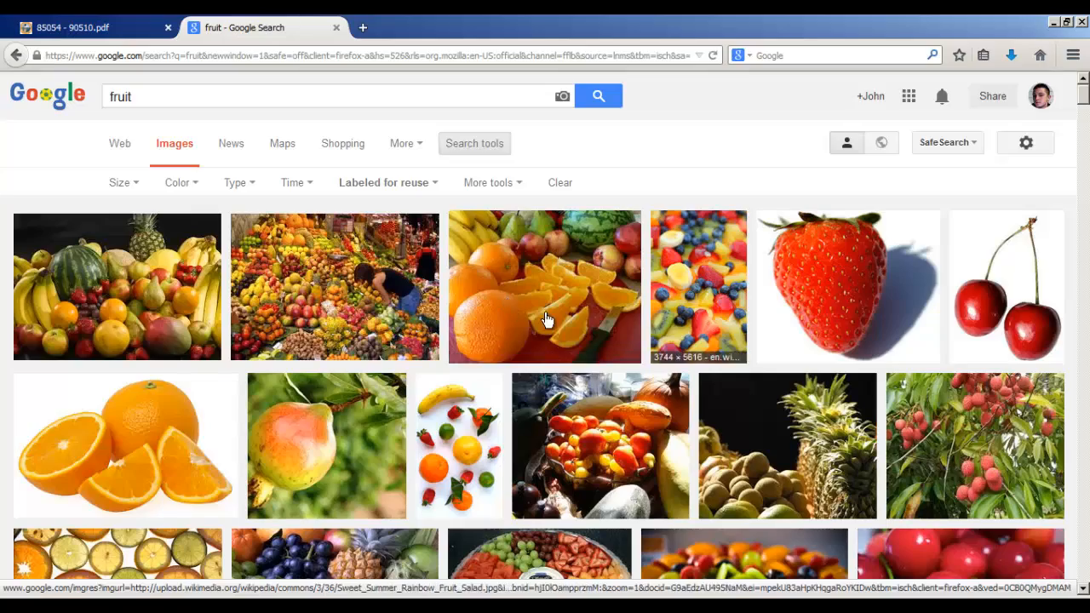
# Look through the reuse-labeled fruit image results for a suitable reference photo
pyautogui.scroll(-4, 372, 334)
pyautogui.scroll(-2, 407, 332)
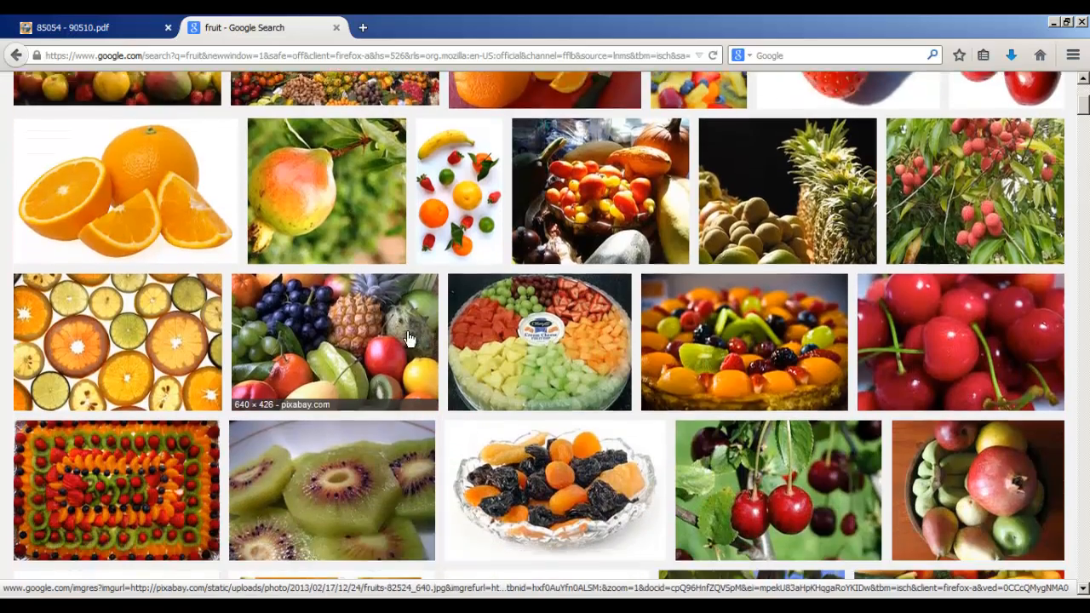
pyautogui.scroll(3, 407, 332)
pyautogui.scroll(4, 406, 331)
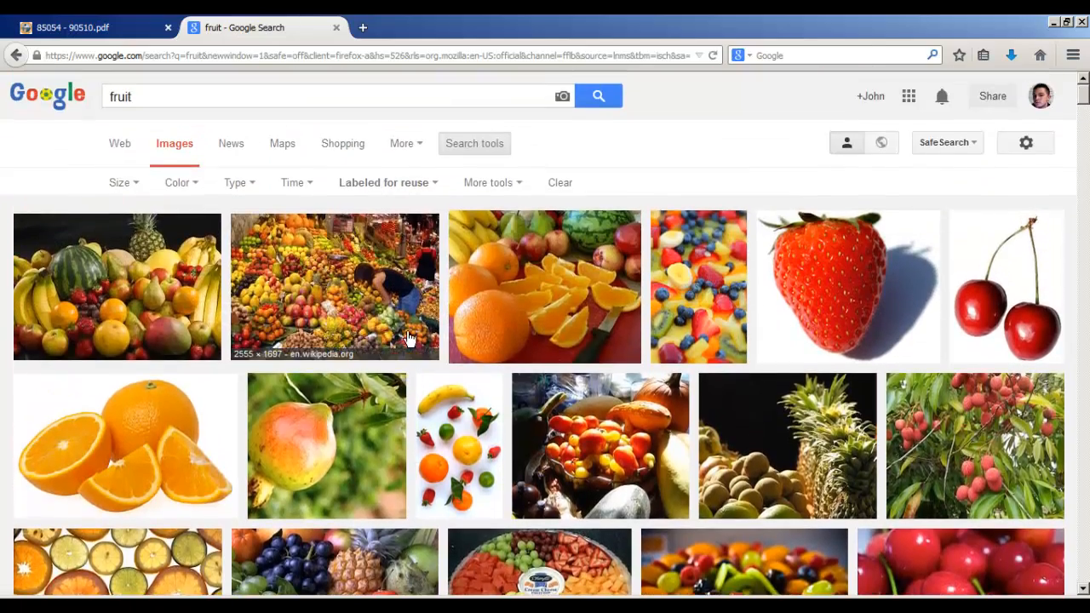
pyautogui.scroll(-2, 407, 332)
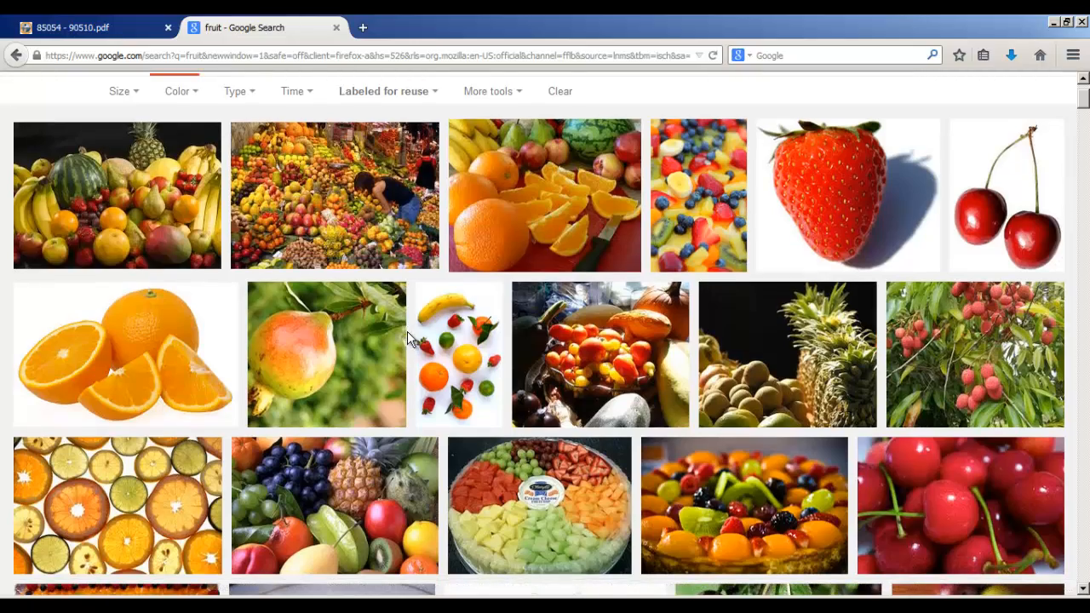
pyautogui.scroll(-4, 407, 331)
pyautogui.scroll(4, 407, 331)
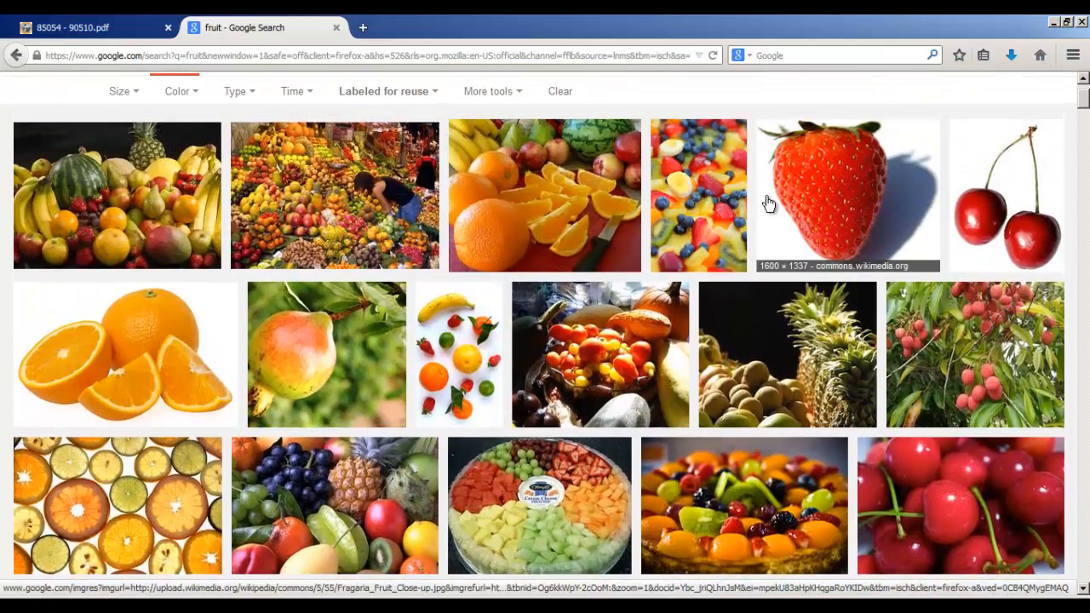
pyautogui.scroll(-10, 298, 311)
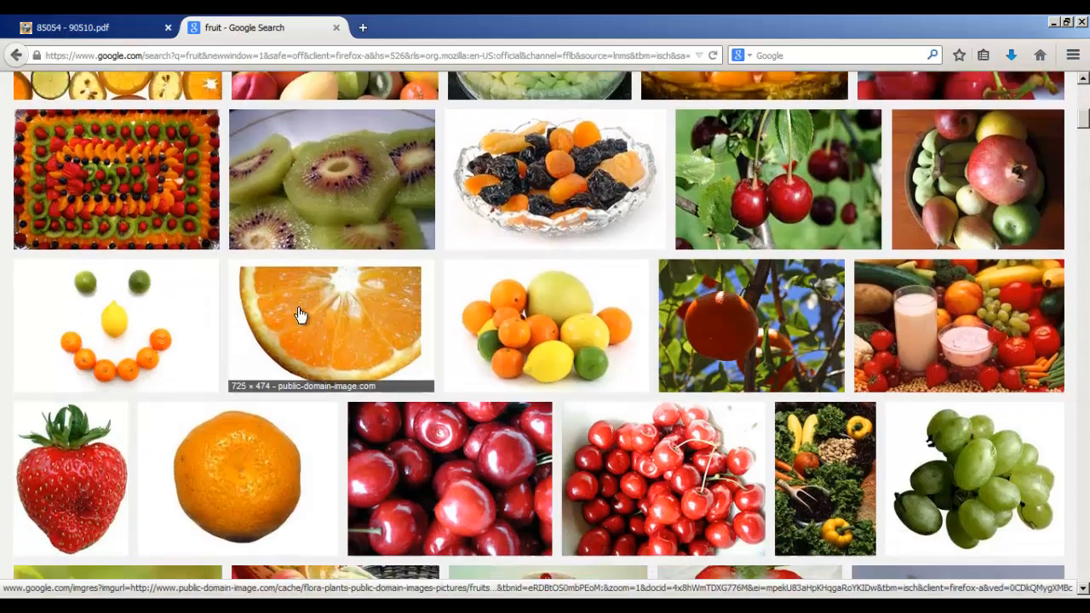
pyautogui.scroll(-7, 298, 315)
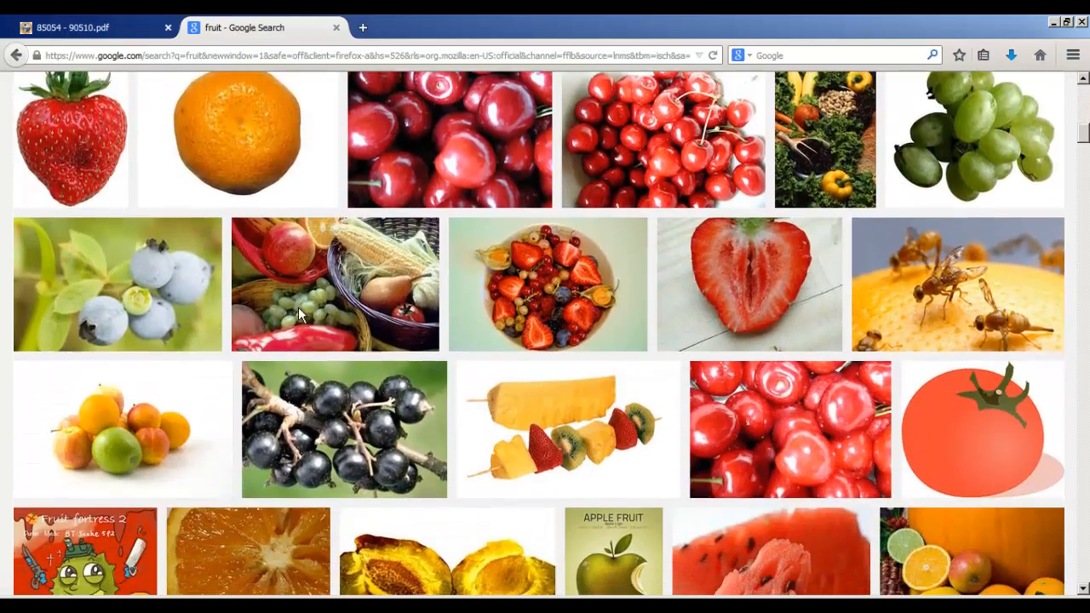
pyautogui.scroll(-8, 298, 312)
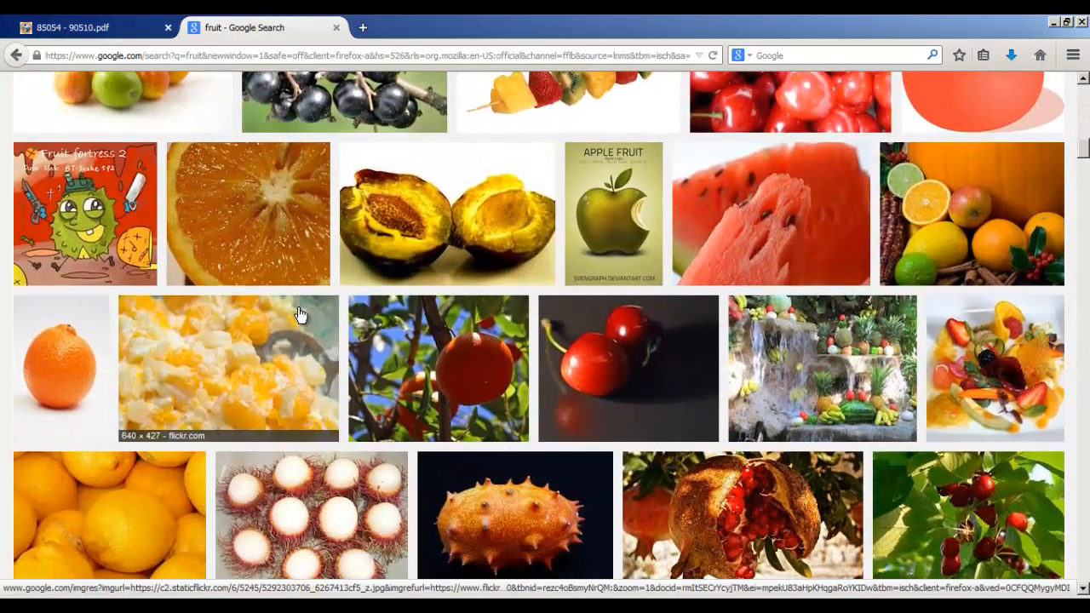
pyautogui.scroll(20, 298, 315)
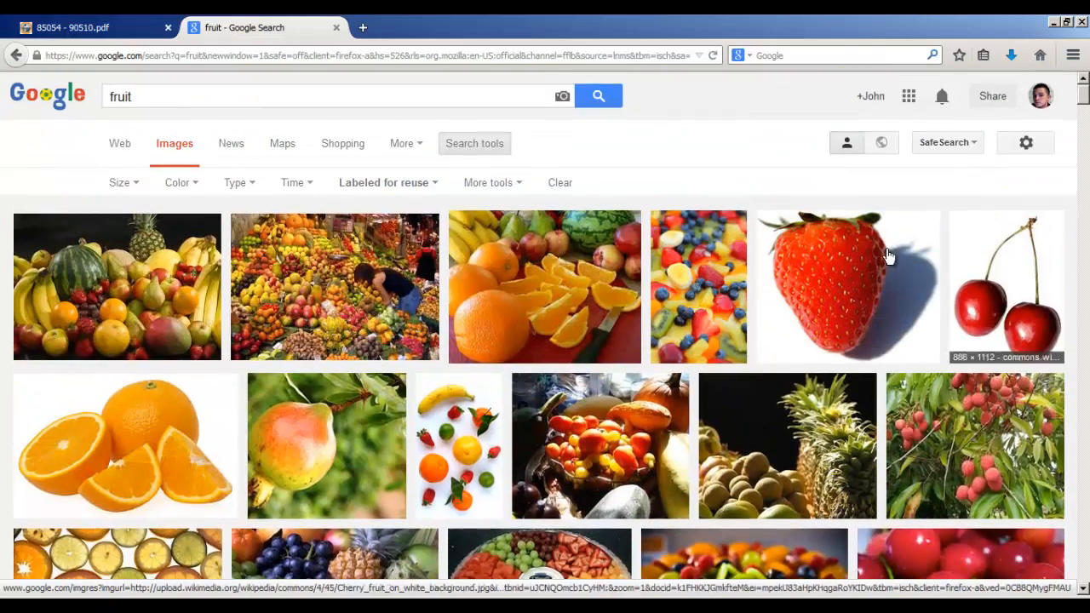
# Open the close-up strawberry photo from the results at full size and copy the image
pyautogui.click(885, 255)
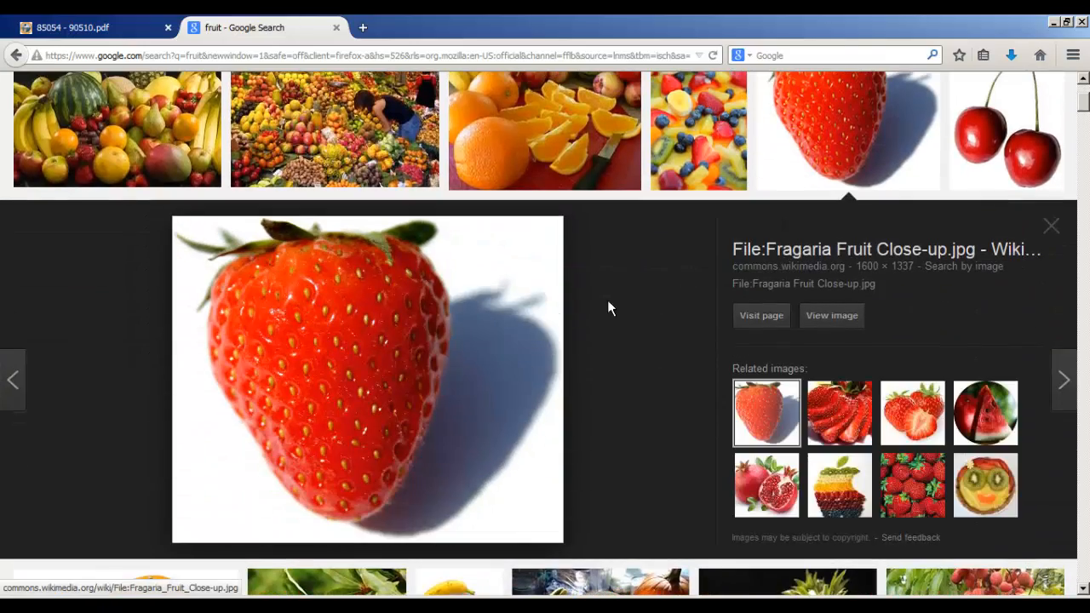
pyautogui.click(832, 320)
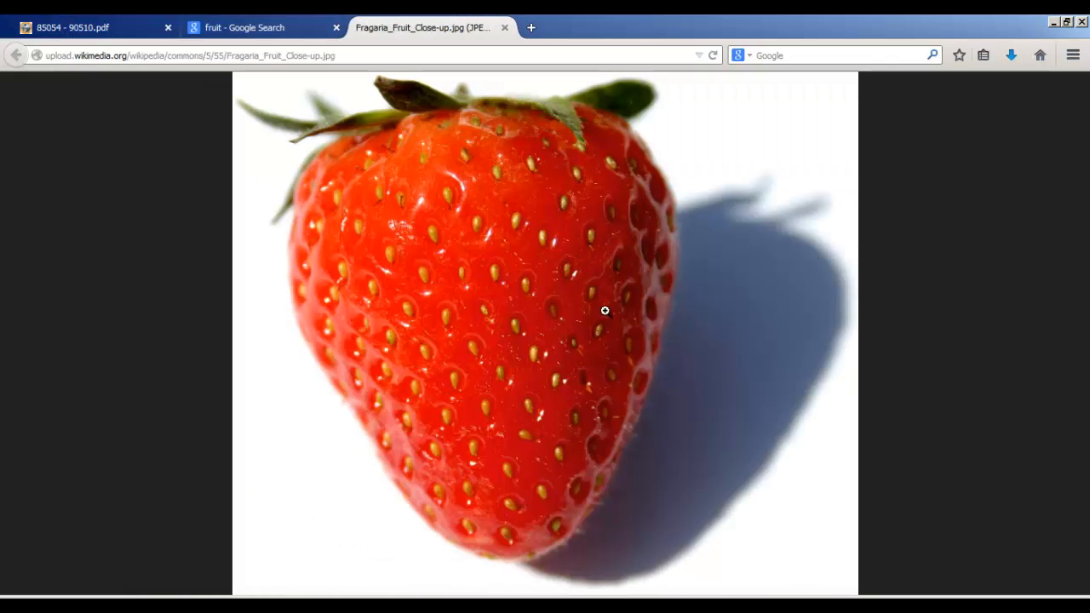
pyautogui.click(531, 265)
pyautogui.rightClick(494, 229)
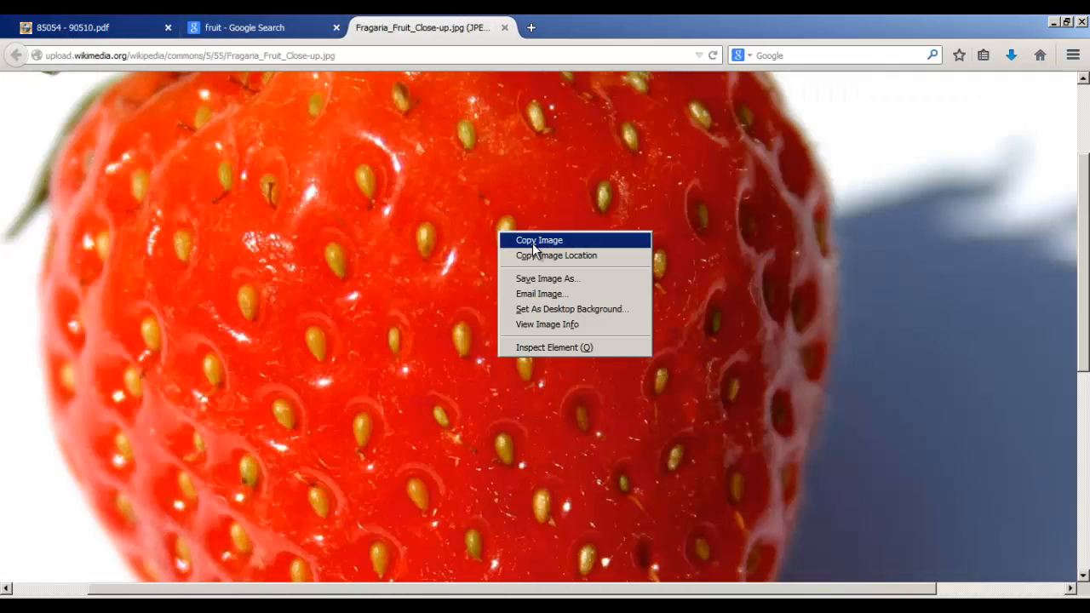
pyautogui.click(535, 242)
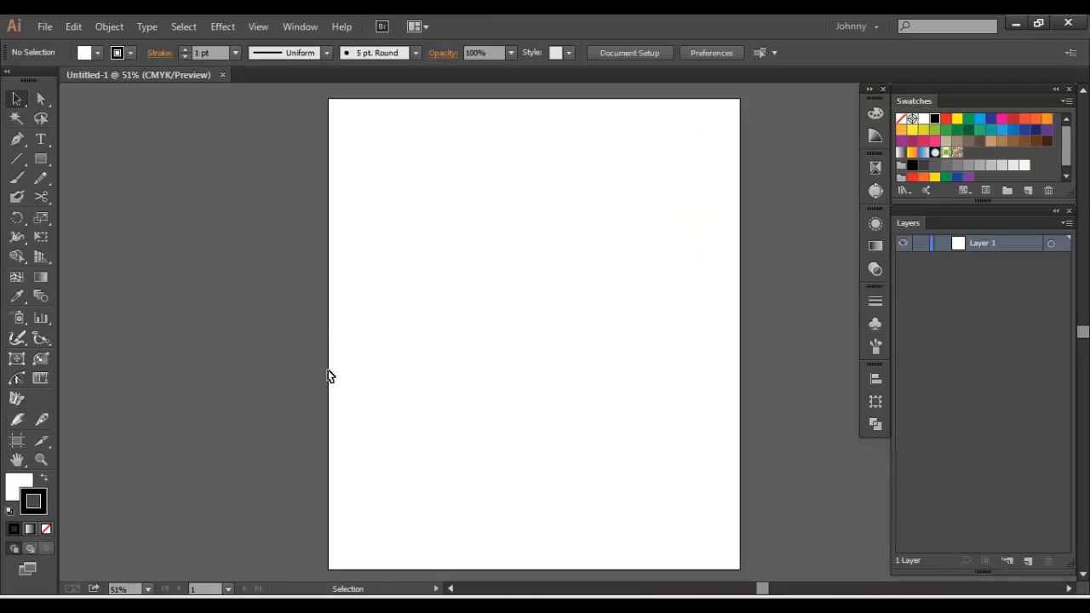
# Switch to Illustrator, paste the strawberry photo into the blank document and scale it down about its centre to nearly the artboard's width
pyautogui.hotkey('ctrl', 'v')
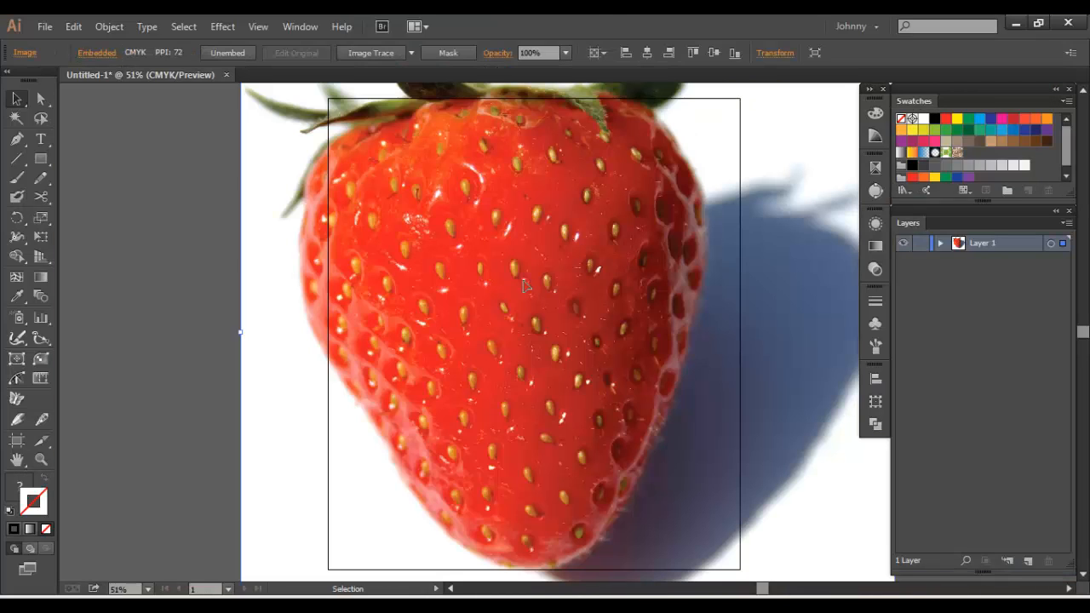
pyautogui.scroll(2, 352, 167)
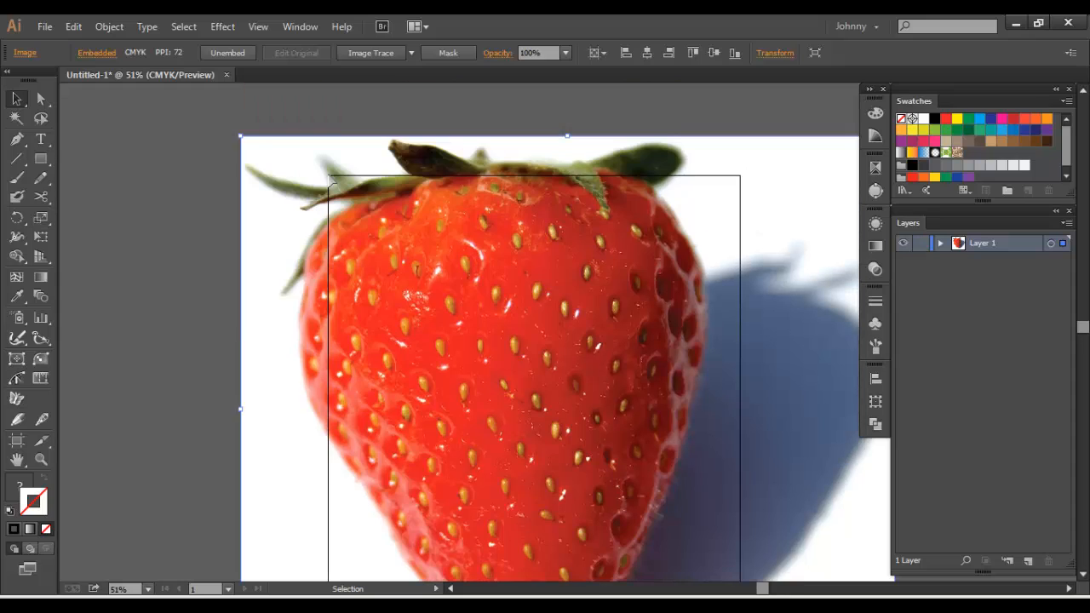
pyautogui.moveTo(241, 137); pyautogui.dragTo(385, 258)
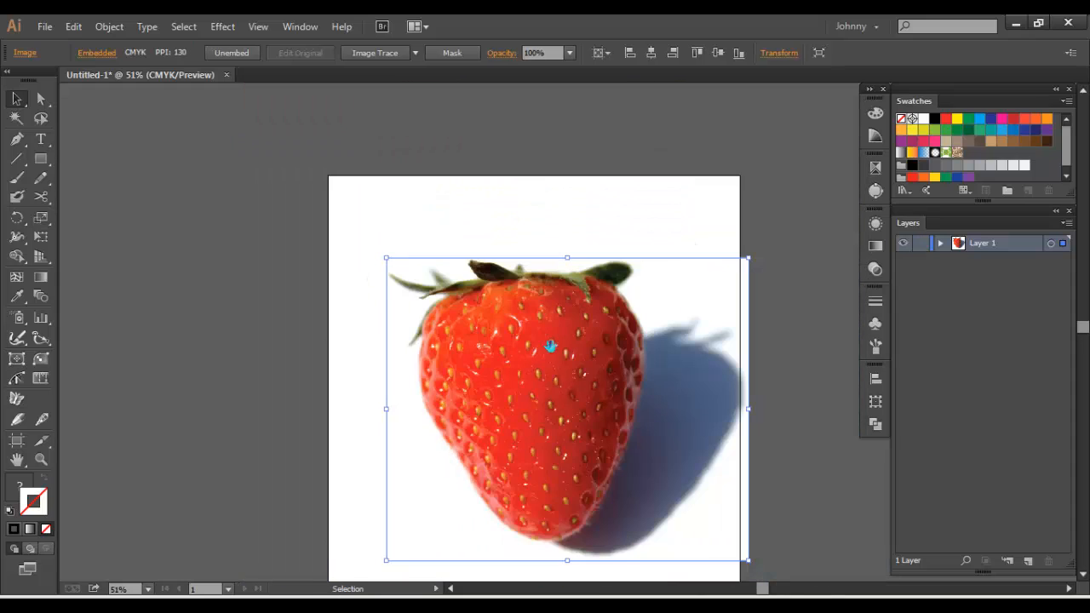
pyautogui.moveTo(545, 357); pyautogui.dragTo(496, 256)
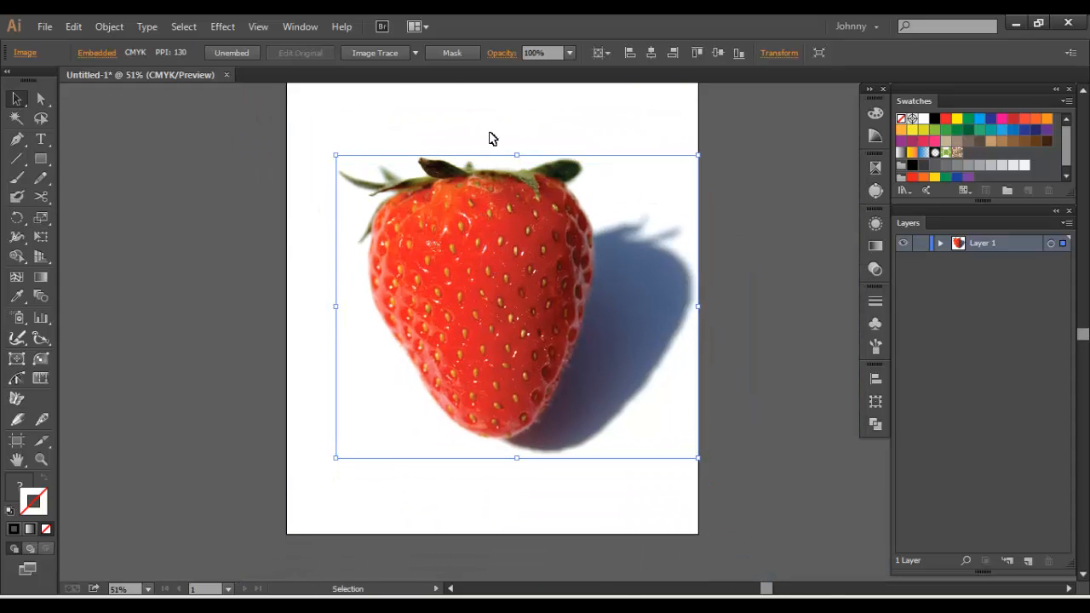
pyautogui.click(637, 127)
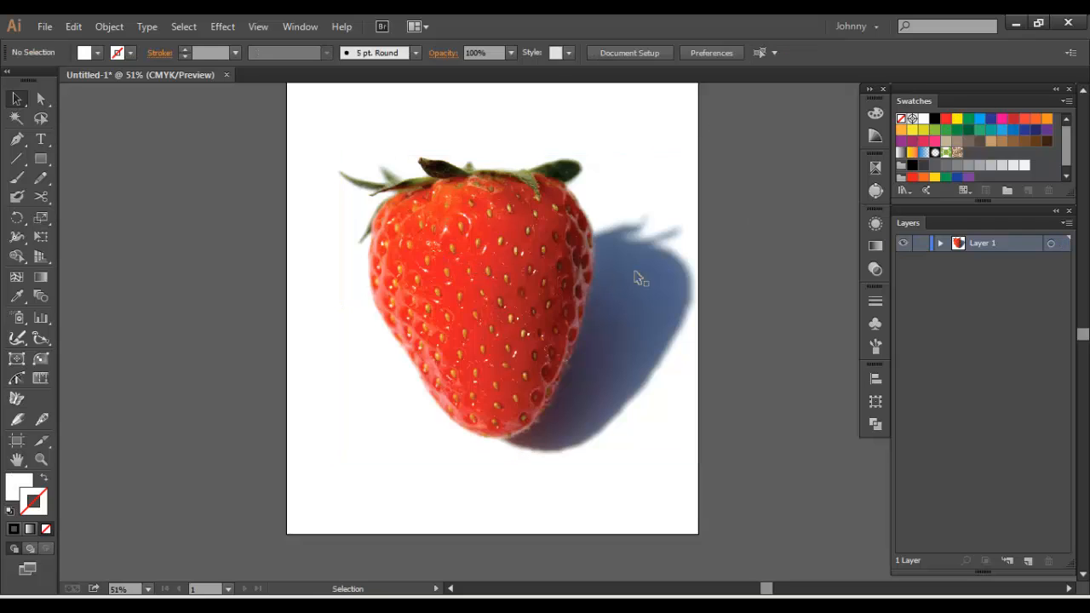
# Select all unused swatches and delete them
pyautogui.click(1065, 101)
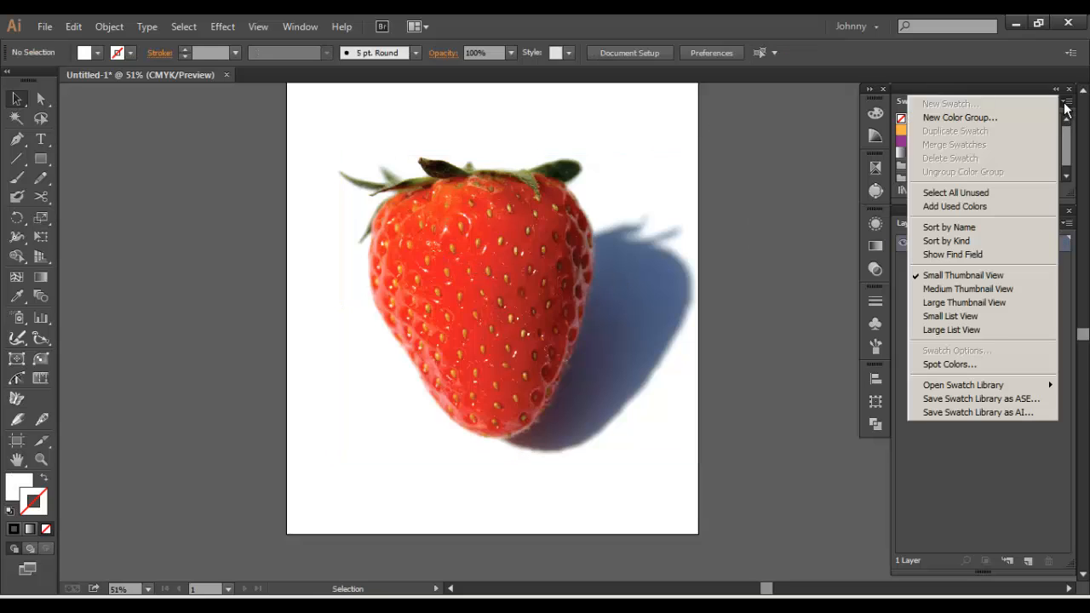
pyautogui.click(961, 192)
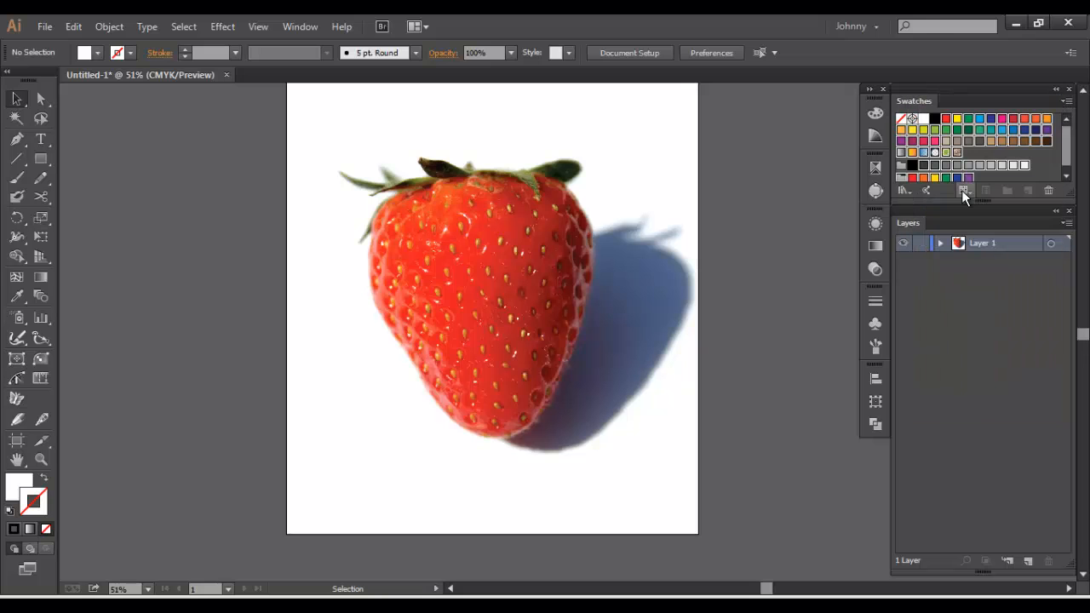
pyautogui.click(1048, 190)
pyautogui.click(528, 332)
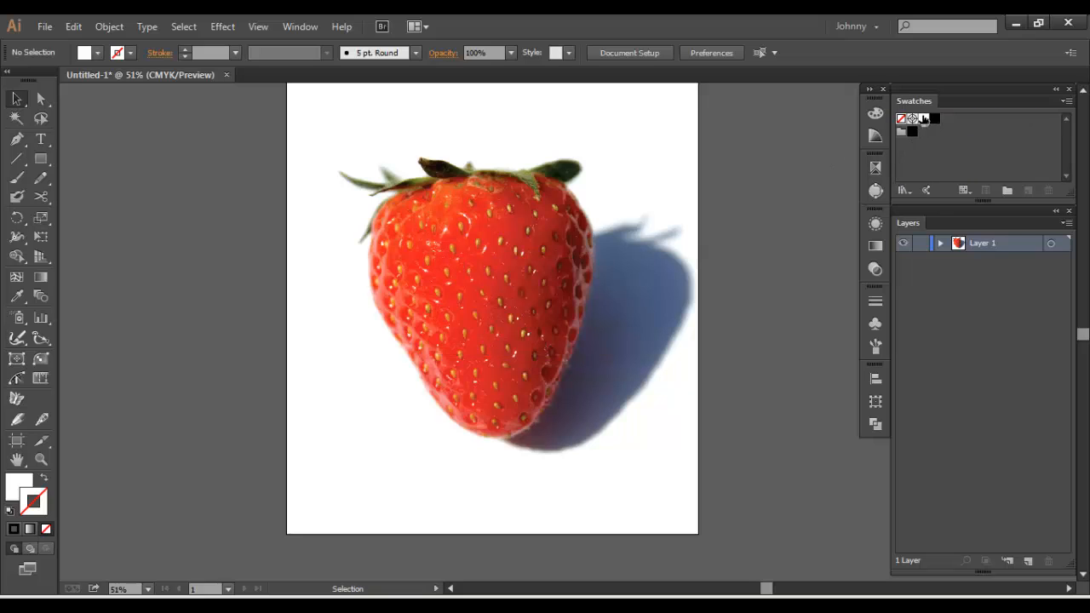
# Delete the leftover color group containing the black swatch
pyautogui.click(922, 119)
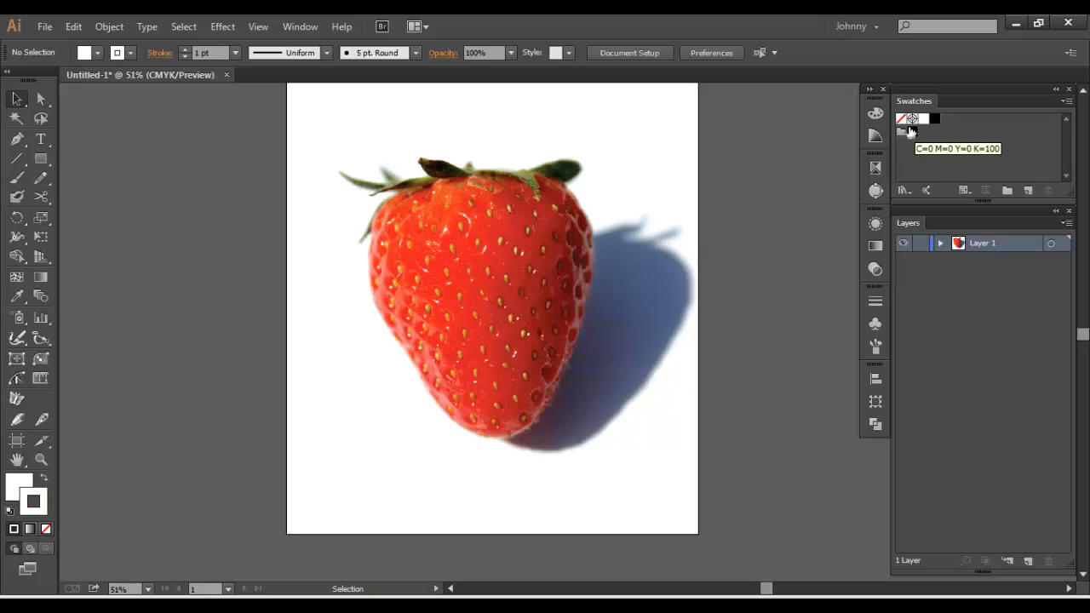
pyautogui.click(1049, 191)
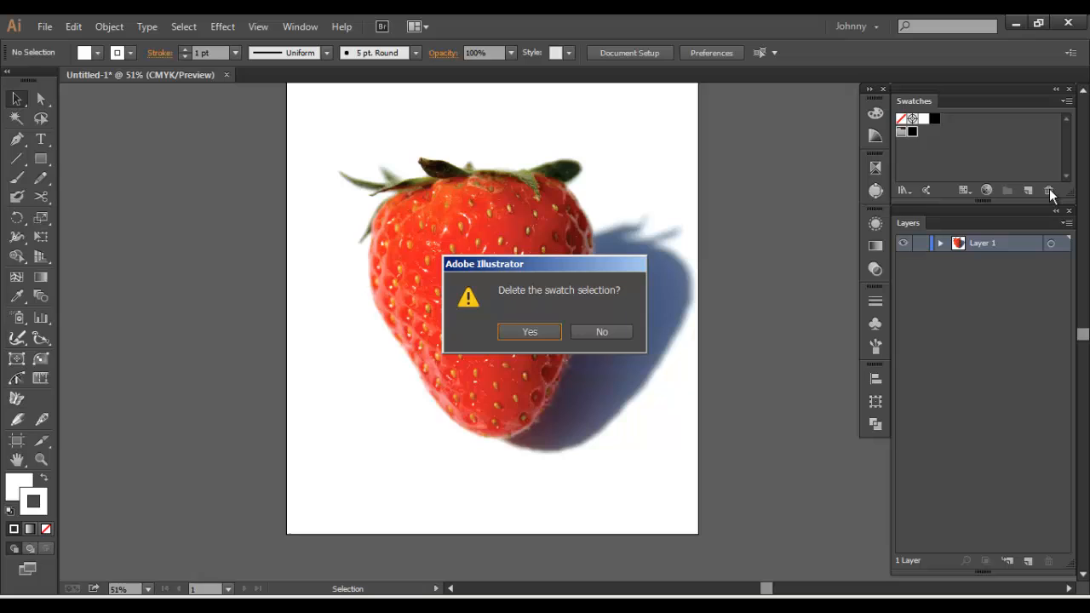
pyautogui.click(528, 333)
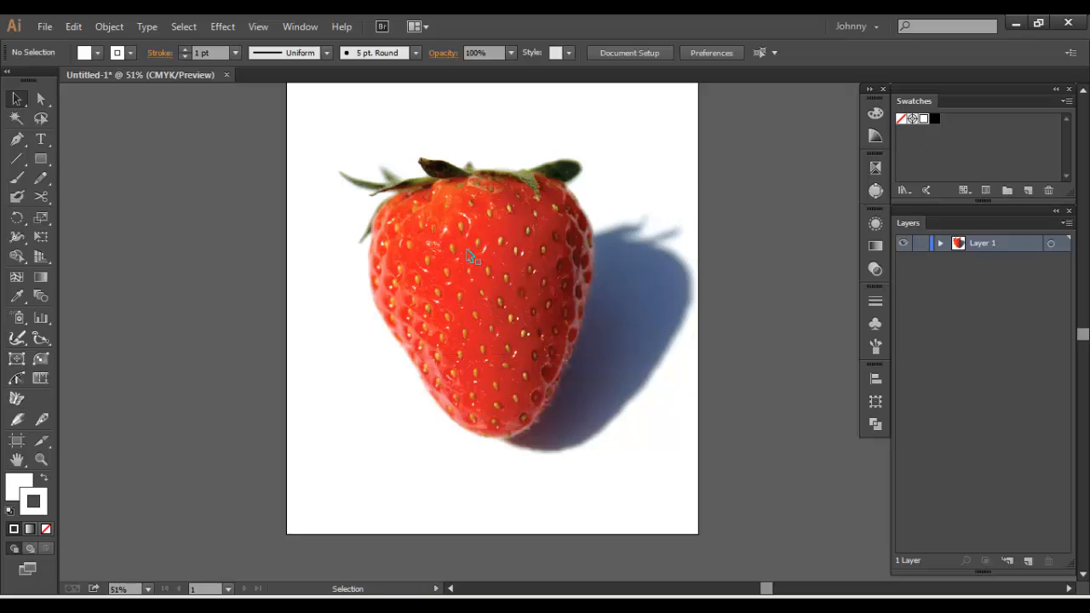
# Sample the bright red from the strawberry's middle and the dark red from its shaded side, and add both as swatches
pyautogui.press('i')
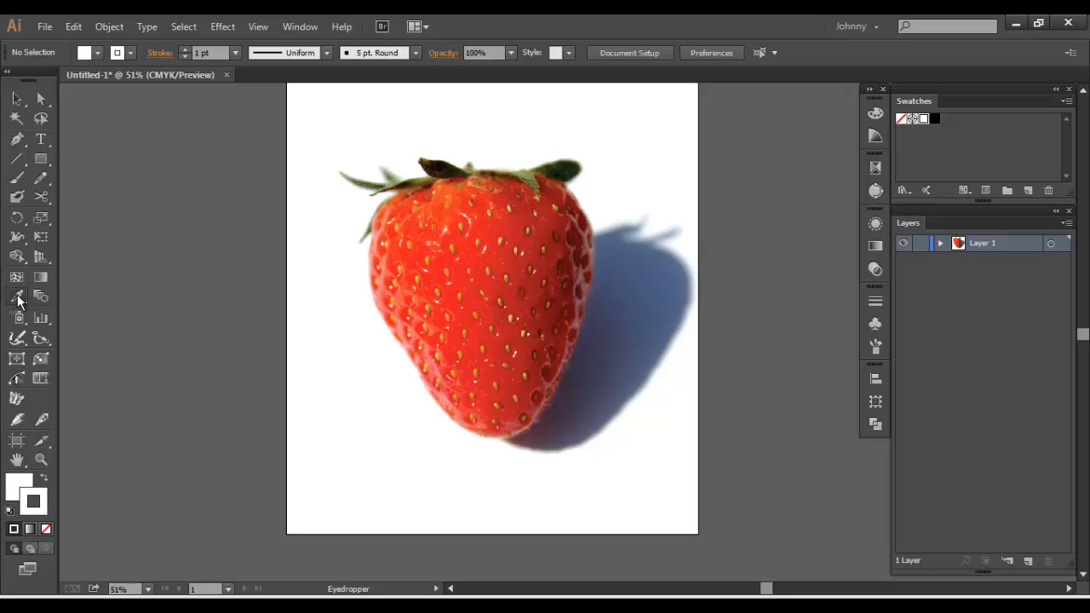
pyautogui.click(493, 279)
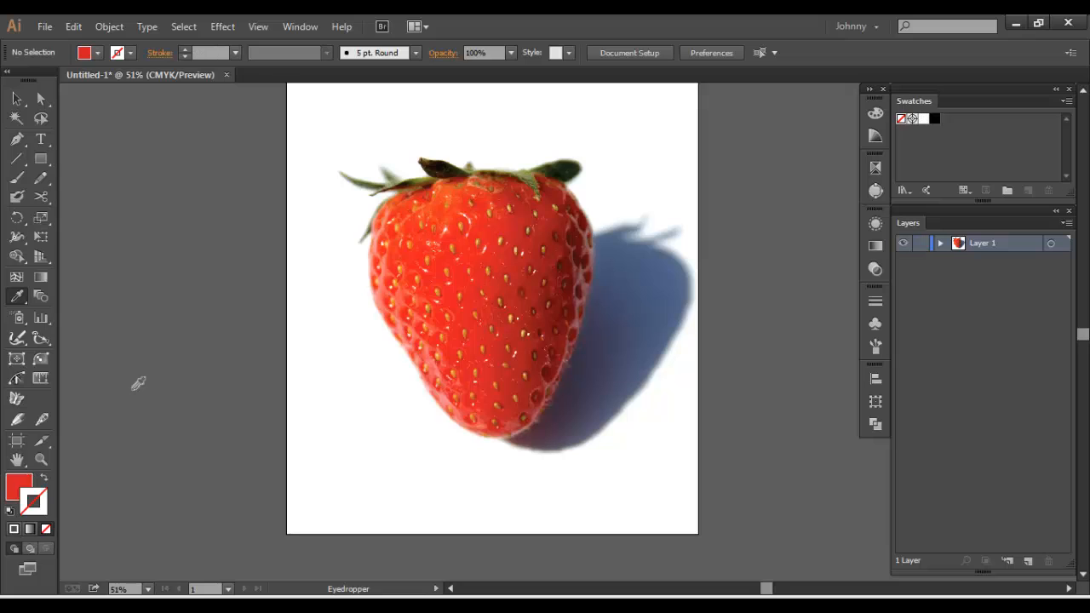
pyautogui.moveTo(899, 140); pyautogui.dragTo(944, 128)
pyautogui.click(575, 304)
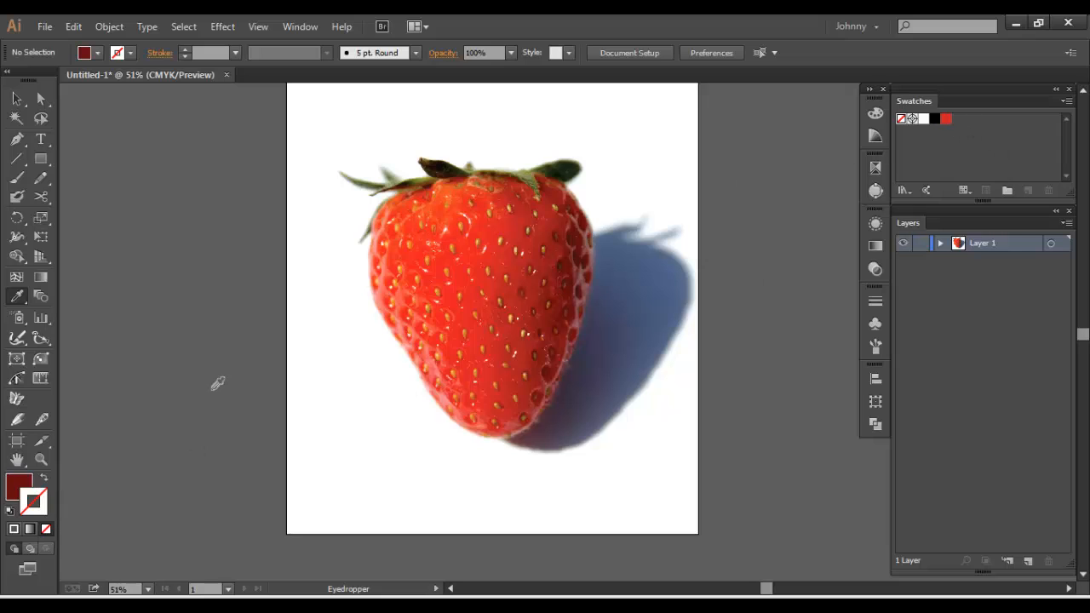
pyautogui.moveTo(19, 487); pyautogui.dragTo(992, 127)
# Sample the orange just below the strawberry's stem and the dark green of the leaf beside the shadow, and add both as swatches
pyautogui.click(446, 186)
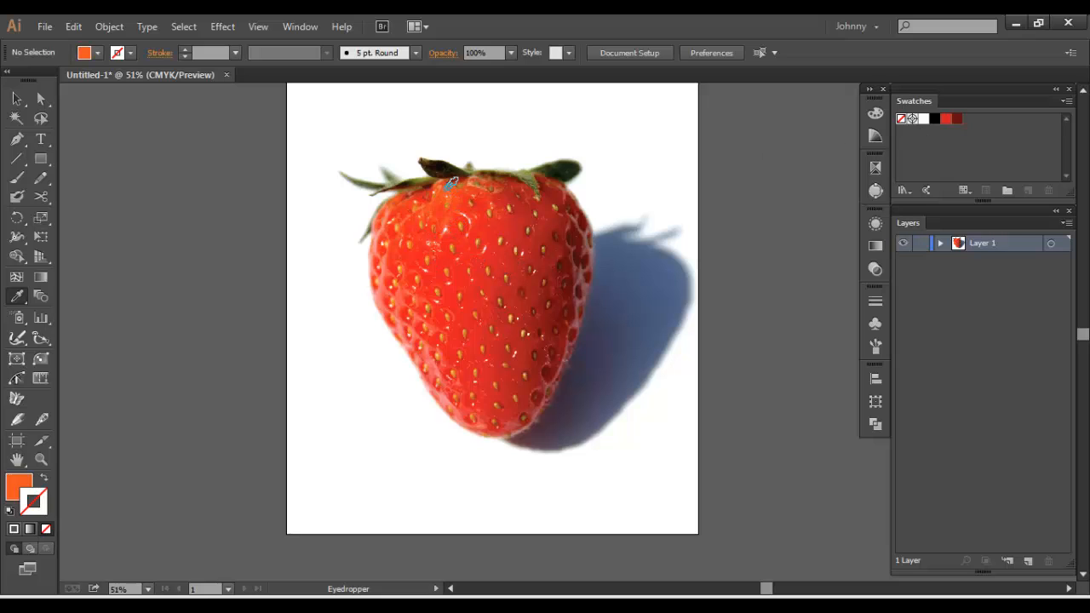
pyautogui.moveTo(957, 99); pyautogui.dragTo(940, 119)
pyautogui.click(572, 164)
pyautogui.moveTo(25, 489); pyautogui.dragTo(982, 124)
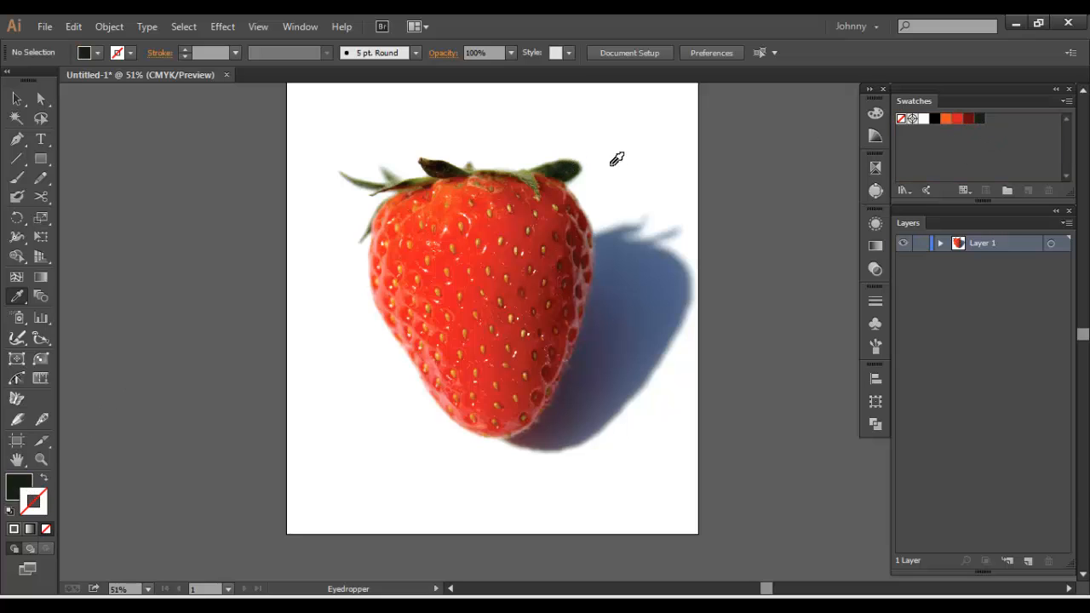
# Sample a lighter olive green from the strawberry's leaves and add it as a swatch
pyautogui.click(553, 162)
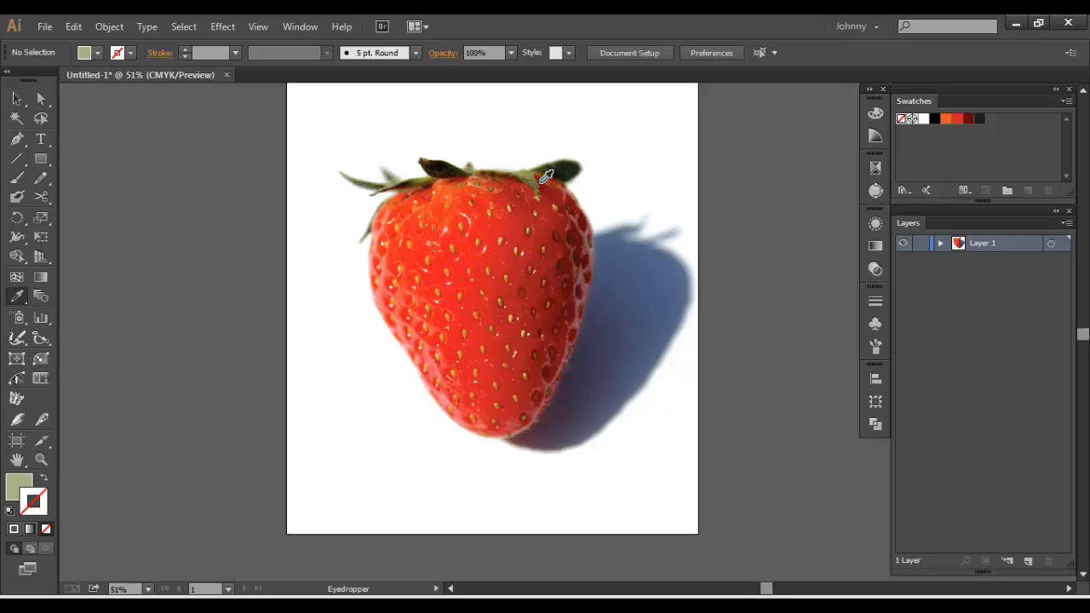
pyautogui.click(529, 170)
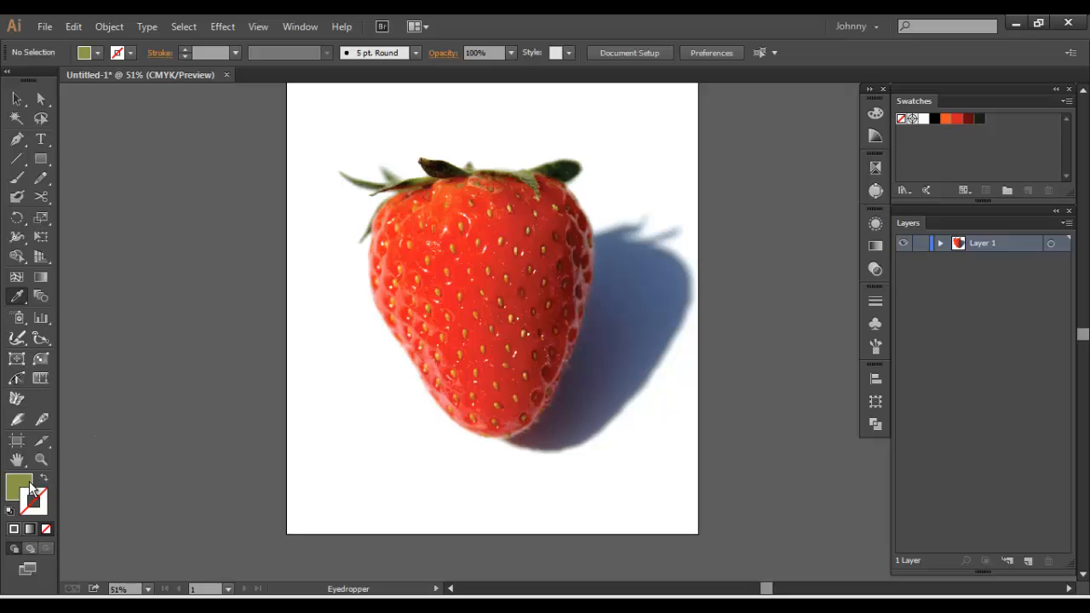
pyautogui.moveTo(25, 489); pyautogui.dragTo(990, 137)
# Sample the brown of a dark seed in the middle of the strawberry and add it as a swatch
pyautogui.press('v')
pyautogui.hotkey('ctrl', '+')
pyautogui.hotkey('ctrl', '+')
pyautogui.hotkey('ctrl', '+')
pyautogui.press('space')
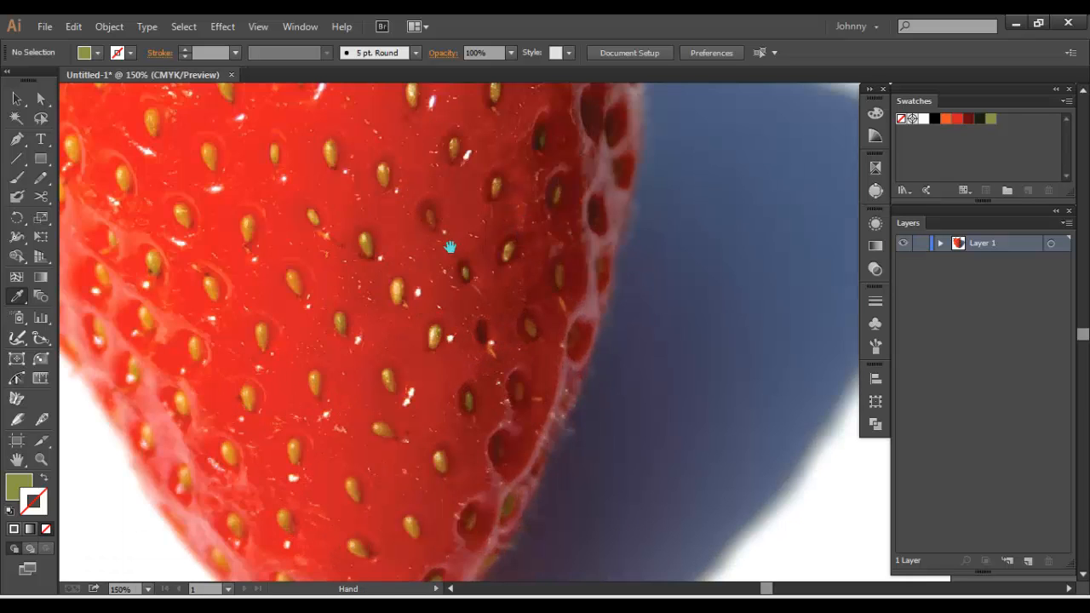
pyautogui.moveTo(451, 246); pyautogui.dragTo(570, 401)
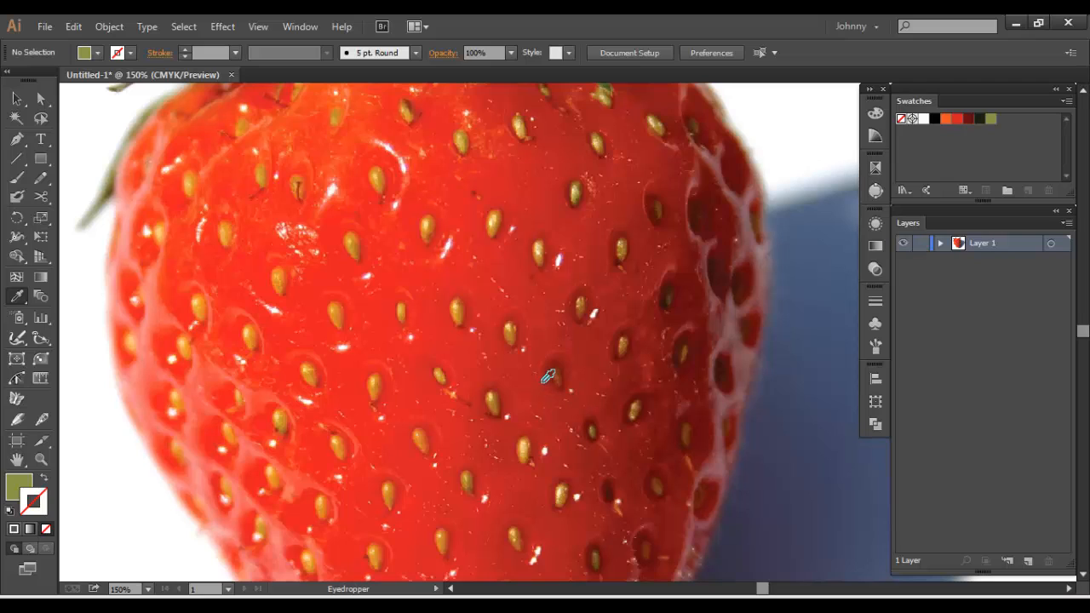
pyautogui.click(553, 373)
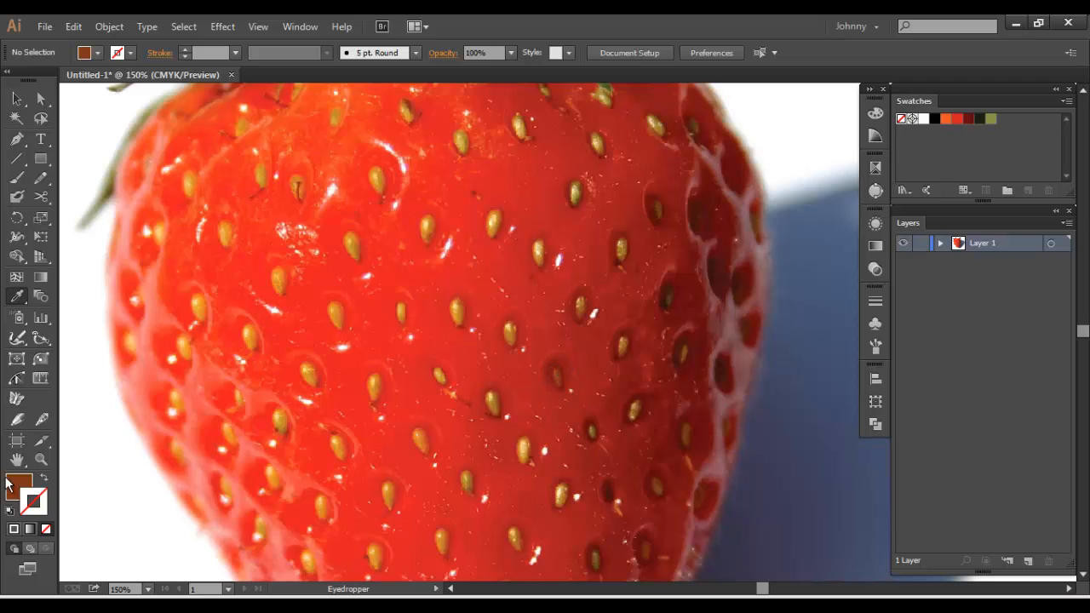
pyautogui.moveTo(6, 483); pyautogui.dragTo(1054, 148)
# Sample the golden yellow of a strawberry seed, add it as a swatch and make that swatch global
pyautogui.click(496, 223)
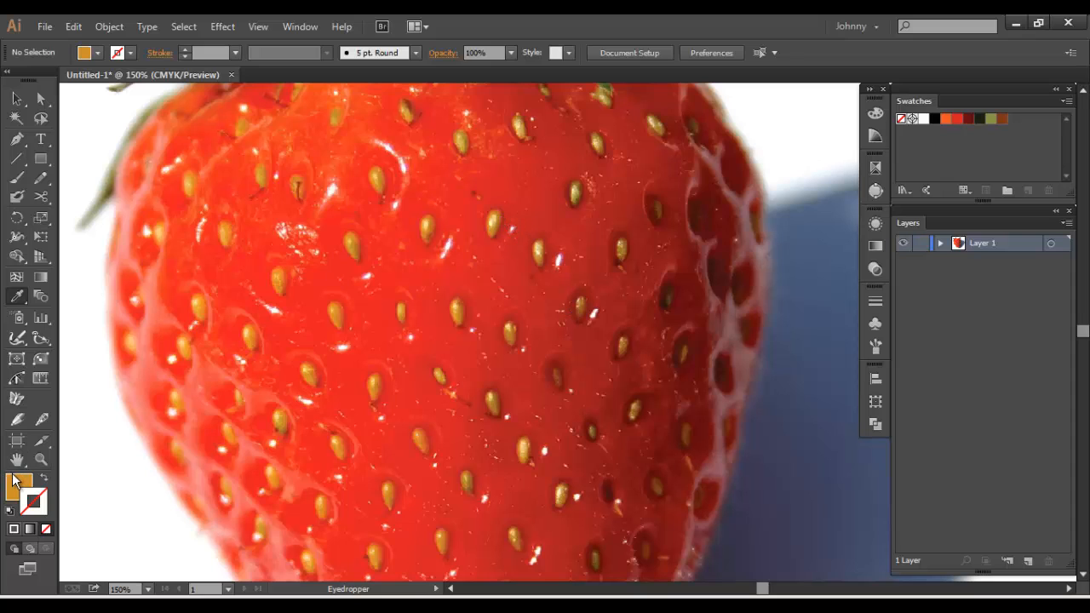
pyautogui.moveTo(19, 486); pyautogui.dragTo(1027, 122)
pyautogui.doubleClick(1013, 120)
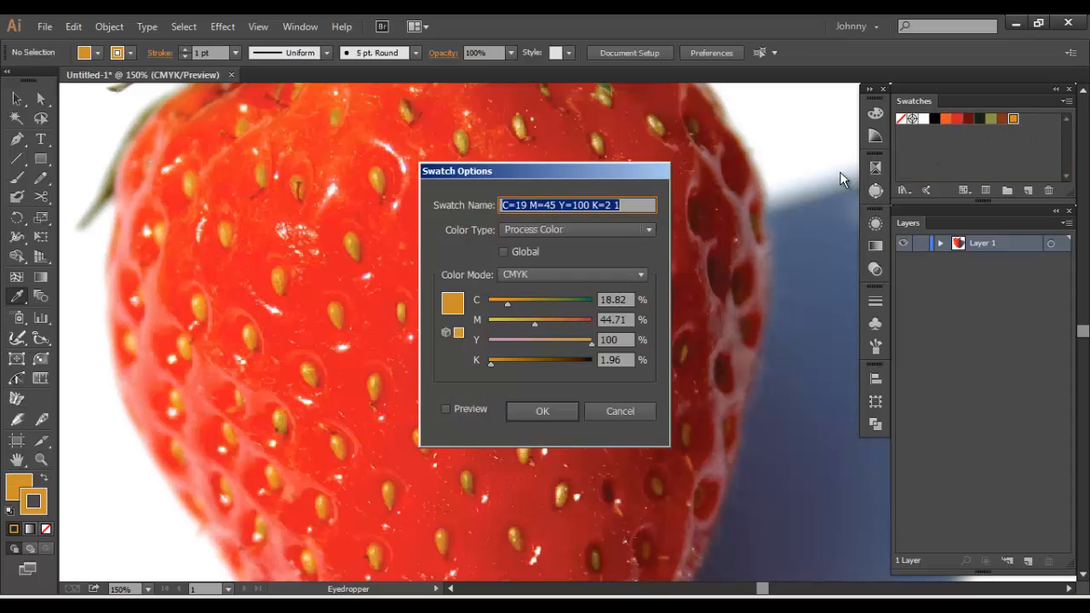
pyautogui.click(504, 251)
pyautogui.click(536, 413)
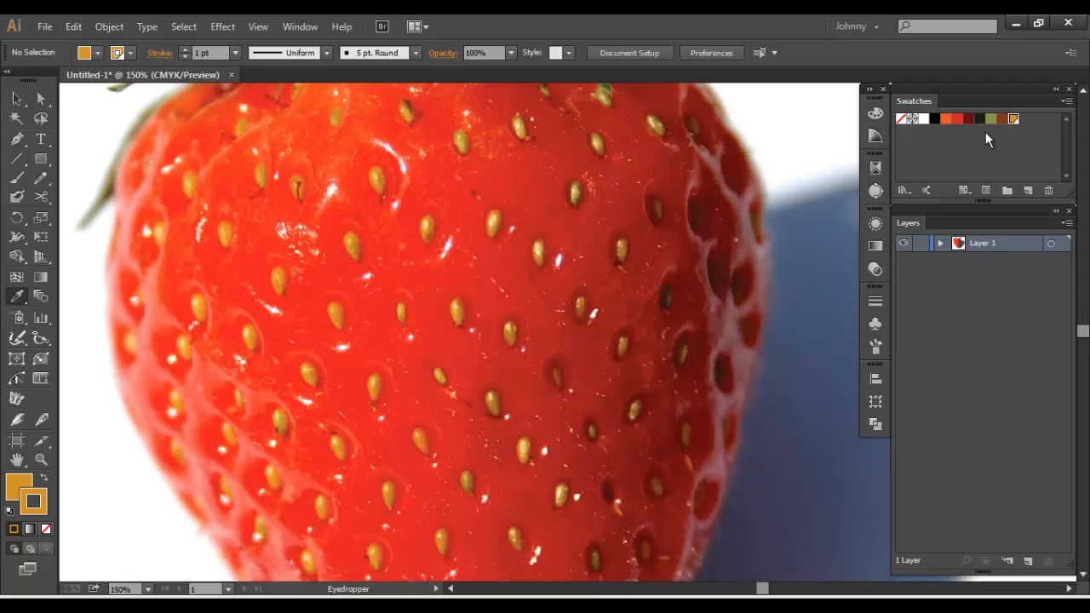
# Make the brown seed swatch and the olive green leaf swatch global colors
pyautogui.doubleClick(1002, 119)
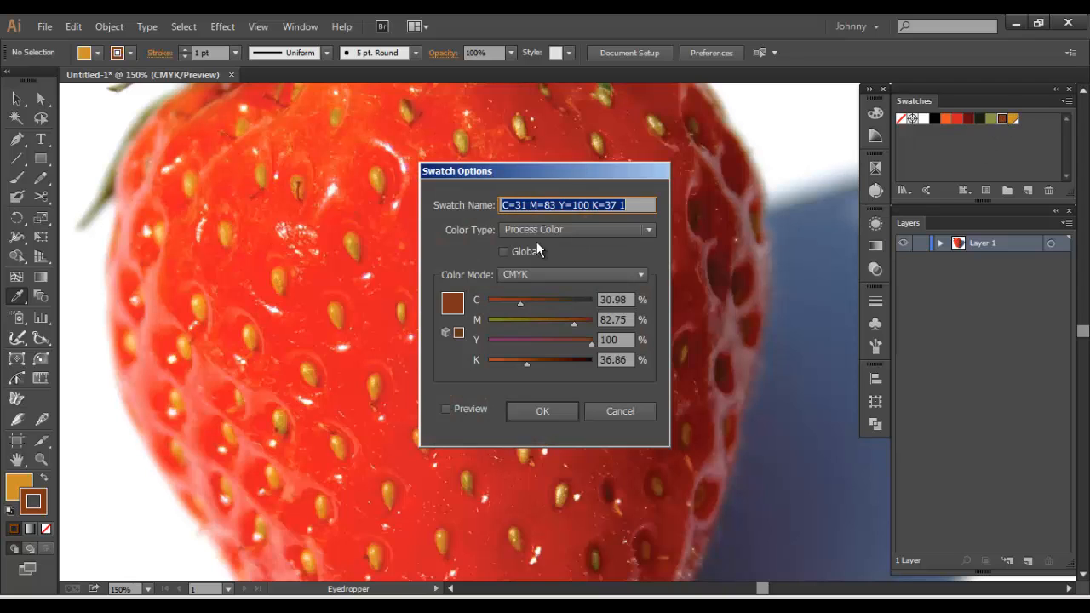
pyautogui.click(542, 411)
pyautogui.doubleClick(990, 119)
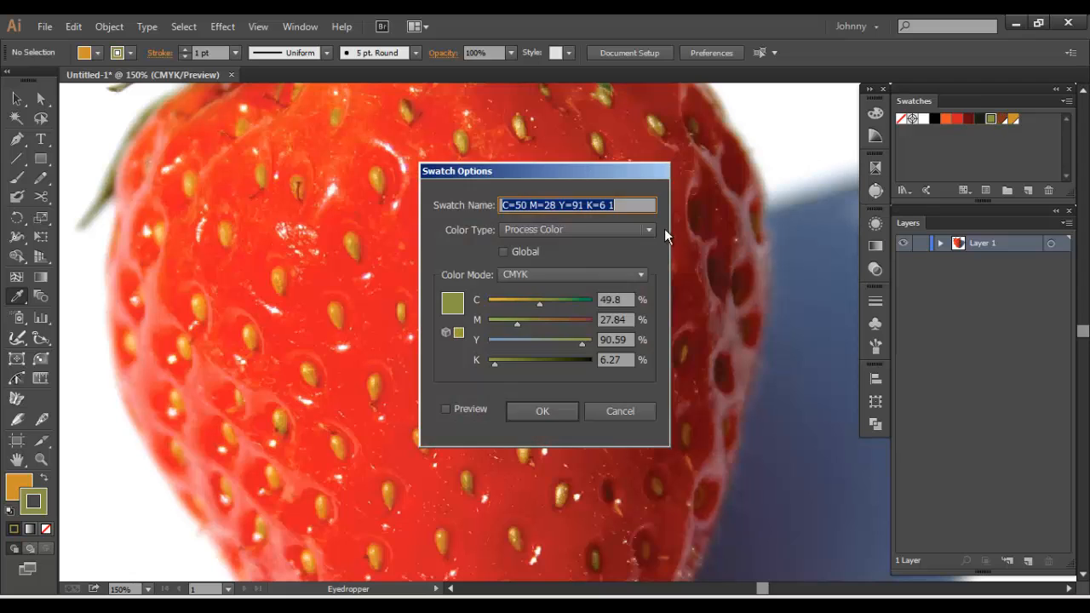
pyautogui.click(504, 252)
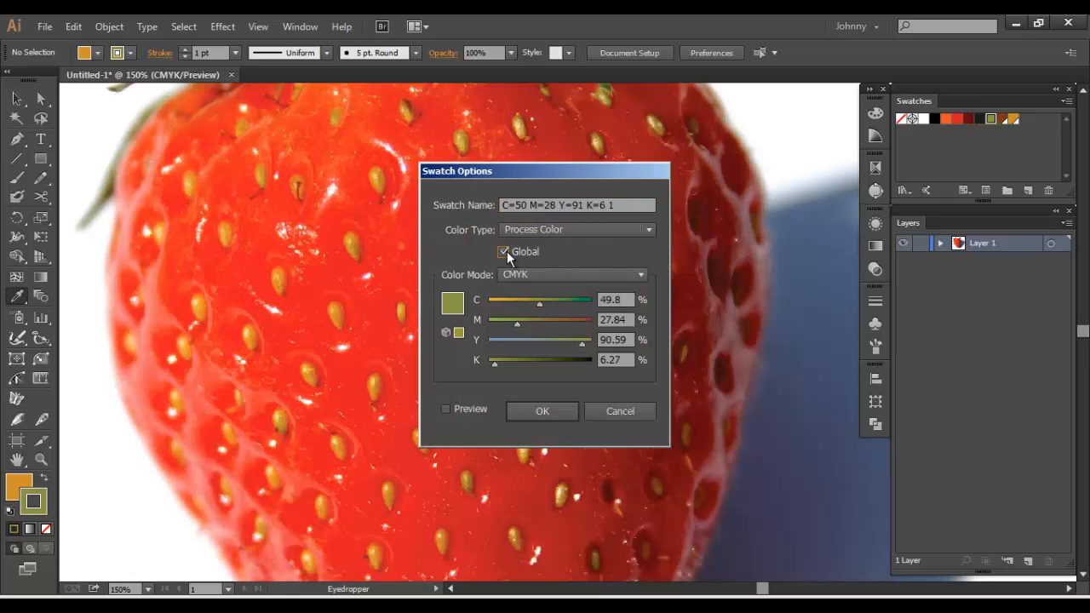
pyautogui.click(540, 412)
# Convert the dark green leaf swatch and the dark red swatch to global colors
pyautogui.doubleClick(979, 119)
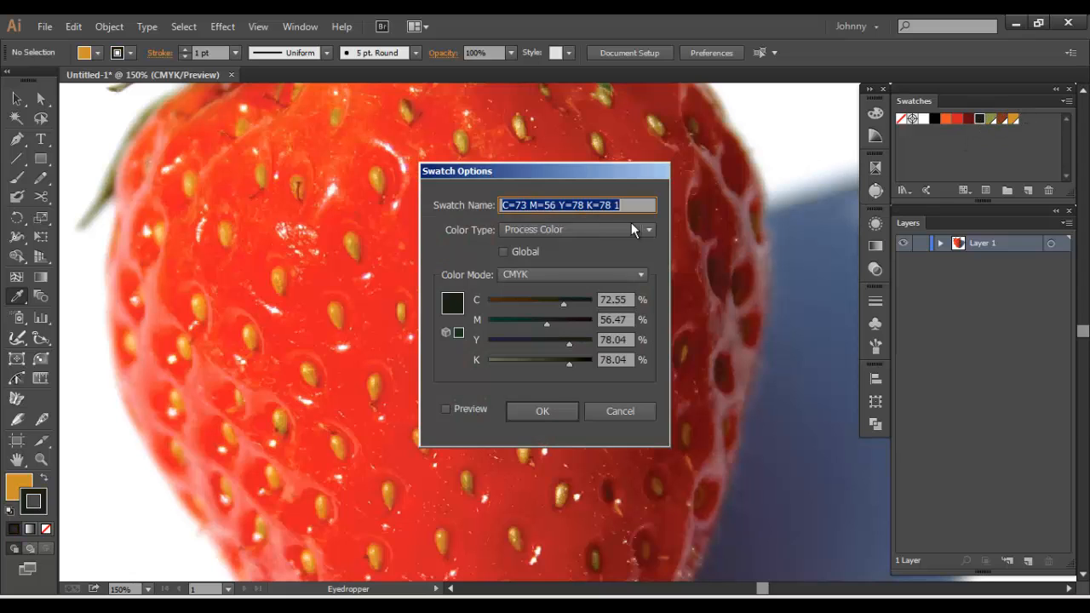
pyautogui.click(504, 252)
pyautogui.click(542, 411)
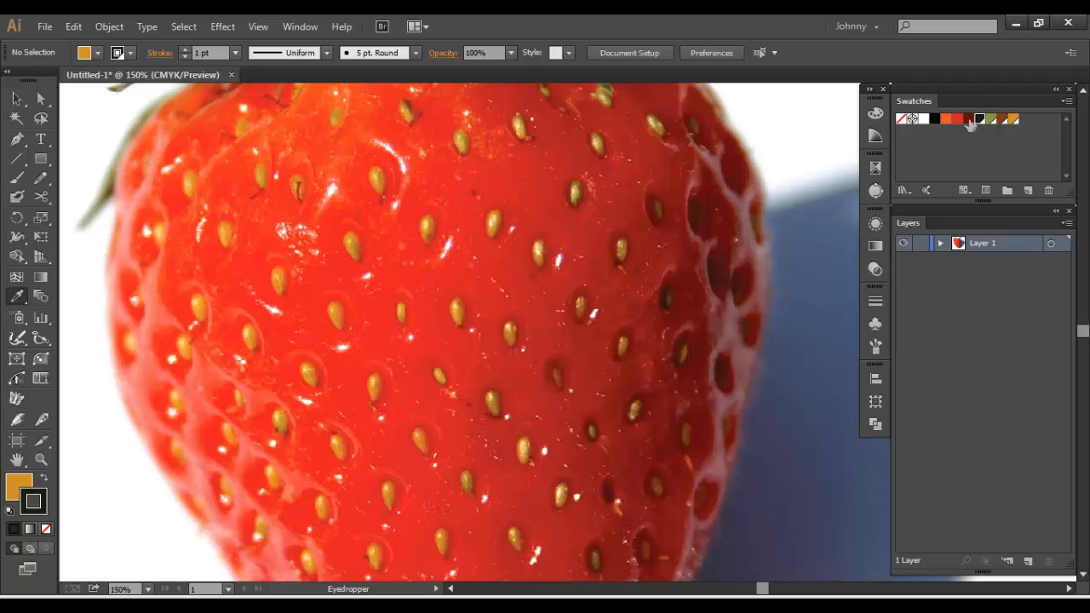
pyautogui.doubleClick(968, 119)
pyautogui.click(503, 252)
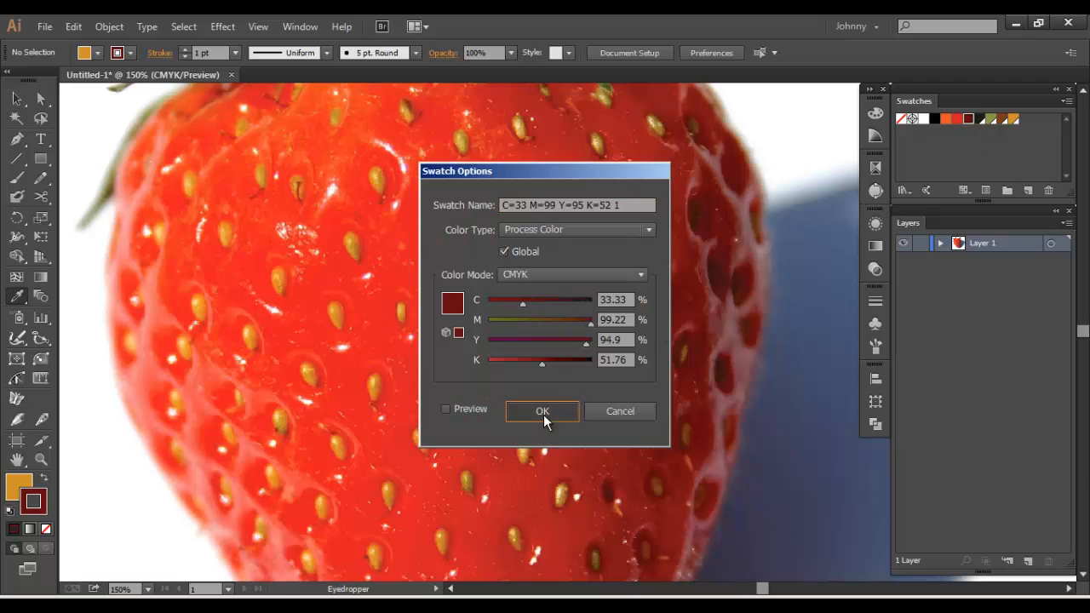
pyautogui.click(542, 411)
# Set the bright red and orange swatches to global
pyautogui.doubleClick(956, 118)
pyautogui.click(503, 250)
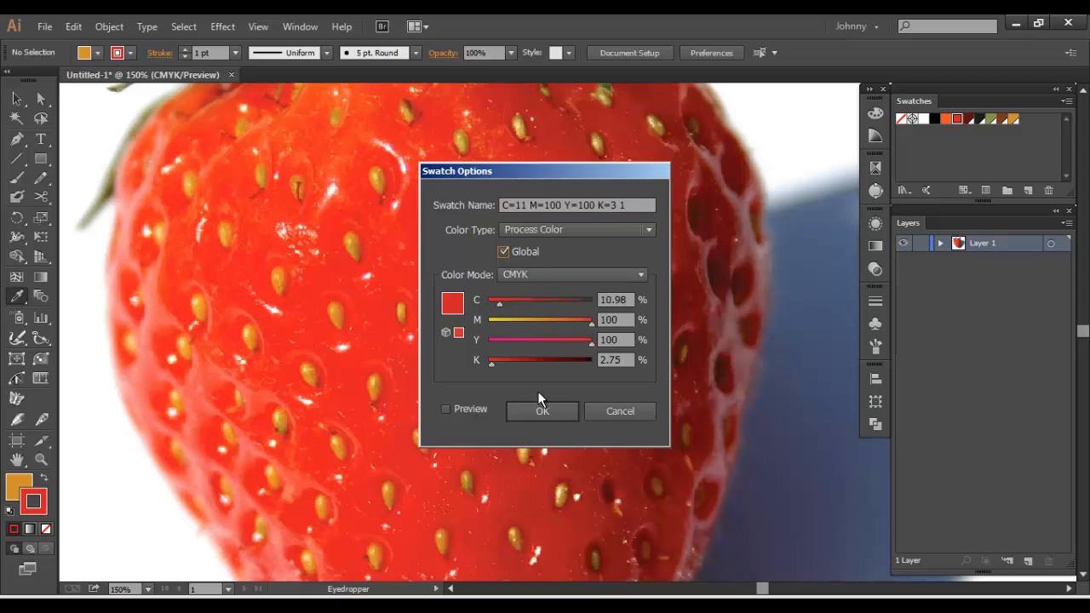
pyautogui.click(542, 411)
pyautogui.doubleClick(945, 119)
pyautogui.click(503, 252)
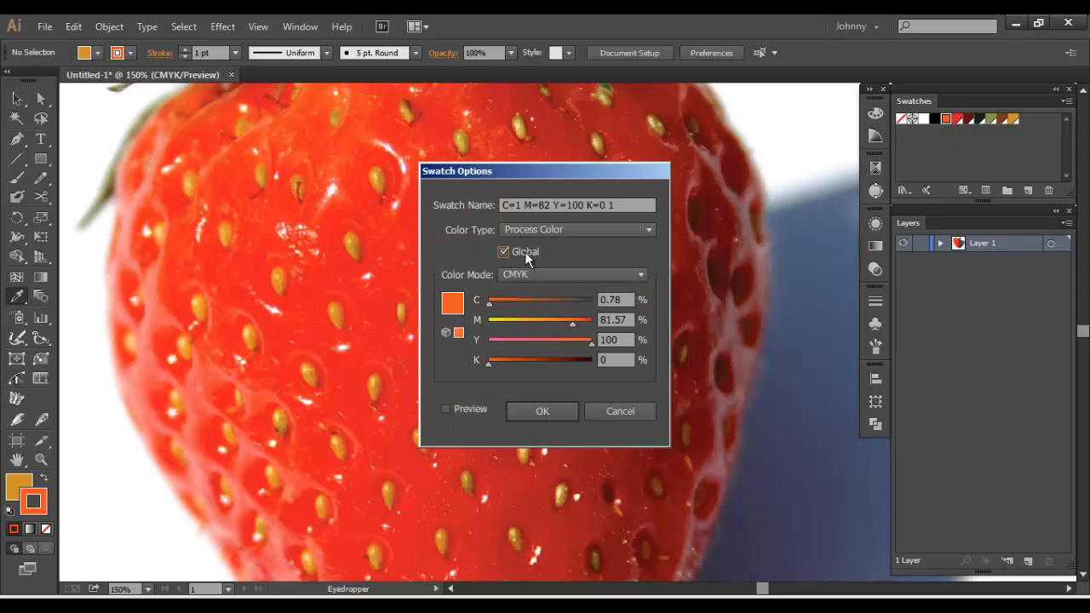
pyautogui.click(542, 411)
# Make the default Black and White swatches global as well
pyautogui.doubleClick(934, 118)
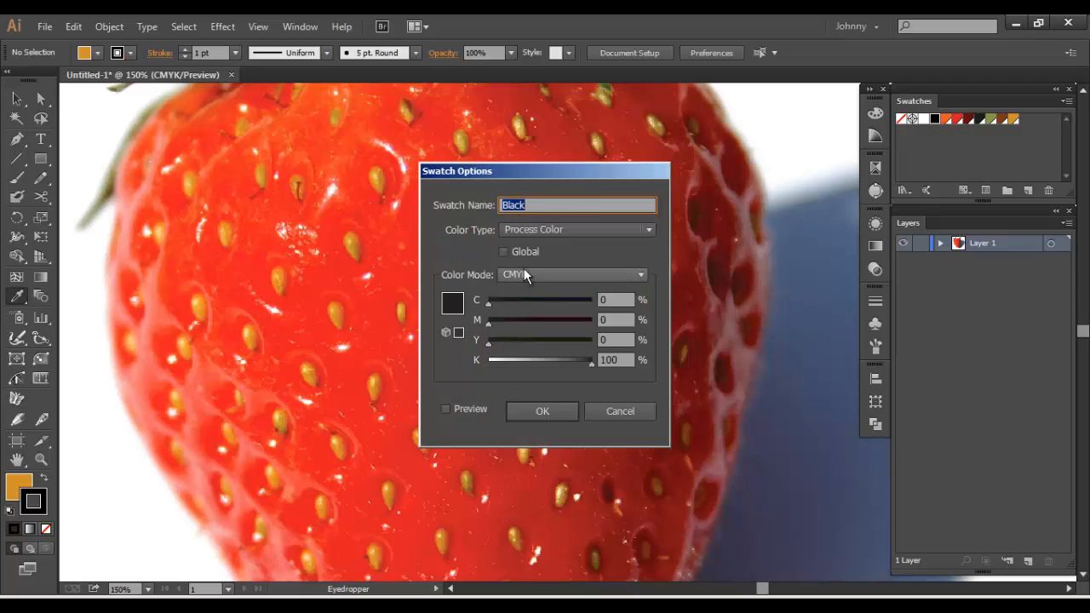
pyautogui.click(503, 252)
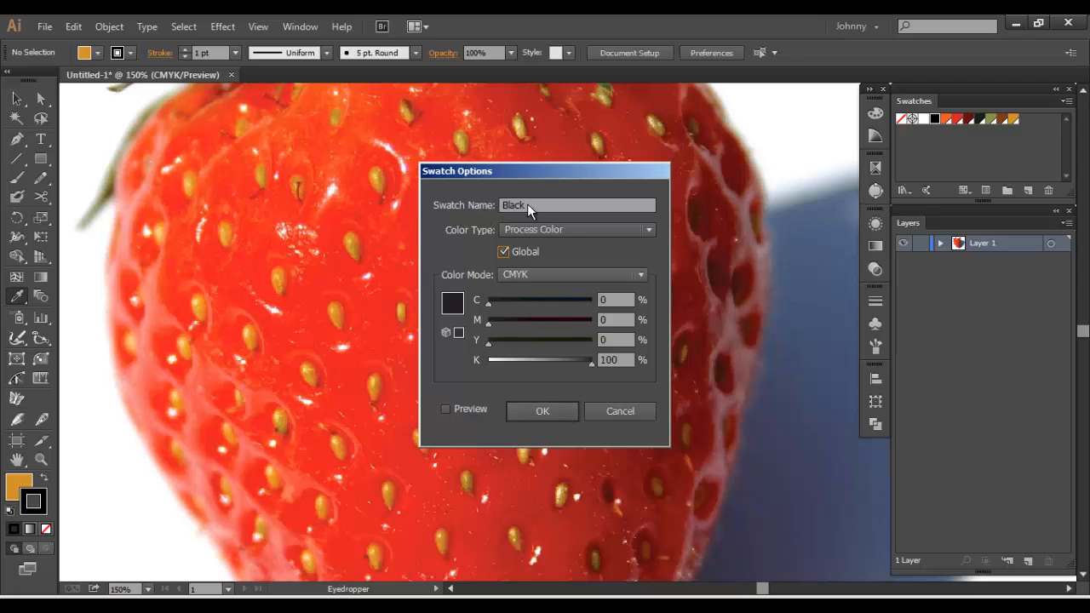
pyautogui.click(537, 410)
pyautogui.doubleClick(924, 118)
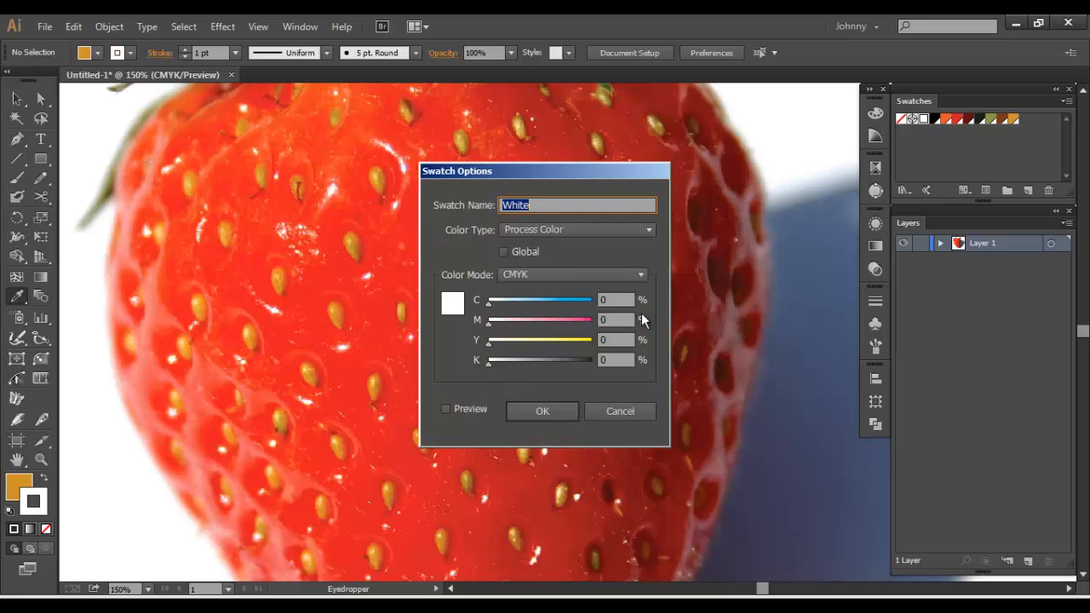
pyautogui.click(513, 253)
pyautogui.click(553, 413)
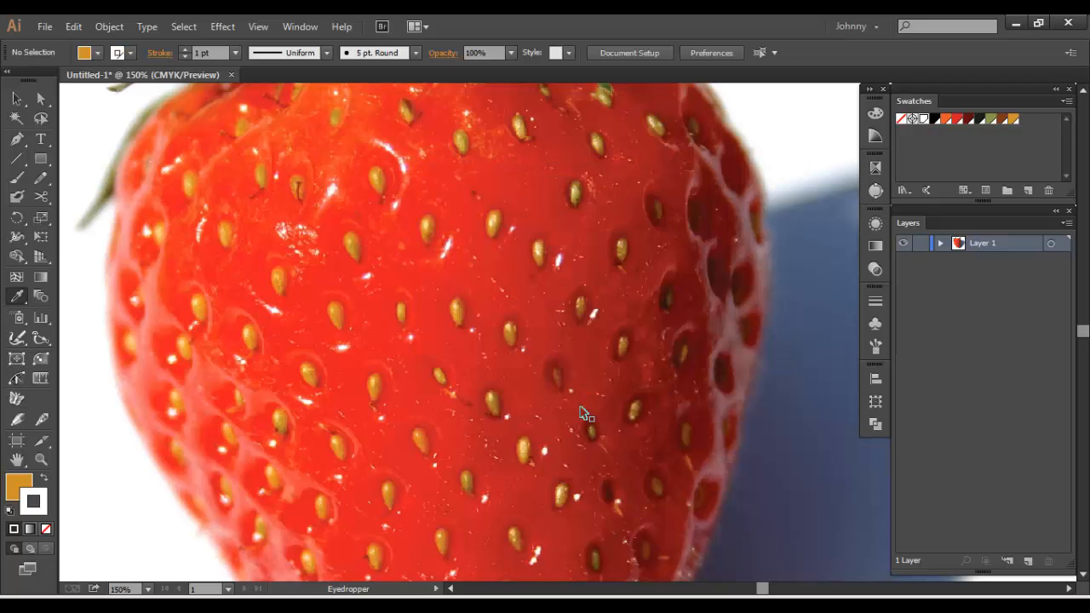
# Turn Layer 1 with the strawberry photo into a template layer and add a new layer above it
pyautogui.hotkey('ctrl', '0')
pyautogui.moveTo(558, 412); pyautogui.dragTo(542, 365)
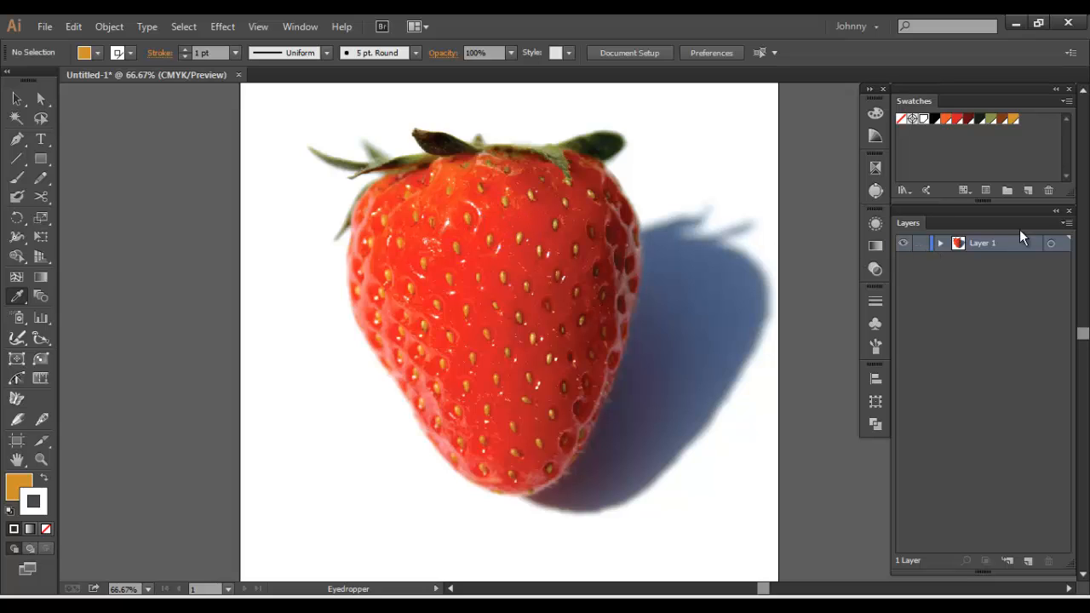
pyautogui.click(1065, 222)
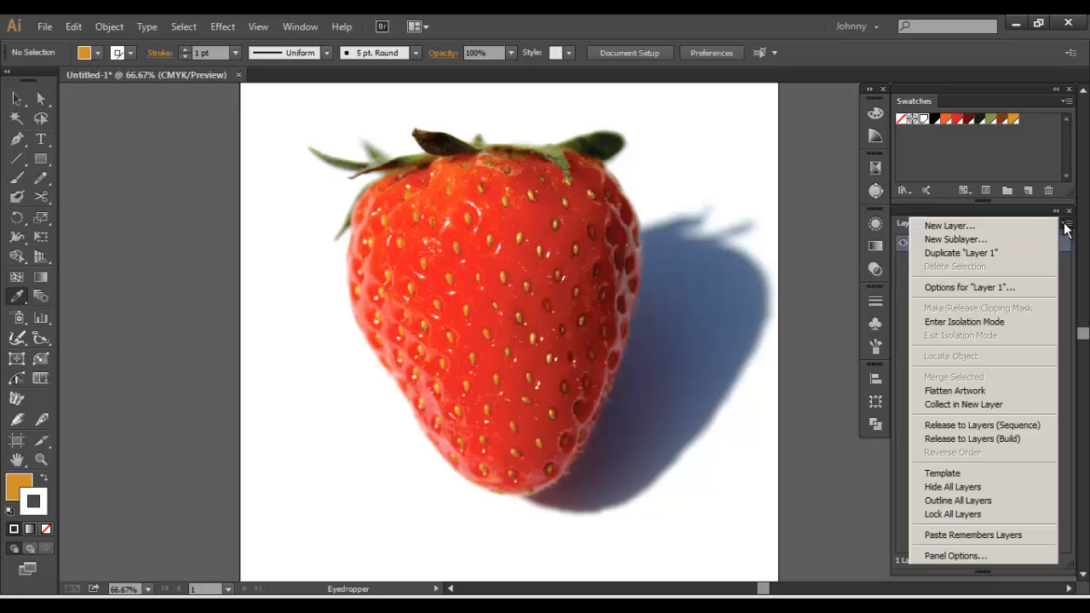
pyautogui.click(967, 475)
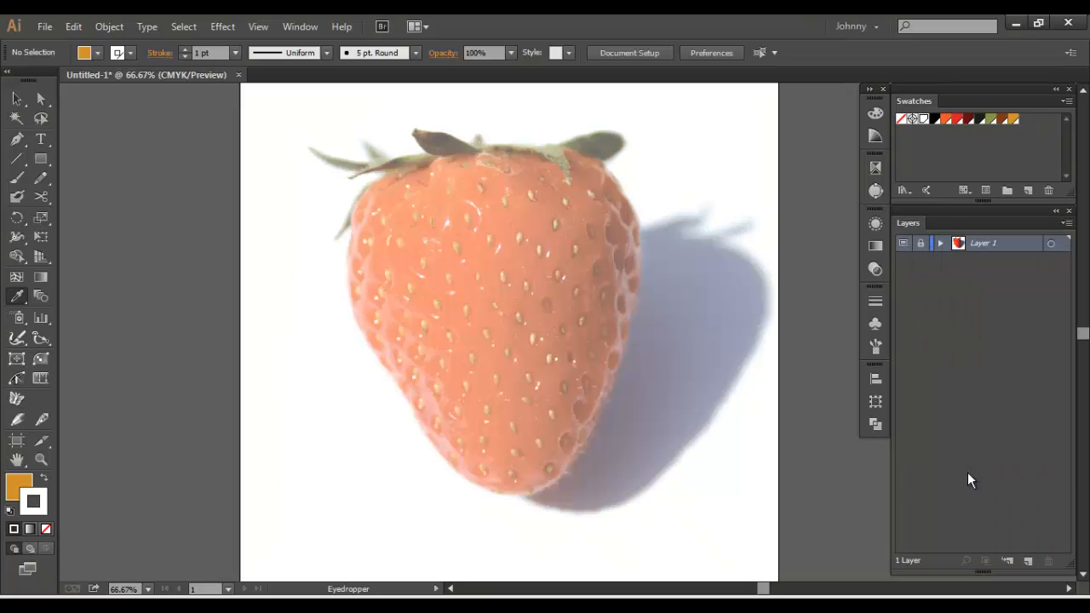
pyautogui.click(1027, 561)
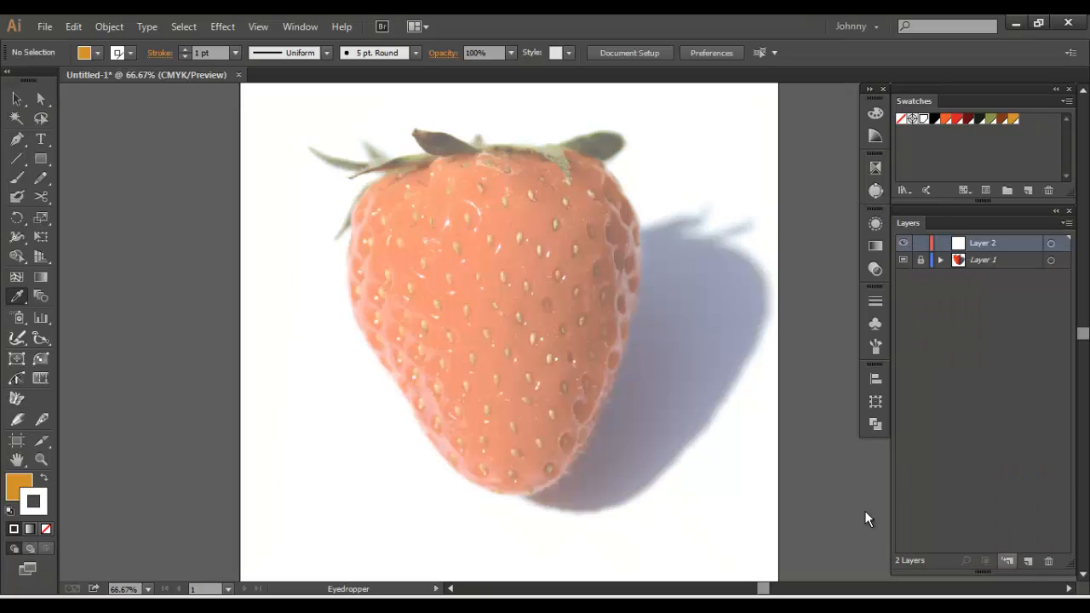
# Prepare the Pen tool for tracing with no fill and a black stroke
pyautogui.click(14, 142)
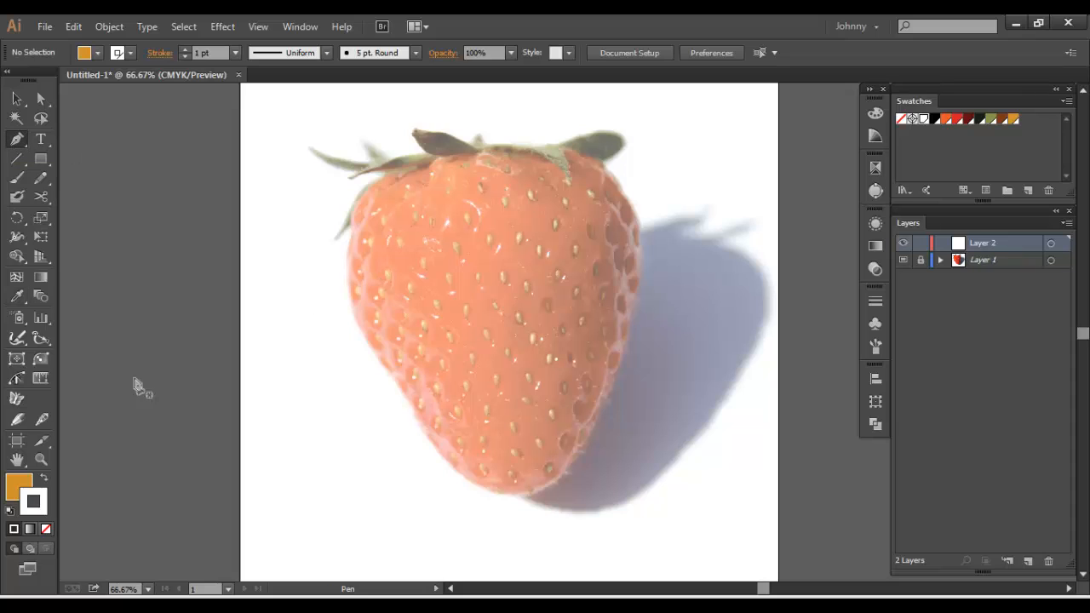
pyautogui.click(14, 490)
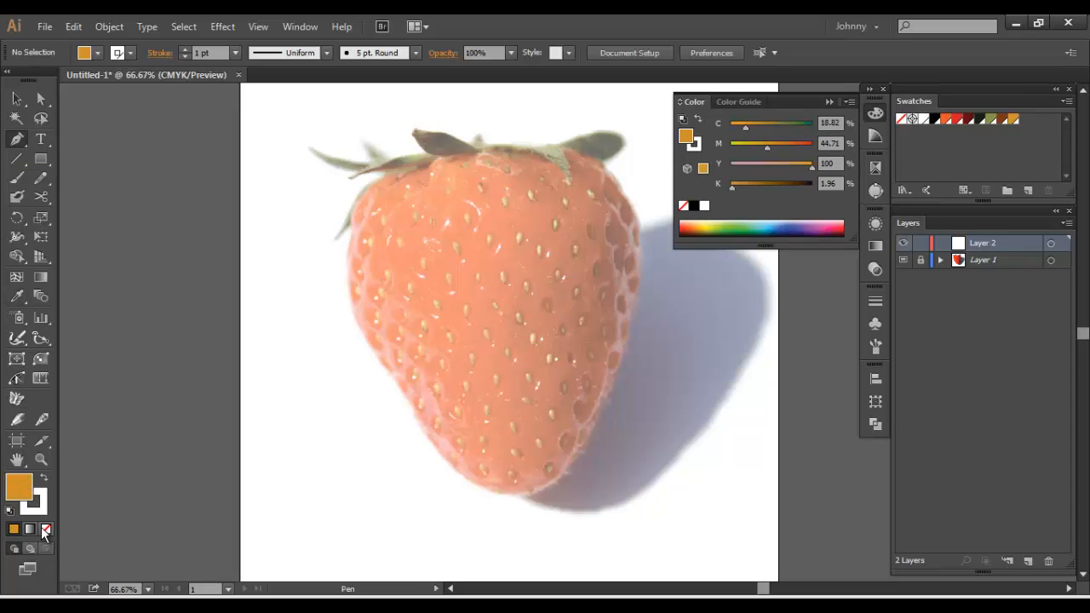
pyautogui.click(46, 529)
pyautogui.hotkey('shift', 'x')
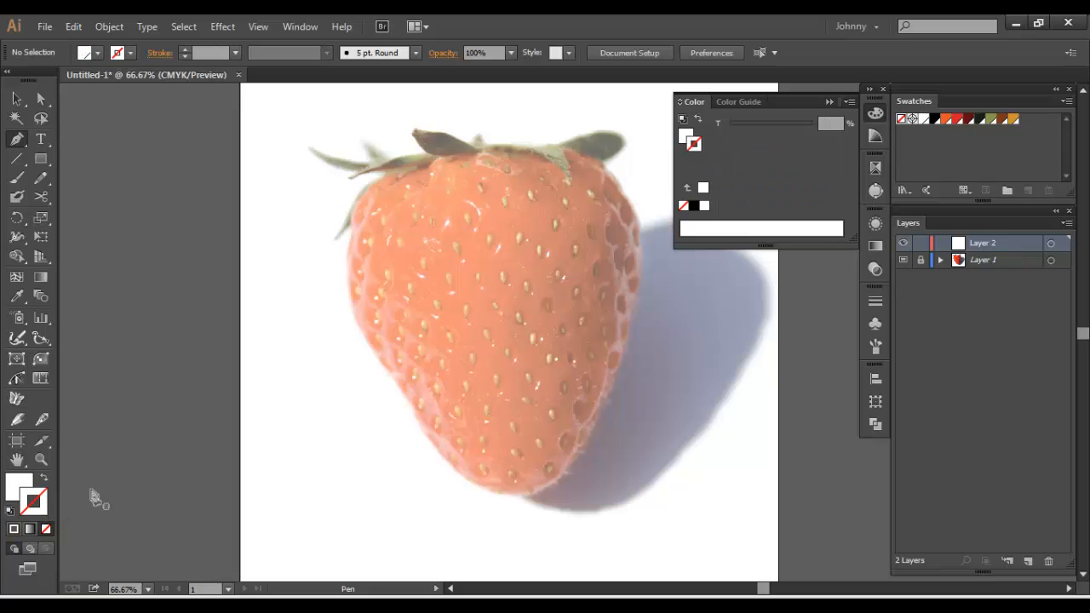
pyautogui.click(933, 120)
pyautogui.hotkey('shift', 'x')
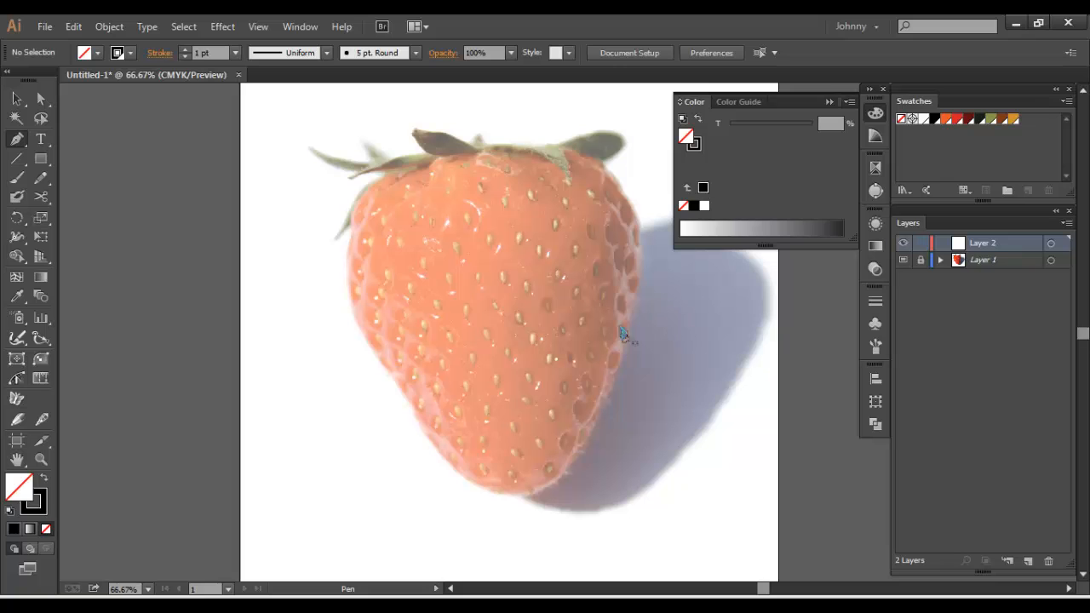
# Start a Pen path at the strawberry's bottom tip and trace curves up along its left edge
pyautogui.hotkey('ctrl', '+')
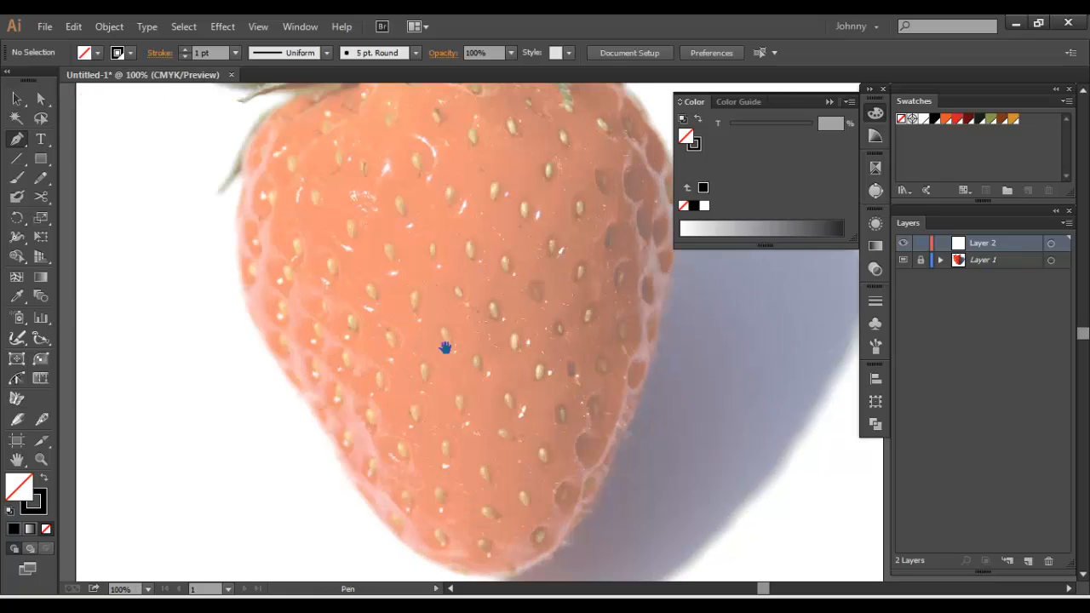
pyautogui.moveTo(445, 349); pyautogui.dragTo(415, 234)
pyautogui.click(874, 119)
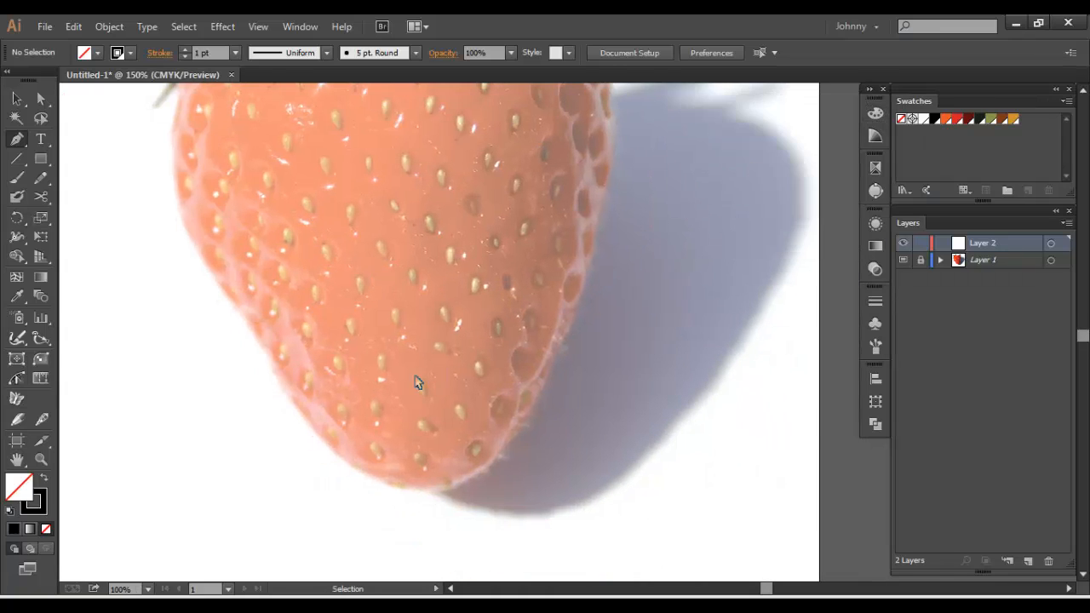
pyautogui.hotkey('ctrl', '+')
pyautogui.moveTo(463, 322); pyautogui.dragTo(560, 207)
pyautogui.click(440, 454)
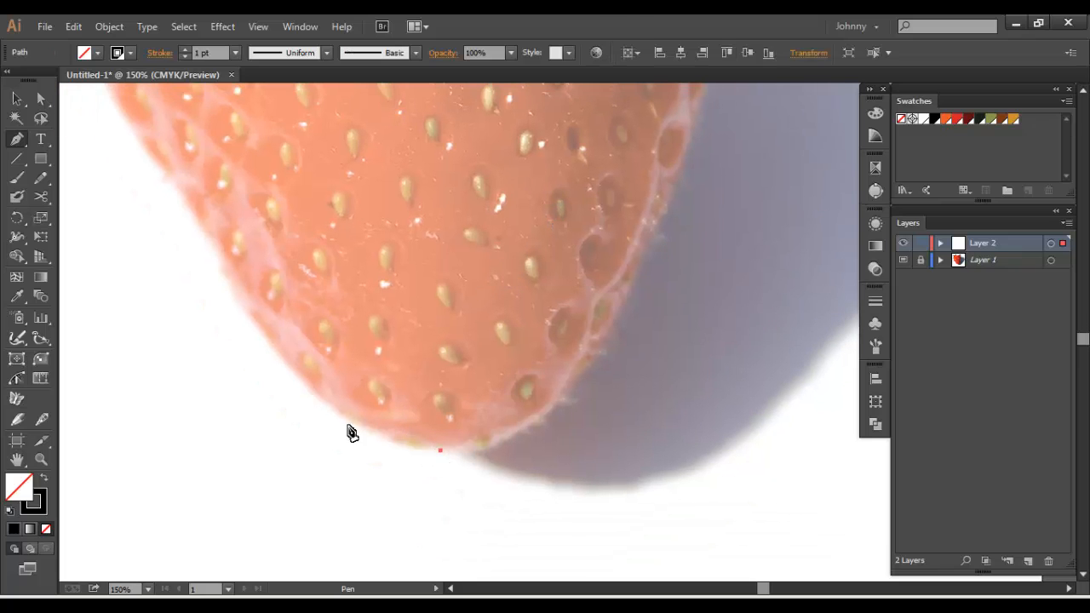
pyautogui.moveTo(342, 420)
pyautogui.mouseDown()
pyautogui.moveTo(300, 387)
pyautogui.moveTo(466, 512)
pyautogui.mouseUp()
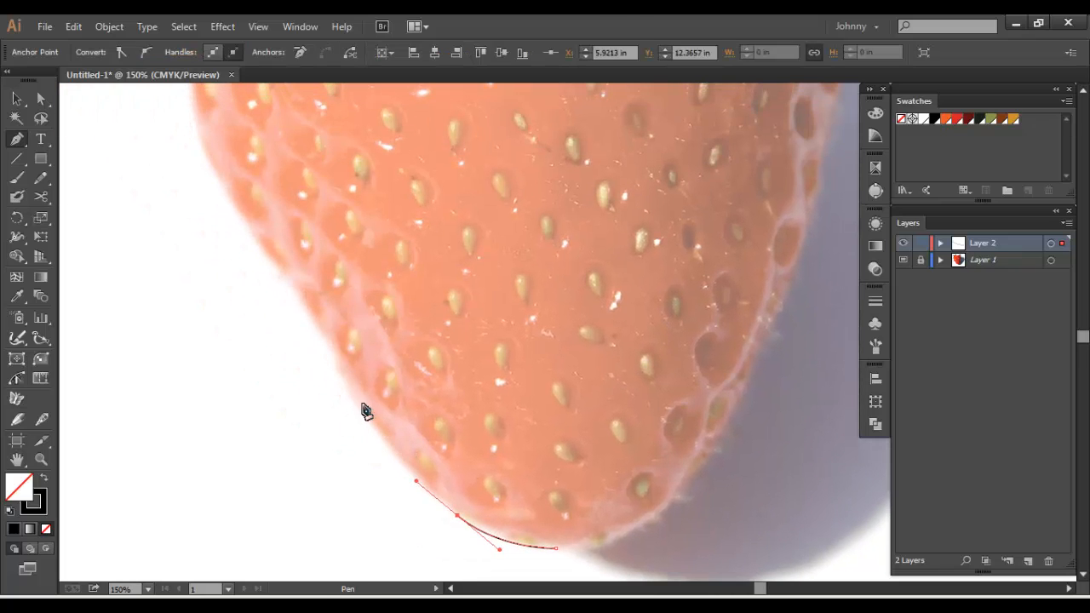
pyautogui.moveTo(352, 397); pyautogui.dragTo(339, 372)
pyautogui.moveTo(326, 327); pyautogui.dragTo(371, 449)
pyautogui.moveTo(308, 360); pyautogui.dragTo(297, 308)
pyautogui.moveTo(296, 270); pyautogui.dragTo(304, 403)
pyautogui.moveTo(308, 362); pyautogui.dragTo(322, 295)
# Continue the path across the strawberry's top edge and around its upper right shoulder
pyautogui.moveTo(372, 226); pyautogui.dragTo(616, 150)
pyautogui.hscroll(3, 434, 222)
pyautogui.moveTo(654, 229); pyautogui.dragTo(661, 299)
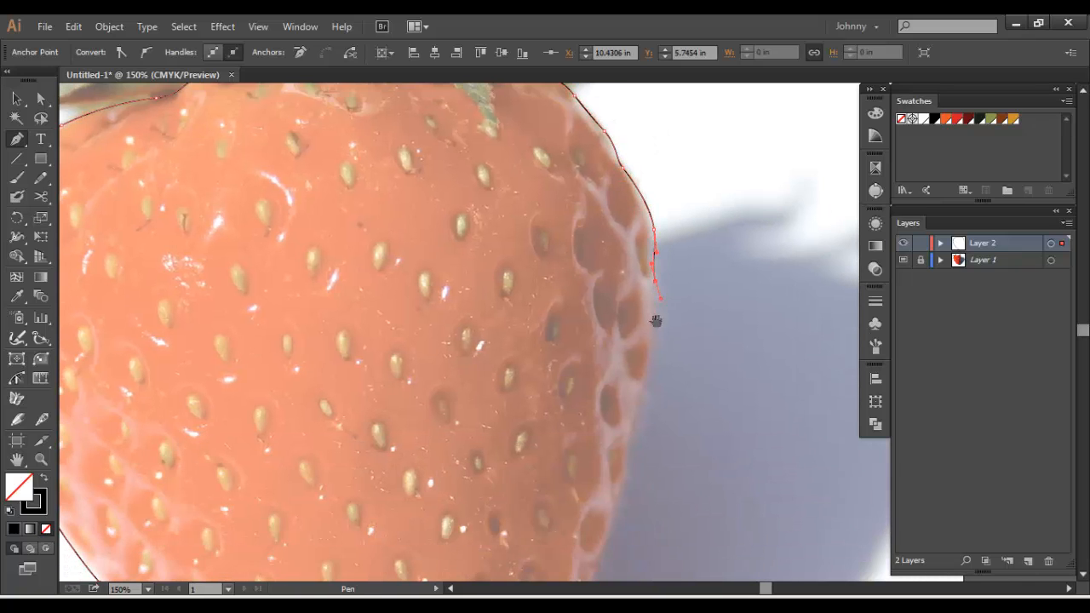
# Trace down the strawberry's right edge, close the path at the bottom tip and deselect it
pyautogui.moveTo(647, 360); pyautogui.dragTo(636, 290)
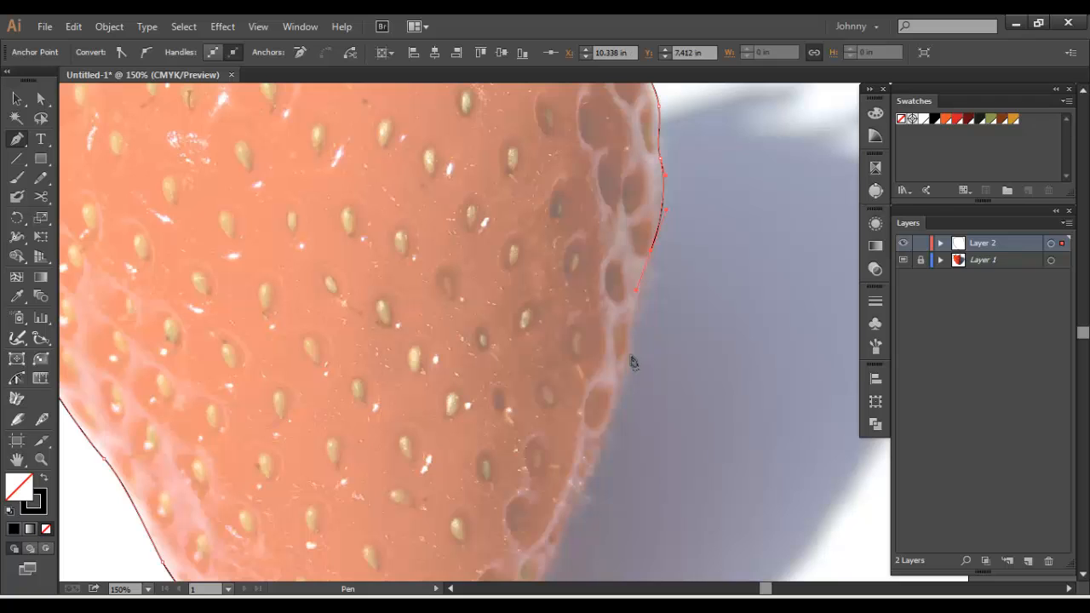
pyautogui.moveTo(630, 355); pyautogui.dragTo(628, 379)
pyautogui.moveTo(627, 332); pyautogui.dragTo(665, 203)
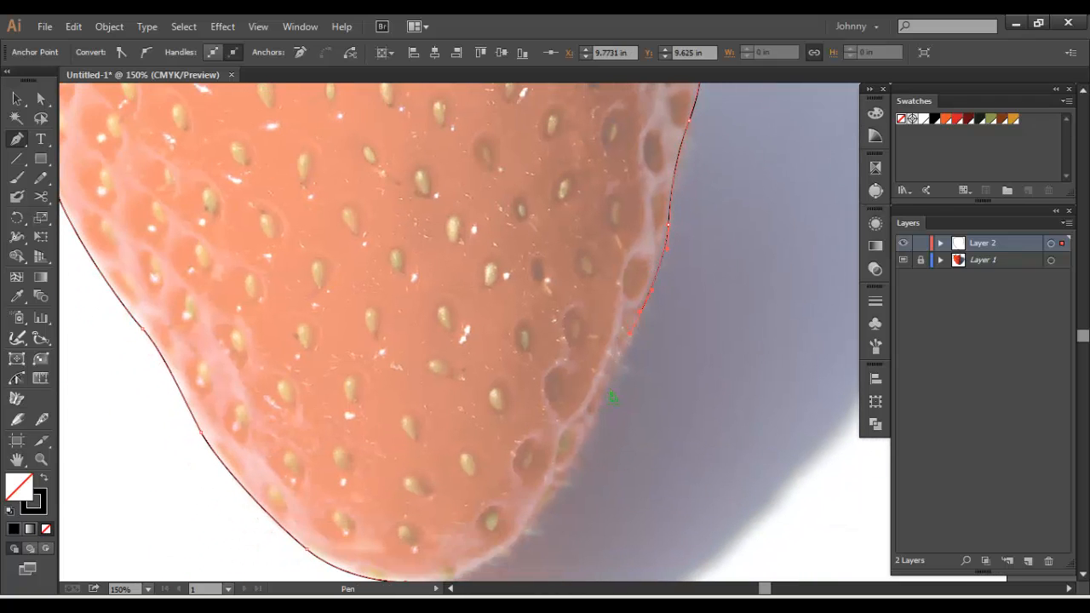
pyautogui.moveTo(601, 400); pyautogui.dragTo(592, 424)
pyautogui.moveTo(516, 529); pyautogui.dragTo(560, 404)
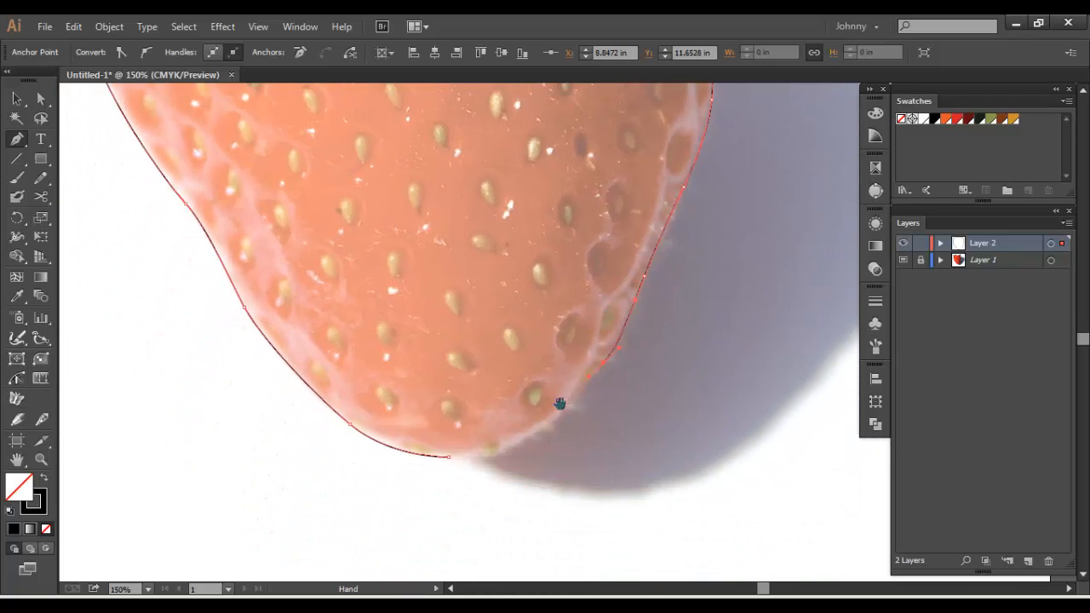
pyautogui.click(549, 424)
pyautogui.moveTo(448, 456); pyautogui.dragTo(391, 458)
pyautogui.click(17, 99)
pyautogui.click(407, 213)
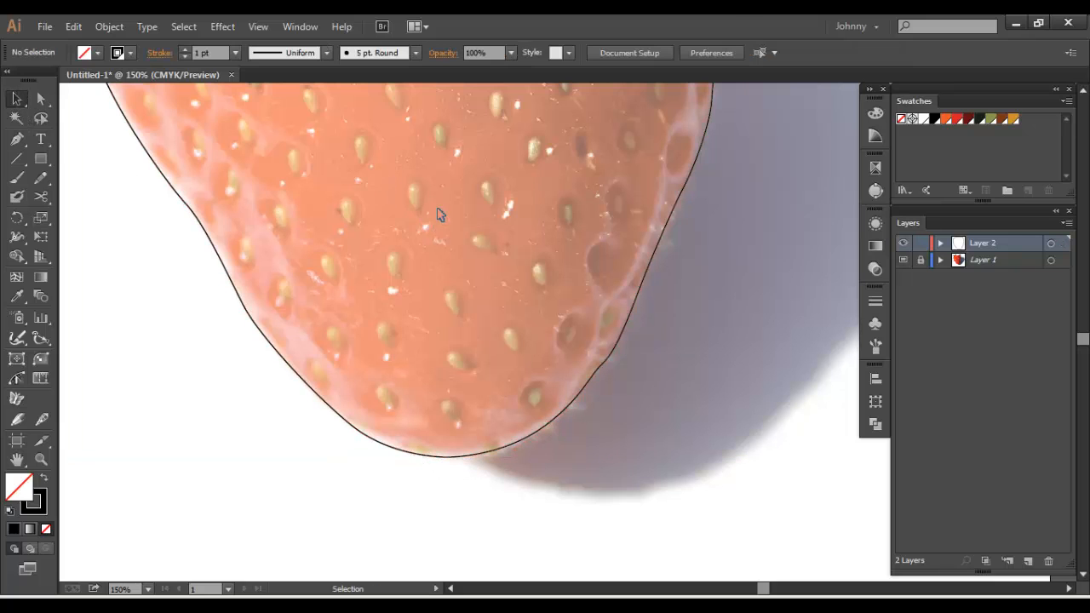
# Select the traced strawberry outline and swap its fill and stroke for a black fill without stroke
pyautogui.moveTo(444, 234); pyautogui.dragTo(404, 296)
pyautogui.moveTo(480, 340); pyautogui.dragTo(762, 449)
pyautogui.hotkey('shift', 'x')
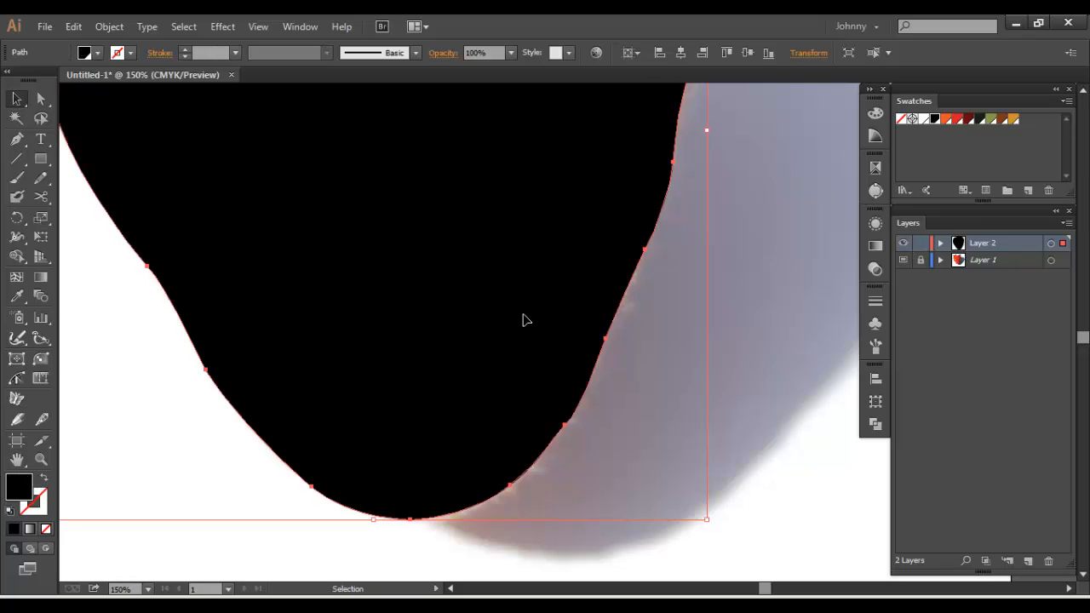
# Switch Layer 2 to outline mode and check the traced path along the strawberry's edges
pyautogui.keyDown('ctrl'); pyautogui.click(904, 247); pyautogui.keyUp('ctrl')
pyautogui.press('space')
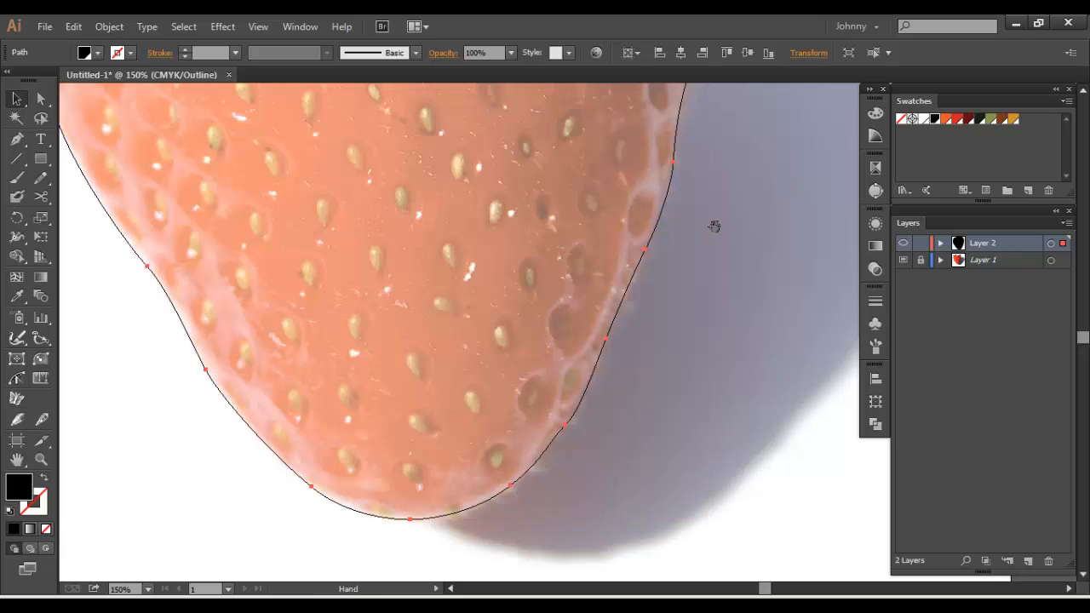
pyautogui.moveTo(713, 227); pyautogui.dragTo(724, 363)
pyautogui.moveTo(704, 98); pyautogui.dragTo(662, 314)
pyautogui.moveTo(275, 341); pyautogui.dragTo(411, 382)
pyautogui.moveTo(299, 479); pyautogui.dragTo(435, 295)
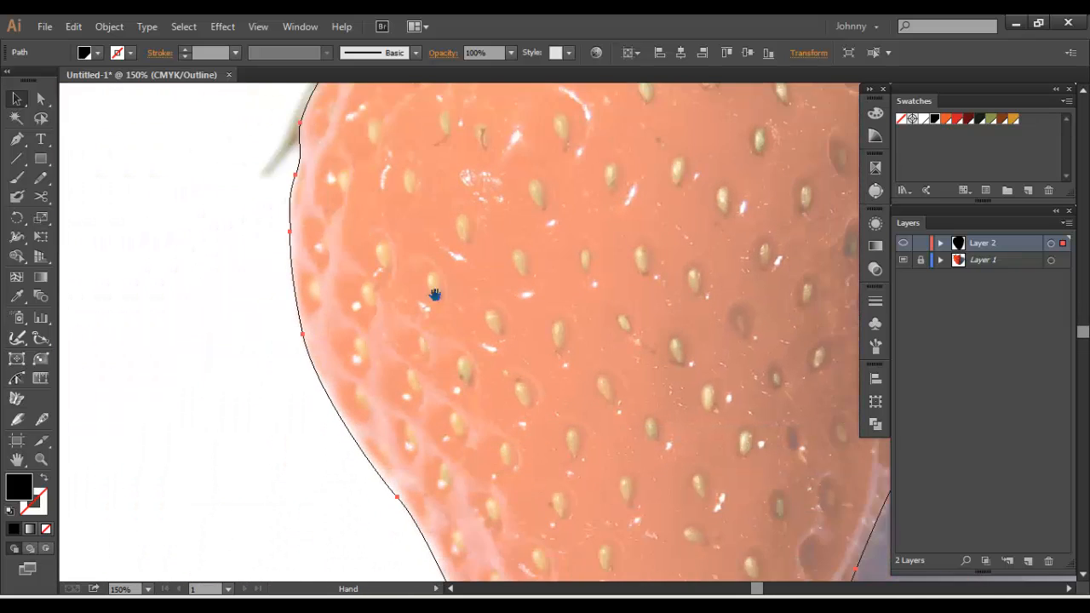
# Inspect the rest of the traced outline against the strawberry photo, then return Layer 2 to preview mode
pyautogui.moveTo(635, 398); pyautogui.dragTo(388, 338)
pyautogui.click(686, 437)
pyautogui.press('space')
pyautogui.moveTo(672, 449); pyautogui.dragTo(751, 413)
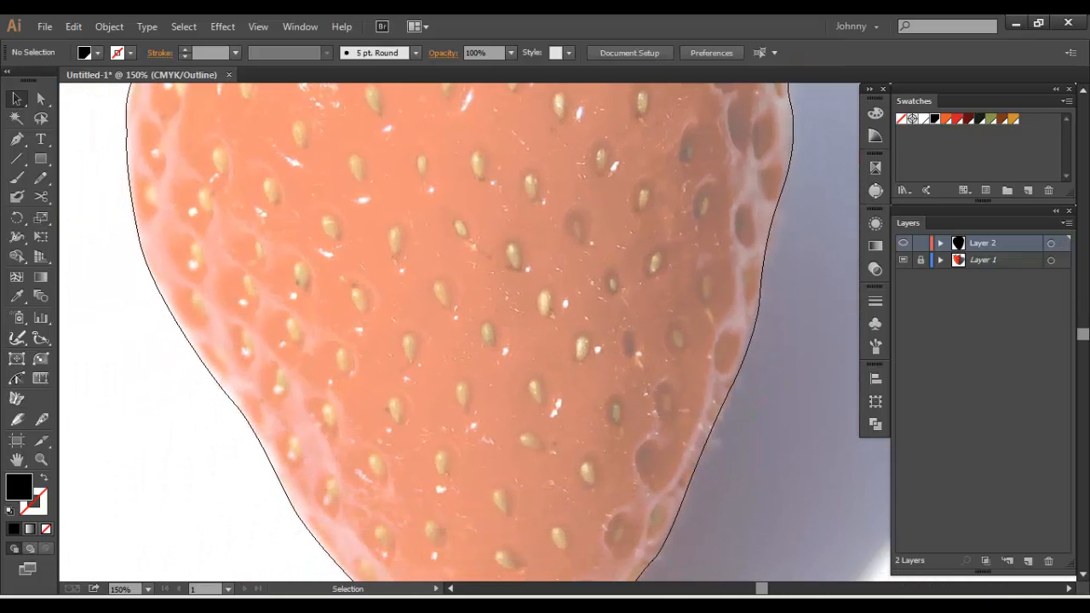
pyautogui.hotkey('ctrl', '-')
pyautogui.hotkey('ctrl', '-')
pyautogui.press('space')
pyautogui.moveTo(701, 273); pyautogui.dragTo(685, 330)
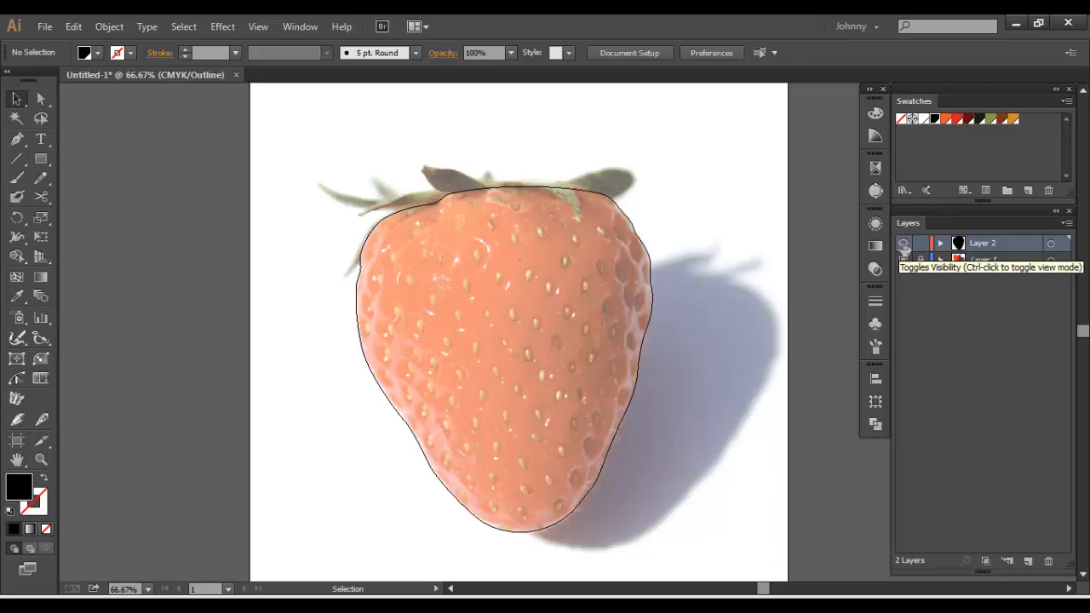
pyautogui.keyDown('ctrl'); pyautogui.click(903, 245); pyautogui.keyUp('ctrl')
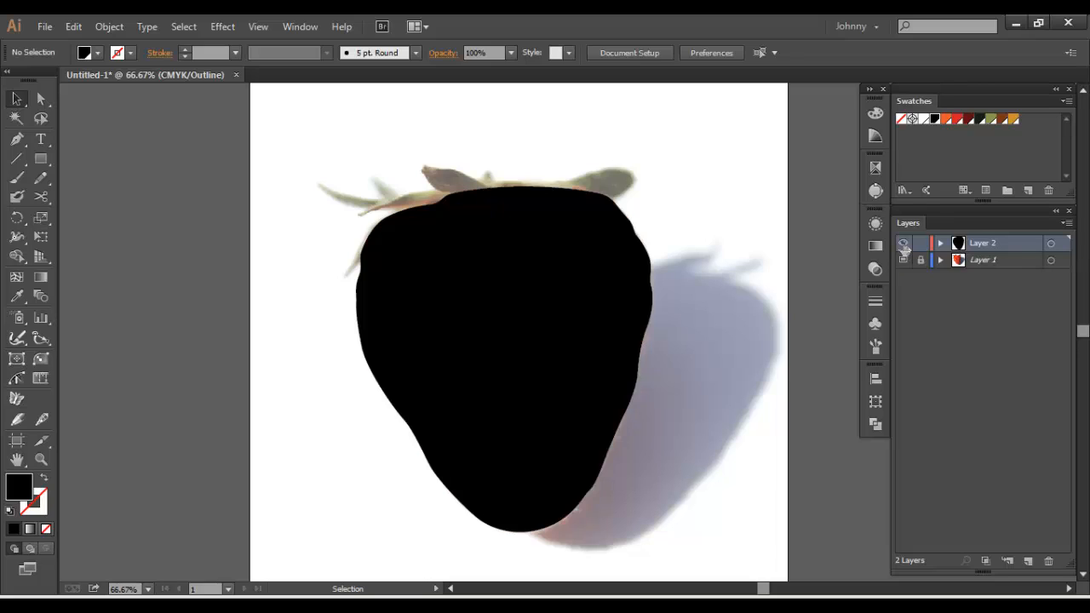
# Fill the traced strawberry shape with the red swatch
pyautogui.click(561, 272)
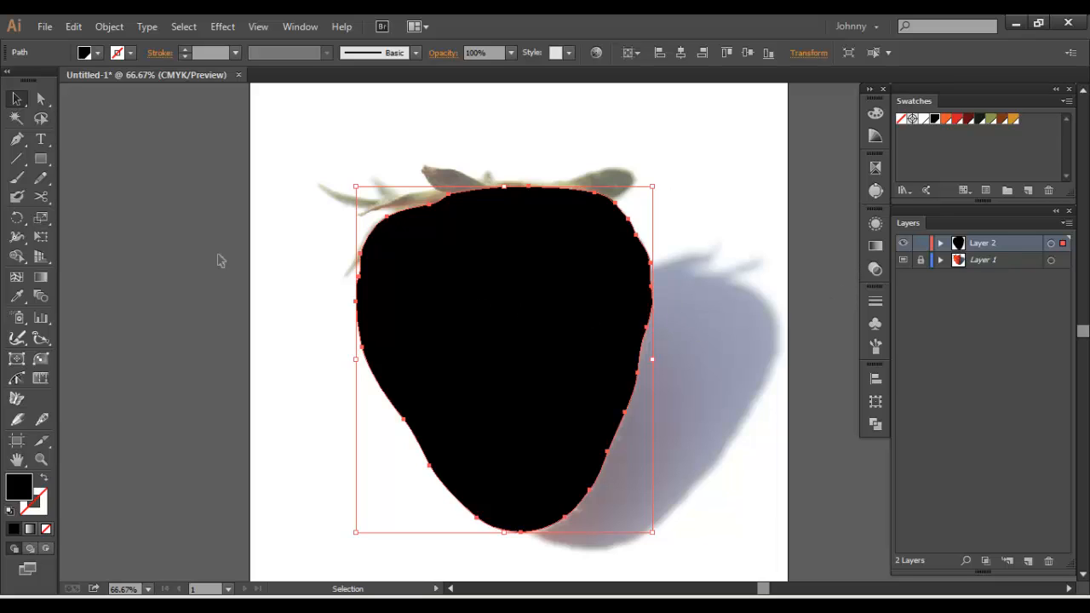
pyautogui.click(957, 119)
pyautogui.click(142, 233)
pyautogui.click(425, 286)
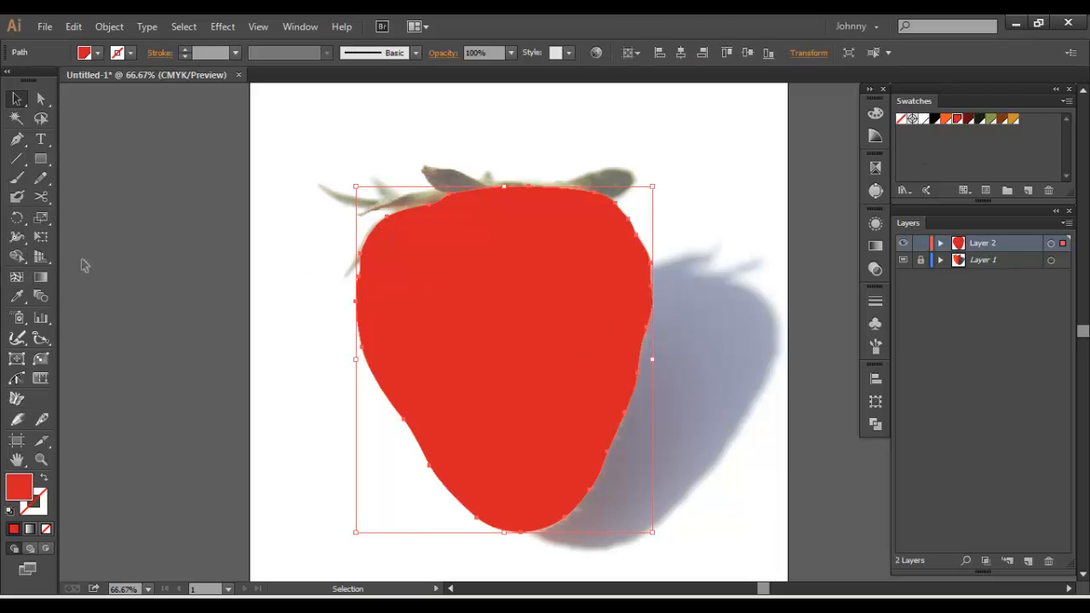
# Add a gradient mesh to the red strawberry with one vertical line through the centre and four horizontal lines across it
pyautogui.click(14, 280)
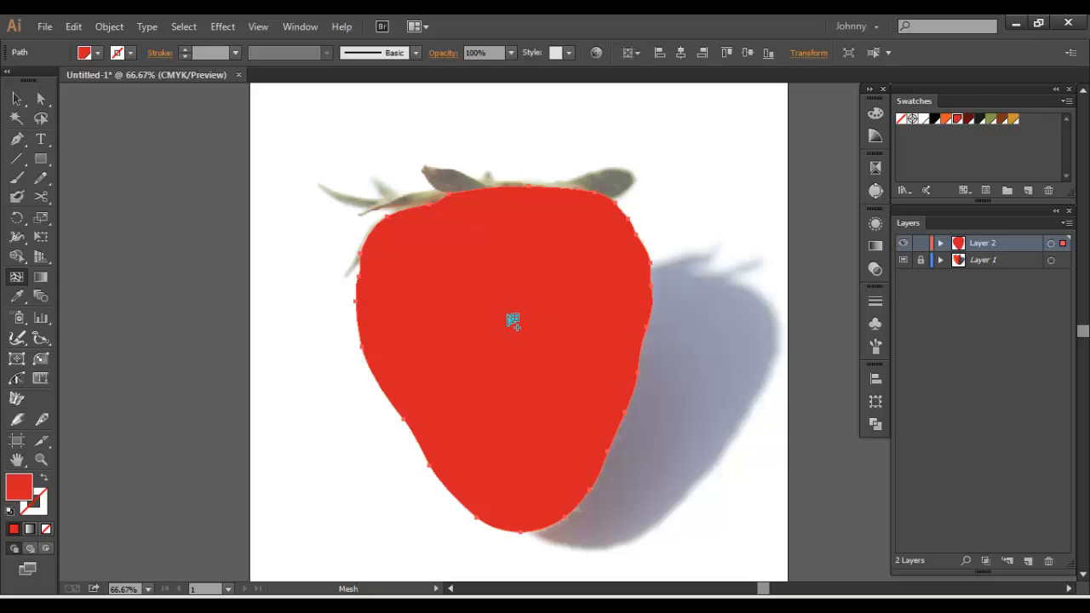
pyautogui.click(515, 340)
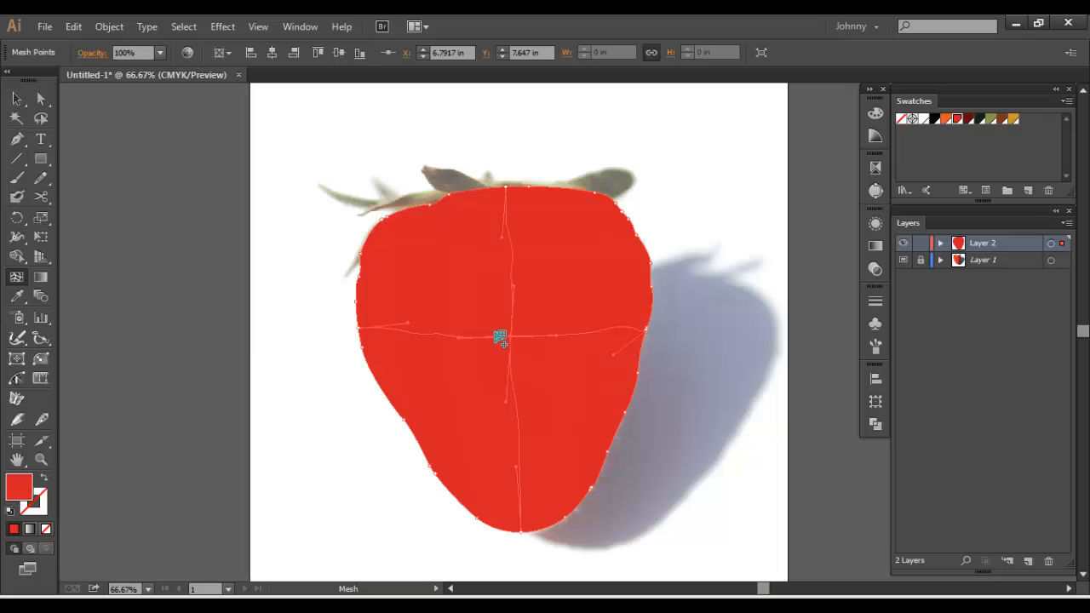
pyautogui.click(512, 268)
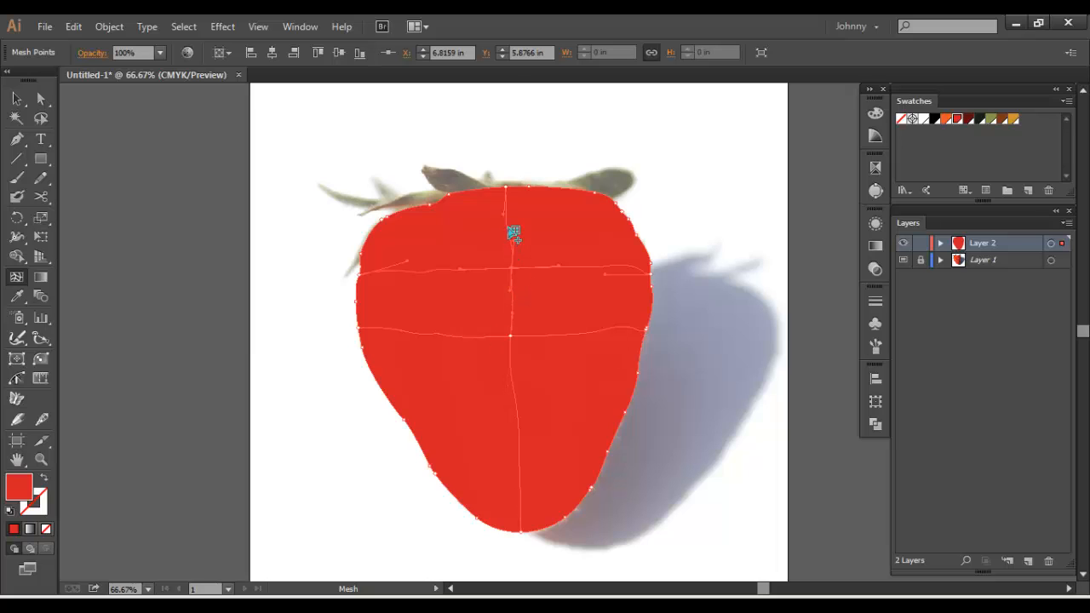
pyautogui.click(514, 398)
pyautogui.click(521, 474)
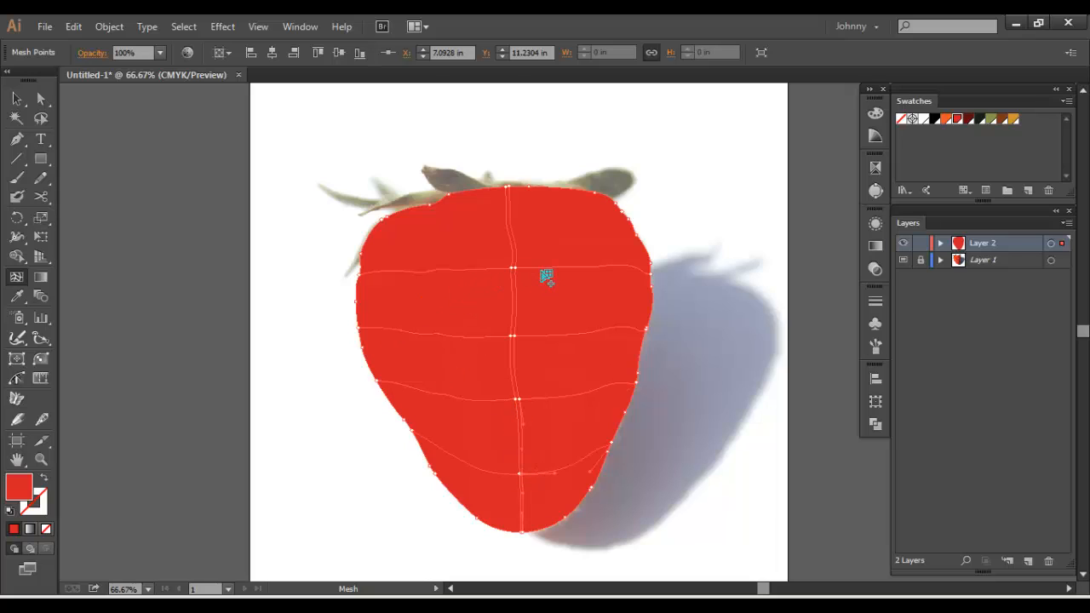
pyautogui.hotkey('ctrl', 'z')
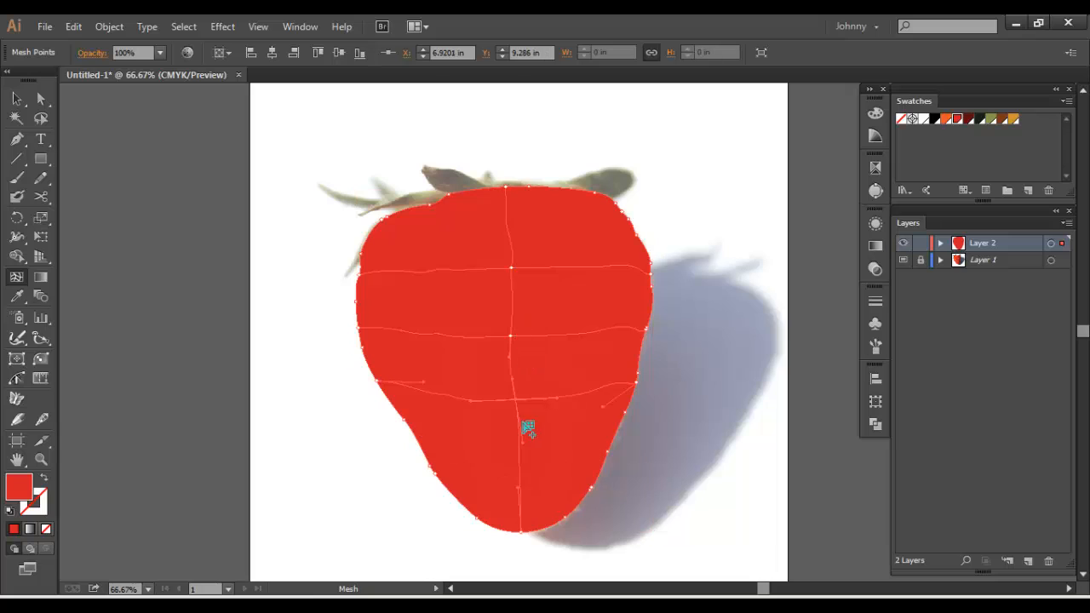
pyautogui.click(520, 475)
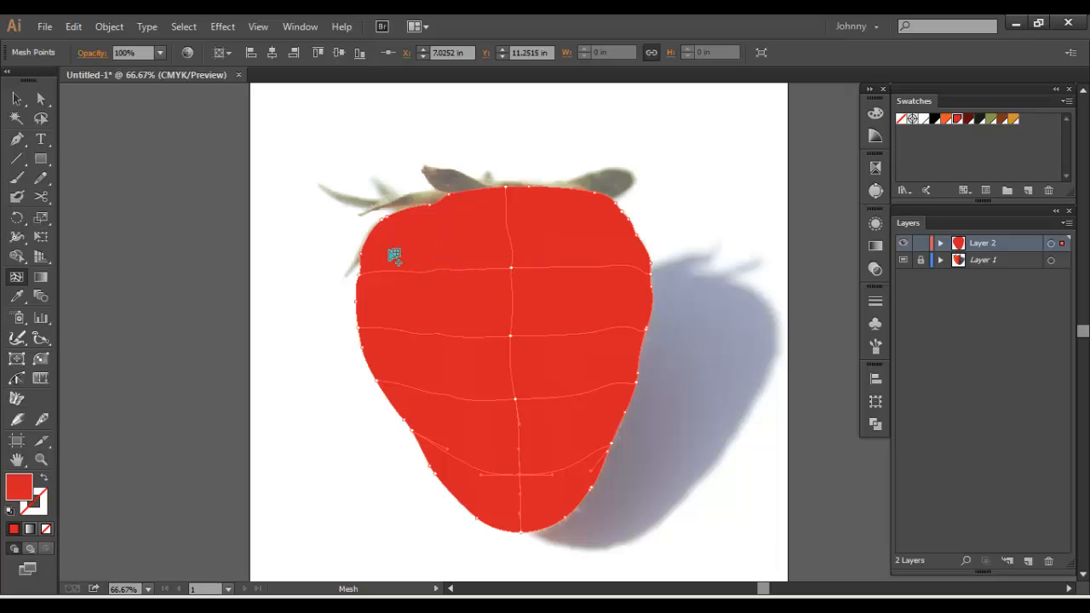
# Colour the centre mesh points on the first and third horizontal lines with the orange swatch
pyautogui.click(513, 270)
pyautogui.click(945, 119)
pyautogui.click(515, 401)
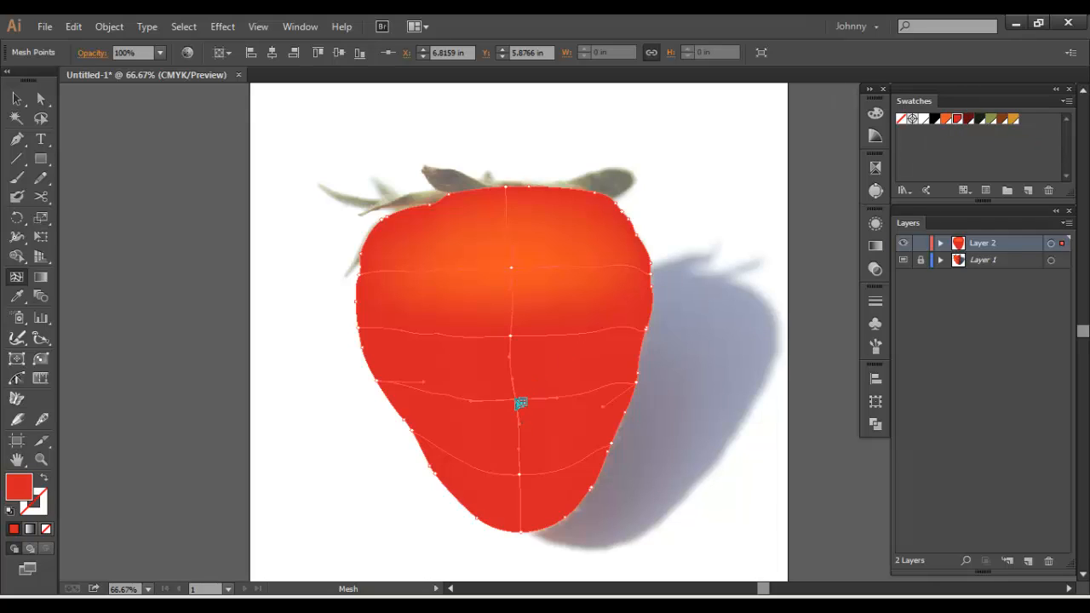
pyautogui.click(946, 120)
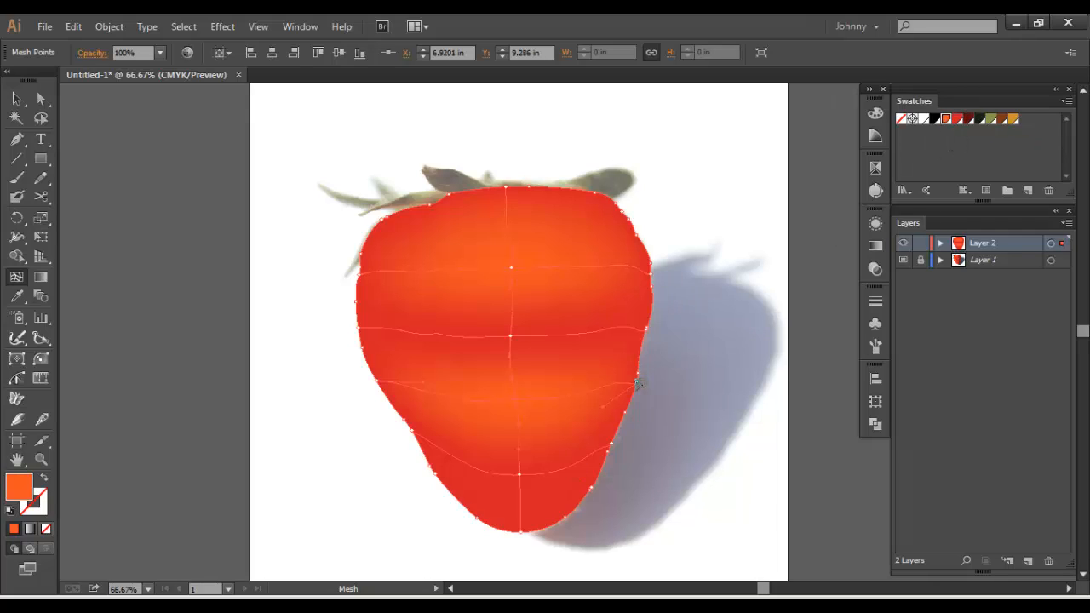
# Select the mesh points along the strawberry's right edge and colour them with the dark red swatch
pyautogui.click(641, 387)
pyautogui.click(639, 374)
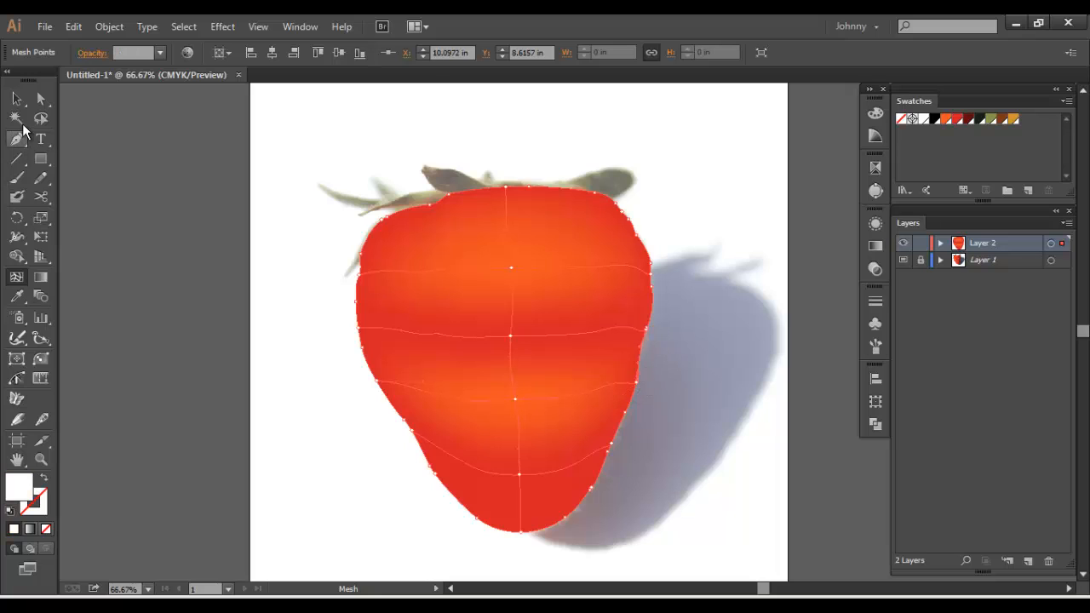
pyautogui.press('a')
pyautogui.click(669, 302)
pyautogui.click(655, 332)
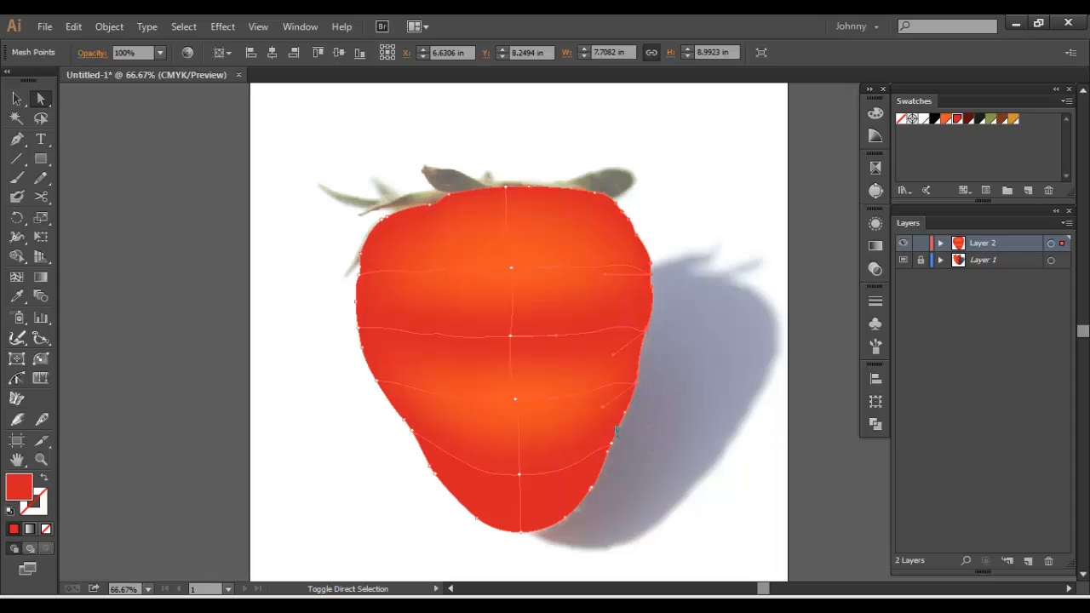
pyautogui.click(968, 119)
pyautogui.click(760, 347)
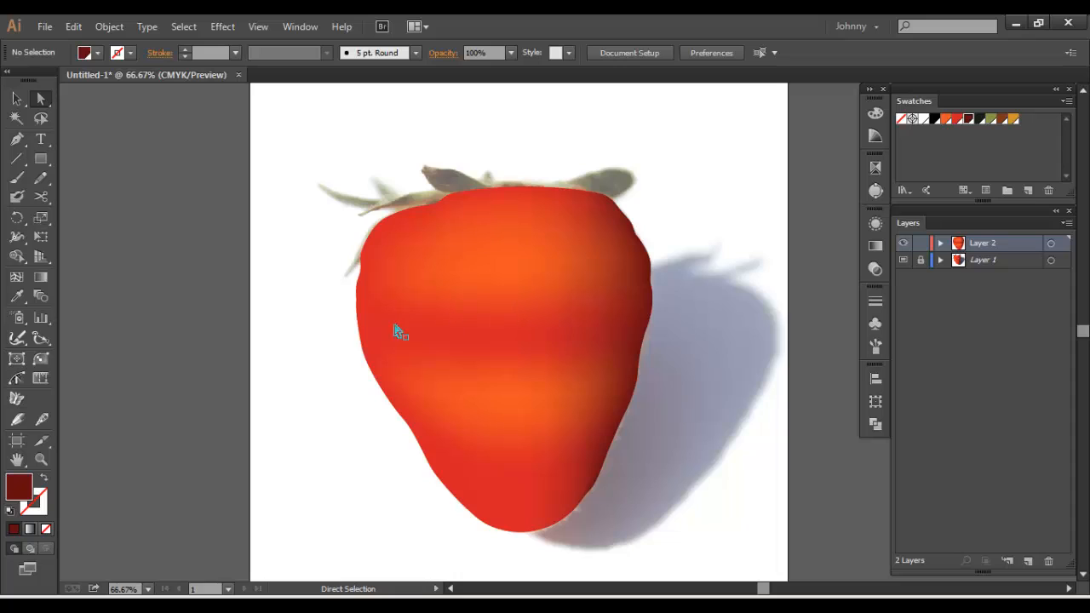
# Delete the meshed strawberry shape completely from Layer 2
pyautogui.click(563, 323)
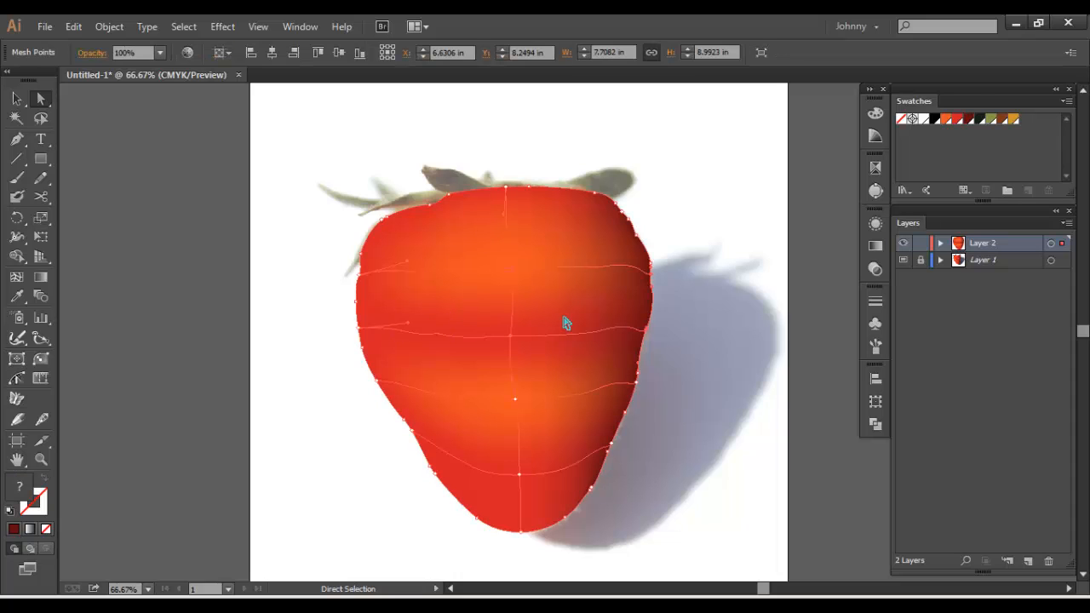
pyautogui.press('Delete')
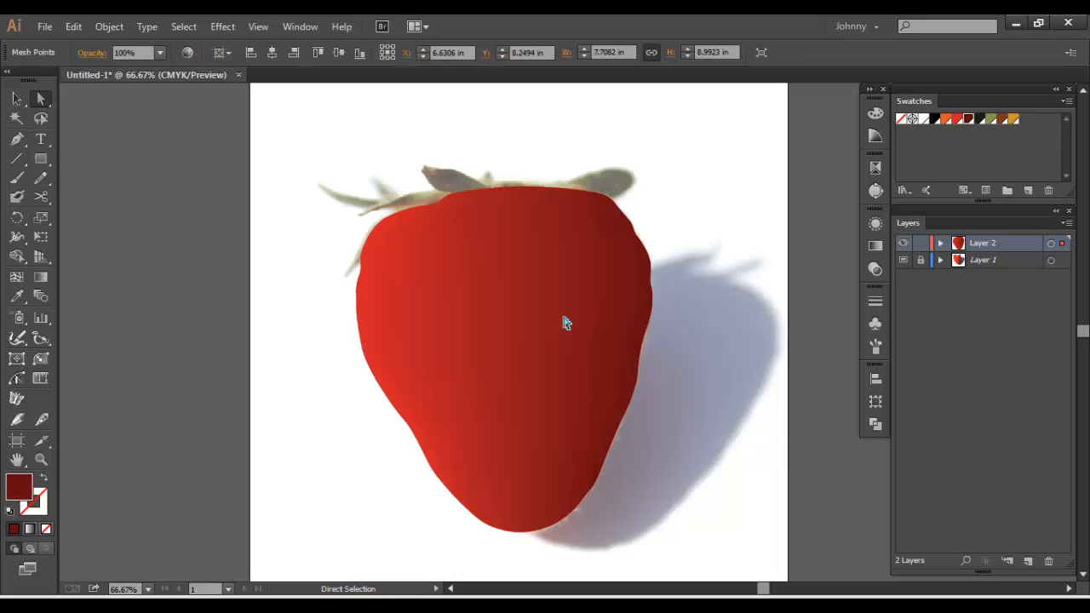
pyautogui.click(553, 314)
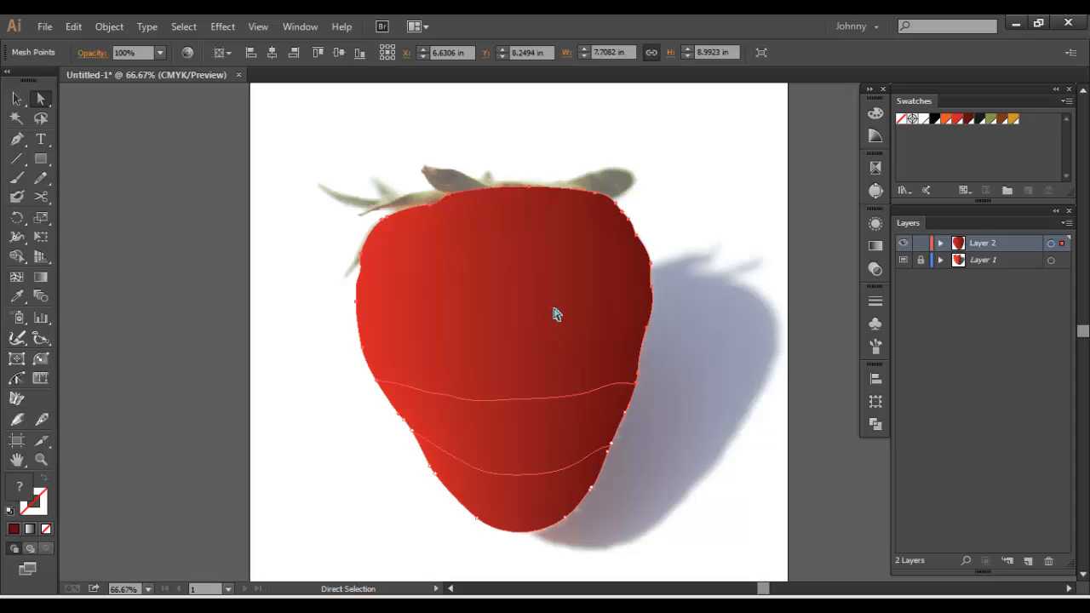
pyautogui.press('Delete')
pyautogui.click(558, 295)
pyautogui.press('Delete')
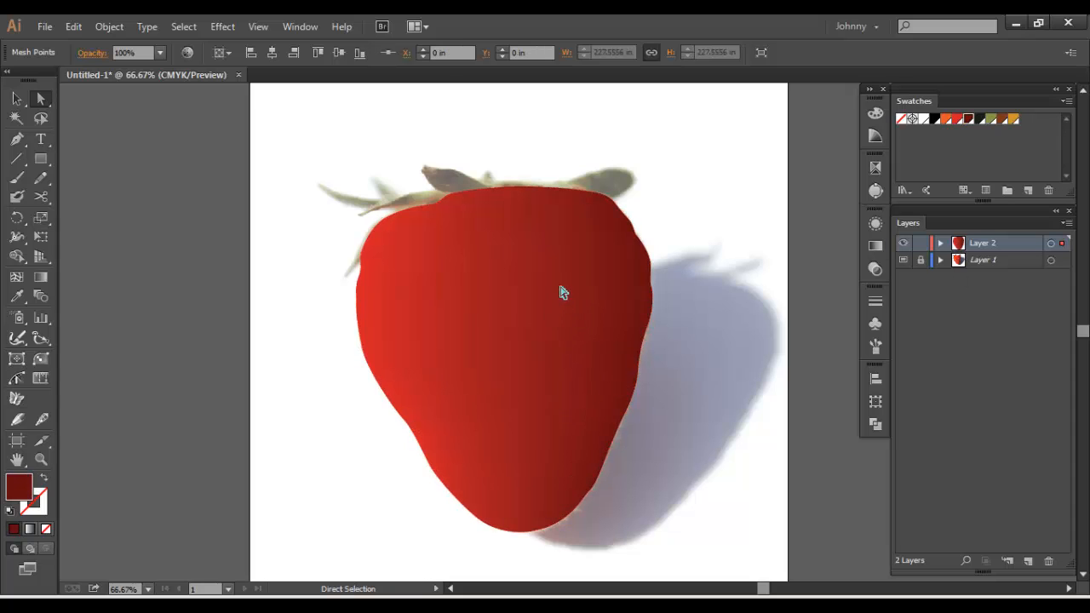
pyautogui.press('Delete')
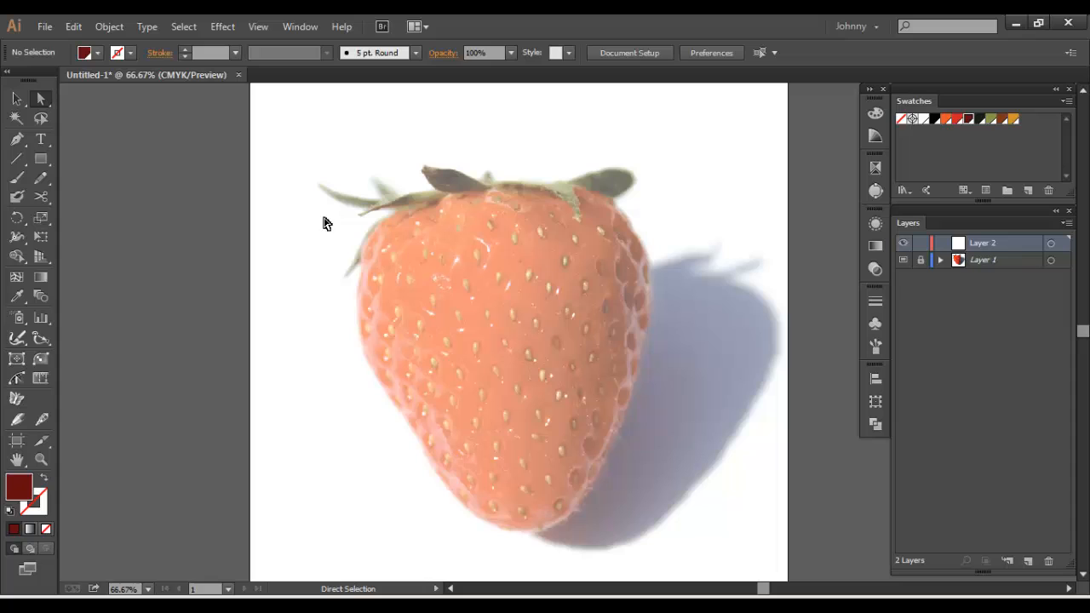
# Draw a circle about 5.2 in wide over the strawberry's centre with a dark red fill and no stroke
pyautogui.click(37, 162)
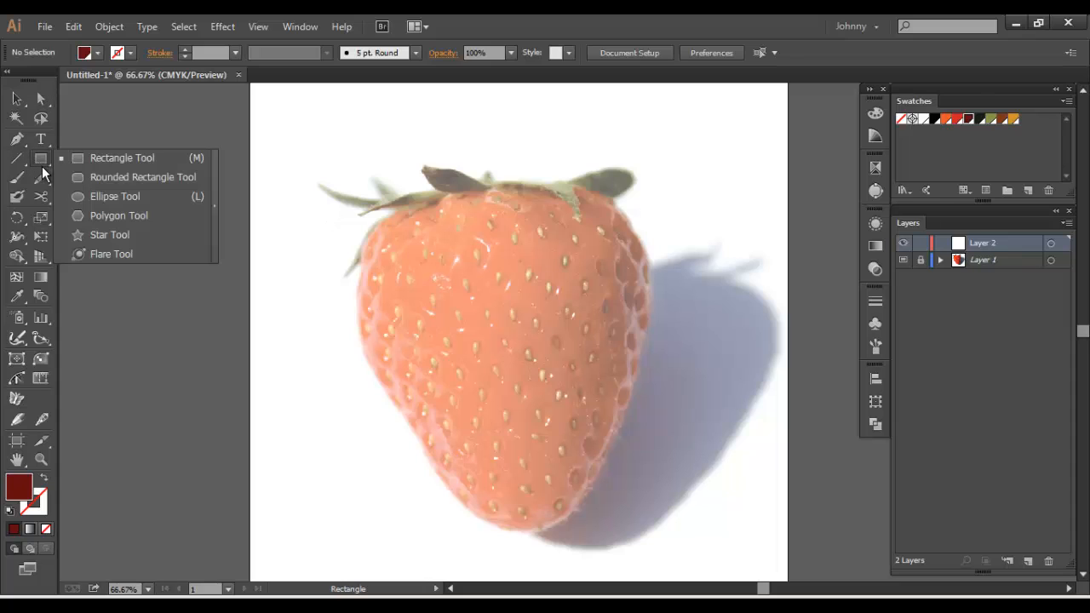
pyautogui.click(99, 197)
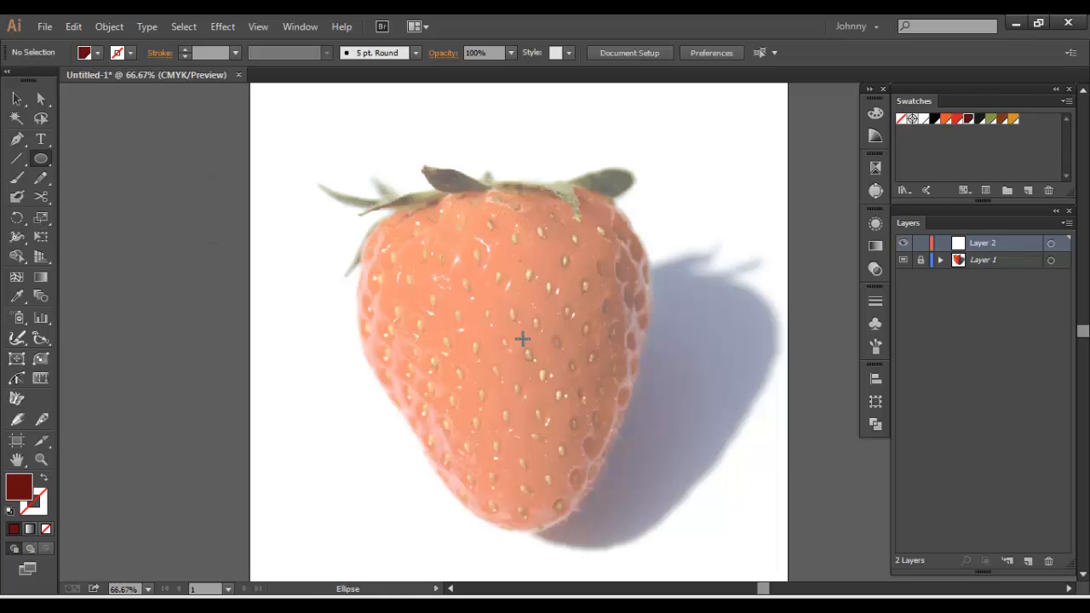
pyautogui.moveTo(509, 339); pyautogui.dragTo(428, 235)
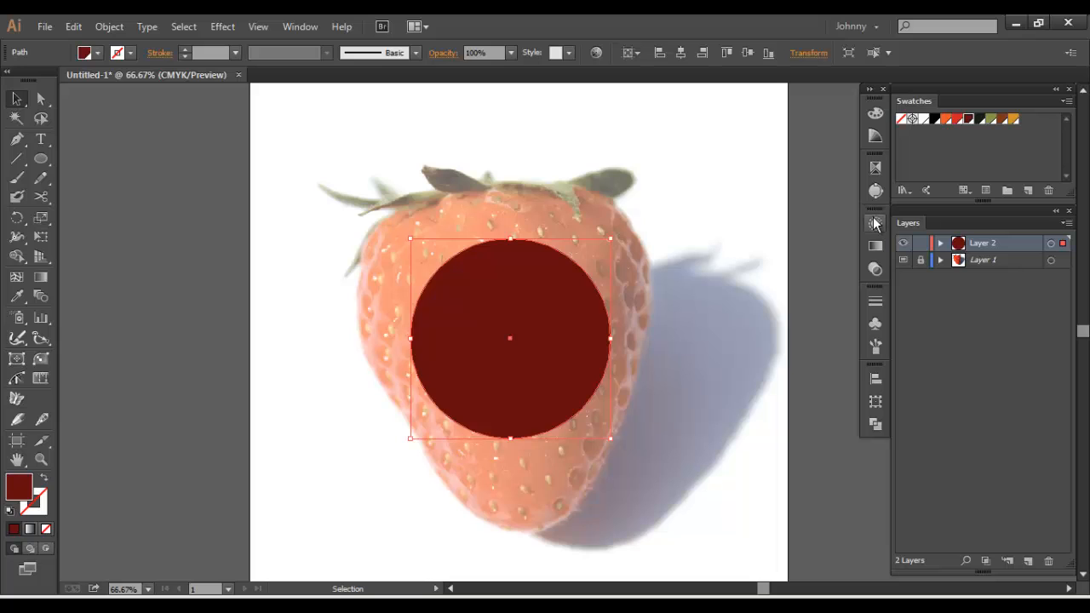
pyautogui.hotkey('shift', 'x')
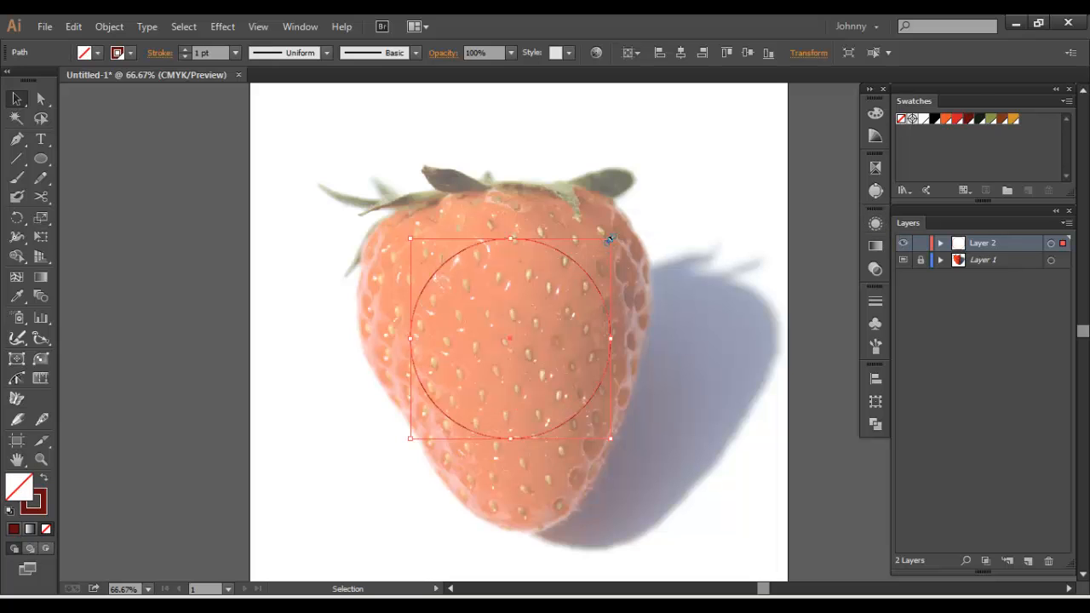
pyautogui.hotkey('shift', 'x')
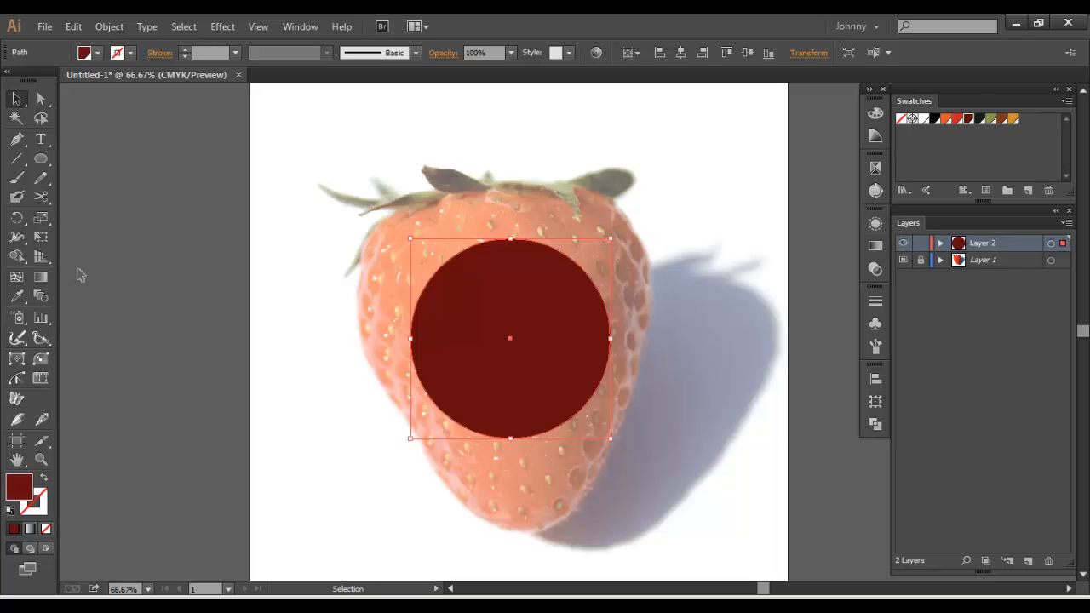
# Add a mesh point at the circle's centre and switch Layer 2 to outline mode
pyautogui.click(17, 277)
pyautogui.click(510, 338)
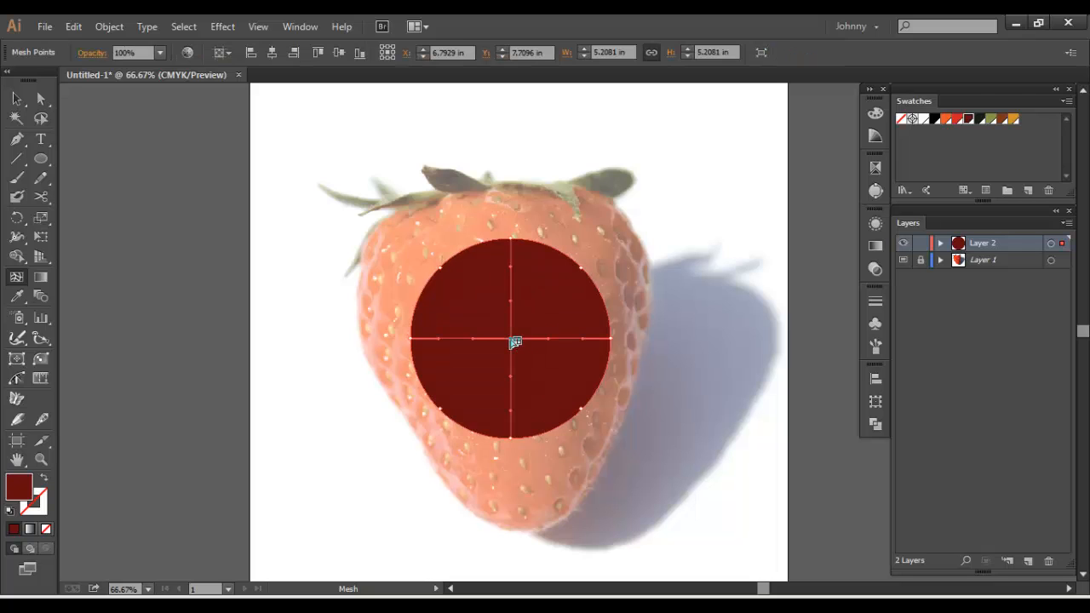
pyautogui.click(40, 98)
pyautogui.click(217, 146)
pyautogui.click(513, 242)
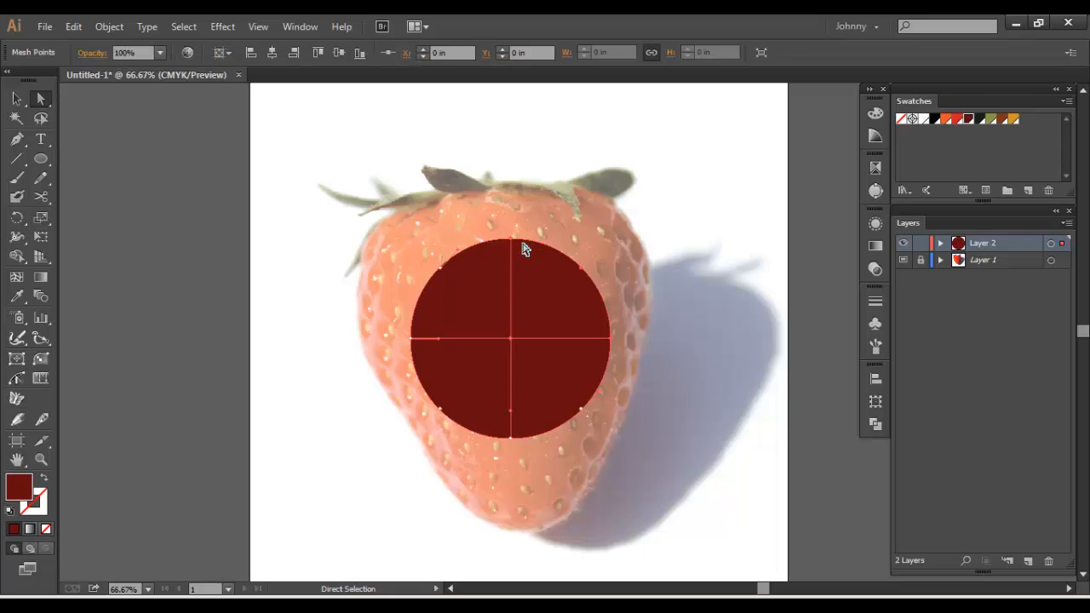
pyautogui.keyDown('ctrl'); pyautogui.click(902, 243); pyautogui.keyUp('ctrl')
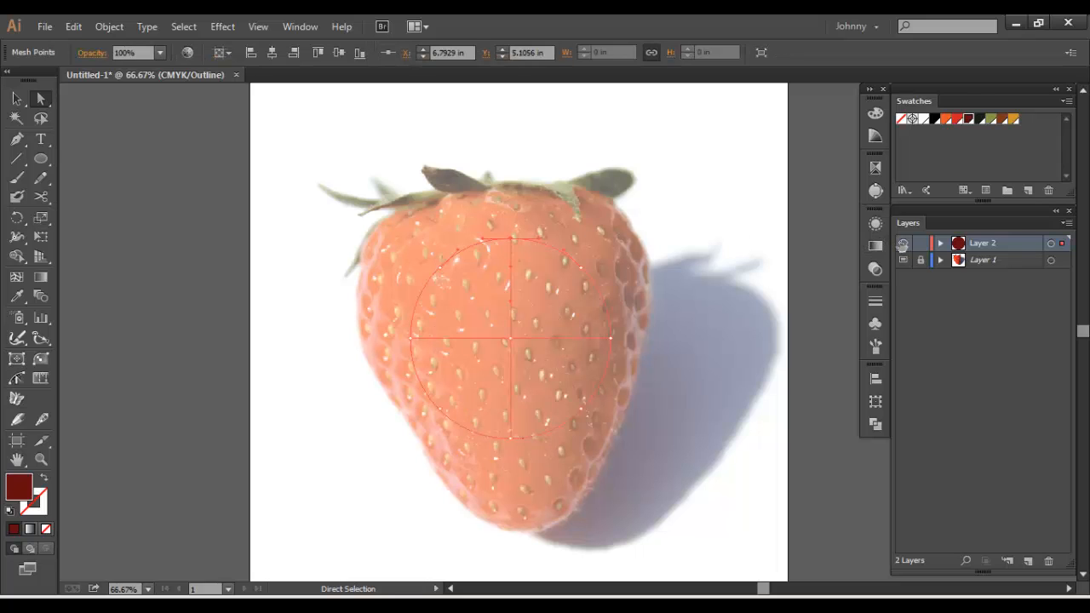
pyautogui.click(654, 209)
# Move the top and bottom mesh points to the strawberry's top edge and tip, and shift the centre point slightly right and down
pyautogui.moveTo(511, 242); pyautogui.dragTo(509, 189)
pyautogui.moveTo(513, 442); pyautogui.dragTo(522, 530)
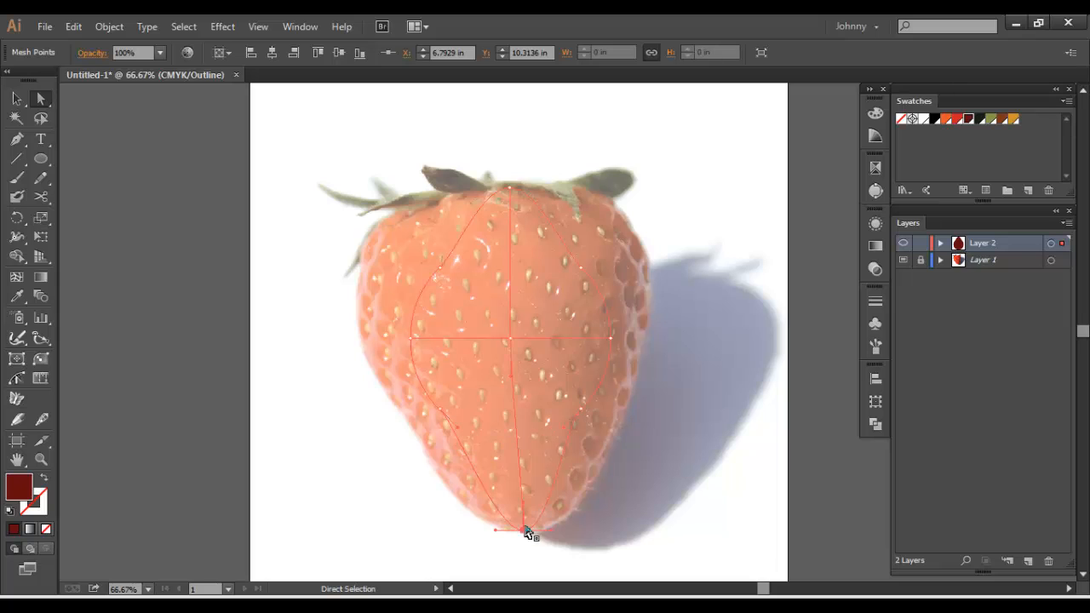
pyautogui.moveTo(511, 342); pyautogui.dragTo(548, 344)
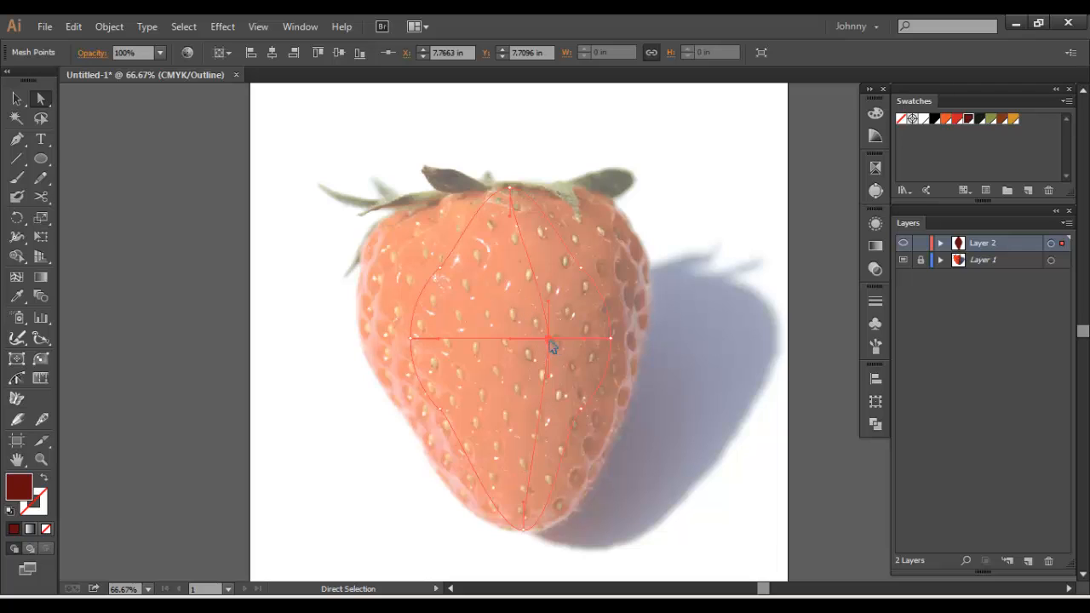
pyautogui.moveTo(551, 343); pyautogui.dragTo(553, 350)
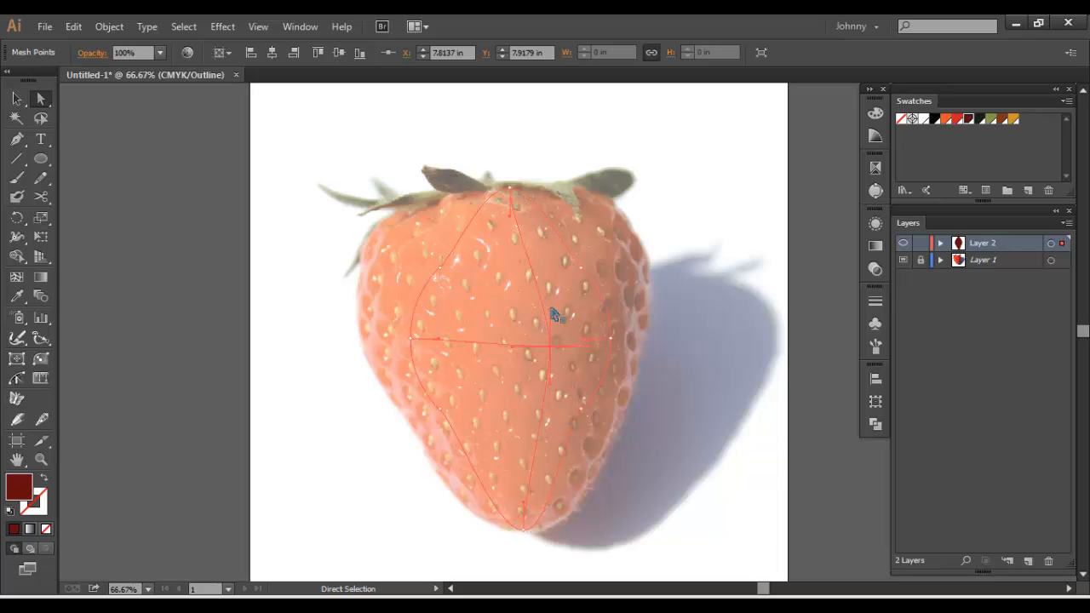
# Curve the vertical mesh line with its end handles and move the outer right and left mesh points onto the strawberry's sides
pyautogui.moveTo(510, 219); pyautogui.dragTo(528, 217)
pyautogui.moveTo(531, 508); pyautogui.dragTo(538, 509)
pyautogui.moveTo(611, 339); pyautogui.dragTo(637, 348)
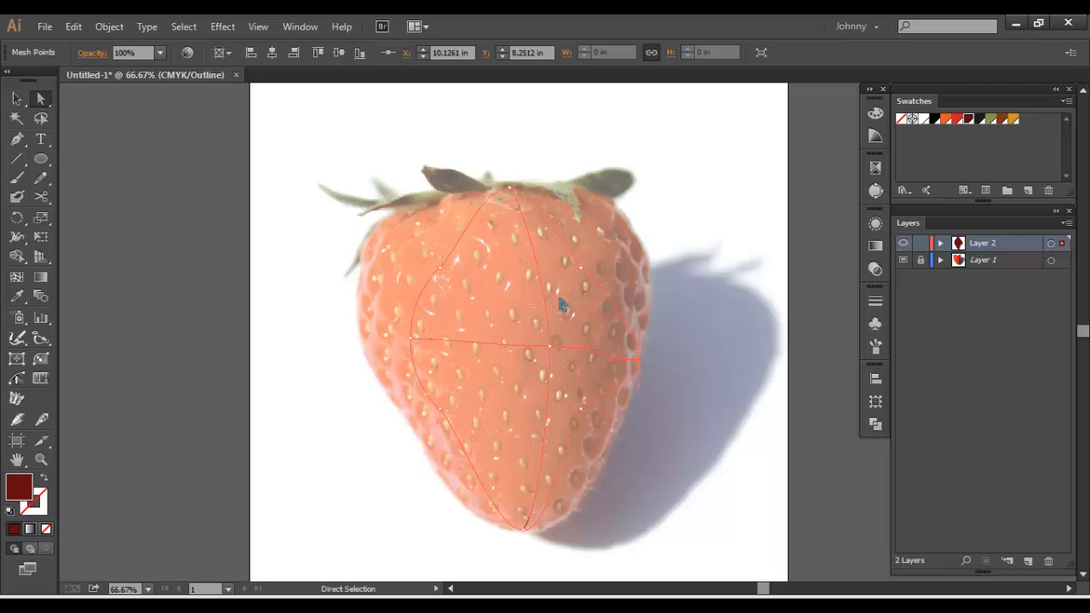
pyautogui.moveTo(409, 342); pyautogui.dragTo(372, 366)
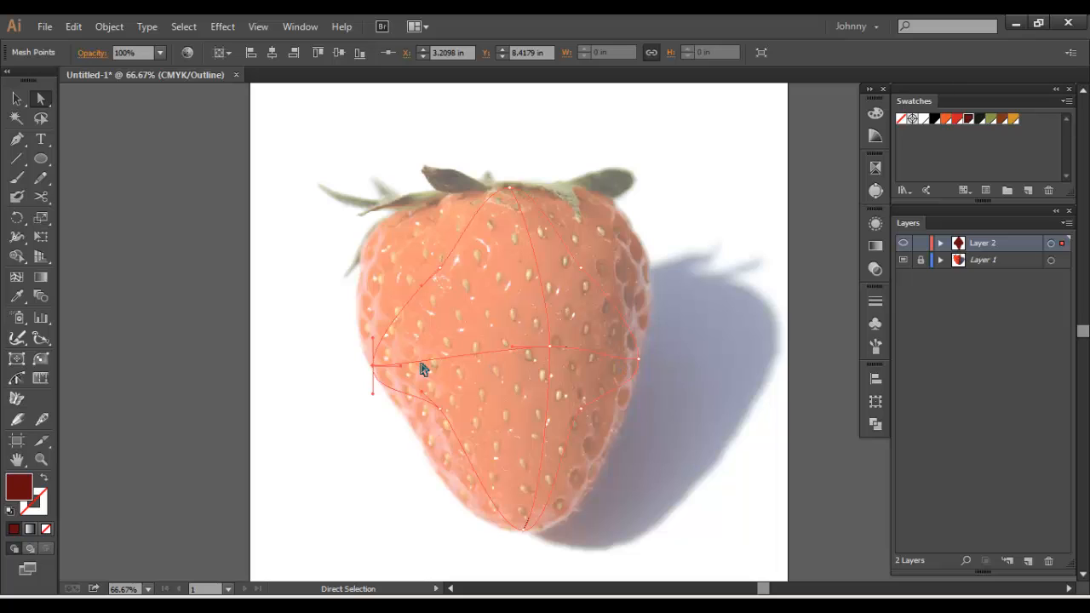
# Arch the horizontal mesh line upward by raising the centre point slightly and tilting the handles of both side points
pyautogui.moveTo(400, 365); pyautogui.dragTo(394, 349)
pyautogui.moveTo(550, 346); pyautogui.dragTo(550, 339)
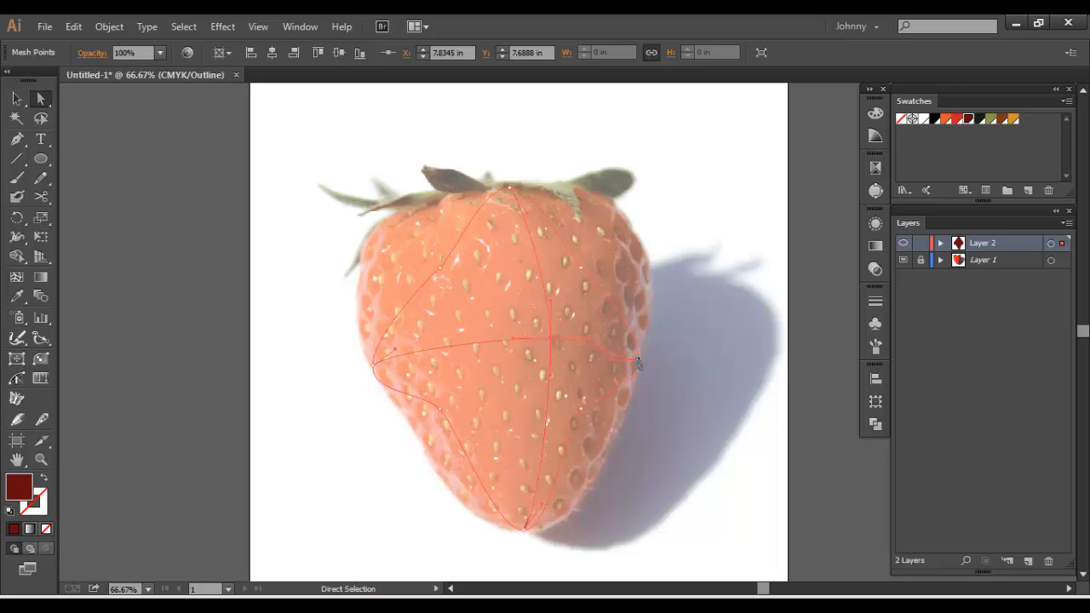
pyautogui.moveTo(617, 368); pyautogui.dragTo(613, 351)
# Fit the mesh's upper right edge to the strawberry by moving the corner point outward and adjusting the top and corner handles
pyautogui.moveTo(581, 271); pyautogui.dragTo(586, 269)
pyautogui.moveTo(632, 228); pyautogui.dragTo(632, 228)
pyautogui.moveTo(547, 184); pyautogui.dragTo(506, 185)
pyautogui.moveTo(616, 209); pyautogui.dragTo(656, 270)
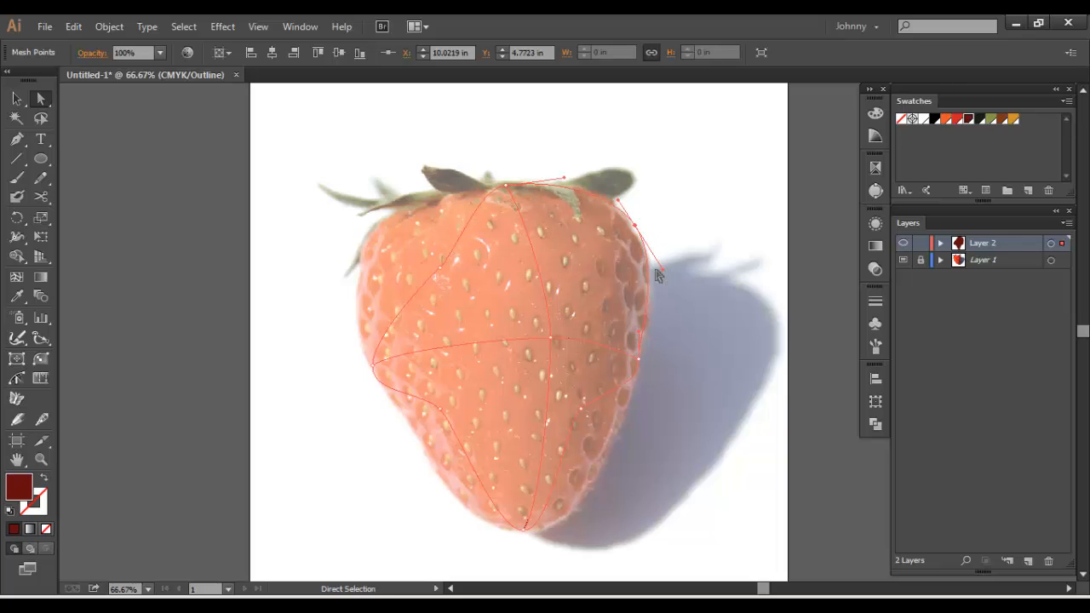
# Fit the mesh's lower right edge to the strawberry by moving its side and lower corner points outward and adjusting their handles
pyautogui.click(637, 359)
pyautogui.moveTo(582, 412); pyautogui.dragTo(578, 426)
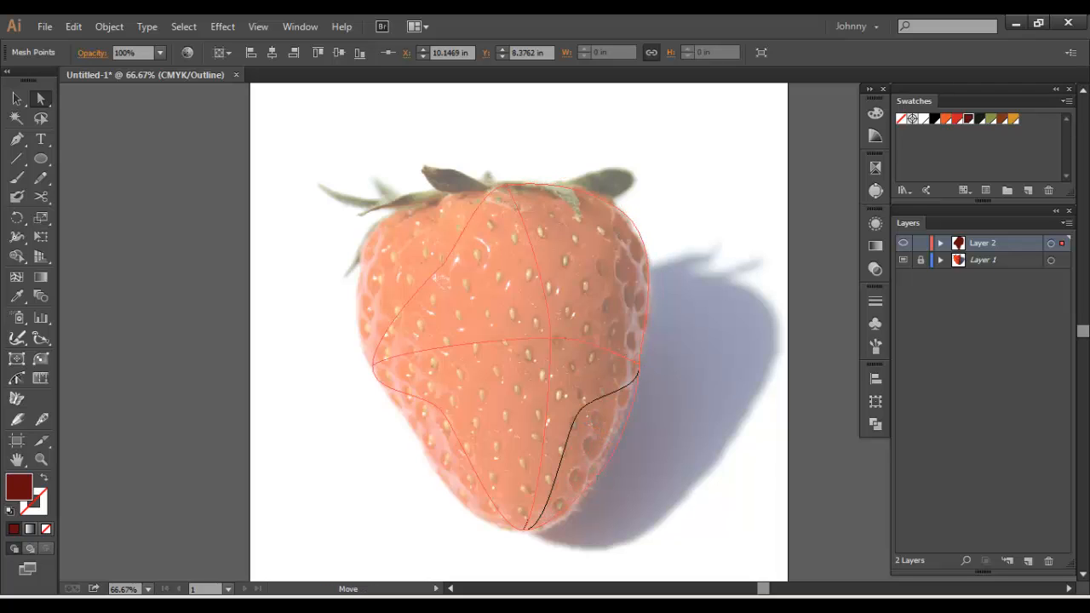
pyautogui.moveTo(602, 462); pyautogui.dragTo(618, 430)
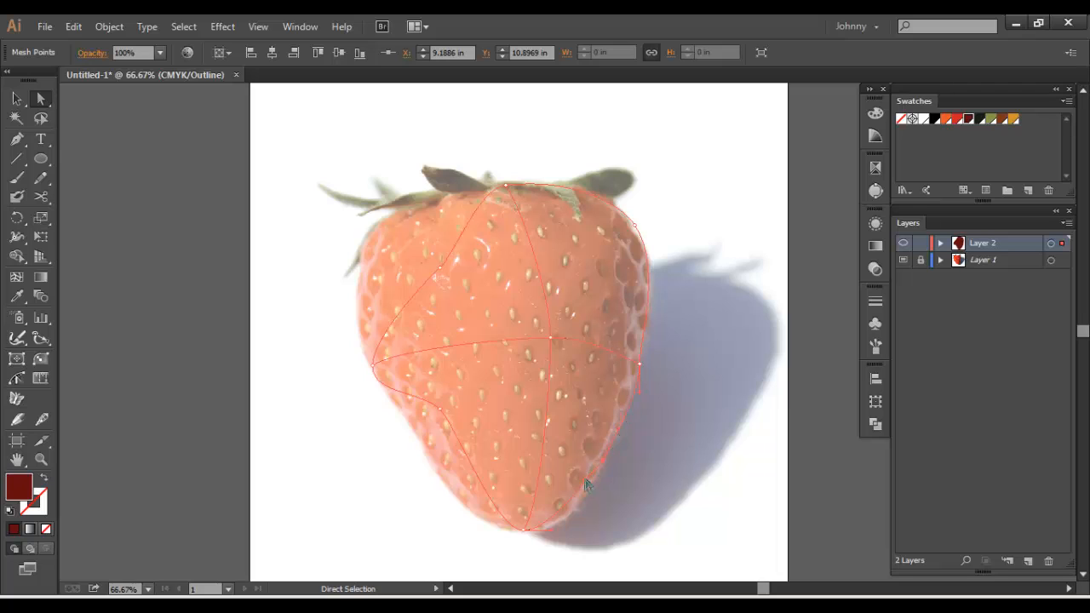
pyautogui.moveTo(587, 481); pyautogui.dragTo(589, 488)
# Fit the mesh's left edge to the strawberry by moving the lower and upper left corner points outward and bending their handles
pyautogui.moveTo(440, 414); pyautogui.dragTo(401, 410)
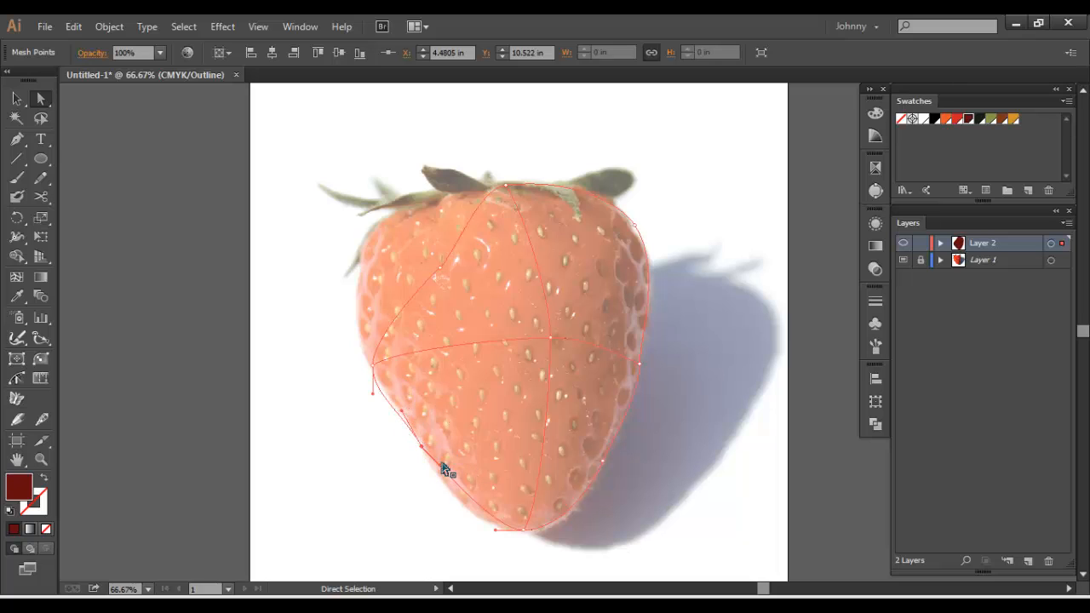
pyautogui.moveTo(439, 465); pyautogui.dragTo(448, 505)
pyautogui.moveTo(431, 265); pyautogui.dragTo(380, 252)
pyautogui.moveTo(378, 344); pyautogui.dragTo(366, 342)
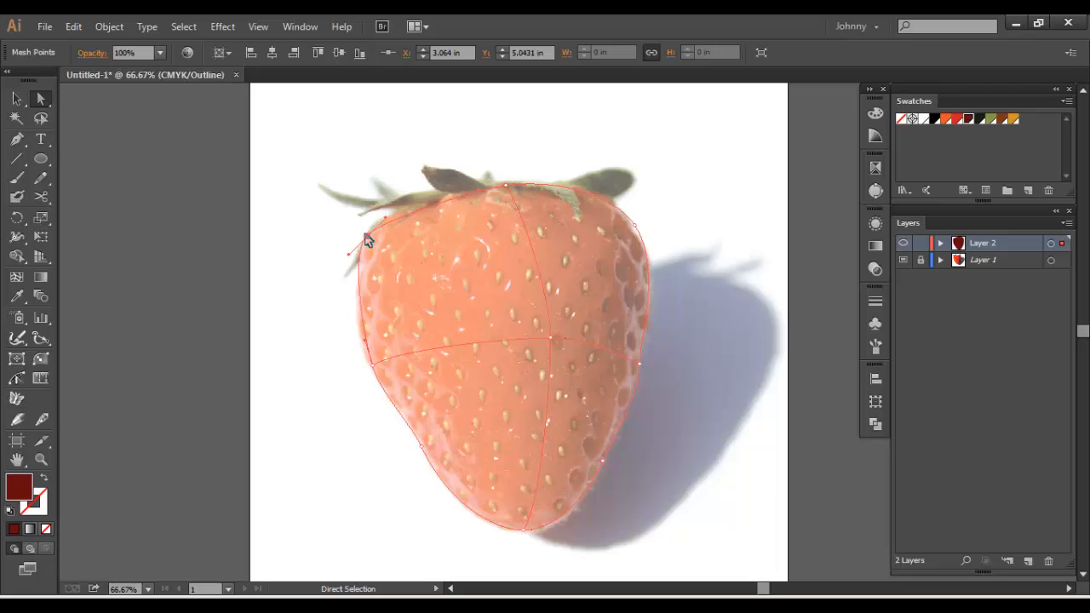
pyautogui.moveTo(365, 236); pyautogui.dragTo(432, 194)
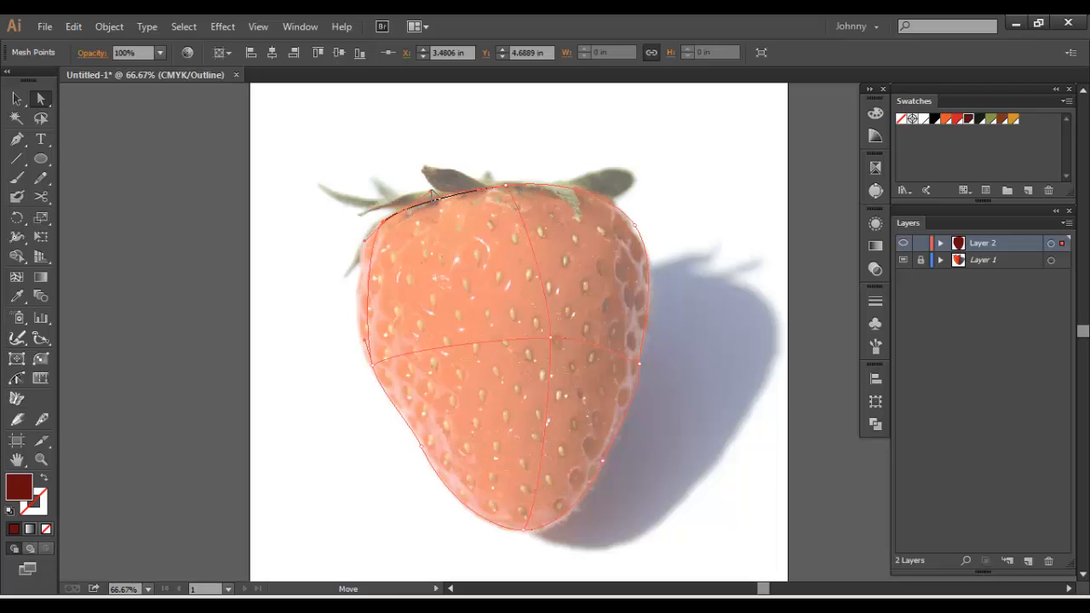
pyautogui.moveTo(369, 243); pyautogui.dragTo(340, 265)
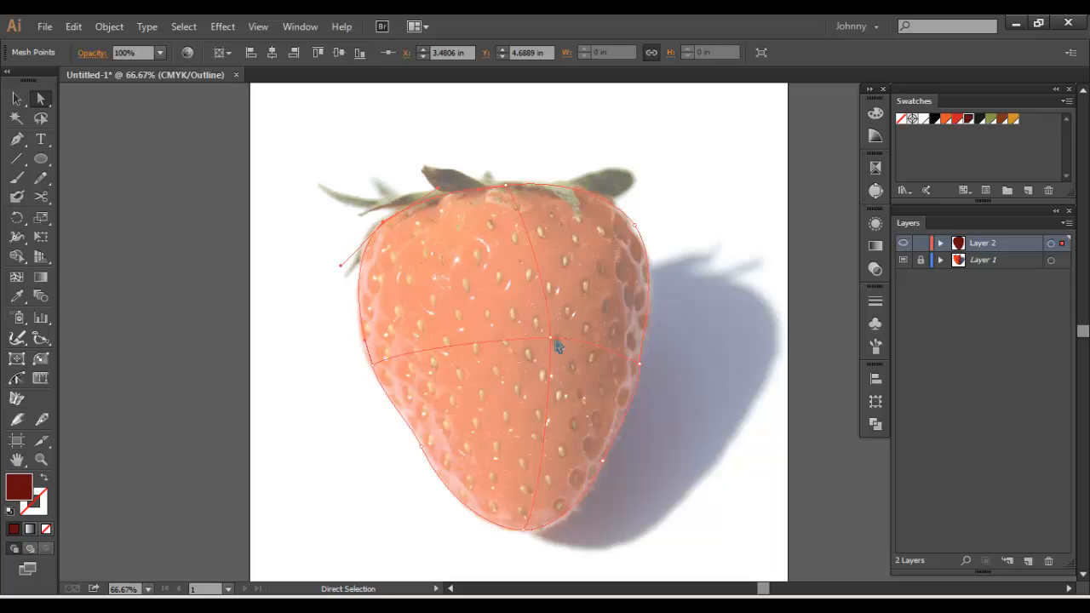
# Shift the centre mesh point slightly left and smooth the vertical mesh line with the centre, top and bottom handles
pyautogui.moveTo(550, 339); pyautogui.dragTo(549, 240)
pyautogui.moveTo(551, 382); pyautogui.dragTo(556, 400)
pyautogui.moveTo(545, 510); pyautogui.dragTo(547, 516)
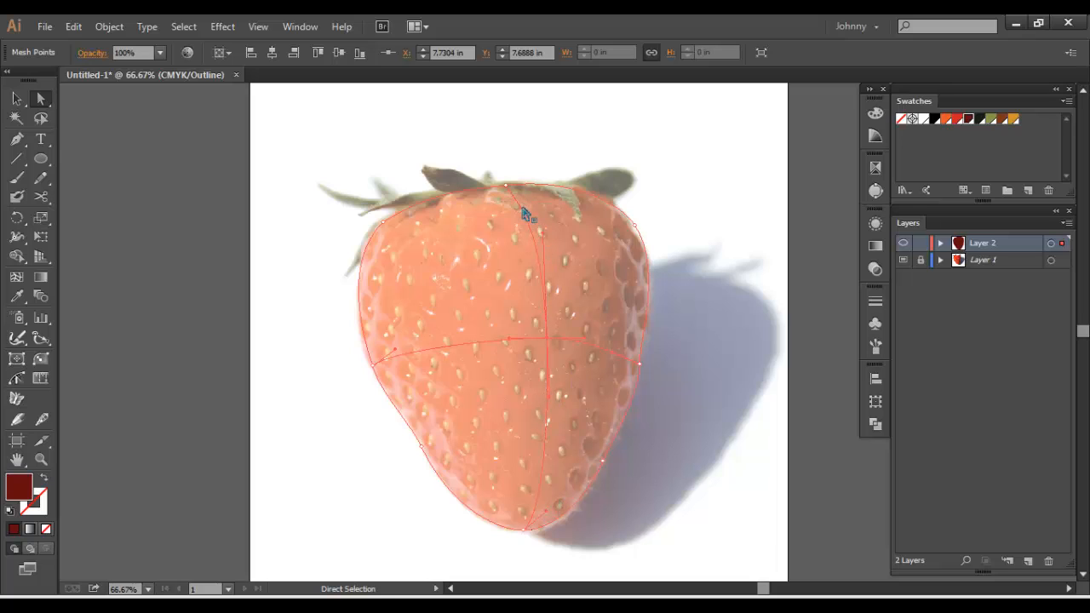
pyautogui.moveTo(522, 209); pyautogui.dragTo(523, 203)
# Lower both side mesh points along the outline, refit the lower left corner point, and return Layer 2 to preview mode
pyautogui.click(641, 364)
pyautogui.moveTo(644, 398); pyautogui.dragTo(638, 372)
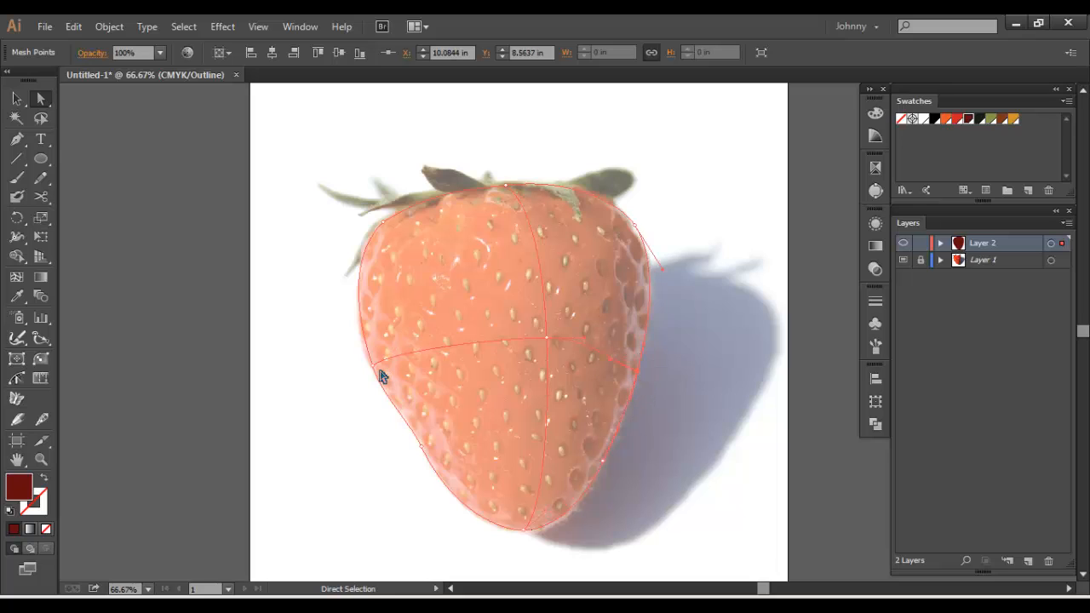
pyautogui.moveTo(373, 365); pyautogui.dragTo(384, 396)
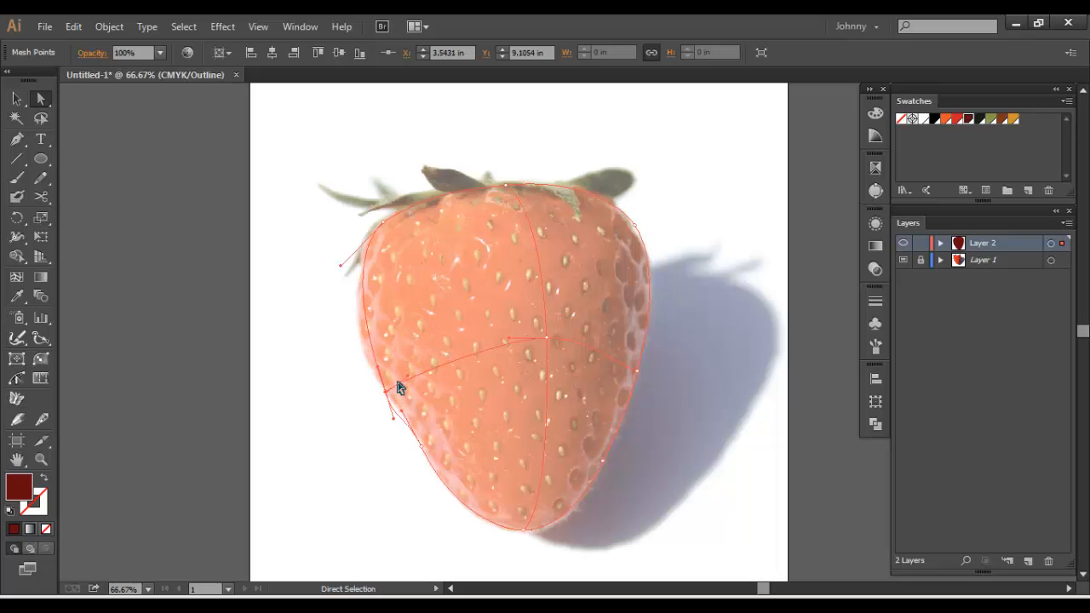
pyautogui.click(421, 447)
pyautogui.moveTo(431, 454); pyautogui.dragTo(463, 517)
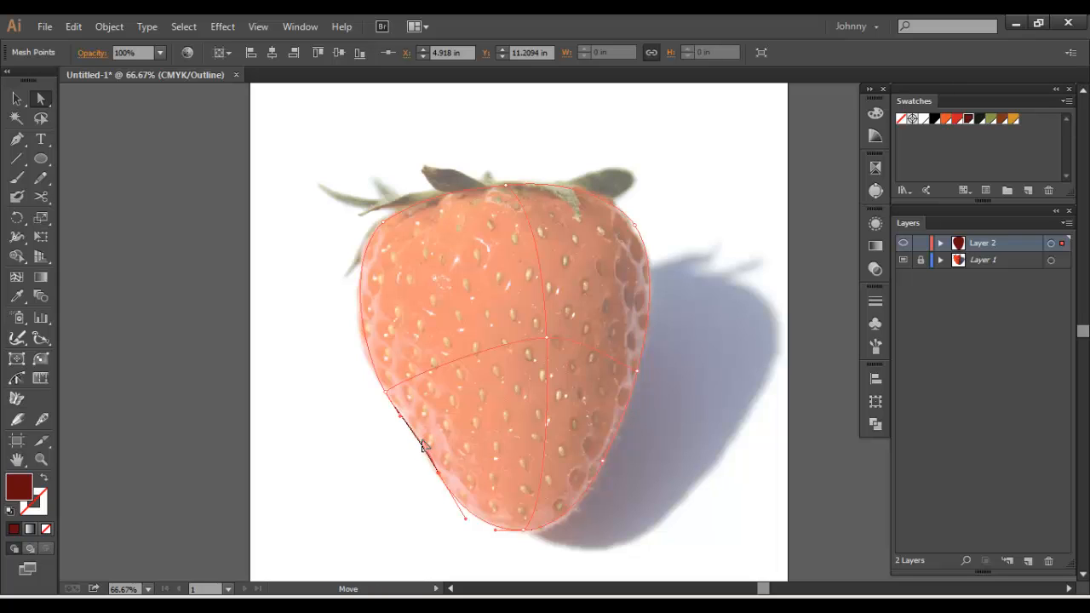
pyautogui.click(356, 414)
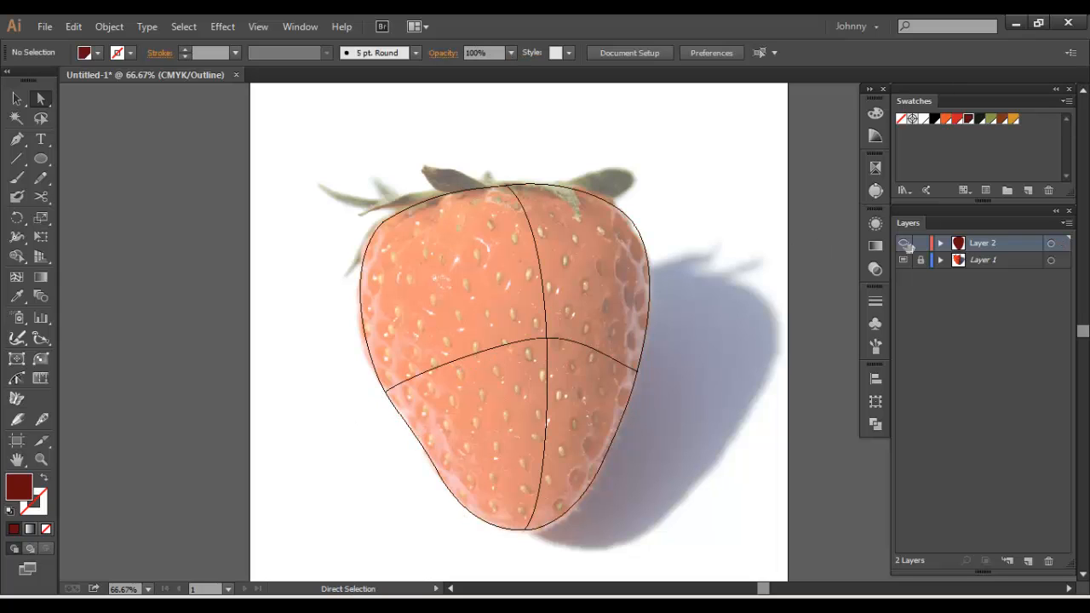
pyautogui.keyDown('ctrl'); pyautogui.click(904, 243); pyautogui.keyUp('ctrl')
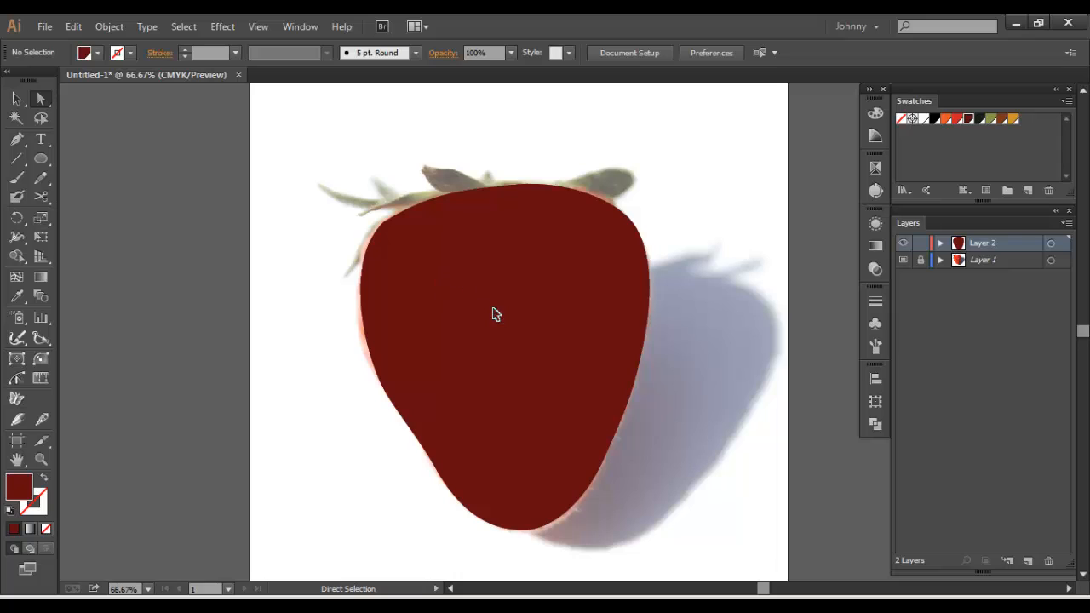
# Try the bright red swatch on the centre mesh point and undo the colour change
pyautogui.click(541, 340)
pyautogui.click(545, 341)
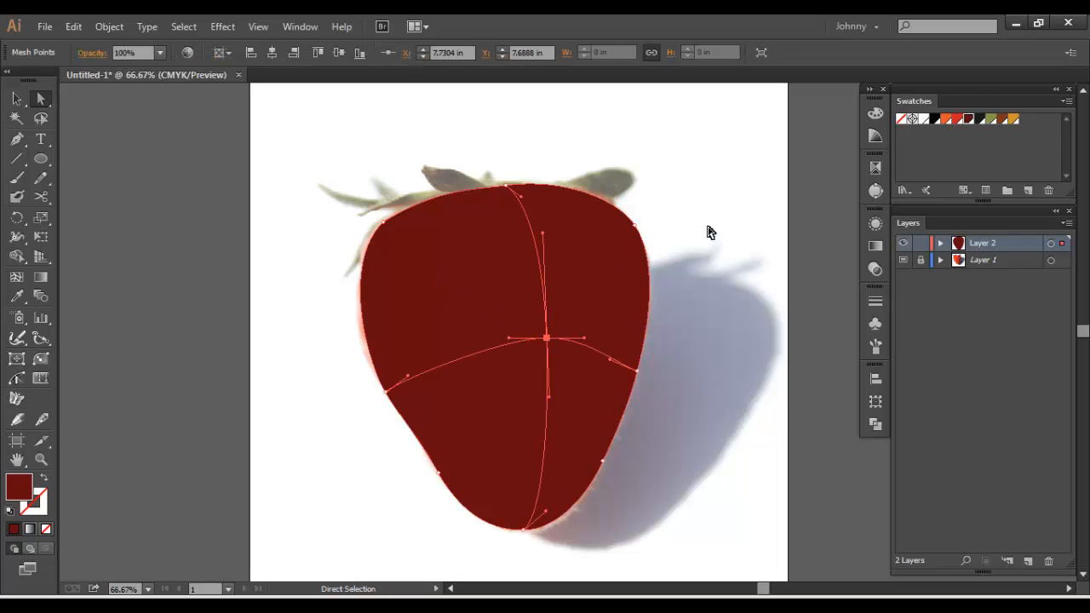
pyautogui.click(957, 118)
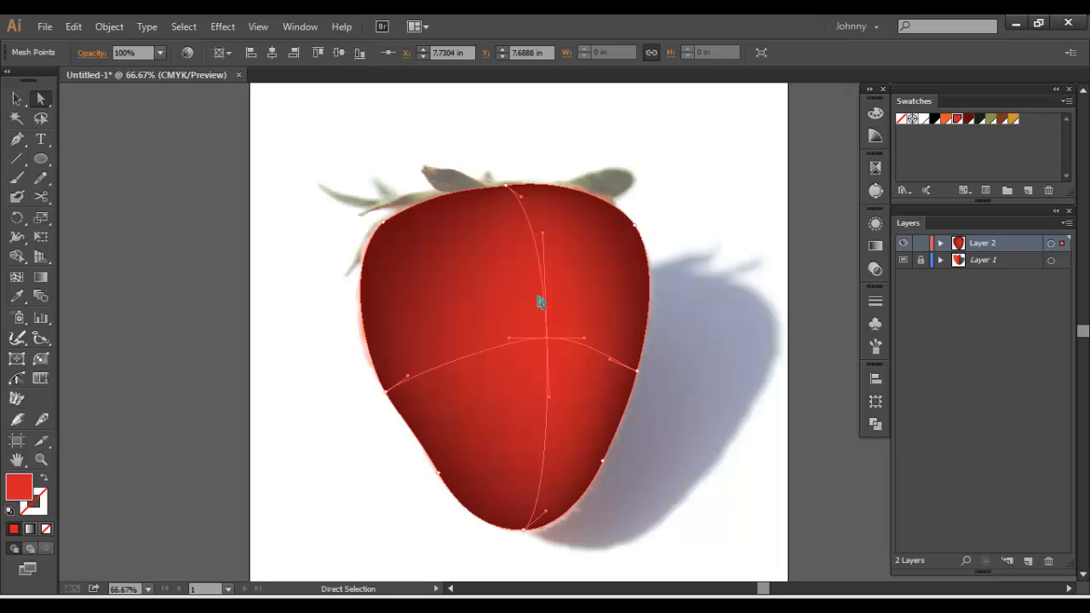
pyautogui.hotkey('ctrl', 'z')
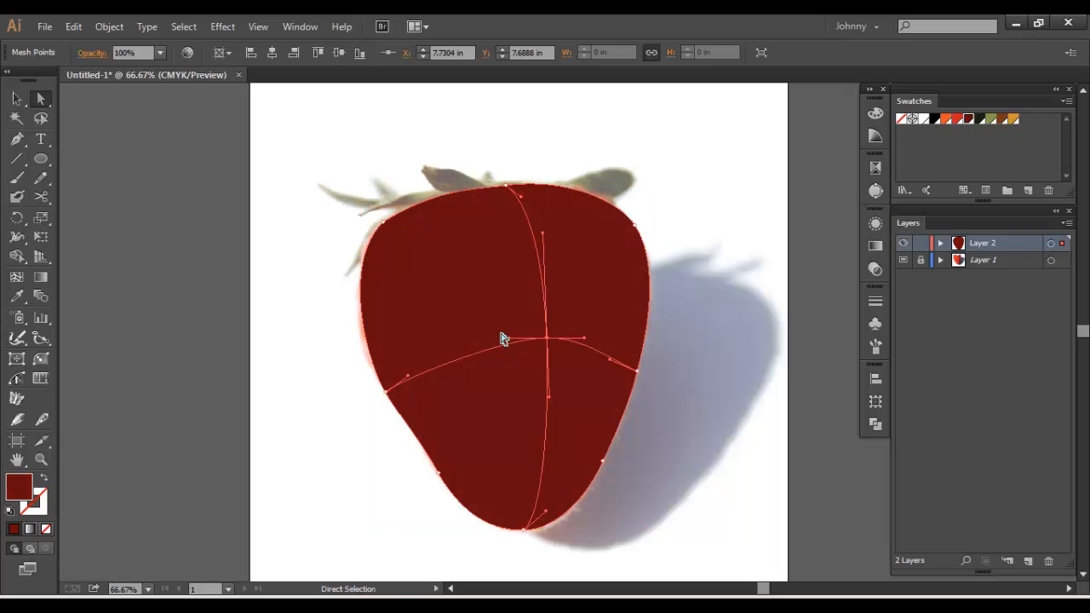
# Add a mesh point in the strawberry's upper left area and move the new row's central intersection slightly down
pyautogui.click(16, 277)
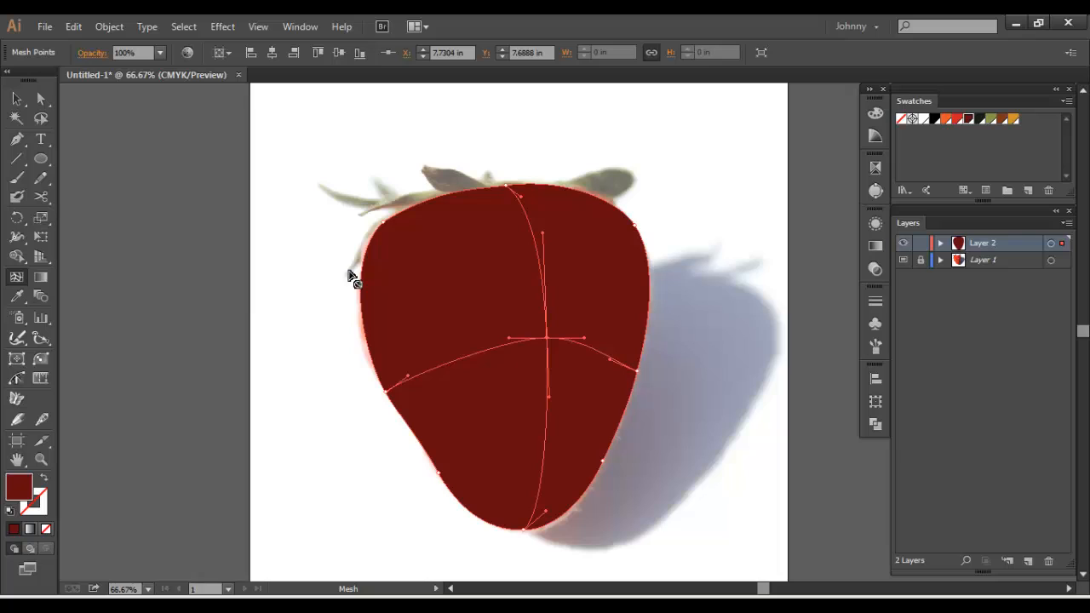
pyautogui.click(440, 233)
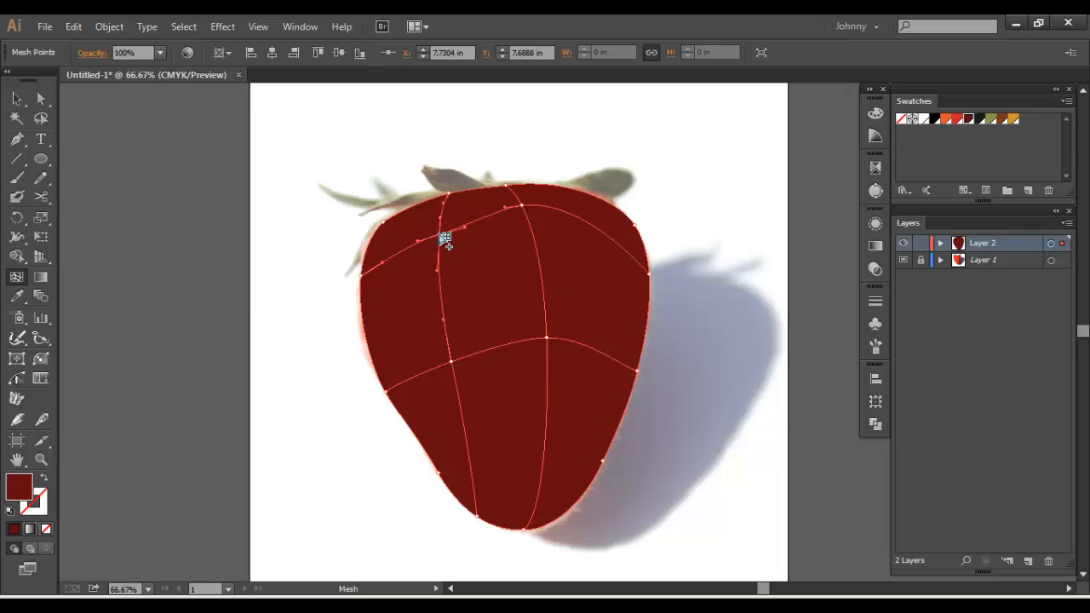
pyautogui.press('a')
pyautogui.click(523, 207)
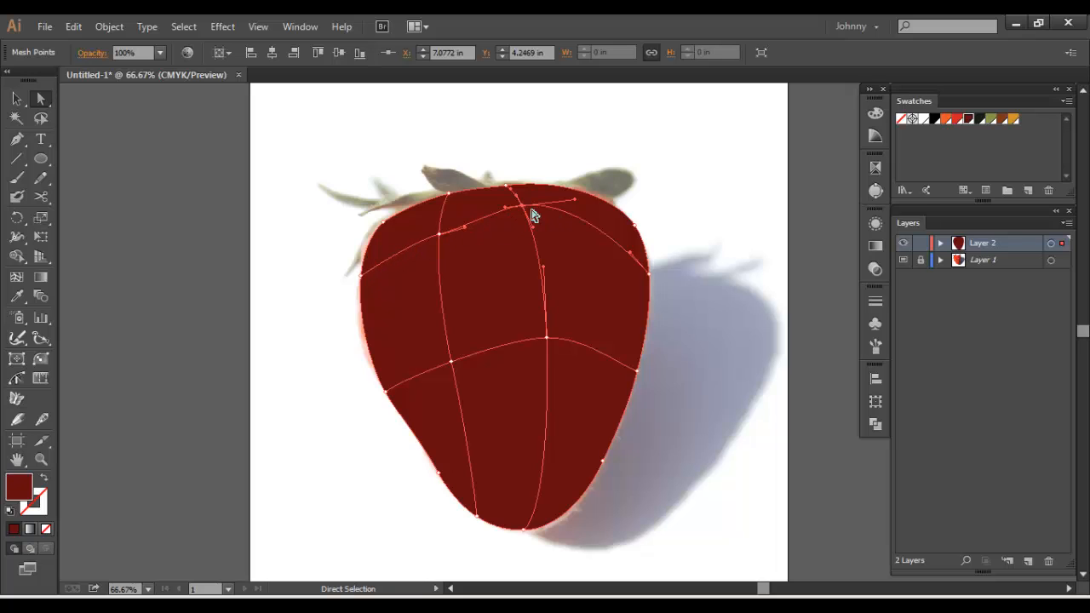
pyautogui.moveTo(522, 205); pyautogui.dragTo(530, 223)
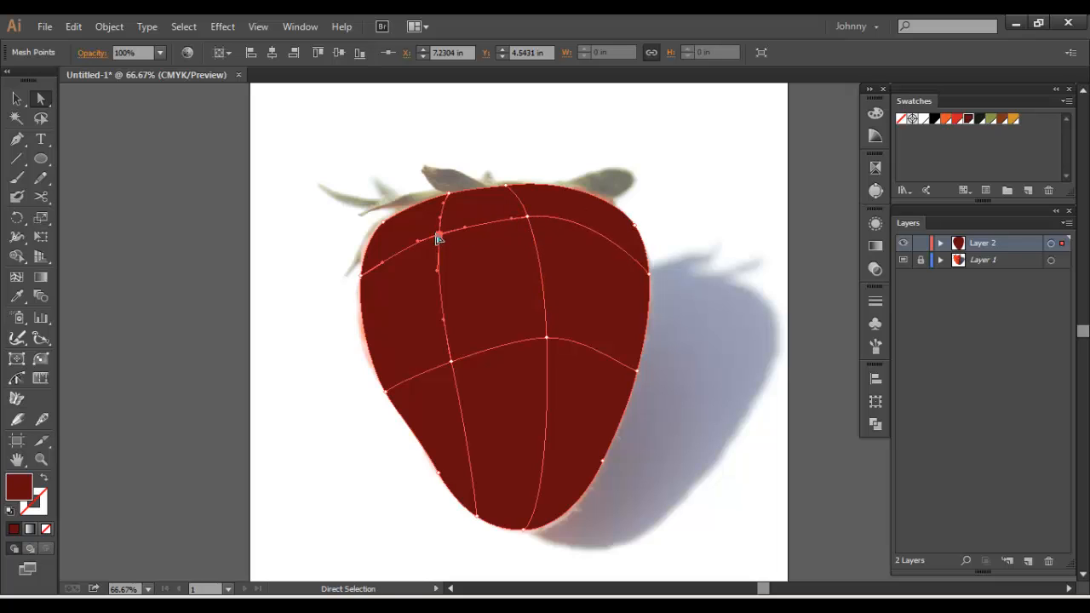
# Shift the left mesh column's two inner points slightly left and curve the column with its lower handles
pyautogui.moveTo(438, 235); pyautogui.dragTo(429, 238)
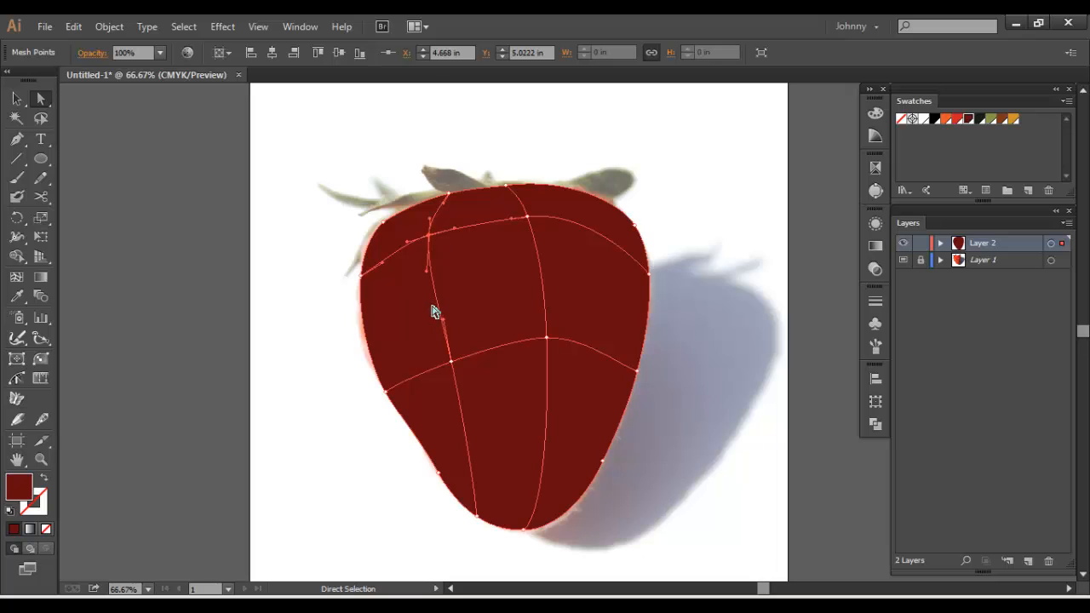
pyautogui.click(450, 362)
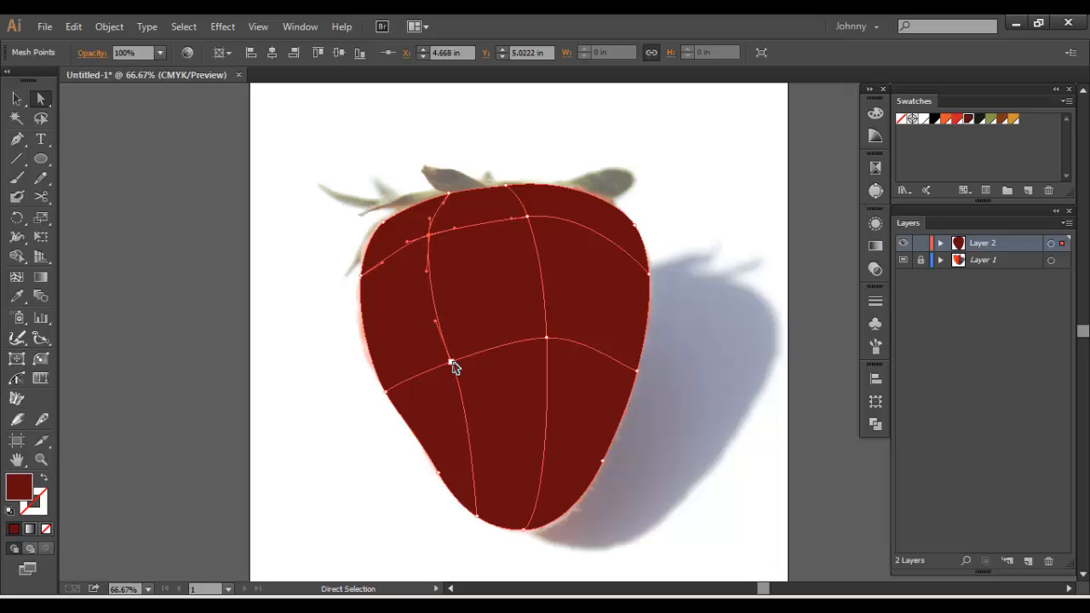
pyautogui.moveTo(450, 363); pyautogui.dragTo(436, 365)
pyautogui.moveTo(477, 490); pyautogui.dragTo(462, 492)
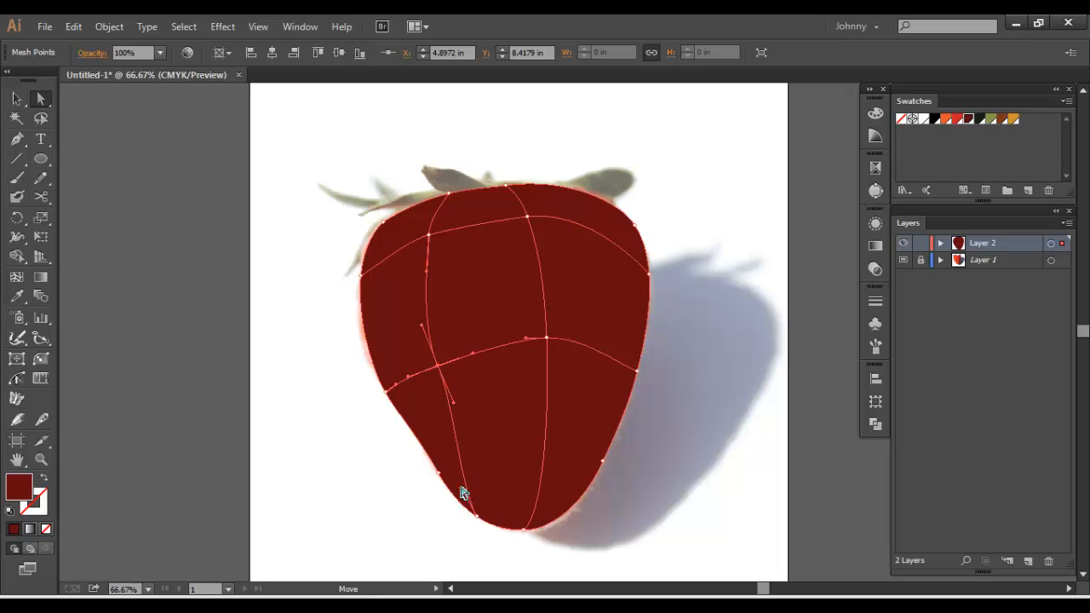
pyautogui.click(451, 408)
pyautogui.moveTo(448, 403); pyautogui.dragTo(450, 404)
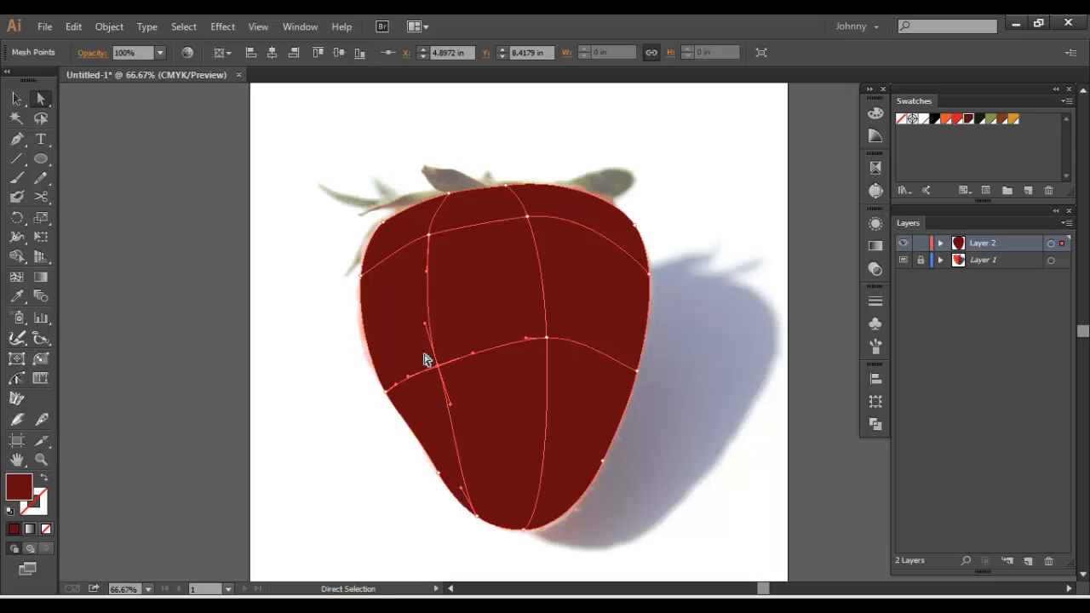
# Curve the upper mesh row and left column through their intersection by adjusting that point's handles
pyautogui.click(428, 235)
pyautogui.moveTo(457, 228); pyautogui.dragTo(465, 222)
pyautogui.moveTo(371, 270); pyautogui.dragTo(431, 223)
pyautogui.click(301, 255)
pyautogui.click(432, 236)
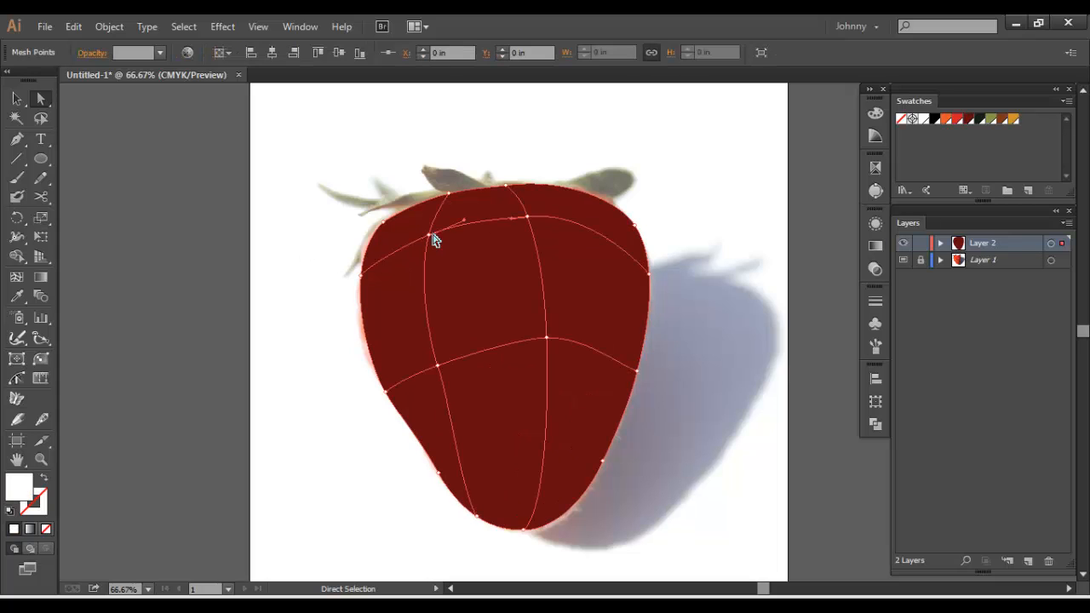
pyautogui.click(428, 237)
# Add a mesh point in the upper right area, shift the new column's middle intersection right, and nudge the upper left intersection
pyautogui.click(16, 277)
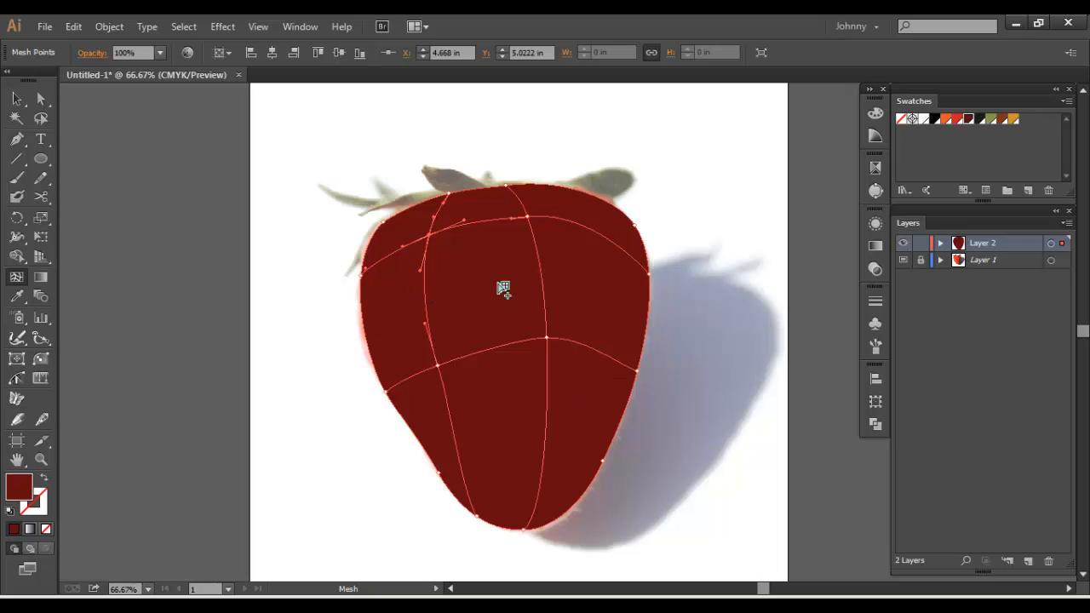
pyautogui.click(606, 239)
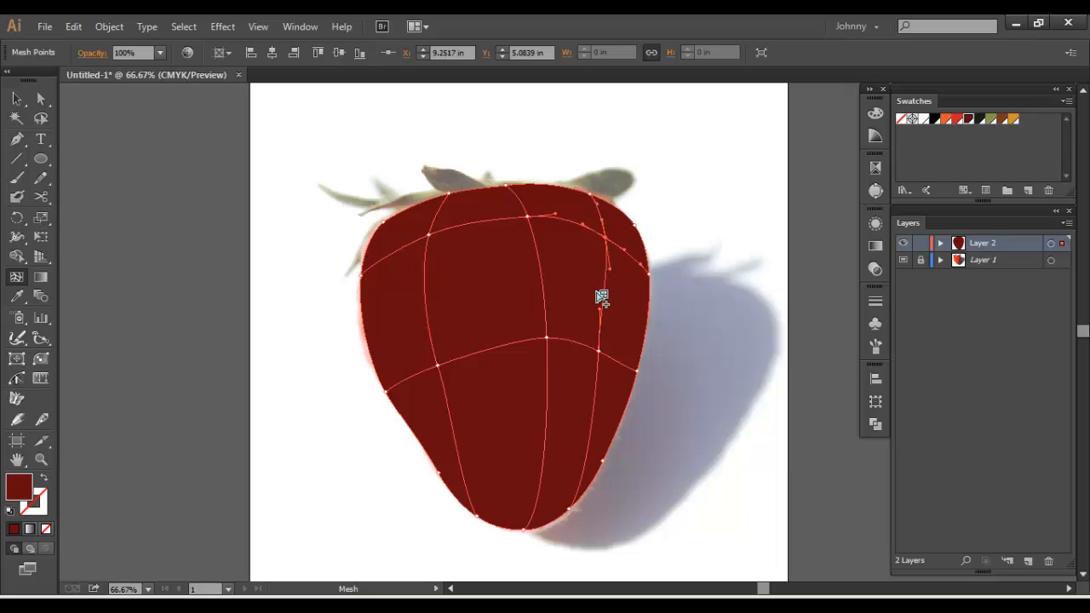
pyautogui.press('a')
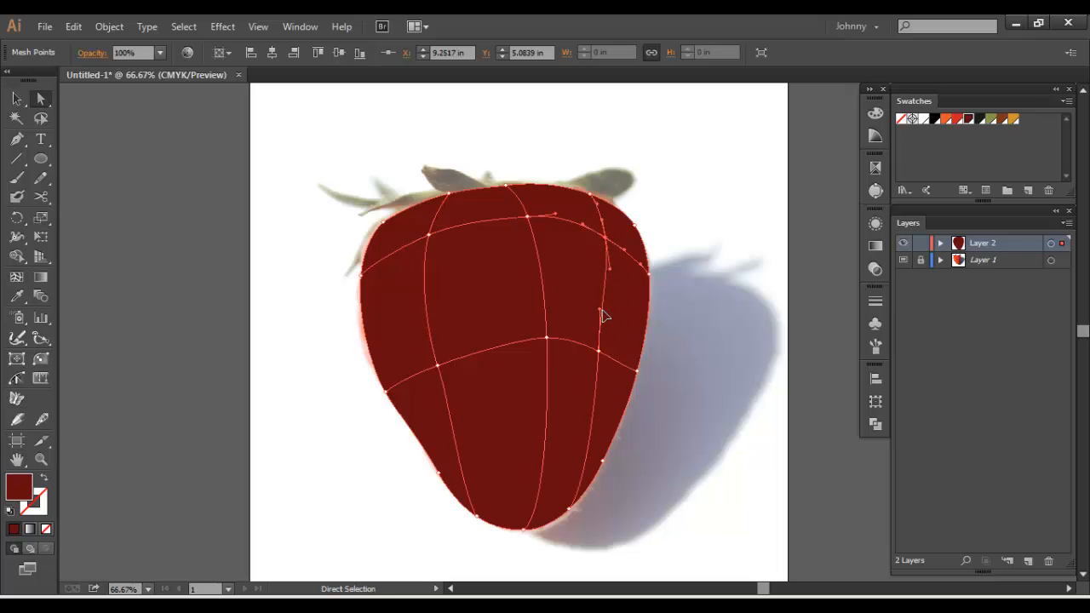
pyautogui.moveTo(599, 308); pyautogui.dragTo(606, 357)
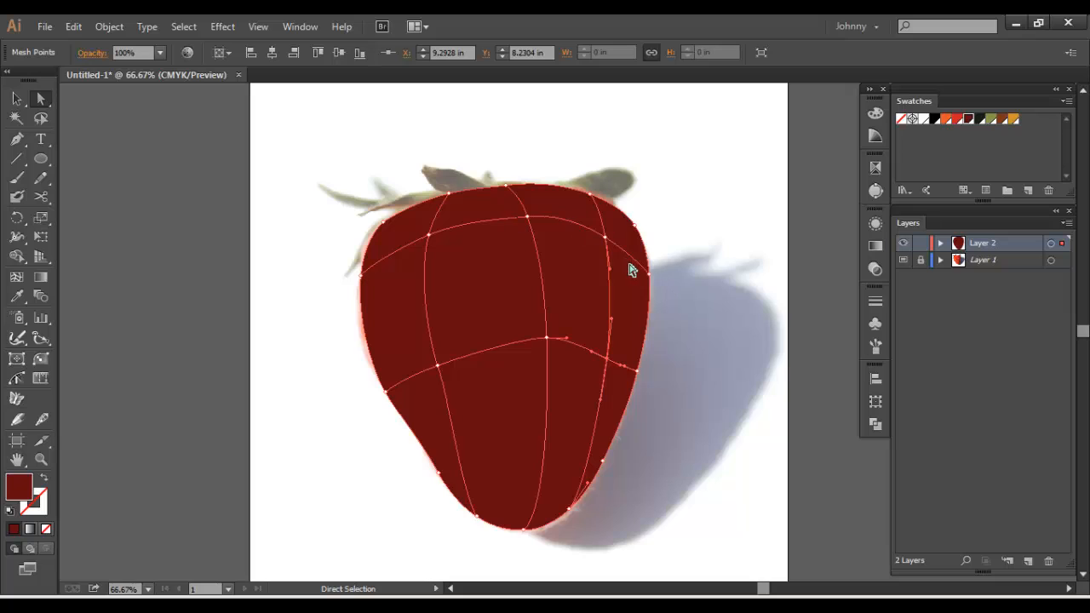
pyautogui.click(428, 235)
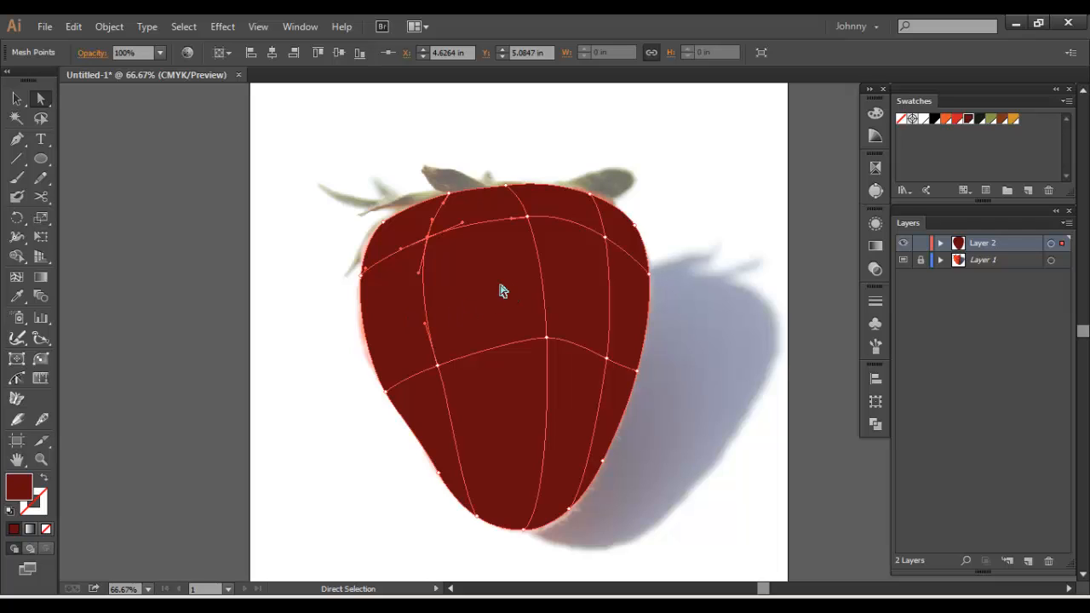
# Colour the left mesh column's two inner points with the bright red swatch
pyautogui.click(528, 220)
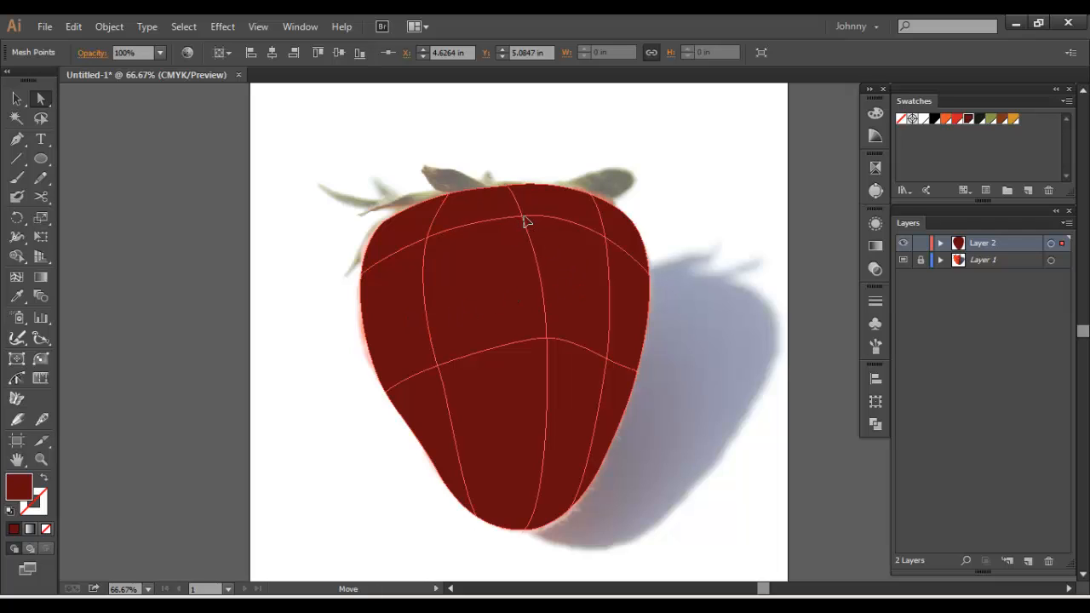
pyautogui.click(425, 238)
pyautogui.keyDown('shift'); pyautogui.click(439, 368); pyautogui.keyUp('shift')
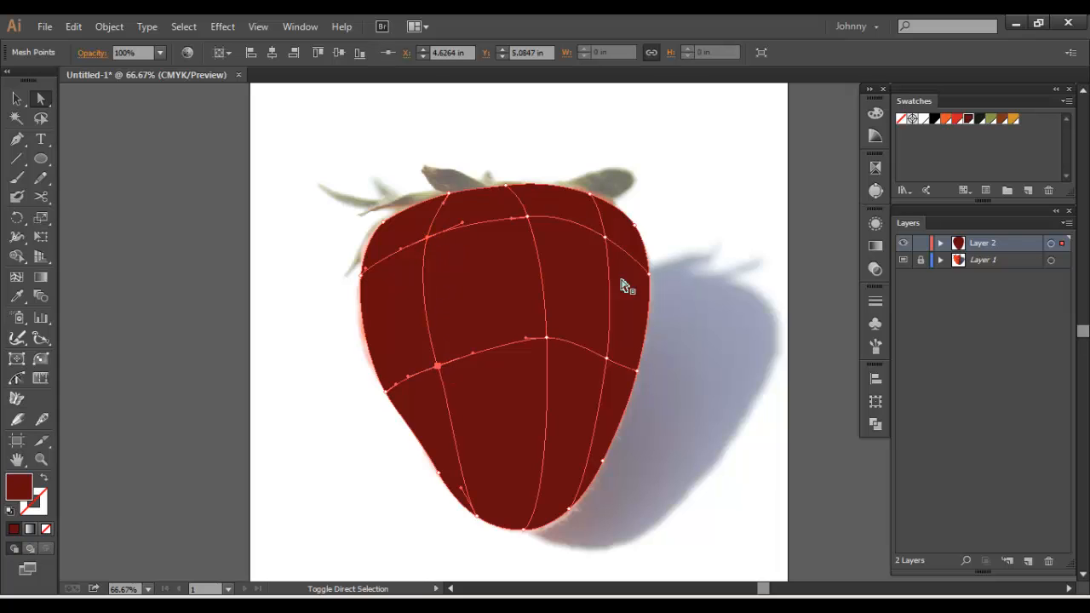
pyautogui.click(958, 119)
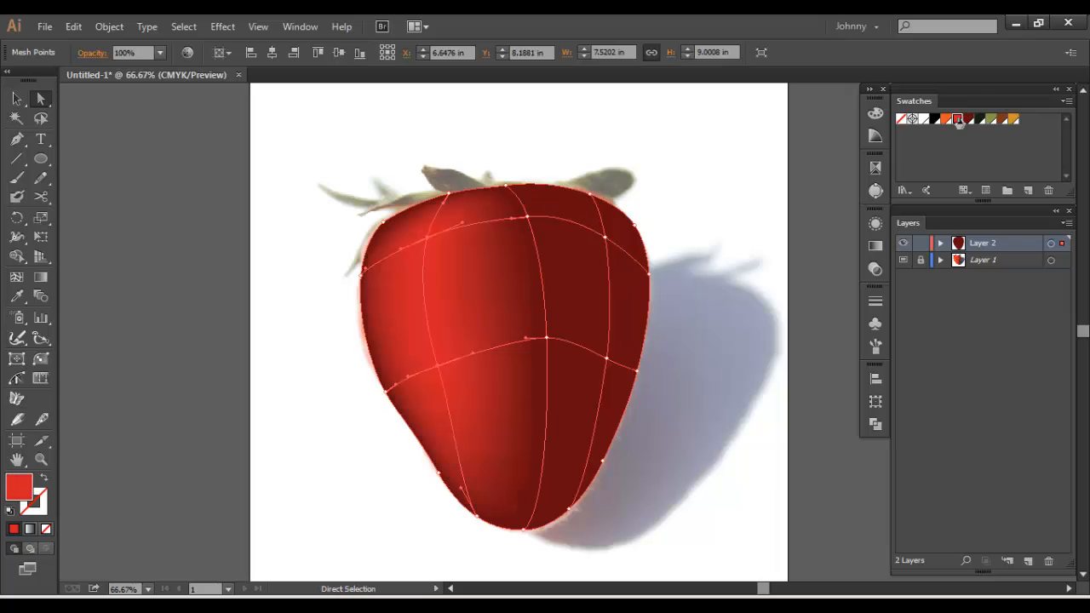
# Colour the middle mesh column's two inner points with the bright red swatch
pyautogui.click(528, 219)
pyautogui.keyDown('shift'); pyautogui.click(547, 339); pyautogui.keyUp('shift')
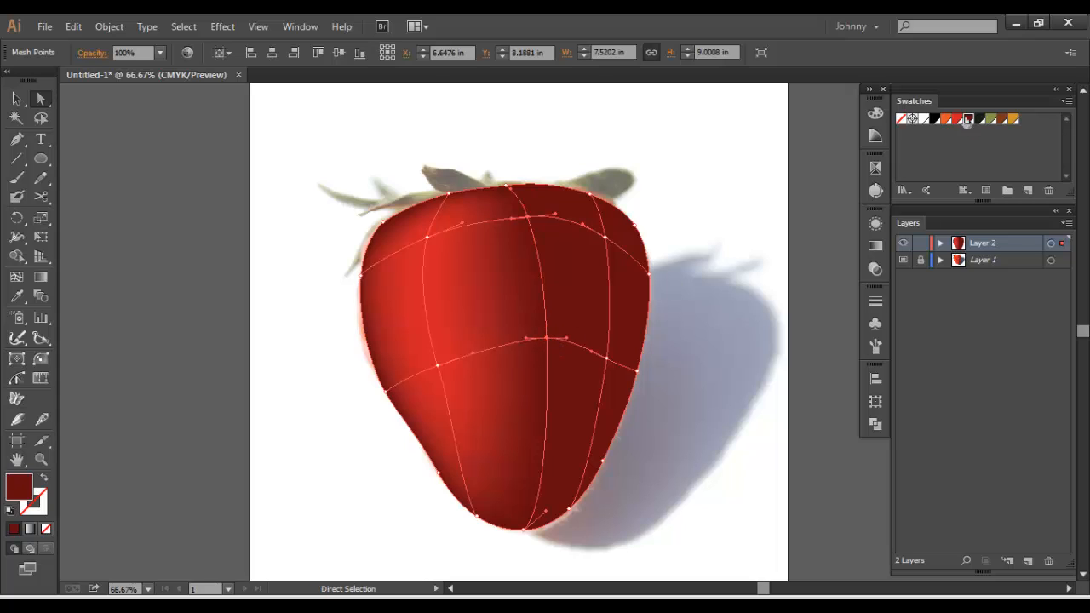
pyautogui.click(958, 119)
pyautogui.click(332, 246)
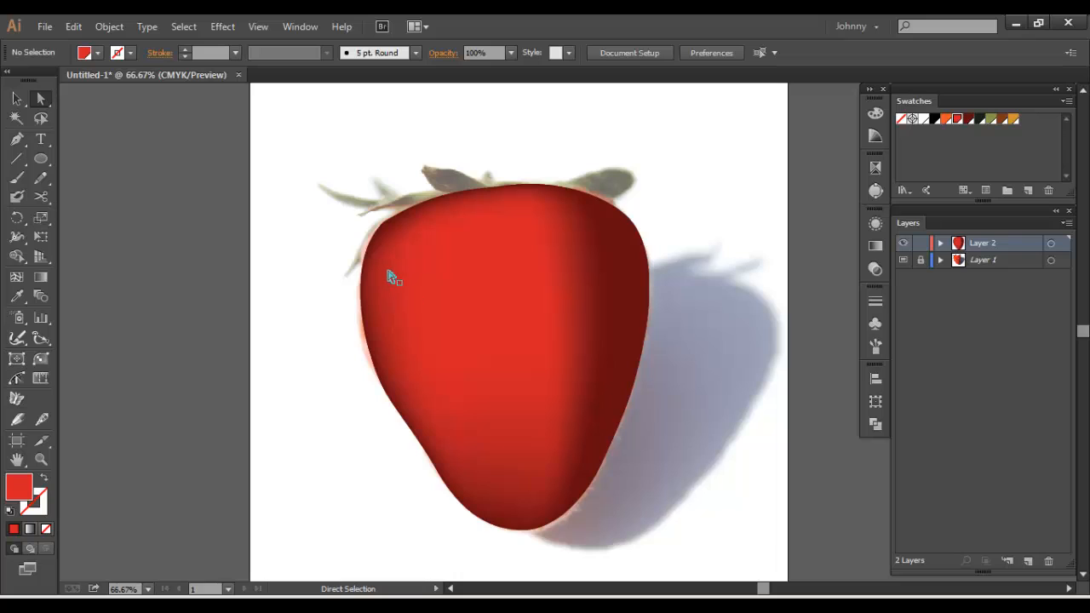
pyautogui.click(644, 298)
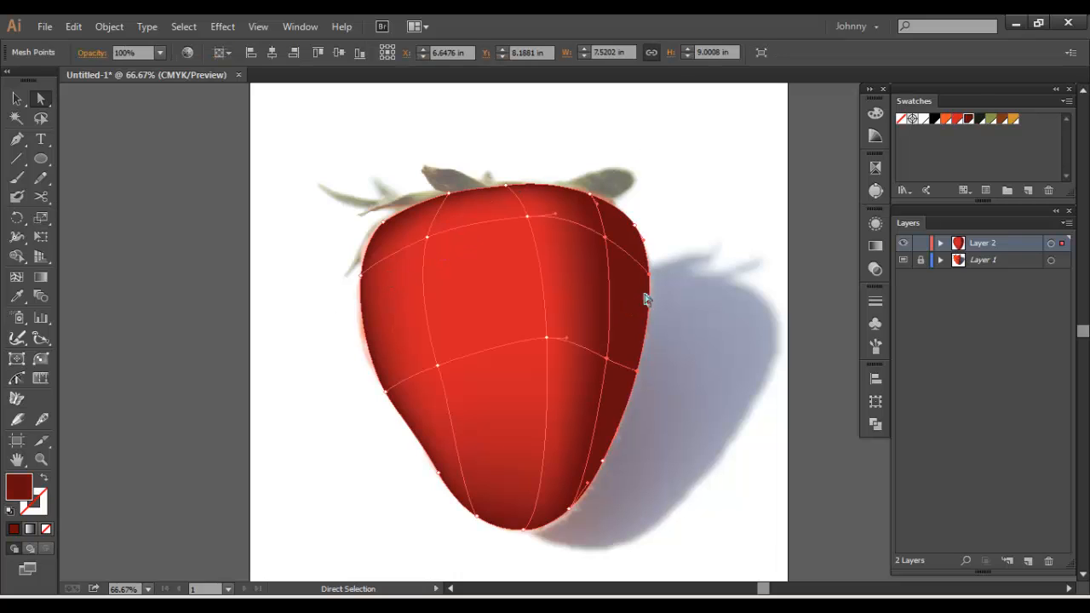
pyautogui.click(604, 239)
pyautogui.keyDown('shift'); pyautogui.click(590, 195); pyautogui.keyUp('shift')
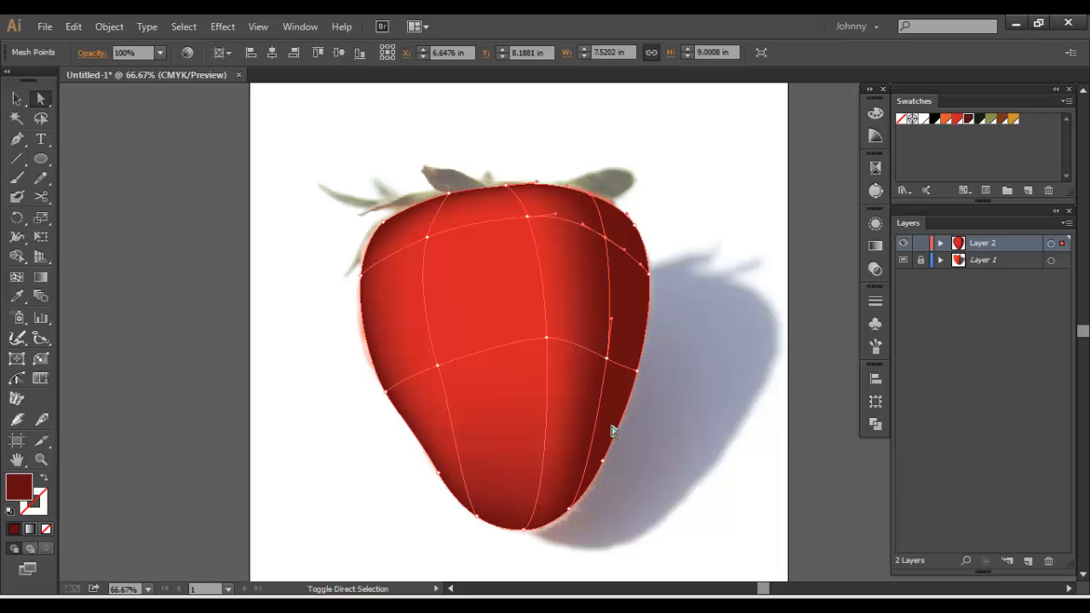
pyautogui.keyDown('shift'); pyautogui.click(607, 360); pyautogui.keyUp('shift')
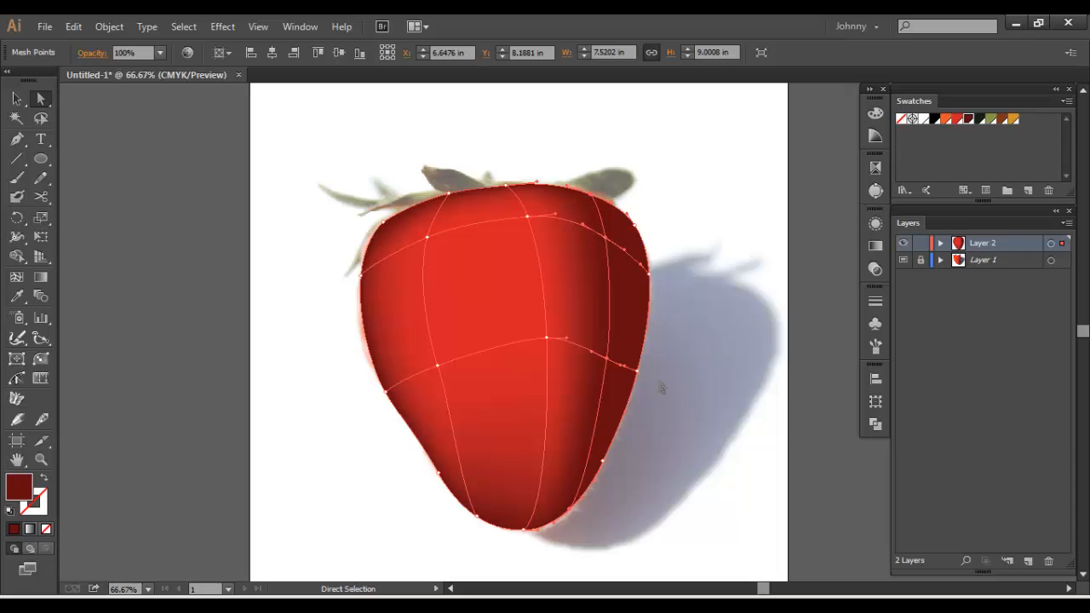
pyautogui.click(638, 372)
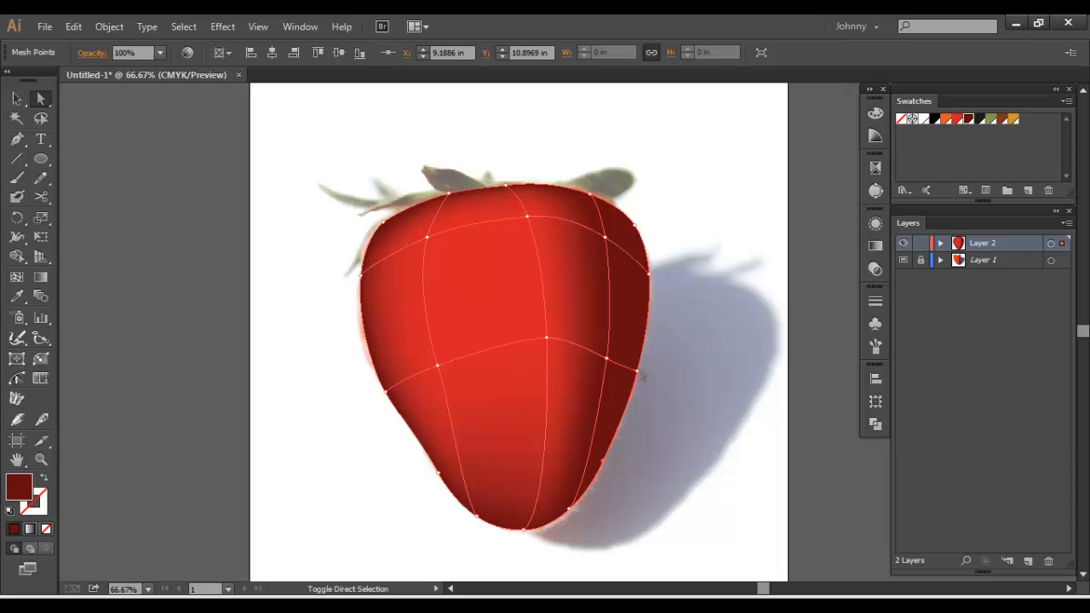
pyautogui.keyDown('shift'); pyautogui.click(648, 274); pyautogui.keyUp('shift')
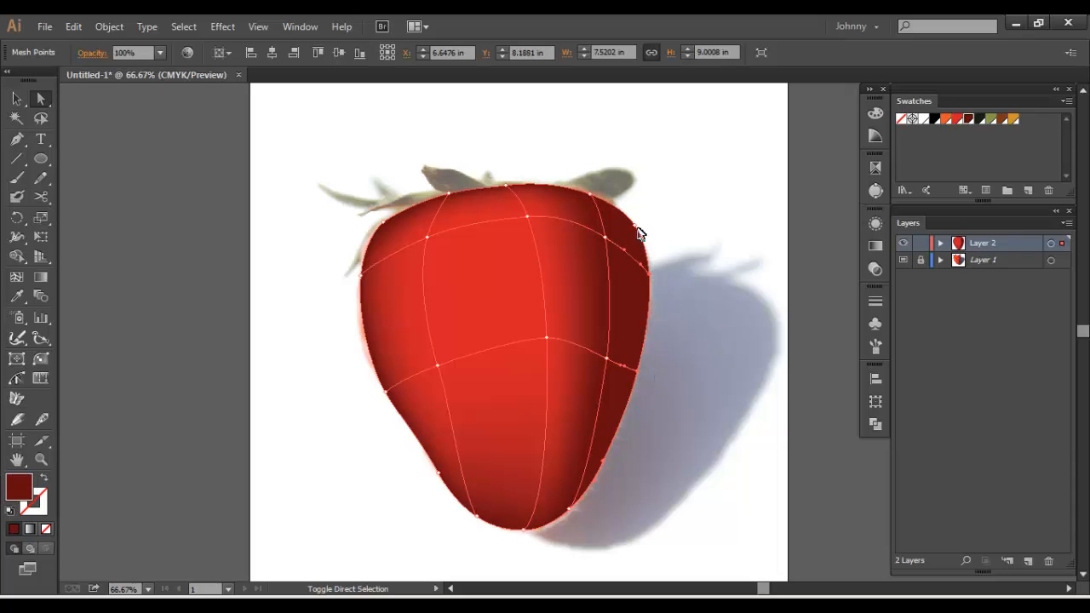
# Hide Layer 2 and turn off the Template setting on Layer 1
pyautogui.click(904, 244)
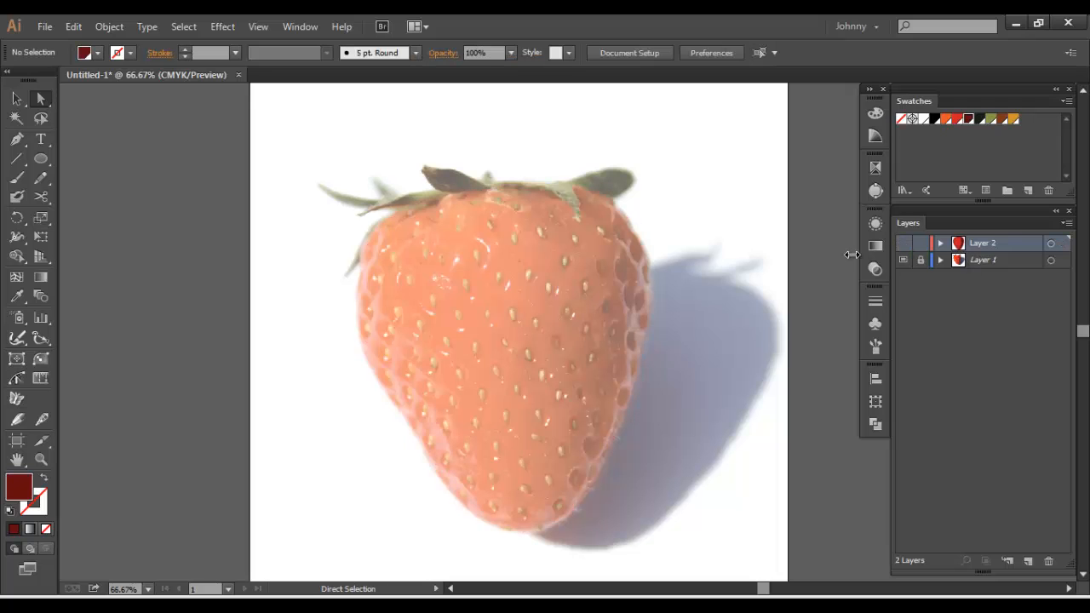
pyautogui.click(937, 260)
pyautogui.click(1065, 222)
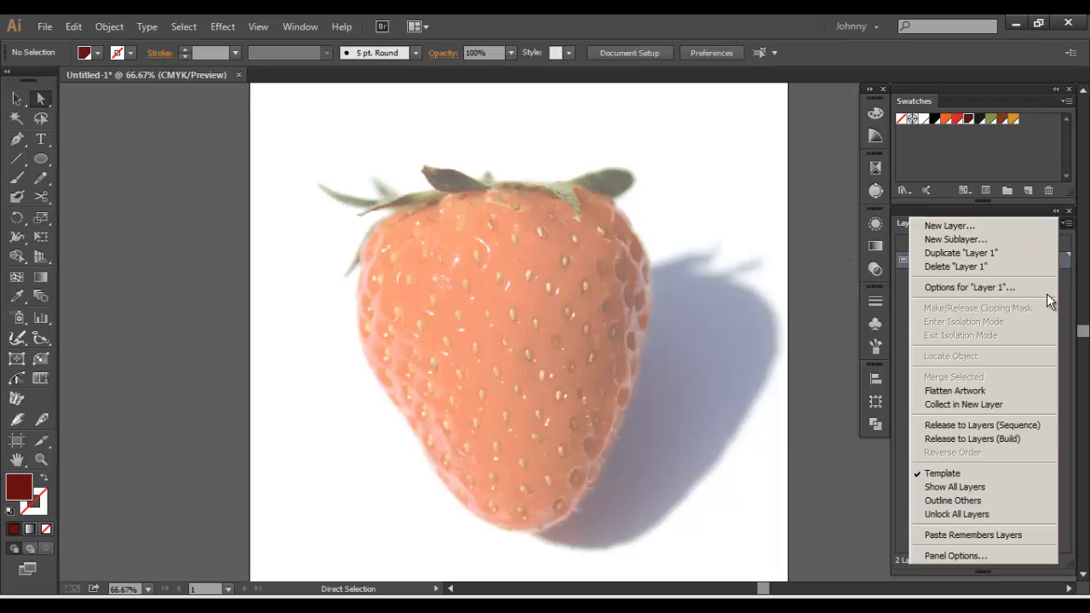
pyautogui.click(990, 474)
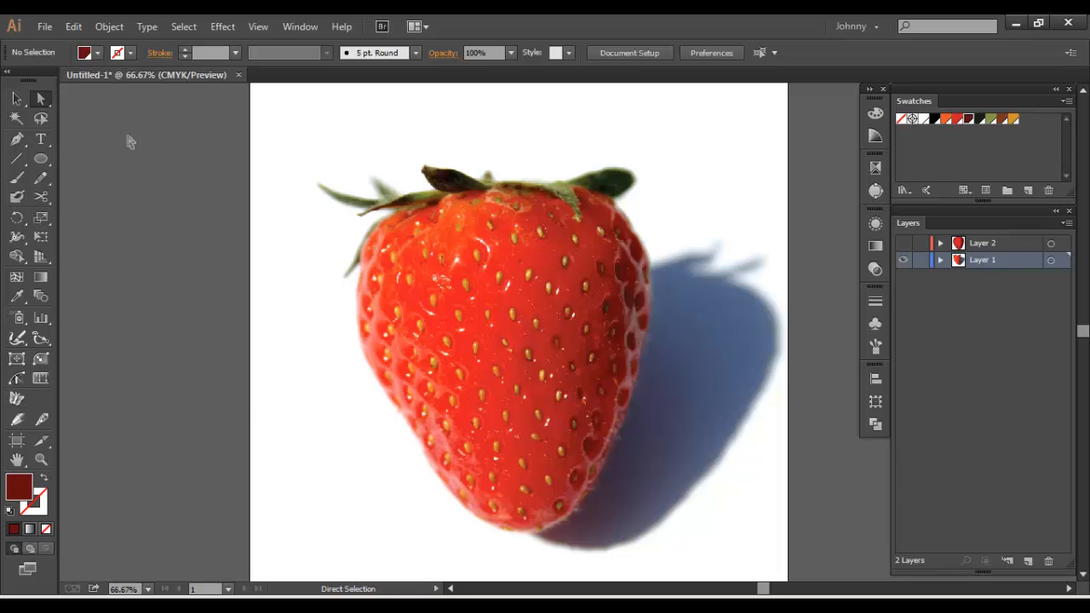
# Sample the muted mauve #885E60 from the strawberry's right rim with the Eyedropper and save it as a swatch
pyautogui.click(17, 100)
pyautogui.press('i')
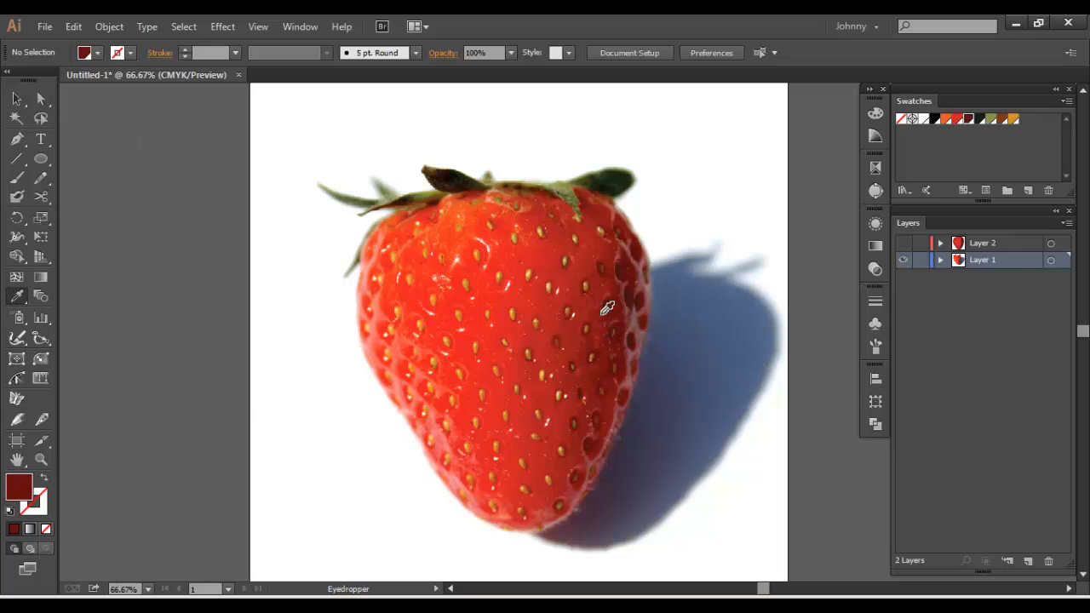
pyautogui.click(639, 314)
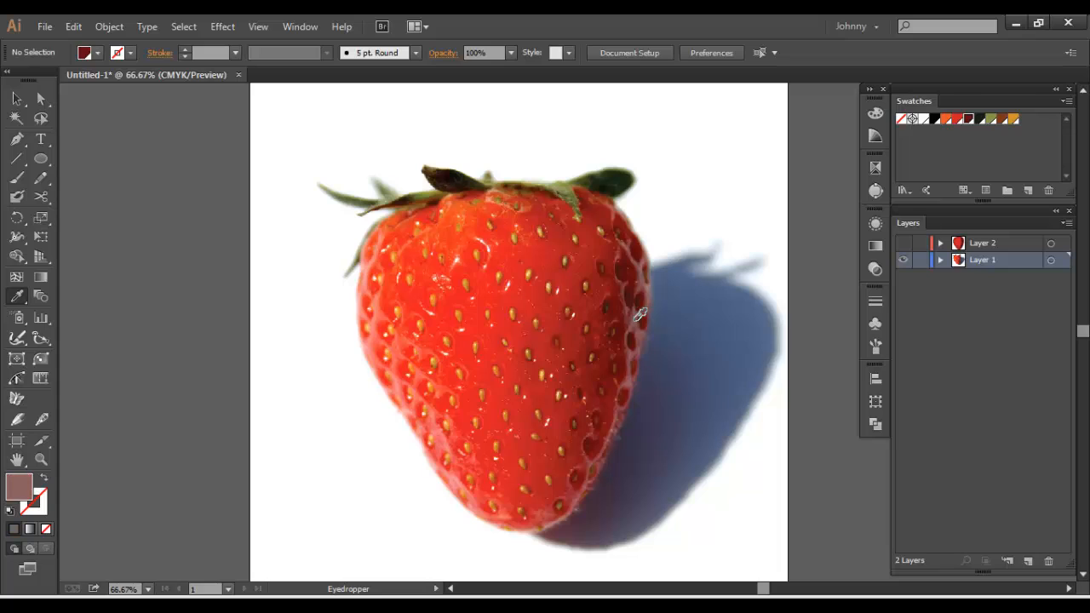
pyautogui.doubleClick(21, 486)
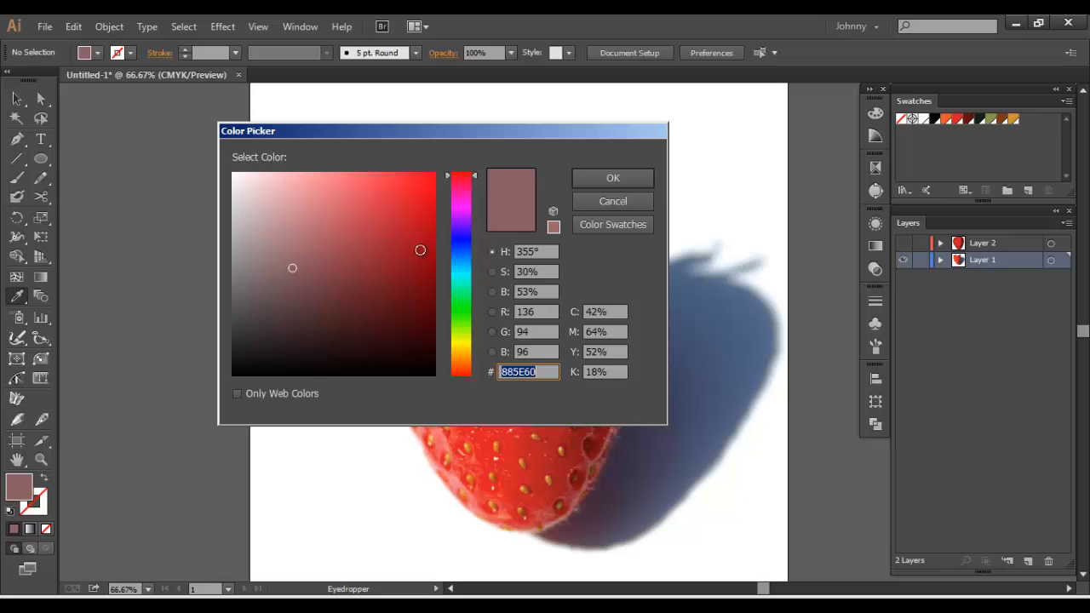
pyautogui.click(582, 178)
pyautogui.moveTo(19, 504); pyautogui.dragTo(978, 128)
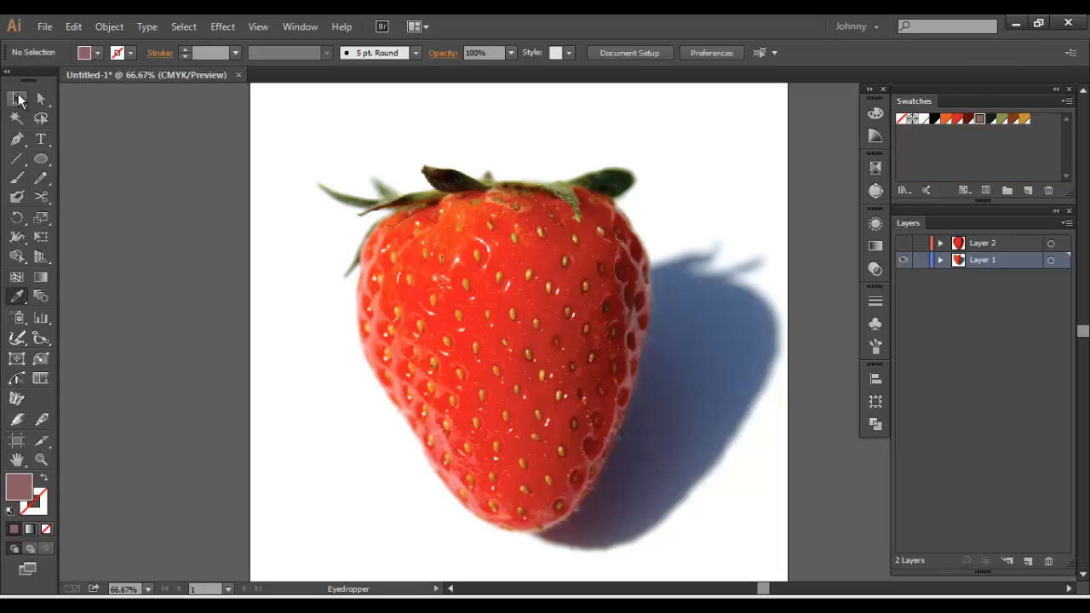
# Show Layer 2 again and colour the mesh points along the strawberry's right edge with the muted mauve swatch
pyautogui.click(17, 98)
pyautogui.click(903, 243)
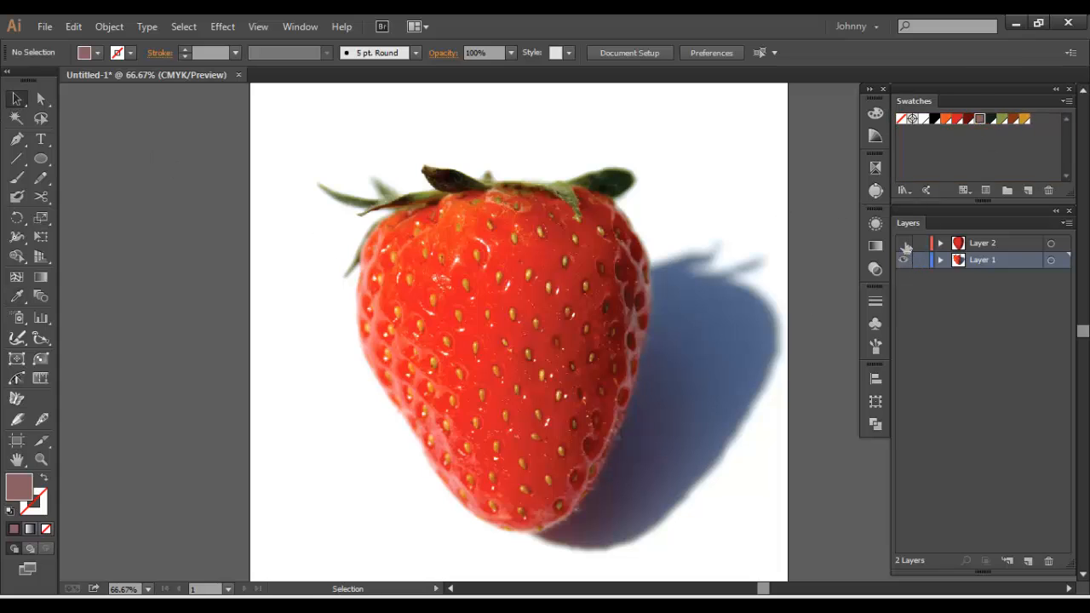
pyautogui.click(631, 298)
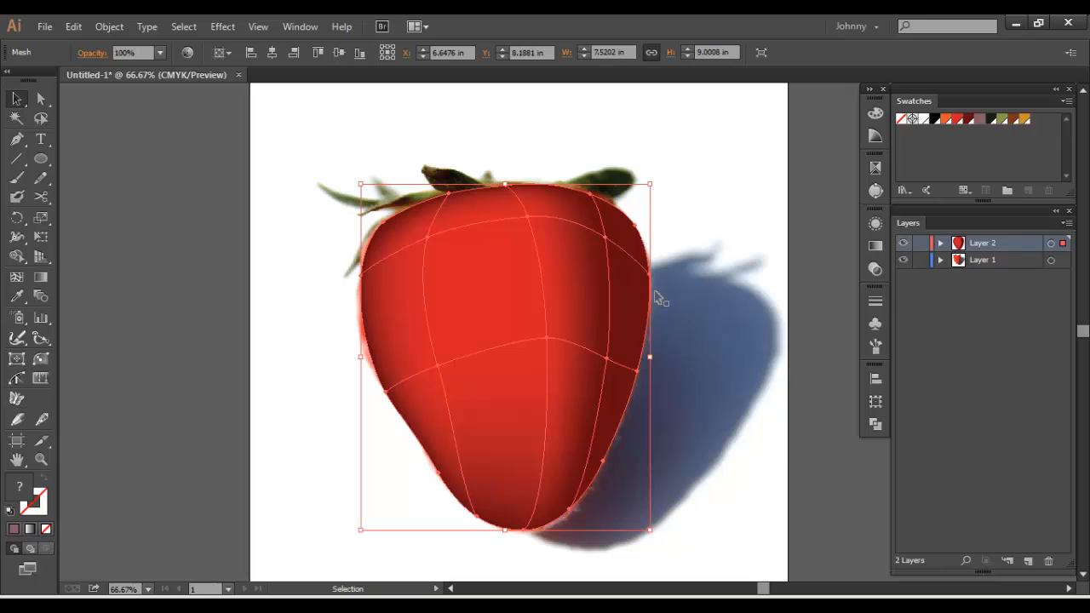
pyautogui.press('a')
pyautogui.click(635, 226)
pyautogui.click(636, 233)
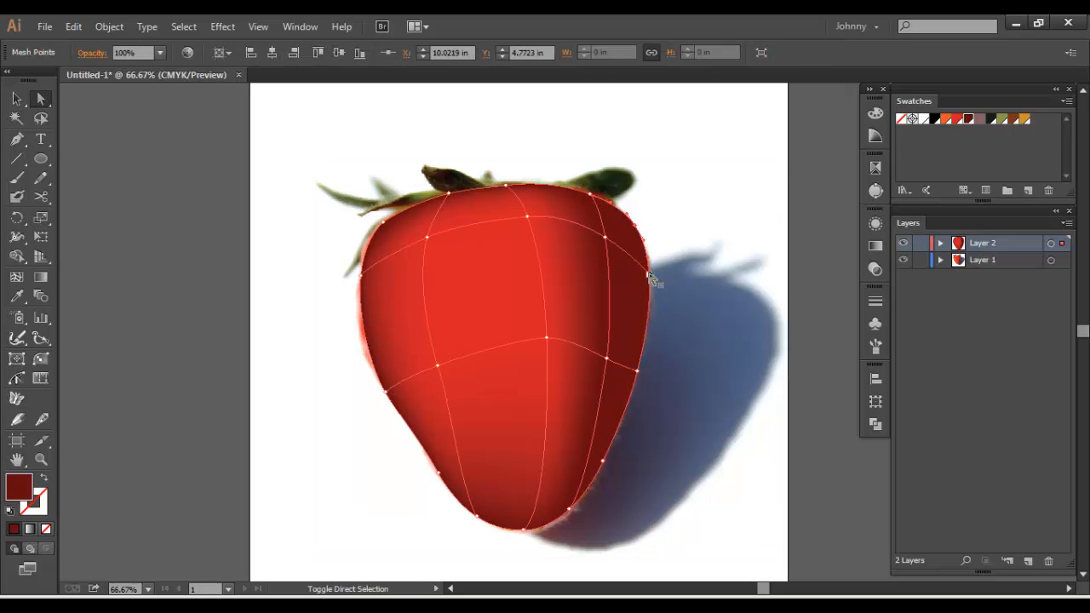
pyautogui.click(637, 371)
pyautogui.keyDown('shift'); pyautogui.click(602, 461); pyautogui.keyUp('shift')
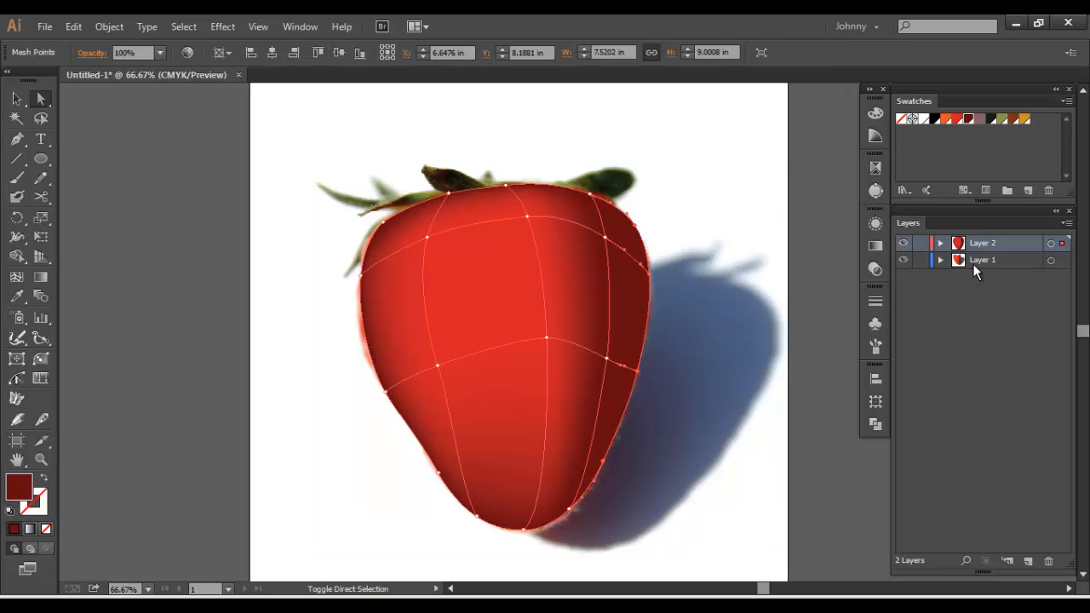
pyautogui.click(980, 122)
pyautogui.click(745, 353)
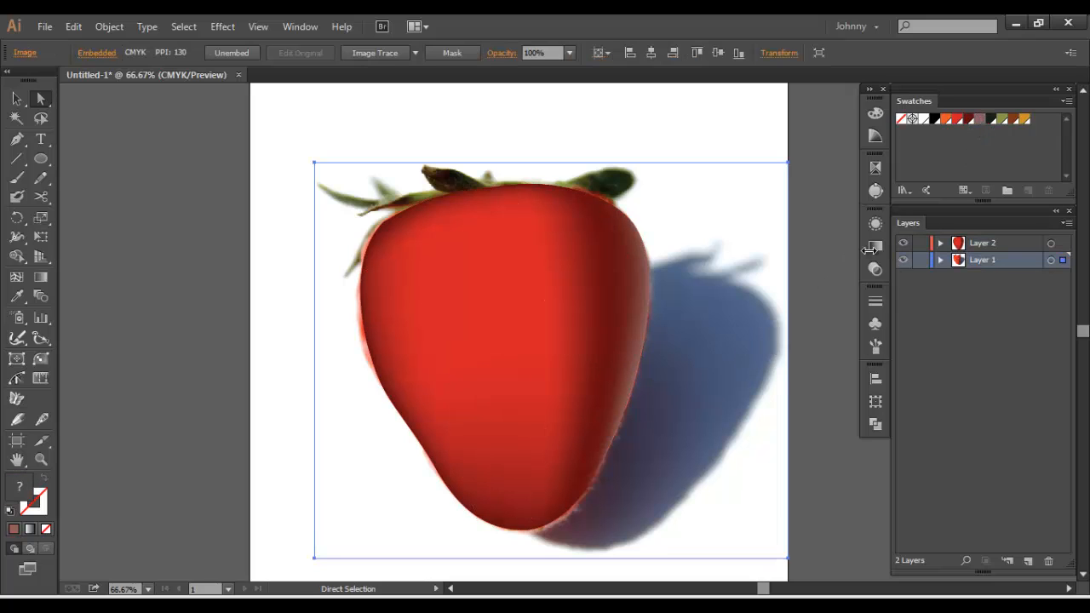
# Compare the mesh with the photo by hiding and showing Layer 1 and Layer 2 in turn
pyautogui.click(904, 261)
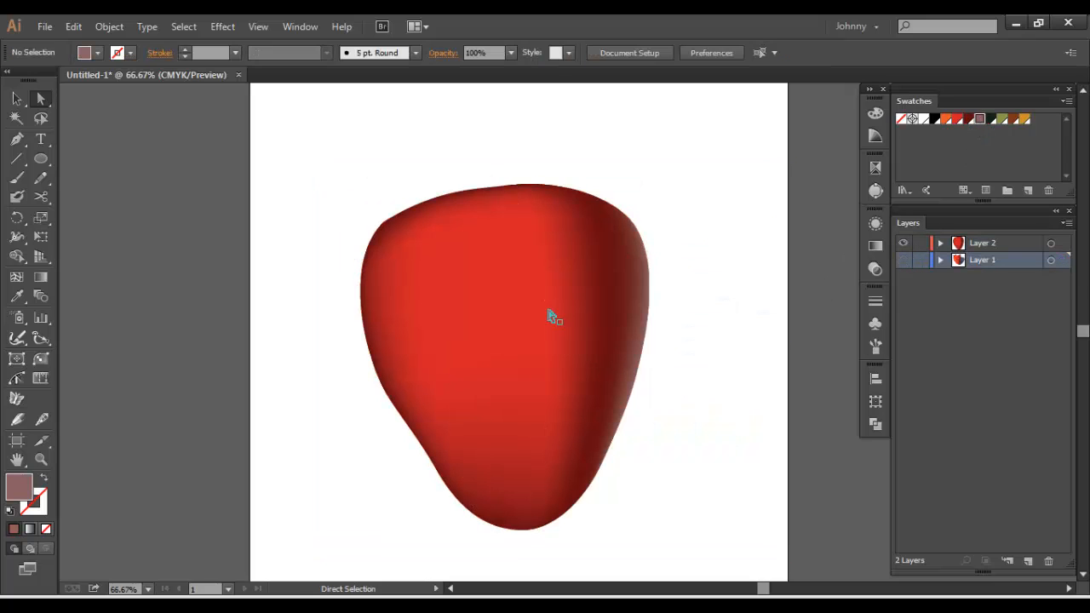
pyautogui.click(904, 261)
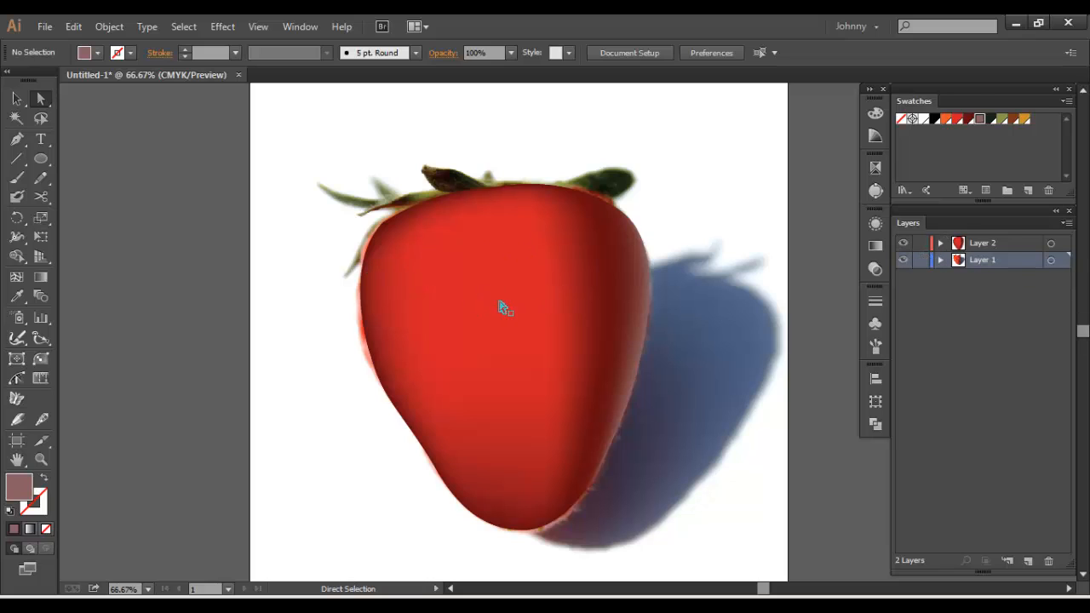
pyautogui.click(903, 243)
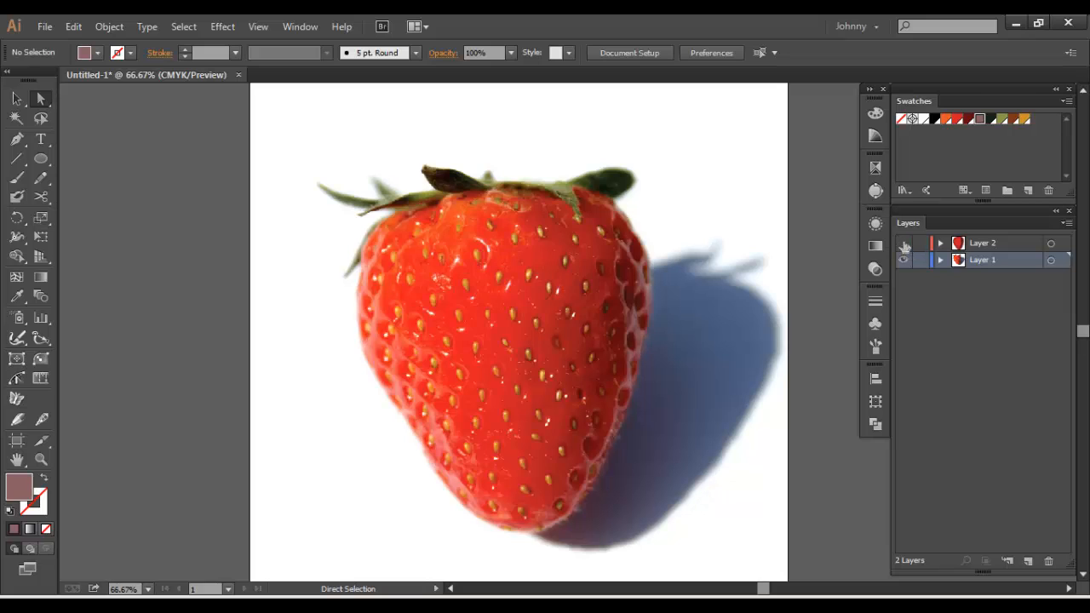
pyautogui.click(903, 243)
# Display Layer 2 as outlines only and lock Layer 1
pyautogui.keyDown('ctrl'); pyautogui.click(903, 243); pyautogui.keyUp('ctrl')
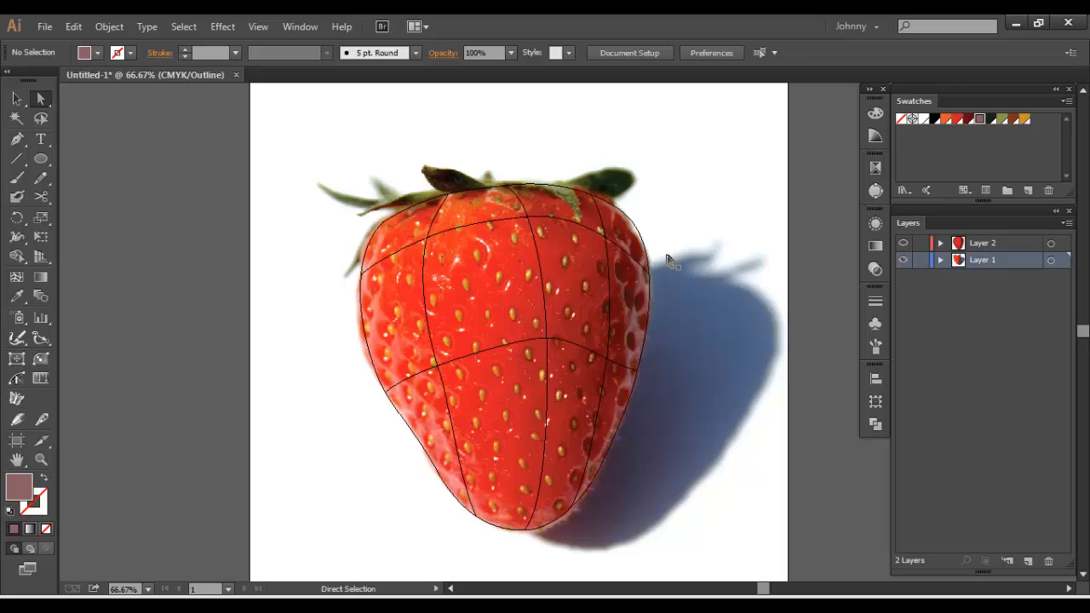
pyautogui.click(614, 243)
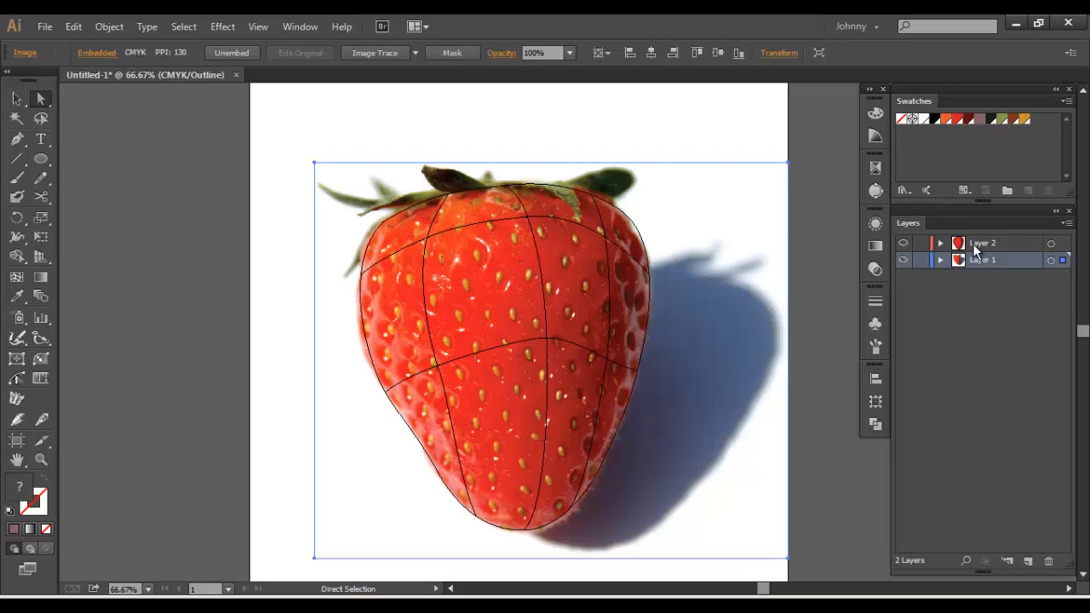
pyautogui.click(920, 260)
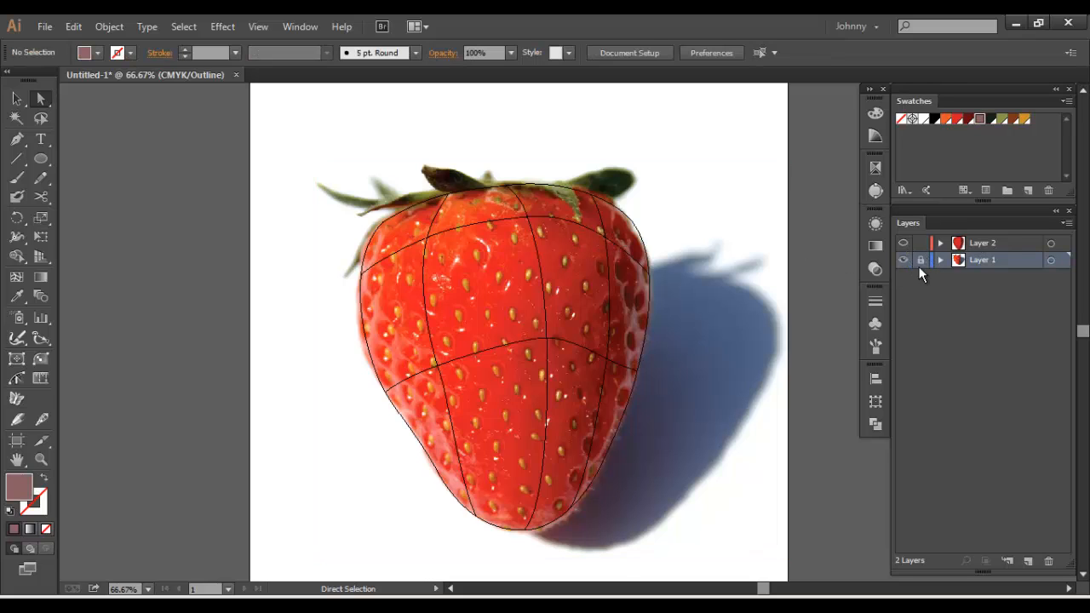
# Shift the upper right mesh intersection slightly right, the middle column's two intersections slightly left, and nudge the upper left intersection
pyautogui.click(609, 245)
pyautogui.click(609, 244)
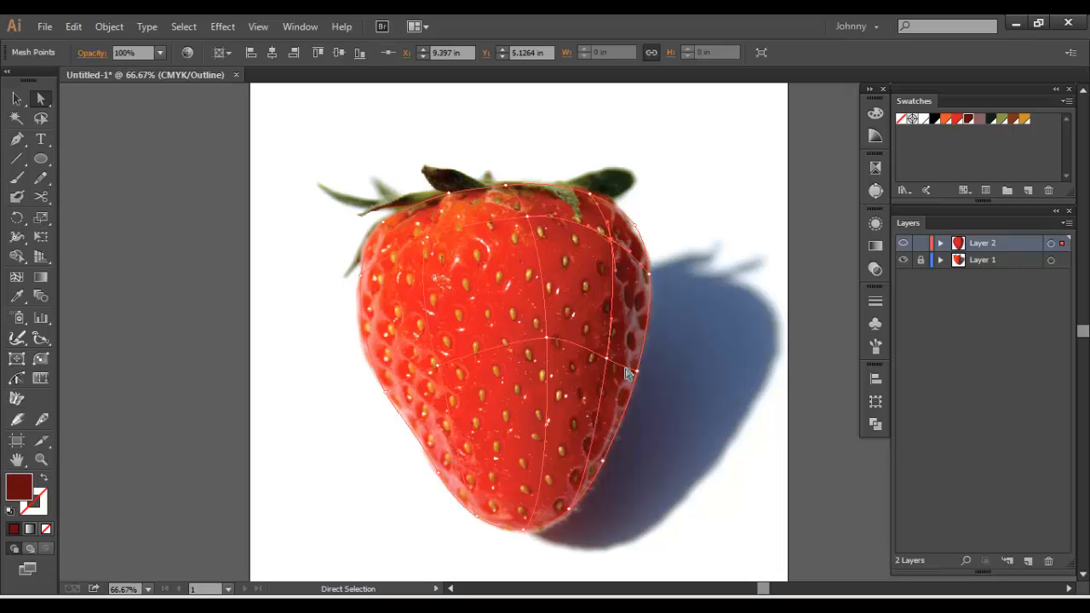
pyautogui.click(538, 345)
pyautogui.moveTo(537, 342); pyautogui.dragTo(542, 342)
pyautogui.moveTo(527, 216); pyautogui.dragTo(511, 217)
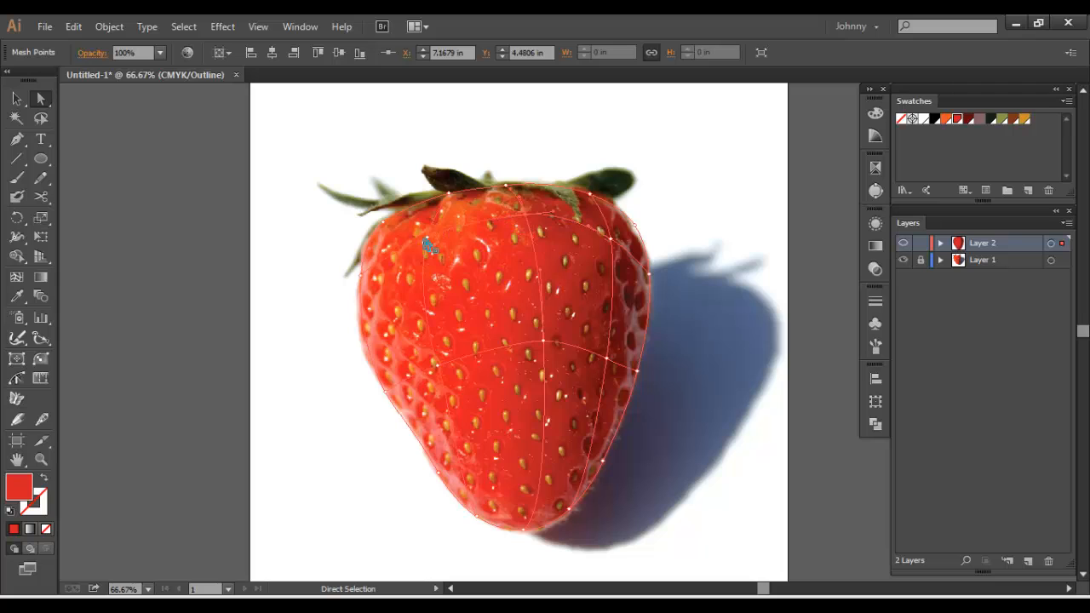
pyautogui.moveTo(425, 235); pyautogui.dragTo(427, 241)
pyautogui.click(272, 304)
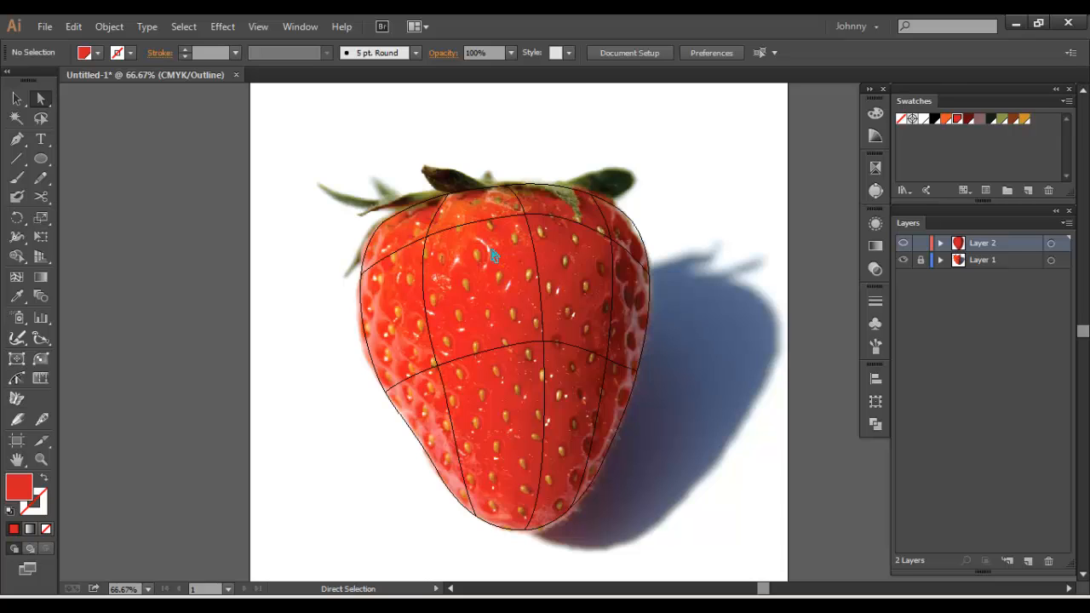
# Lock Layer 2 and add a new layer above it
pyautogui.hotkey('ctrl', '+')
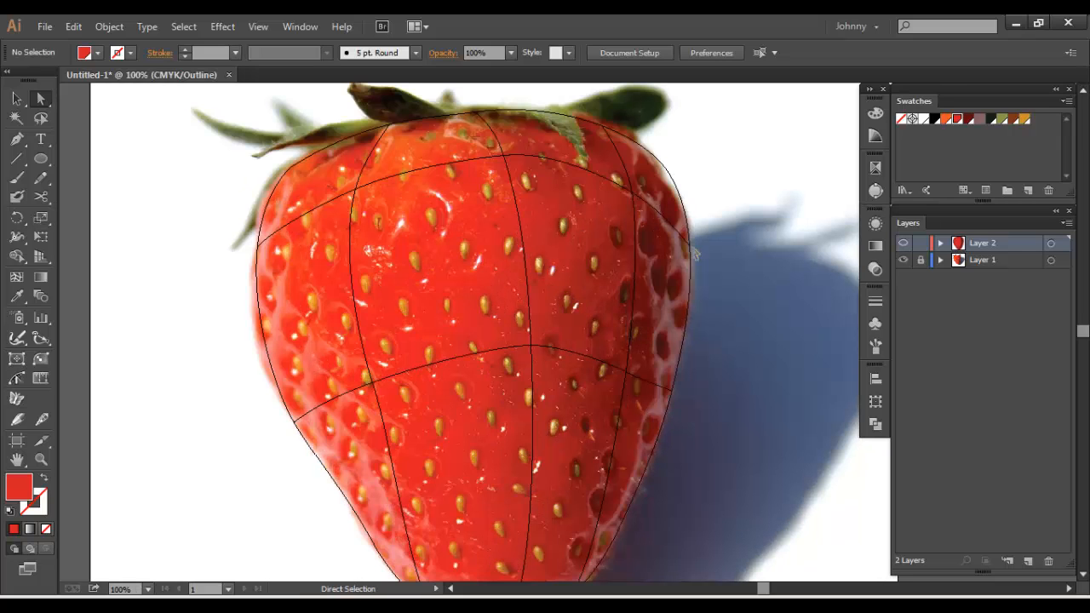
pyautogui.click(919, 245)
pyautogui.click(1028, 560)
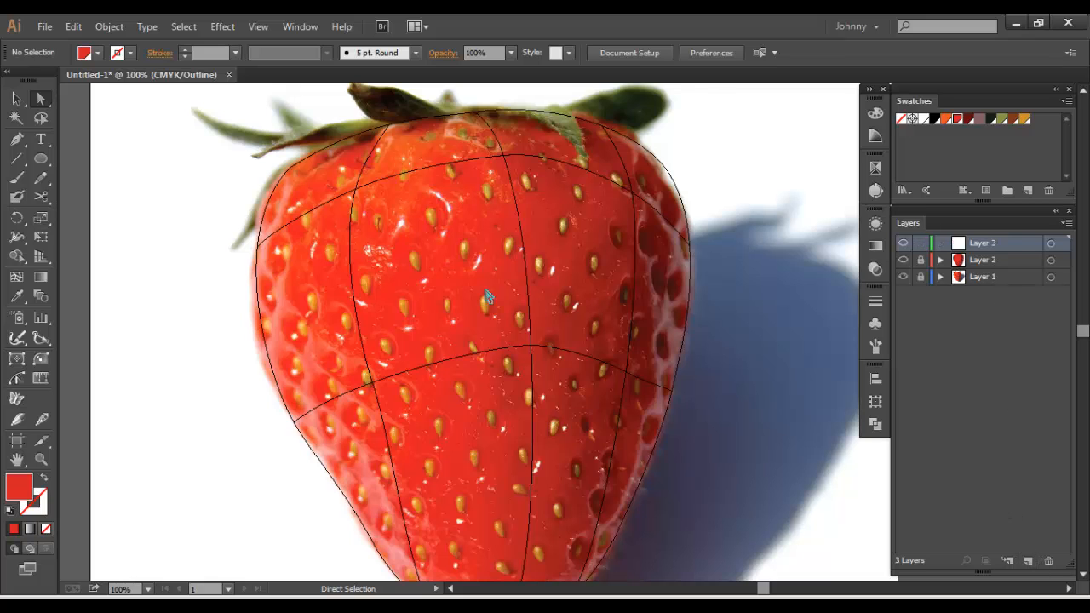
# Draw a small upright ellipse around a seed near the middle of the strawberry, just above the lower mesh row
pyautogui.hotkey('ctrl', '=')
pyautogui.click(41, 159)
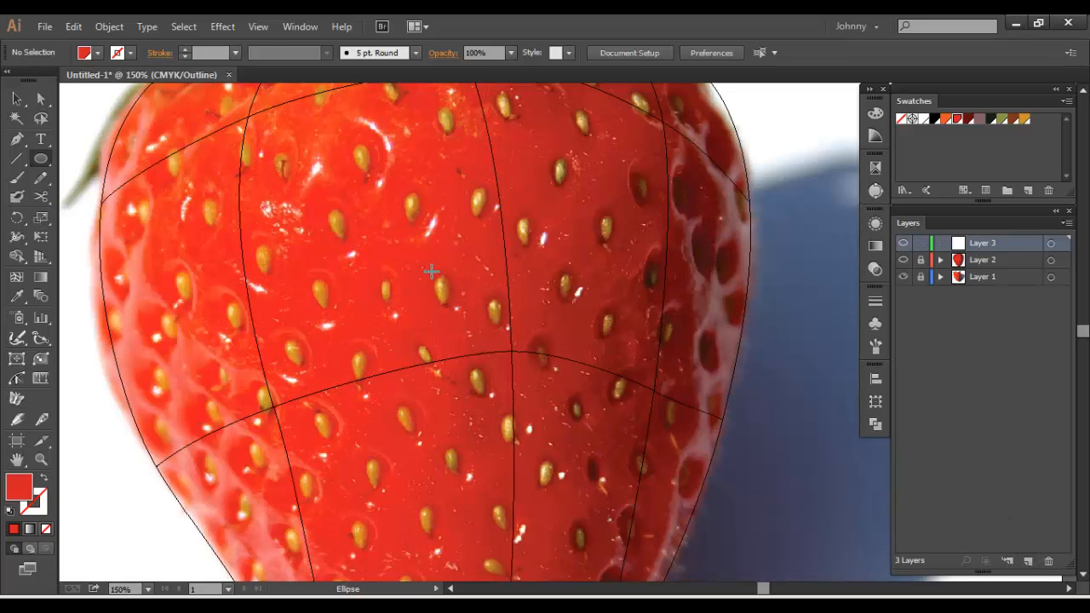
pyautogui.moveTo(447, 293); pyautogui.dragTo(454, 305)
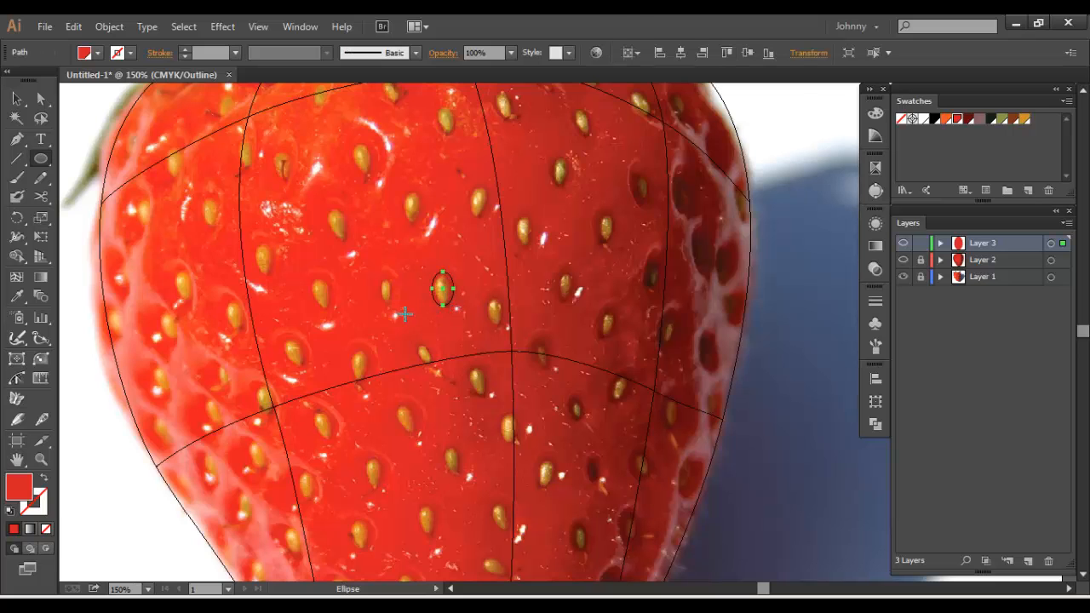
# Reshape the seed ellipse's bottom into a downward teardrop tip with the Convert Anchor Point tool
pyautogui.hotkey('ctrl', '=')
pyautogui.hotkey('ctrl', '=')
pyautogui.press('space')
pyautogui.moveTo(320, 238); pyautogui.dragTo(506, 299)
pyautogui.hotkey('ctrl', '=')
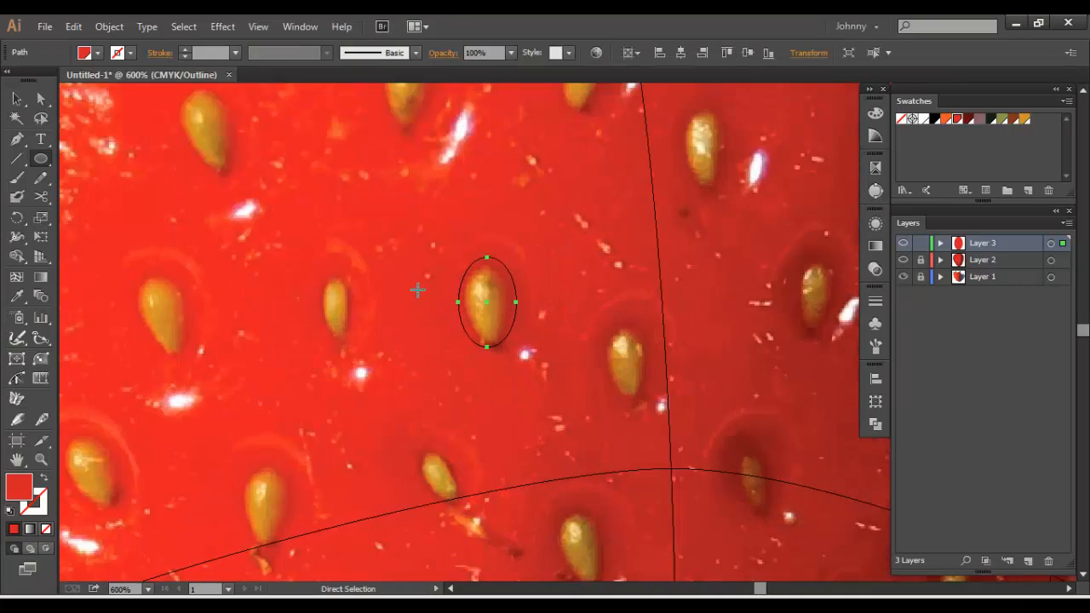
pyautogui.hotkey('ctrl', '=')
pyautogui.hotkey('shift', 'c')
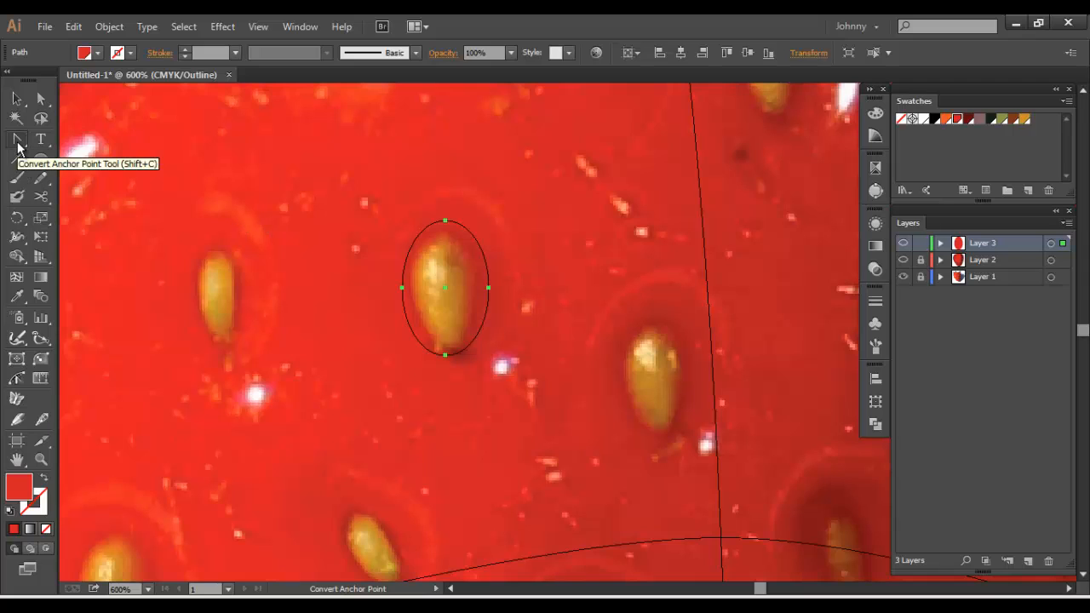
pyautogui.moveTo(445, 354); pyautogui.dragTo(435, 365)
pyautogui.click(17, 99)
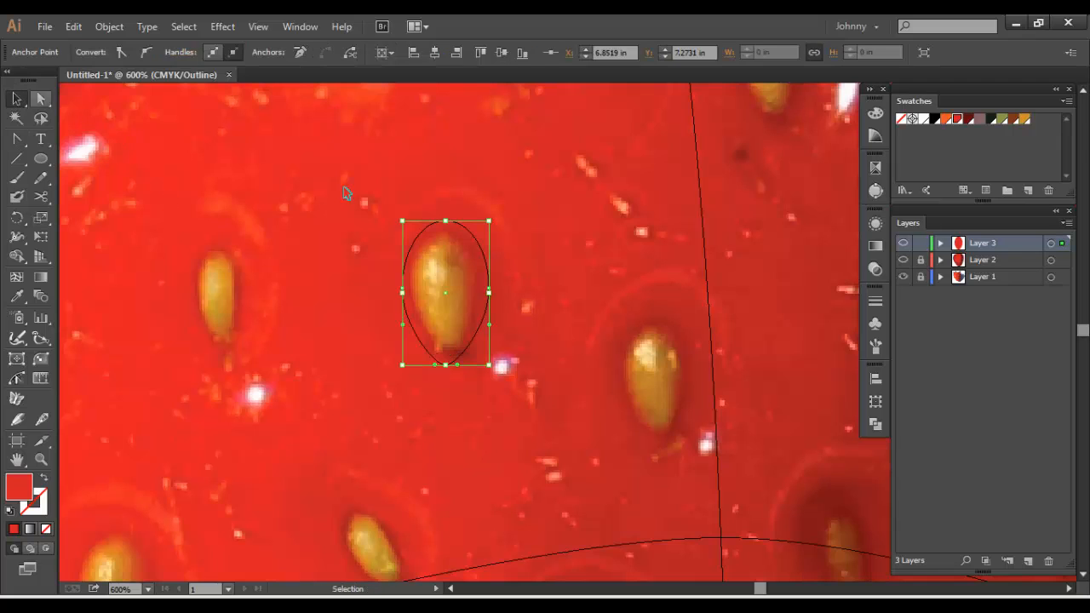
# Switch Layer 3 to preview display and fill the teardrop seed with the brown swatch
pyautogui.keyDown('ctrl'); pyautogui.click(903, 243); pyautogui.keyUp('ctrl')
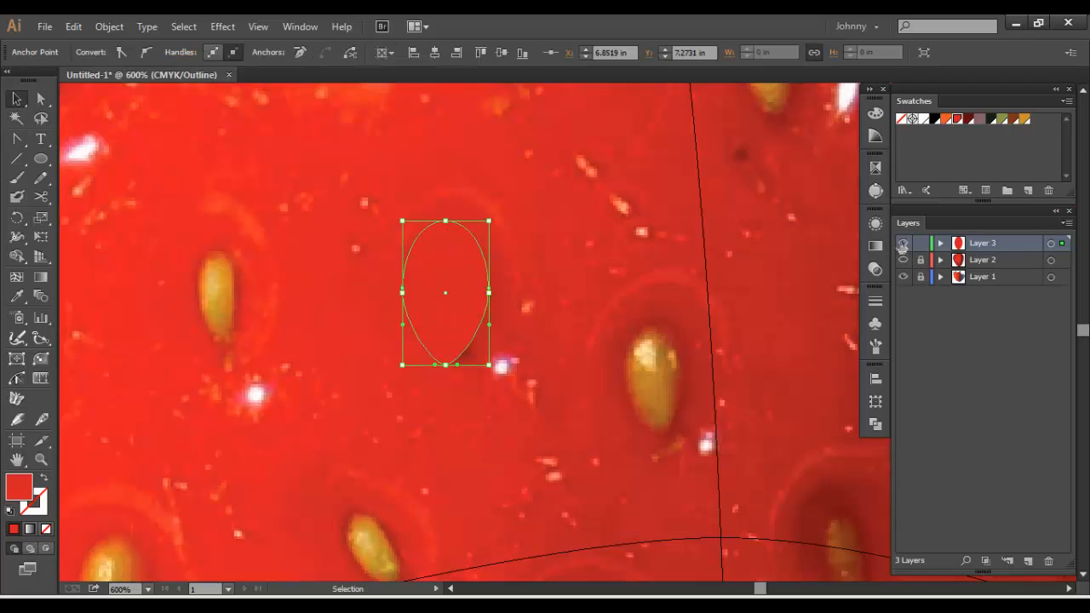
pyautogui.click(652, 270)
pyautogui.click(446, 276)
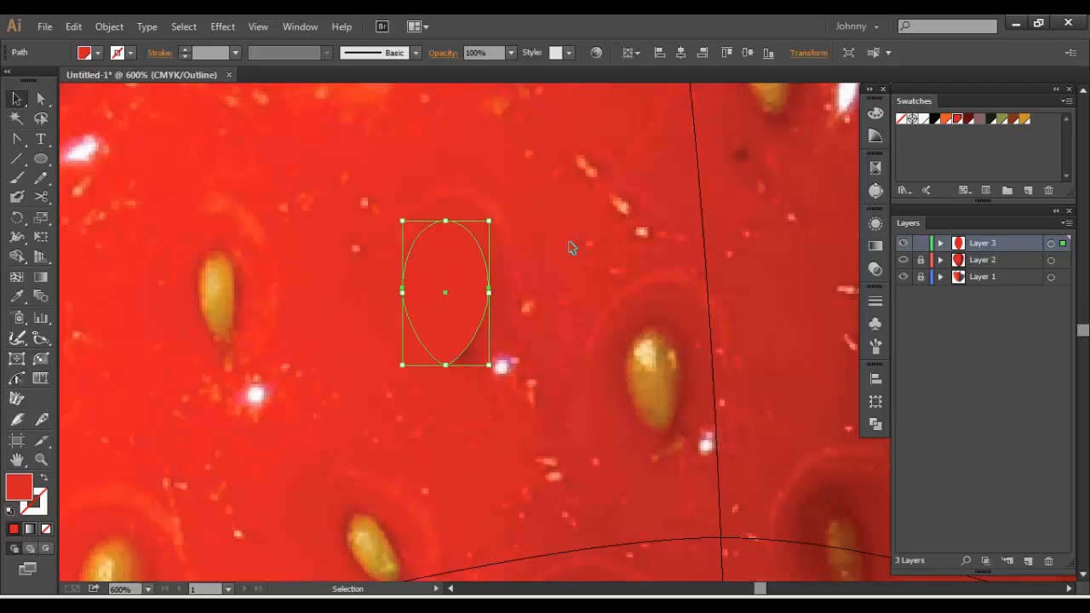
pyautogui.click(1012, 120)
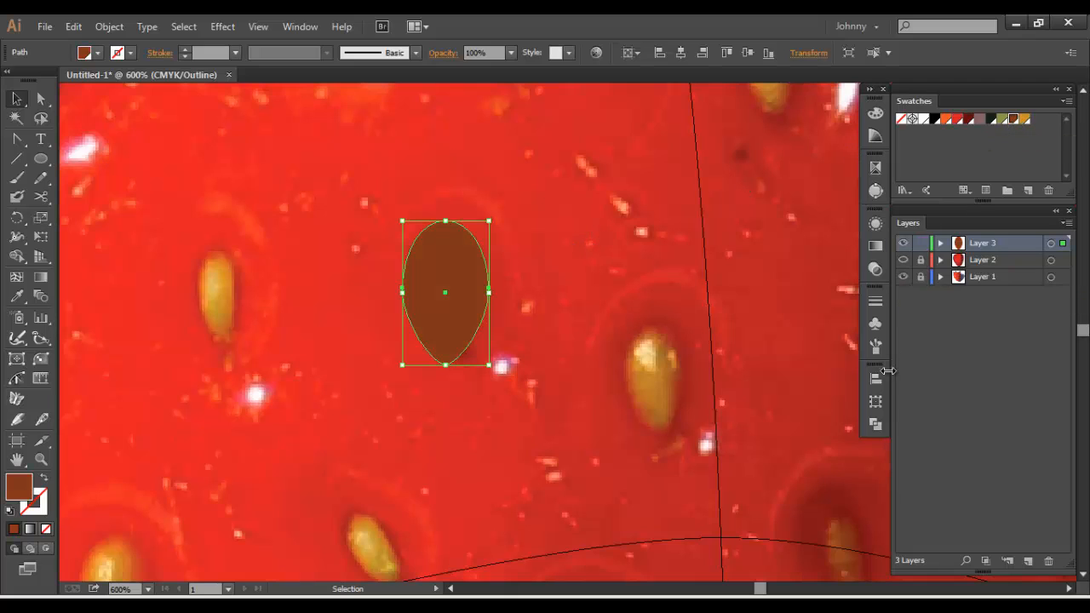
# Give the seed a radial gradient fill running from the golden-orange swatch at the centre to the brown swatch at the edge
pyautogui.click(874, 423)
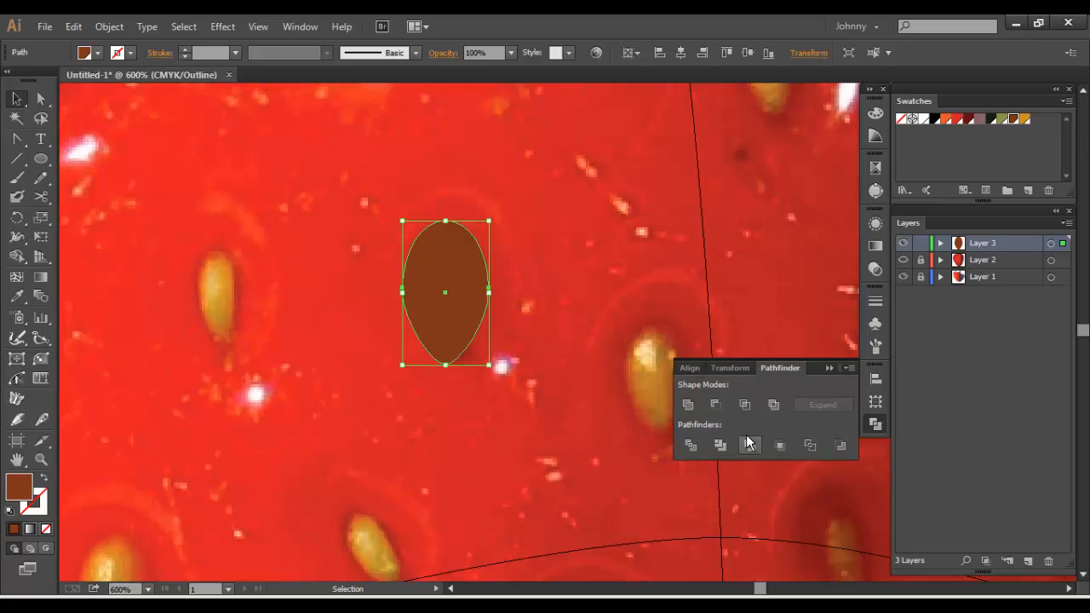
pyautogui.click(873, 269)
pyautogui.click(874, 245)
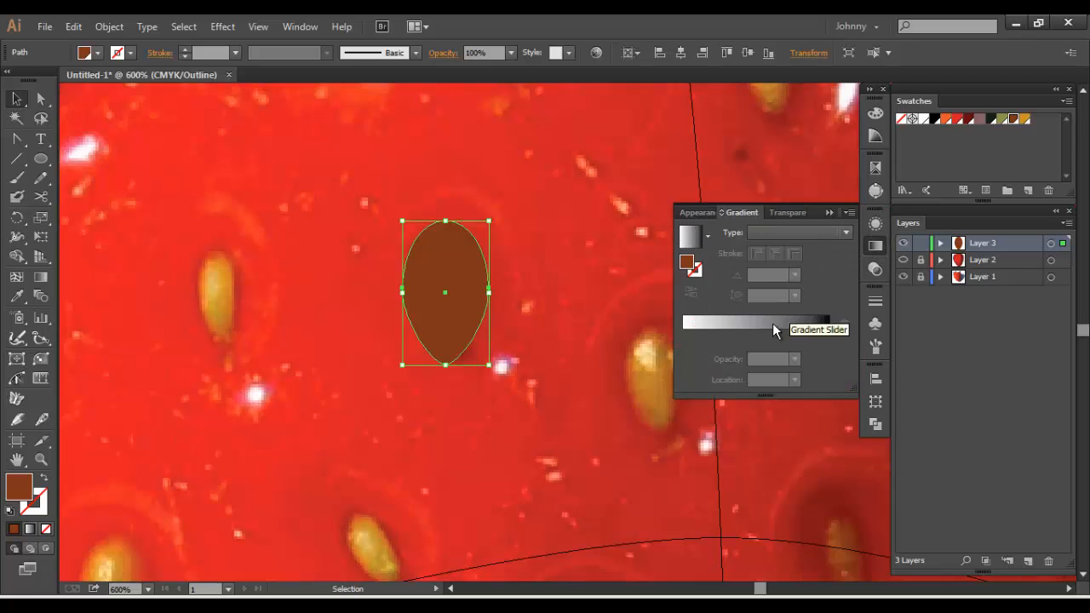
pyautogui.click(29, 530)
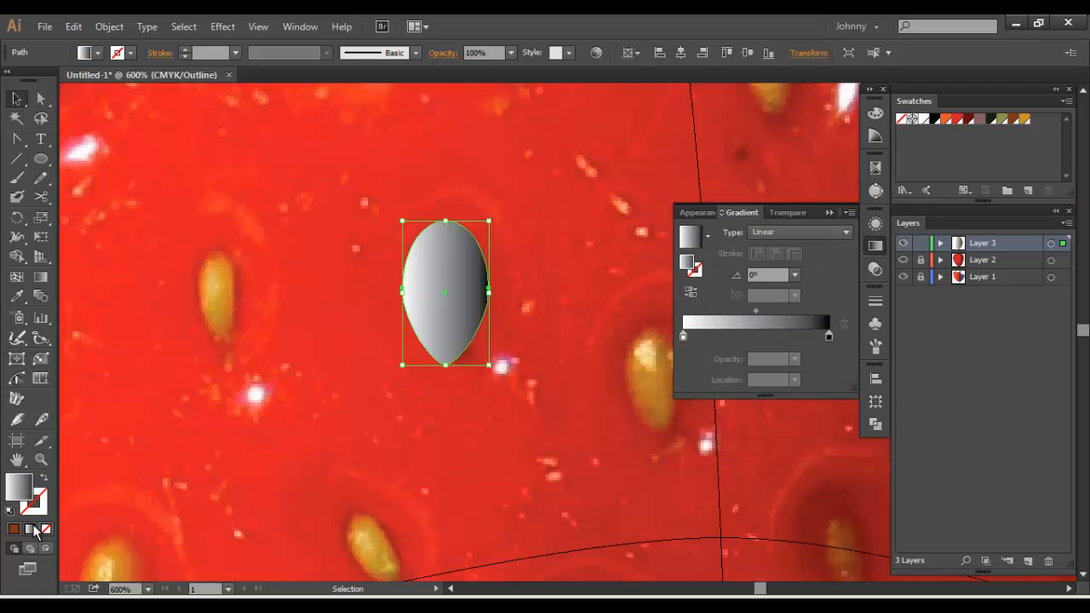
pyautogui.click(829, 335)
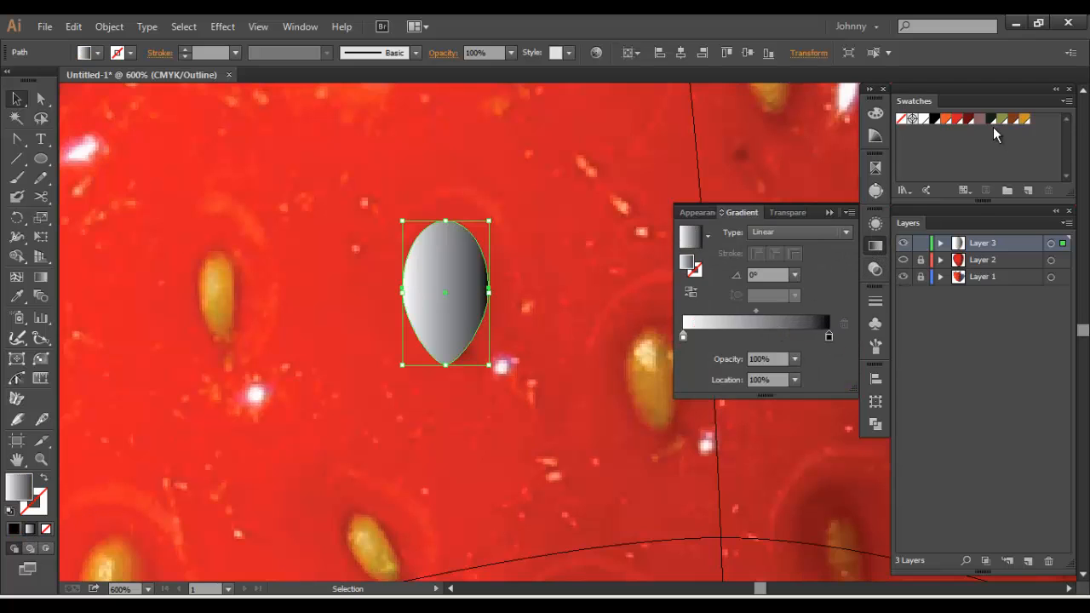
pyautogui.click(1013, 120)
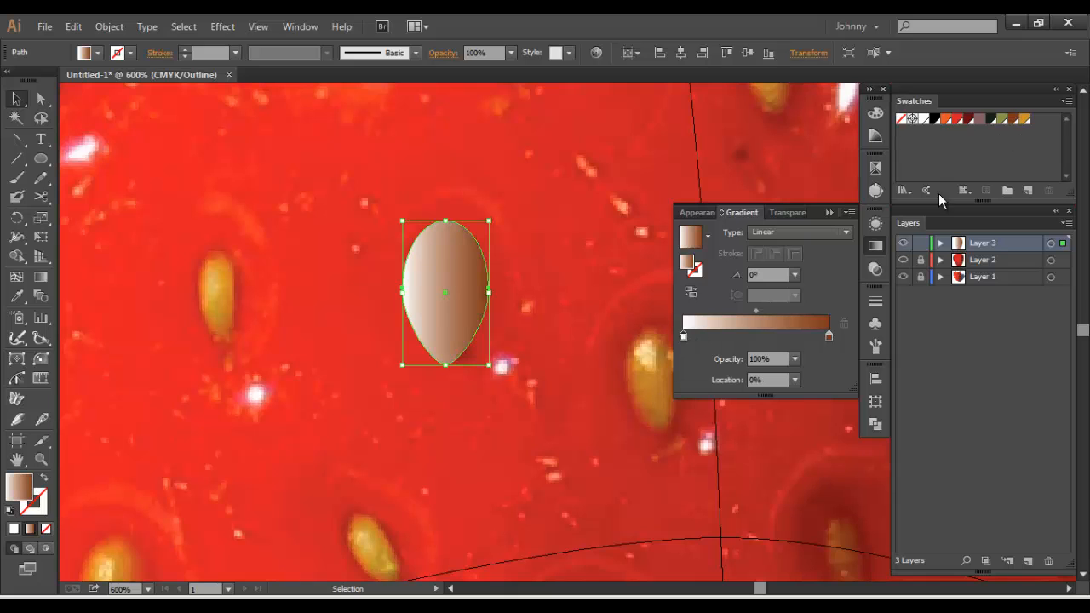
pyautogui.click(1025, 119)
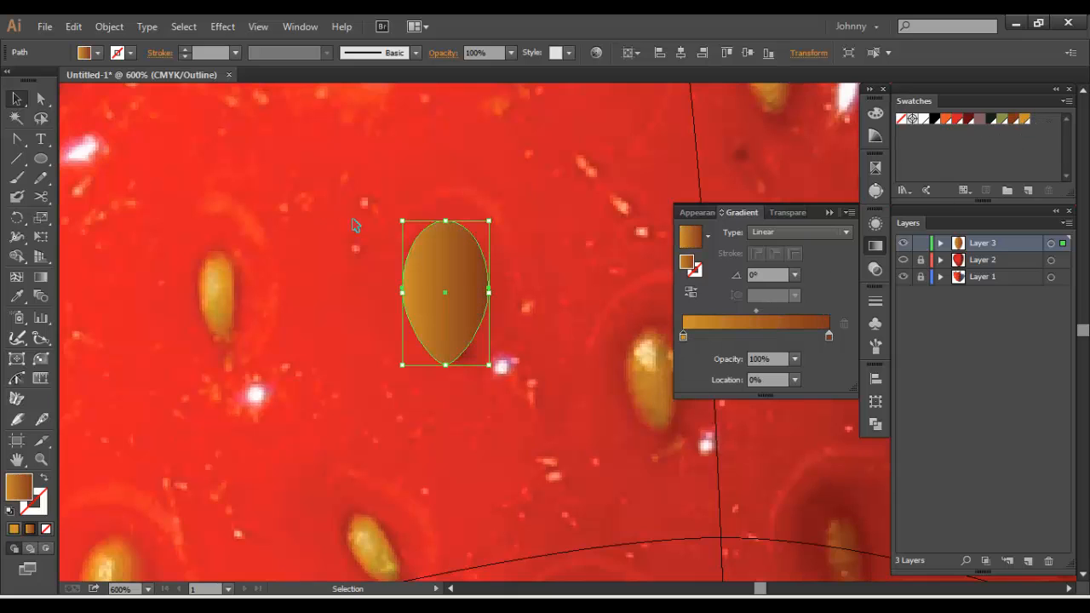
pyautogui.click(789, 233)
pyautogui.click(784, 266)
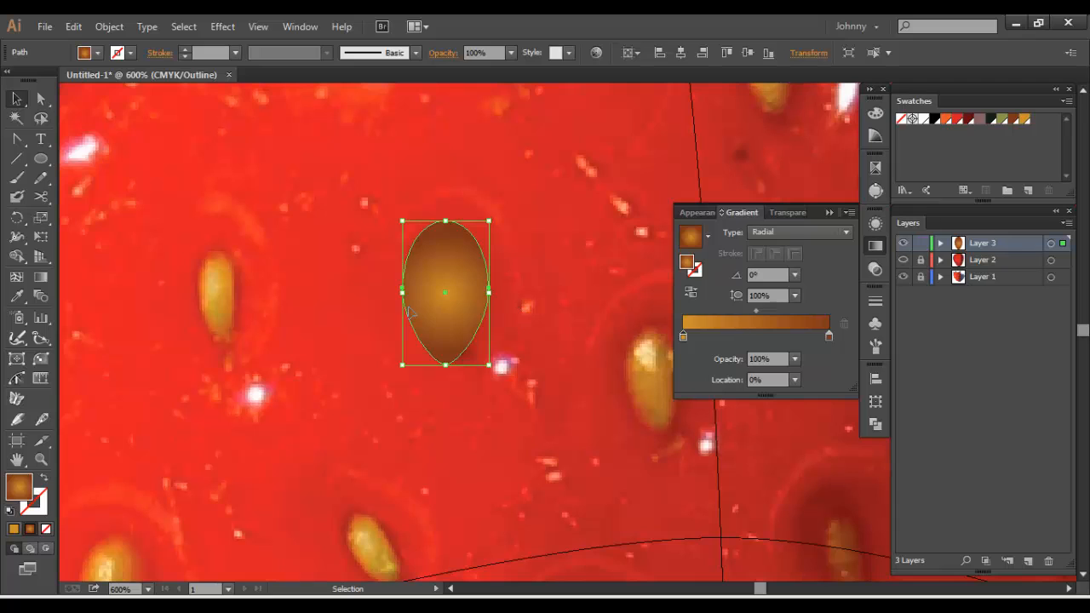
# Fit the seed's radial gradient to its outline with a 159.9% aspect ratio, and shift its centre slightly up and left
pyautogui.press('g')
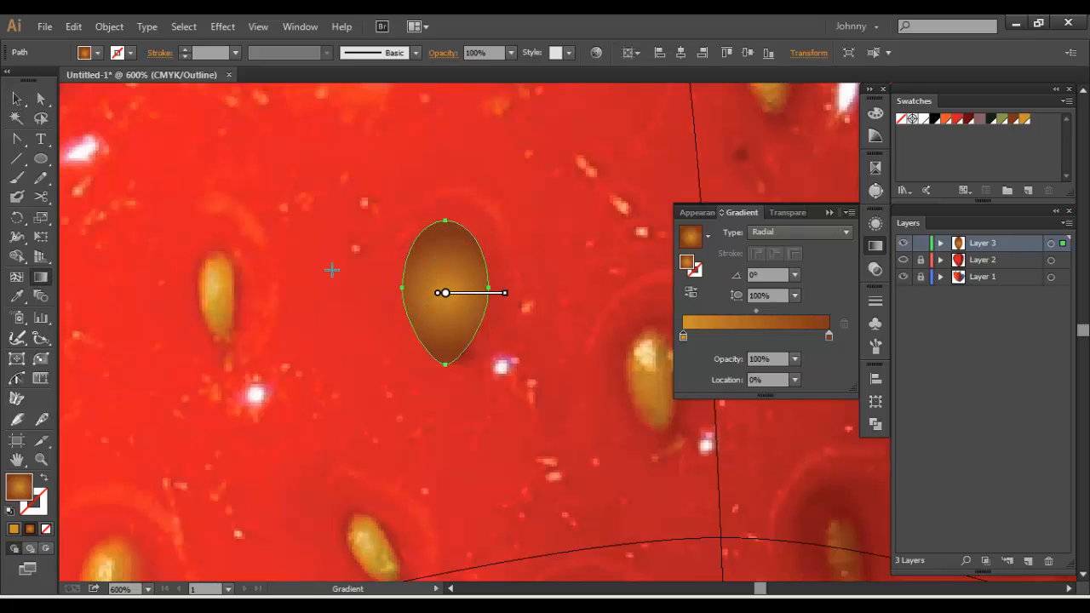
pyautogui.moveTo(446, 237)
pyautogui.moveTo(386, 293); pyautogui.dragTo(403, 292)
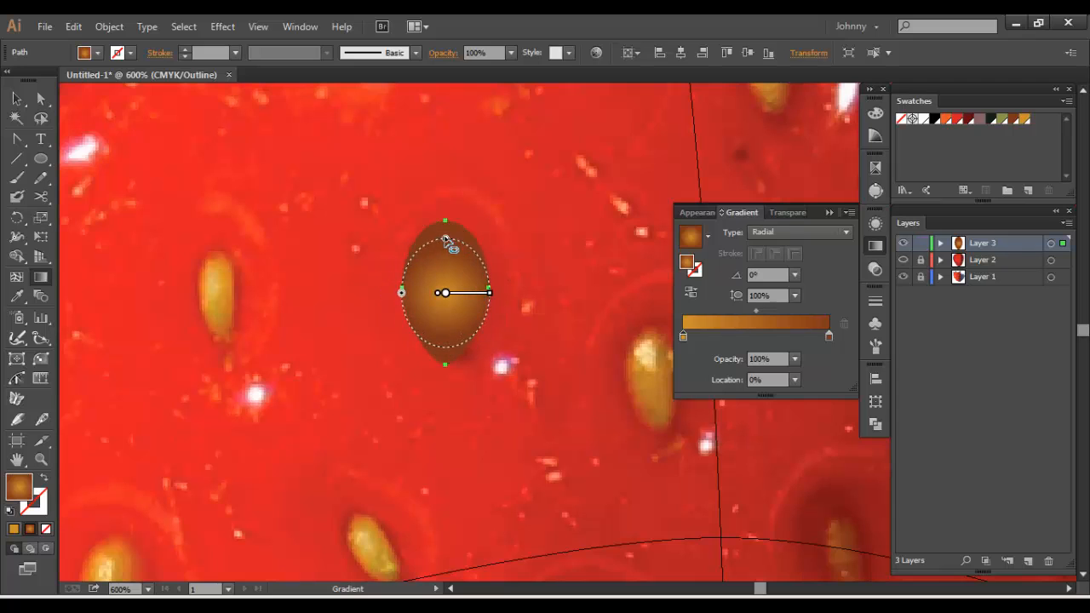
pyautogui.moveTo(446, 240); pyautogui.dragTo(445, 222)
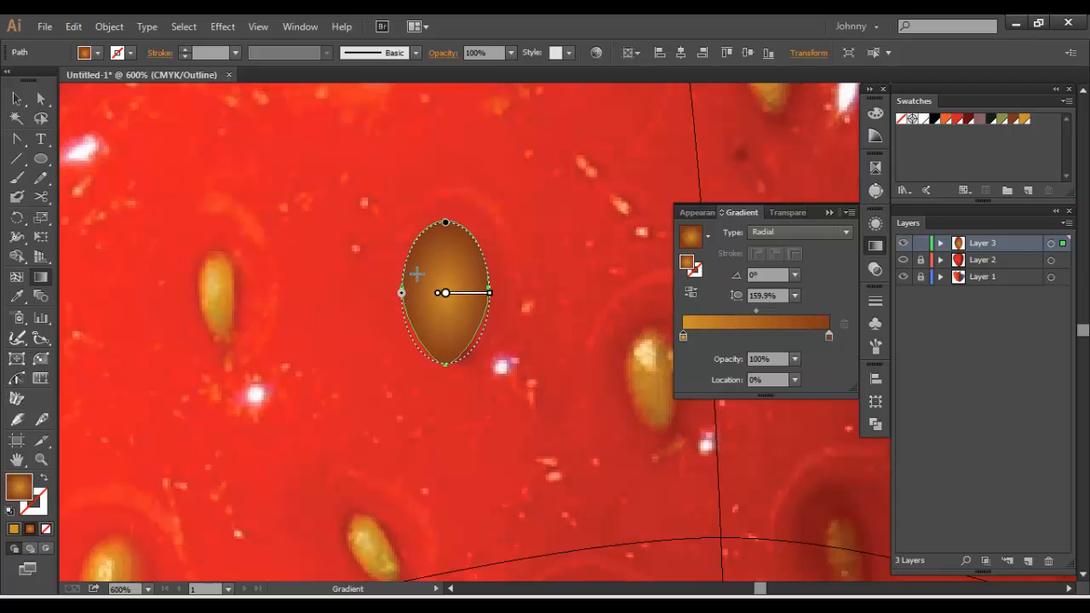
pyautogui.moveTo(405, 302); pyautogui.dragTo(444, 285)
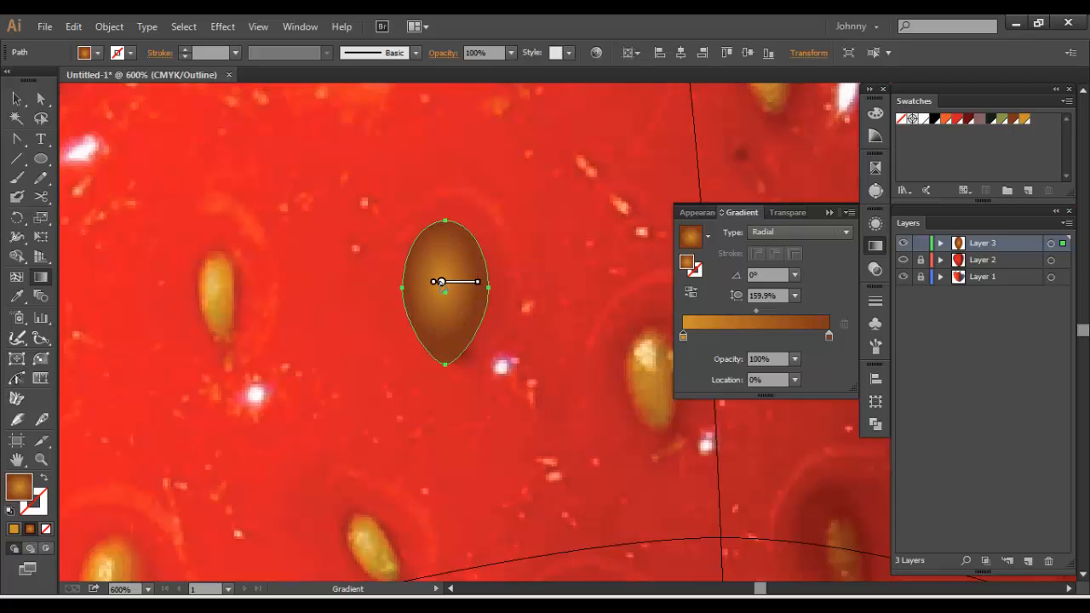
# Move the golden-orange gradient stop to 26.88%, add a white stop at the start, and shift the highlight farther up-left in the seed
pyautogui.moveTo(694, 336); pyautogui.dragTo(722, 337)
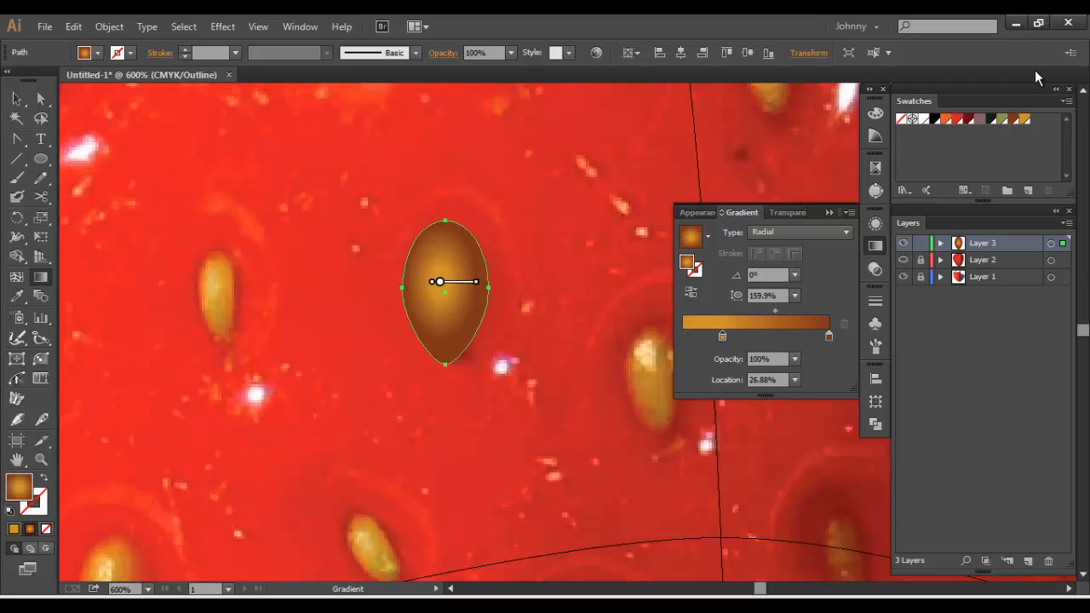
pyautogui.moveTo(915, 119)
pyautogui.mouseDown()
pyautogui.moveTo(724, 333)
pyautogui.moveTo(707, 347)
pyautogui.moveTo(683, 337)
pyautogui.mouseUp()
pyautogui.moveTo(438, 282); pyautogui.dragTo(434, 274)
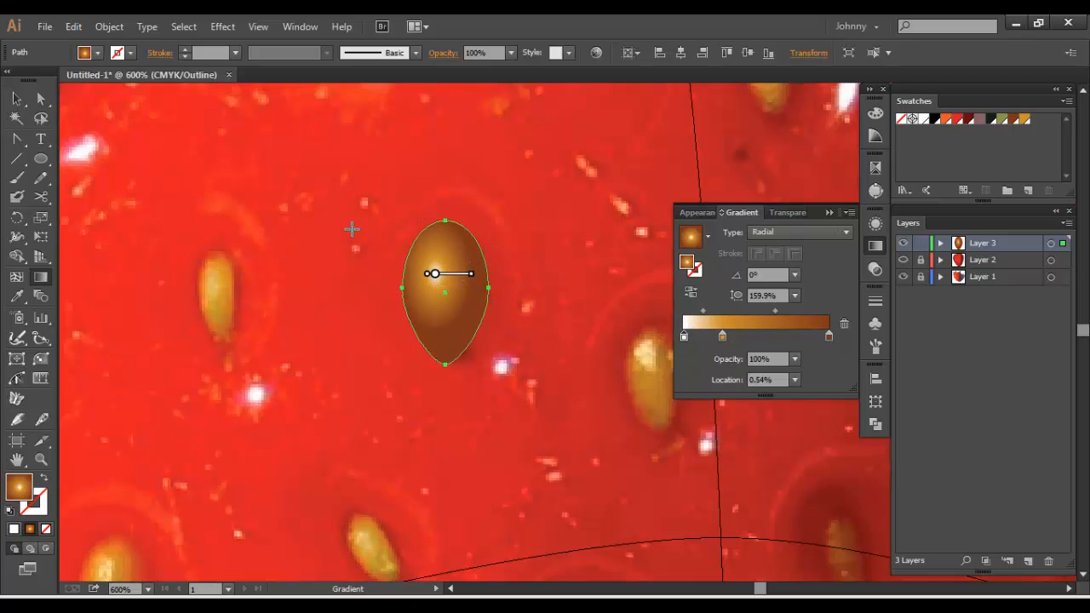
pyautogui.click(17, 98)
pyautogui.click(286, 188)
# Copy the seed onto six neighbouring seeds above and left of it, rotating the copies to match the photo
pyautogui.hotkey('ctrl', '-')
pyautogui.hotkey('ctrl', '-')
pyautogui.hotkey('ctrl', '-')
pyautogui.hotkey('ctrl', '-')
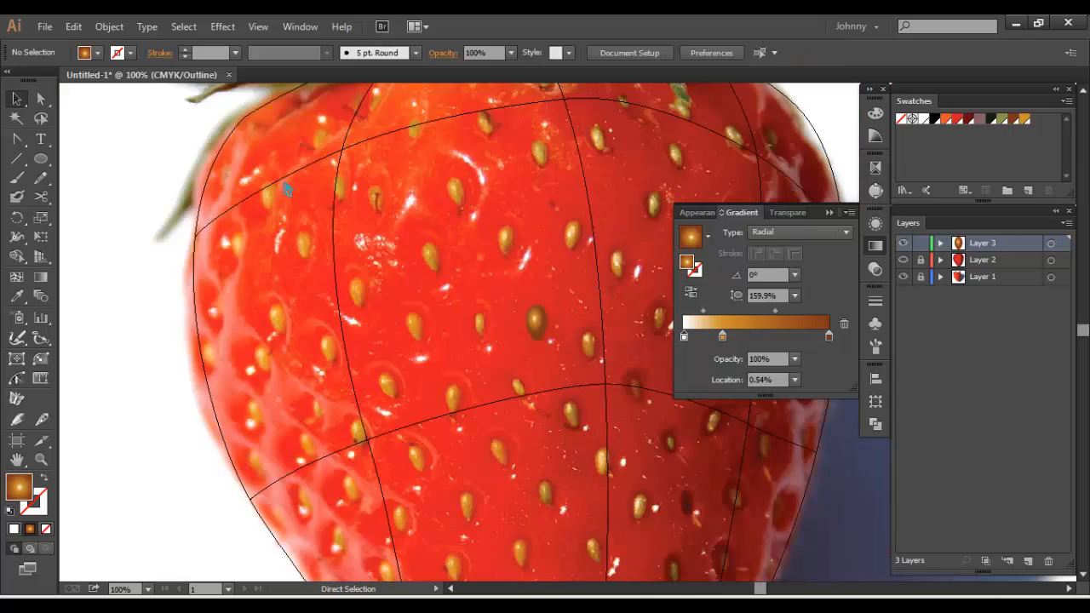
pyautogui.click(548, 329)
pyautogui.hotkey('ctrl', '+')
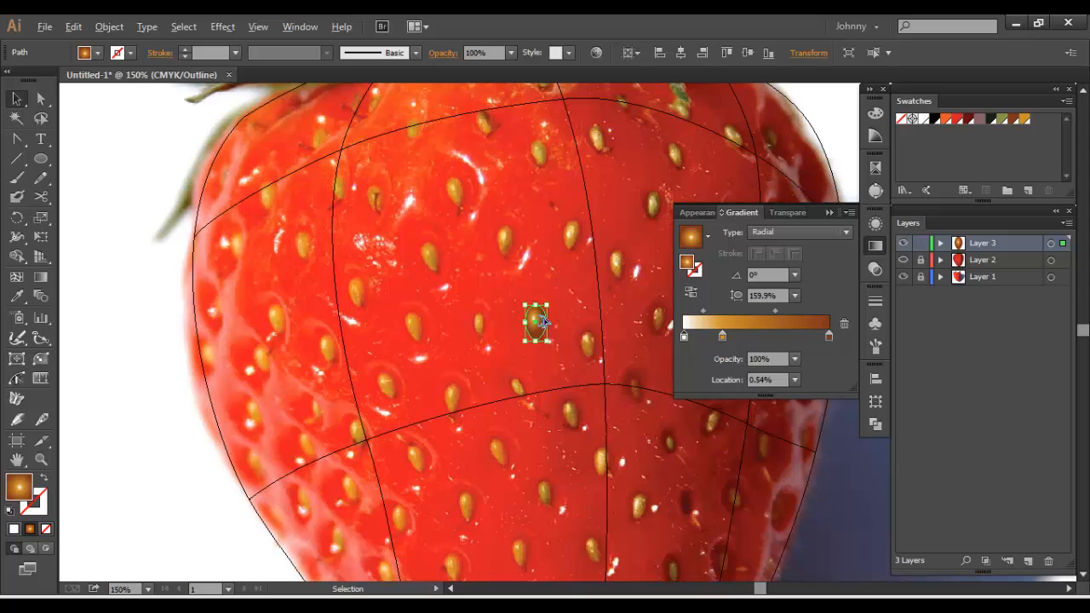
pyautogui.moveTo(543, 321); pyautogui.dragTo(470, 167)
pyautogui.moveTo(468, 163); pyautogui.dragTo(390, 359)
pyautogui.click(483, 175)
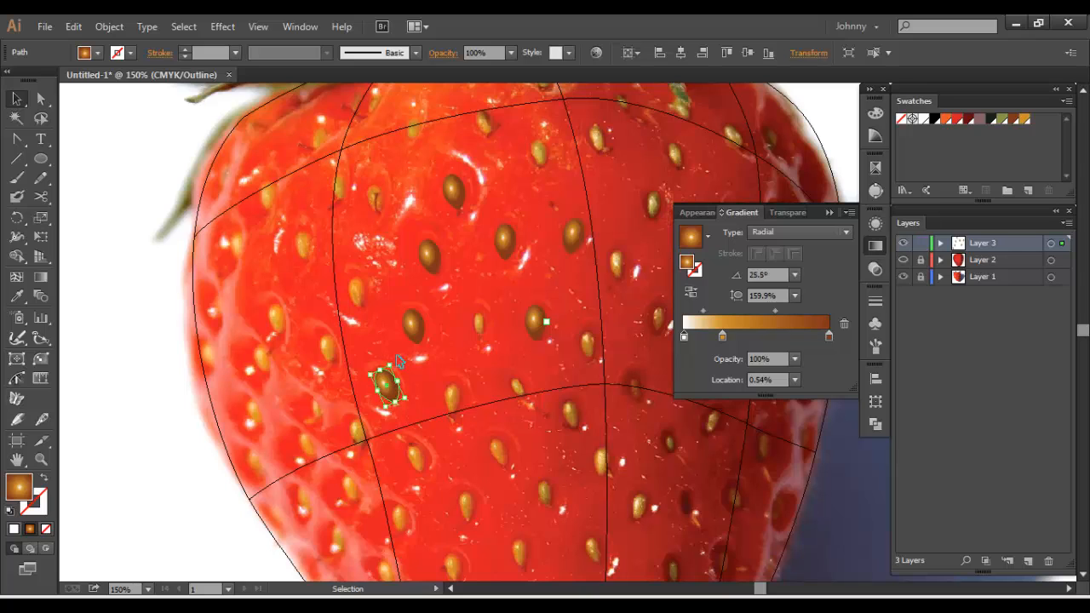
pyautogui.click(382, 330)
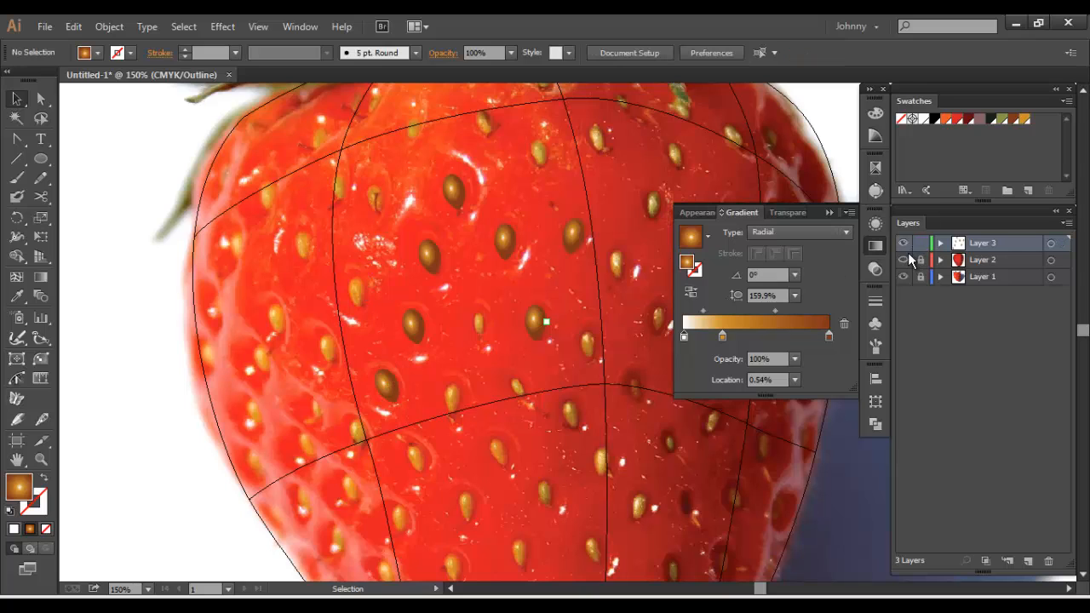
# Check how the seven seeds look on the coloured strawberry in preview, and return the mesh layer to outline display
pyautogui.hotkey('ctrl', 'y')
pyautogui.hotkey('ctrl', '-')
pyautogui.hotkey('ctrl', '-')
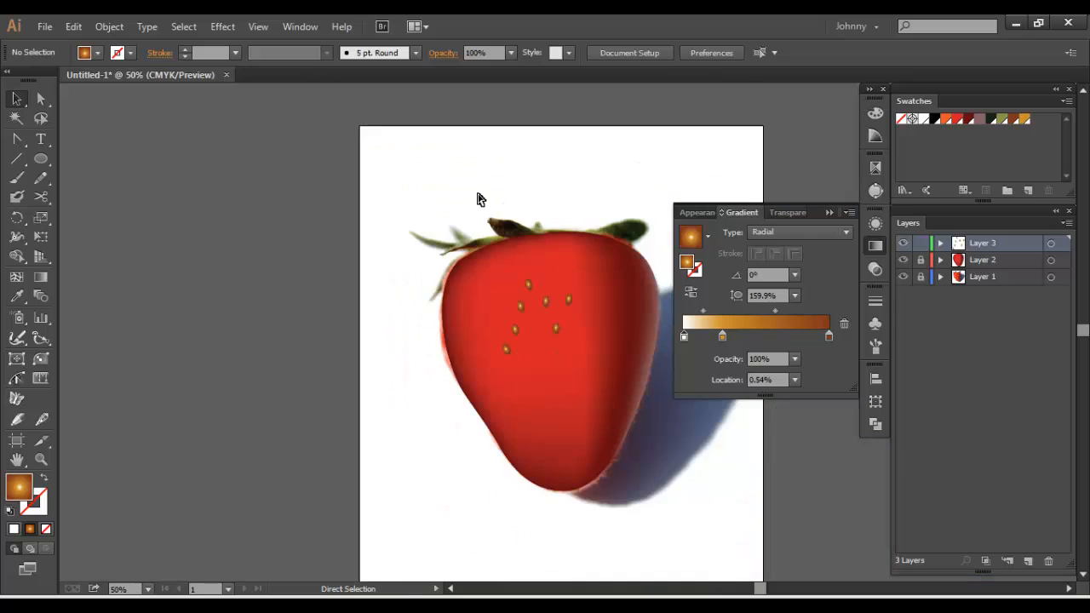
pyautogui.hotkey('ctrl', '+')
pyautogui.moveTo(563, 221); pyautogui.dragTo(548, 242)
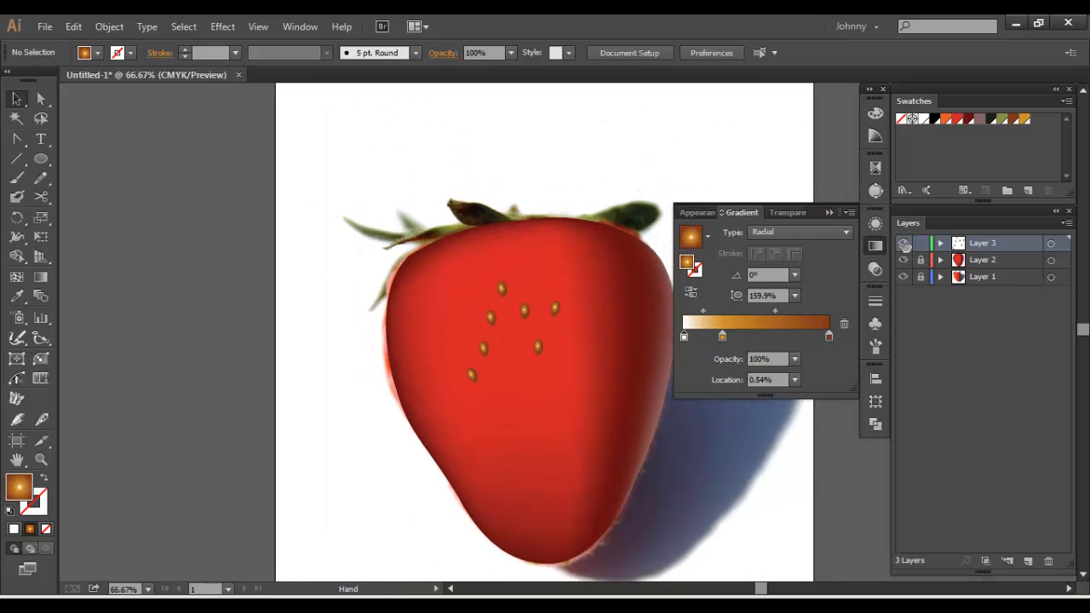
pyautogui.hotkey('ctrl', 'y')
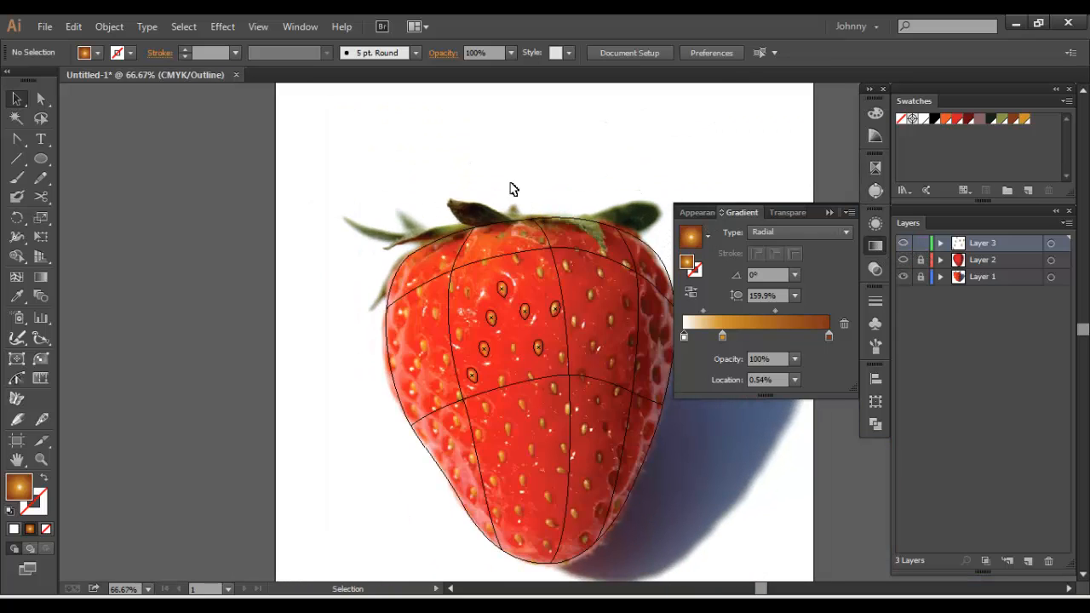
pyautogui.hotkey('ctrl', '+')
pyautogui.hotkey('ctrl', '+')
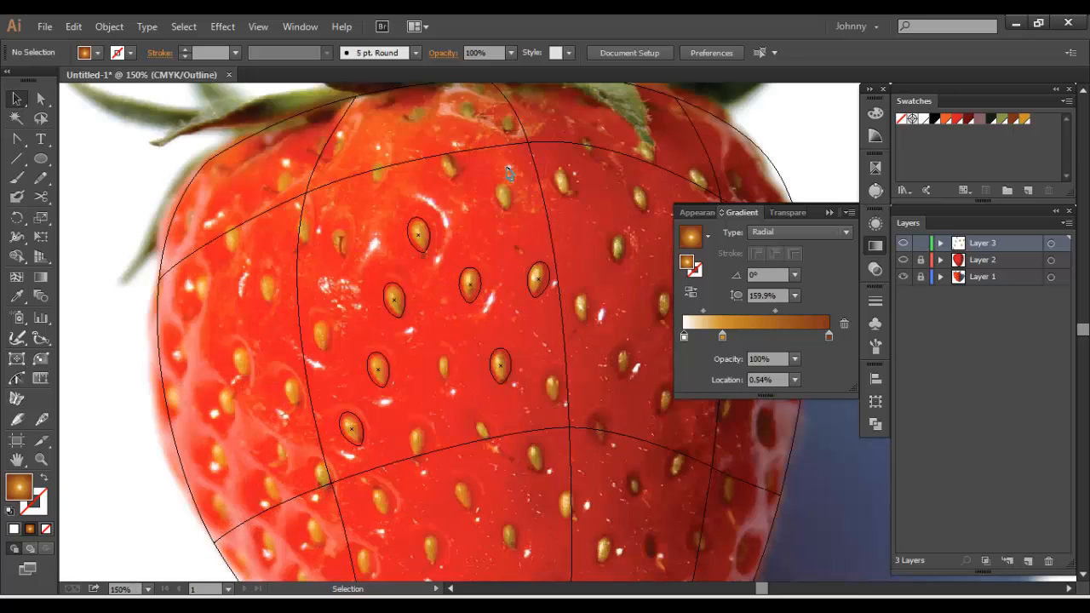
pyautogui.click(876, 245)
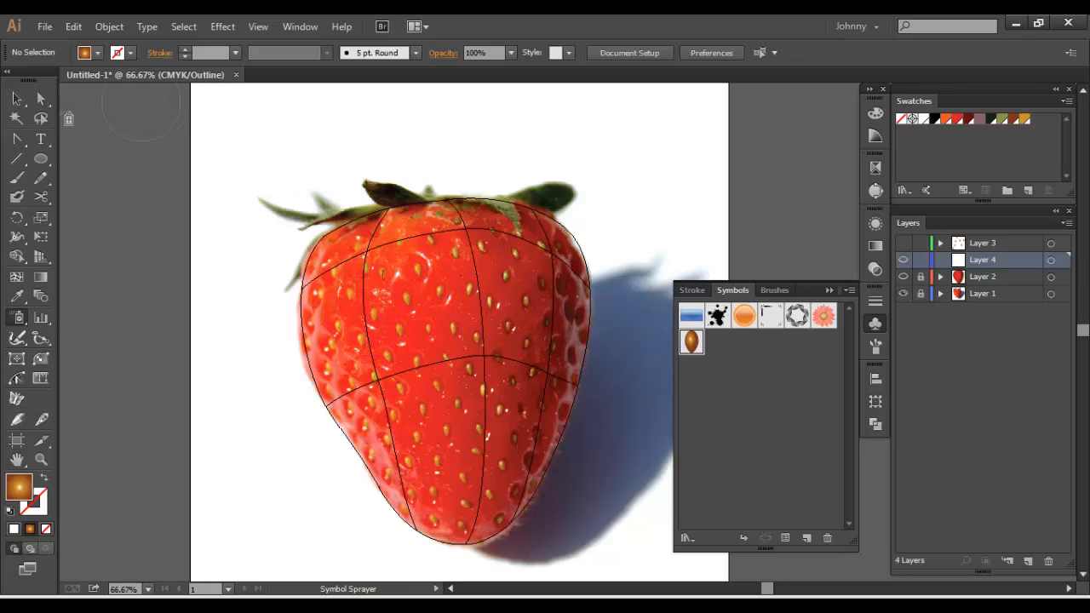
# Show Layer 3, try deleting the seed symbol from the symbol library, and undo the deletion
pyautogui.click(16, 99)
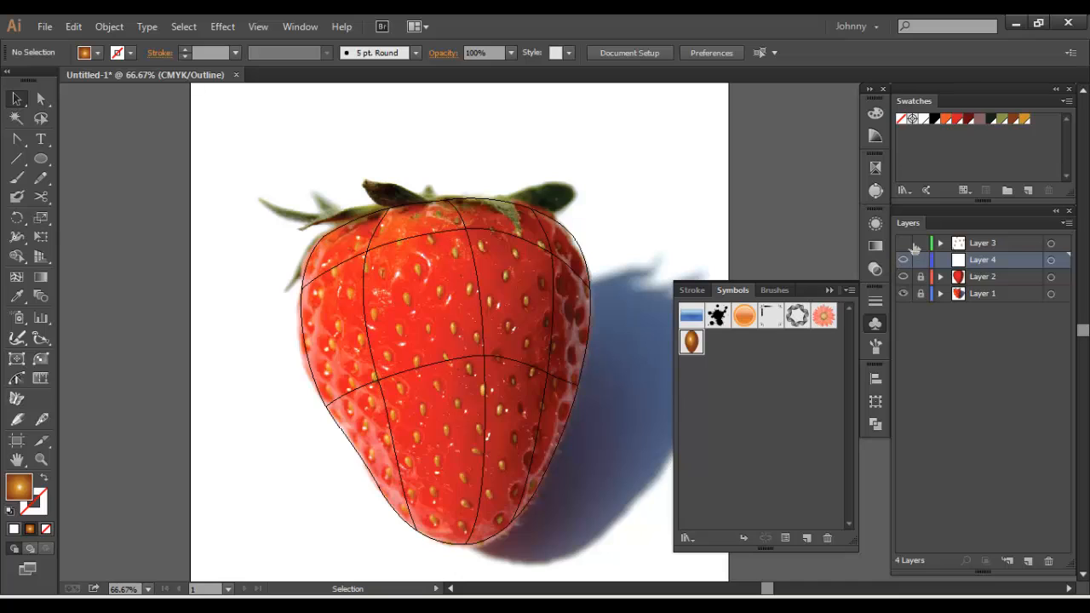
pyautogui.click(904, 244)
pyautogui.click(452, 327)
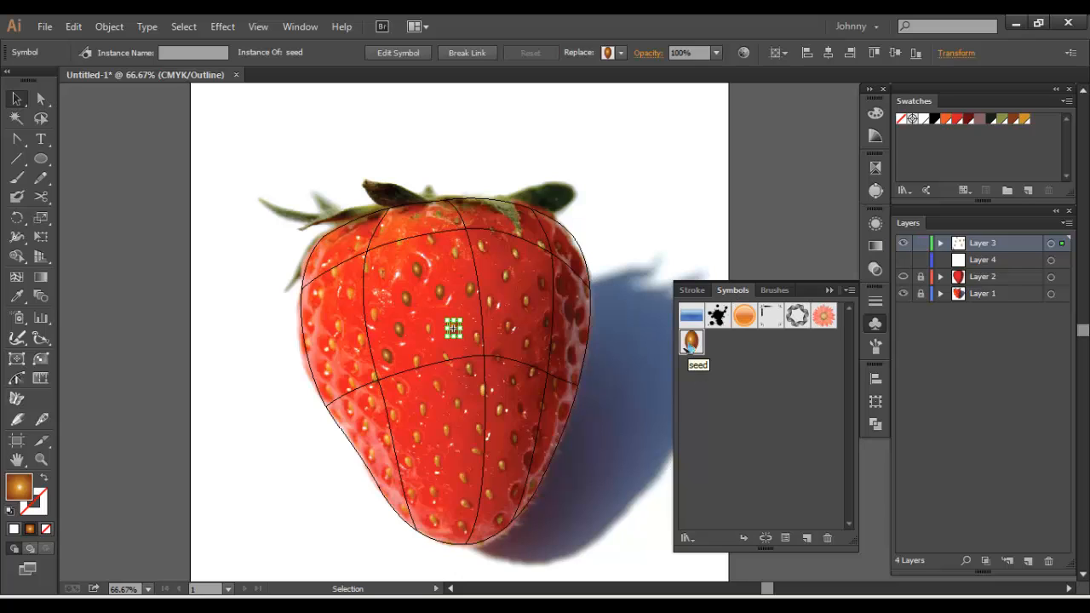
pyautogui.click(827, 538)
pyautogui.click(590, 332)
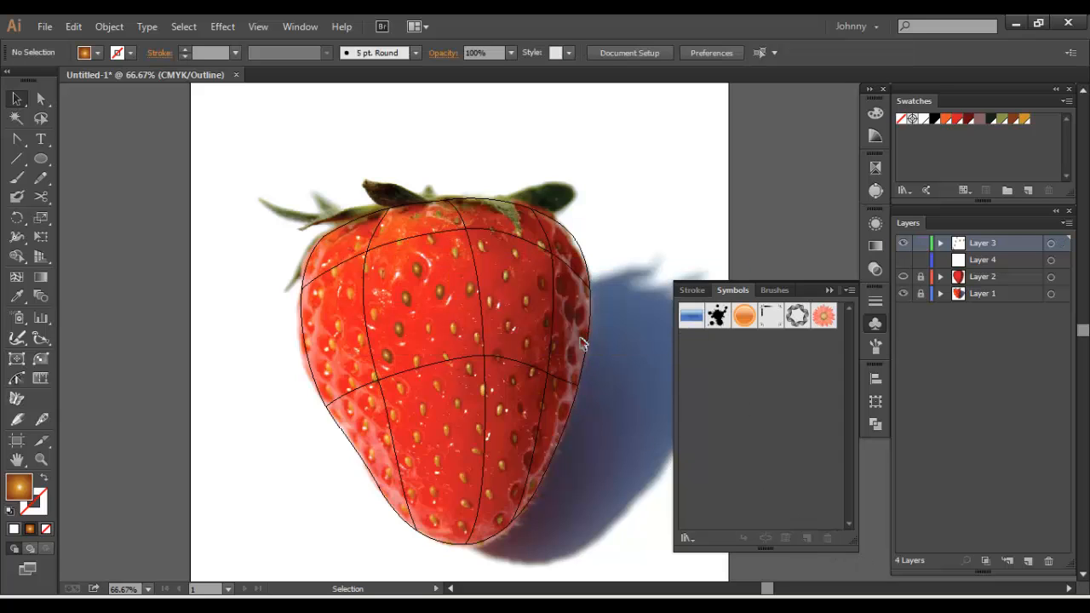
pyautogui.hotkey('ctrl', 'z')
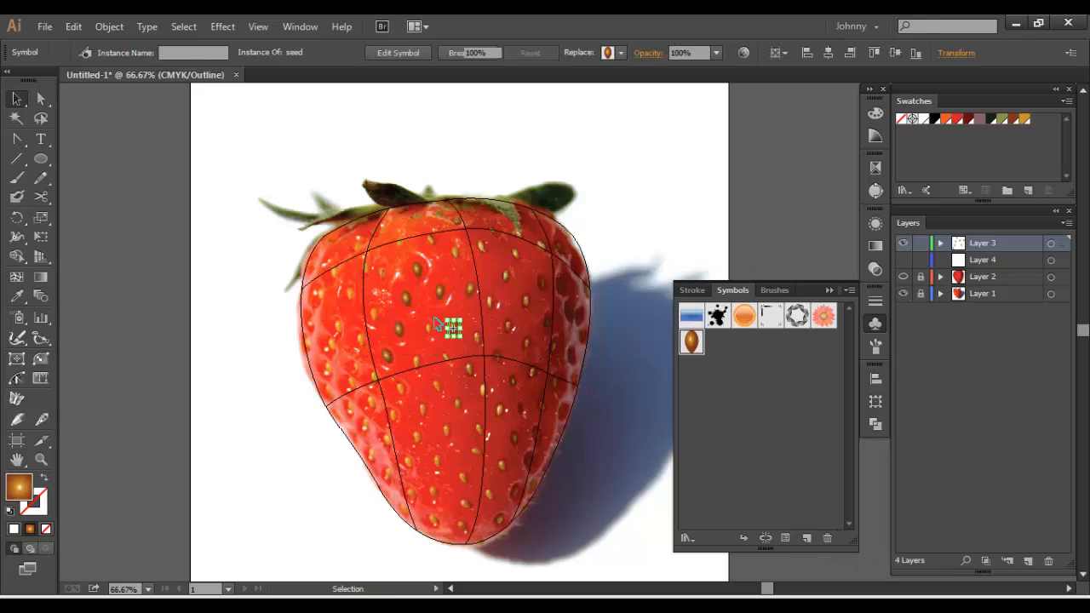
pyautogui.click(435, 326)
pyautogui.click(454, 330)
pyautogui.moveTo(454, 333); pyautogui.dragTo(721, 346)
pyautogui.click(513, 256)
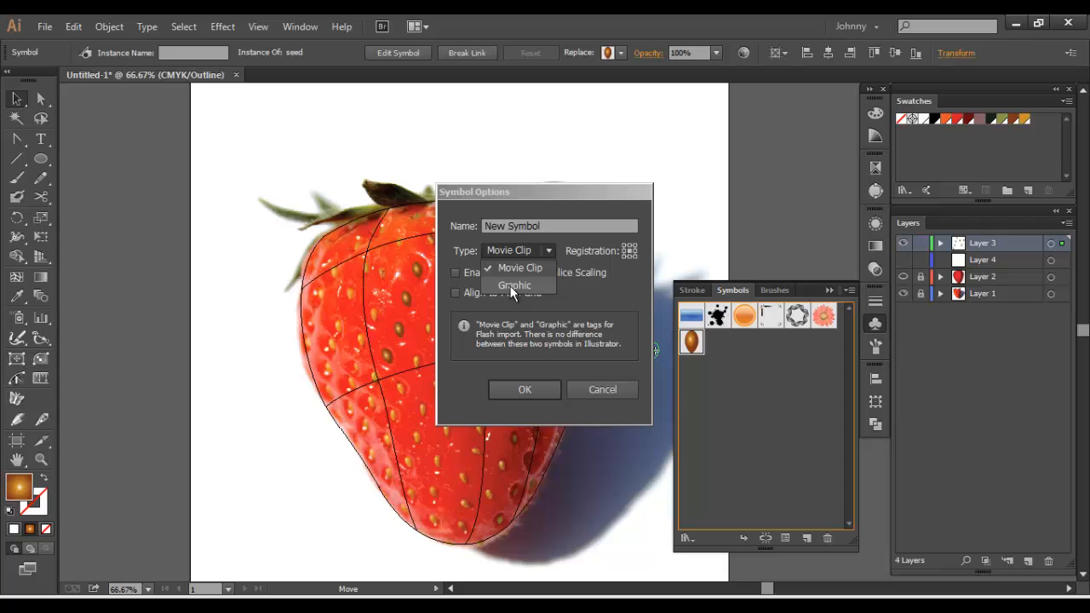
pyautogui.click(509, 285)
pyautogui.write('seed')
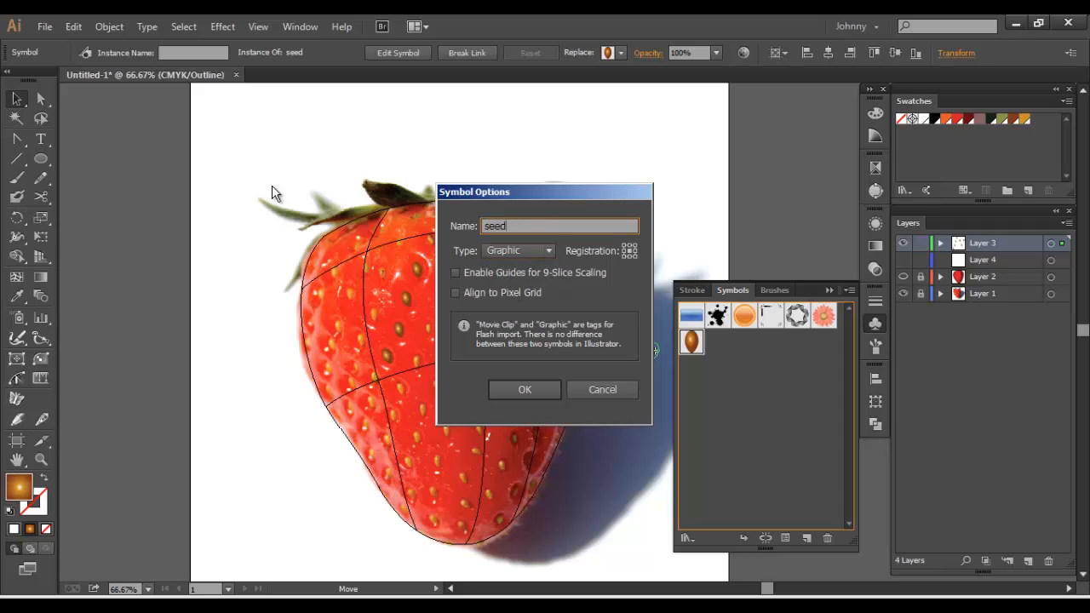
pyautogui.click(618, 389)
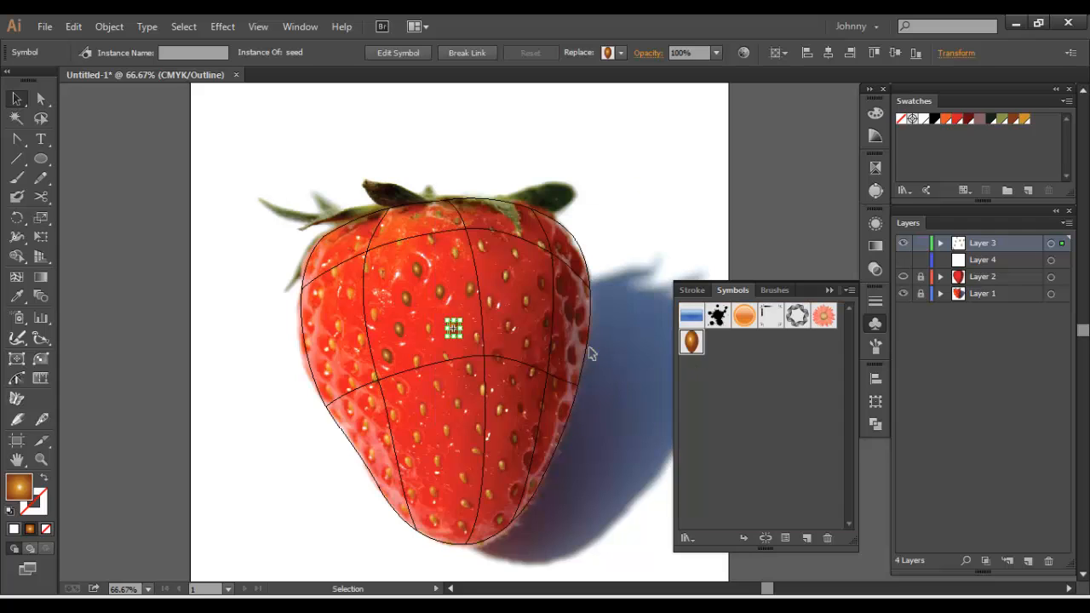
# Hide Layer 3 with the hand-placed seeds, and make Layer 4 visible and active
pyautogui.click(440, 292)
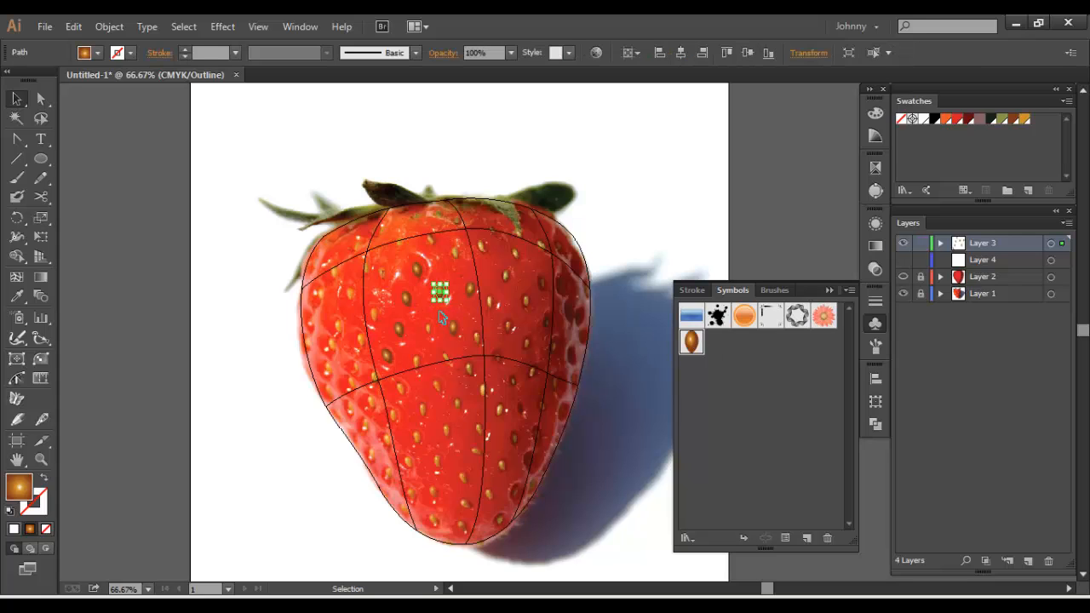
pyautogui.click(903, 244)
pyautogui.click(965, 261)
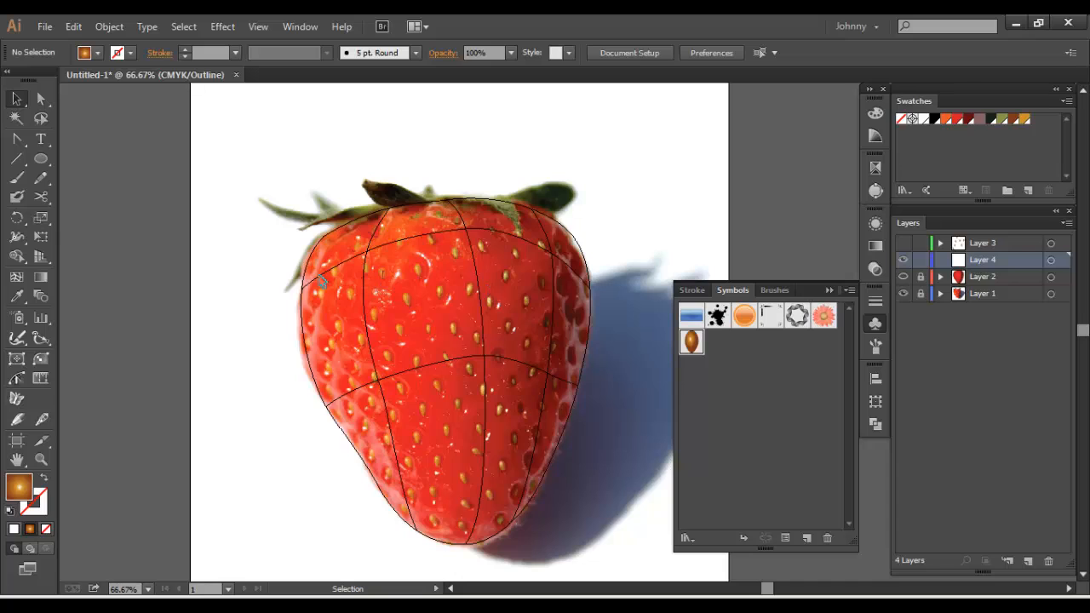
# Configure the Symbol Sprayer with both Spin and Style set to Average
pyautogui.click(17, 320)
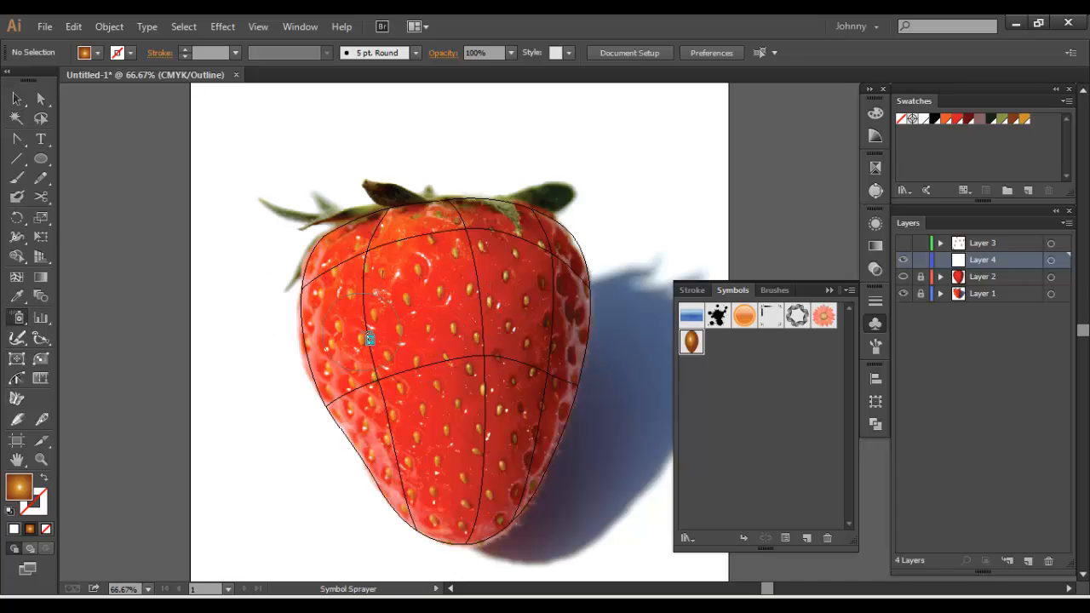
pyautogui.doubleClick(17, 320)
pyautogui.click(343, 392)
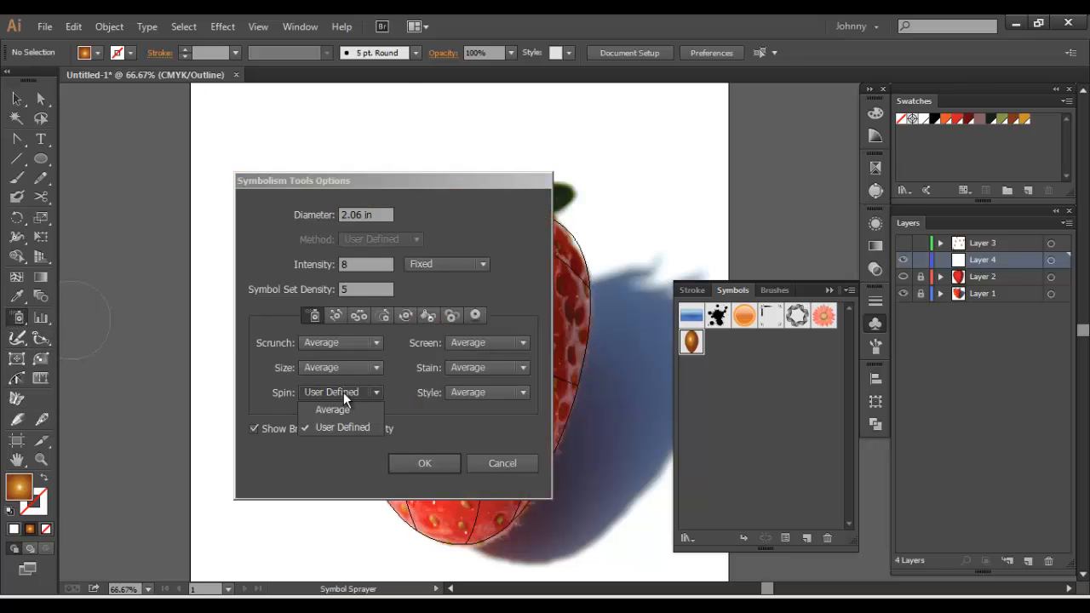
pyautogui.click(341, 410)
pyautogui.click(464, 392)
pyautogui.click(466, 410)
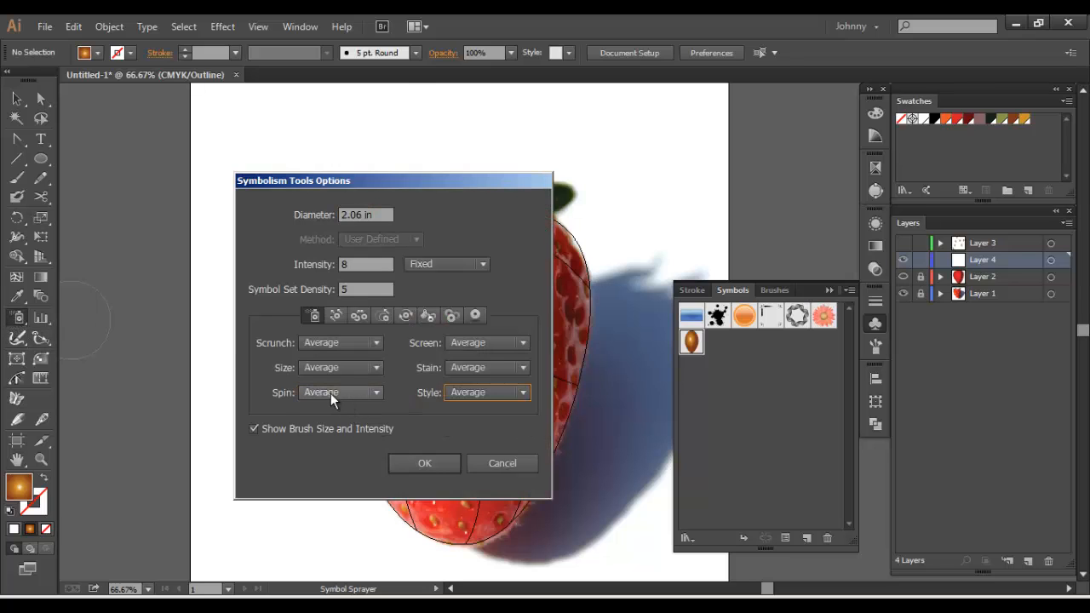
pyautogui.click(424, 462)
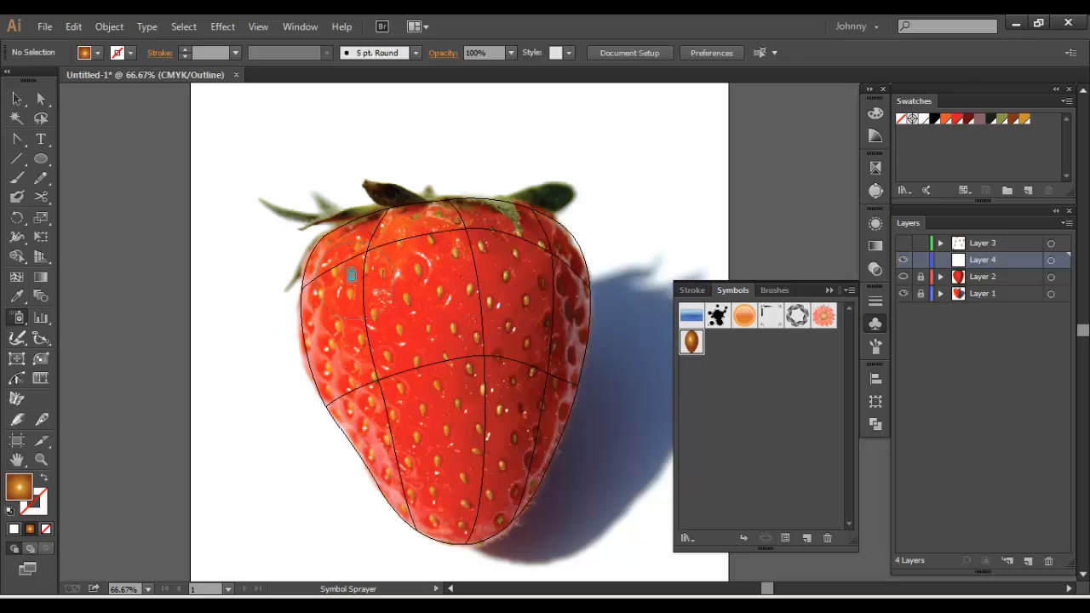
# Undo a trial spray of seeds, and respray the whole strawberry with the symbol set density at 2
pyautogui.moveTo(340, 268)
pyautogui.mouseDown()
pyautogui.moveTo(521, 249)
pyautogui.moveTo(391, 375)
pyautogui.moveTo(485, 314)
pyautogui.moveTo(372, 322)
pyautogui.moveTo(456, 395)
pyautogui.moveTo(395, 430)
pyautogui.moveTo(453, 417)
pyautogui.mouseUp()
pyautogui.hotkey('ctrl', 'z')
pyautogui.doubleClick(17, 316)
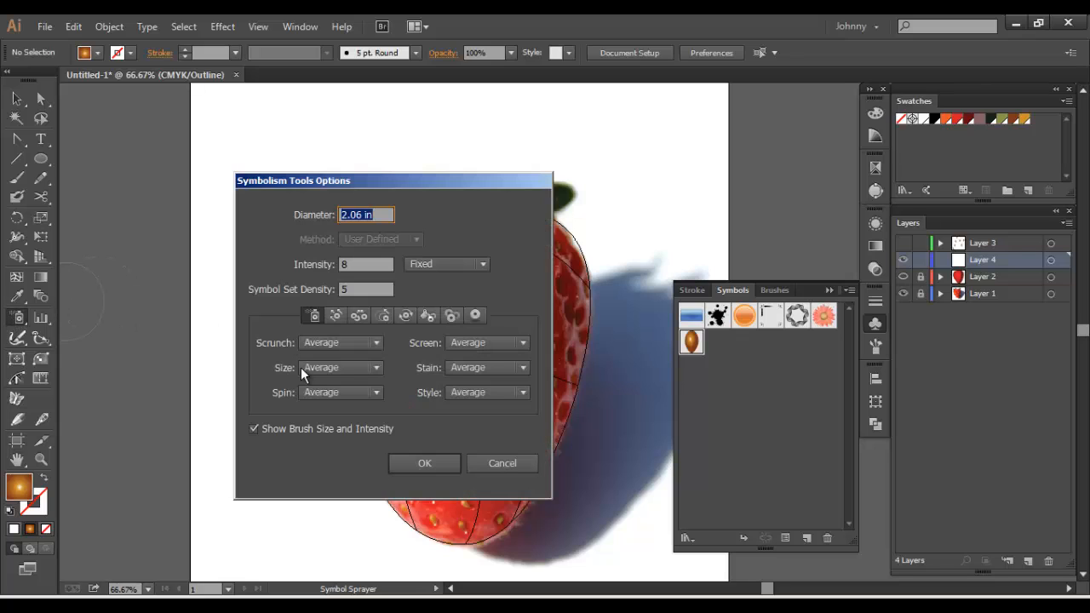
pyautogui.click(361, 289)
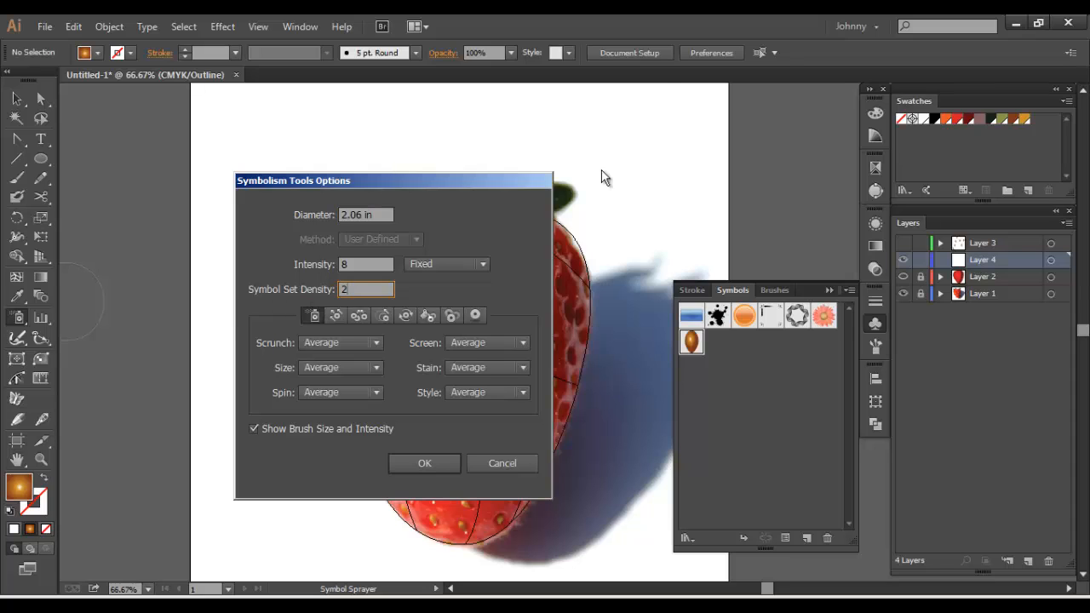
pyautogui.click(424, 463)
pyautogui.moveTo(532, 237)
pyautogui.mouseDown()
pyautogui.moveTo(431, 243)
pyautogui.moveTo(374, 296)
pyautogui.moveTo(410, 343)
pyautogui.moveTo(430, 278)
pyautogui.moveTo(485, 281)
pyautogui.moveTo(544, 334)
pyautogui.moveTo(477, 350)
pyautogui.moveTo(450, 417)
pyautogui.moveTo(463, 502)
pyautogui.moveTo(350, 389)
pyautogui.moveTo(428, 405)
pyautogui.moveTo(464, 374)
pyautogui.moveTo(498, 441)
pyautogui.moveTo(545, 398)
pyautogui.moveTo(566, 329)
pyautogui.moveTo(530, 231)
pyautogui.moveTo(436, 254)
pyautogui.moveTo(317, 327)
pyautogui.mouseUp()
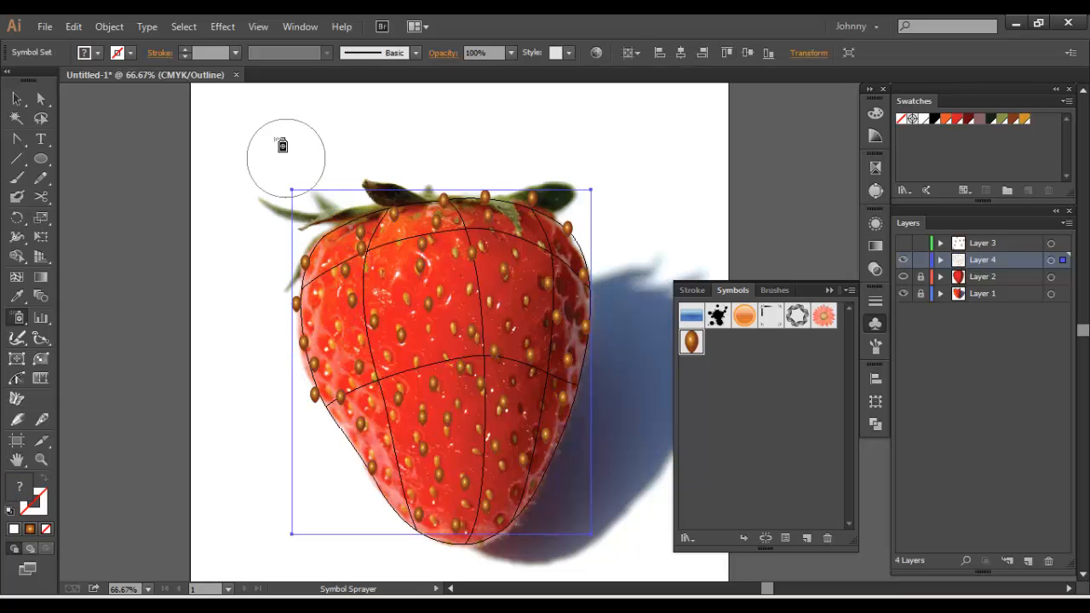
# Rotate the sprayed seeds with the Symbol Spinner, stroking through the middle and both sides of the strawberry
pyautogui.doubleClick(18, 318)
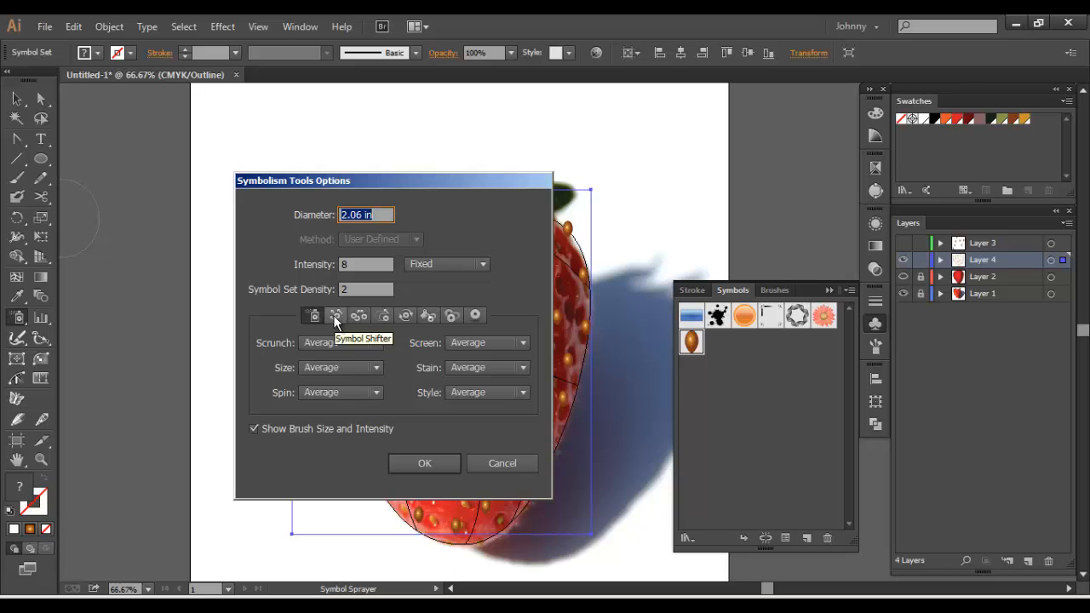
pyautogui.click(418, 316)
pyautogui.click(404, 316)
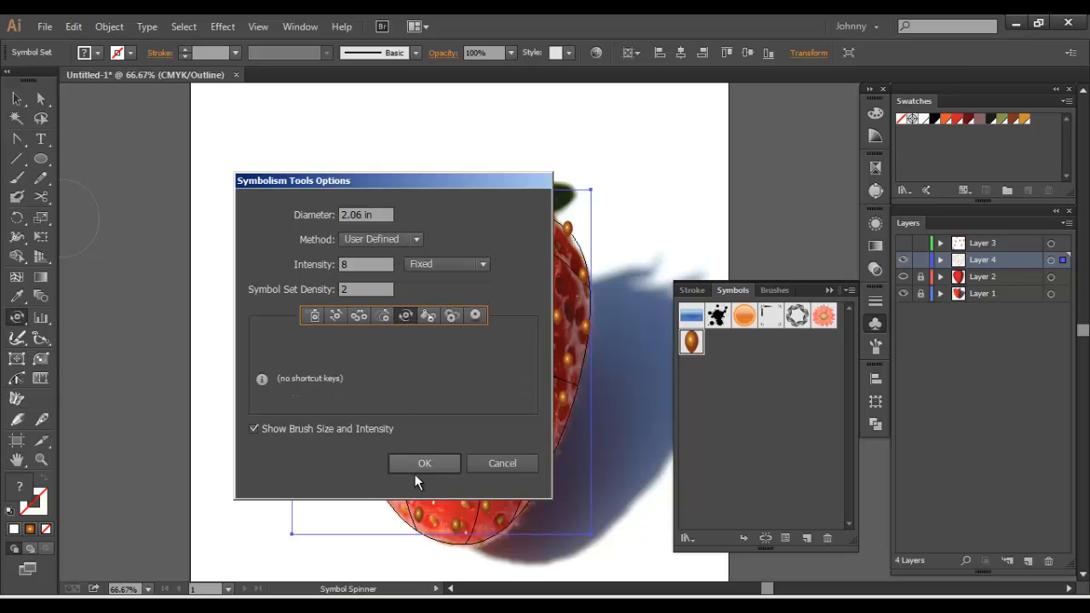
pyautogui.click(422, 466)
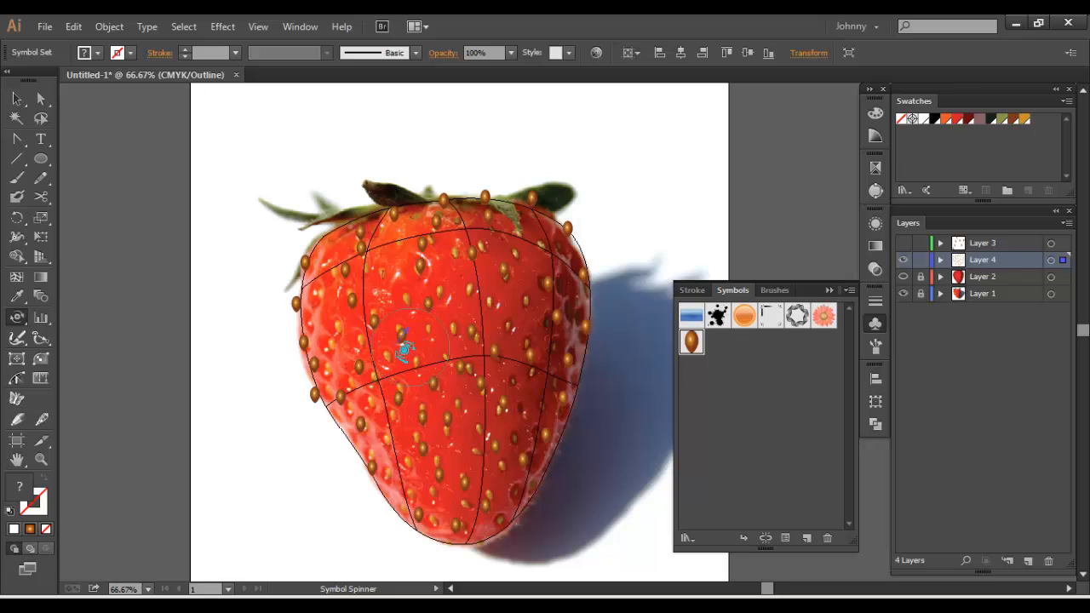
pyautogui.moveTo(370, 324); pyautogui.dragTo(367, 319)
pyautogui.moveTo(459, 502)
pyautogui.mouseDown()
pyautogui.moveTo(486, 450)
pyautogui.moveTo(502, 291)
pyautogui.moveTo(469, 179)
pyautogui.mouseUp()
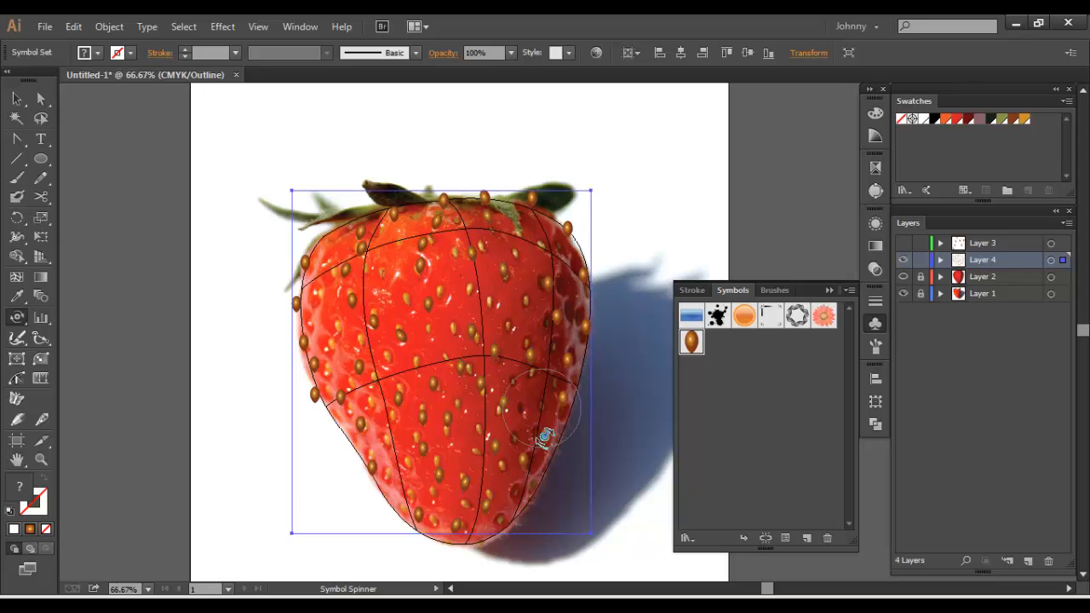
pyautogui.moveTo(547, 438)
pyautogui.mouseDown()
pyautogui.moveTo(535, 465)
pyautogui.moveTo(565, 330)
pyautogui.moveTo(562, 256)
pyautogui.moveTo(545, 213)
pyautogui.moveTo(460, 159)
pyautogui.mouseUp()
pyautogui.moveTo(379, 485)
pyautogui.mouseDown()
pyautogui.moveTo(410, 503)
pyautogui.moveTo(371, 459)
pyautogui.moveTo(318, 332)
pyautogui.moveTo(329, 251)
pyautogui.moveTo(355, 219)
pyautogui.moveTo(351, 191)
pyautogui.mouseUp()
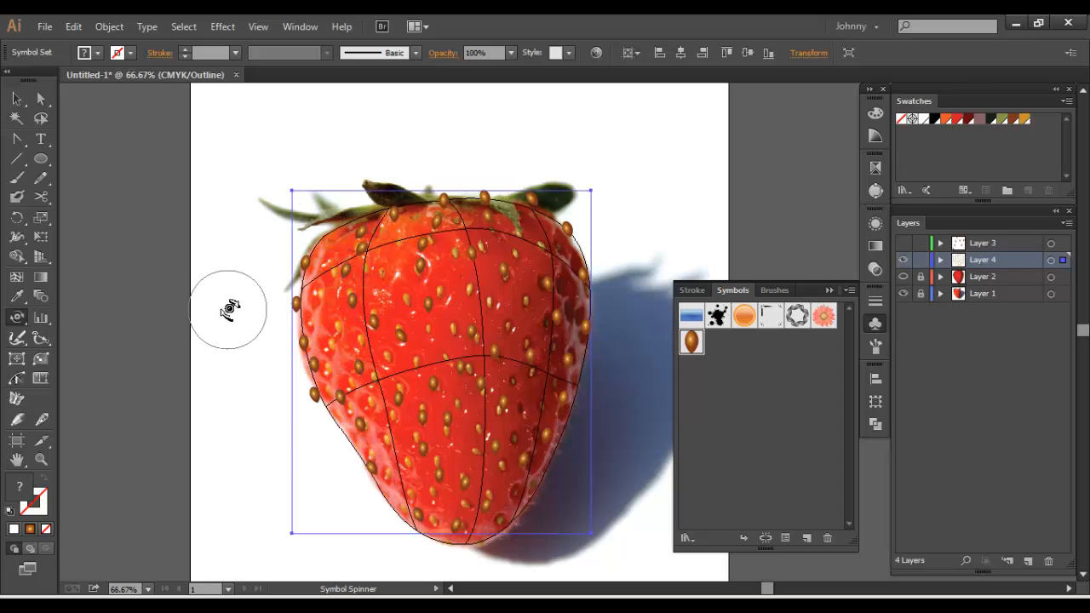
# Try the Symbol Sizer on the seeds in the lower part of the strawberry, and undo the change
pyautogui.click(17, 318)
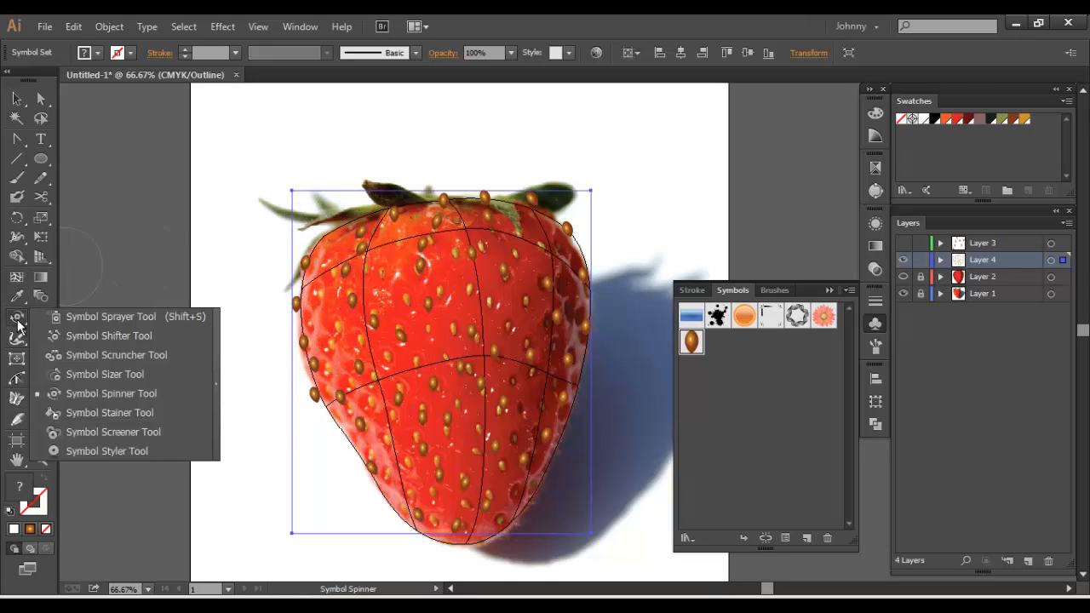
pyautogui.click(86, 375)
pyautogui.moveTo(491, 499)
pyautogui.mouseDown()
pyautogui.moveTo(426, 497)
pyautogui.moveTo(354, 447)
pyautogui.moveTo(373, 442)
pyautogui.moveTo(368, 468)
pyautogui.mouseUp()
pyautogui.hotkey('ctrl', 'z')
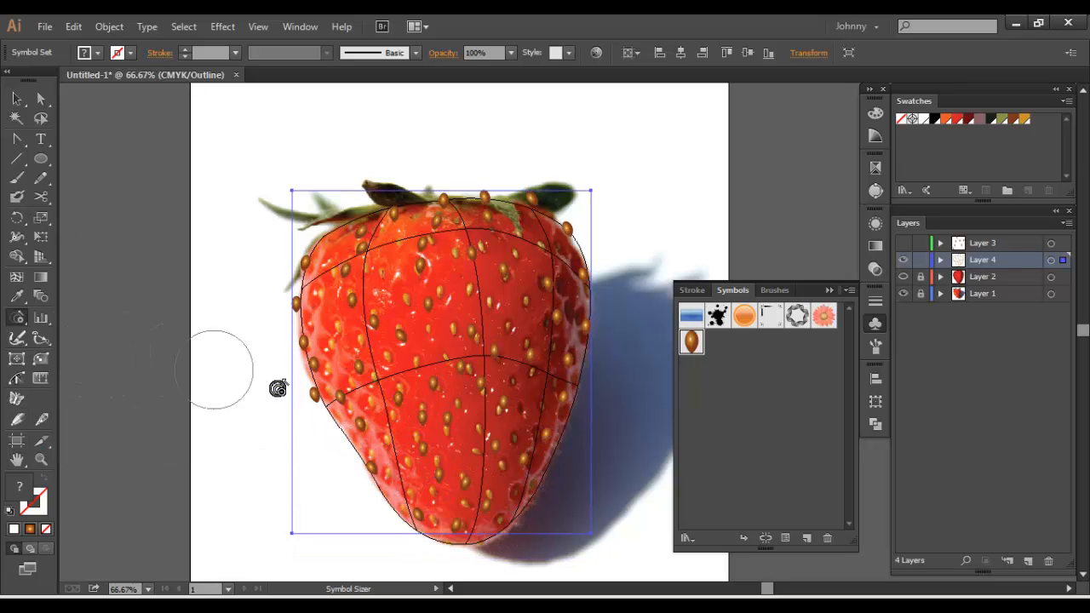
# Pull the sprayed seeds closer together with the Symbol Scruncher across the lower half of the strawberry
pyautogui.click(10, 320)
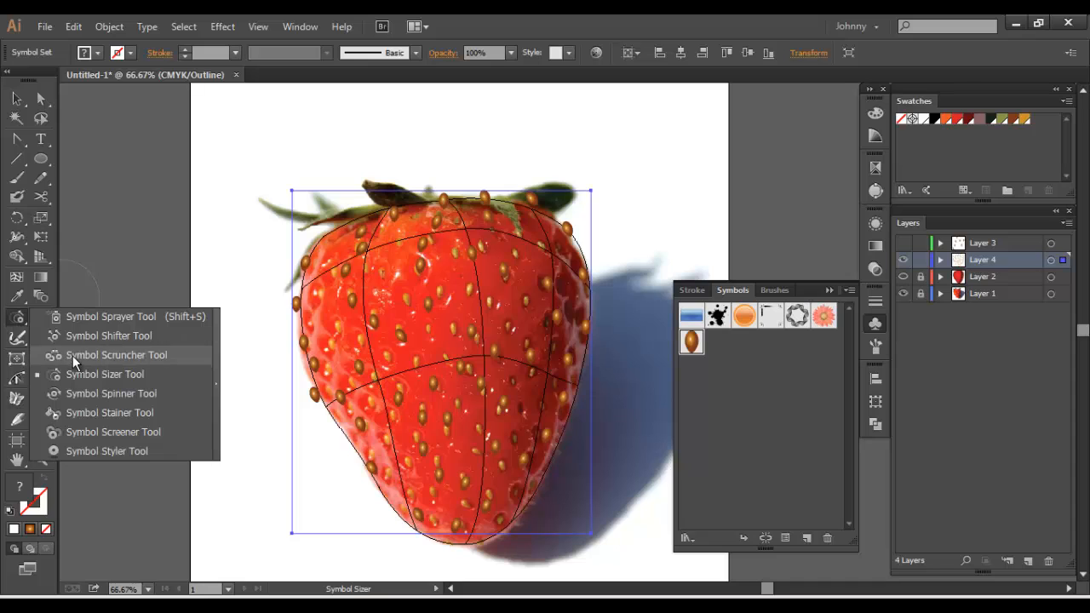
pyautogui.click(116, 354)
pyautogui.moveTo(377, 479)
pyautogui.mouseDown()
pyautogui.moveTo(377, 448)
pyautogui.moveTo(408, 492)
pyautogui.moveTo(460, 523)
pyautogui.mouseUp()
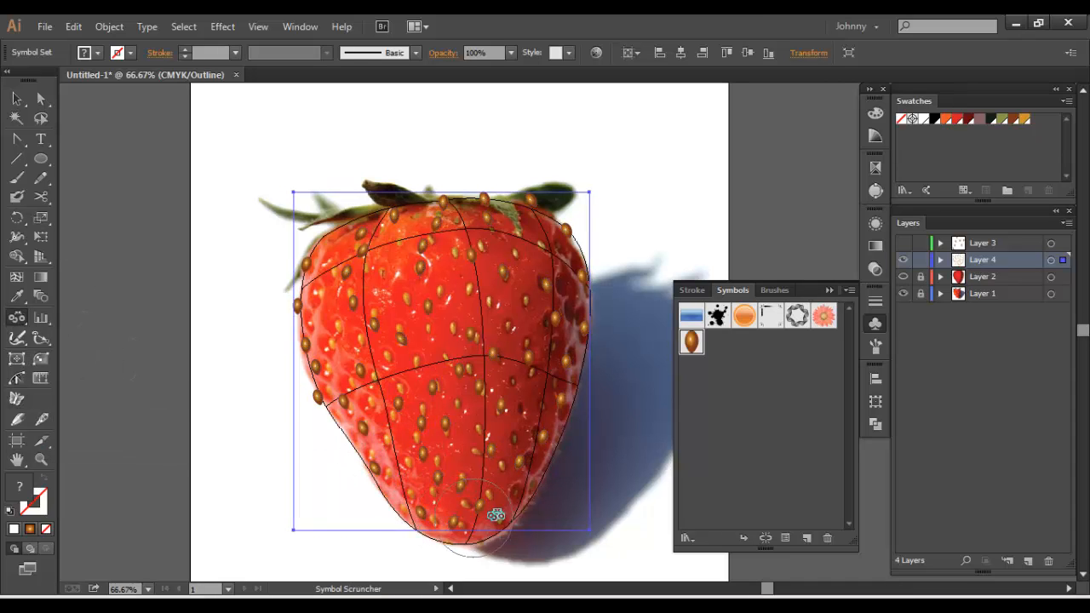
pyautogui.click(519, 458)
pyautogui.click(445, 431)
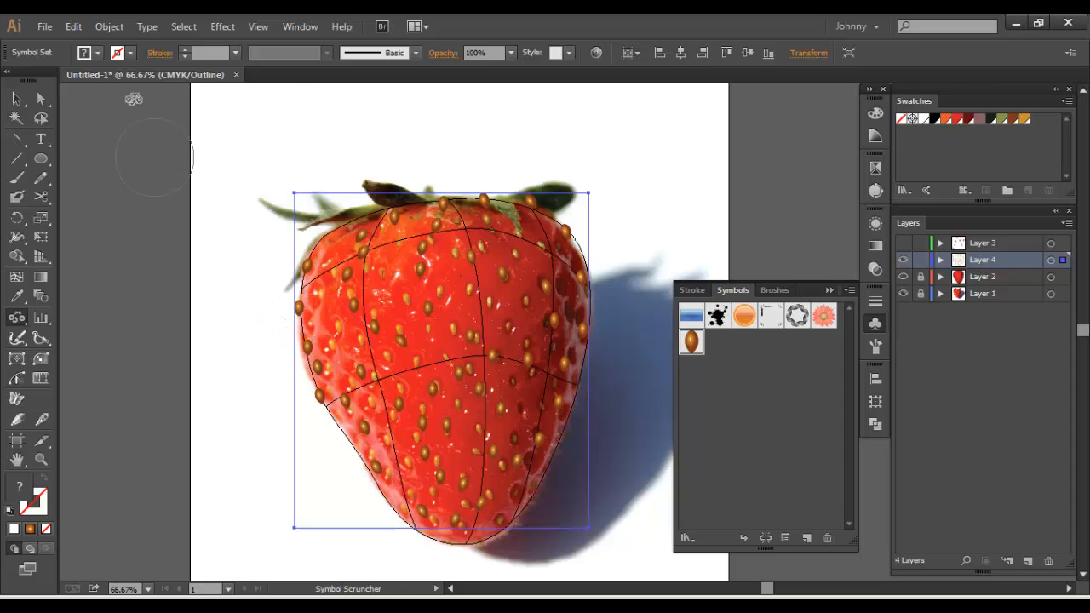
# Hide the photo on Layer 1 and switch the document to preview so the coloured mesh shows under the seeds
pyautogui.click(904, 293)
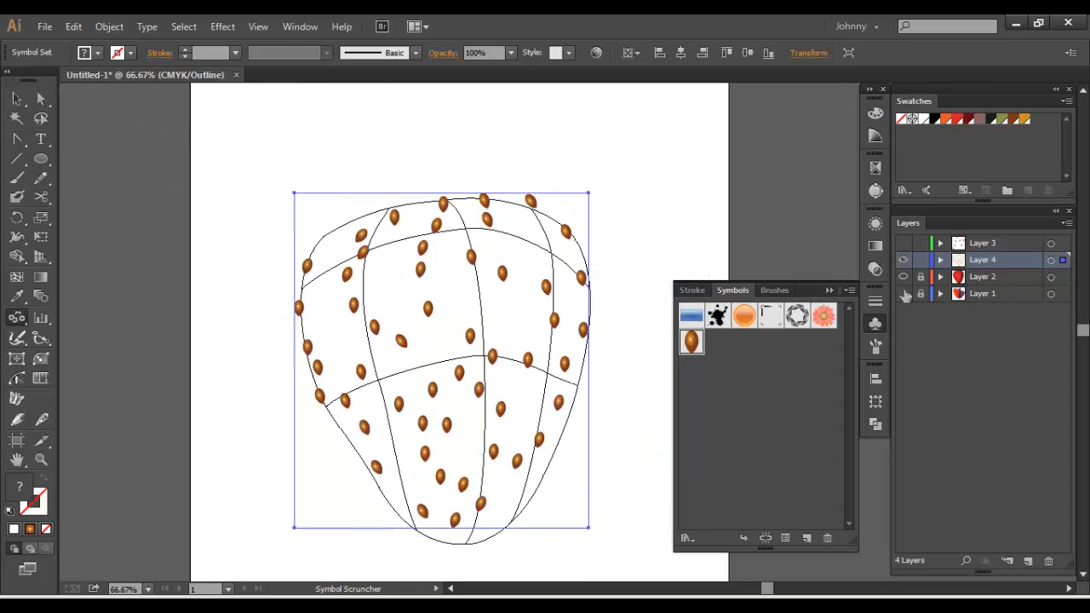
pyautogui.click(904, 277)
pyautogui.click(903, 277)
pyautogui.hotkey('ctrl', 'y')
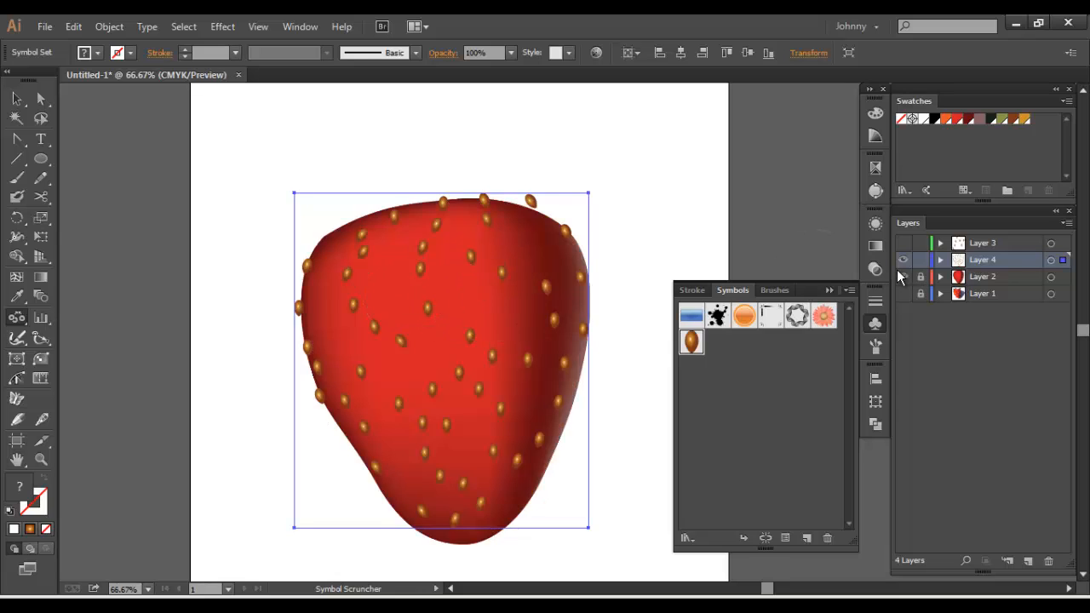
pyautogui.click(17, 99)
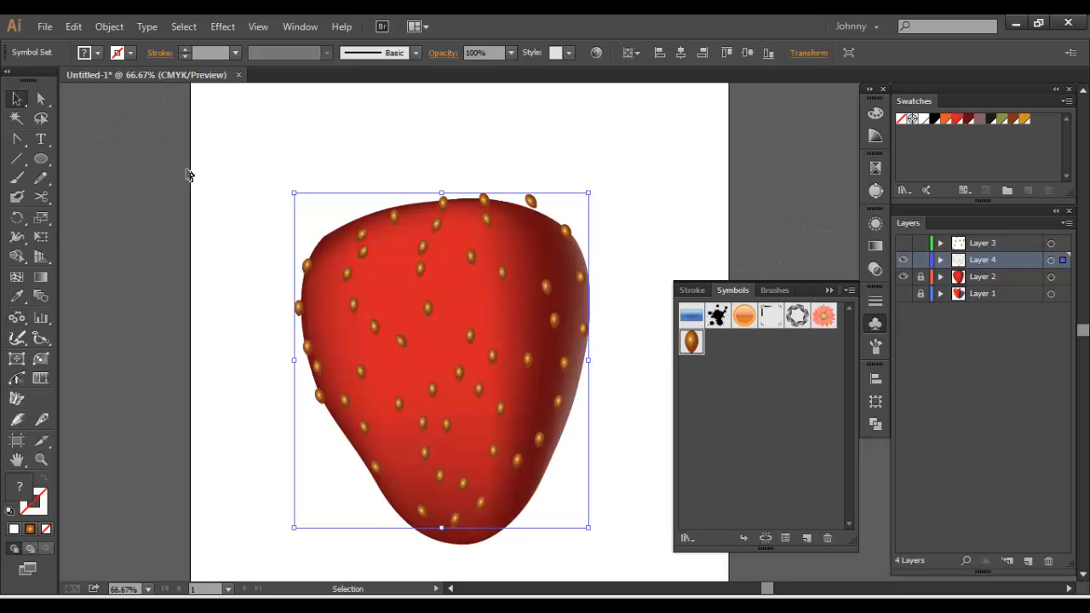
pyautogui.doubleClick(425, 272)
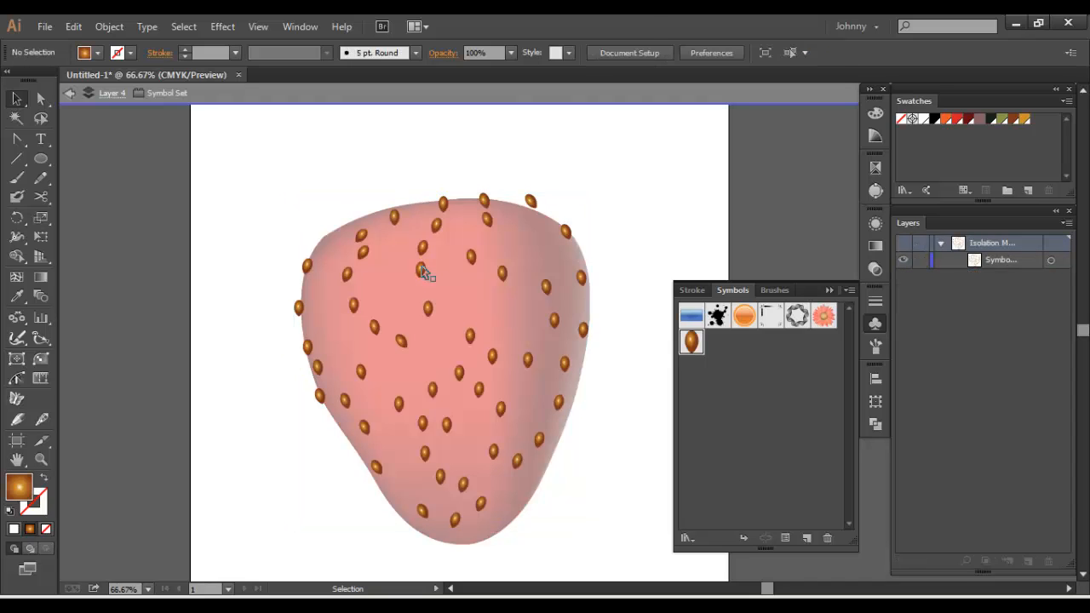
pyautogui.click(204, 135)
pyautogui.click(71, 94)
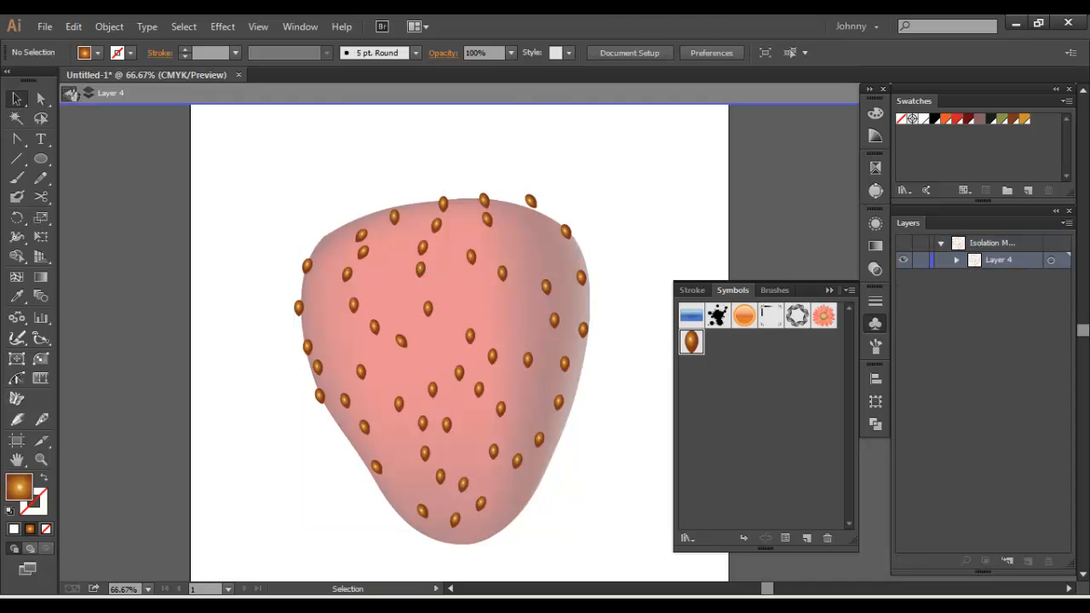
# Expand the seed symbol set with Object and Fill enabled, and ungroup it into separate seeds
pyautogui.click(364, 262)
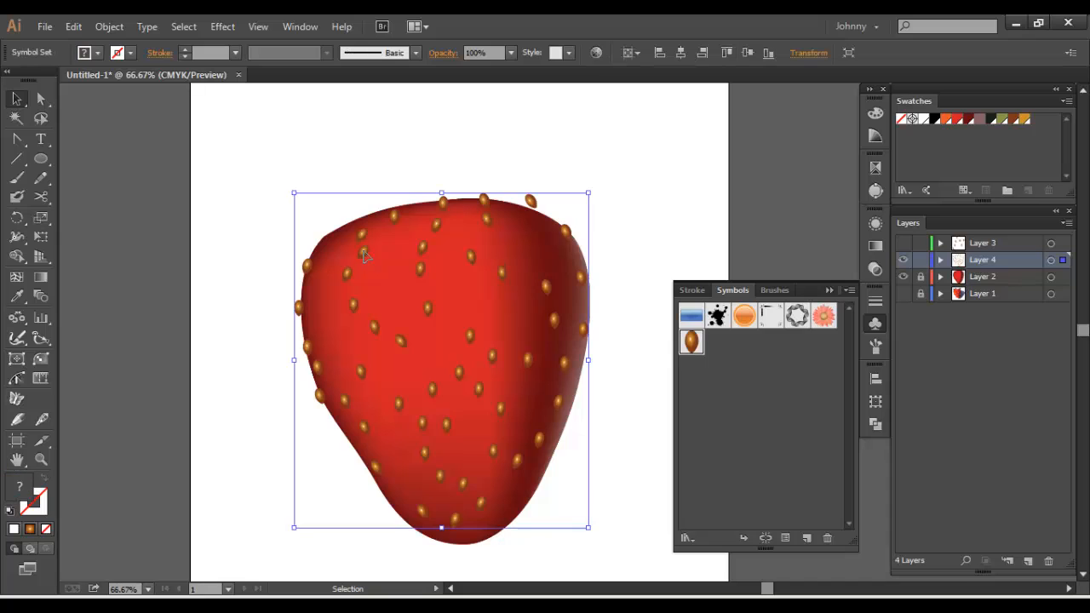
pyautogui.click(109, 26)
pyautogui.click(156, 186)
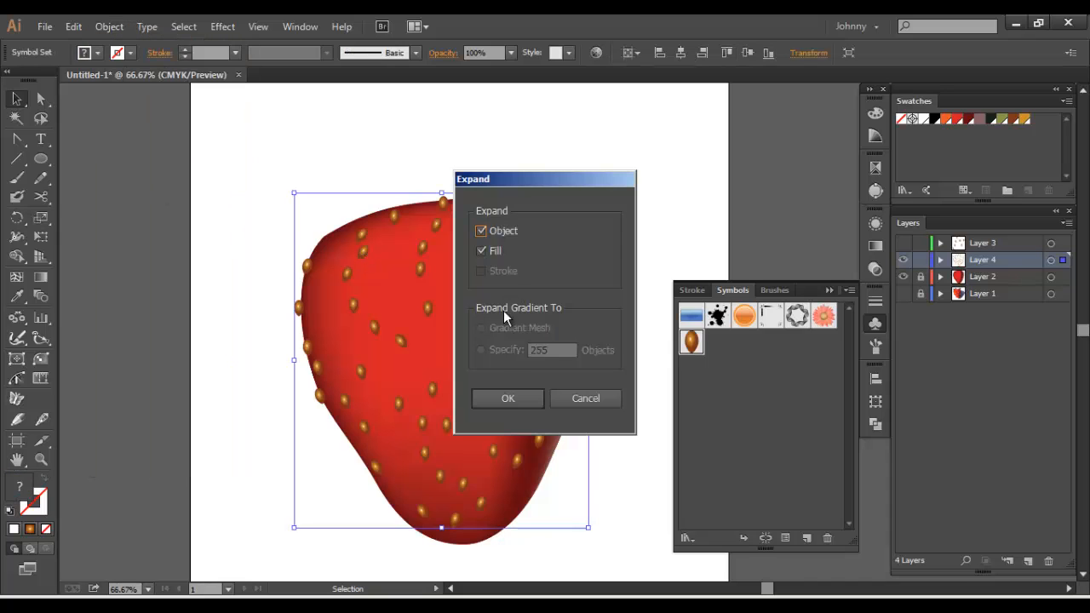
pyautogui.click(502, 395)
pyautogui.hotkey('ctrl', 'shift', 'g')
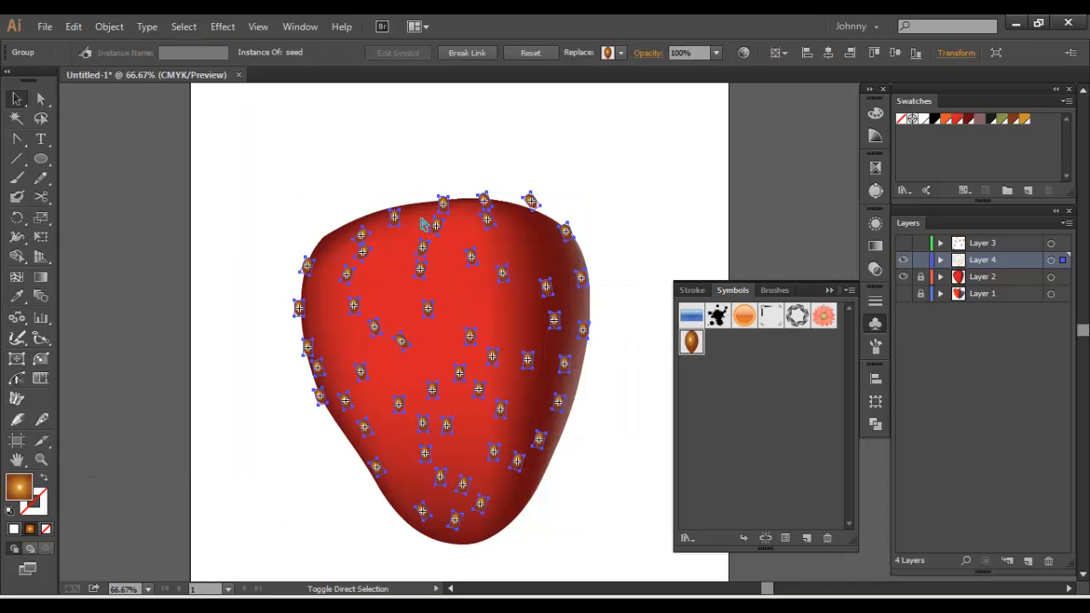
# Move four crowded seeds in the upper-left part of the strawberry apart to space them evenly
pyautogui.click(421, 270)
pyautogui.moveTo(421, 271); pyautogui.dragTo(395, 287)
pyautogui.moveTo(423, 249); pyautogui.dragTo(414, 254)
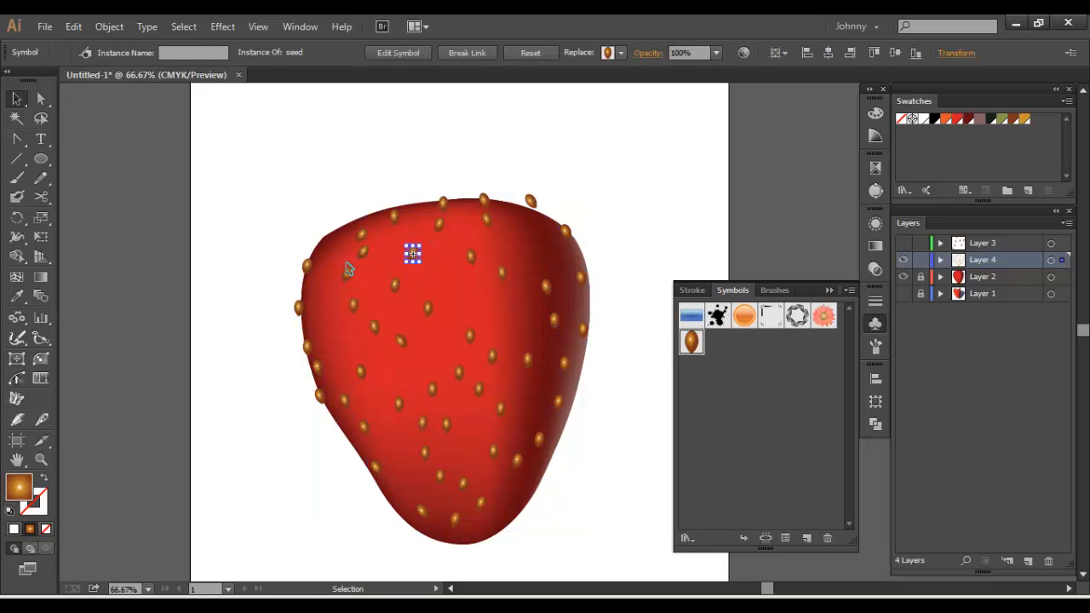
pyautogui.moveTo(346, 274); pyautogui.dragTo(330, 286)
pyautogui.moveTo(365, 254); pyautogui.dragTo(375, 266)
# Reposition seeds in the centre, lower part and right side of the strawberry to fill gaps and even out the spacing
pyautogui.moveTo(400, 341); pyautogui.dragTo(402, 361)
pyautogui.moveTo(426, 453); pyautogui.dragTo(403, 459)
pyautogui.moveTo(447, 424); pyautogui.dragTo(452, 433)
pyautogui.moveTo(513, 457); pyautogui.dragTo(518, 467)
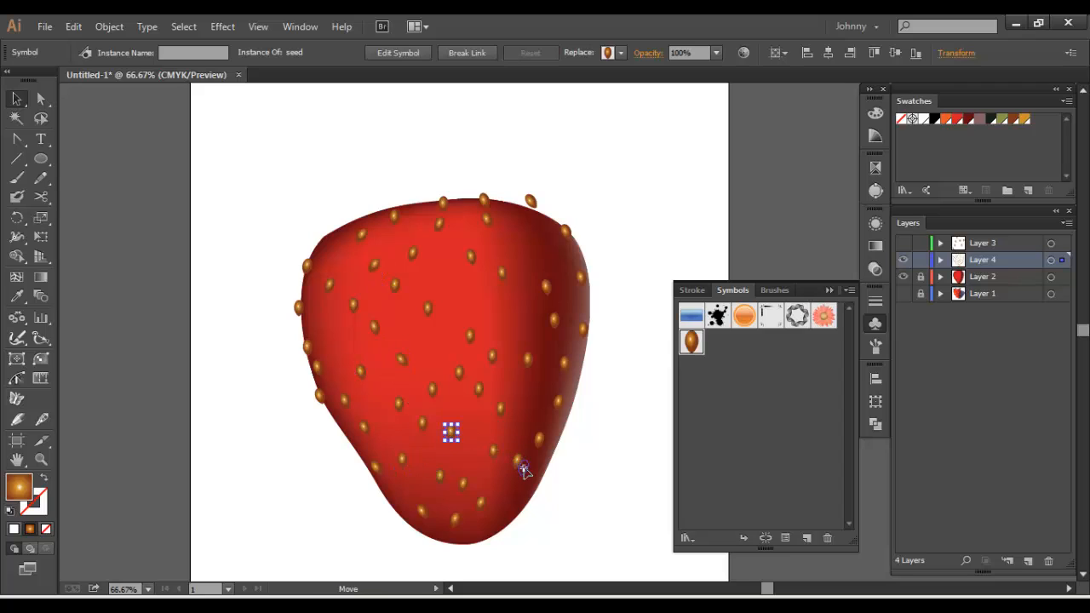
pyautogui.moveTo(486, 506); pyautogui.dragTo(496, 511)
pyautogui.moveTo(559, 401)
pyautogui.mouseDown()
pyautogui.moveTo(523, 388)
pyautogui.moveTo(538, 395)
pyautogui.mouseUp()
pyautogui.moveTo(558, 323); pyautogui.dragTo(559, 259)
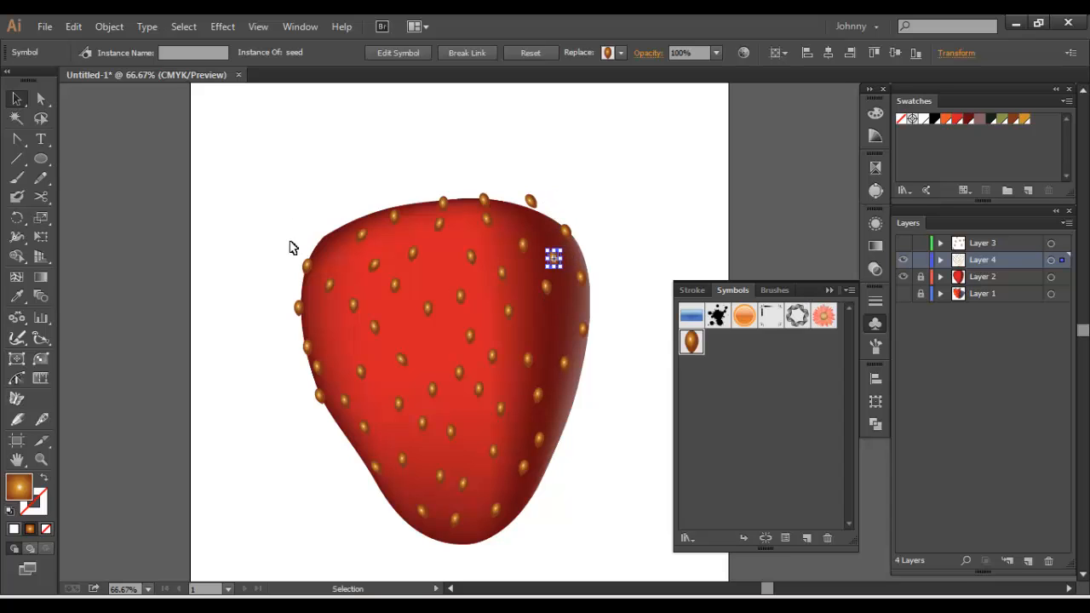
# Delete one crowded seed on the strawberry's left edge, and move the other overhanging left-edge seeds inside the outline
pyautogui.moveTo(320, 373); pyautogui.dragTo(245, 393)
pyautogui.press('Delete')
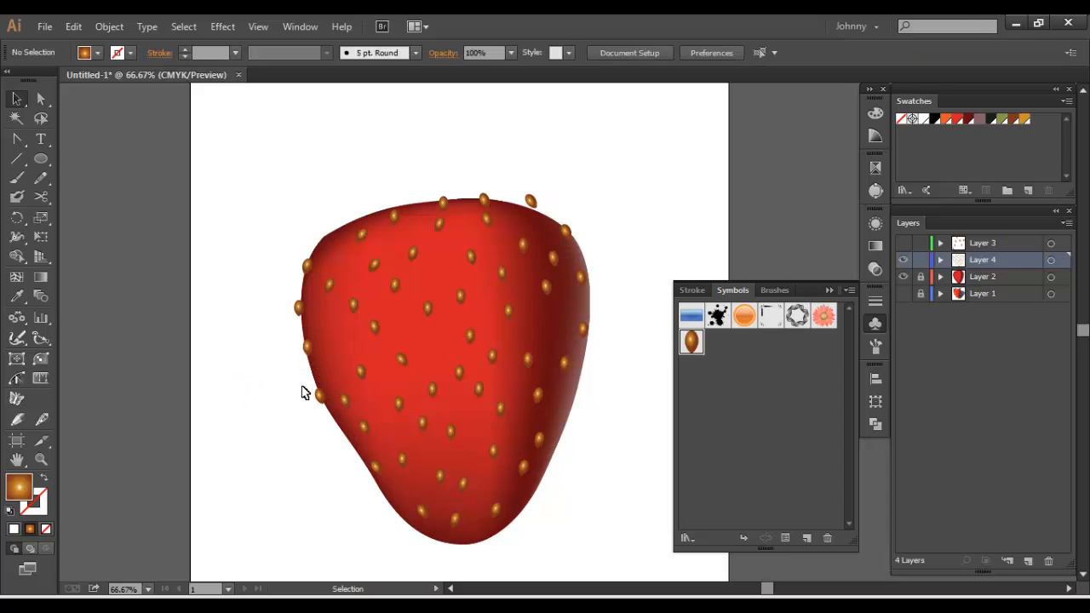
pyautogui.click(323, 401)
pyautogui.moveTo(320, 396); pyautogui.dragTo(335, 347)
pyautogui.moveTo(289, 310); pyautogui.dragTo(314, 320)
pyautogui.moveTo(314, 266); pyautogui.dragTo(341, 260)
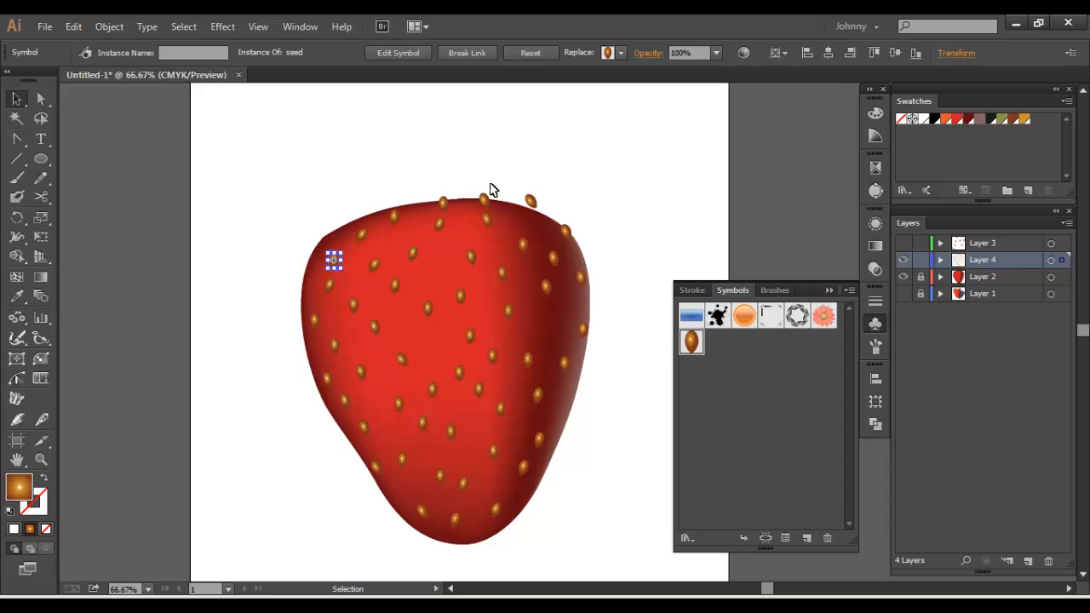
# Delete the two seeds overhanging the strawberry's top edge, and move the two overhanging upper-right seeds inside the outline
pyautogui.moveTo(483, 200); pyautogui.dragTo(463, 175)
pyautogui.press('Delete')
pyautogui.press('Delete')
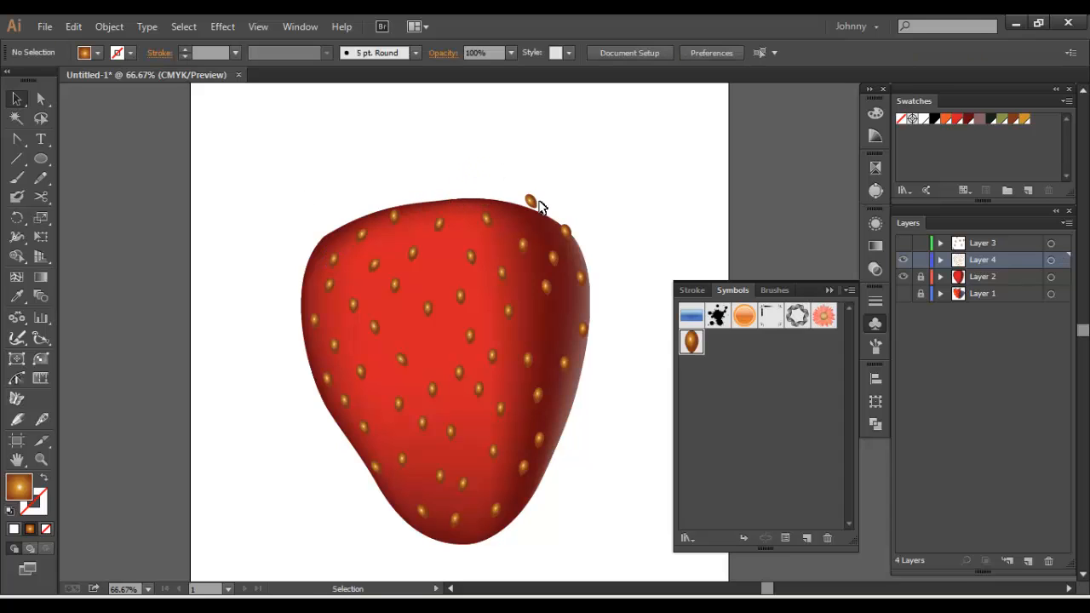
pyautogui.moveTo(531, 203); pyautogui.dragTo(556, 236)
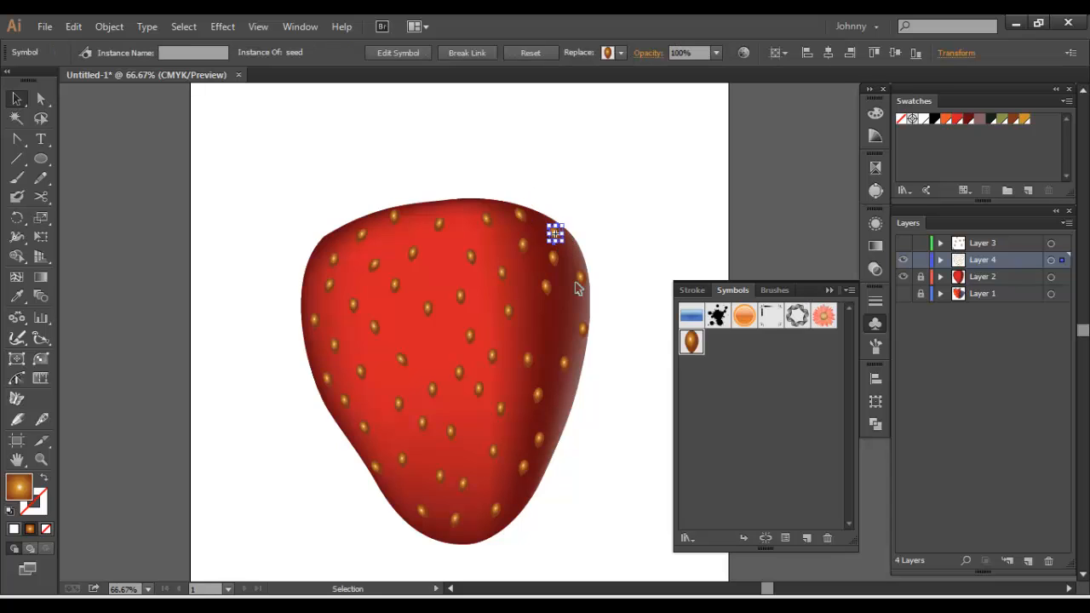
# Nudge two lower-right seeds outward and shift one centre seed up and to the left to even out the spacing
pyautogui.moveTo(539, 403); pyautogui.dragTo(547, 421)
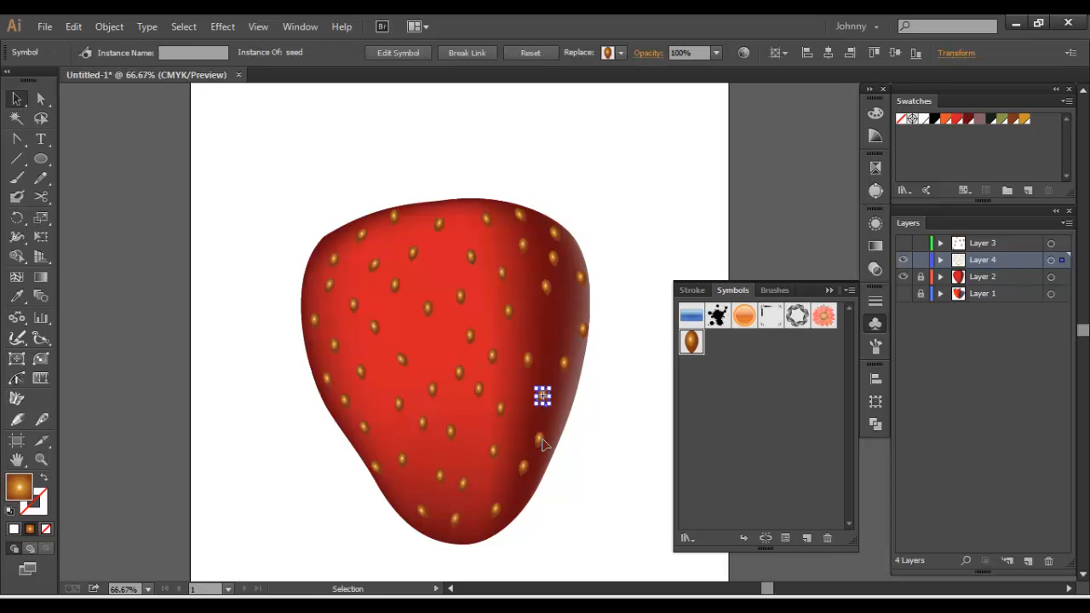
pyautogui.click(541, 441)
pyautogui.click(312, 425)
pyautogui.click(406, 365)
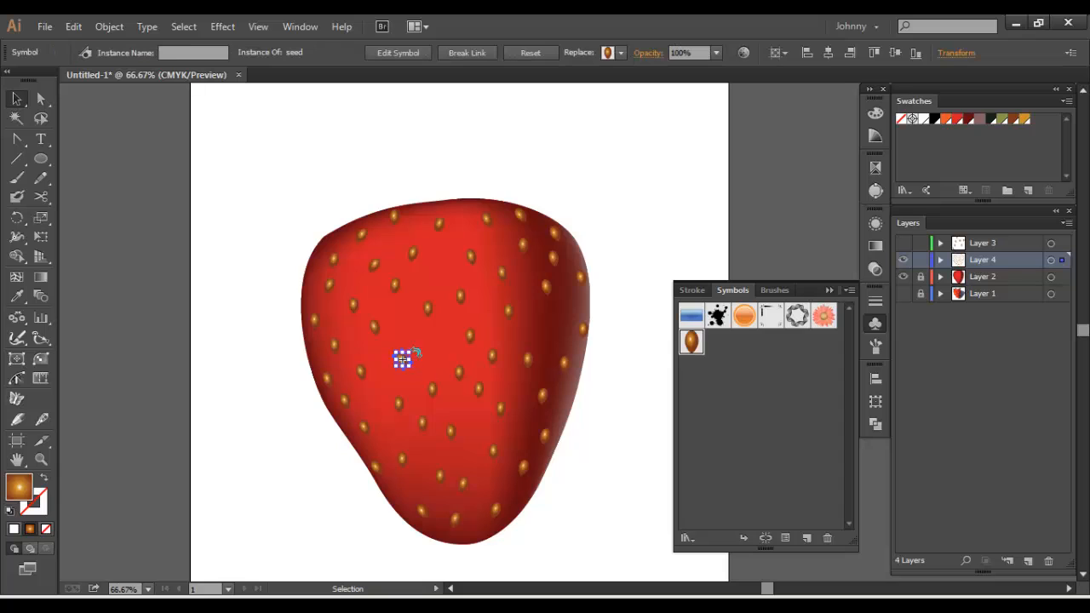
pyautogui.moveTo(416, 346); pyautogui.dragTo(444, 354)
pyautogui.click(224, 314)
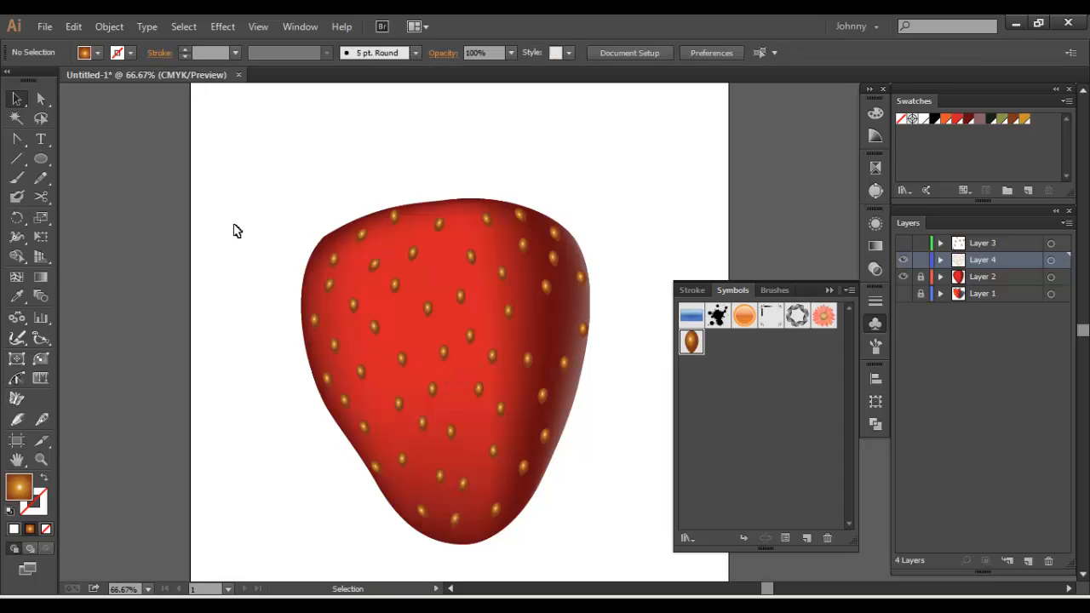
pyautogui.moveTo(234, 268); pyautogui.dragTo(260, 220)
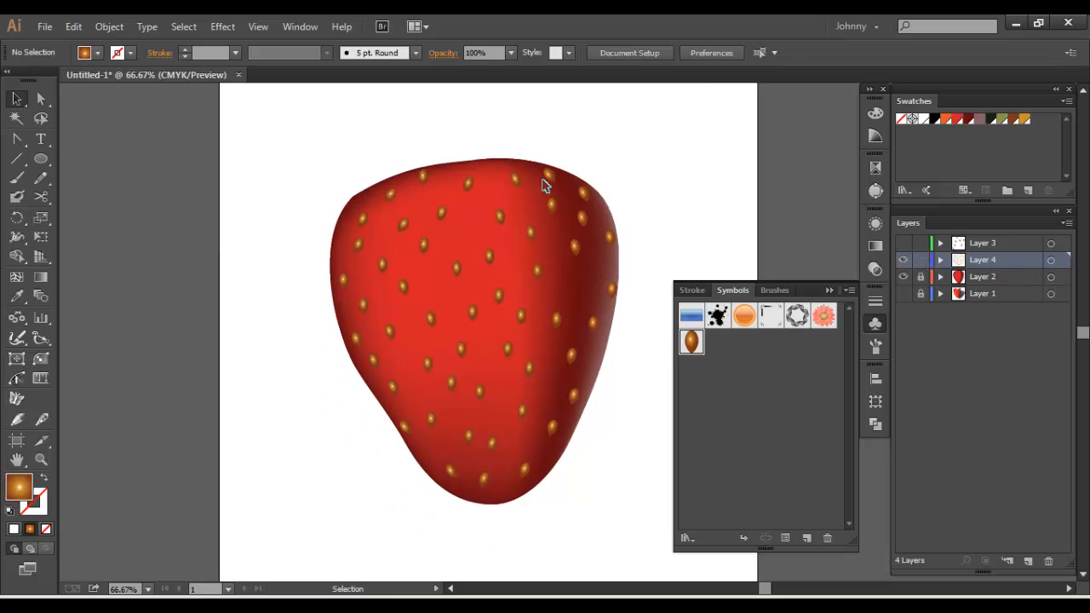
pyautogui.moveTo(548, 181); pyautogui.dragTo(528, 201)
pyautogui.click(876, 321)
pyautogui.click(876, 320)
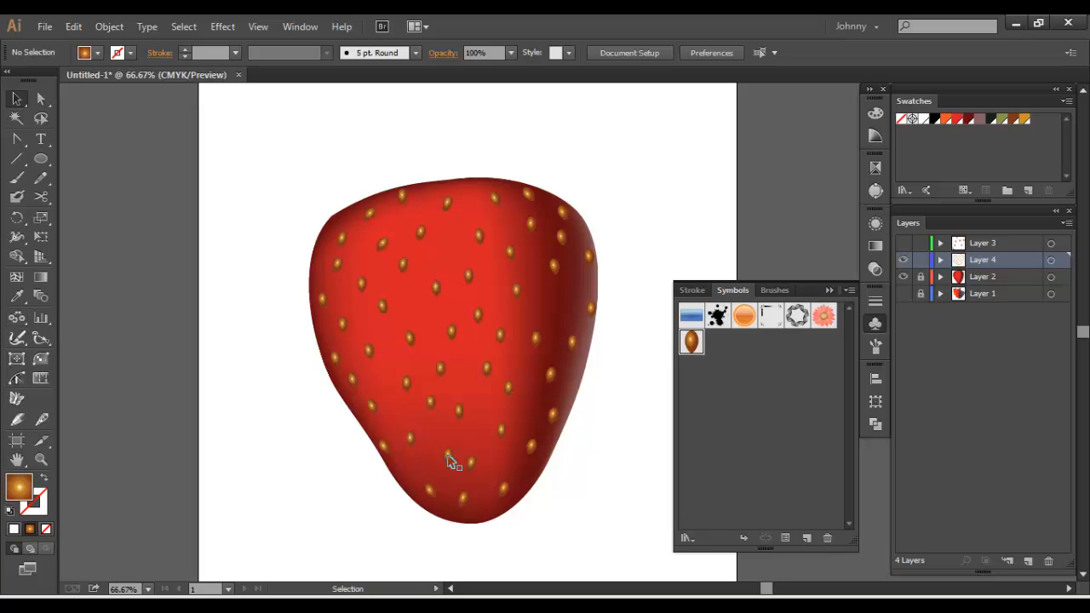
pyautogui.click(16, 316)
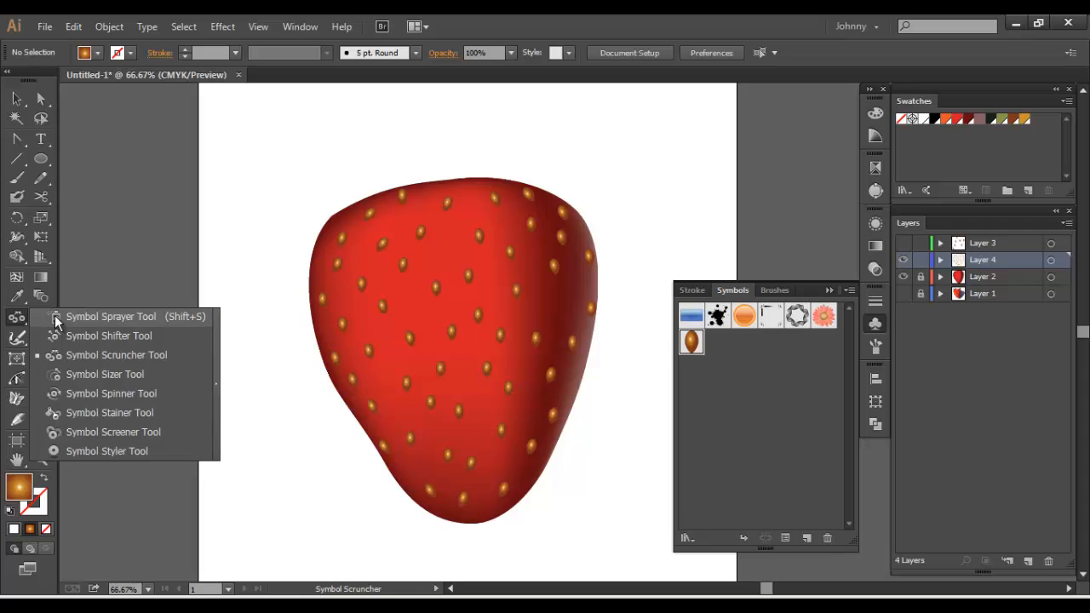
pyautogui.click(55, 318)
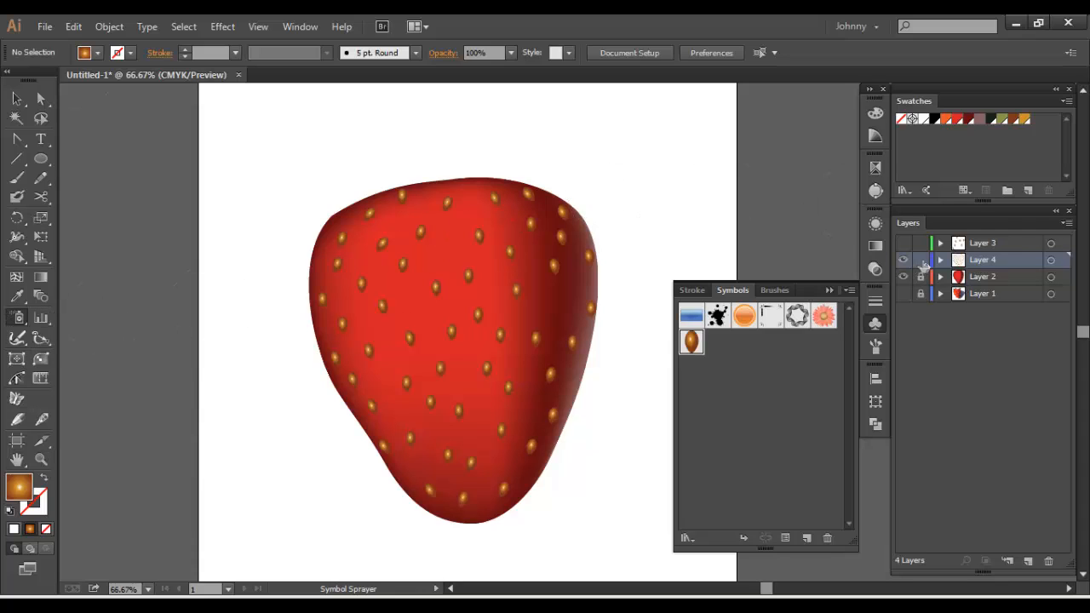
# Lock Layer 4, hide Layer 4 and Layer 2, and show the strawberry photo on Layer 1
pyautogui.click(904, 293)
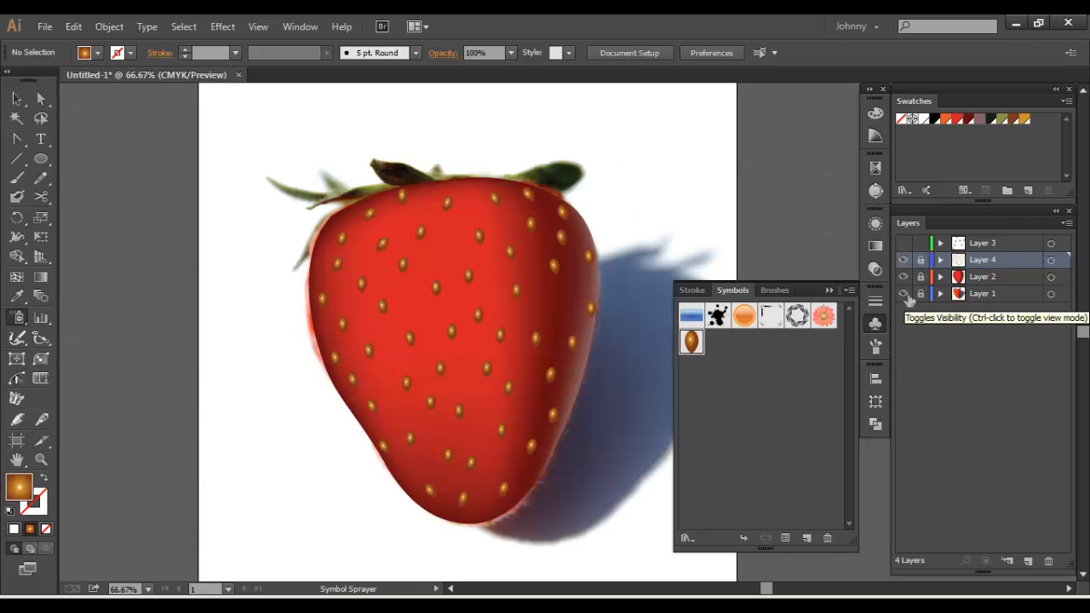
pyautogui.click(904, 294)
pyautogui.click(905, 279)
pyautogui.click(904, 279)
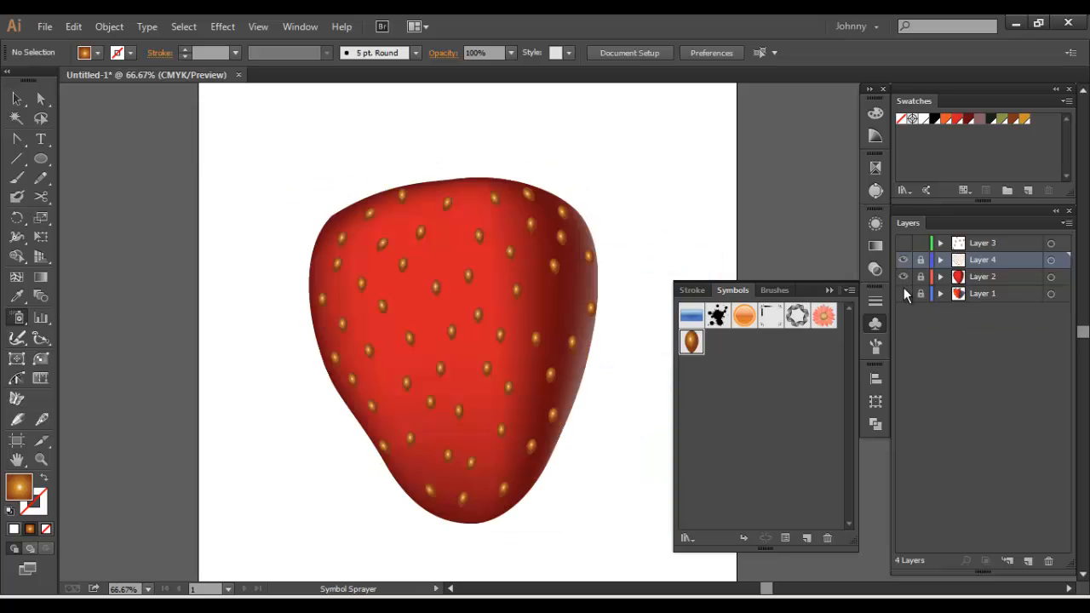
pyautogui.click(904, 292)
pyautogui.click(903, 260)
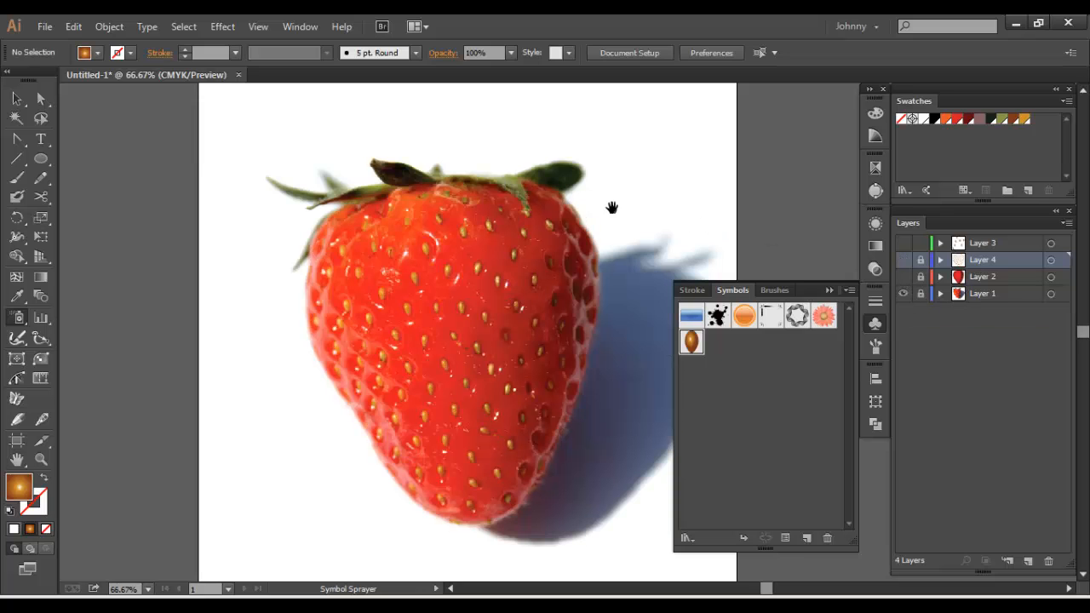
pyautogui.moveTo(520, 208); pyautogui.dragTo(576, 189)
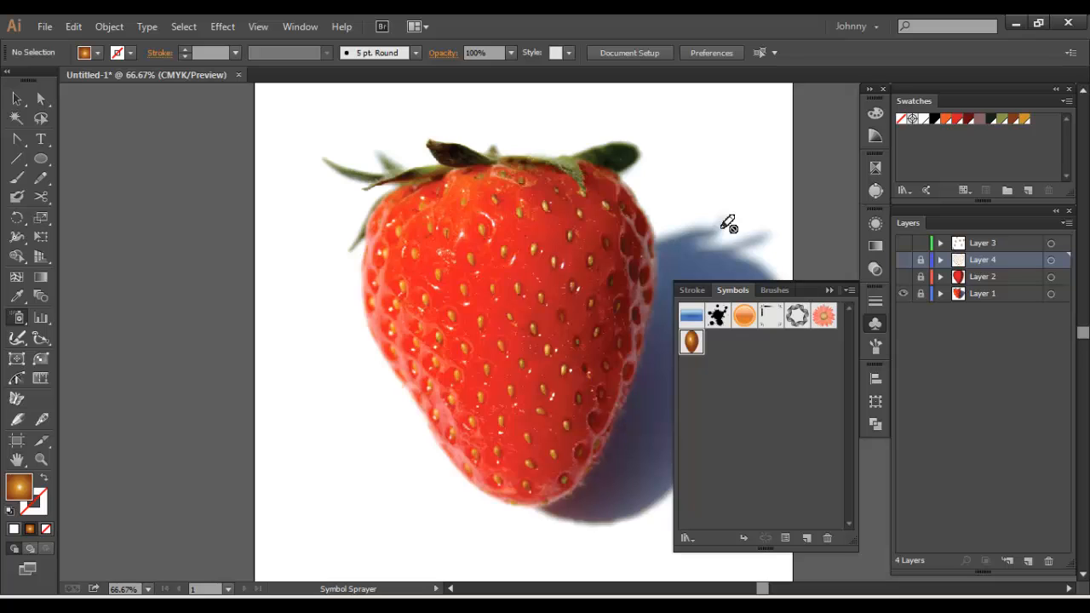
pyautogui.click(875, 323)
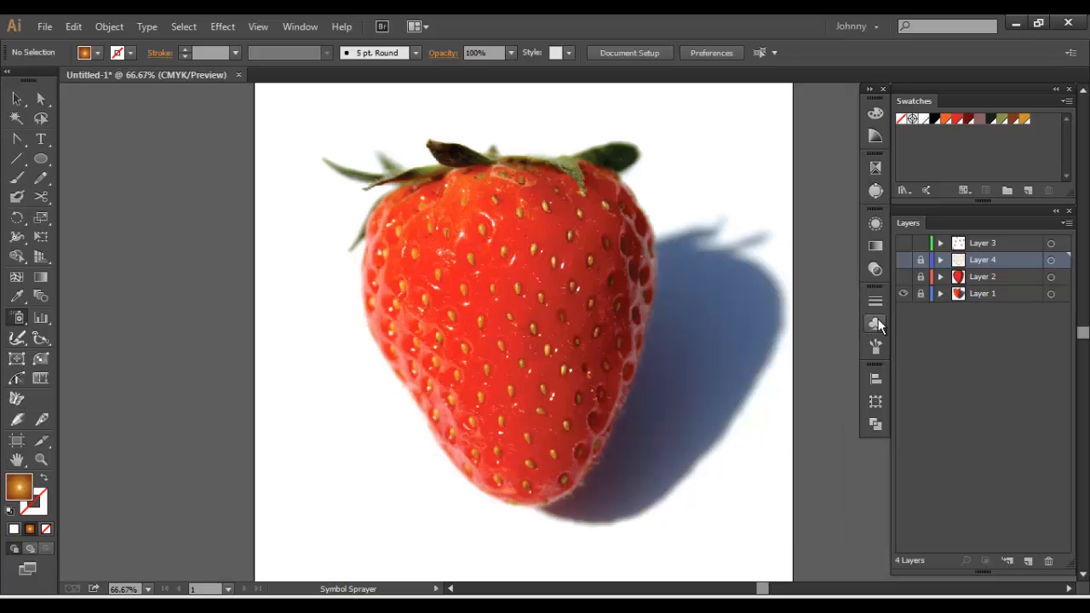
pyautogui.click(904, 276)
pyautogui.click(904, 277)
# Create a new layer directly above Layer 1 and draw a small circle on the empty area beside the artboard
pyautogui.click(989, 293)
pyautogui.click(1028, 559)
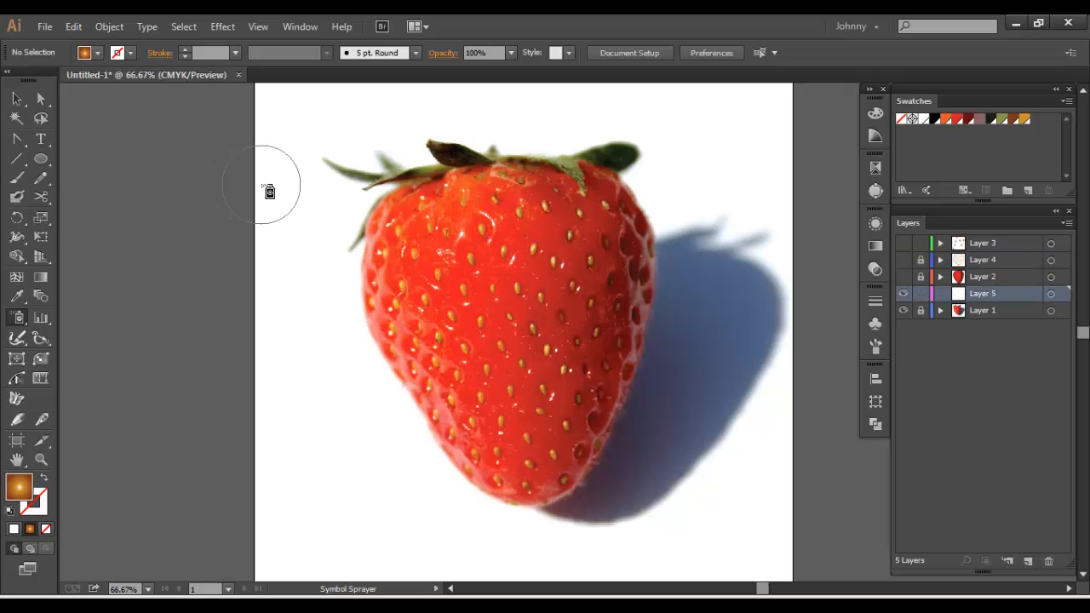
pyautogui.click(41, 159)
pyautogui.click(76, 195)
pyautogui.moveTo(284, 303); pyautogui.dragTo(160, 207)
pyautogui.moveTo(596, 285); pyautogui.dragTo(421, 340)
pyautogui.moveTo(620, 316); pyautogui.dragTo(644, 341)
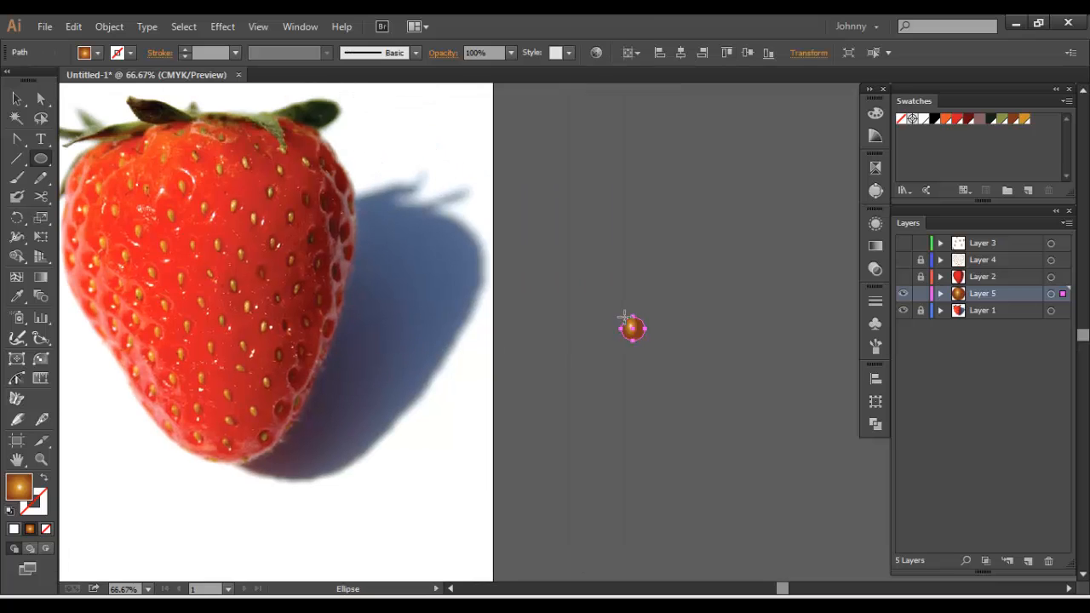
# Fill the circle with black and move it onto the upper middle of the strawberry photo
pyautogui.press('v')
pyautogui.press(',')
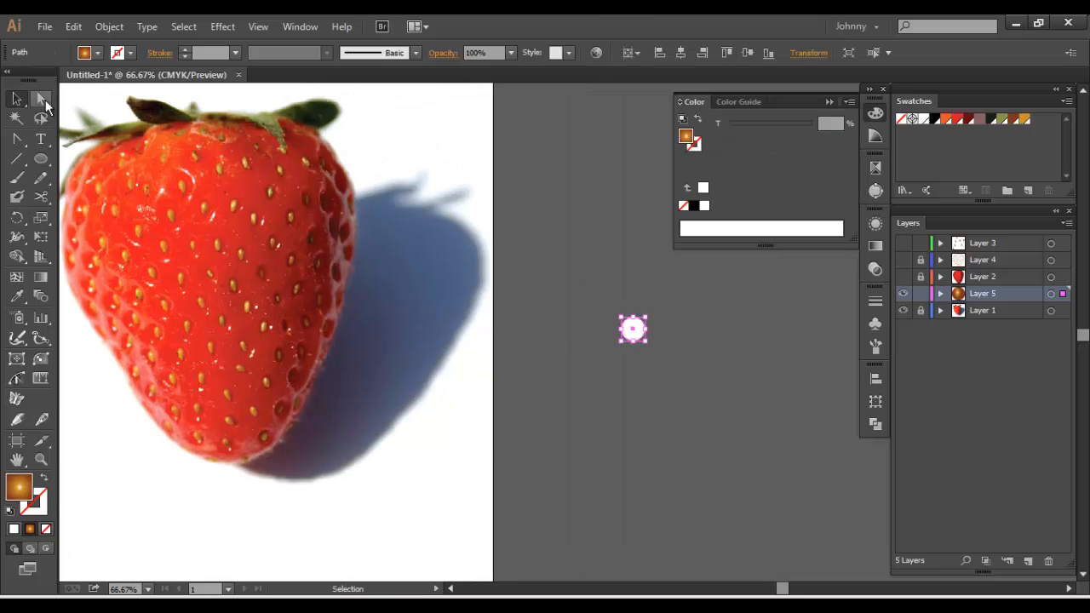
pyautogui.click(933, 119)
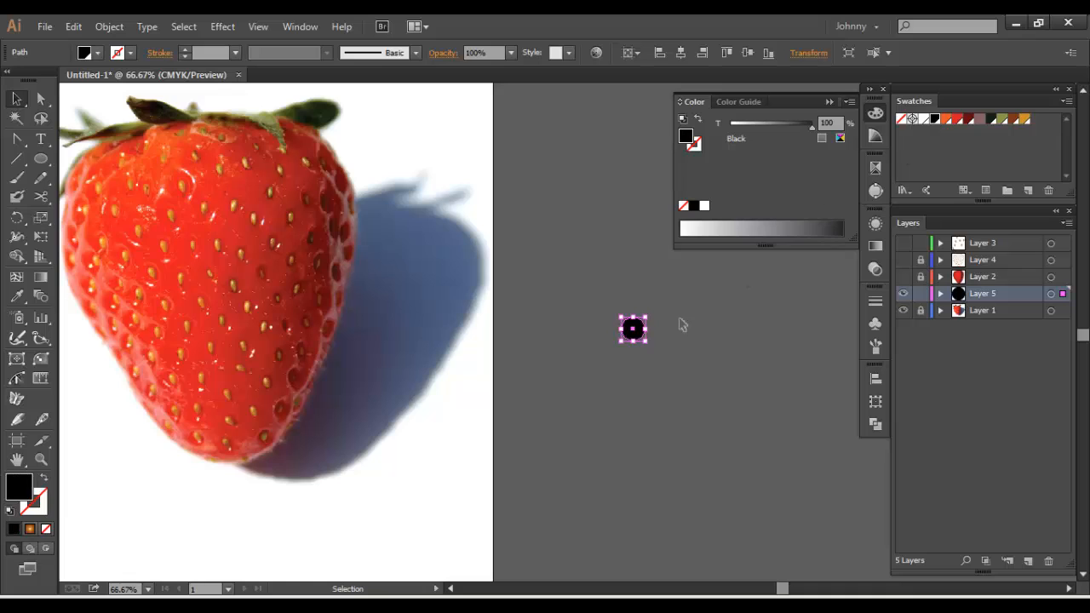
pyautogui.moveTo(634, 332); pyautogui.dragTo(364, 246)
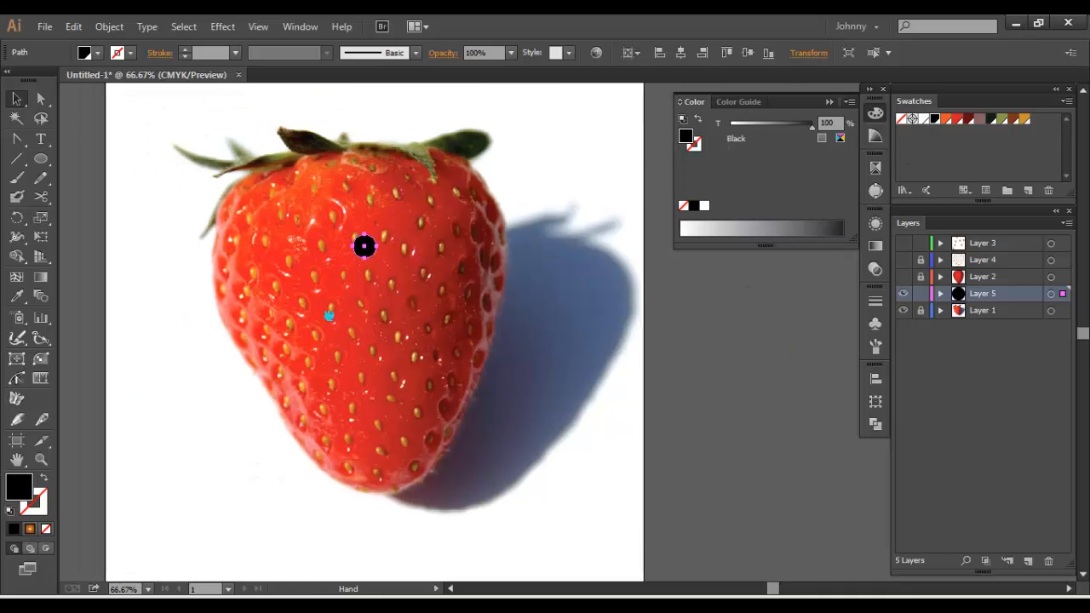
# Shrink the black circle proportionally about its centre to a dot narrower than a seed
pyautogui.hotkey('ctrl', '+')
pyautogui.hotkey('ctrl', '+')
pyautogui.hotkey('ctrl', '+')
pyautogui.hotkey('ctrl', '+')
pyautogui.moveTo(477, 389); pyautogui.dragTo(559, 465)
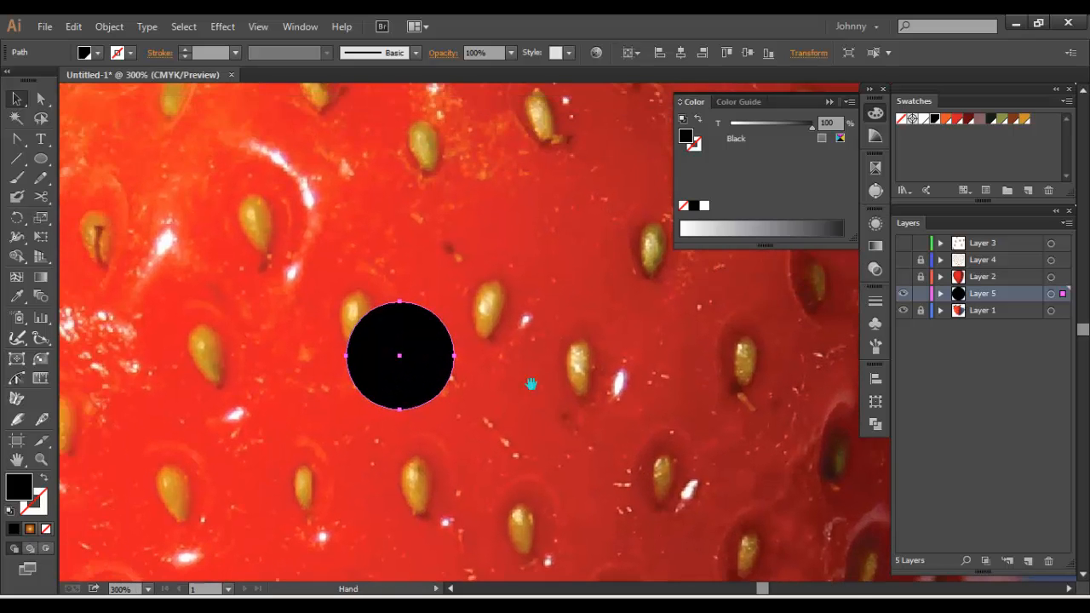
pyautogui.moveTo(456, 301); pyautogui.dragTo(408, 346)
pyautogui.click(432, 342)
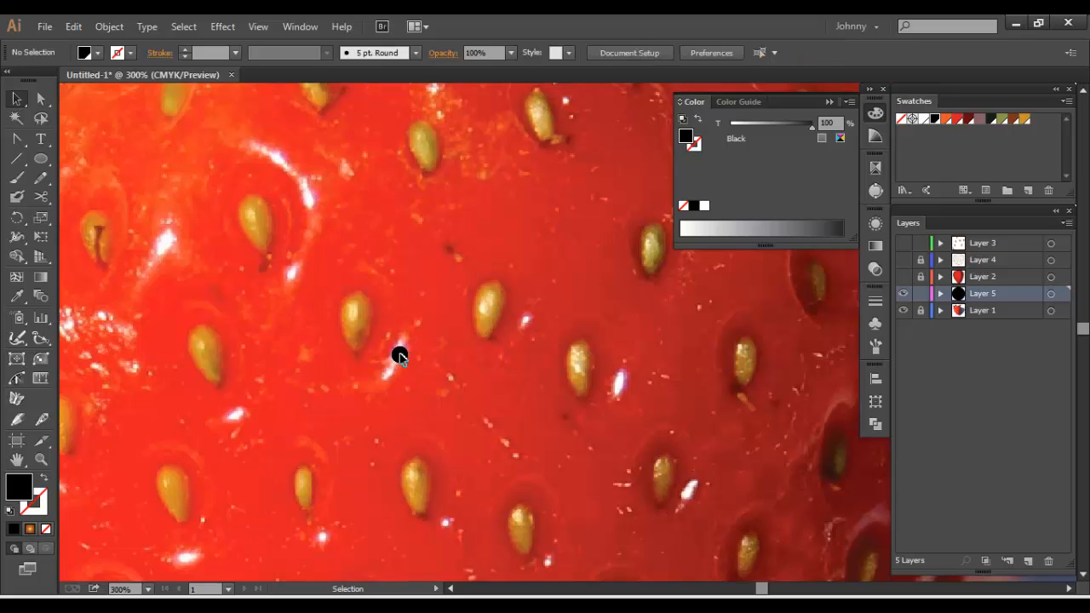
# Duplicate the black dot in place behind the original and enlarge the copy concentrically to about 0.4 in across
pyautogui.click(400, 353)
pyautogui.click(400, 354)
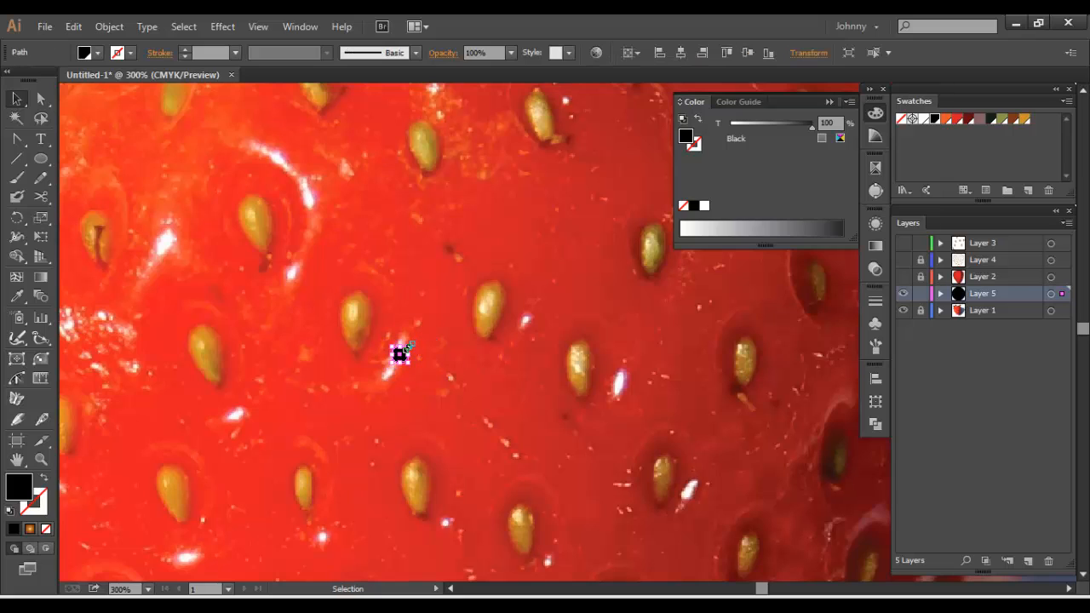
pyautogui.moveTo(407, 347); pyautogui.dragTo(434, 321)
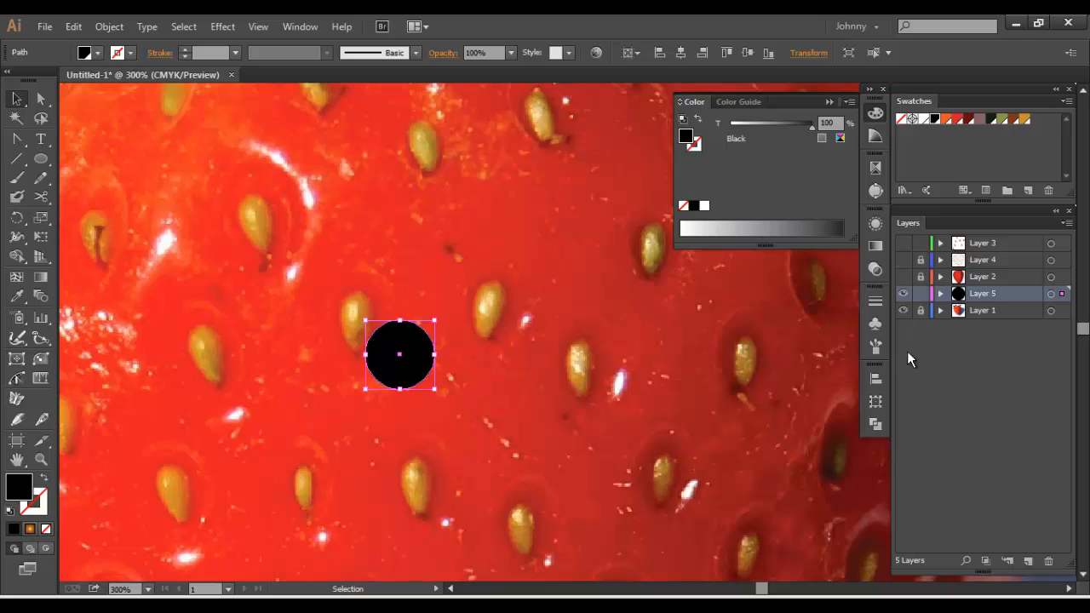
# Set the large outer circle's opacity to 0% and deselect it
pyautogui.click(870, 270)
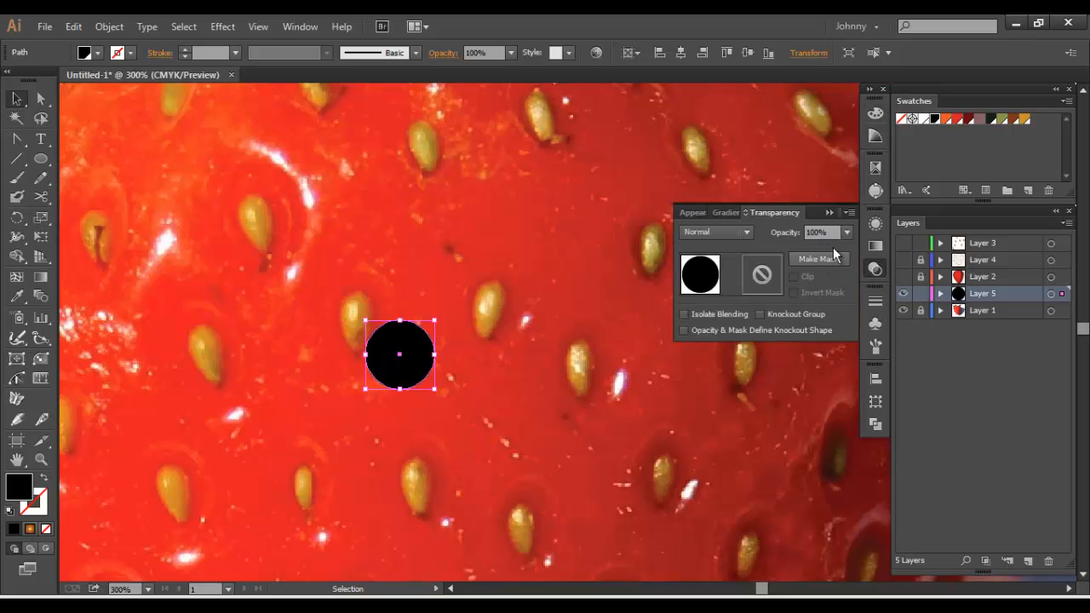
pyautogui.click(846, 232)
pyautogui.click(852, 249)
pyautogui.click(474, 289)
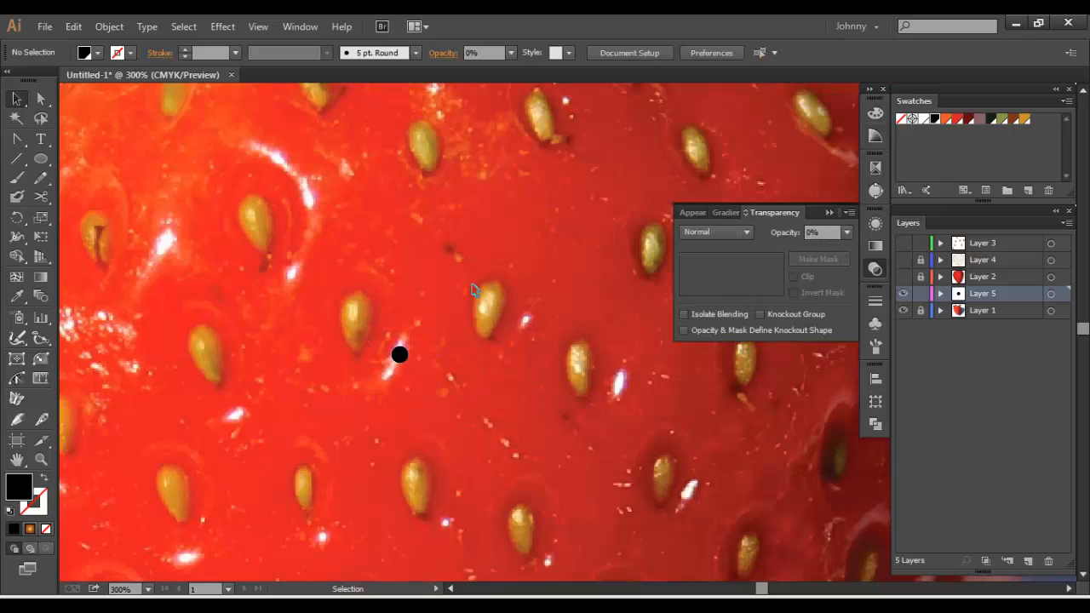
# Select both concentric circles and make a blend between them
pyautogui.hotkey('ctrl', 'a')
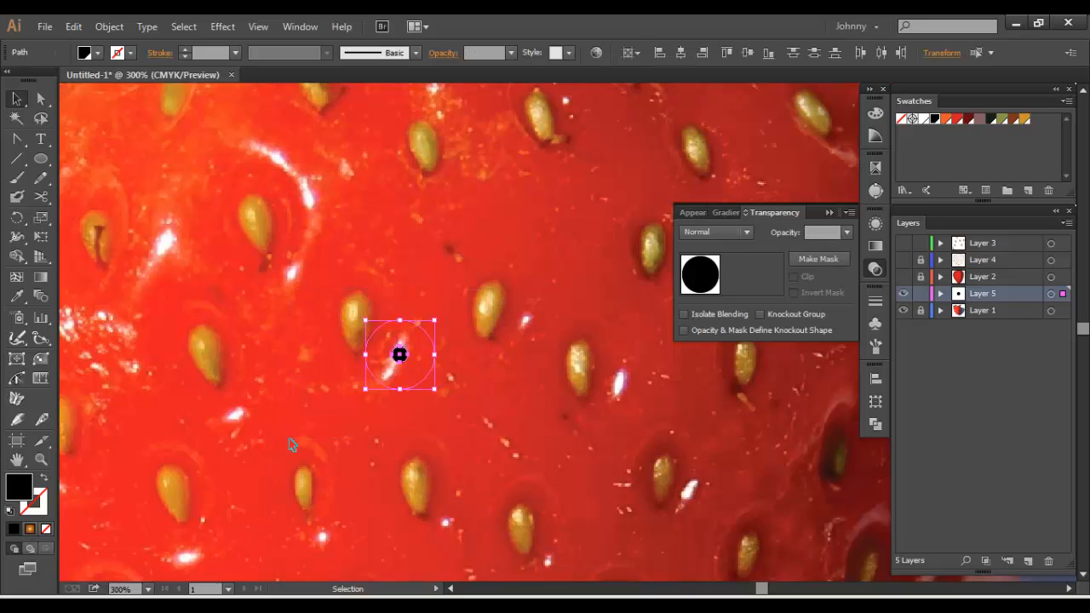
pyautogui.click(109, 27)
pyautogui.moveTo(163, 339)
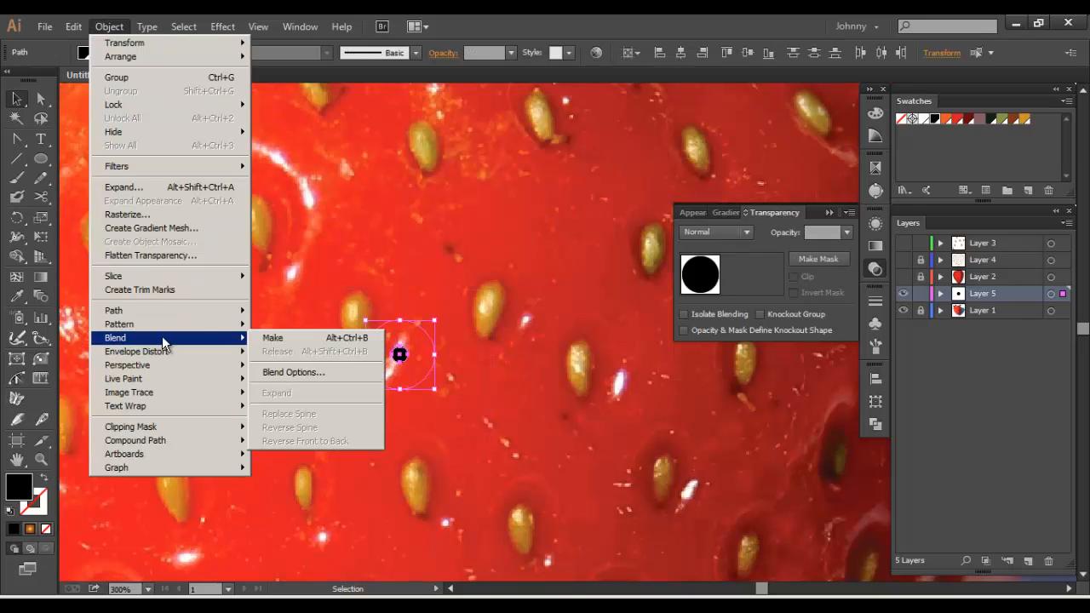
pyautogui.click(287, 340)
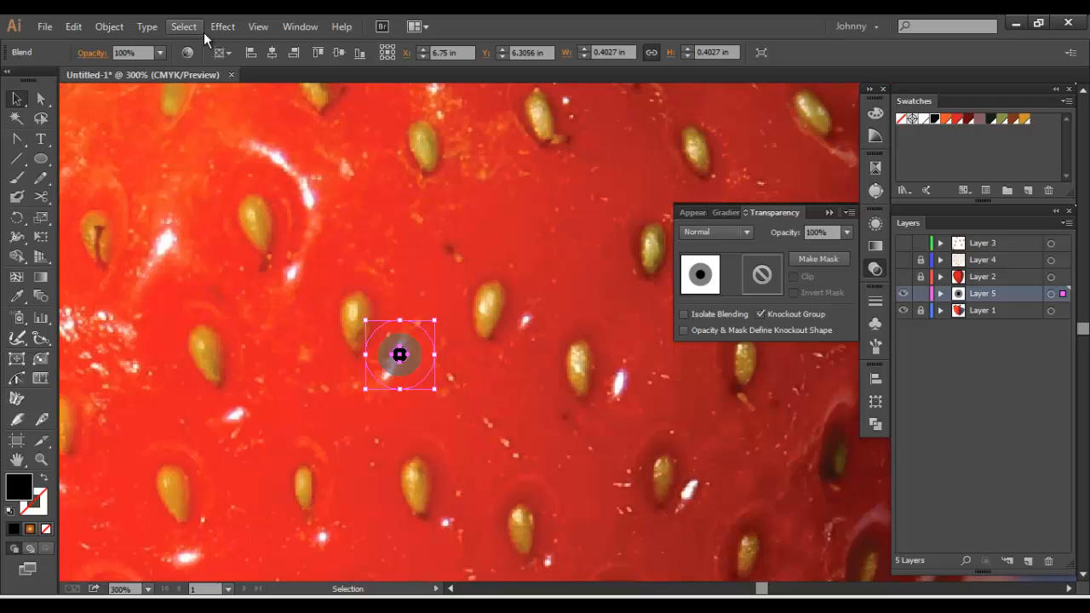
# Change the spacing of the circle blend to Specified Steps in the blend options
pyautogui.click(109, 26)
pyautogui.moveTo(183, 352)
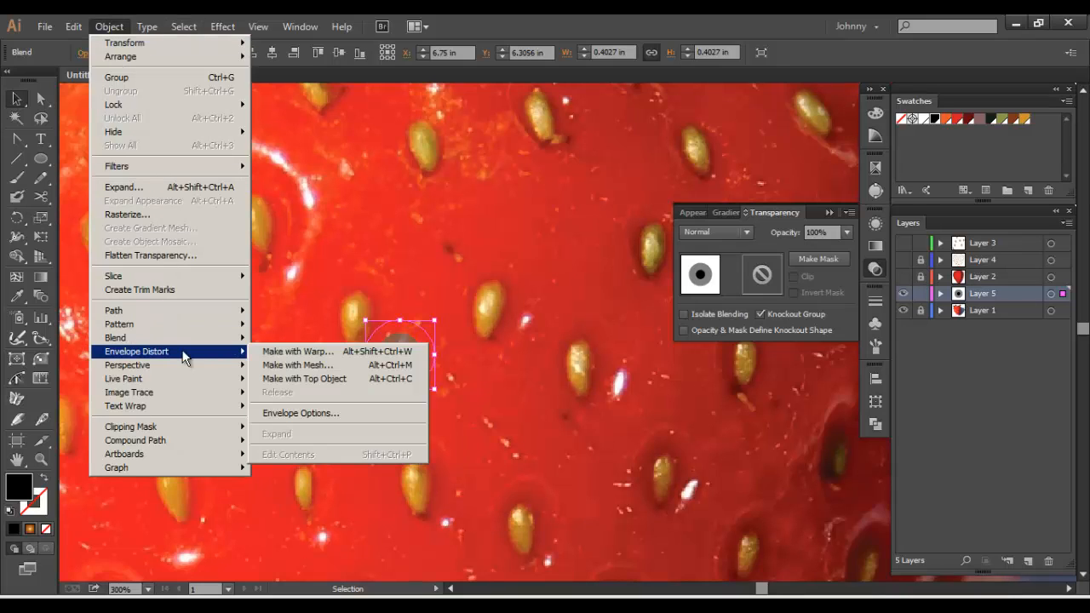
pyautogui.click(268, 367)
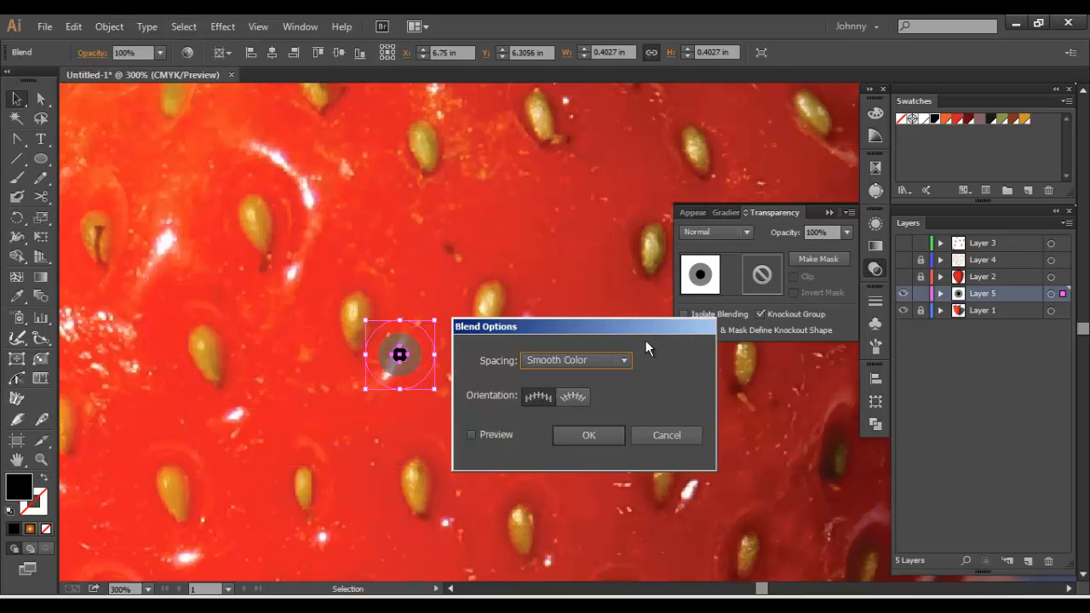
pyautogui.click(622, 361)
pyautogui.click(598, 393)
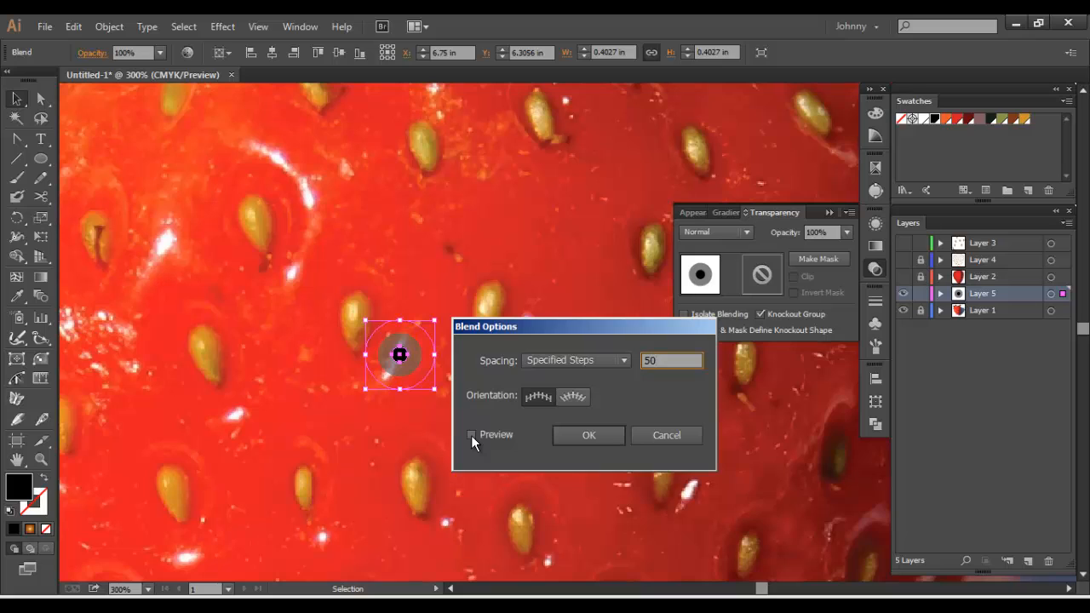
# Apply 50 specified steps to the circle blend and stretch it into a thin horizontal streak about 2.7 in by 0.09 in
pyautogui.click(471, 435)
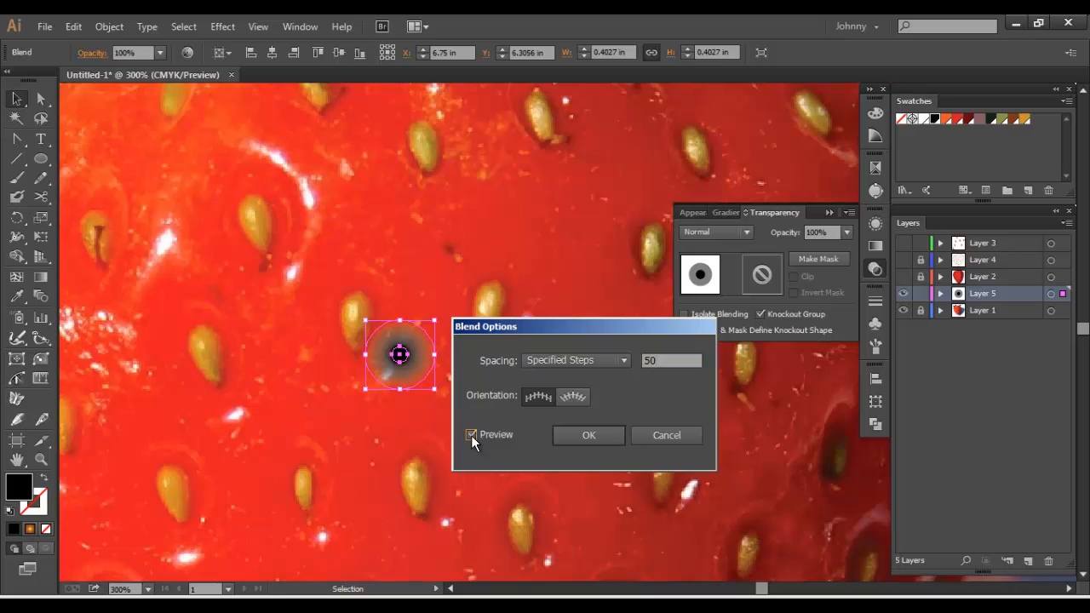
pyautogui.click(598, 435)
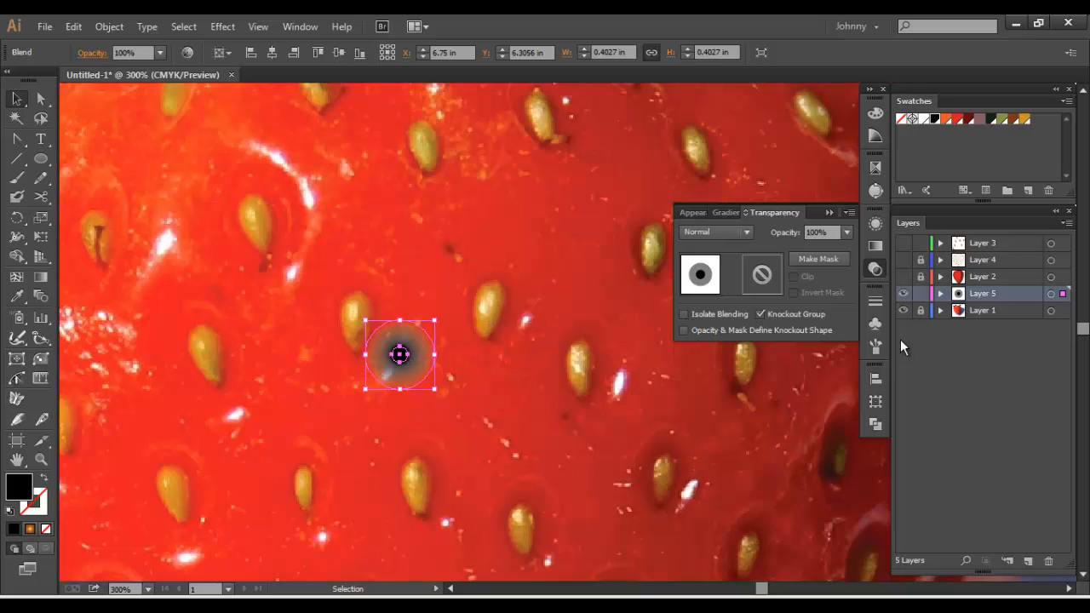
pyautogui.click(876, 345)
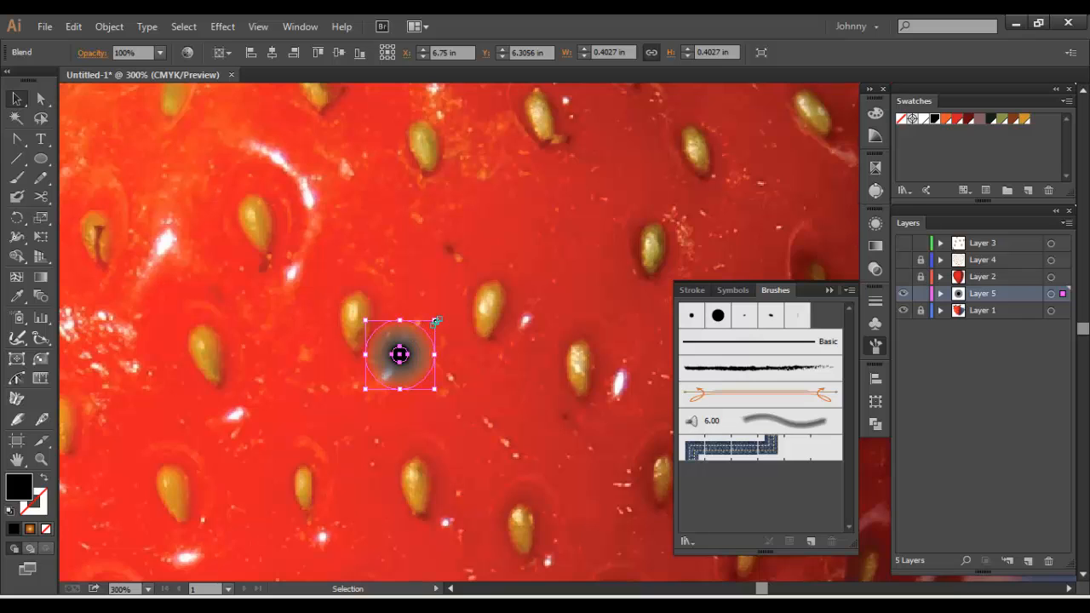
pyautogui.moveTo(435, 320); pyautogui.dragTo(634, 349)
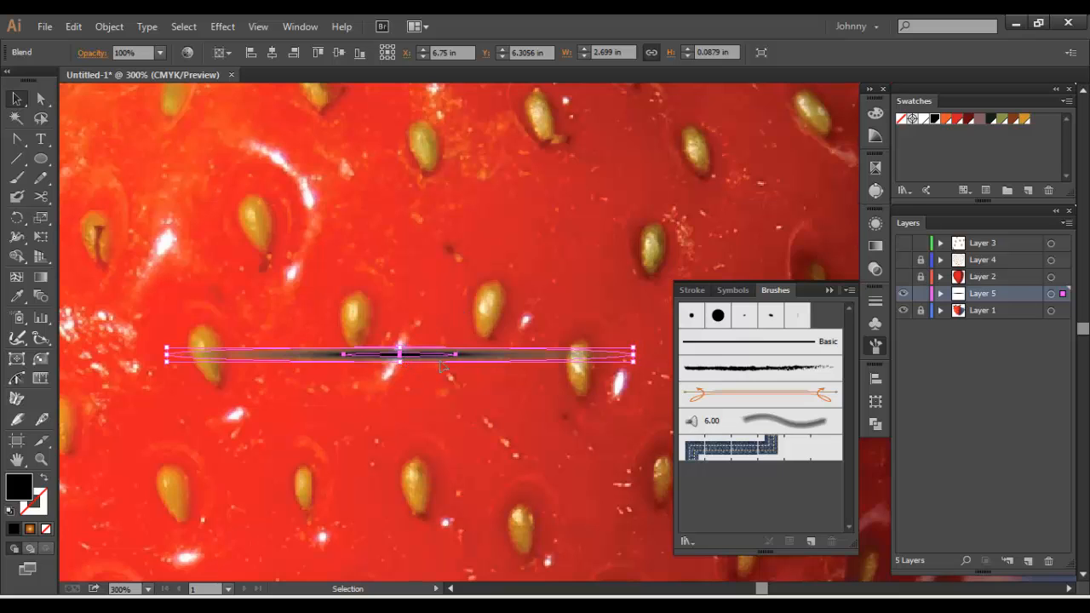
# Create a new art brush from the stretched blend with its colorization method set to Tints
pyautogui.moveTo(438, 364); pyautogui.dragTo(723, 494)
pyautogui.click(475, 349)
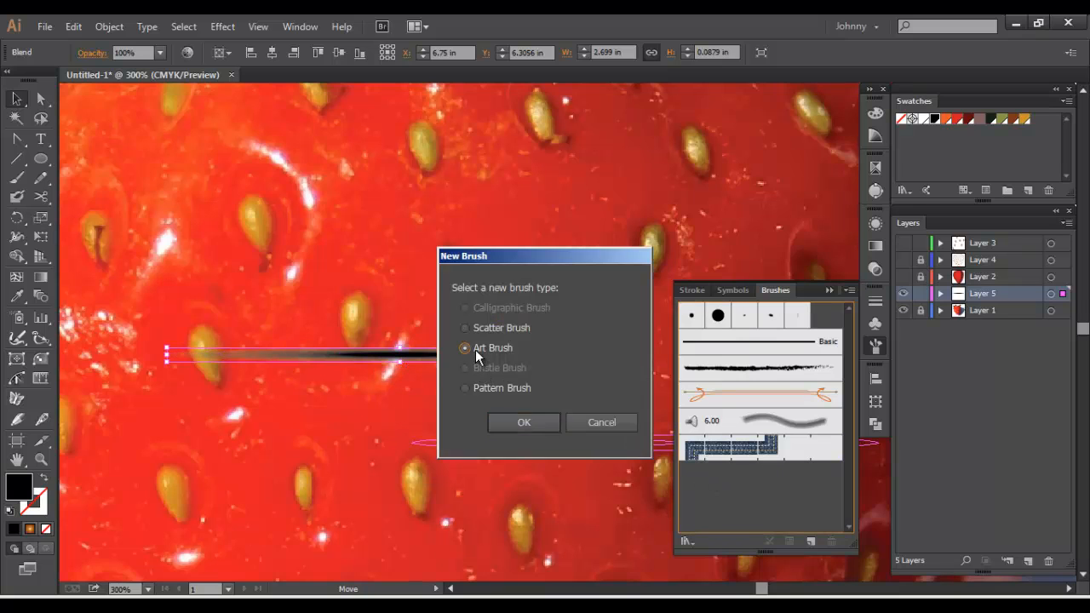
pyautogui.click(524, 423)
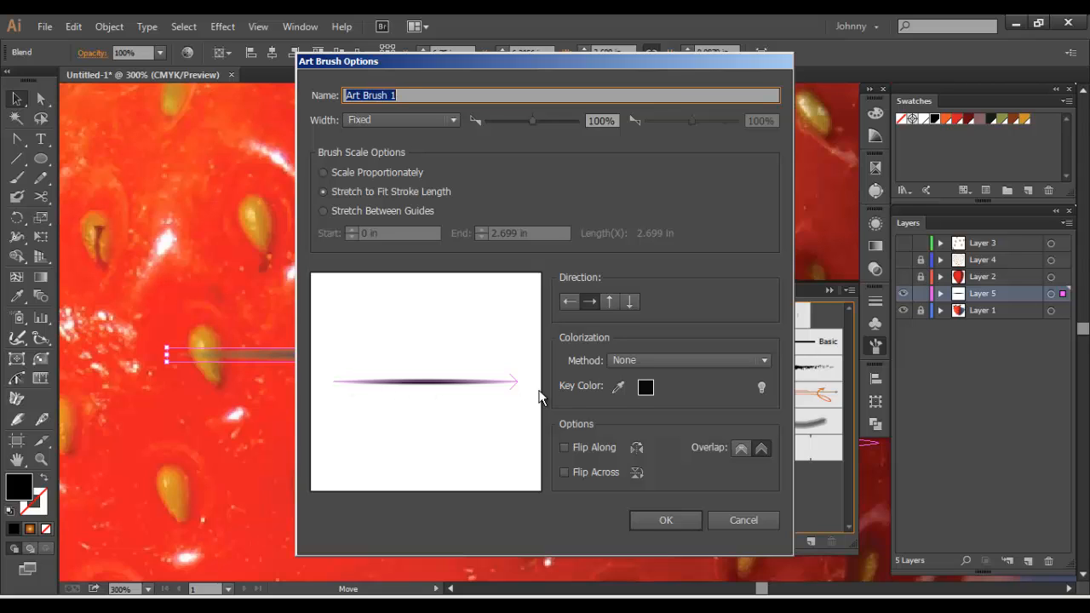
pyautogui.click(638, 361)
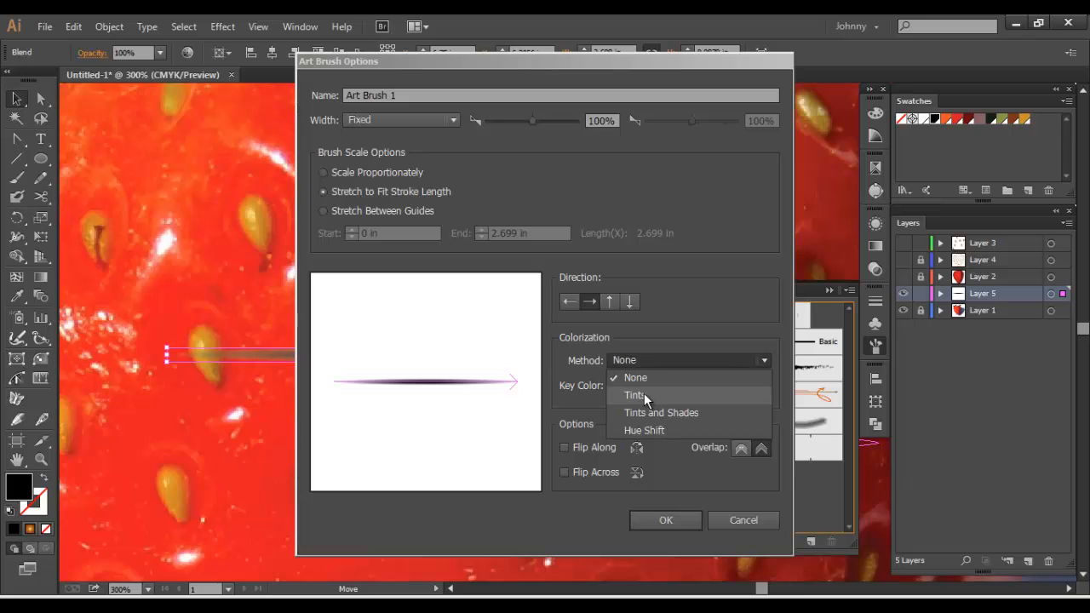
pyautogui.click(644, 396)
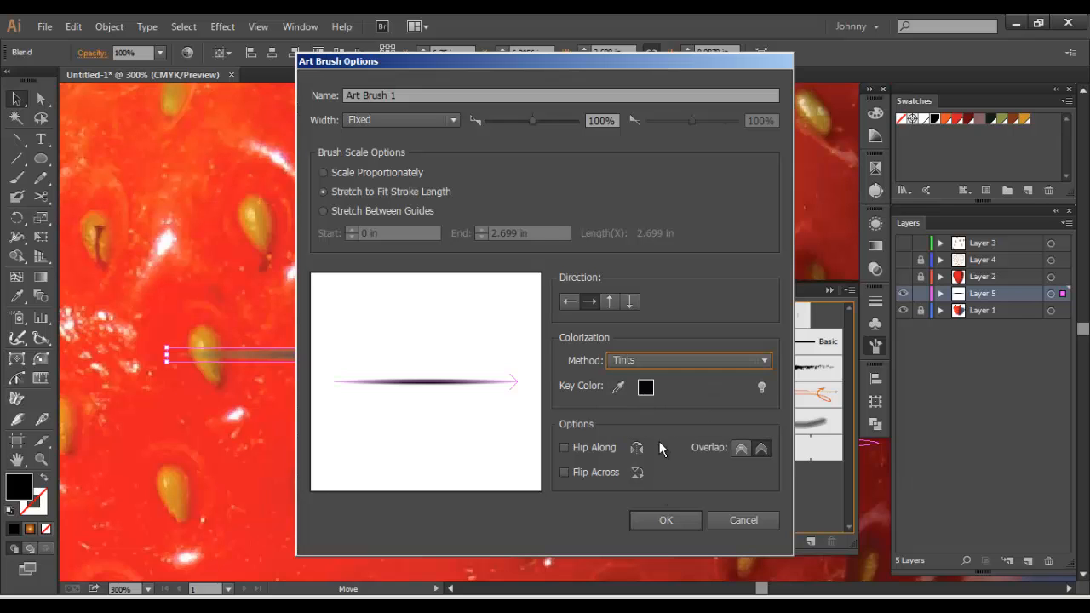
pyautogui.click(667, 521)
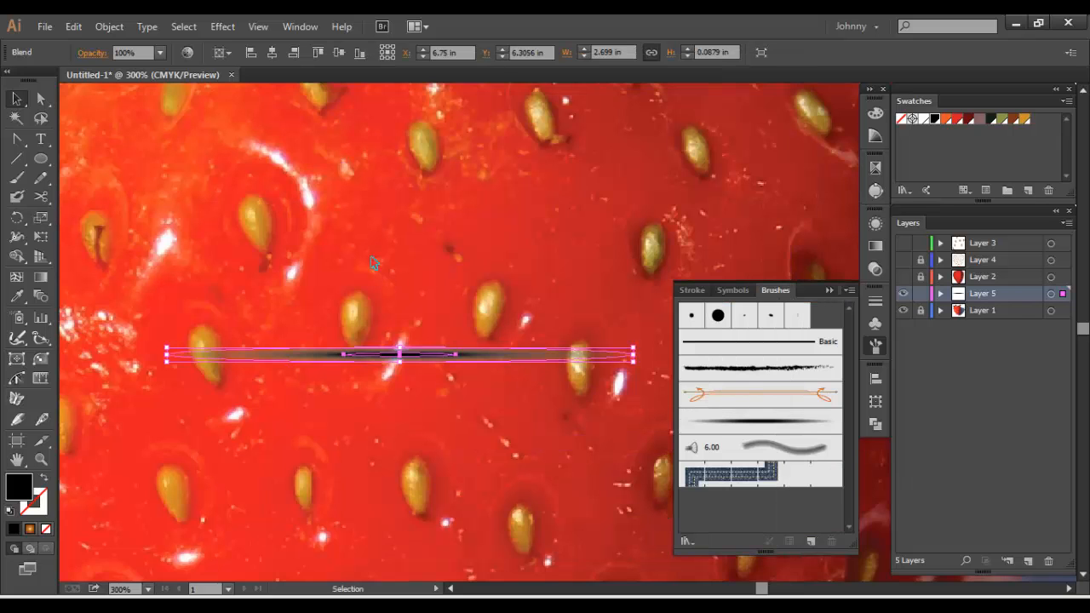
# Delete the stretched blend from the artwork
pyautogui.press('Delete')
pyautogui.hotkey('ctrl', '-')
pyautogui.hotkey('ctrl', '-')
pyautogui.hotkey('ctrl', '-')
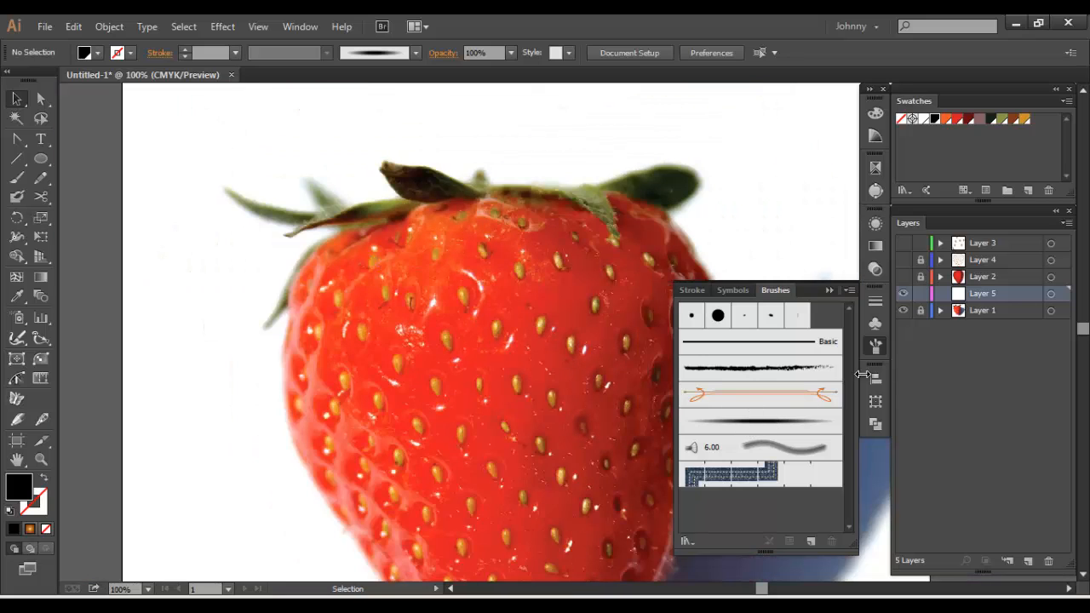
pyautogui.click(875, 345)
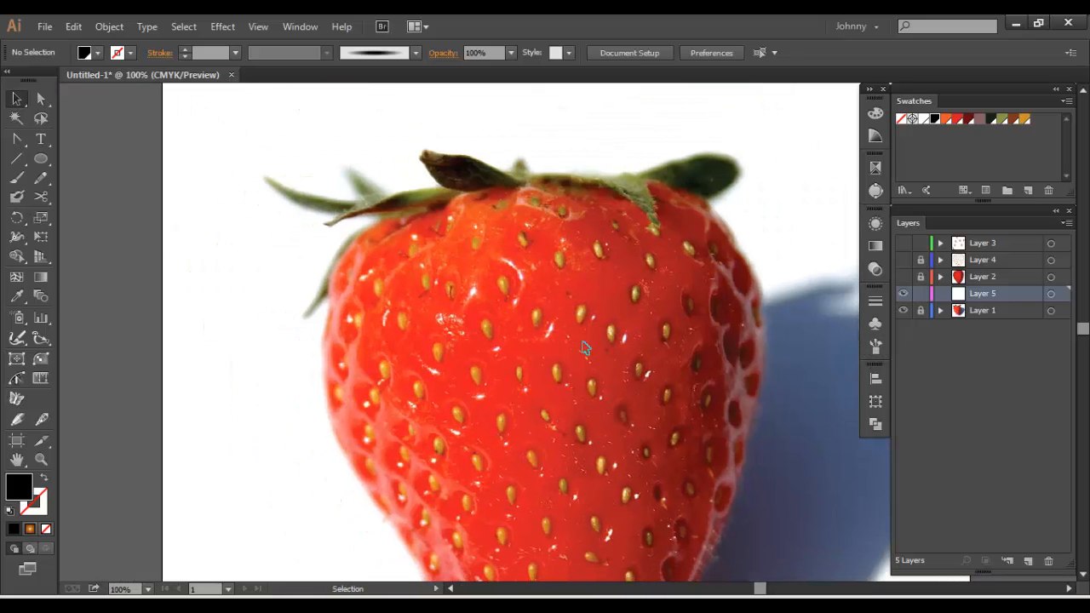
# Show Layer 2 and Layer 4, and move Layer 5 directly above Layer 4
pyautogui.press('b')
pyautogui.click(902, 276)
pyautogui.click(902, 260)
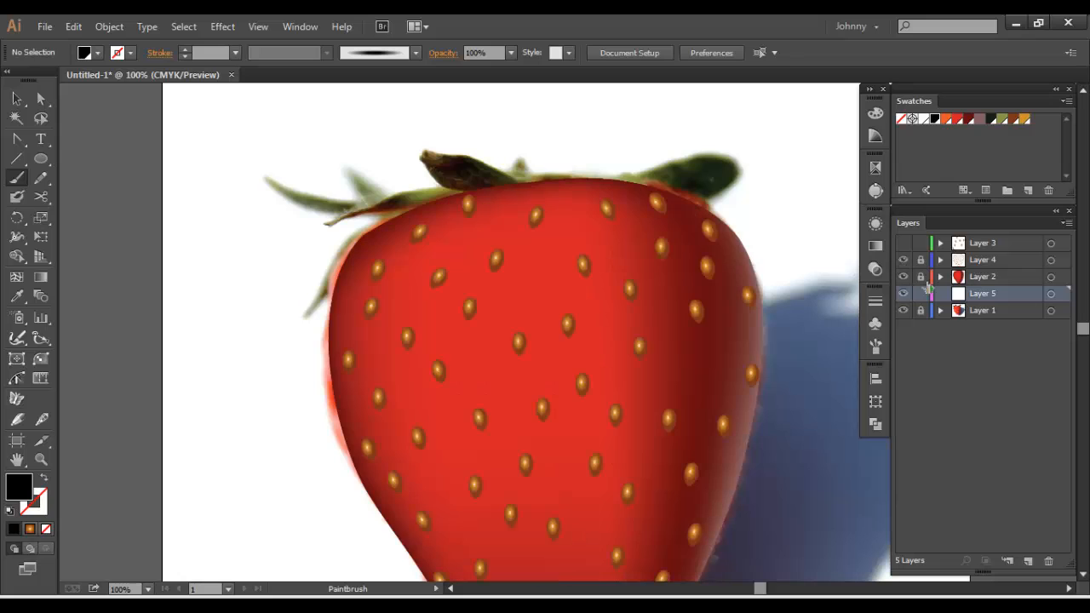
pyautogui.moveTo(992, 300); pyautogui.dragTo(985, 264)
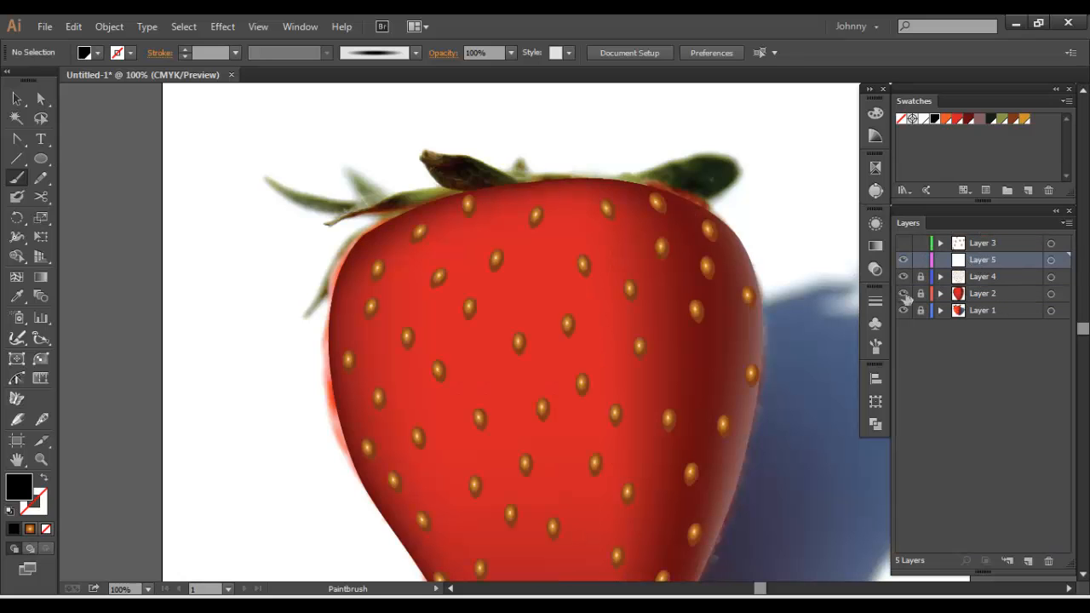
# Lock Layer 5 and duplicate the photo layer, Layer 1
pyautogui.hotkey('ctrl', '-')
pyautogui.hotkey('ctrl', '-')
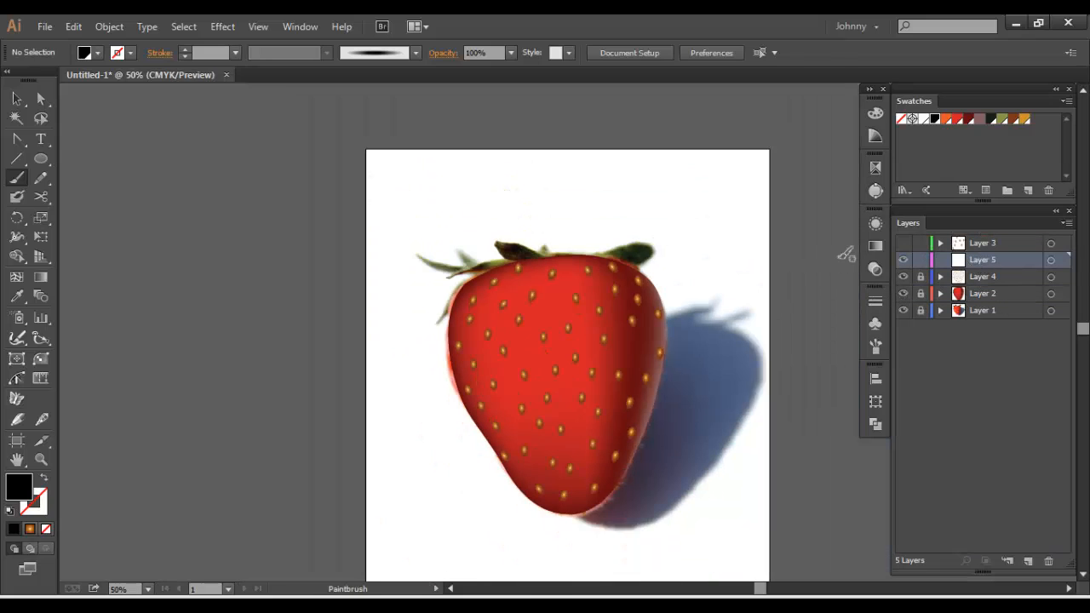
pyautogui.click(920, 260)
pyautogui.moveTo(741, 264); pyautogui.dragTo(683, 251)
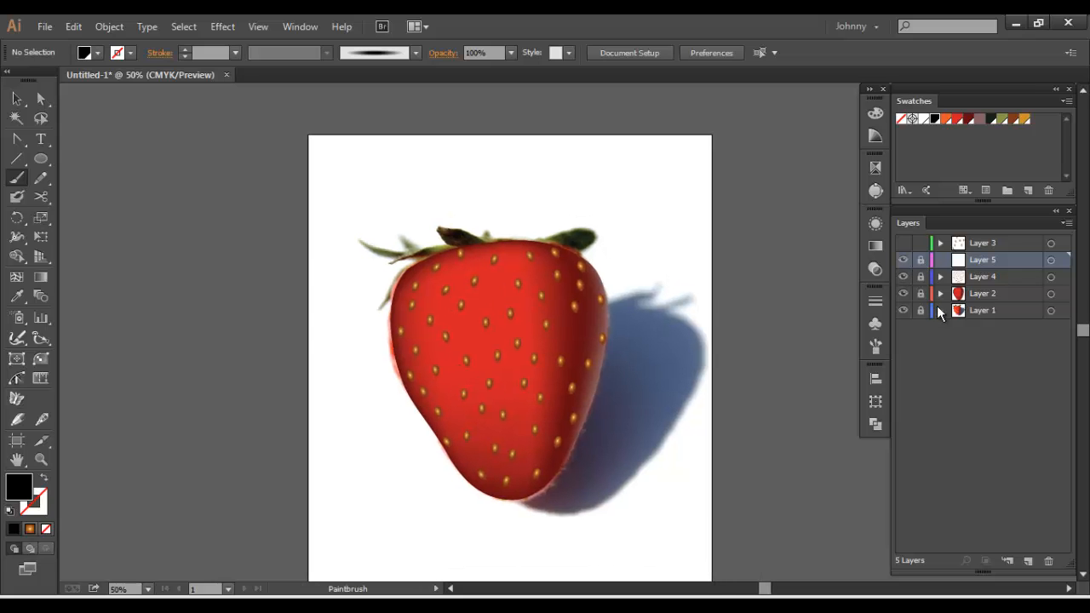
pyautogui.click(996, 311)
pyautogui.click(1066, 223)
pyautogui.click(997, 256)
pyautogui.moveTo(610, 278); pyautogui.dragTo(494, 273)
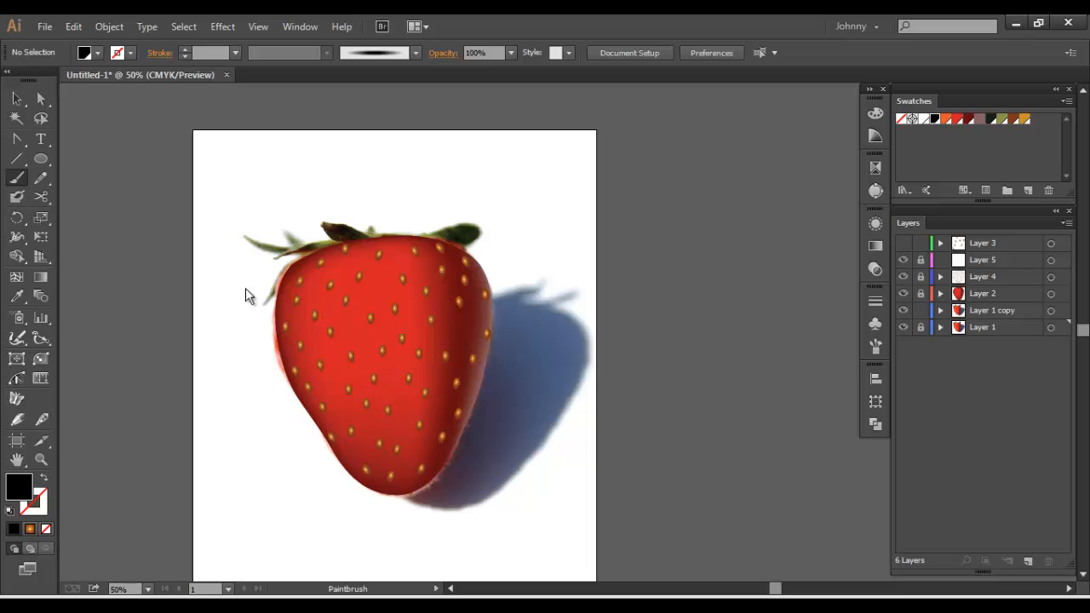
# Move the duplicated strawberry photo beside the artboard to the right as a reference and lock its layer
pyautogui.click(990, 312)
pyautogui.click(17, 99)
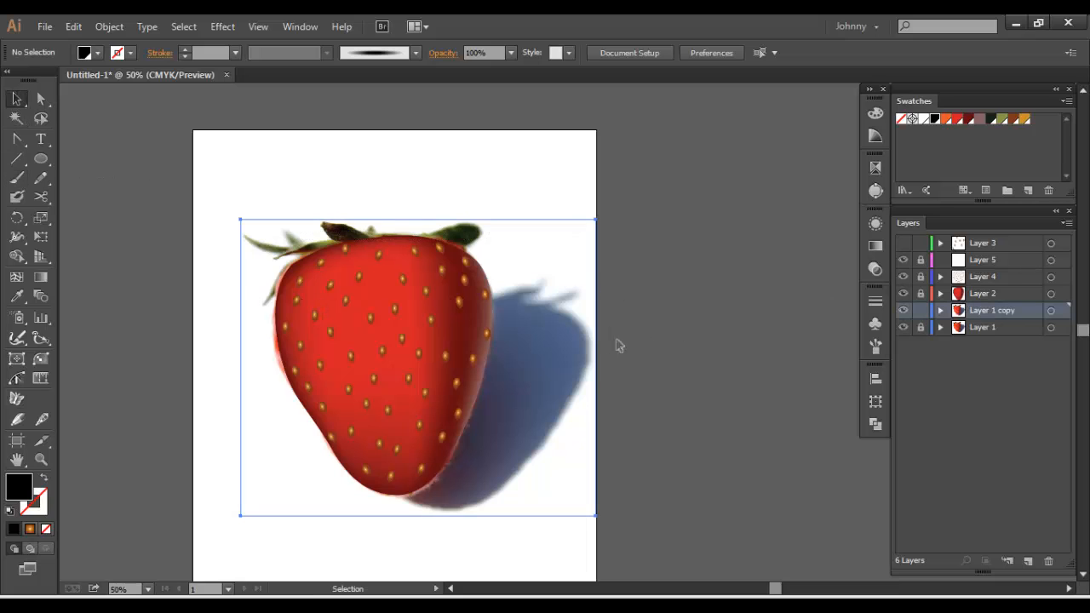
pyautogui.moveTo(261, 365); pyautogui.dragTo(627, 360)
pyautogui.click(921, 310)
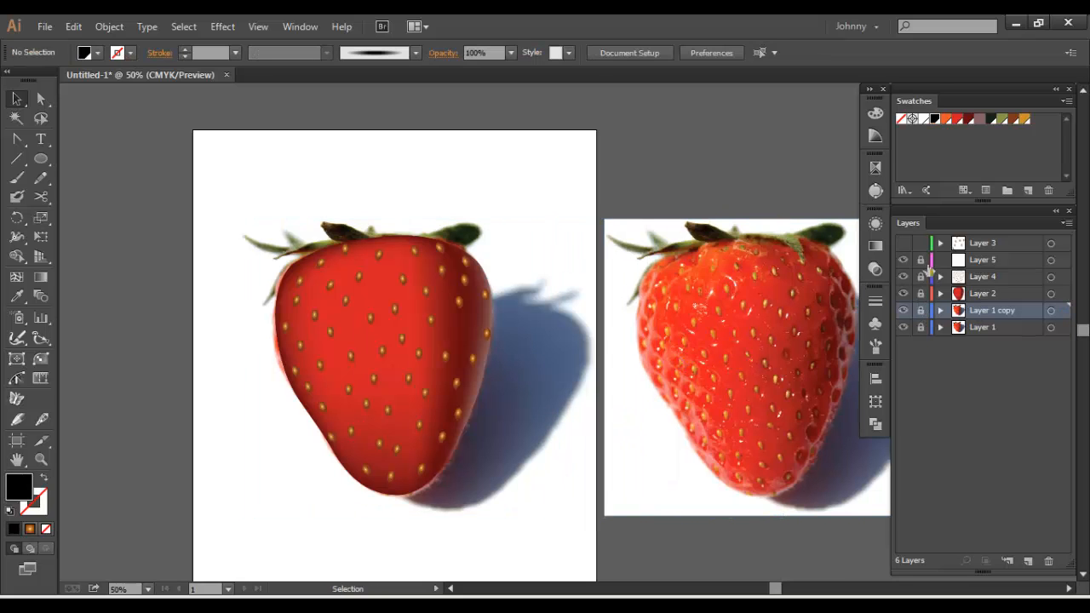
# Unlock Layer 5 and make it the active layer
pyautogui.click(920, 260)
pyautogui.click(972, 259)
pyautogui.moveTo(520, 317); pyautogui.dragTo(554, 309)
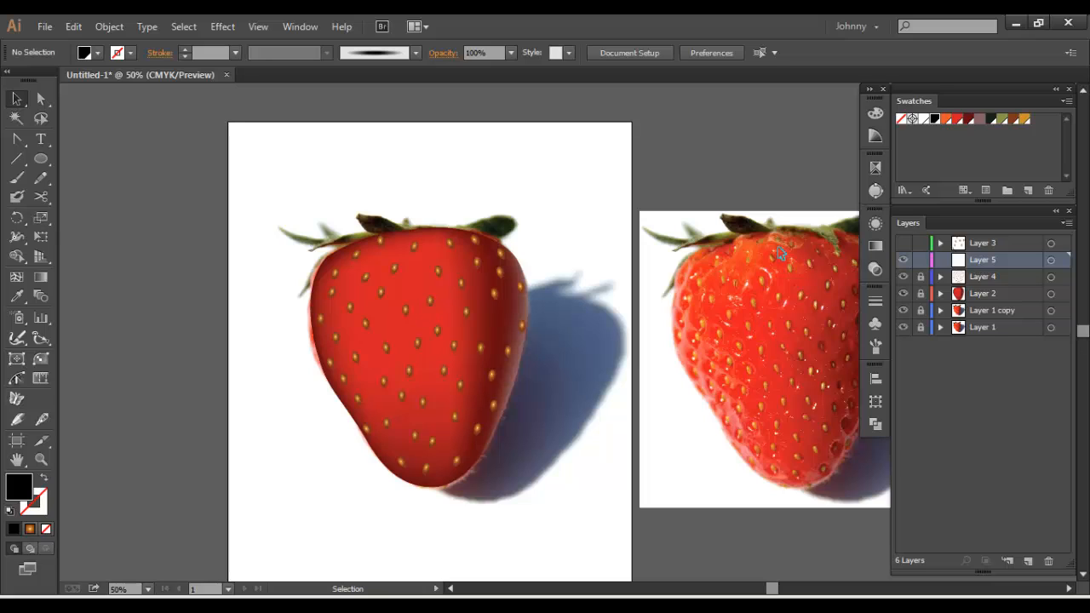
# Set up the Paintbrush with white and the soft tapered art brush
pyautogui.click(17, 177)
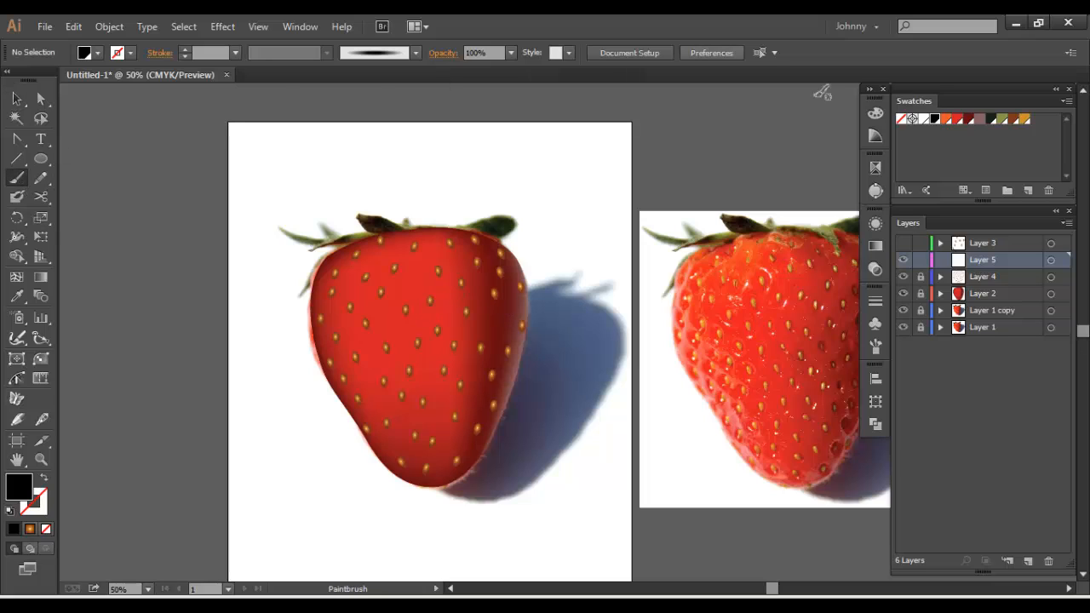
pyautogui.click(923, 119)
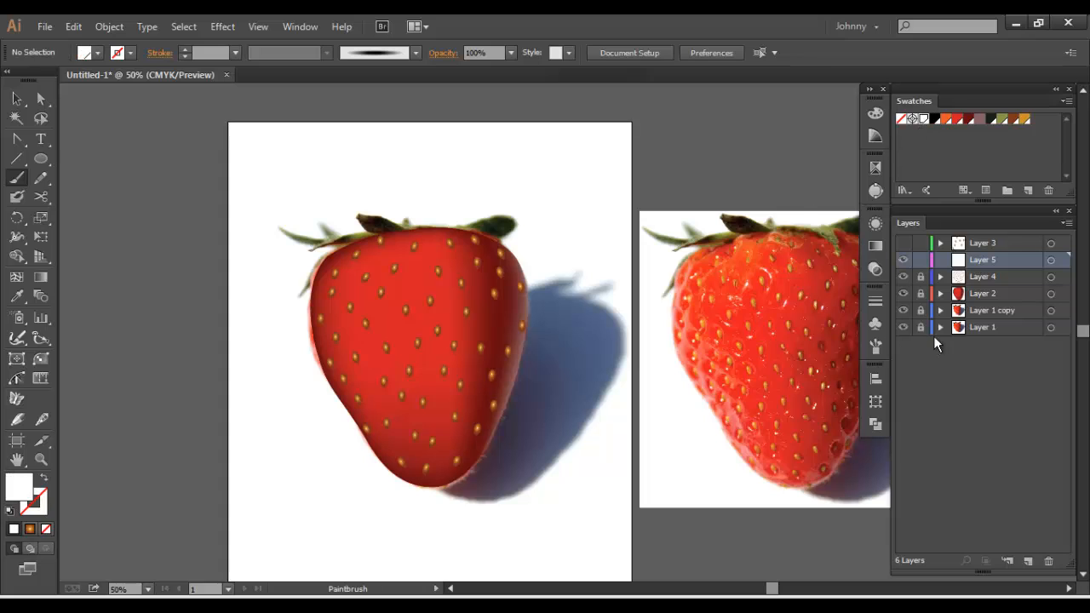
pyautogui.click(876, 347)
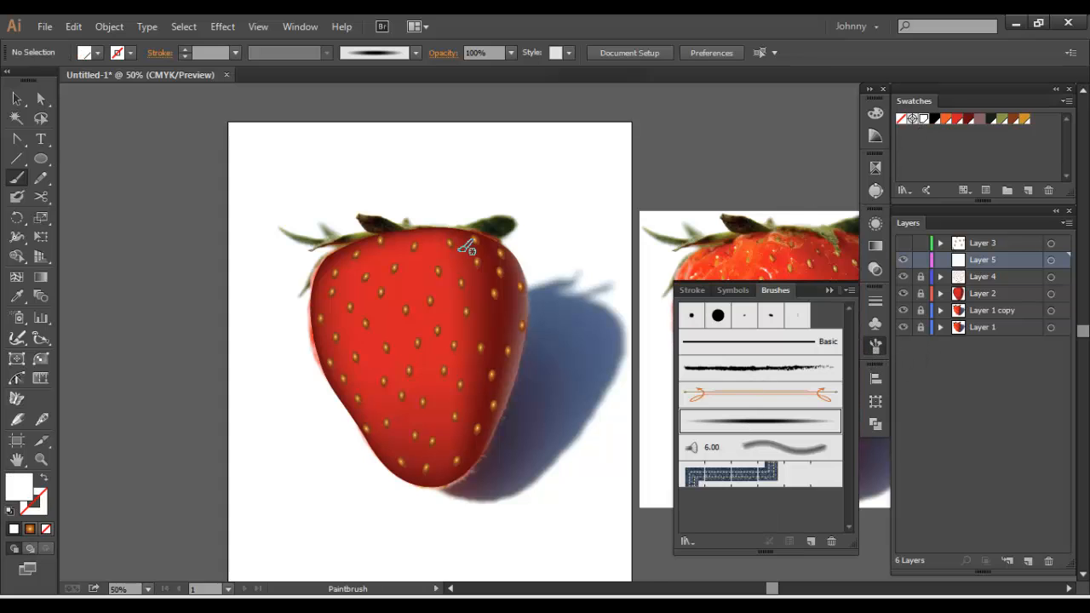
pyautogui.hotkey('ctrl', '=')
pyautogui.click(874, 346)
# Paint short curved white 1 pt highlights beside the seeds in the upper part of the strawberry
pyautogui.hotkey('ctrl', '=')
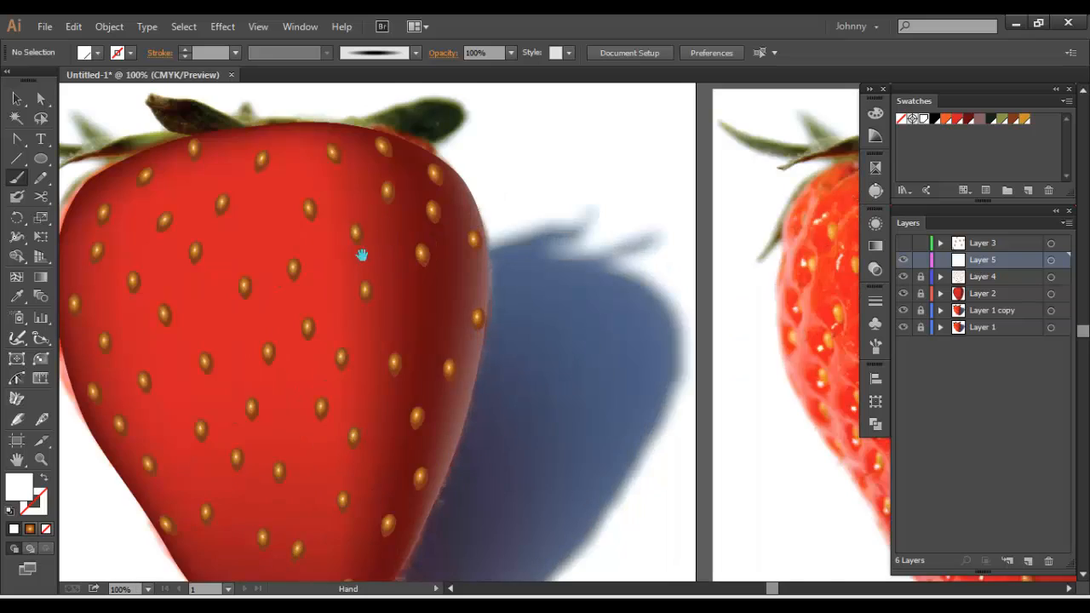
pyautogui.moveTo(363, 253)
pyautogui.mouseDown()
pyautogui.moveTo(474, 296)
pyautogui.moveTo(417, 318)
pyautogui.mouseUp()
pyautogui.moveTo(431, 243); pyautogui.dragTo(433, 254)
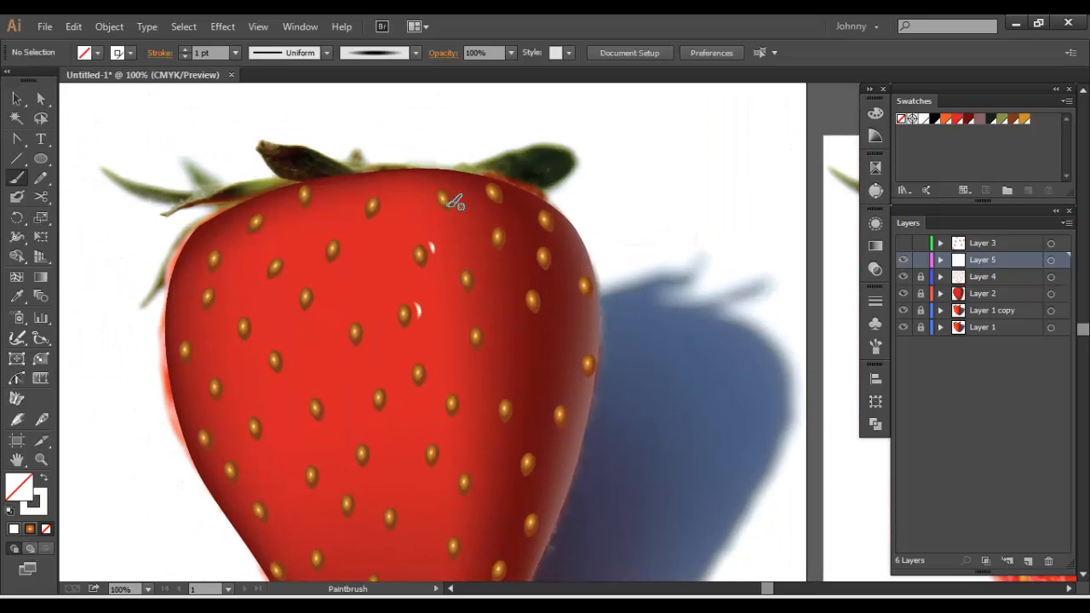
pyautogui.moveTo(460, 201); pyautogui.dragTo(458, 213)
pyautogui.moveTo(348, 247); pyautogui.dragTo(343, 259)
pyautogui.moveTo(272, 255); pyautogui.dragTo(268, 261)
pyautogui.moveTo(254, 210); pyautogui.dragTo(290, 205)
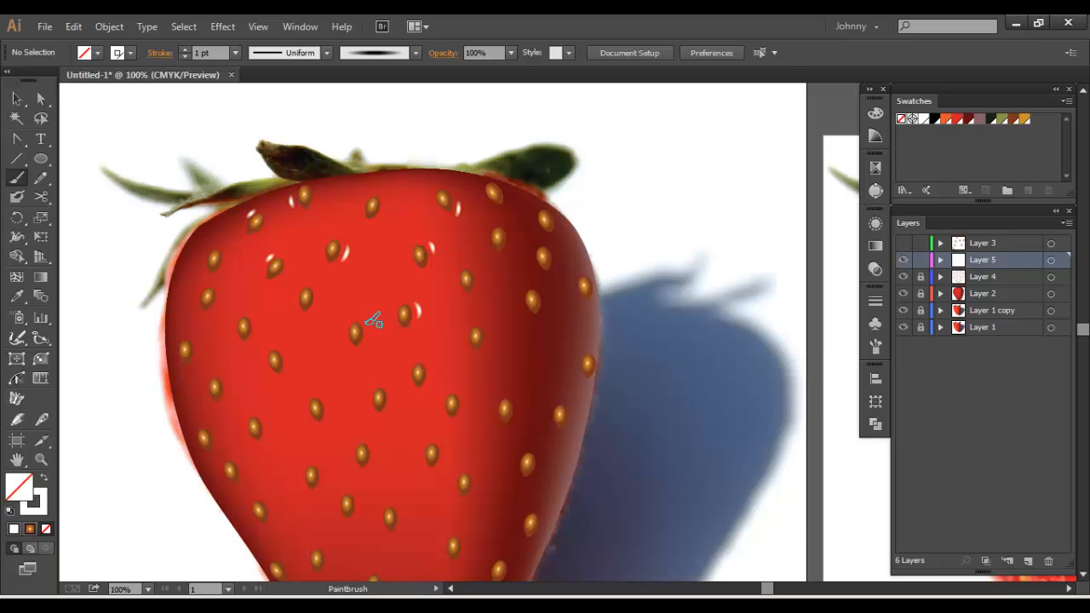
# Paint short white highlights beside the seeds in the middle of the strawberry
pyautogui.moveTo(369, 328); pyautogui.dragTo(361, 345)
pyautogui.moveTo(389, 411); pyautogui.dragTo(380, 418)
pyautogui.moveTo(379, 462); pyautogui.dragTo(368, 474)
pyautogui.moveTo(348, 384)
pyautogui.mouseDown()
pyautogui.moveTo(411, 248)
pyautogui.moveTo(383, 267)
pyautogui.mouseUp()
pyautogui.moveTo(375, 224)
pyautogui.mouseDown()
pyautogui.moveTo(461, 343)
pyautogui.moveTo(429, 340)
pyautogui.mouseUp()
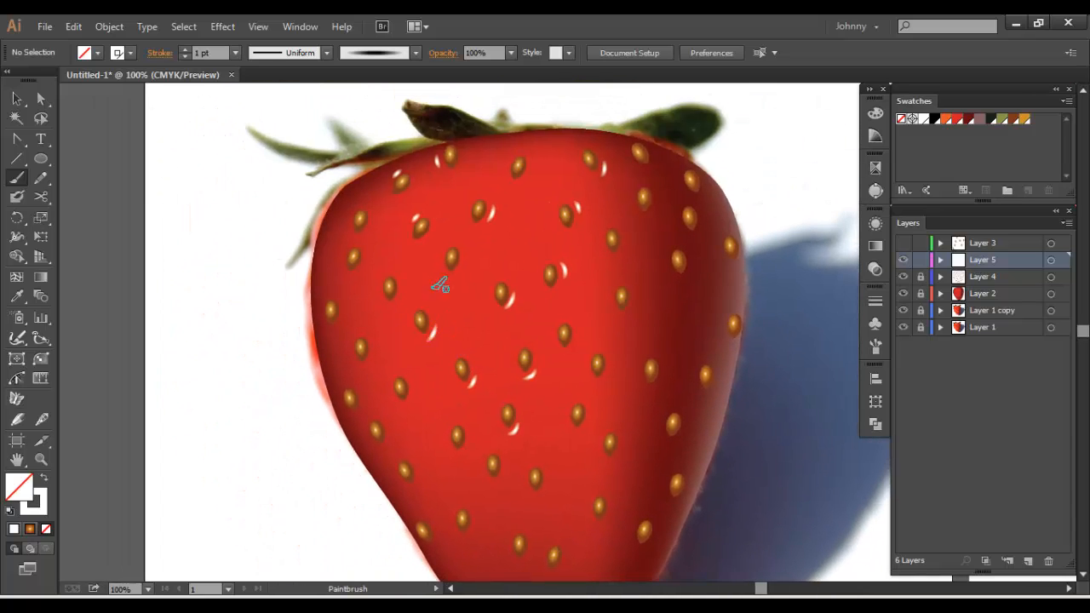
# Paint white highlights beside a seed left of centre and the seeds along the upper right shading
pyautogui.moveTo(464, 265); pyautogui.dragTo(457, 276)
pyautogui.moveTo(637, 303); pyautogui.dragTo(630, 315)
pyautogui.moveTo(623, 249); pyautogui.dragTo(616, 260)
pyautogui.moveTo(655, 205); pyautogui.dragTo(649, 216)
pyautogui.moveTo(658, 154); pyautogui.dragTo(652, 165)
# Set the brush stroke weight to 0.5 pt and paint finer white highlights beside the right-hand and lower middle seeds
pyautogui.click(235, 53)
pyautogui.click(248, 85)
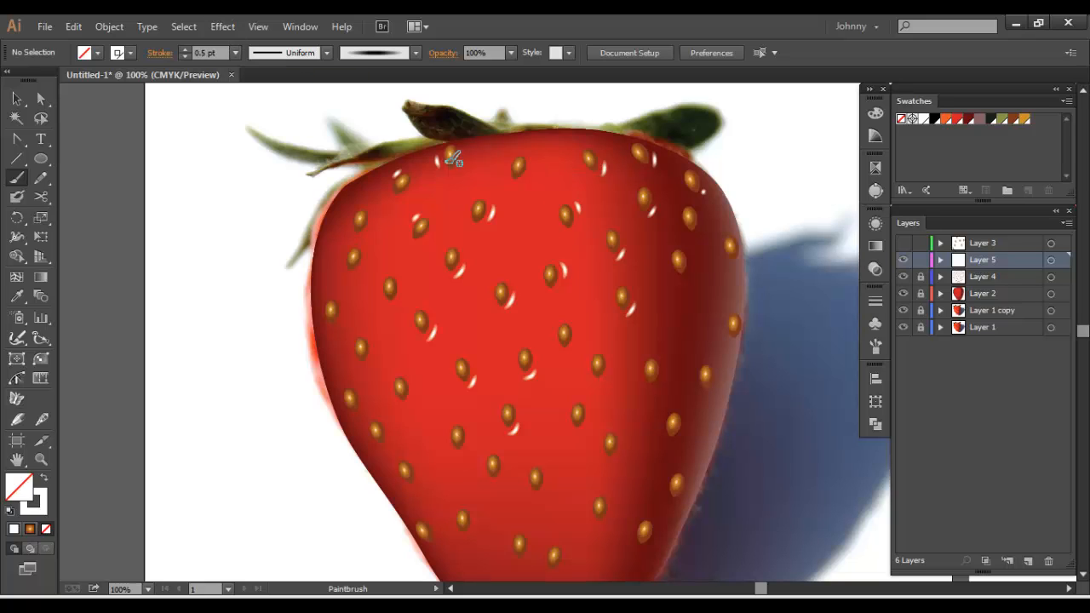
pyautogui.moveTo(698, 231); pyautogui.dragTo(702, 220)
pyautogui.scroll(-3, 683, 267)
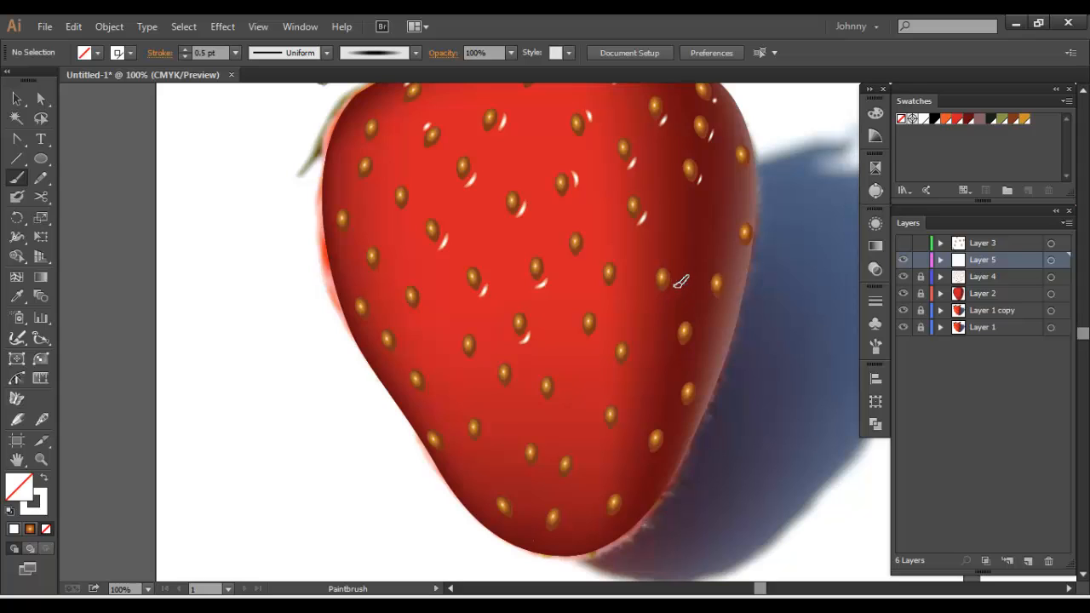
pyautogui.moveTo(675, 287); pyautogui.dragTo(666, 295)
pyautogui.moveTo(623, 264); pyautogui.dragTo(618, 282)
pyautogui.moveTo(631, 344); pyautogui.dragTo(625, 364)
pyautogui.moveTo(599, 327); pyautogui.dragTo(598, 332)
pyautogui.moveTo(552, 380); pyautogui.dragTo(558, 400)
# Paint fine white highlights beside the seeds towards the strawberry's lower tip
pyautogui.hscroll(-2, 567, 394)
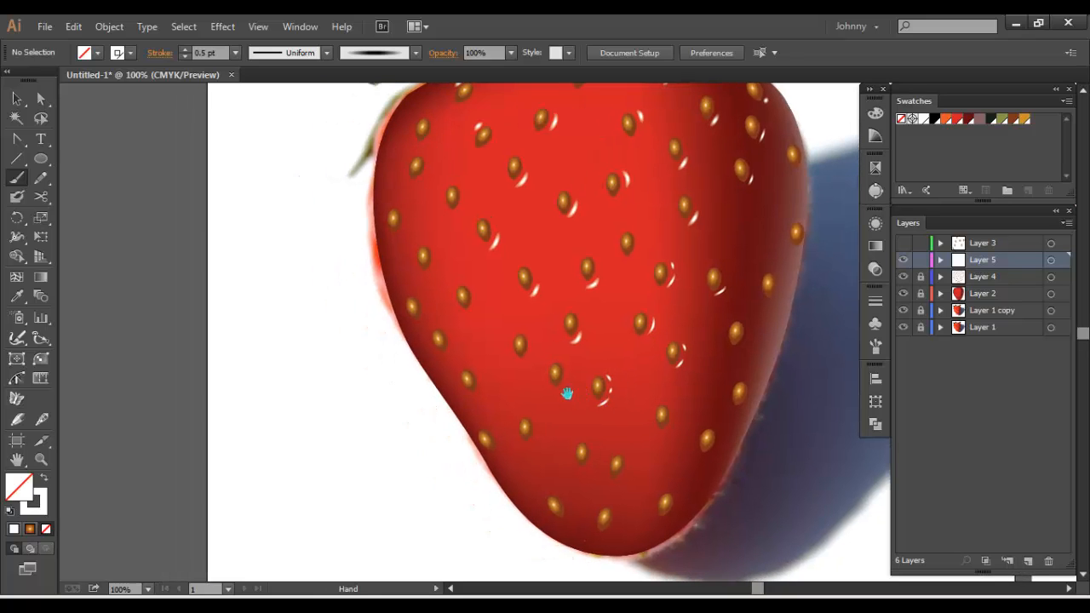
pyautogui.moveTo(599, 449); pyautogui.dragTo(592, 464)
pyautogui.moveTo(542, 420); pyautogui.dragTo(539, 433)
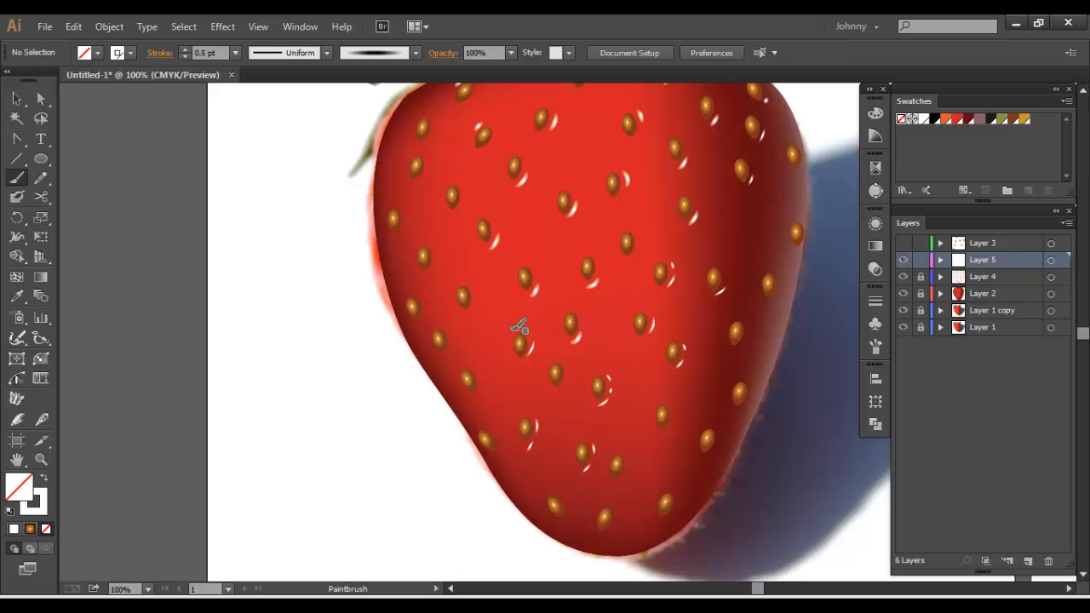
# Paint fine white highlights at the upper left of the seeds on the strawberry's left side
pyautogui.scroll(3, 519, 332)
pyautogui.hscroll(-3, 519, 332)
pyautogui.moveTo(528, 368); pyautogui.dragTo(522, 375)
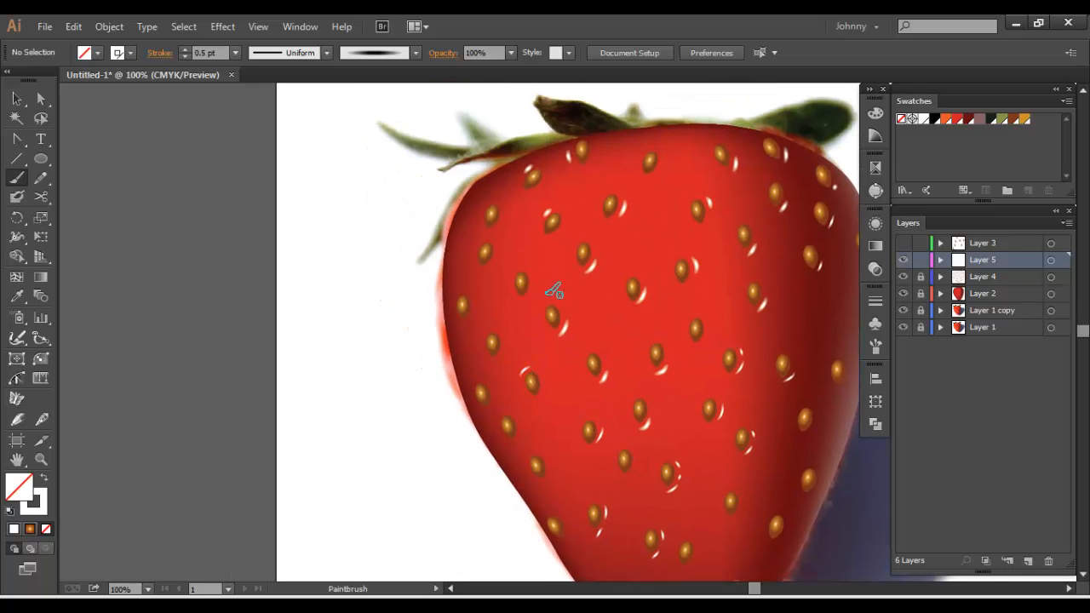
pyautogui.moveTo(549, 301); pyautogui.dragTo(544, 308)
pyautogui.moveTo(515, 269); pyautogui.dragTo(511, 276)
# Add fine white highlights beside the remaining seeds along the strawberry's lower left edge
pyautogui.moveTo(685, 402); pyautogui.dragTo(527, 290)
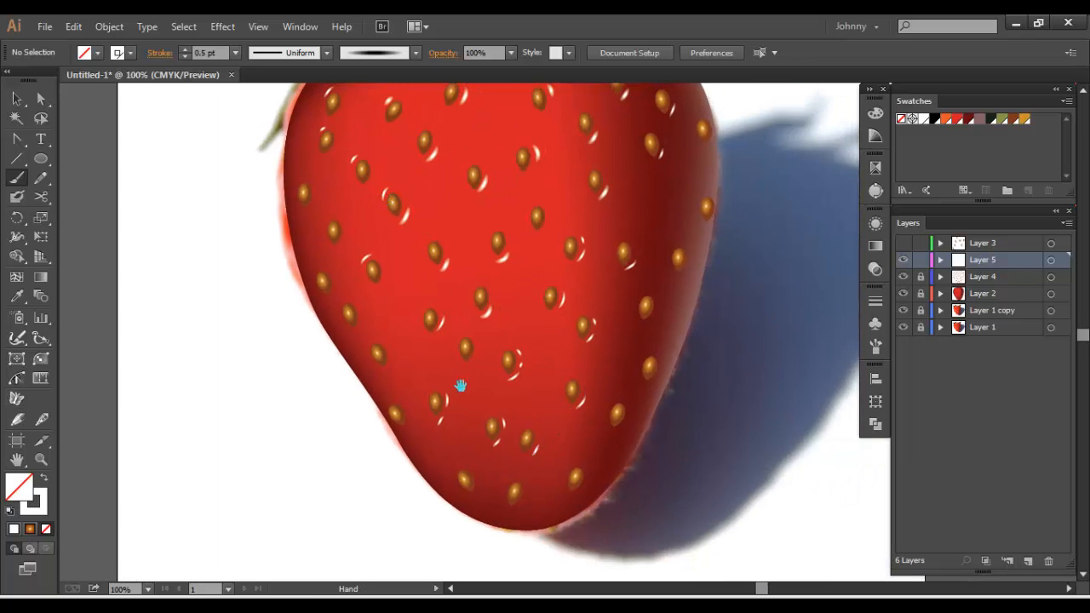
pyautogui.moveTo(403, 358); pyautogui.dragTo(547, 414)
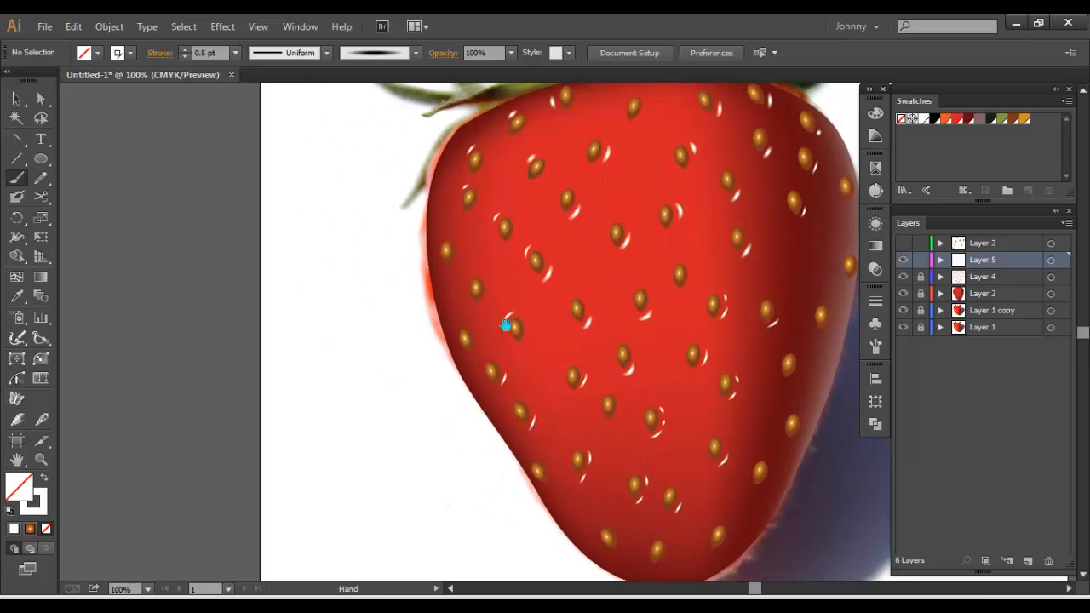
pyautogui.hotkey('ctrl', '-')
pyautogui.hotkey('ctrl', '-')
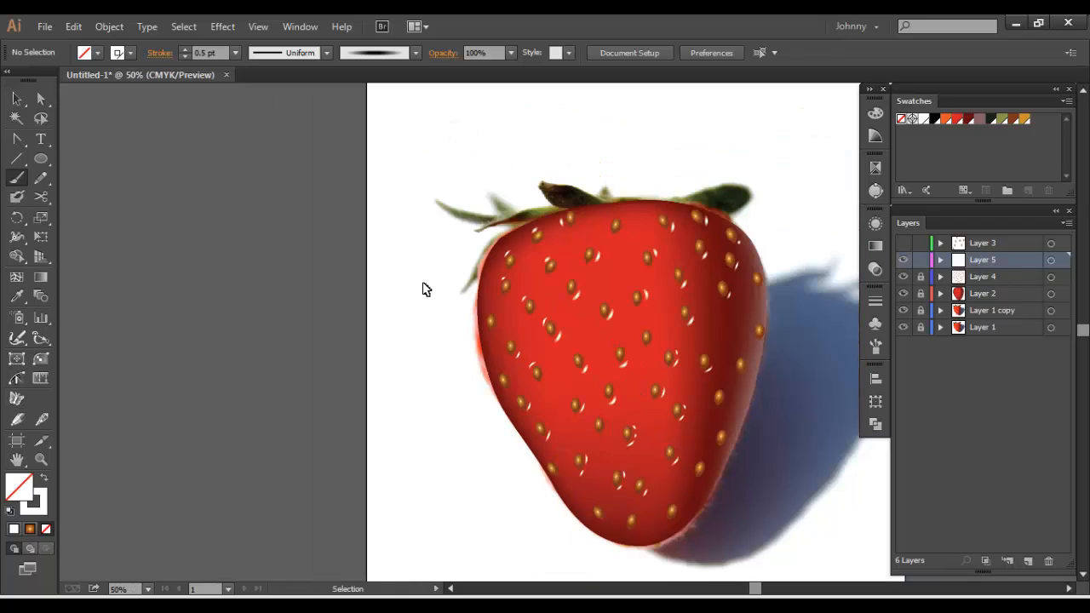
pyautogui.hotkey('ctrl', '+')
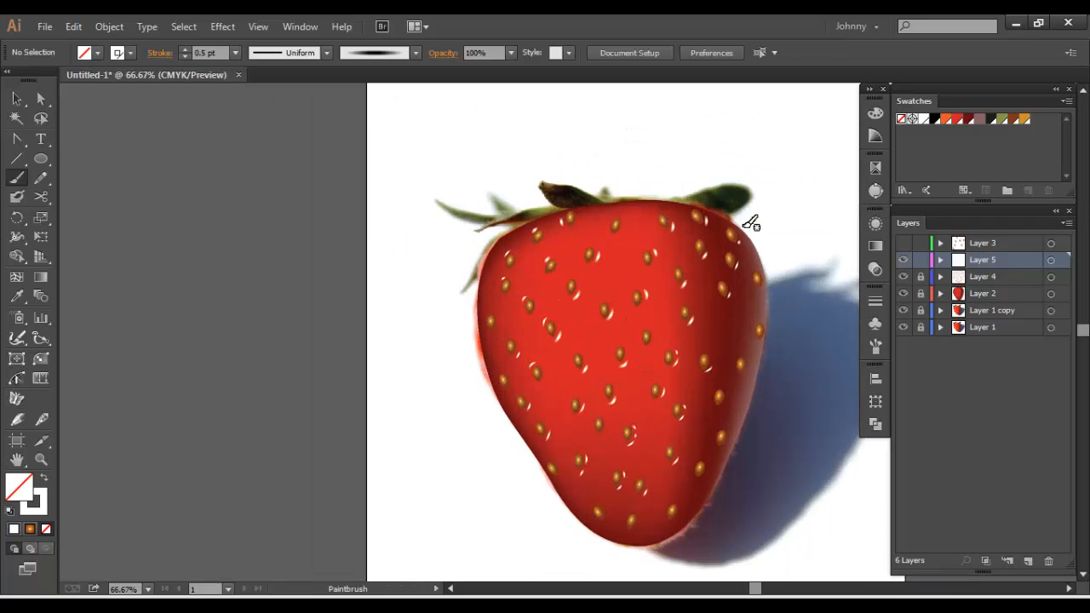
# Lock Layer 5 with the highlights and duplicate Layer 4, which holds the seeds
pyautogui.click(921, 259)
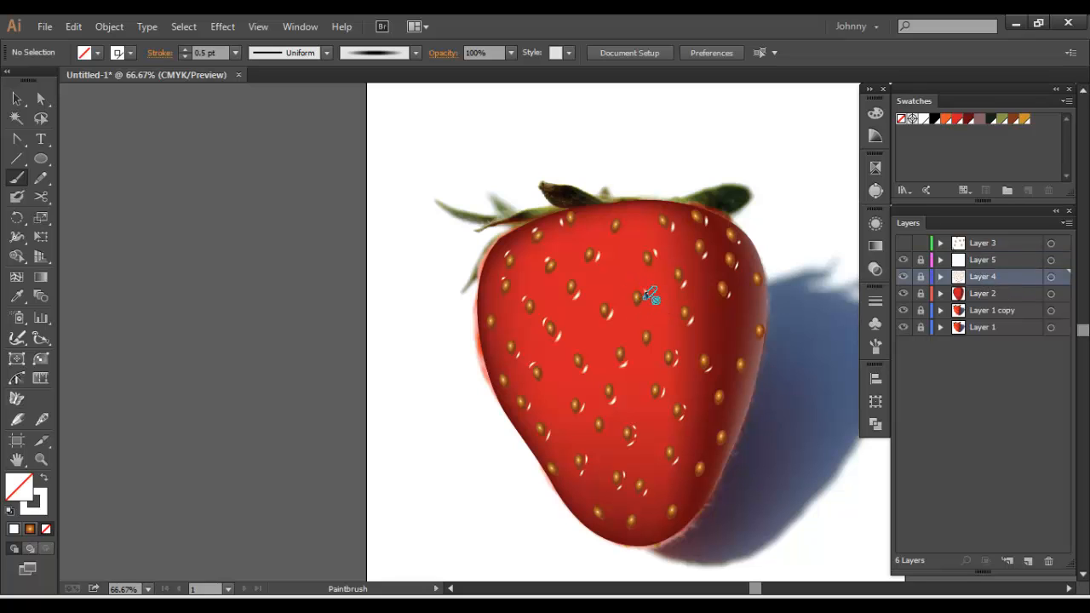
pyautogui.moveTo(705, 369); pyautogui.dragTo(316, 382)
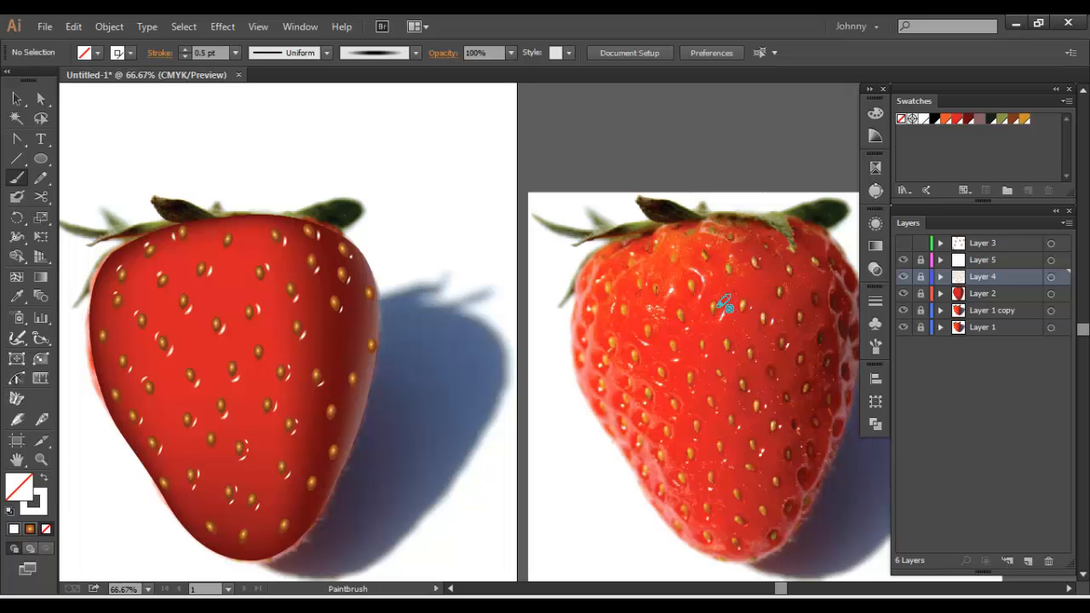
pyautogui.moveTo(382, 301); pyautogui.dragTo(637, 282)
pyautogui.click(17, 99)
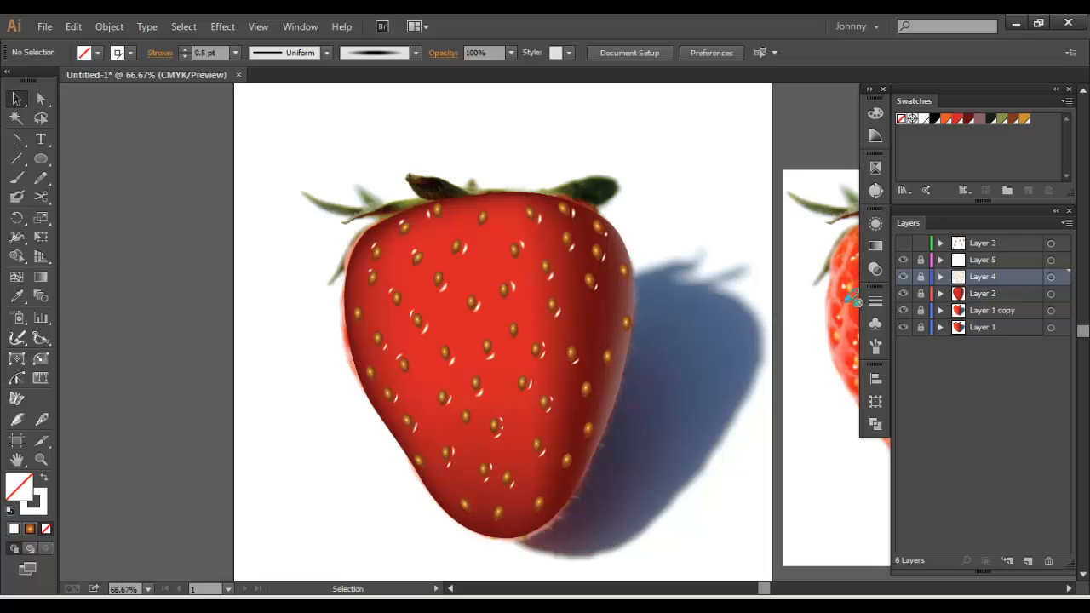
pyautogui.click(1065, 222)
pyautogui.click(1006, 252)
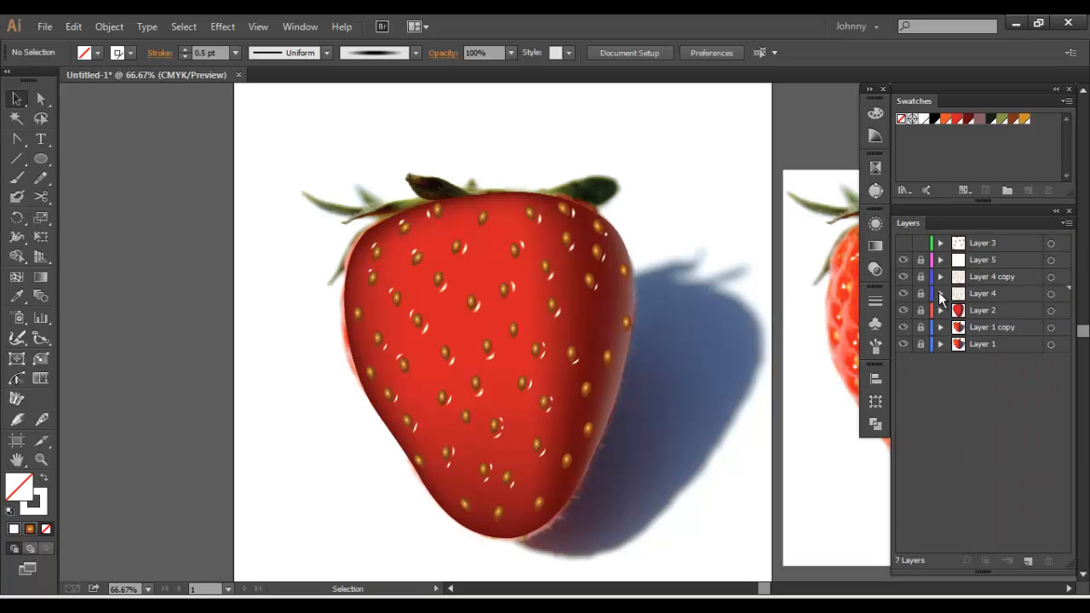
# Unlock the original Layer 4, select all of its seed symbols and try to expand them
pyautogui.click(920, 293)
pyautogui.hotkey('ctrl', 'a')
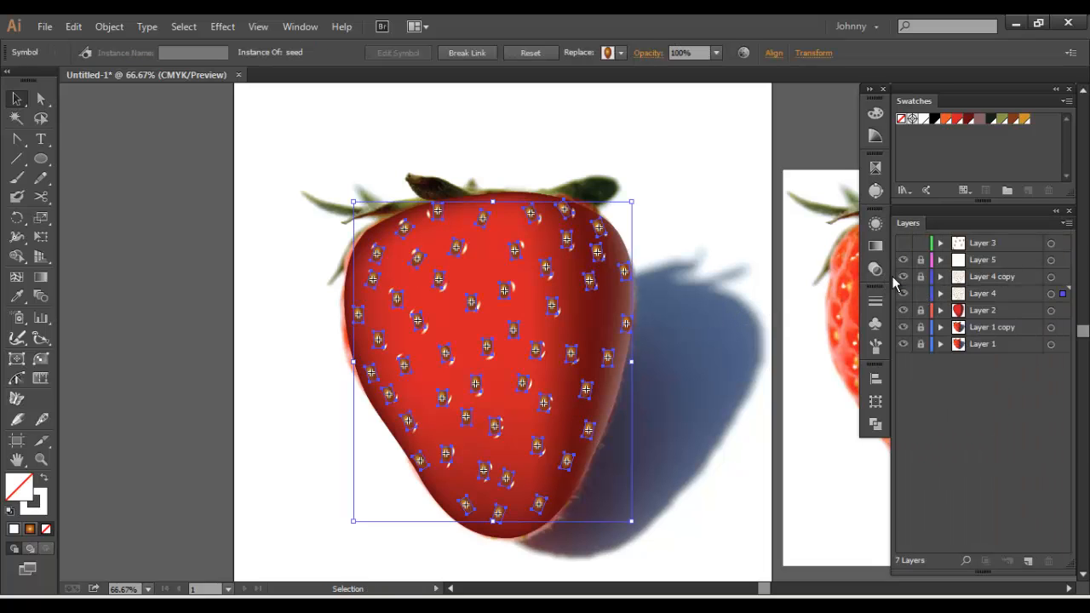
pyautogui.click(105, 28)
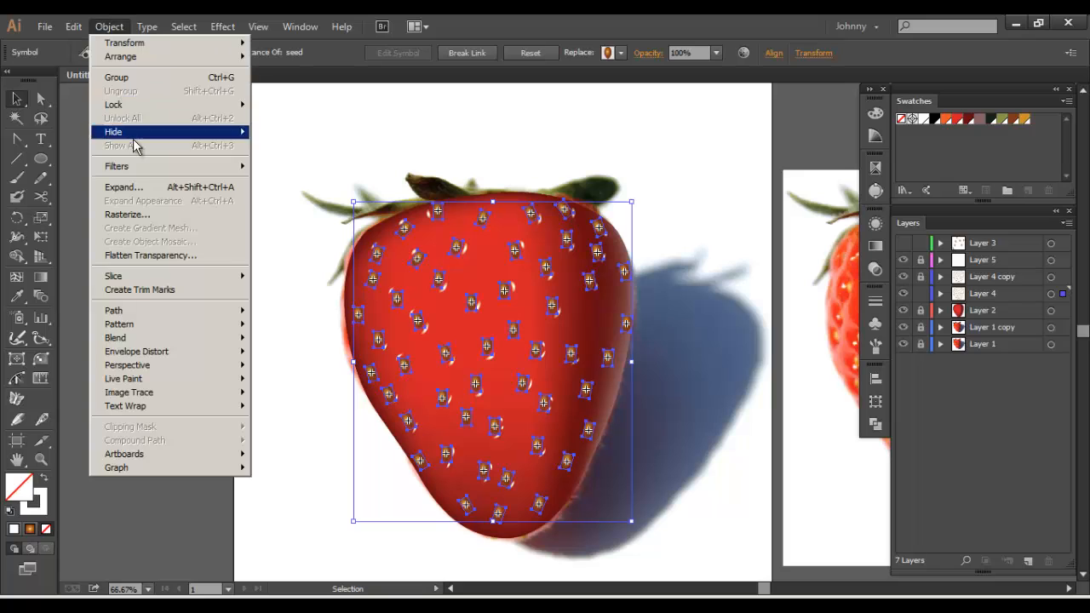
pyautogui.click(136, 189)
pyautogui.click(575, 393)
pyautogui.hotkey('ctrl', '+')
pyautogui.hotkey('ctrl', '+')
pyautogui.hotkey('ctrl', '+')
pyautogui.hotkey('ctrl', '+')
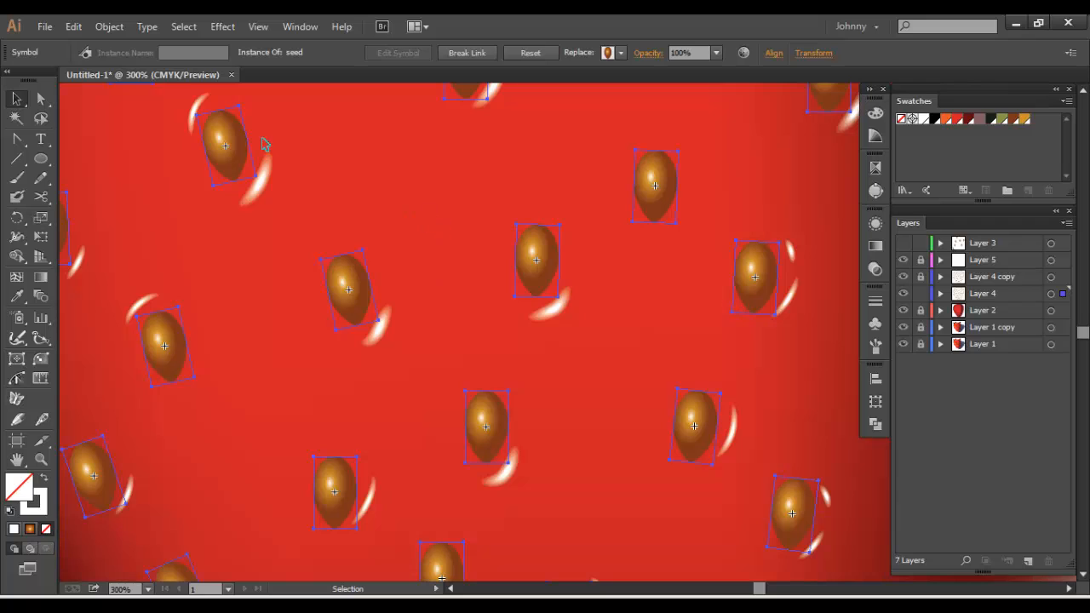
# Examine how a single seed symbol near the middle of the strawberry can be selected as a whole or by its points
pyautogui.click(119, 29)
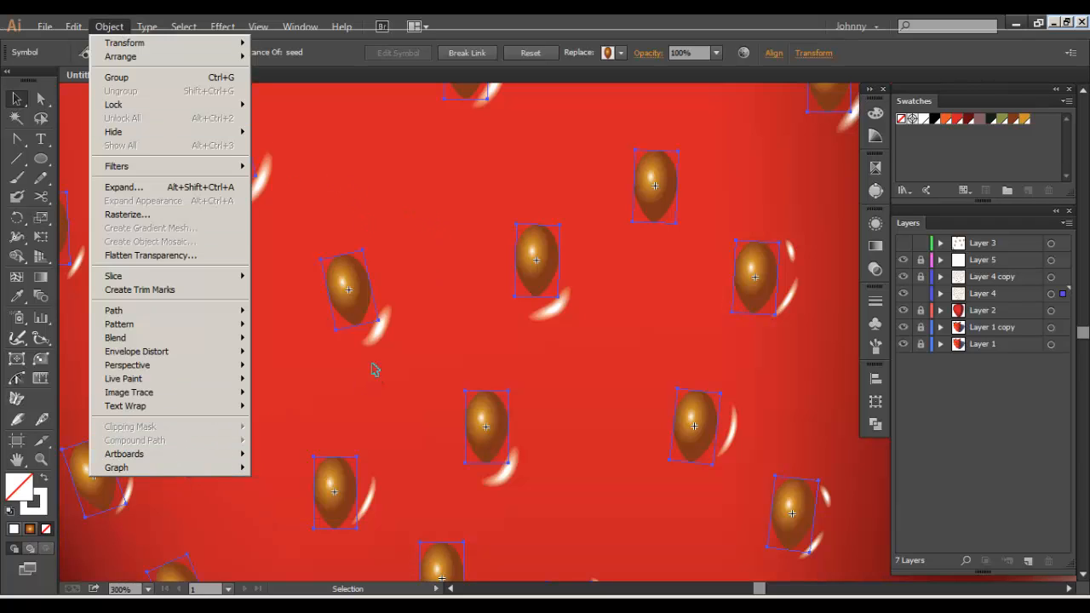
pyautogui.click(349, 305)
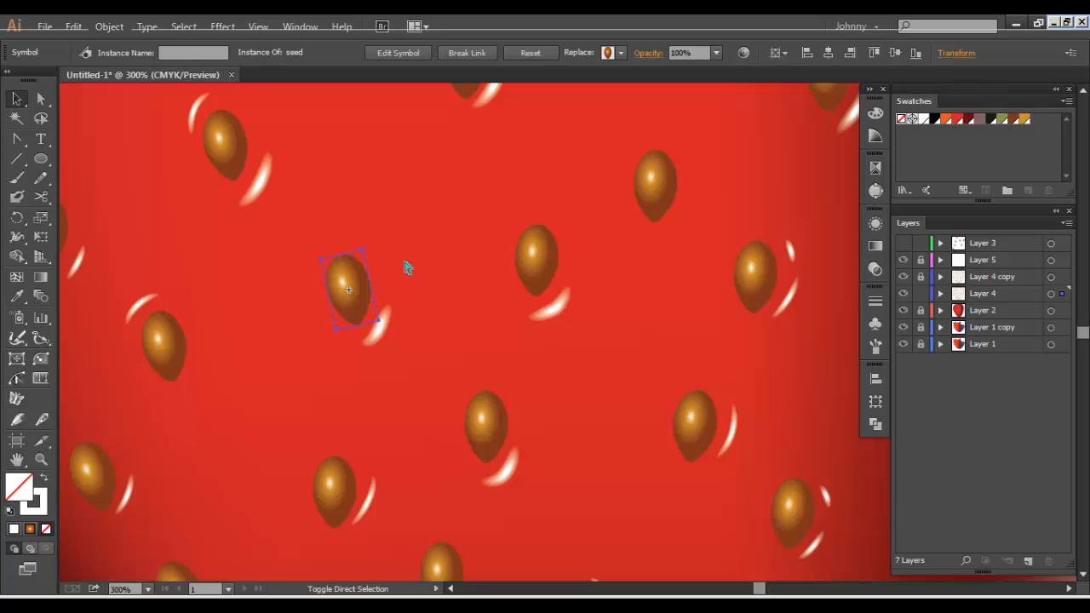
pyautogui.click(408, 268)
pyautogui.click(350, 280)
pyautogui.click(365, 257)
pyautogui.press('a')
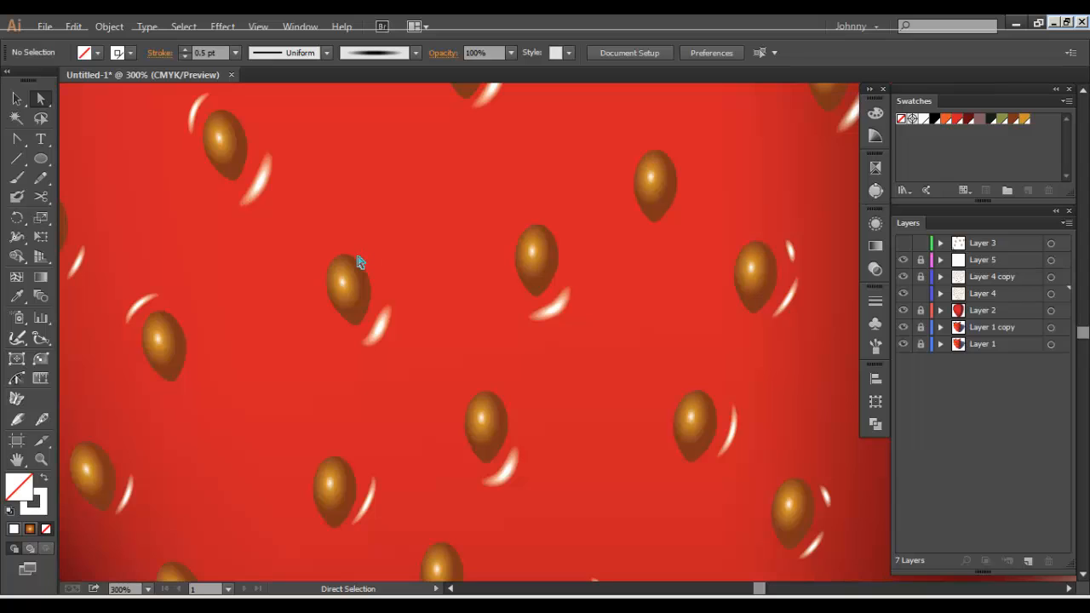
pyautogui.click(344, 269)
pyautogui.click(323, 266)
pyautogui.click(337, 281)
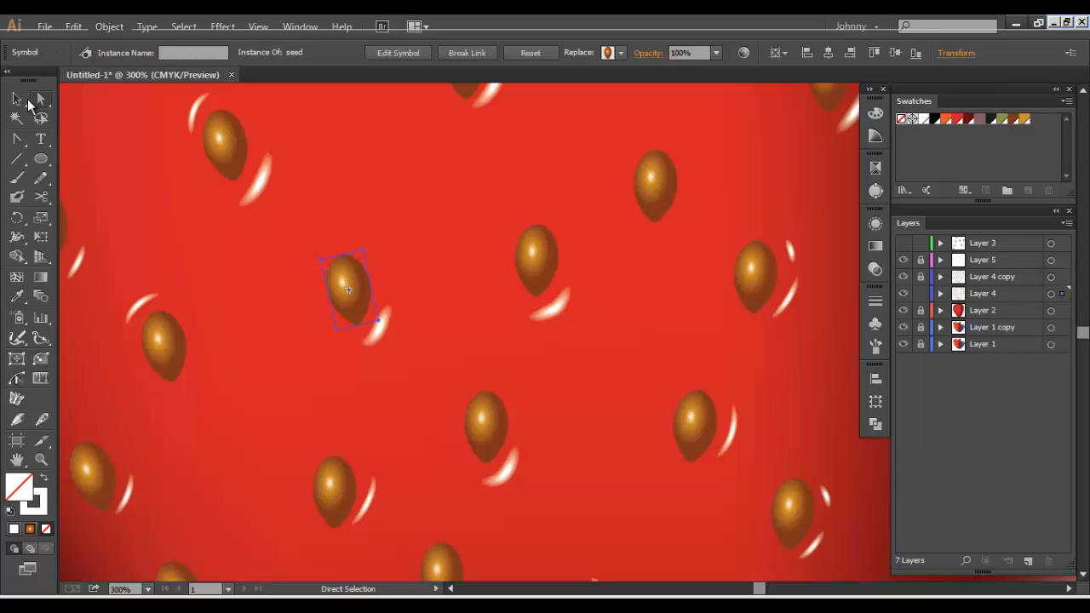
pyautogui.click(17, 99)
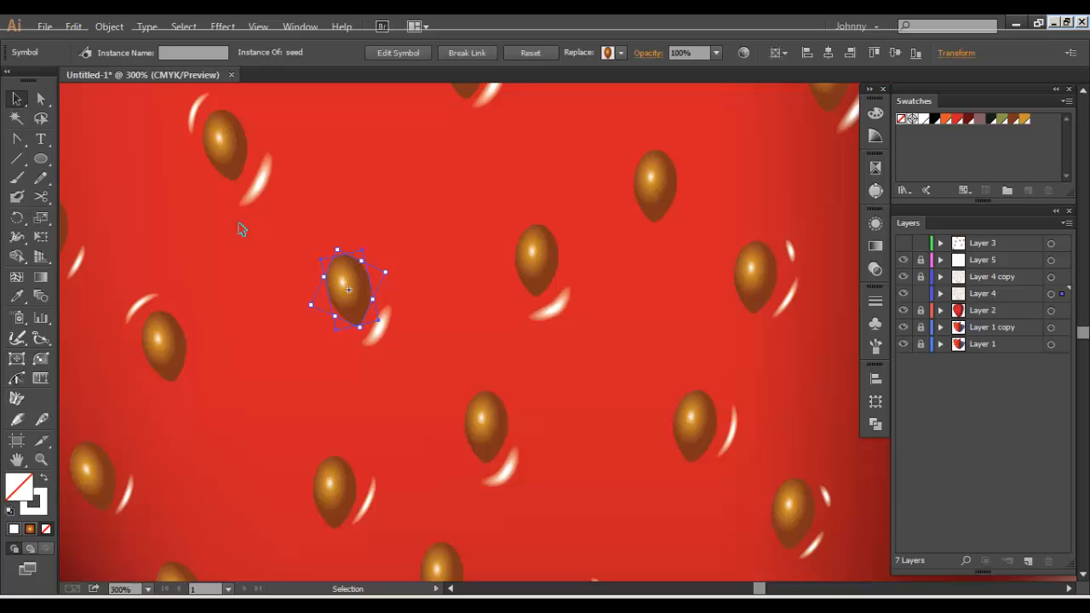
pyautogui.click(358, 238)
pyautogui.click(353, 281)
pyautogui.press('a')
pyautogui.click(380, 326)
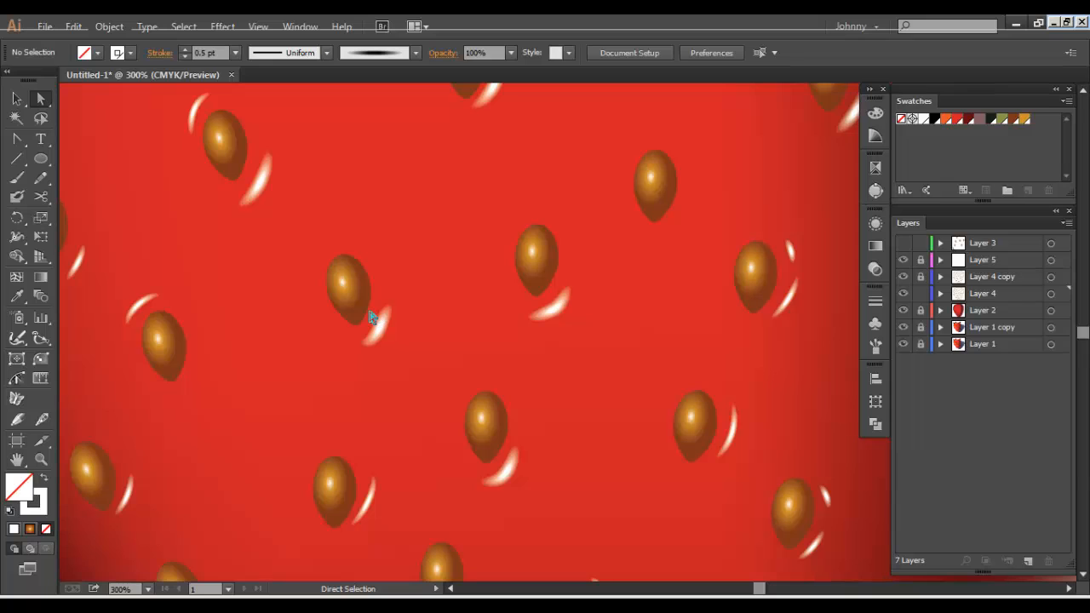
# Select the single seed symbol near the strawberry's middle and expand it into an editable path
pyautogui.click(363, 306)
pyautogui.click(18, 100)
pyautogui.click(109, 26)
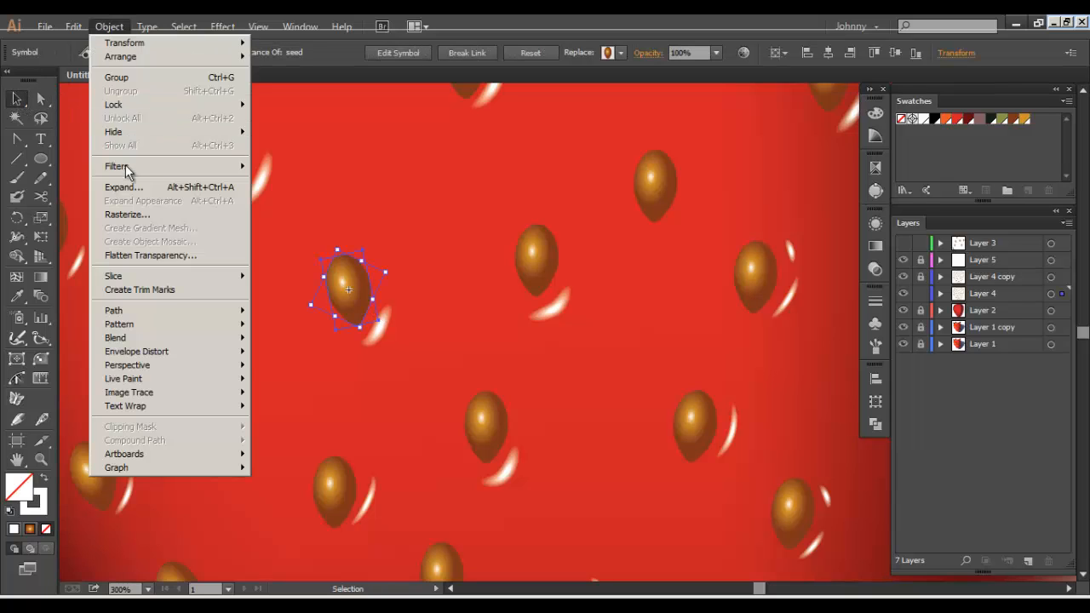
pyautogui.click(124, 186)
pyautogui.click(503, 396)
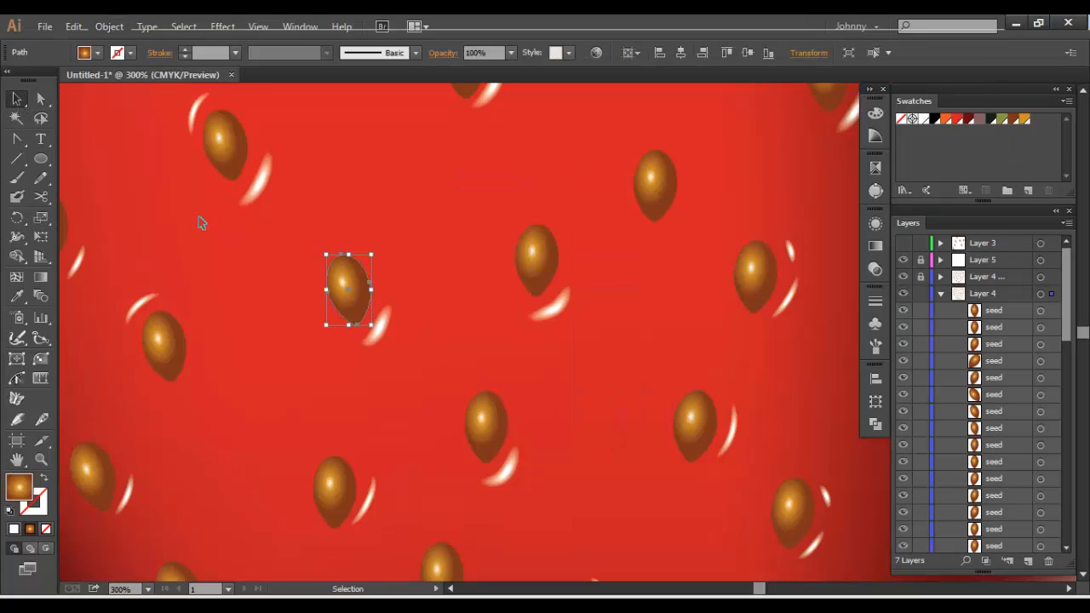
pyautogui.hotkey('ctrl', '-')
pyautogui.hotkey('ctrl', '-')
pyautogui.hotkey('ctrl', '-')
pyautogui.hotkey('ctrl', '-')
pyautogui.hotkey('ctrl', 'a')
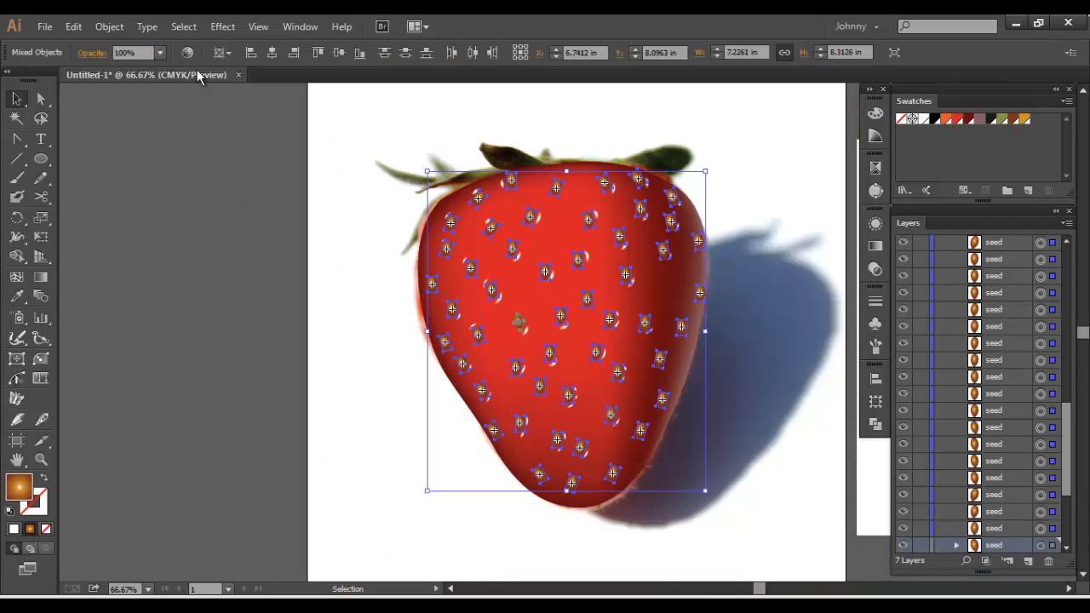
pyautogui.click(111, 26)
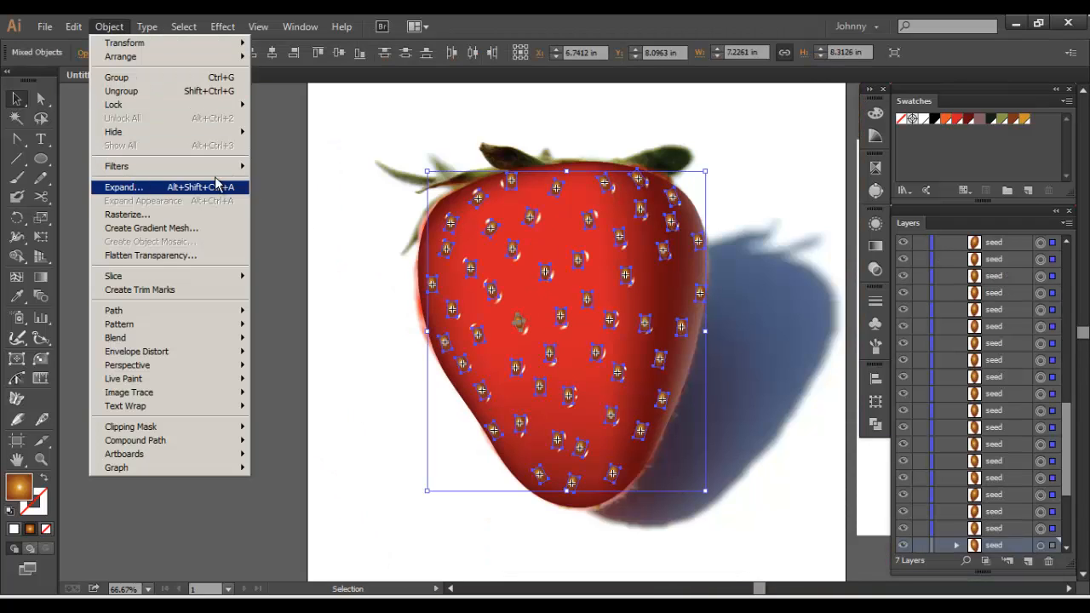
pyautogui.click(356, 238)
pyautogui.click(356, 237)
pyautogui.click(516, 318)
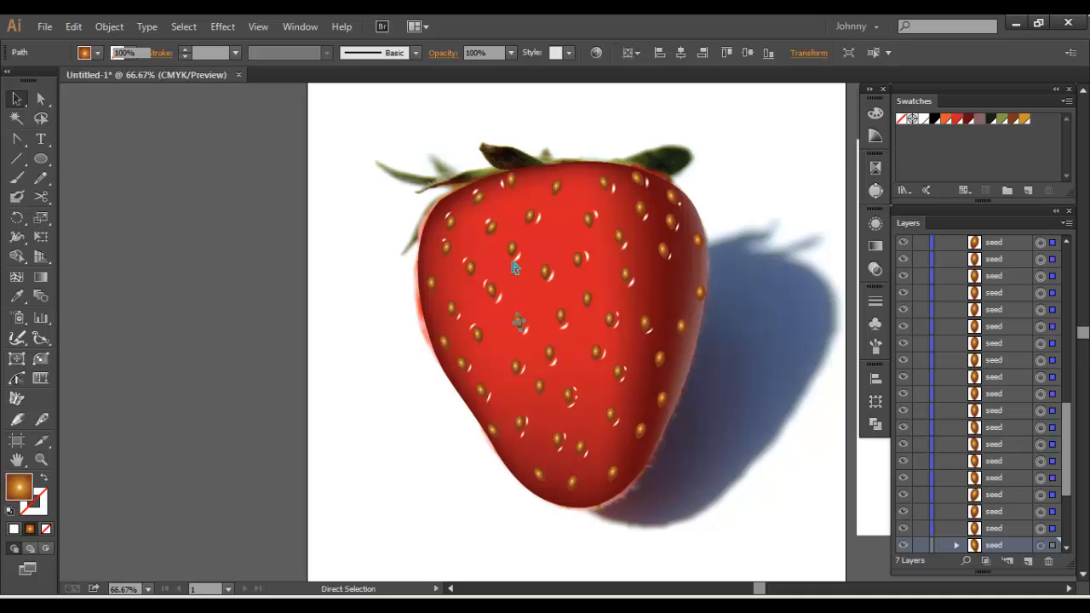
# Select all remaining seed symbols except the already expanded one and expand their object and fill
pyautogui.hotkey('ctrl', 'a')
pyautogui.keyDown('shift'); pyautogui.click(520, 325); pyautogui.keyUp('shift')
pyautogui.hotkey('ctrl', '+')
pyautogui.hotkey('ctrl', '+')
pyautogui.hotkey('ctrl', '+')
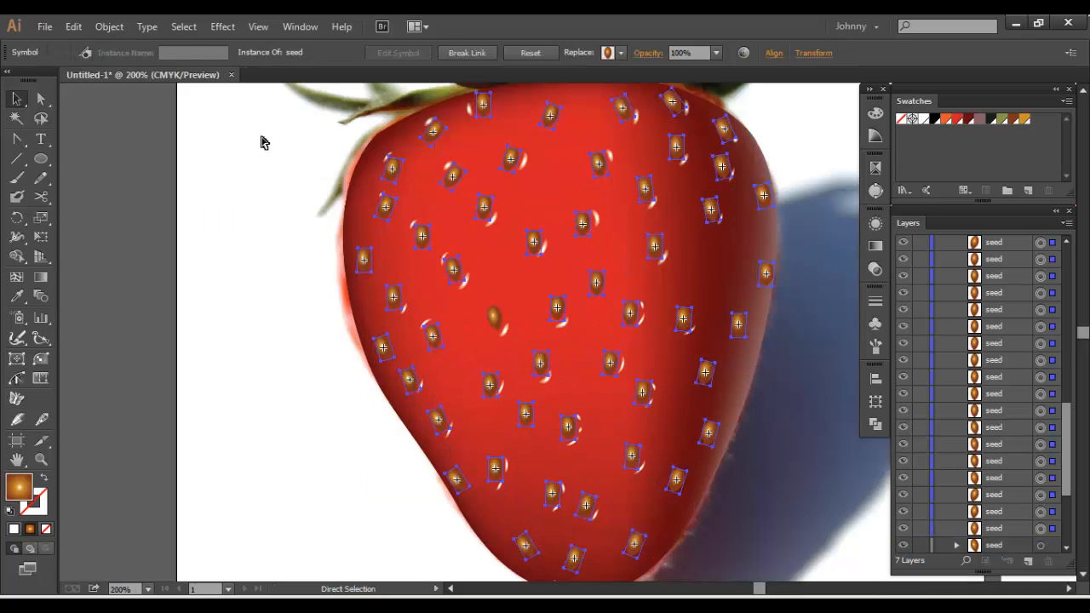
pyautogui.click(109, 27)
pyautogui.click(162, 189)
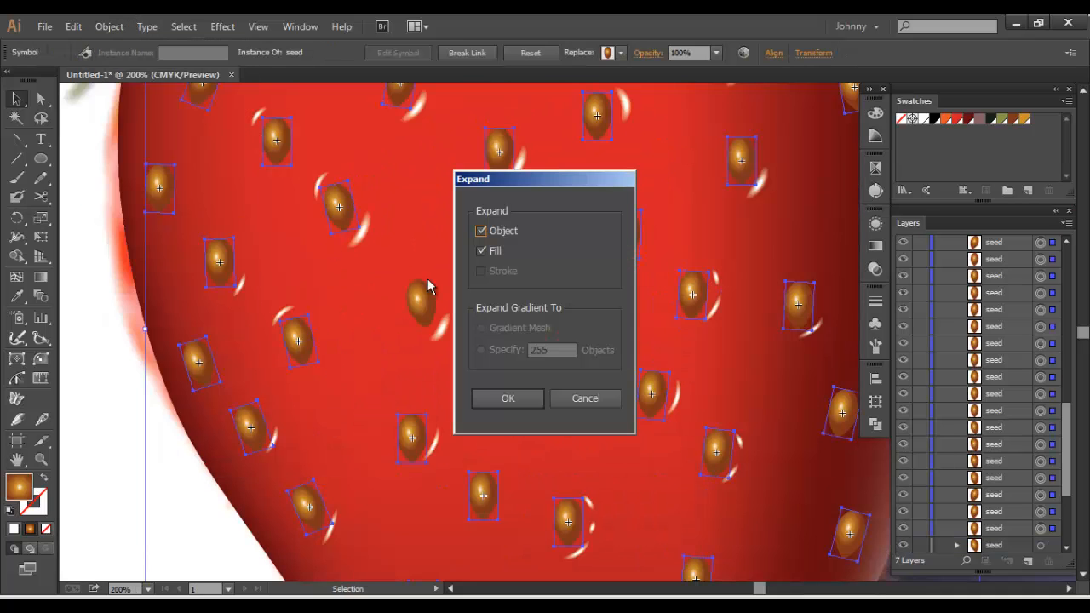
pyautogui.click(493, 396)
# Select all the expanded seeds and apply Offset Path with an offset of 0 and miter joins
pyautogui.moveTo(575, 332); pyautogui.dragTo(490, 332)
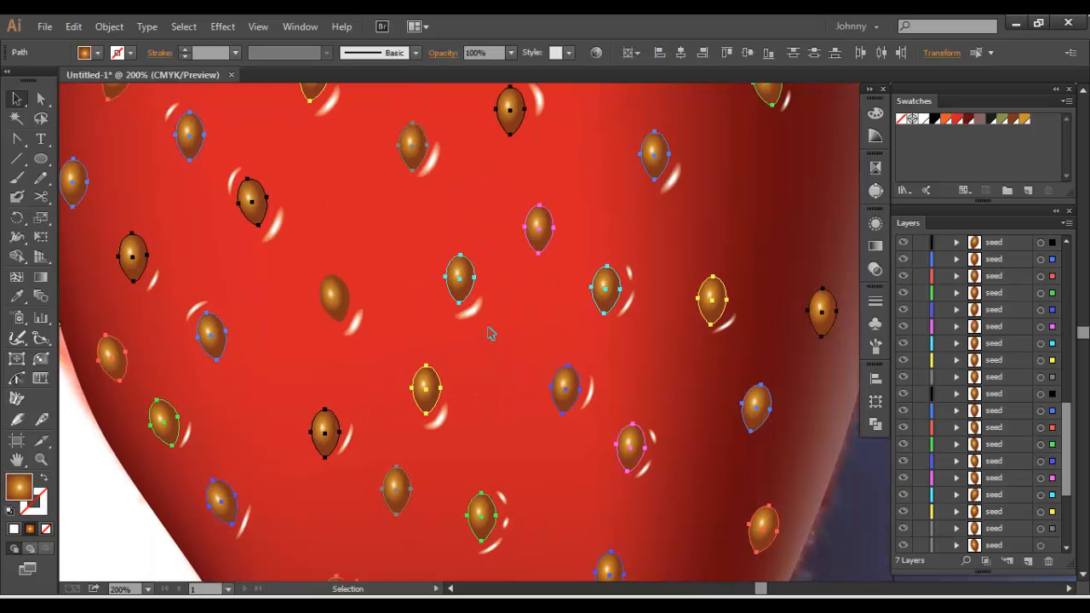
pyautogui.hotkey('ctrl', 'a')
pyautogui.click(109, 27)
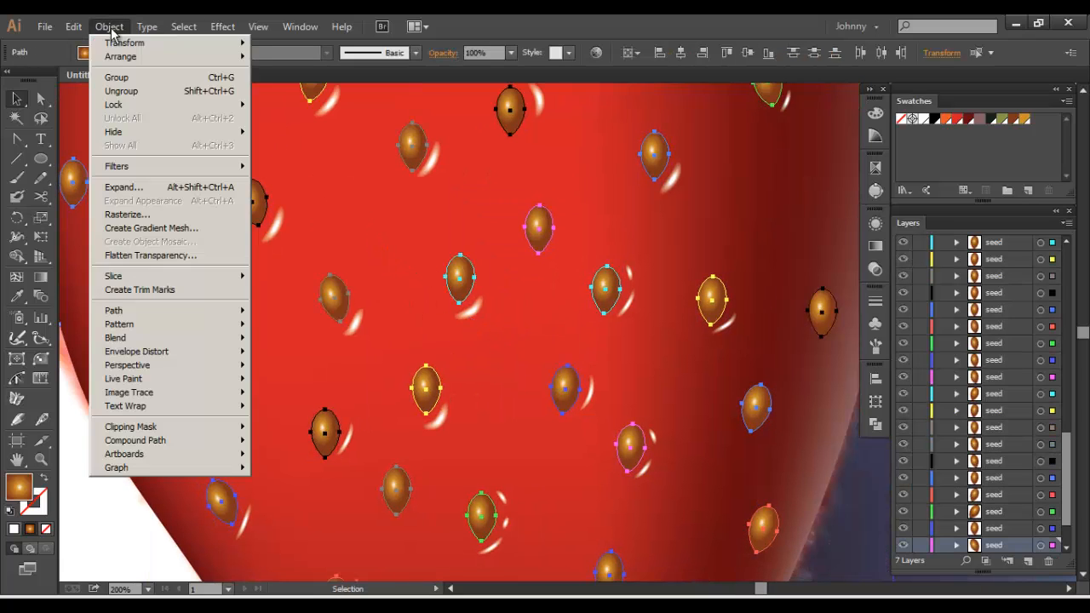
pyautogui.moveTo(184, 311)
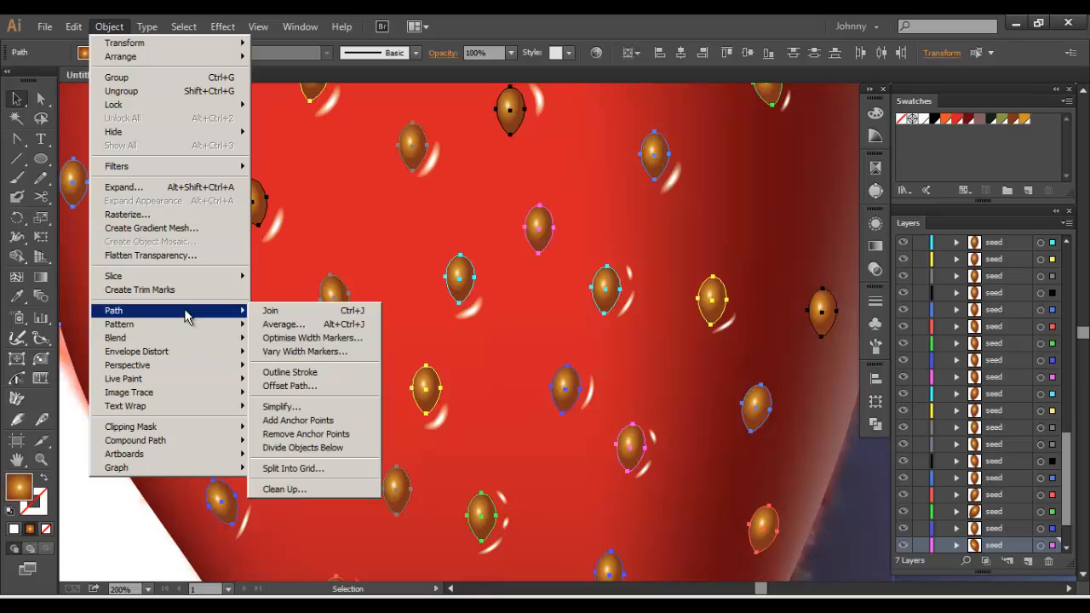
pyautogui.click(289, 386)
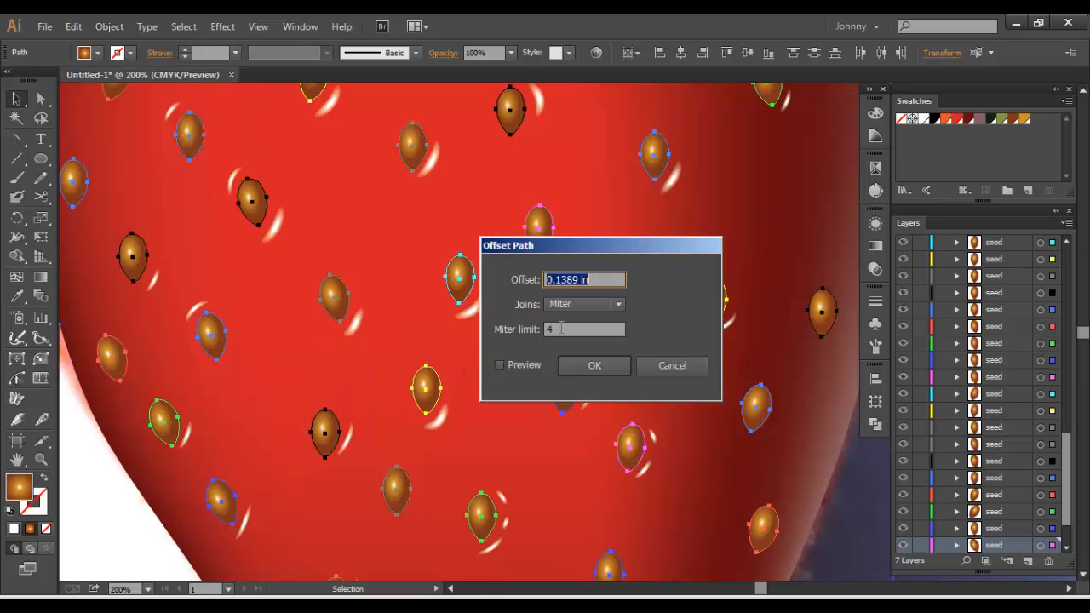
pyautogui.write('0')
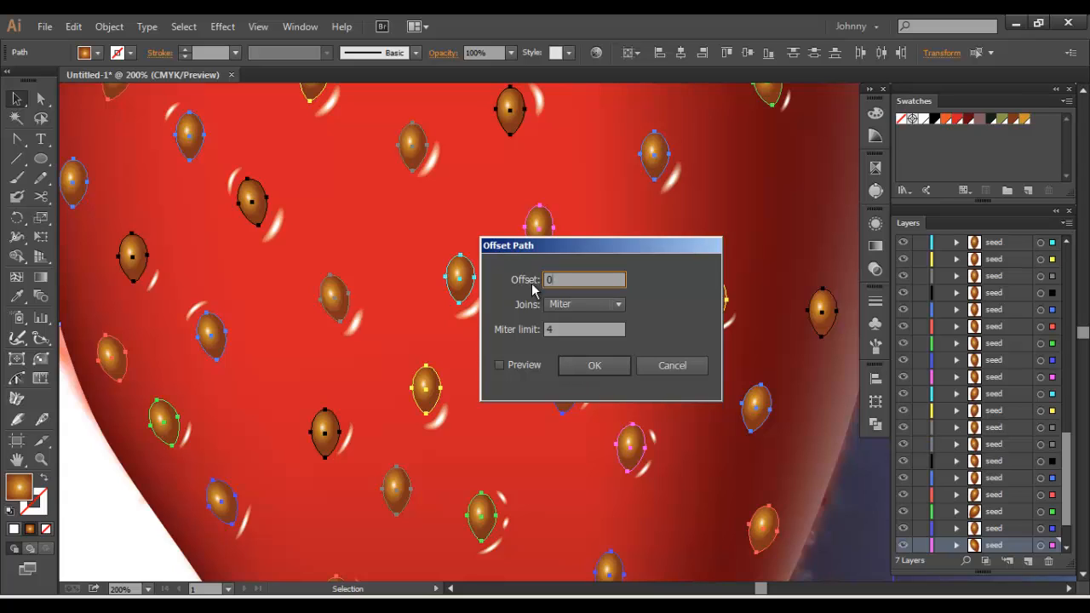
pyautogui.click(593, 365)
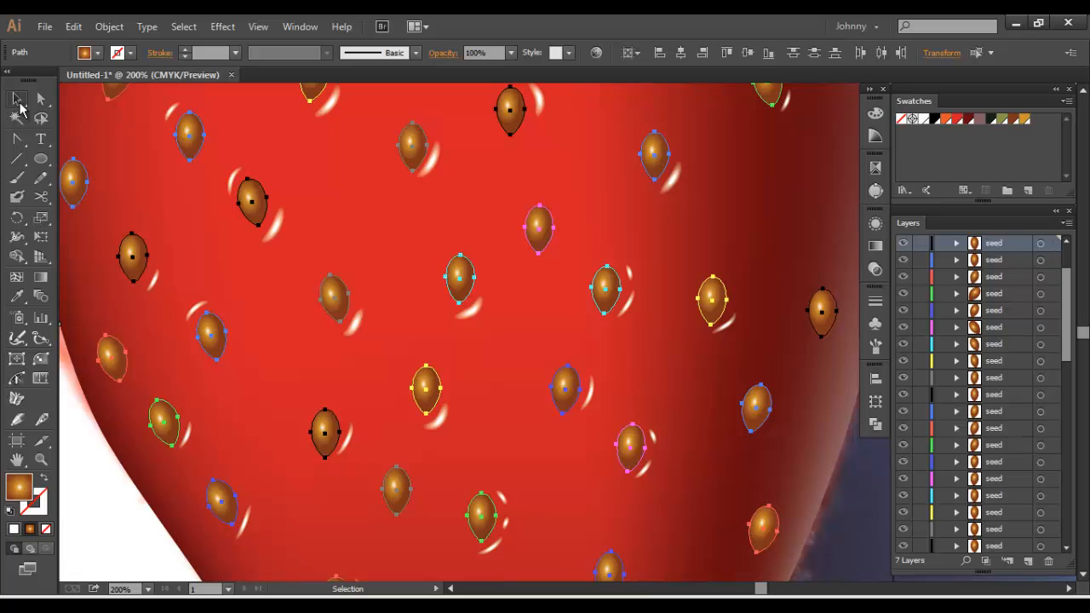
# Delete the original Layer 4 and create a new layer between Layer 4 copy and Layer 2
pyautogui.hotkey('ctrl', 'shift', 'a')
pyautogui.scroll(2, 953, 287)
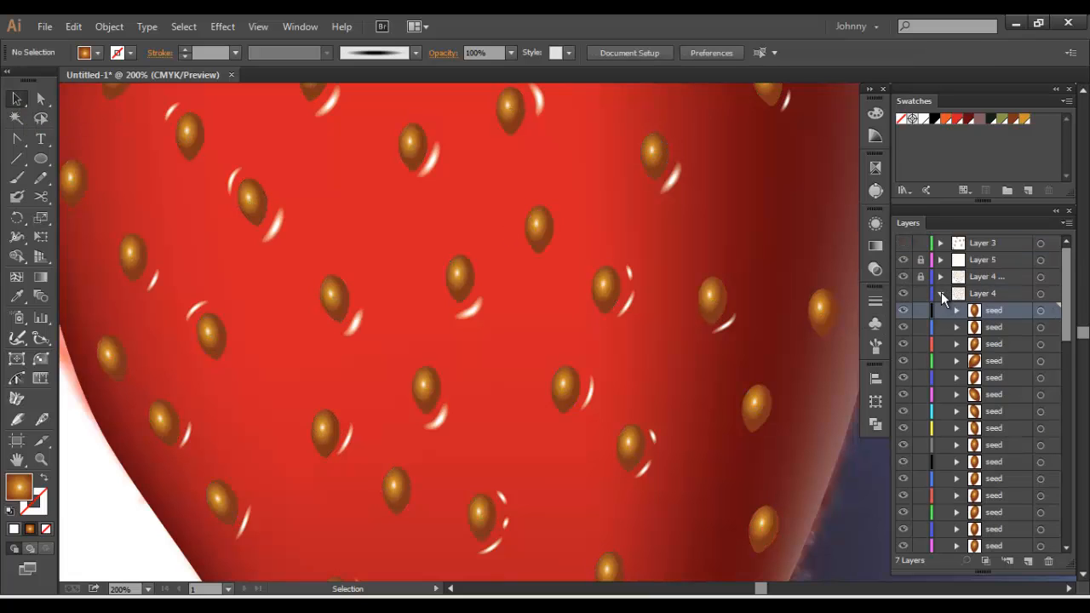
pyautogui.click(941, 293)
pyautogui.click(902, 293)
pyautogui.click(981, 295)
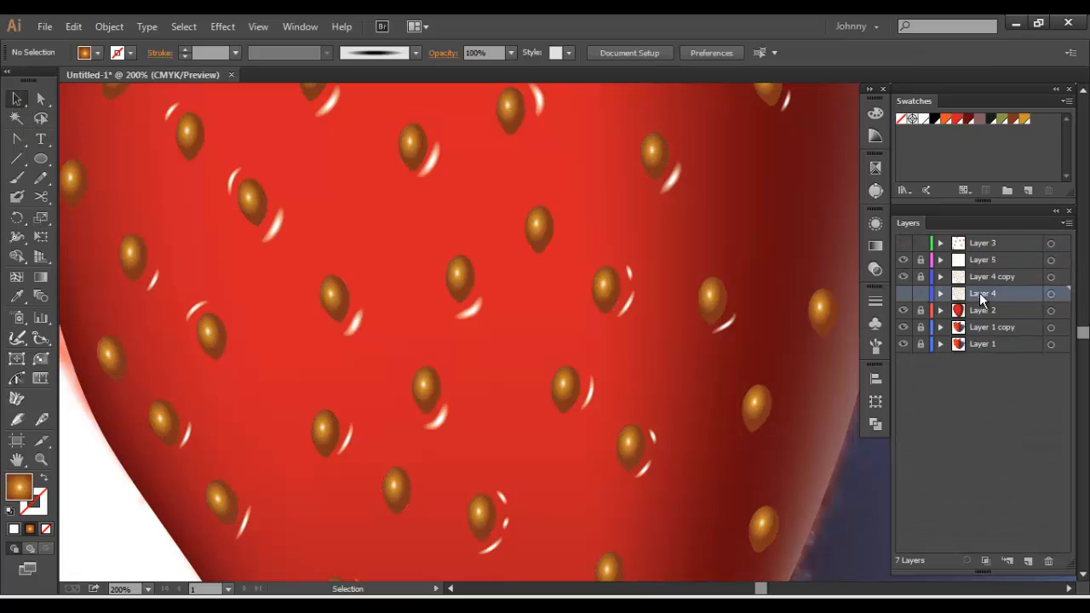
pyautogui.moveTo(980, 294); pyautogui.dragTo(1048, 561)
pyautogui.click(1028, 560)
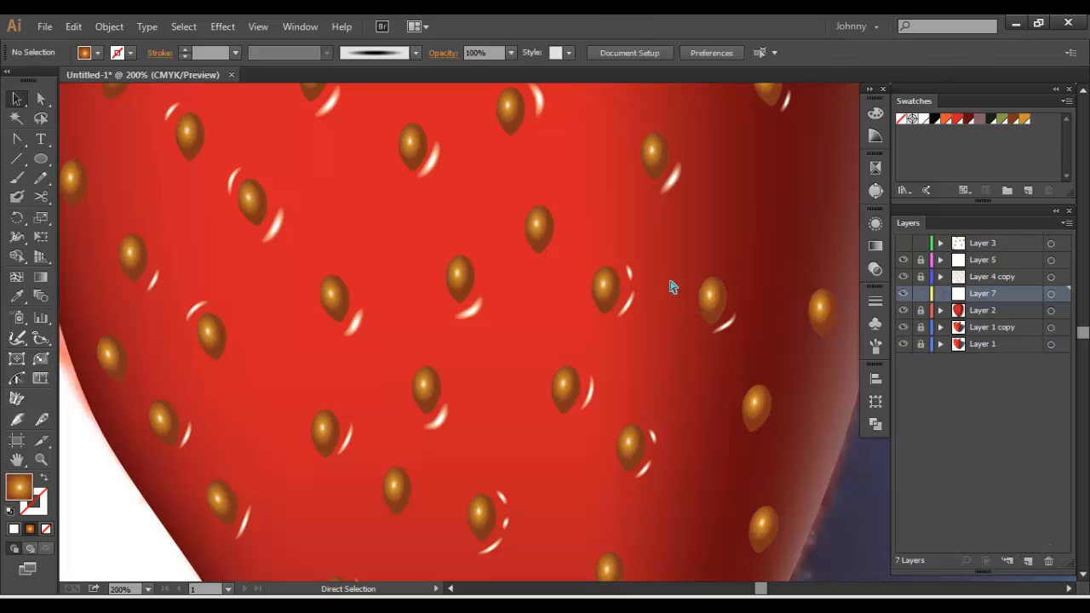
# Paste the seed shapes in place on the new layer with Layer 4 copy hidden, and fill them black
pyautogui.hotkey('ctrl', 'f')
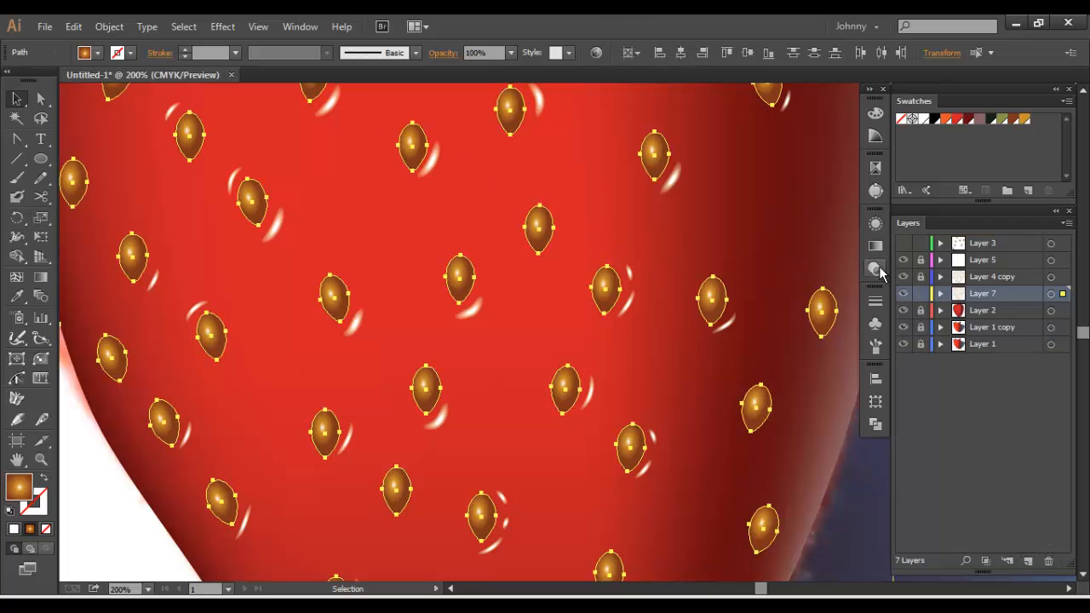
pyautogui.click(932, 121)
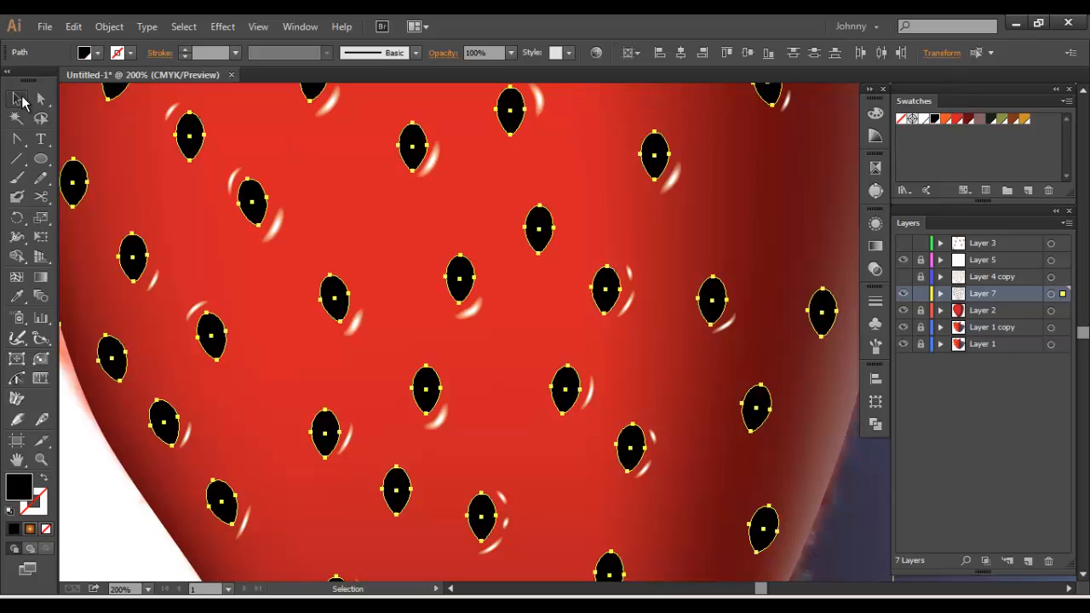
# Preview an Offset Path of 0.5 in with miter joins on the selected black seed shapes
pyautogui.click(109, 27)
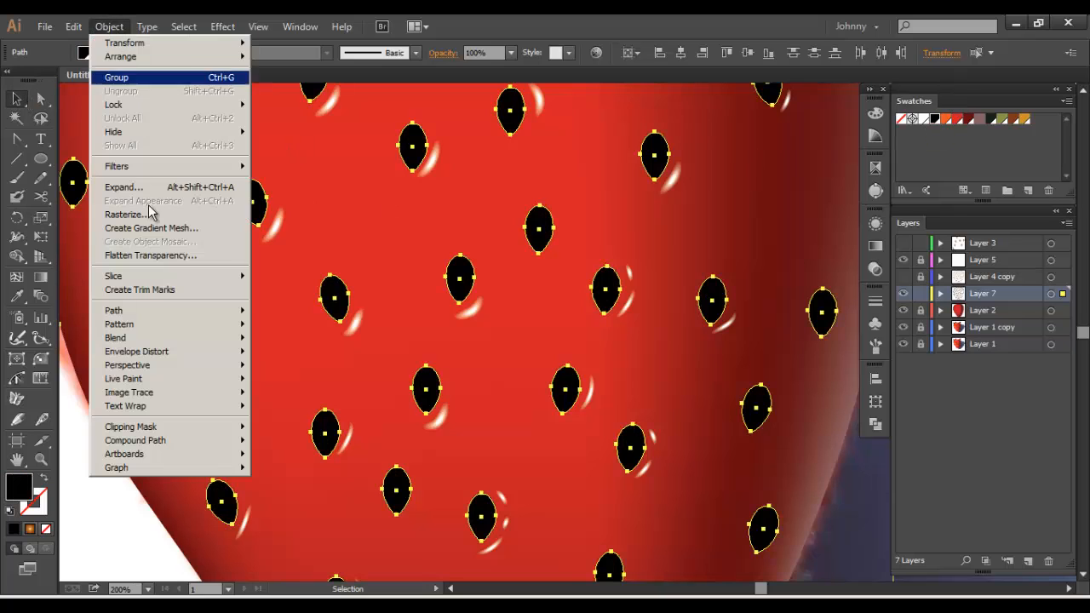
pyautogui.moveTo(193, 311)
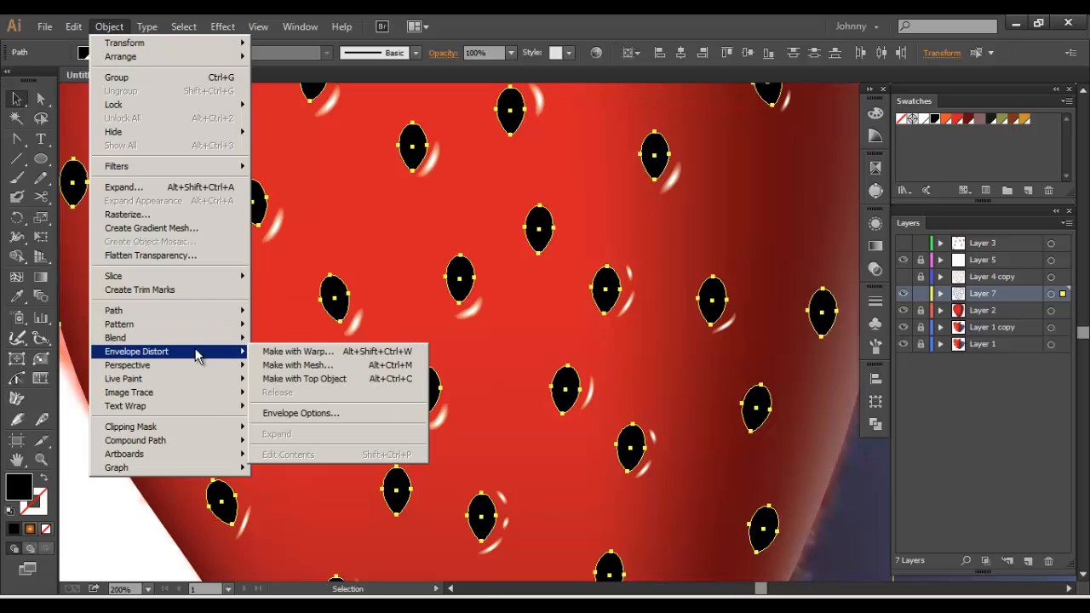
pyautogui.click(362, 385)
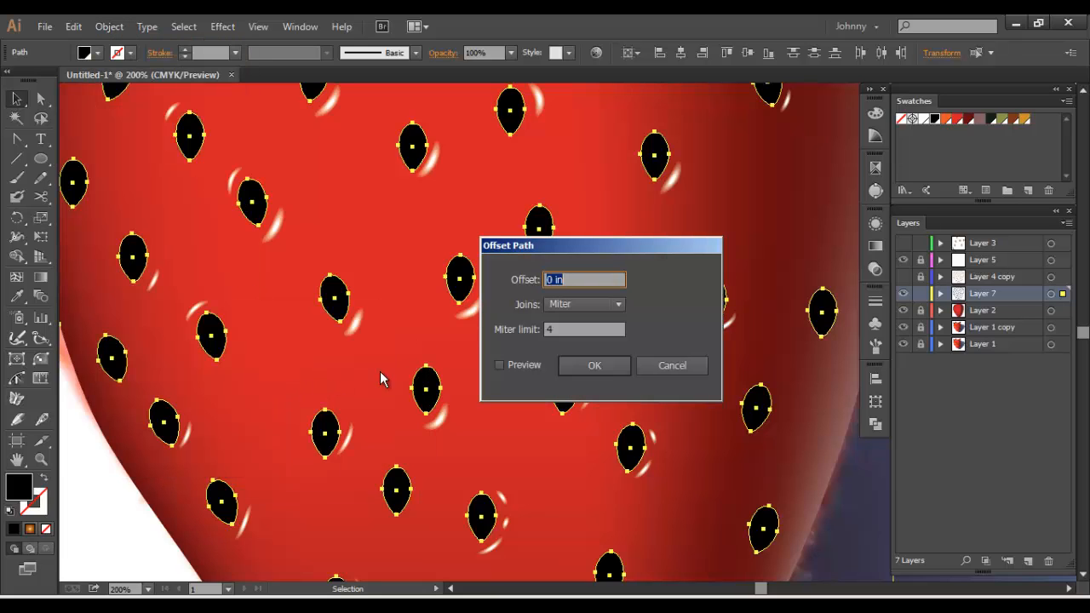
pyautogui.click(596, 304)
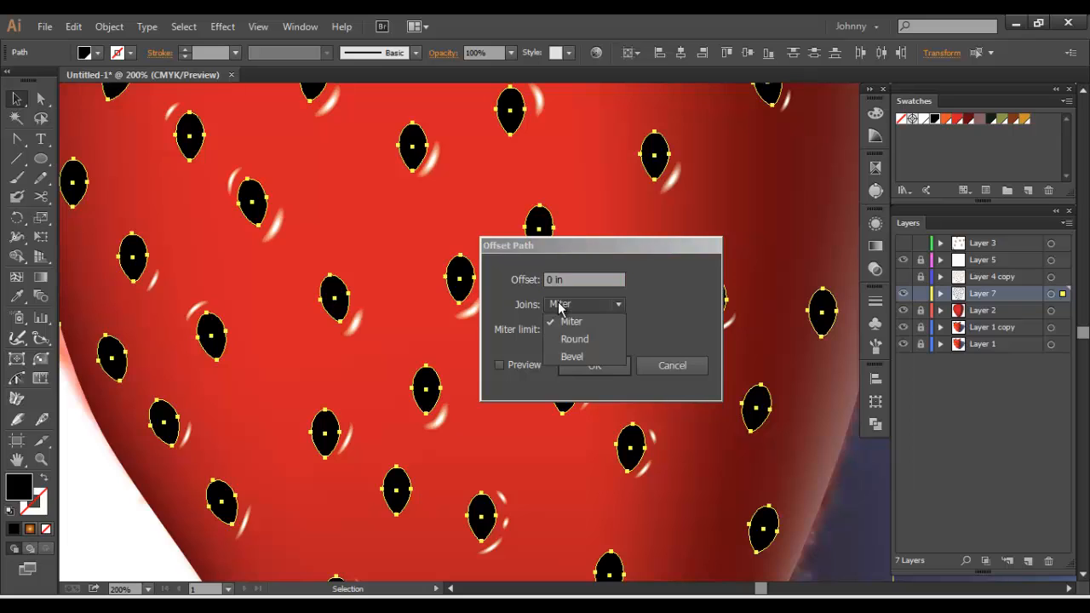
pyautogui.click(562, 313)
pyautogui.click(546, 281)
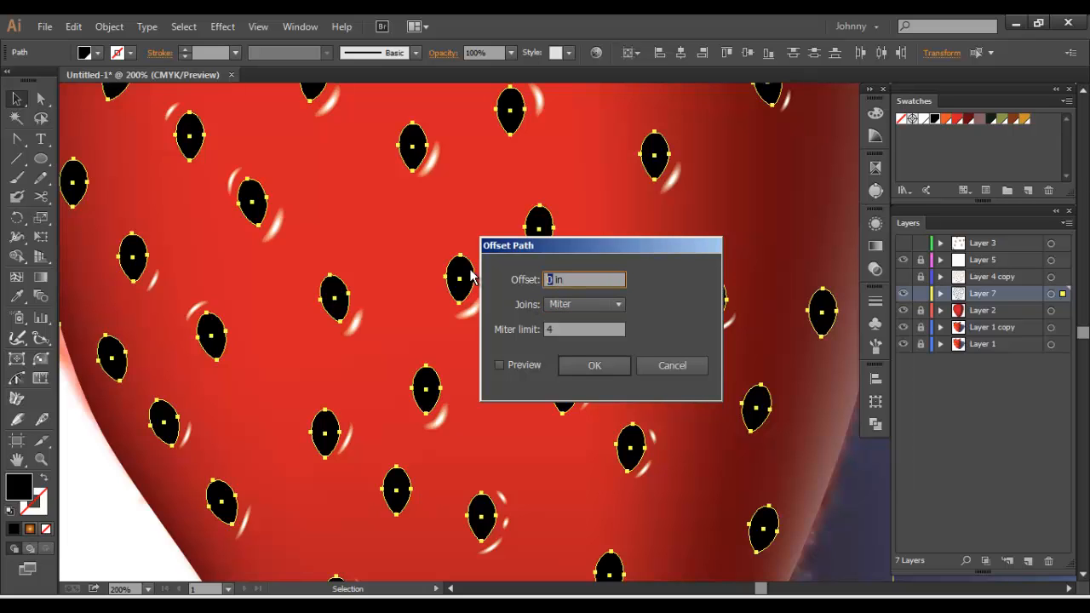
pyautogui.write('.5')
pyautogui.click(500, 364)
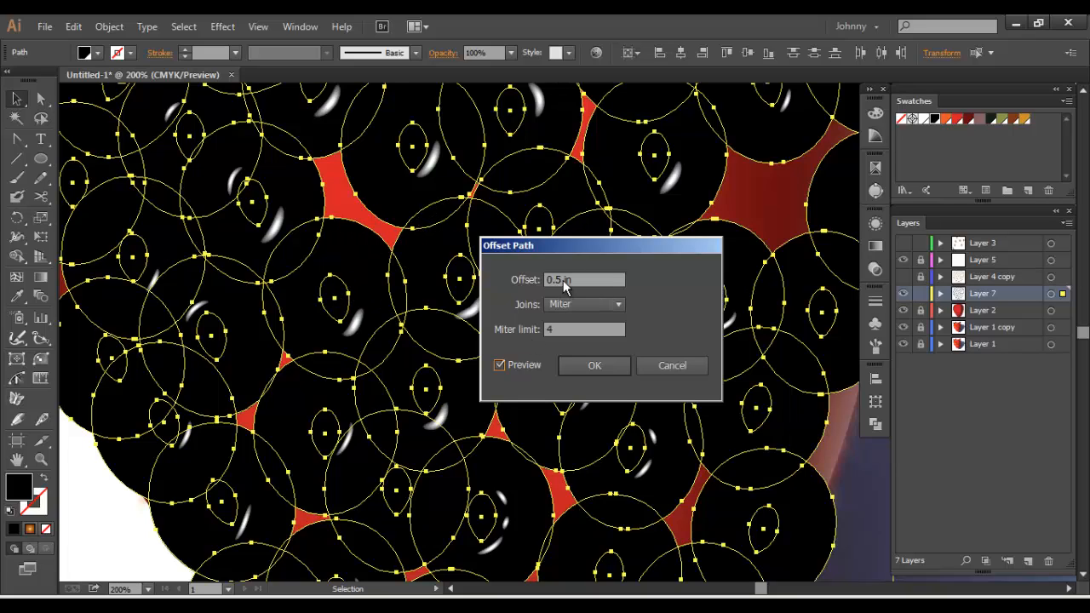
# Reduce the seed offset to 0.05 in, then set it to 0.09 in and apply it
pyautogui.click(555, 281)
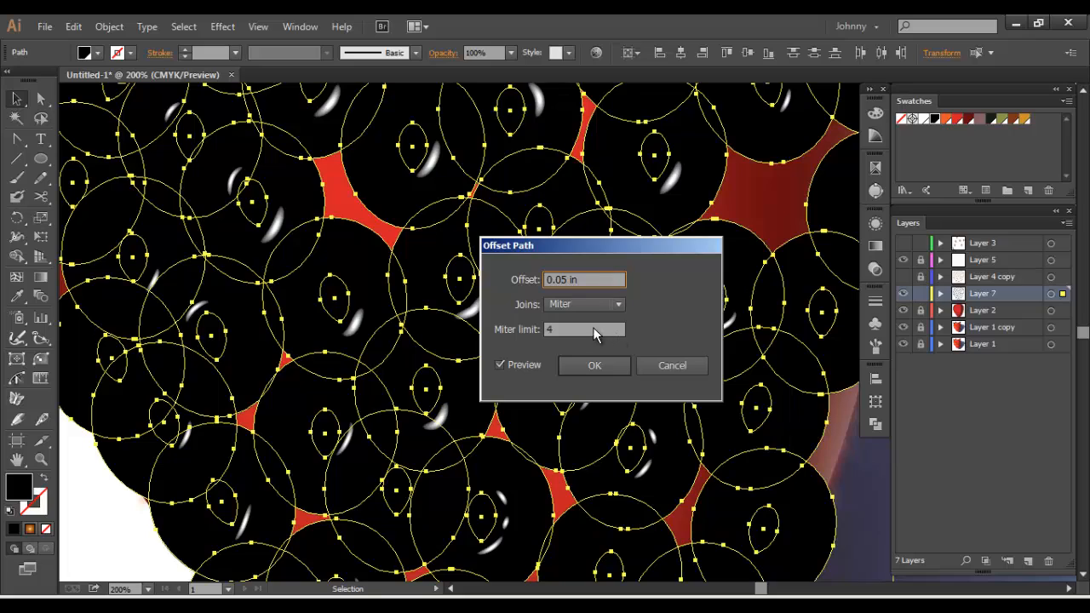
pyautogui.click(594, 329)
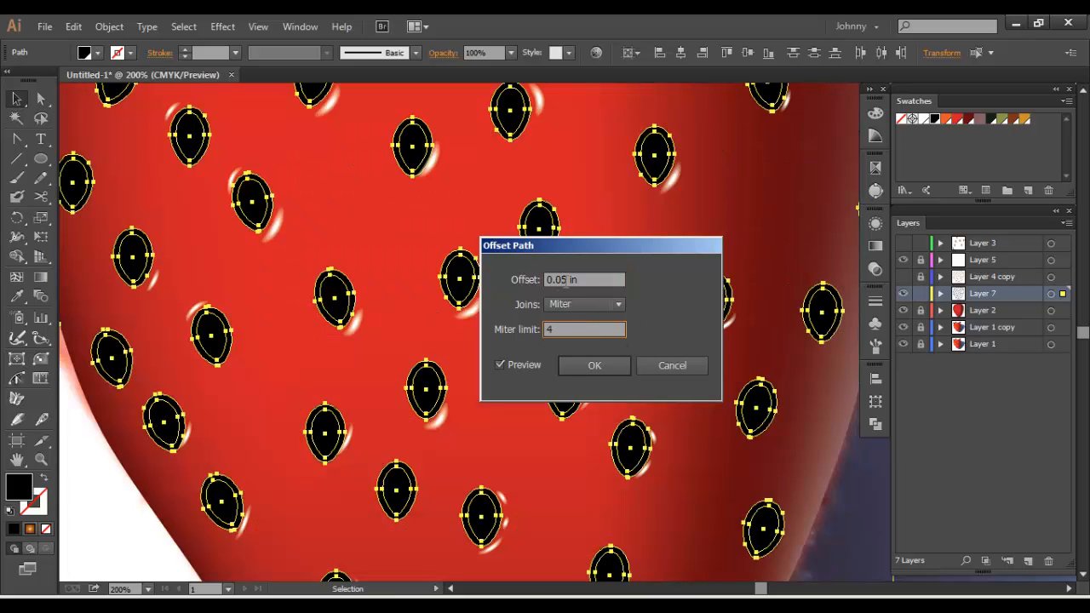
pyautogui.click(563, 280)
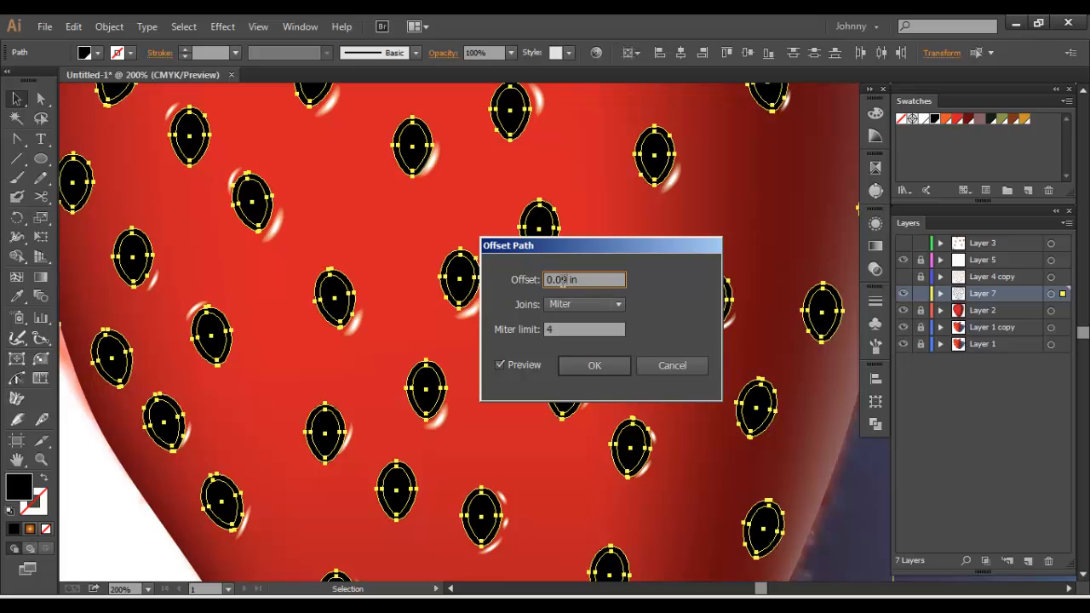
pyautogui.click(587, 328)
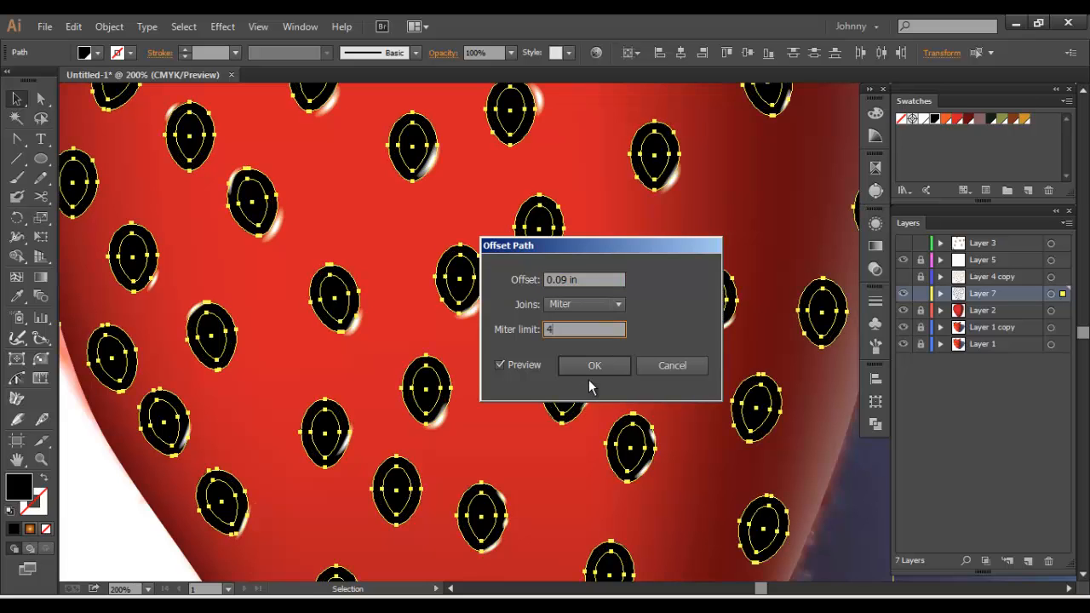
pyautogui.click(566, 362)
# Undo the seed offset after checking a single inner shape, leaving all the original seed shapes selected
pyautogui.hotkey('ctrl', 'shift', 'a')
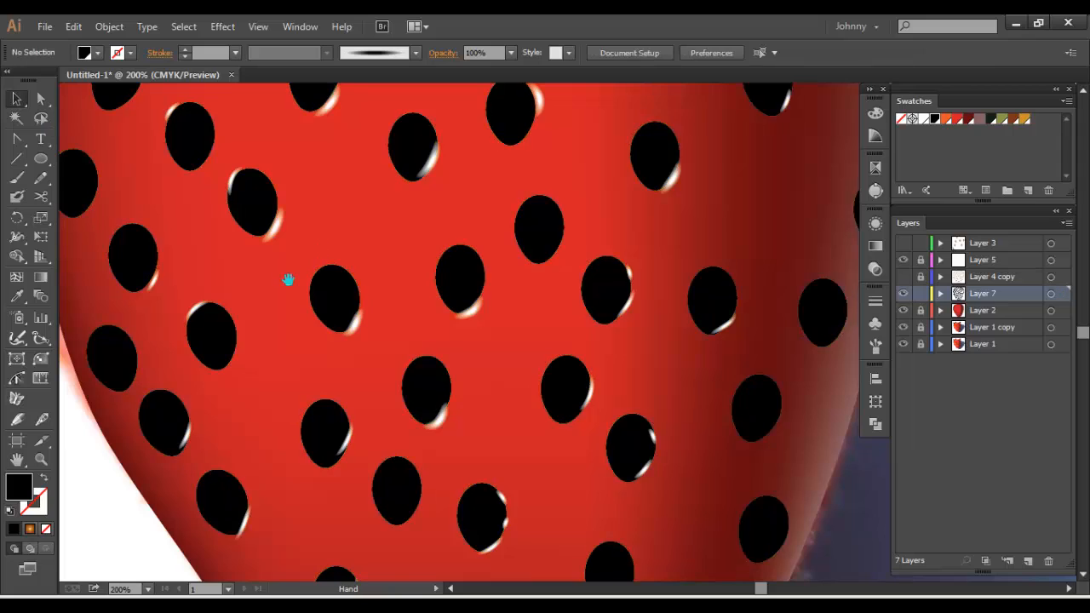
pyautogui.moveTo(288, 280); pyautogui.dragTo(315, 264)
pyautogui.click(362, 281)
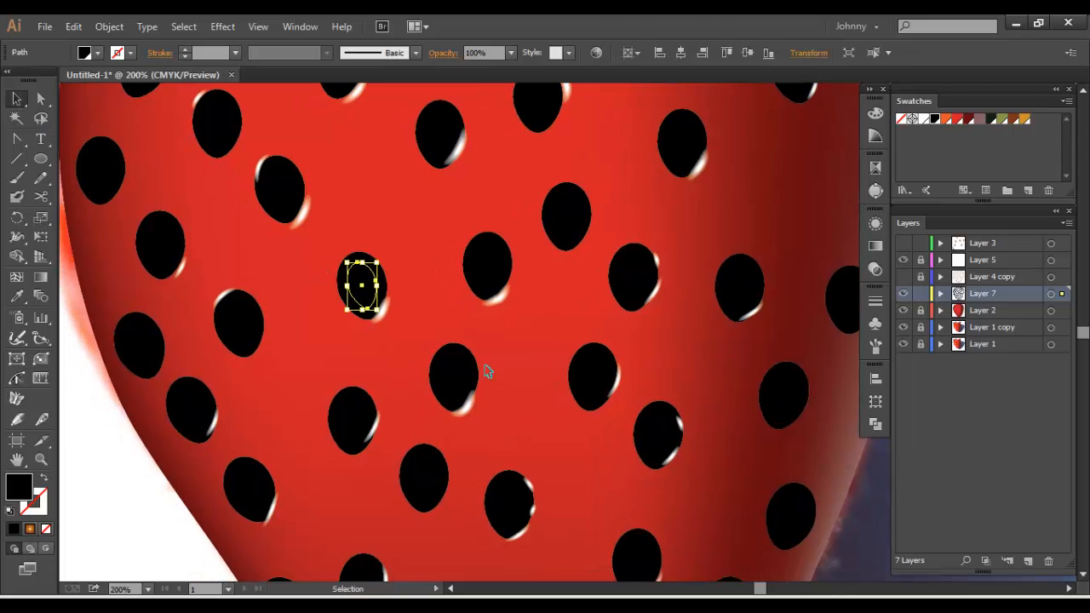
pyautogui.press('z')
pyautogui.hotkey('ctrl', 'a')
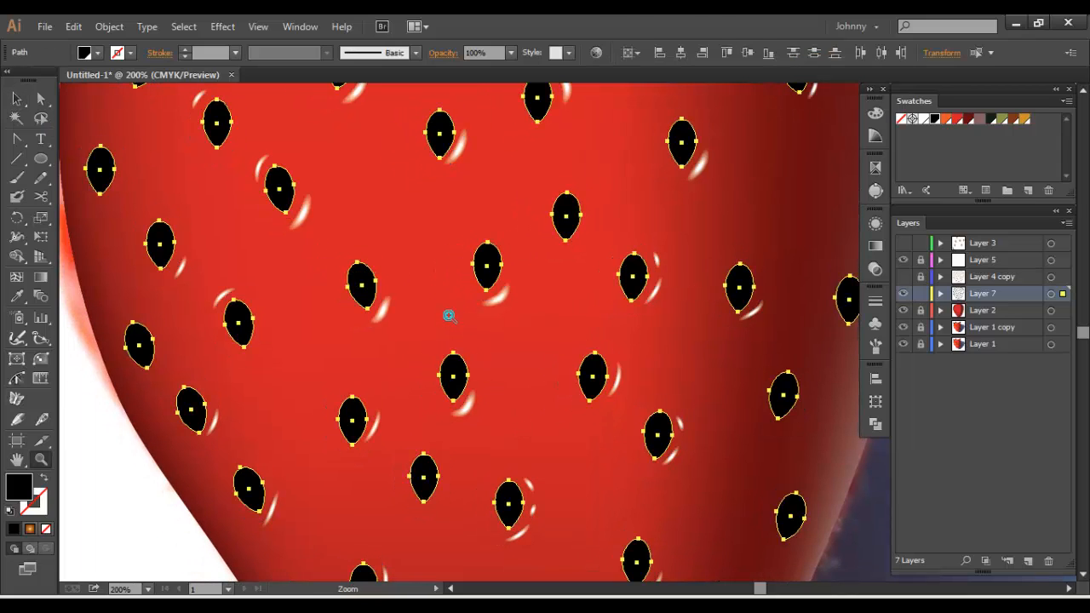
pyautogui.click(109, 26)
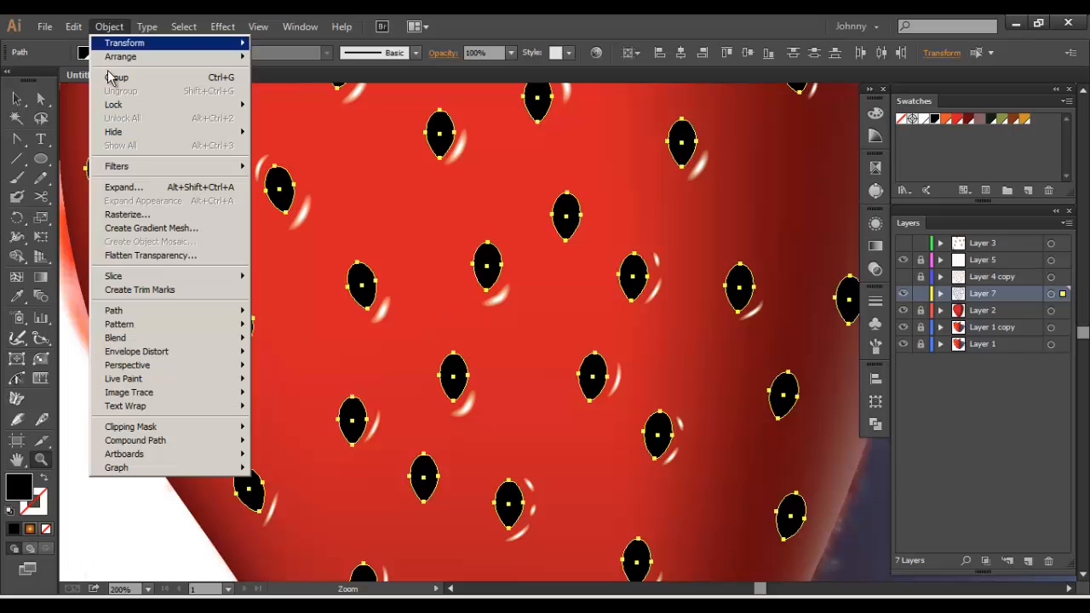
pyautogui.moveTo(148, 310)
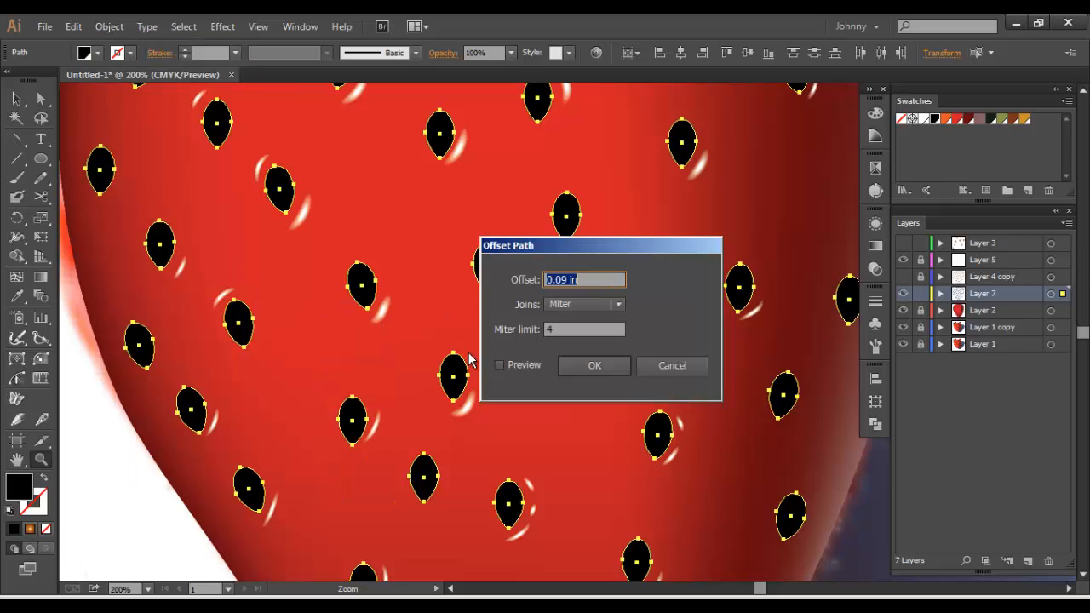
pyautogui.click(285, 384)
pyautogui.click(672, 365)
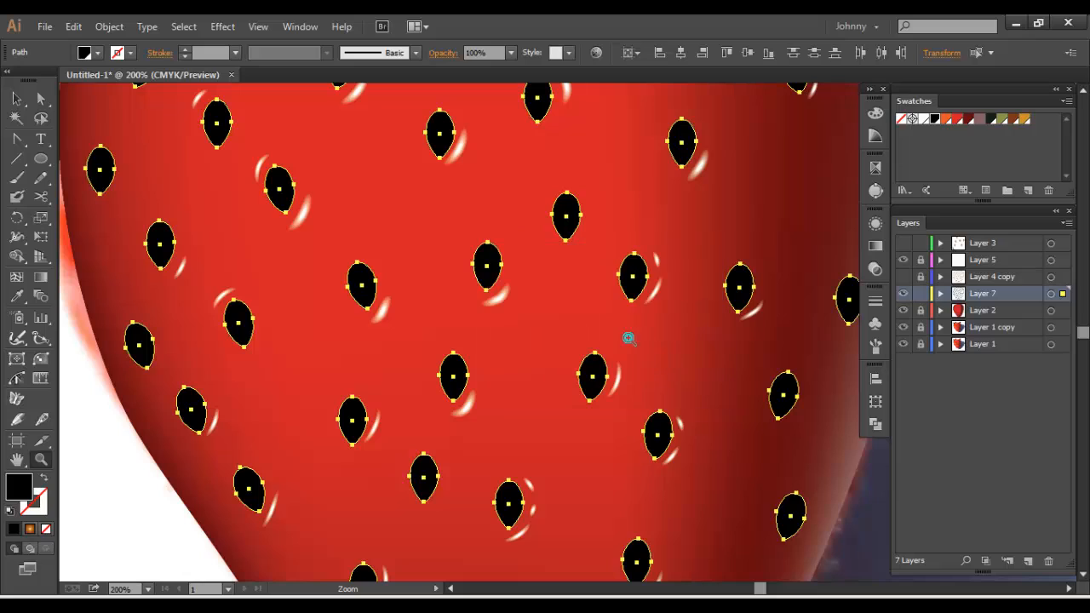
# Apply Offset Path to all the seed shapes with an offset of 0.09 in and miter joins
pyautogui.click(17, 99)
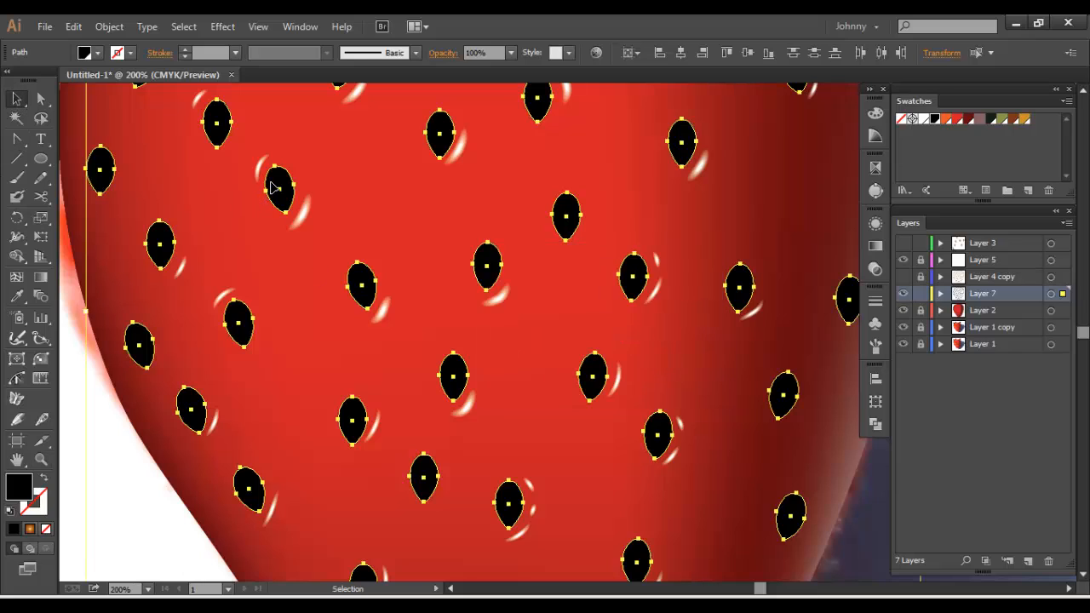
pyautogui.press('ctrl')
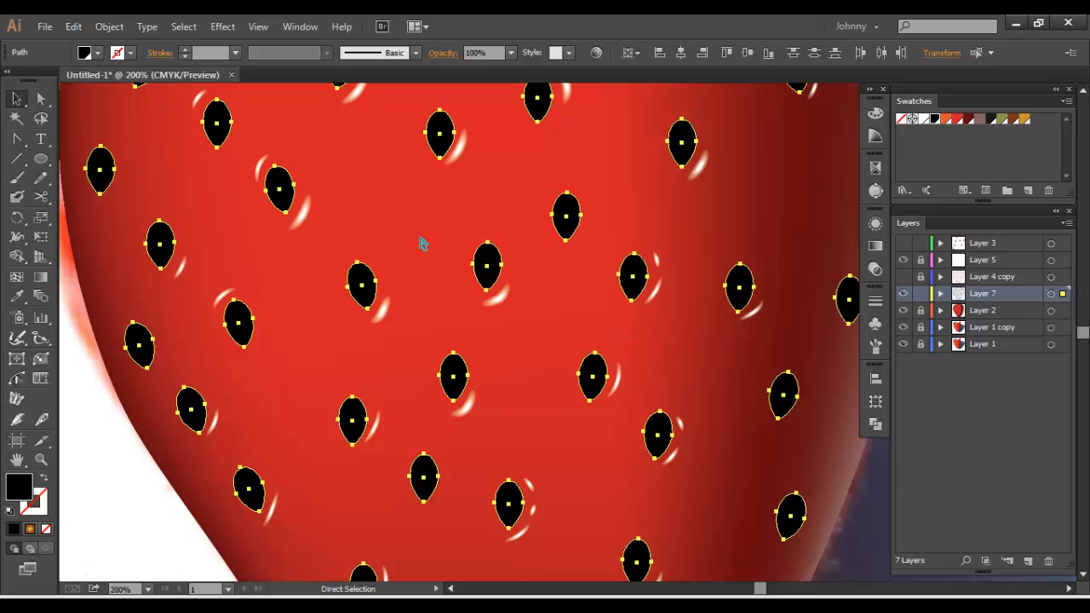
pyautogui.press('ctrl')
pyautogui.click(109, 27)
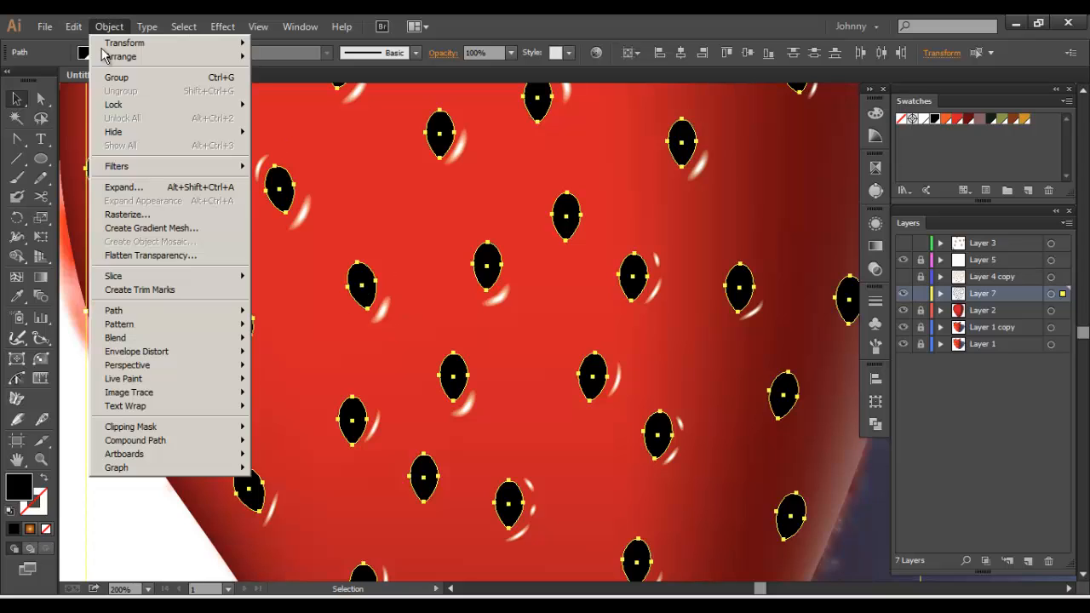
pyautogui.moveTo(145, 314)
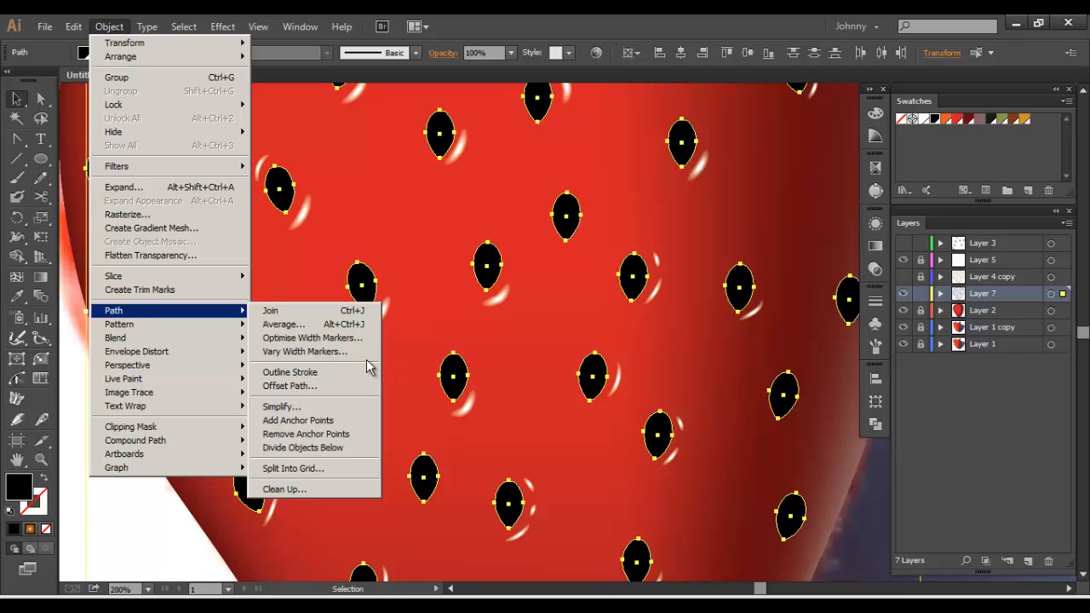
pyautogui.click(294, 386)
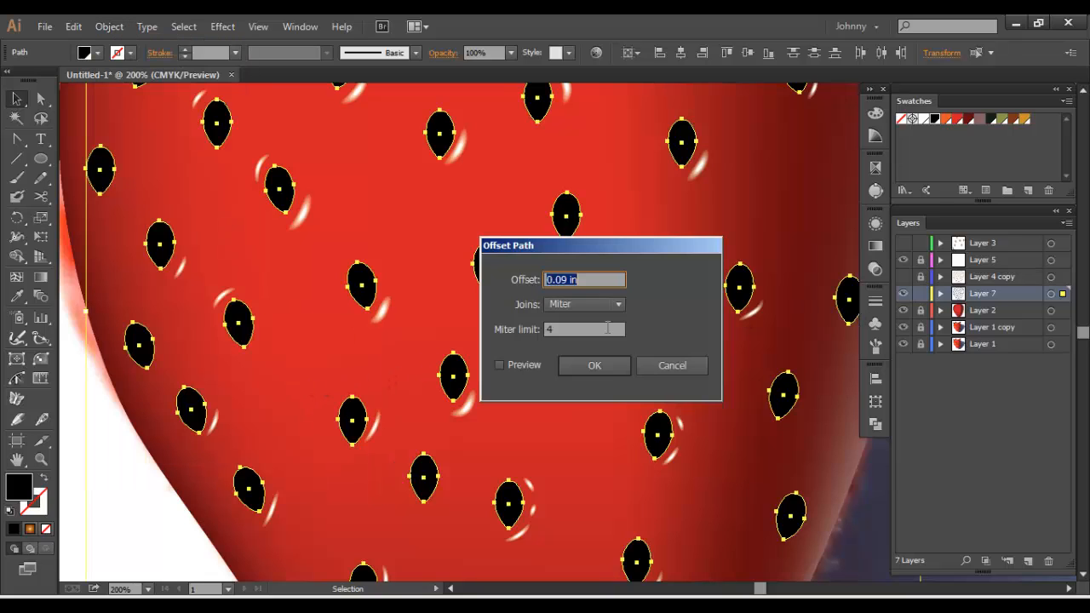
pyautogui.click(574, 367)
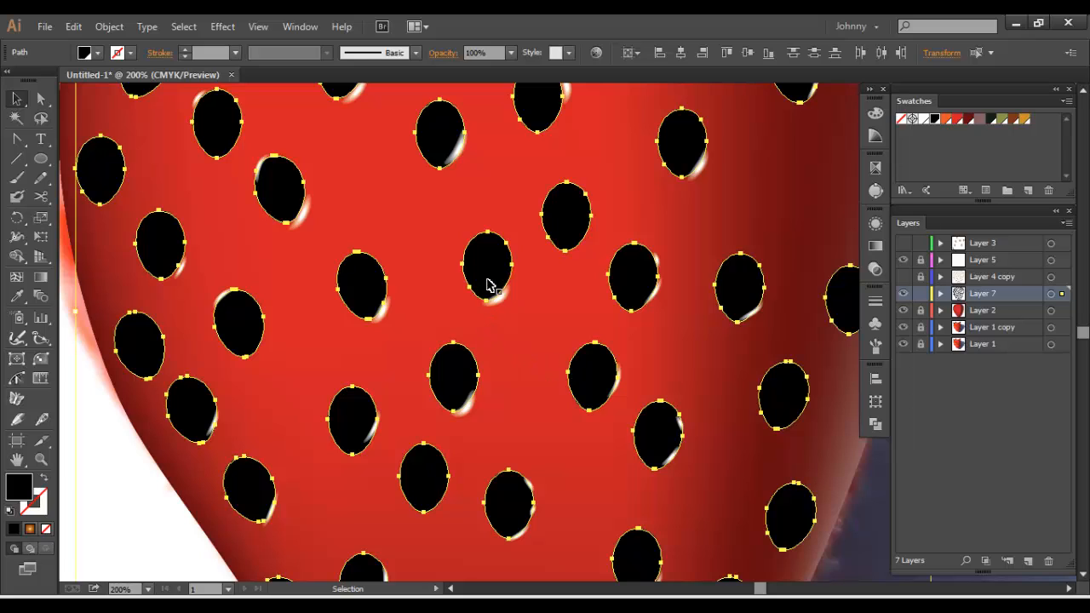
# Step back to the seeds without their offset outlines, and redo the offset
pyautogui.press('a')
pyautogui.press('Delete')
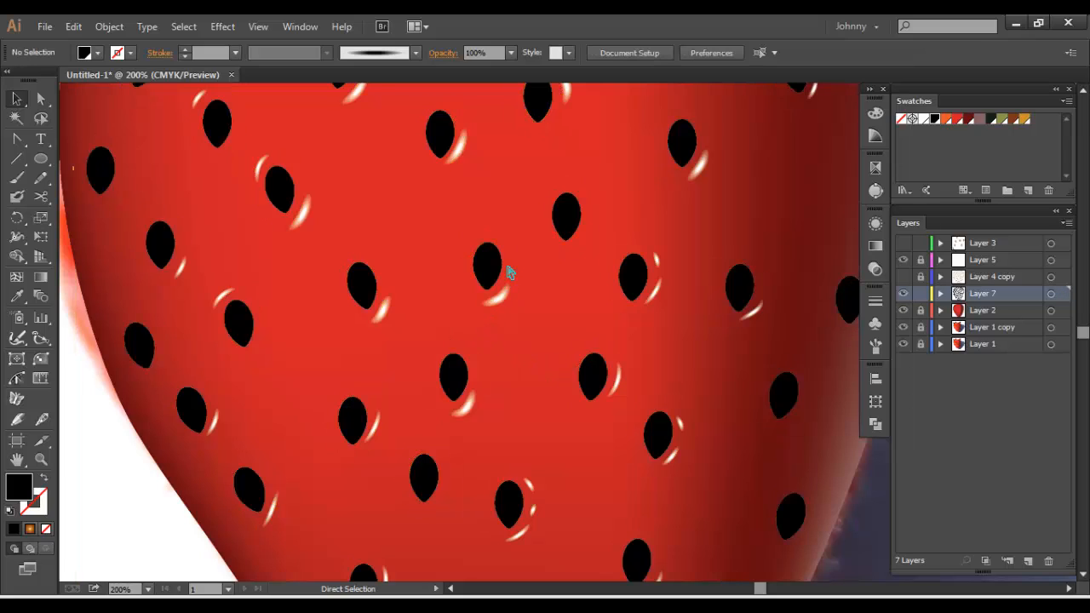
pyautogui.press('v')
pyautogui.press('a')
pyautogui.hotkey('ctrl', 'a')
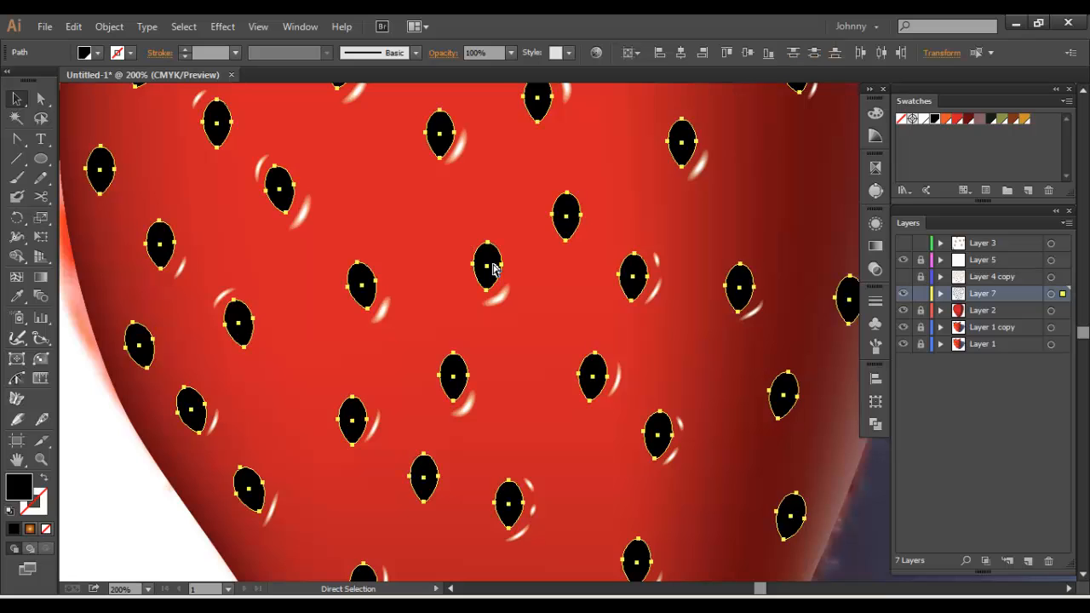
pyautogui.hotkey('ctrl', 'g')
pyautogui.press('v')
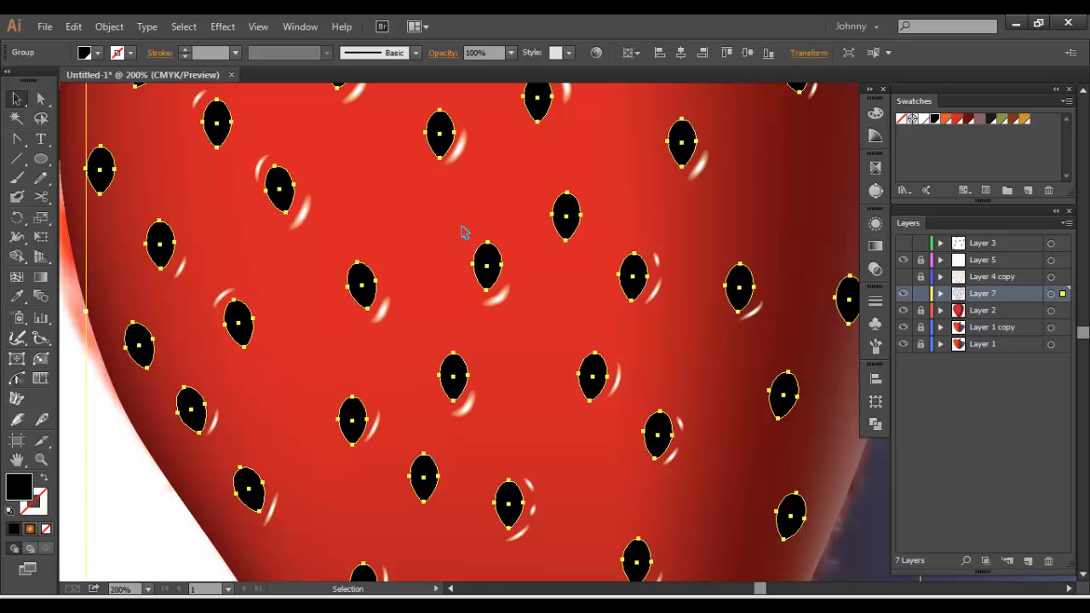
pyautogui.hotkey('ctrl', '-')
pyautogui.moveTo(573, 219); pyautogui.dragTo(545, 248)
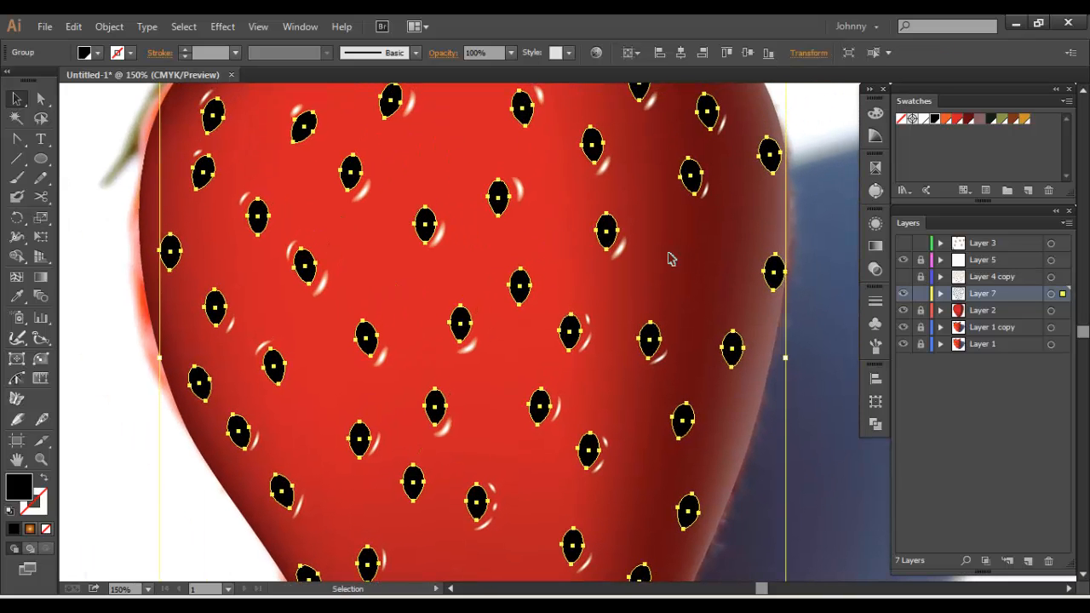
pyautogui.press('a')
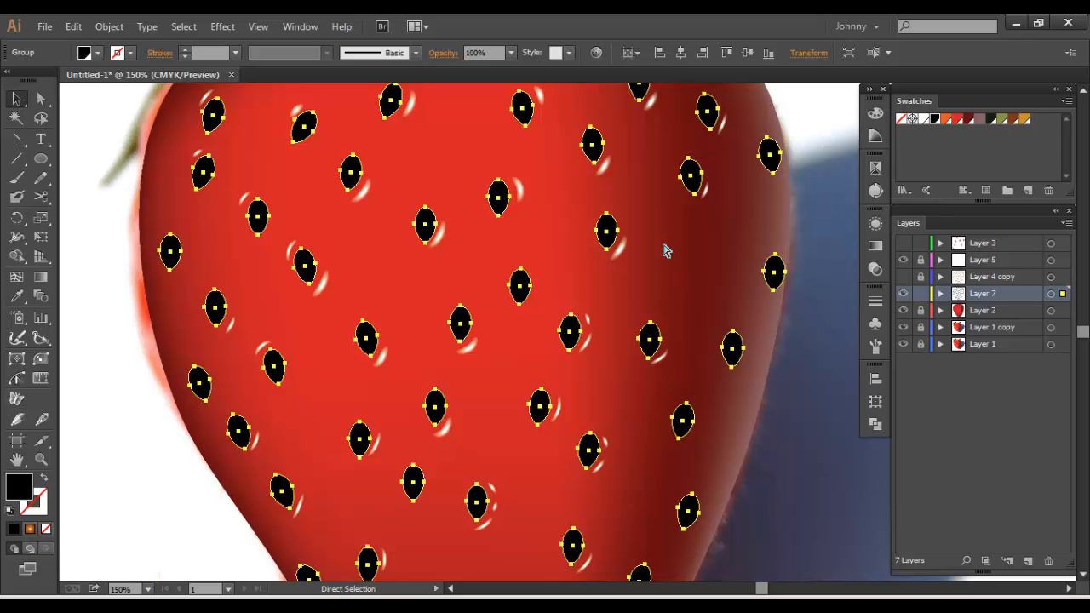
pyautogui.hotkey('ctrl', 'shift', 'z')
# Set the opacity of the selected offset shapes to 0%
pyautogui.click(874, 271)
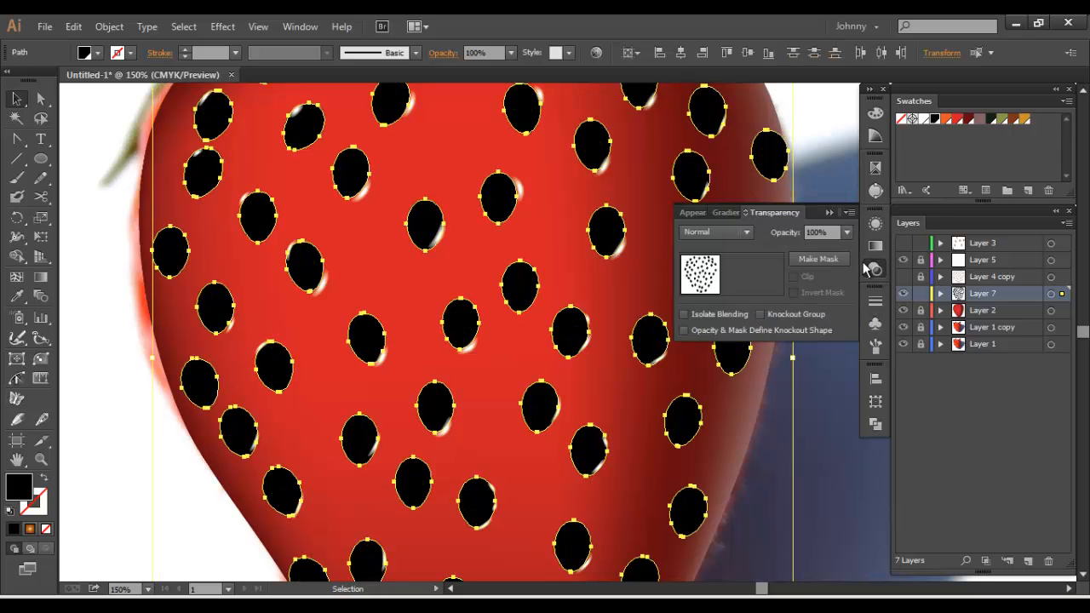
pyautogui.click(847, 232)
pyautogui.click(858, 249)
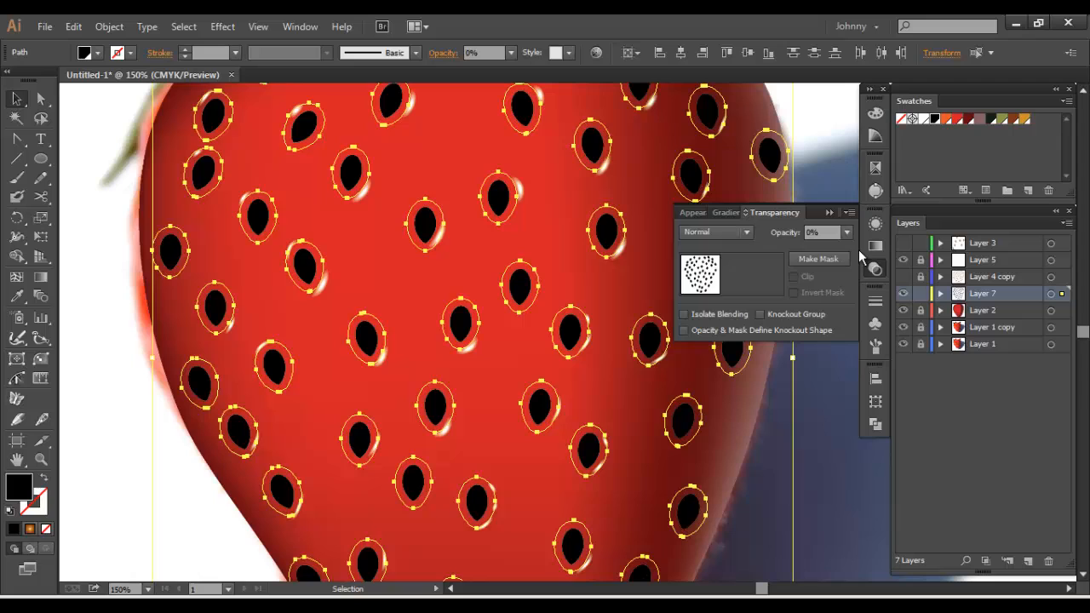
# Select one black seed near the strawberry's dark side together with its transparent offset shape and blend the two
pyautogui.click(622, 278)
pyautogui.moveTo(623, 279); pyautogui.dragTo(597, 345)
pyautogui.moveTo(613, 273); pyautogui.dragTo(543, 332)
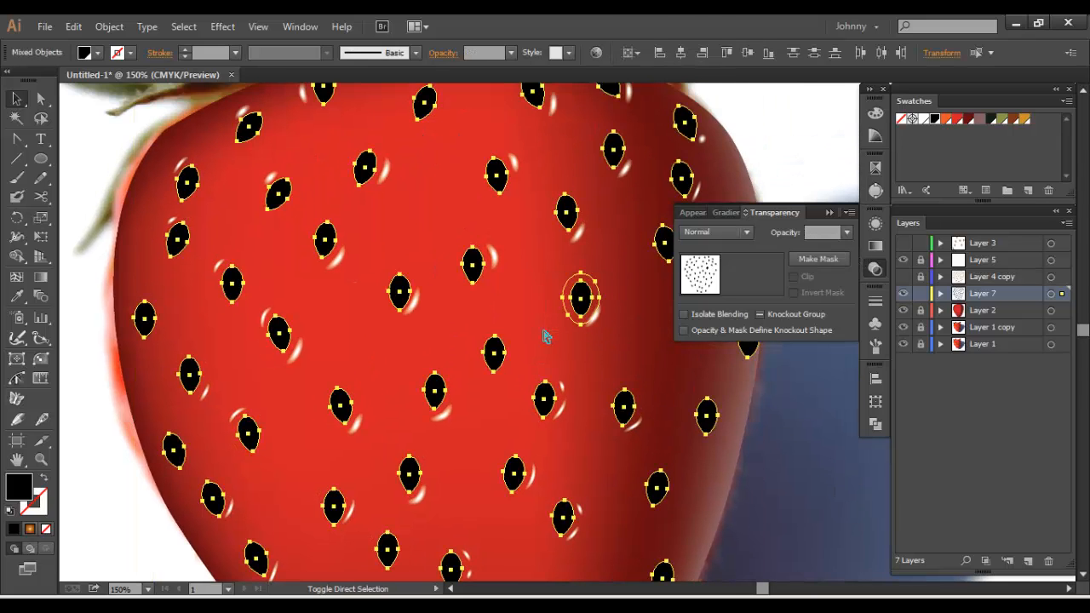
pyautogui.click(589, 313)
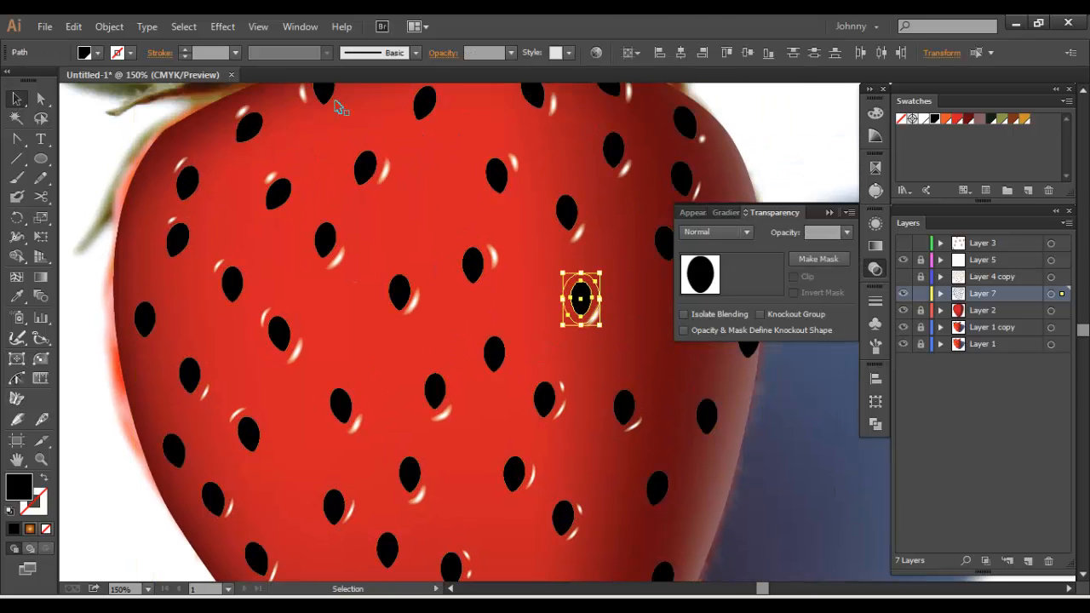
pyautogui.hotkey('ctrl', 'alt', 'b')
# Set the seed blend's spacing to Specified Steps with 50 steps
pyautogui.click(115, 27)
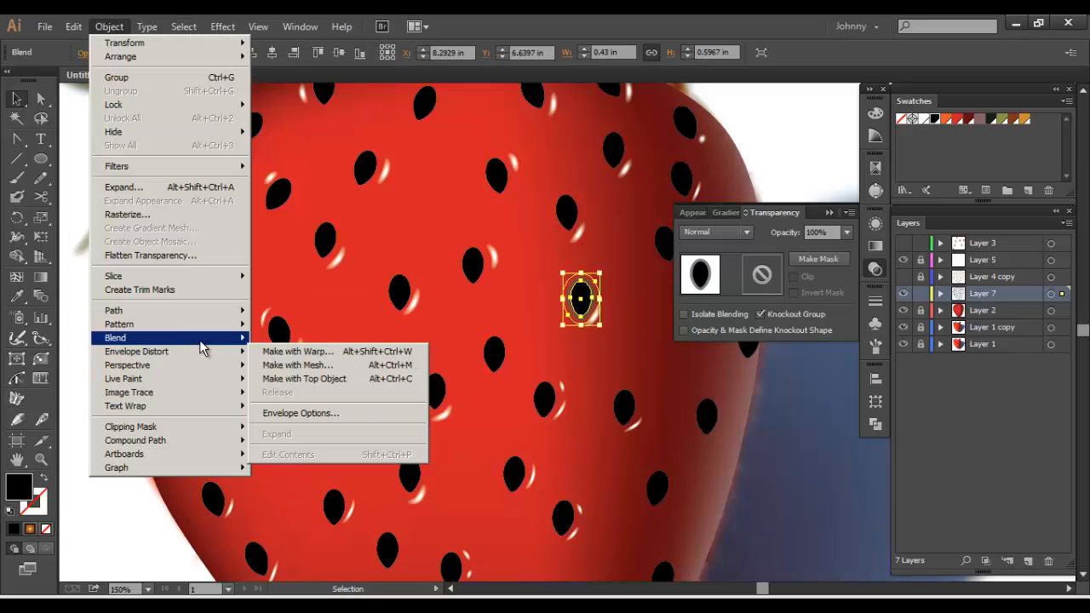
pyautogui.moveTo(200, 341)
pyautogui.click(294, 372)
pyautogui.click(550, 361)
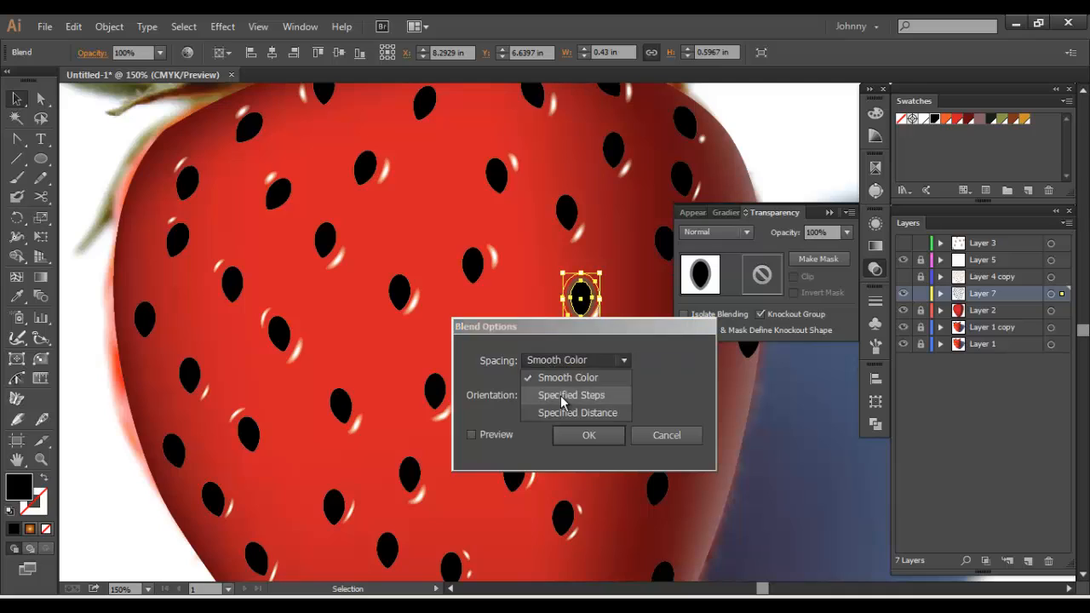
pyautogui.click(561, 395)
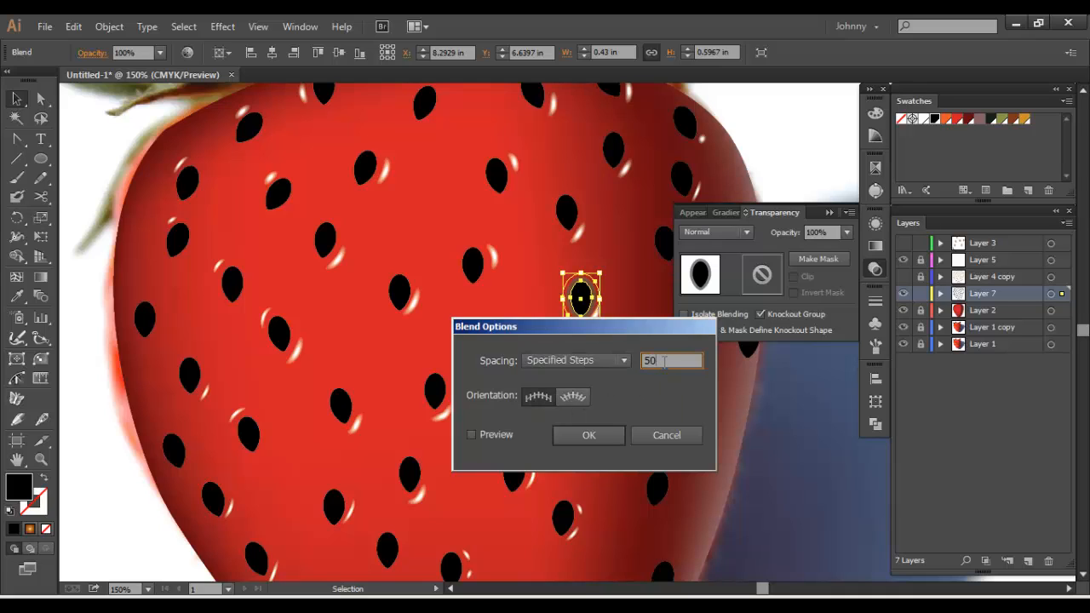
pyautogui.click(472, 434)
pyautogui.click(584, 433)
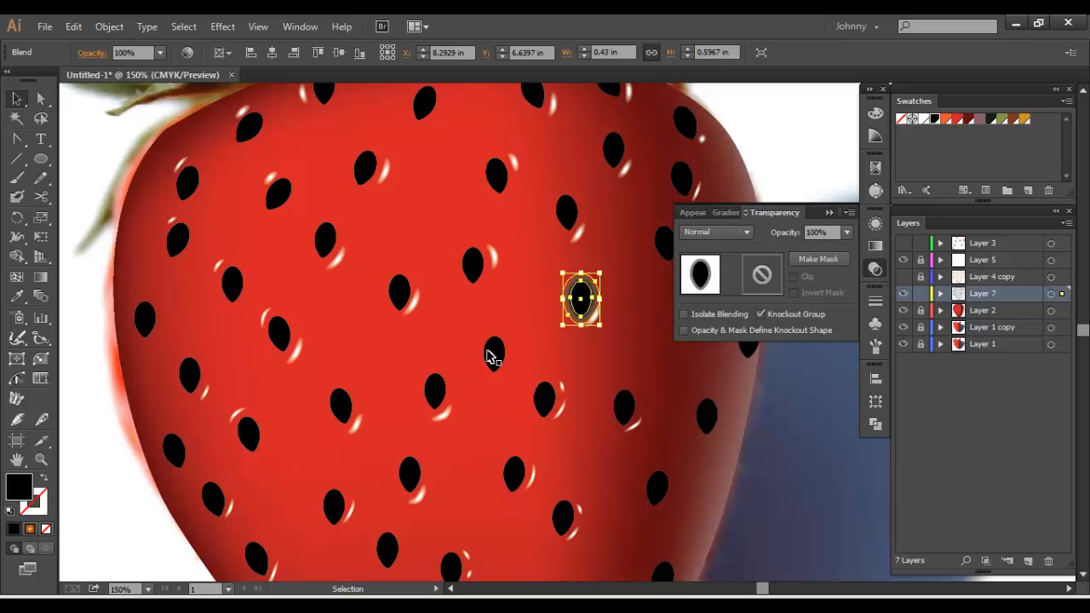
# Try the Multiply blending mode on the blended seed near the strawberry's dark side and deselect it
pyautogui.click(492, 353)
pyautogui.click(569, 294)
pyautogui.click(715, 232)
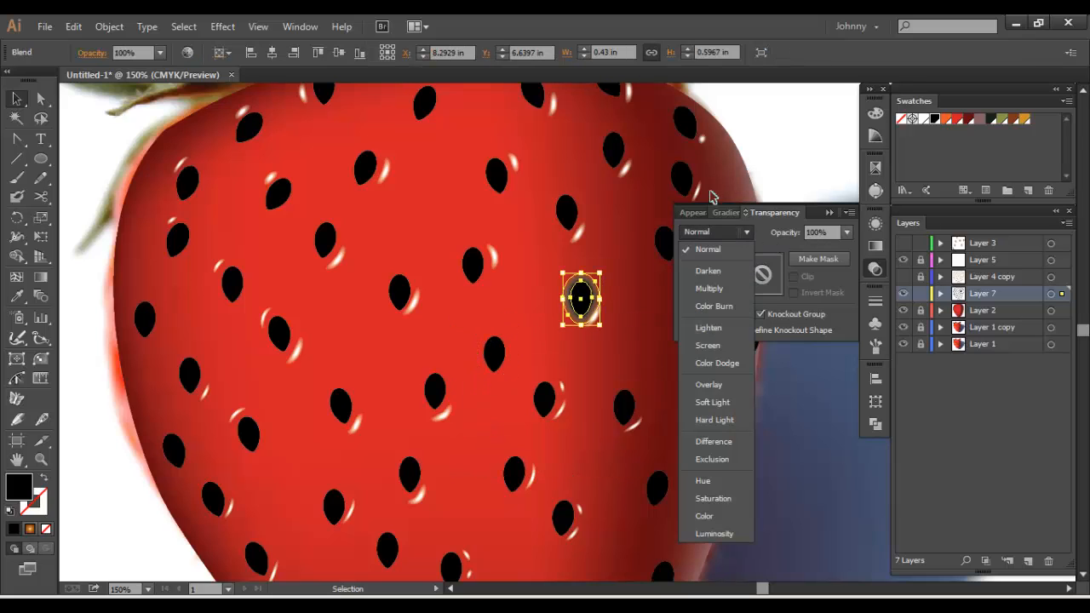
pyautogui.click(708, 293)
pyautogui.click(627, 309)
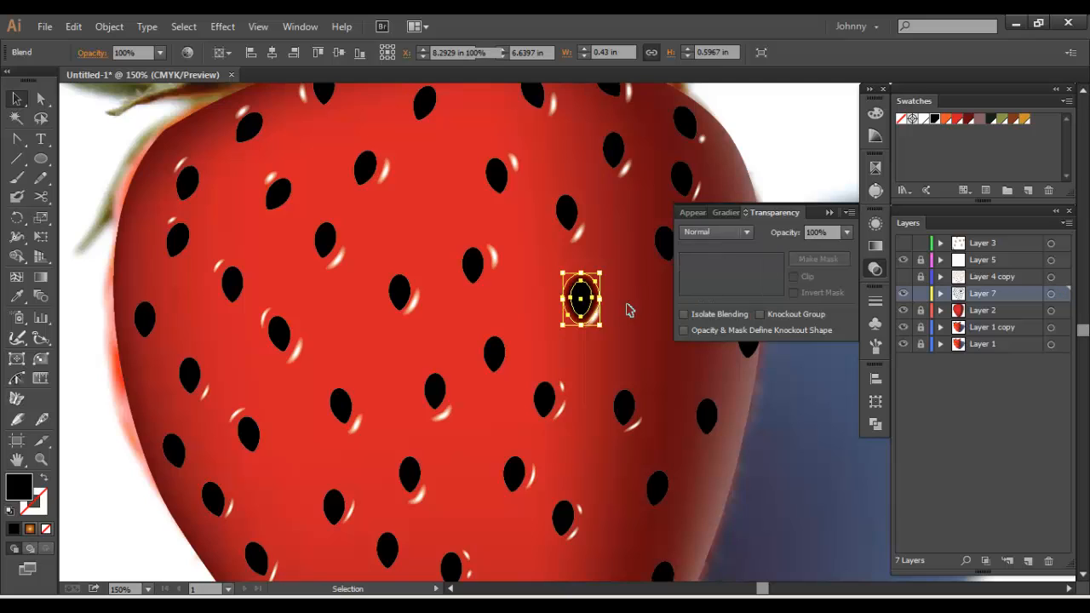
pyautogui.moveTo(627, 275); pyautogui.dragTo(568, 253)
pyautogui.hotkey('ctrl', '-')
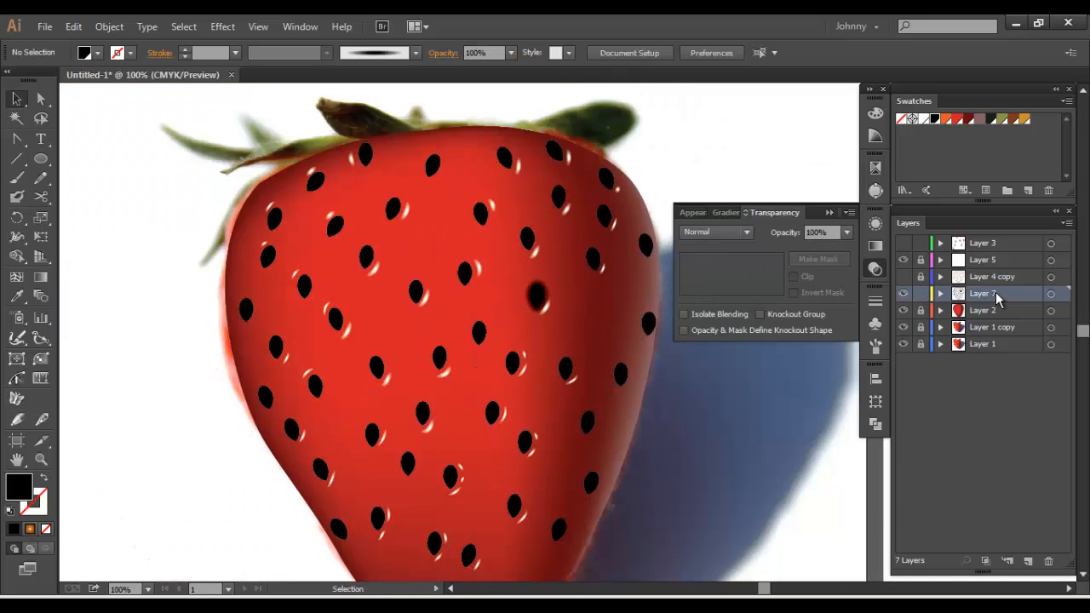
# Delete Layer 7 with the black seeds and show the brown seeds on Layer 4 copy
pyautogui.moveTo(998, 296); pyautogui.dragTo(1047, 561)
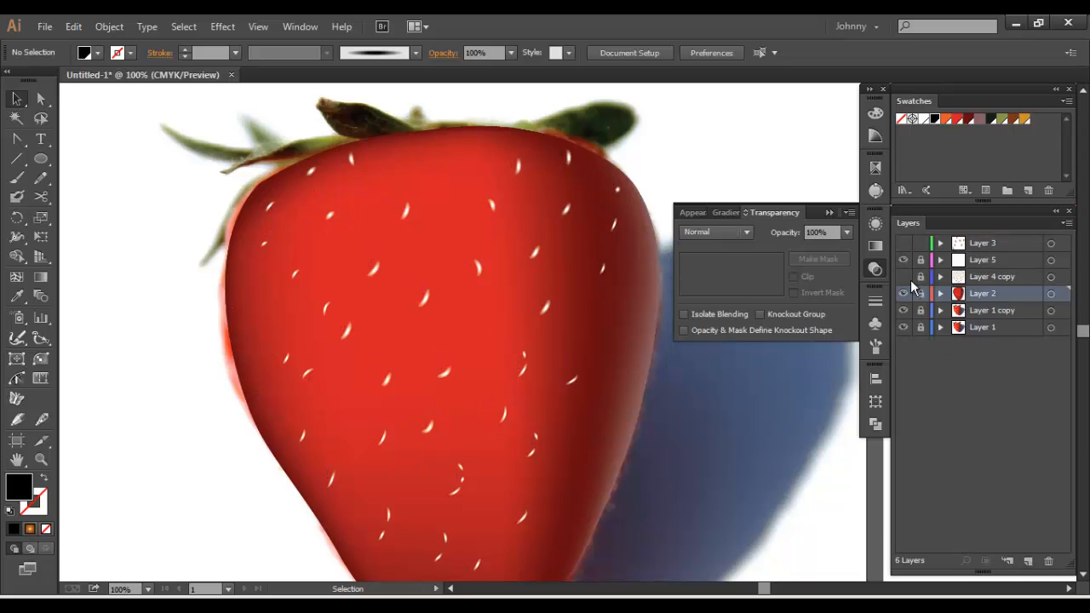
pyautogui.click(904, 276)
# Copy all the seeds on Layer 4 copy, lock that layer, and paste them in place on a new layer above Layer 2
pyautogui.click(538, 297)
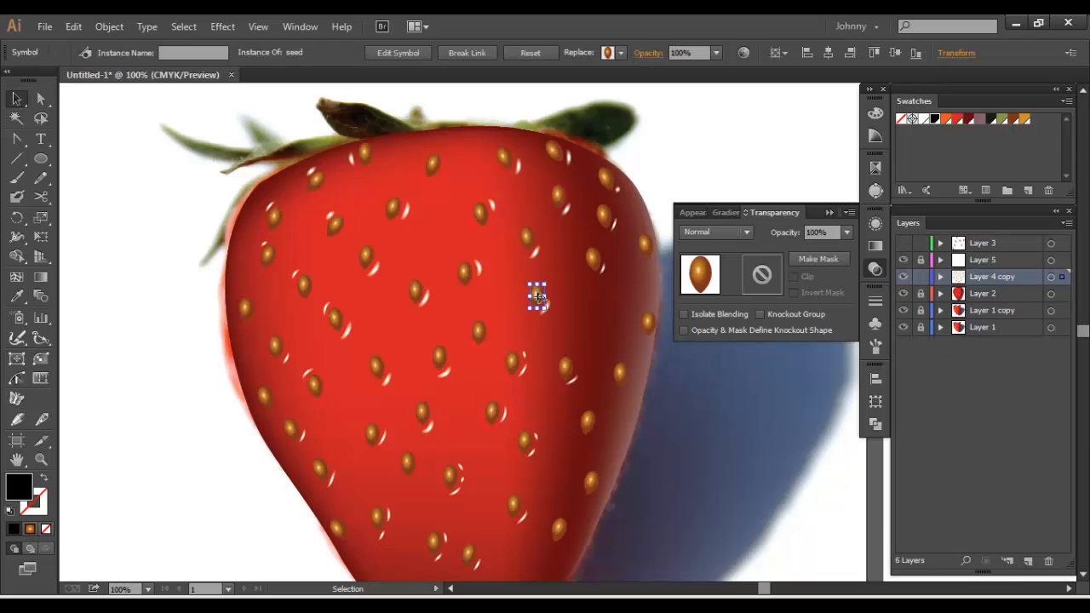
pyautogui.hotkey('ctrl', 'a')
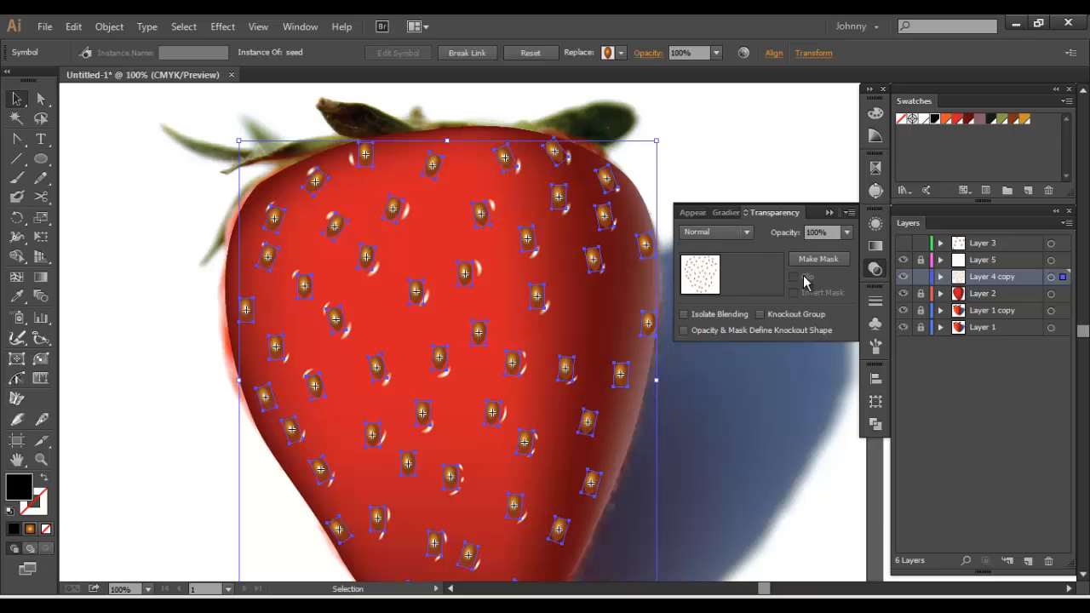
pyautogui.click(920, 277)
pyautogui.click(983, 293)
pyautogui.click(1028, 561)
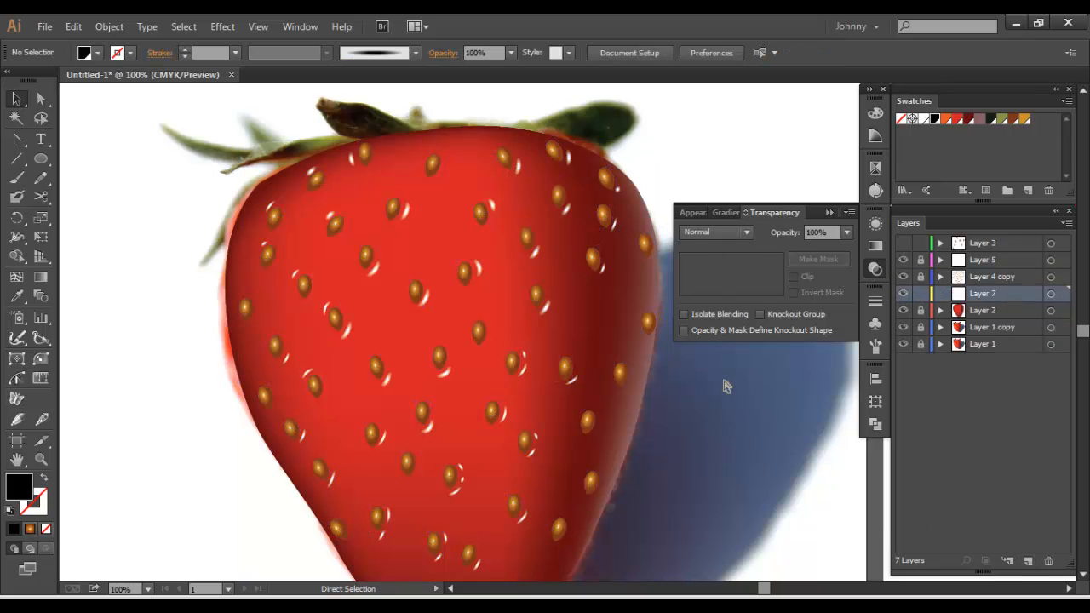
pyautogui.hotkey('ctrl', 'f')
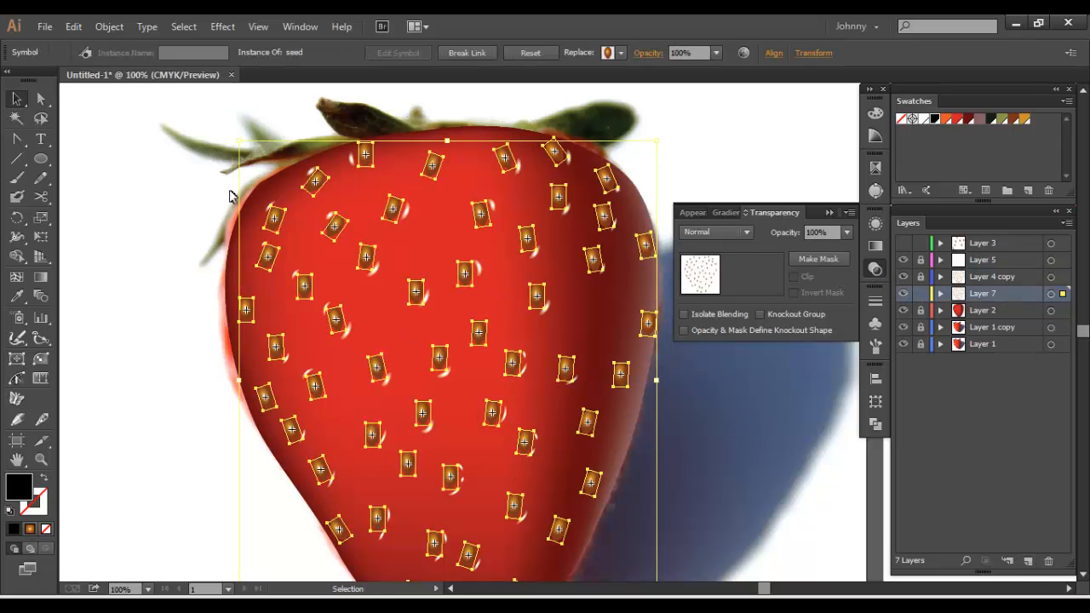
# Expand the object and fill of the pasted seeds and fill them with black
pyautogui.click(109, 27)
pyautogui.click(145, 189)
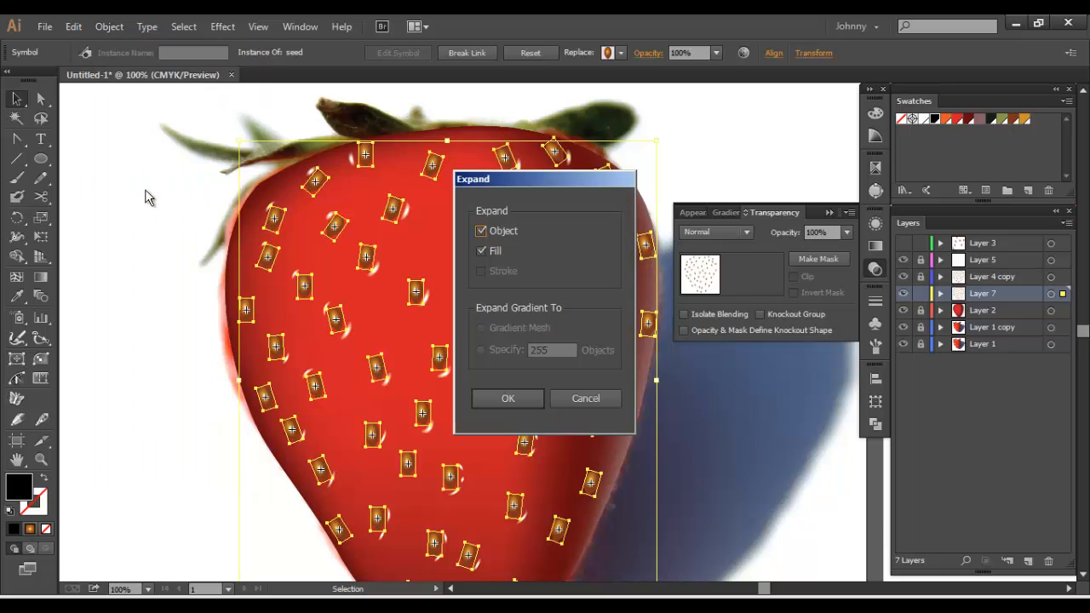
pyautogui.click(518, 402)
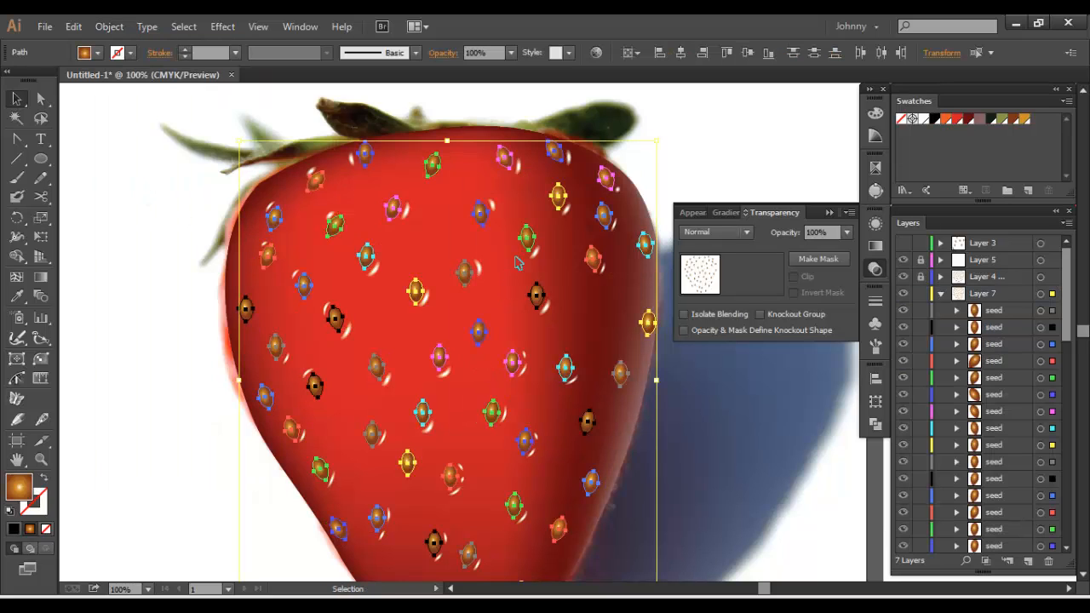
pyautogui.click(933, 118)
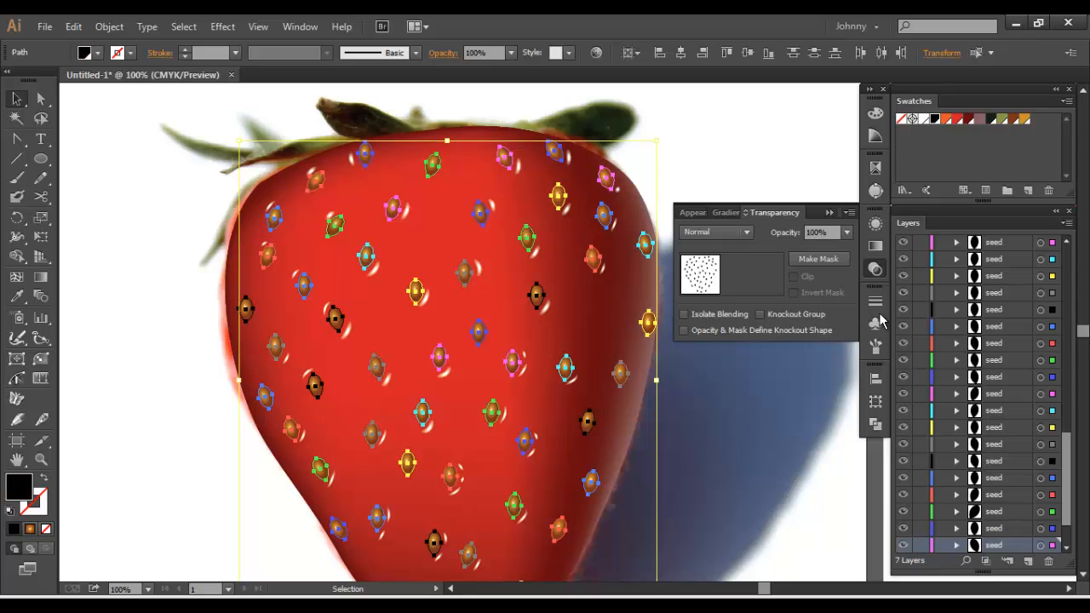
# Offset the black seed paths by 0.09 in with Miter joins, copy the offset shapes, and undo the offset
pyautogui.click(109, 27)
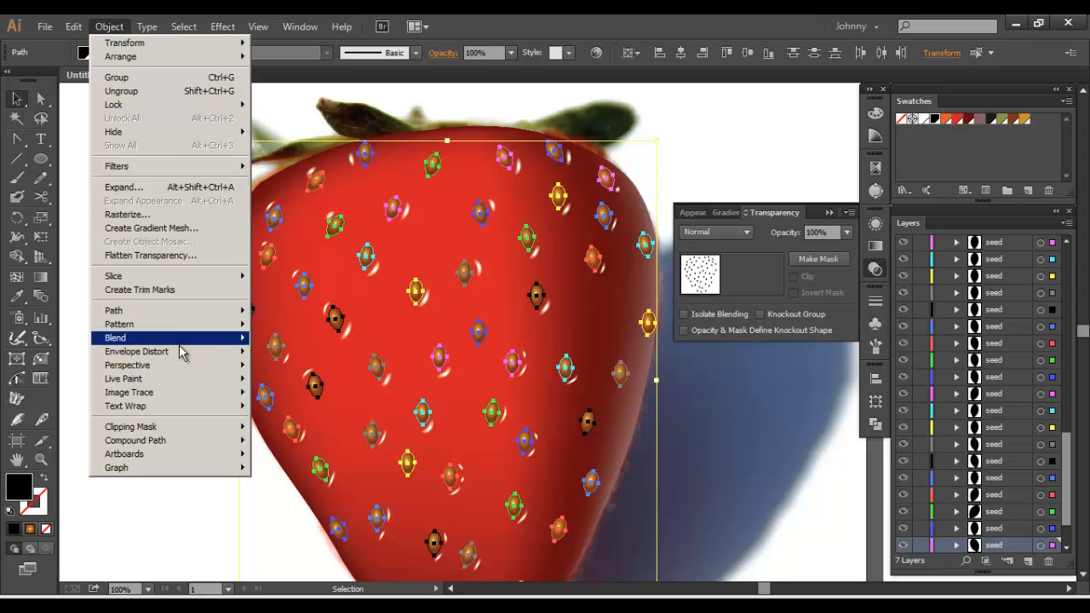
pyautogui.moveTo(195, 353)
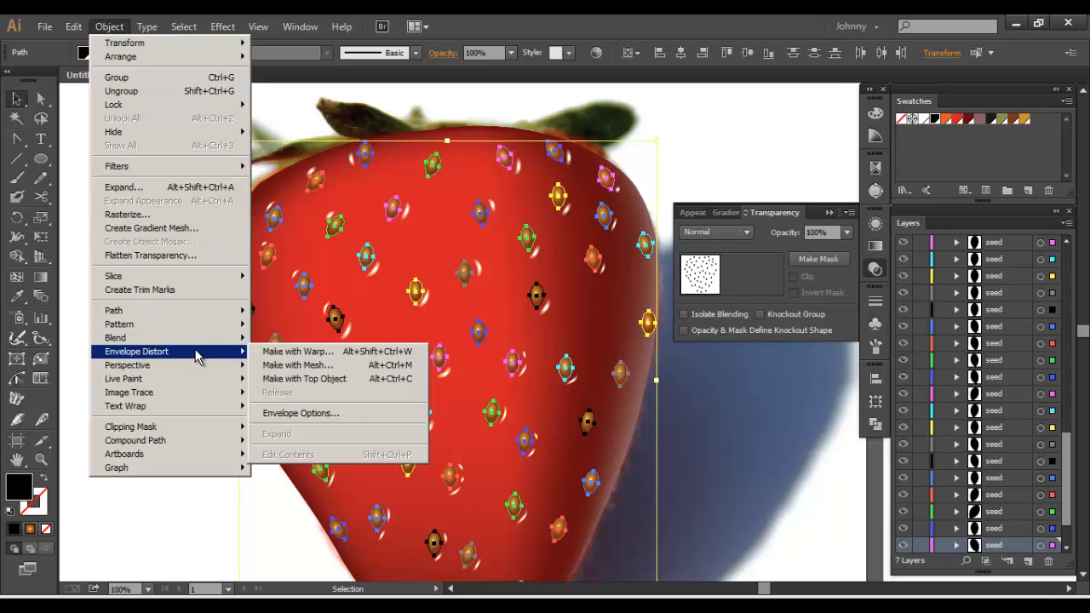
pyautogui.moveTo(196, 314)
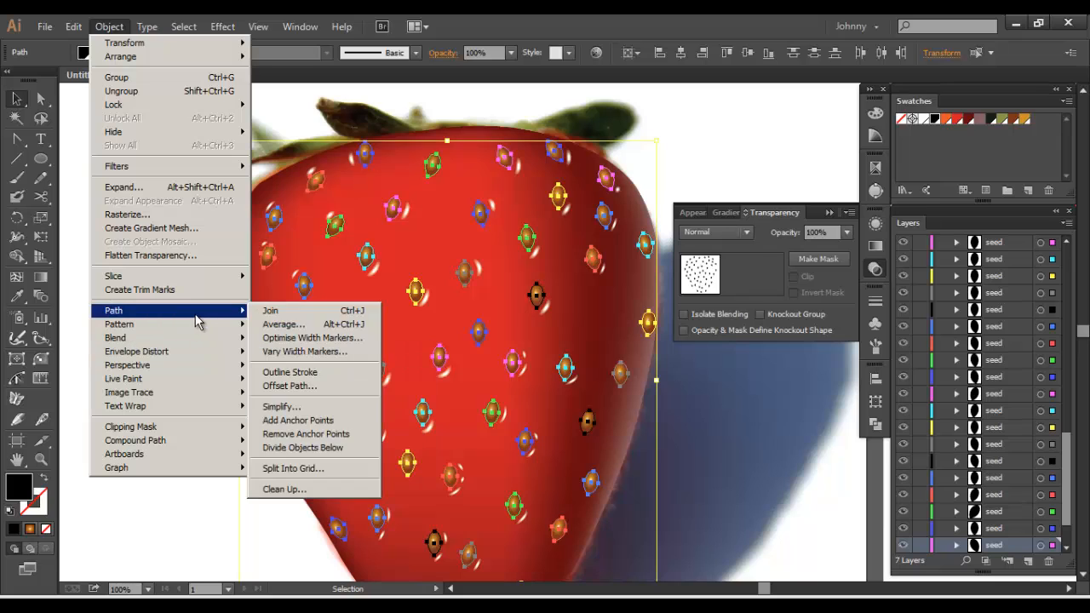
pyautogui.click(289, 384)
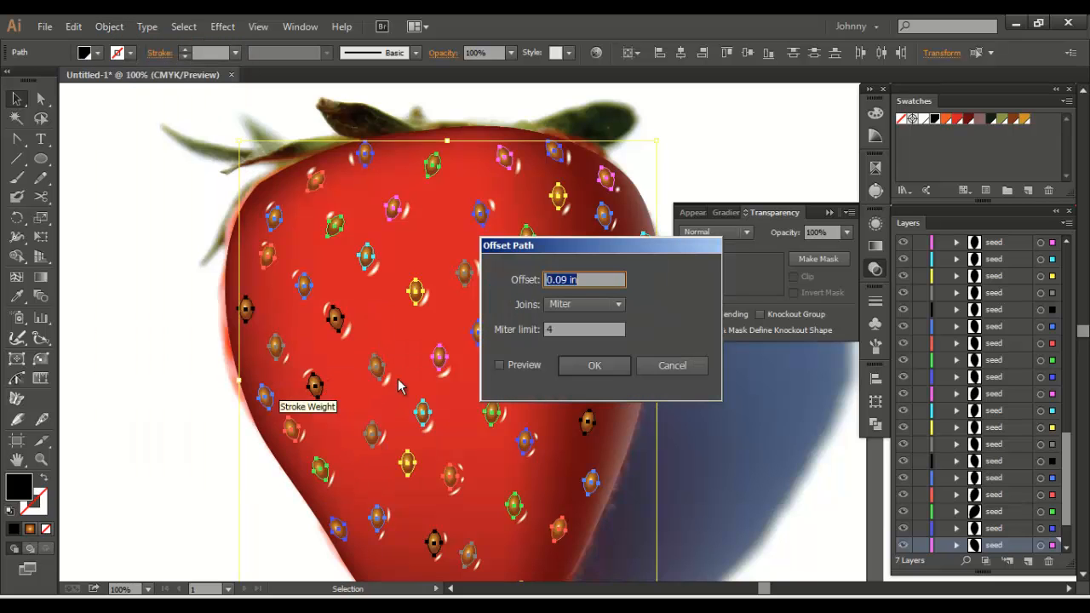
pyautogui.click(574, 368)
pyautogui.press('a')
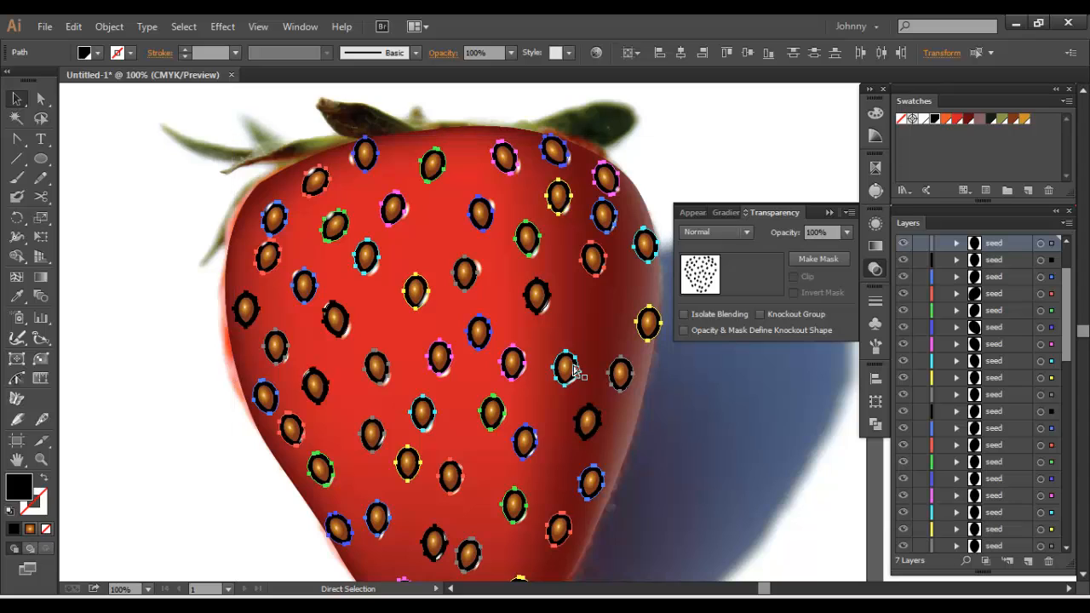
pyautogui.hotkey('ctrl', 'z')
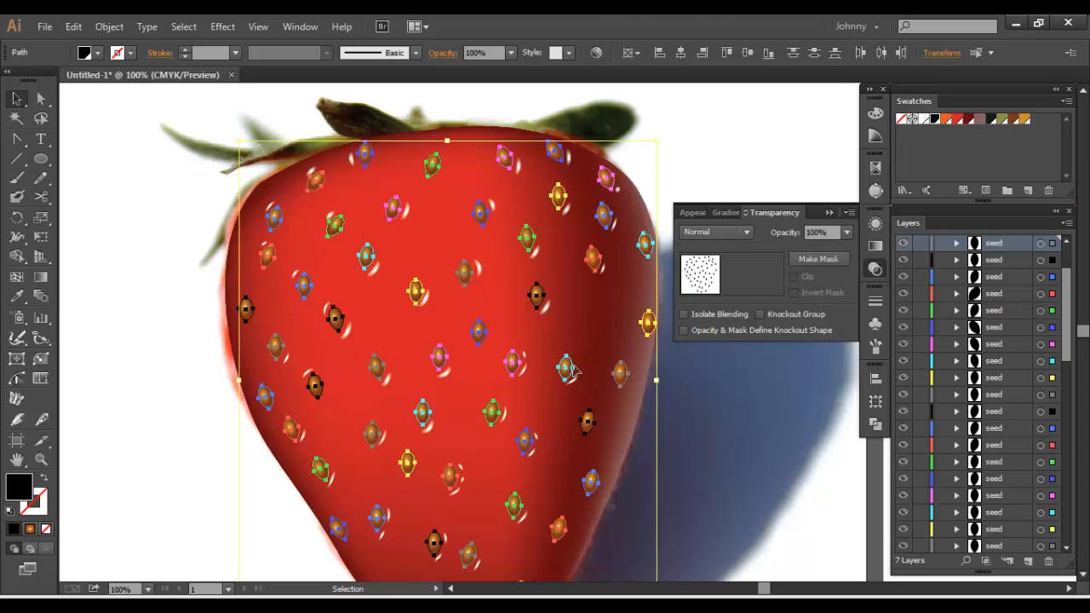
# Delete the original black seeds from Layer 7 and paste the enlarged offset shapes in place
pyautogui.scroll(3, 938, 271)
pyautogui.click(940, 296)
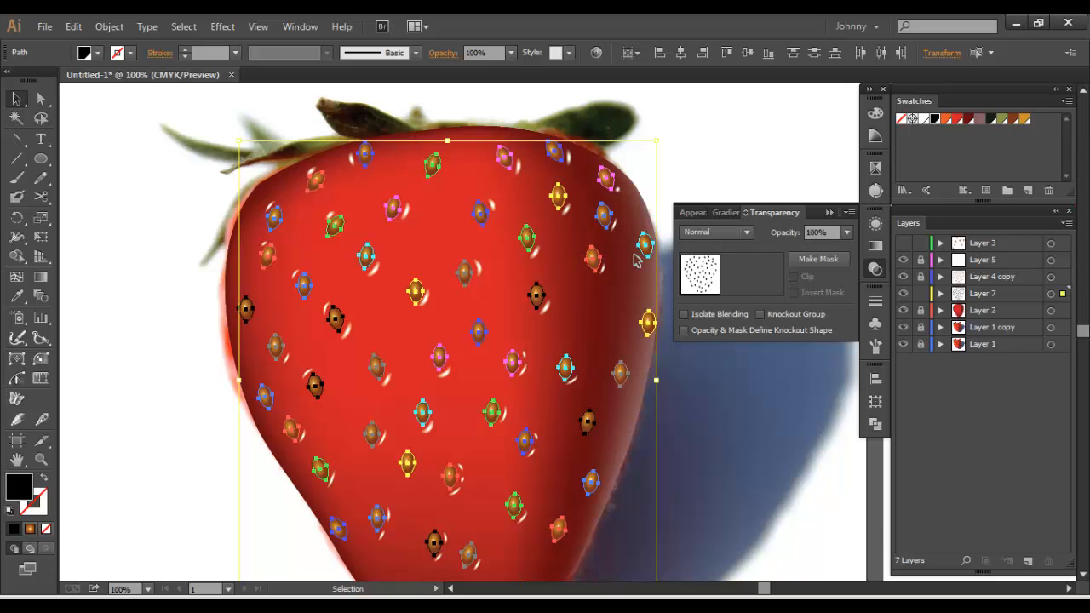
pyautogui.press('Delete')
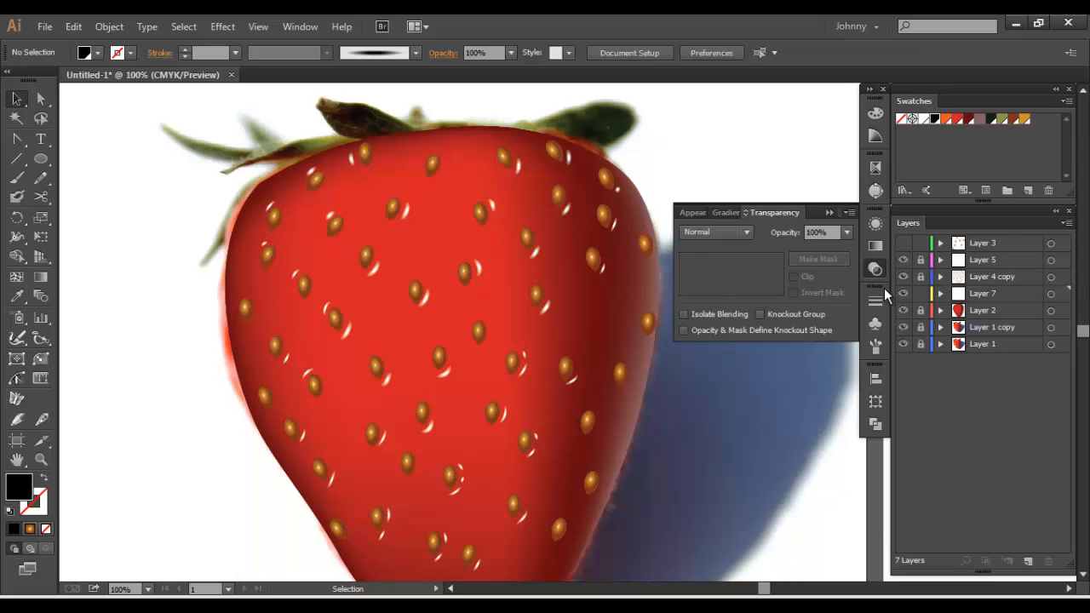
pyautogui.hotkey('ctrl', 'f')
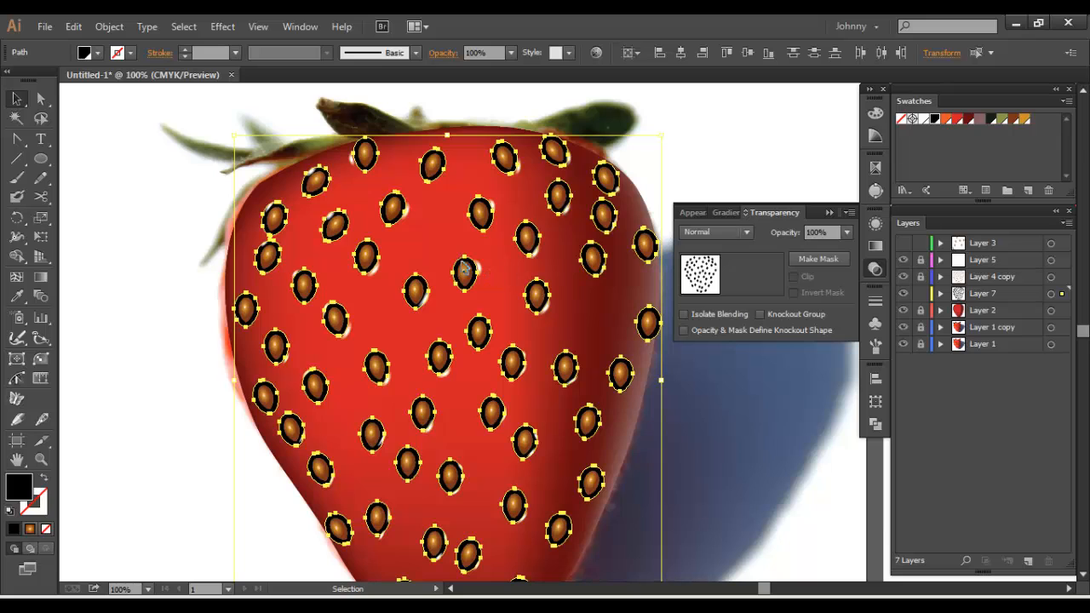
pyautogui.hotkey('ctrl', 'x')
pyautogui.hotkey('ctrl', 'f')
# Select all the black offset shapes by matching fill with the Magic Wand and hide Layer 4 copy
pyautogui.click(439, 243)
pyautogui.press('y')
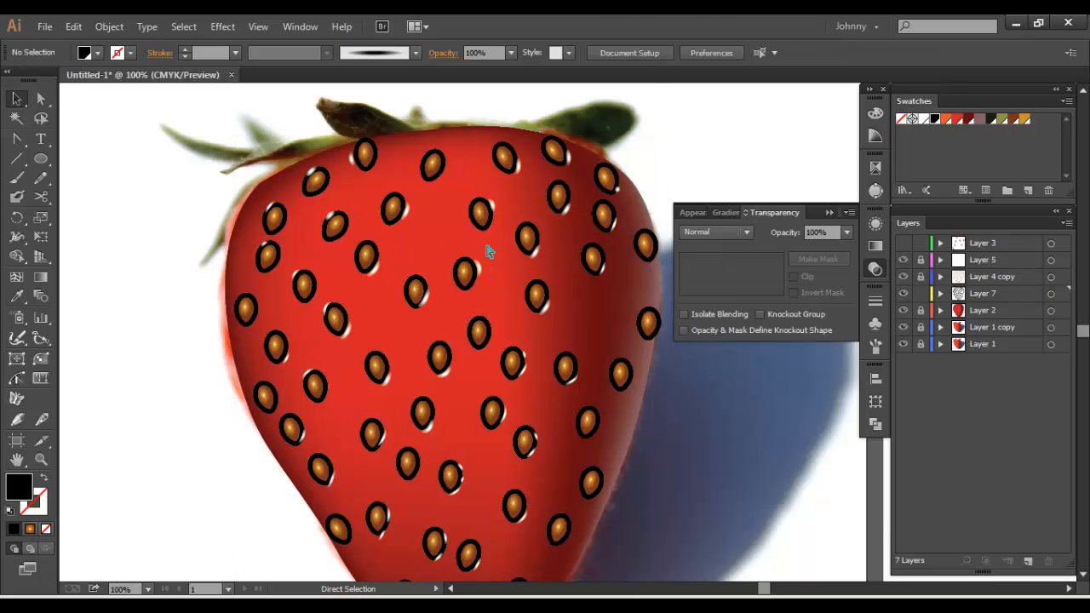
pyautogui.hotkey('ctrl', '+')
pyautogui.click(503, 239)
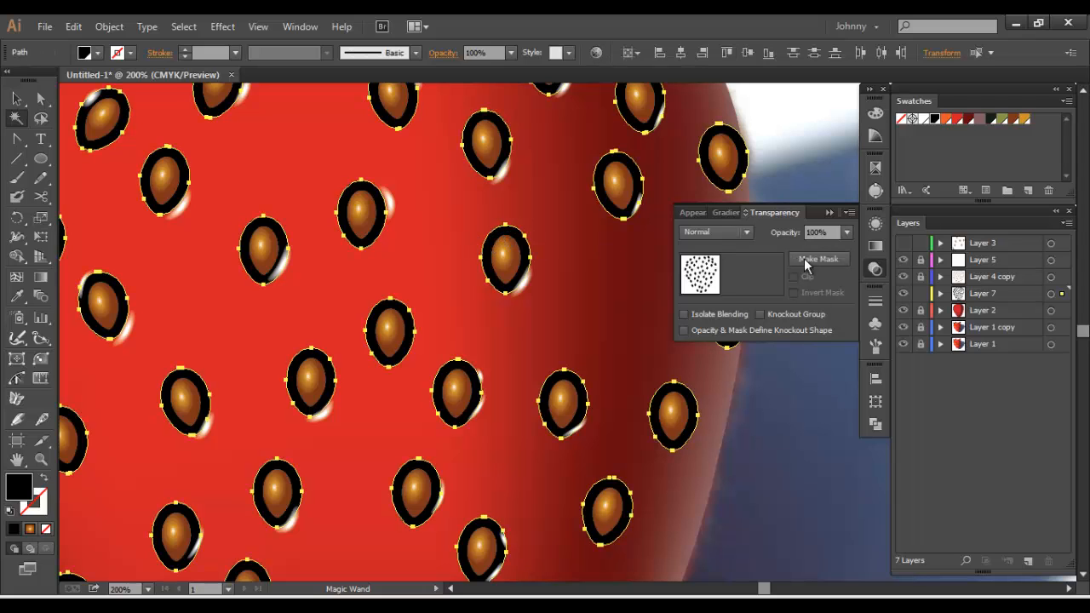
pyautogui.click(903, 276)
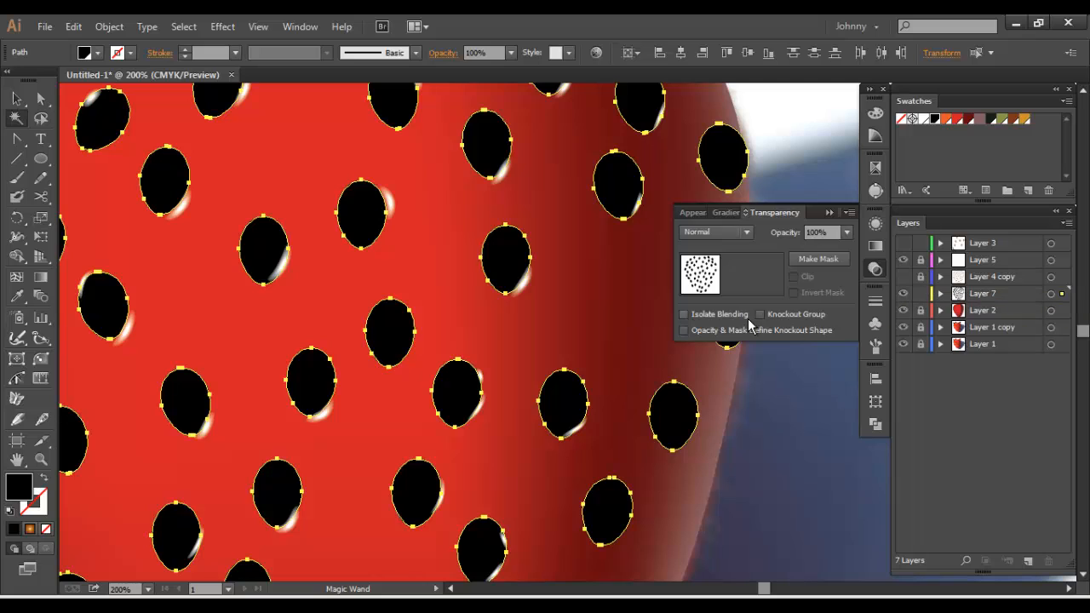
# Apply the radial gradient to the offset shapes, remove its middle color stop, and make both end stops black
pyautogui.press('.')
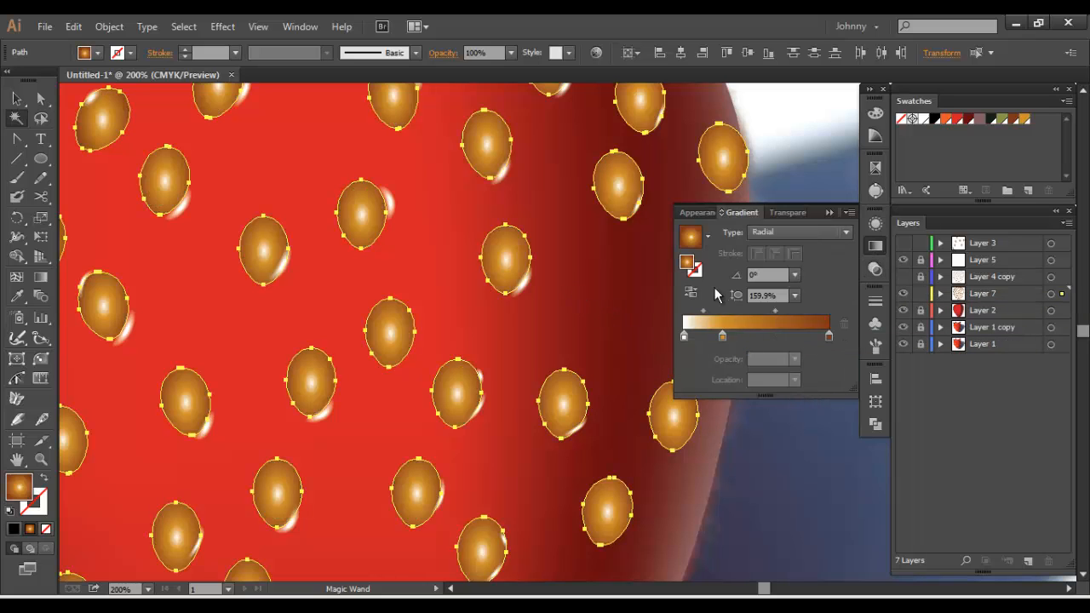
pyautogui.moveTo(722, 336); pyautogui.dragTo(722, 366)
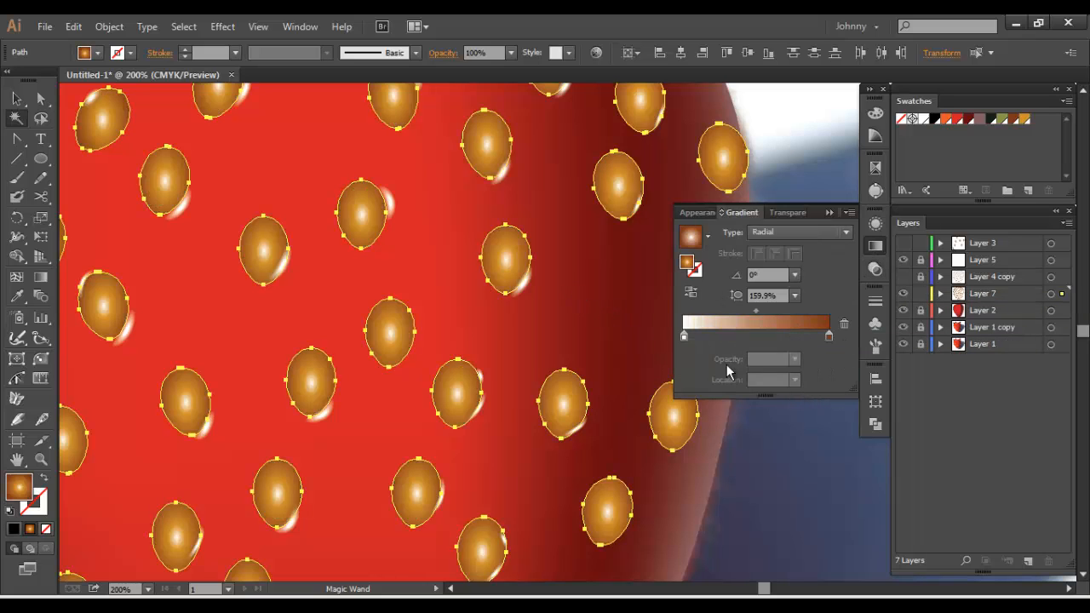
pyautogui.click(827, 337)
pyautogui.click(934, 120)
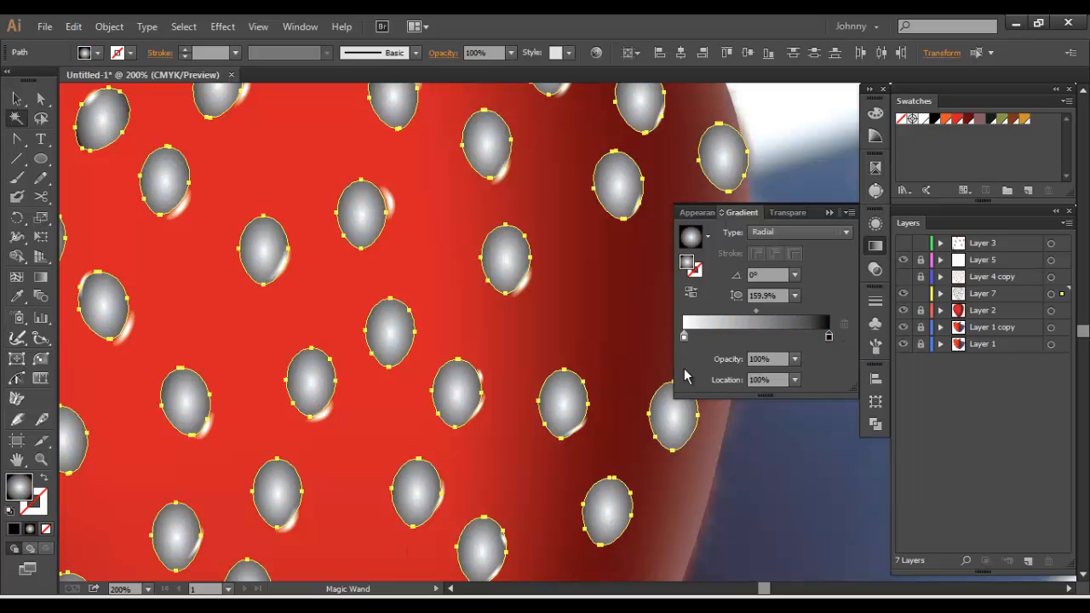
pyautogui.click(683, 336)
pyautogui.click(934, 120)
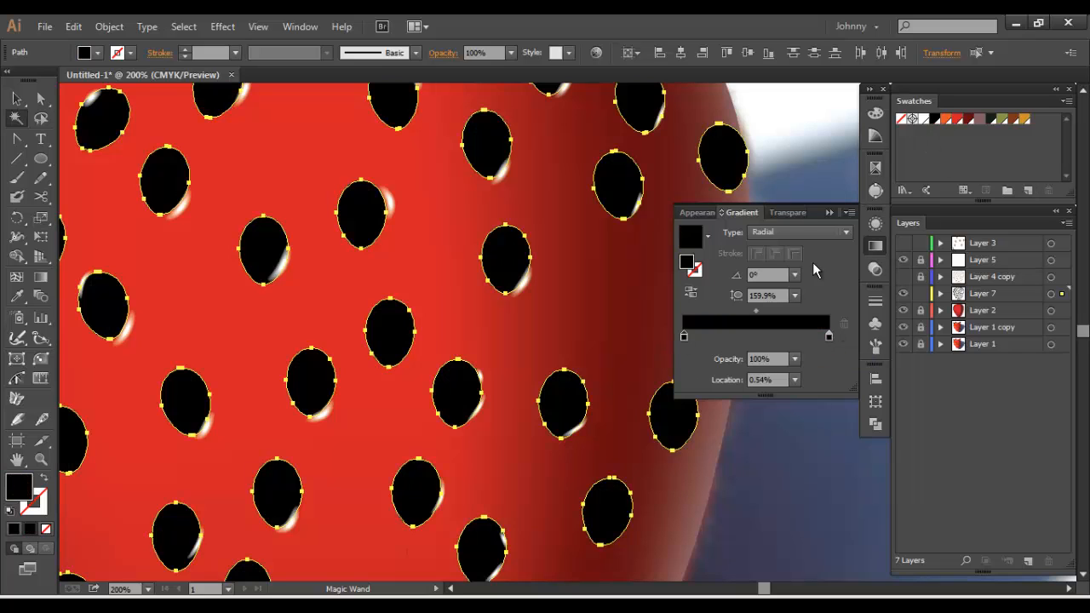
# Set the first gradient stop's opacity to 0% and reverse the gradient so the shapes fade outward
pyautogui.doubleClick(684, 337)
pyautogui.click(758, 344)
pyautogui.click(796, 359)
pyautogui.click(800, 381)
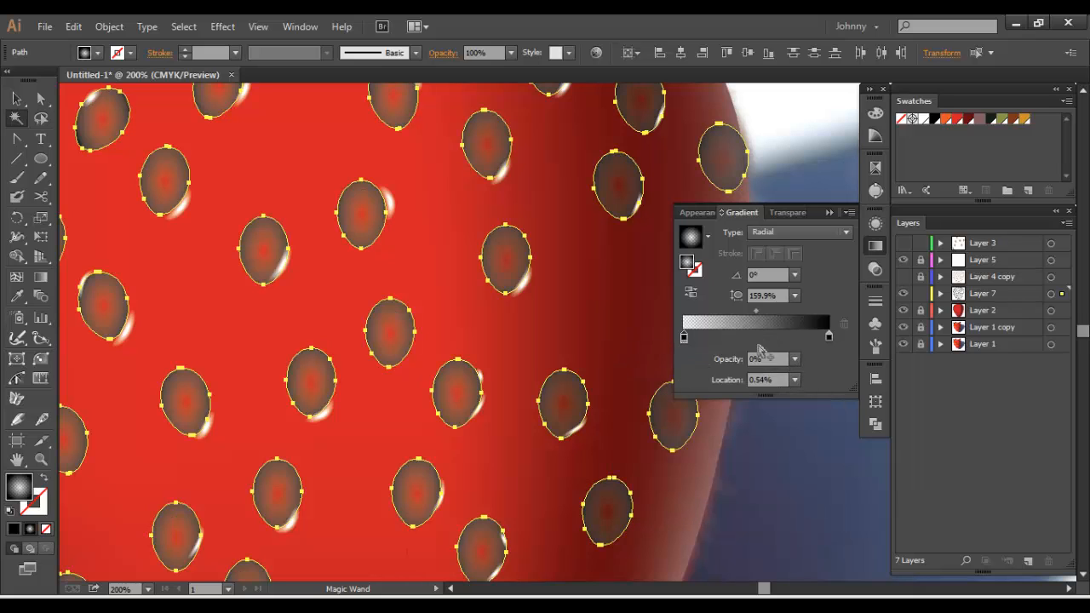
pyautogui.click(691, 293)
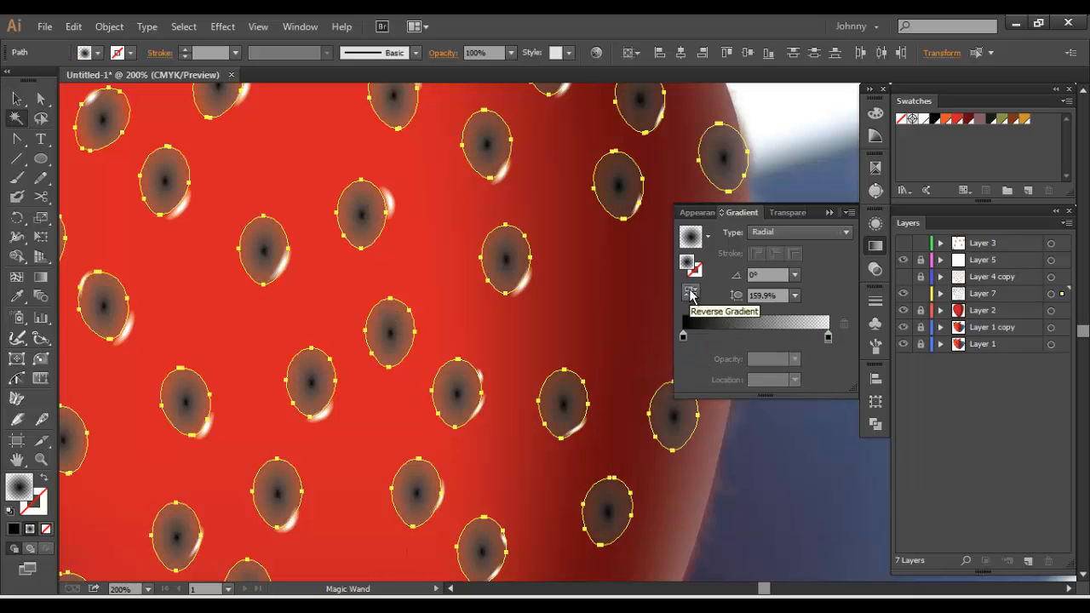
# Move the opaque gradient stop to about 21% and the transparent stop to about 91%, shifting the midpoint outward
pyautogui.click(17, 98)
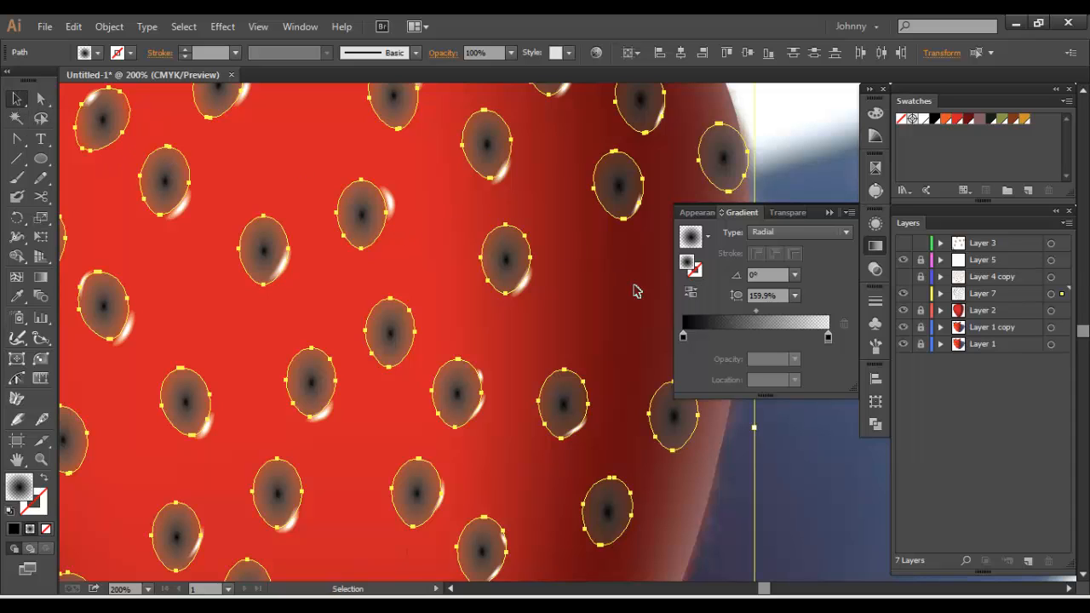
pyautogui.click(824, 338)
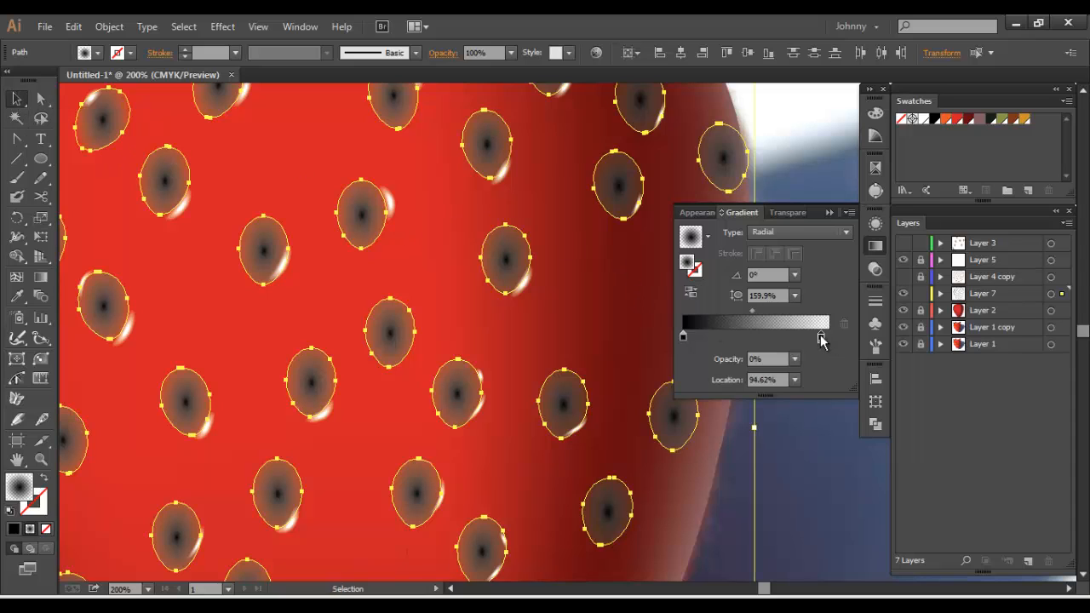
pyautogui.moveTo(682, 336); pyautogui.dragTo(713, 336)
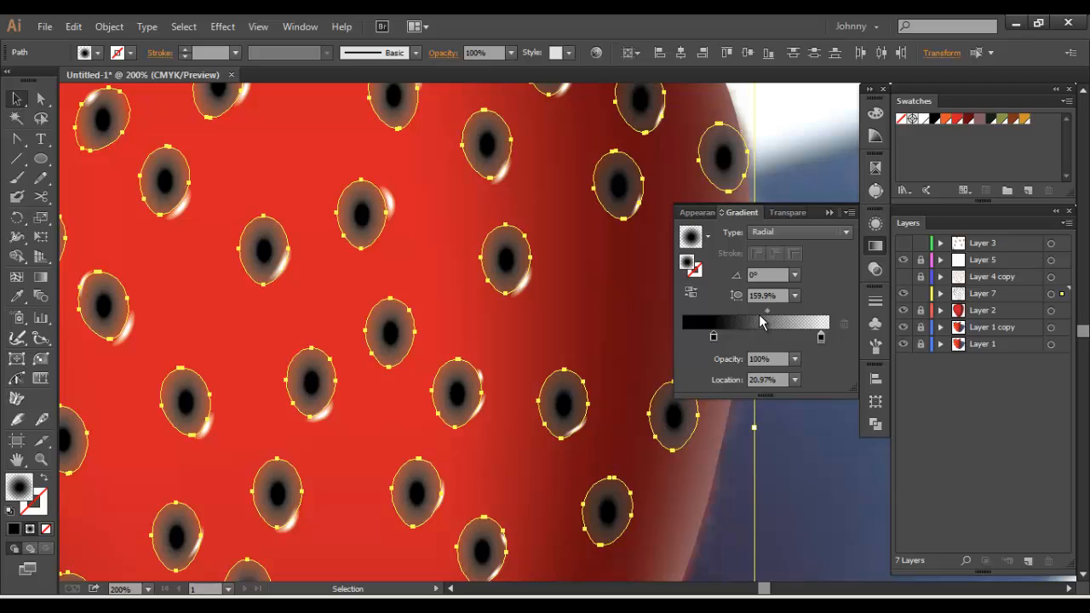
pyautogui.moveTo(765, 313); pyautogui.dragTo(816, 337)
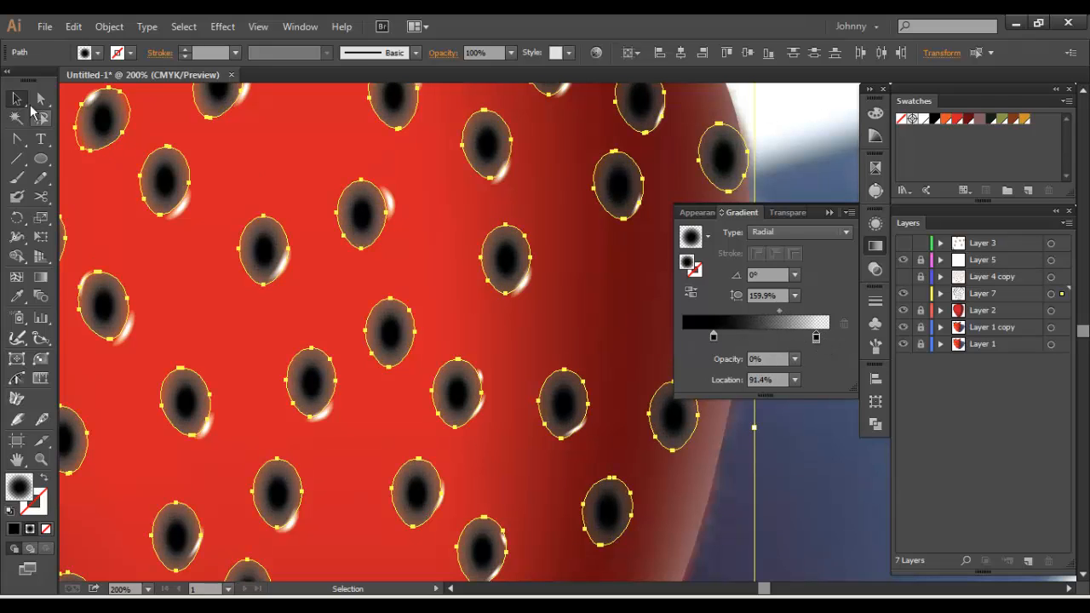
# Set the blending mode of the selected gradient shadow shapes to Multiply
pyautogui.click(875, 269)
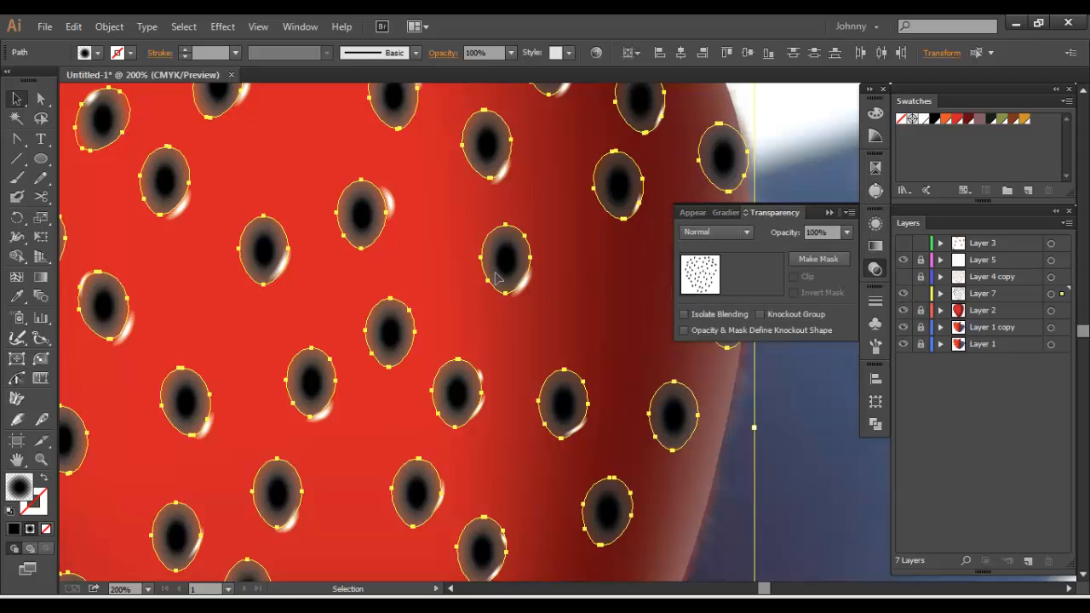
pyautogui.click(730, 226)
pyautogui.click(722, 287)
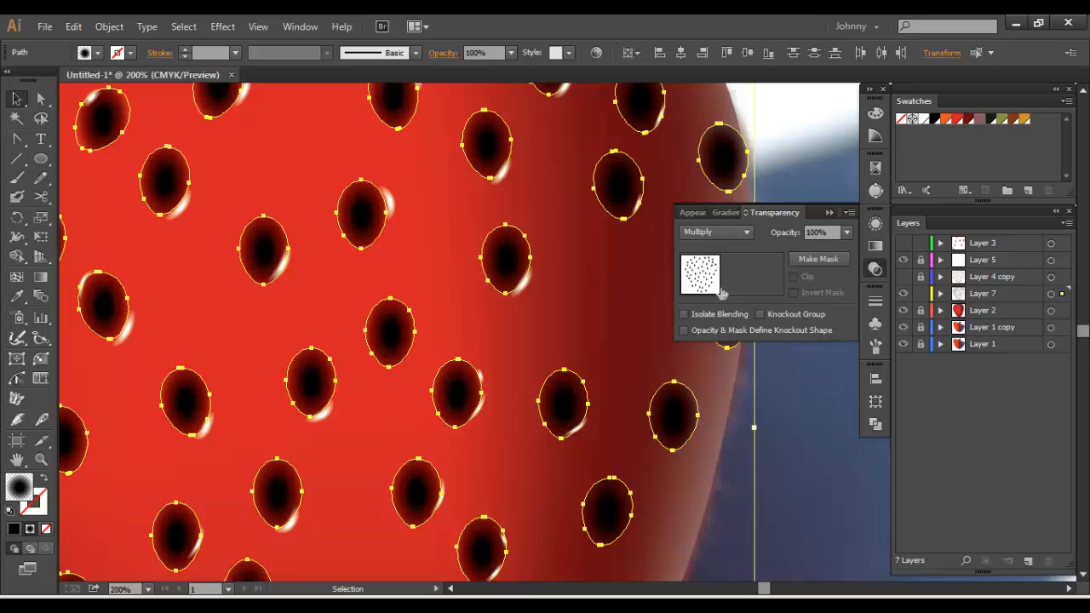
# Select all the seed shadow shapes by matching fill and move their opaque gradient stop to 13.98% and transparent stop to 81.18%
pyautogui.hotkey('ctrl', 'shift', 'a')
pyautogui.hotkey('ctrl', '-')
pyautogui.hotkey('ctrl', '-')
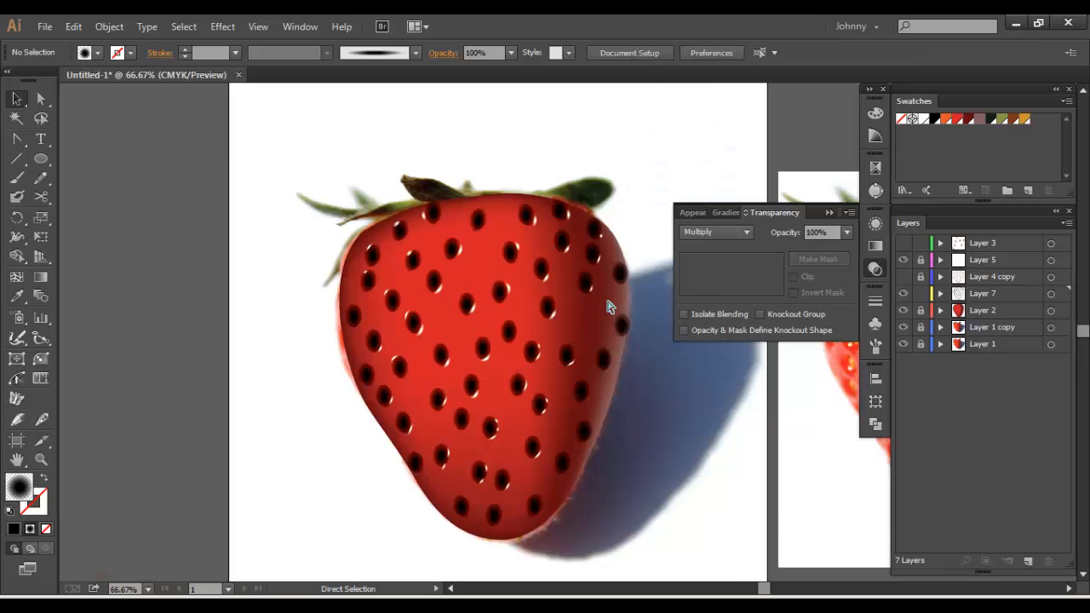
pyautogui.hotkey('ctrl', '+')
pyautogui.hotkey('ctrl', '+')
pyautogui.click(539, 281)
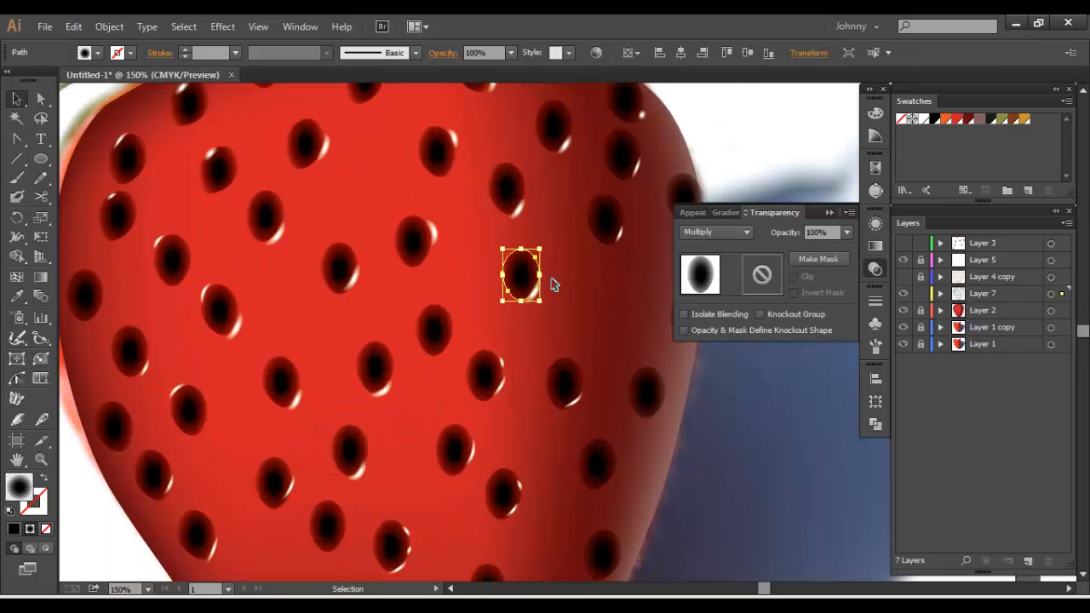
pyautogui.press('y')
pyautogui.click(521, 271)
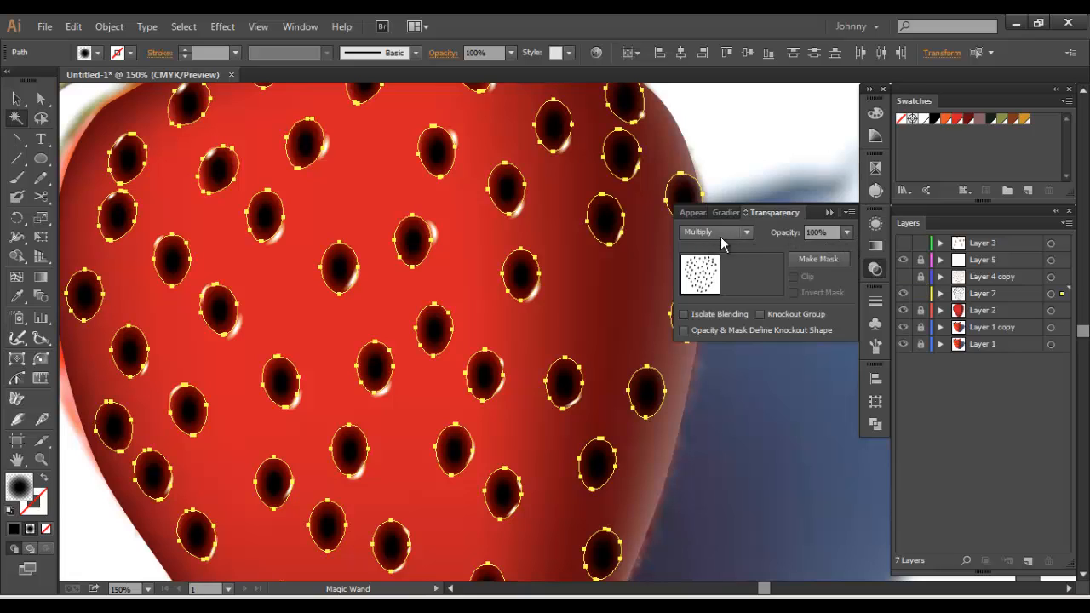
pyautogui.click(875, 245)
pyautogui.moveTo(782, 310); pyautogui.dragTo(706, 336)
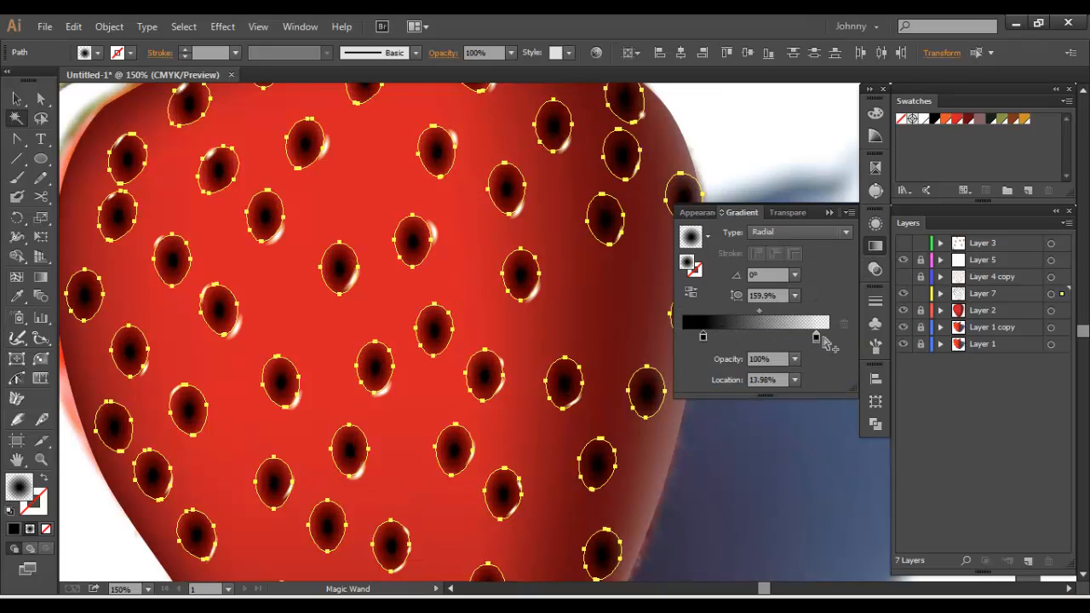
pyautogui.moveTo(819, 339); pyautogui.dragTo(802, 339)
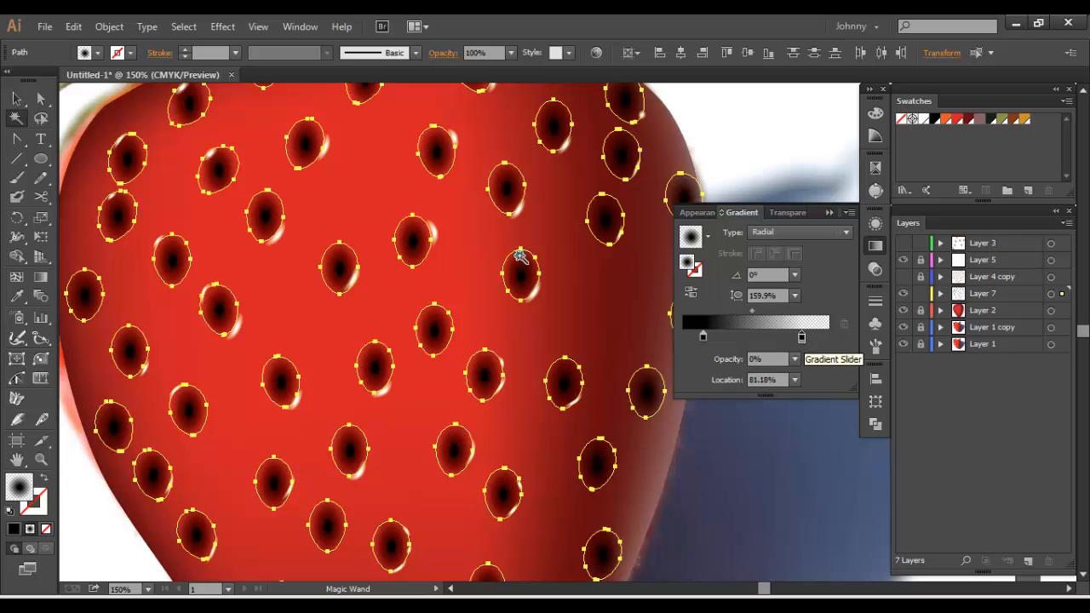
pyautogui.click(6, 100)
pyautogui.click(348, 190)
# Make the seeds on Layer 4 copy visible over their shadows and close the gradient settings
pyautogui.press('space')
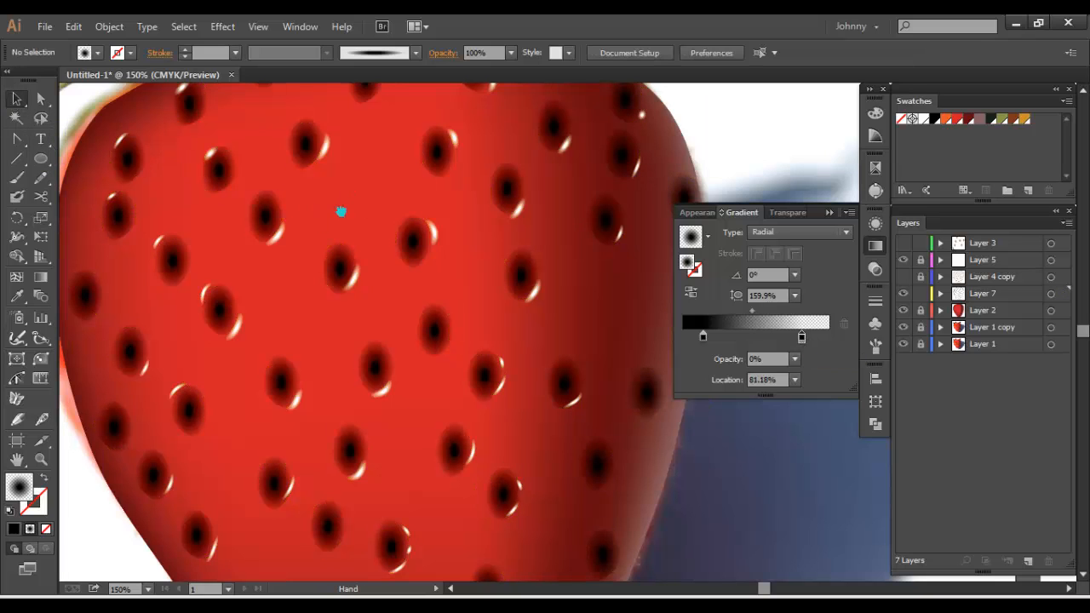
pyautogui.moveTo(340, 214); pyautogui.dragTo(395, 182)
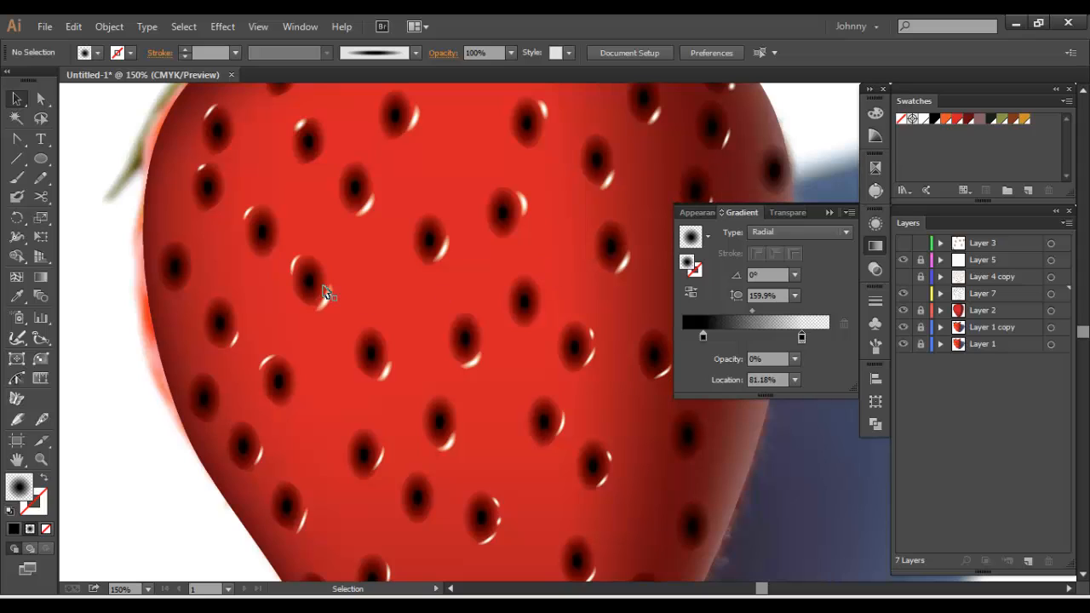
pyautogui.click(903, 277)
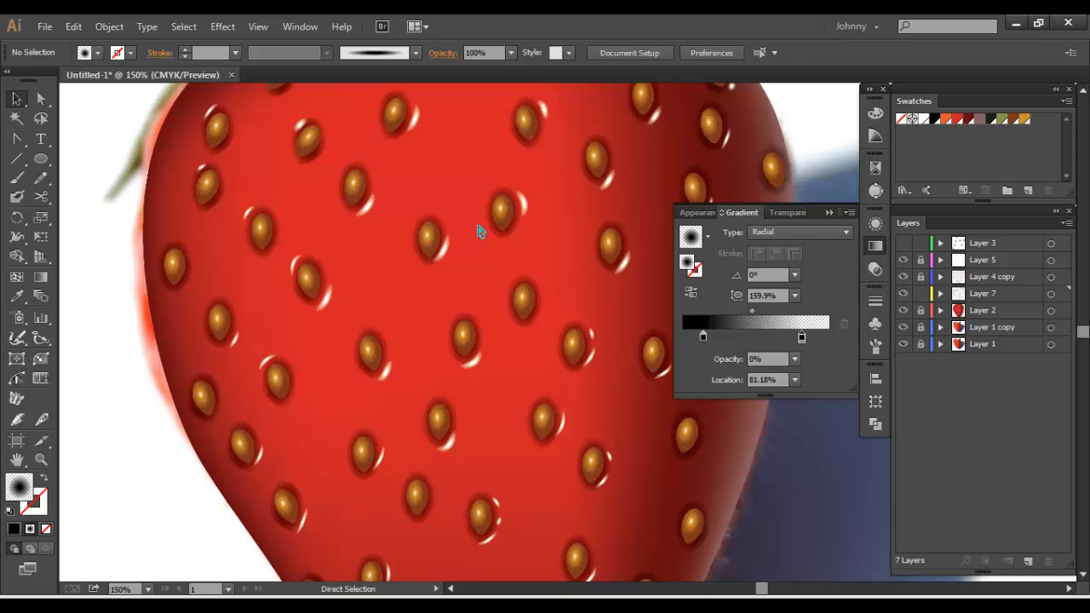
pyautogui.hotkey('ctrl', '-')
pyautogui.hotkey('ctrl', '-')
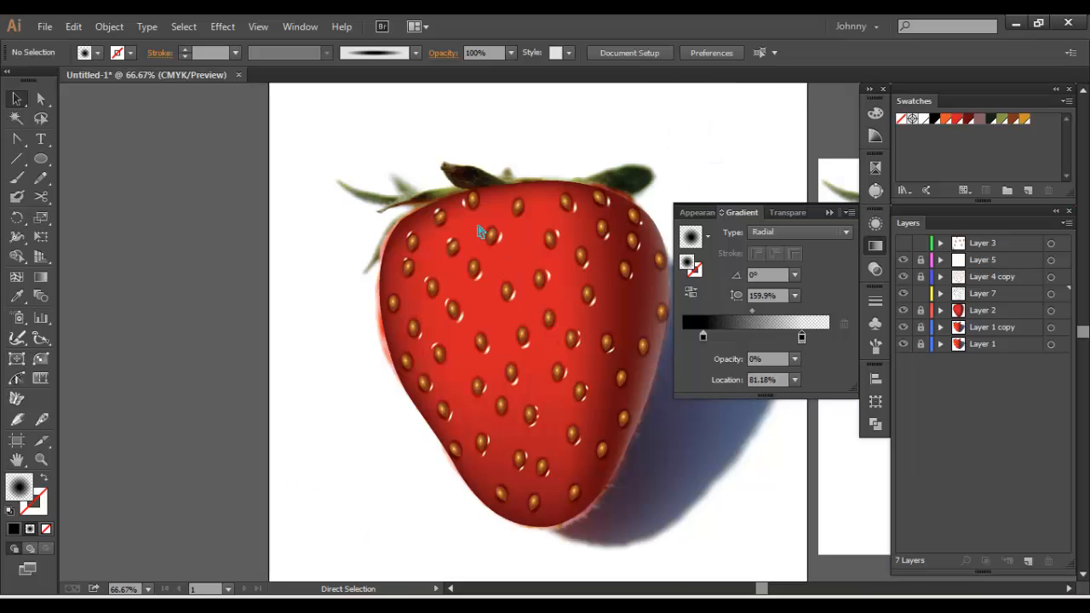
pyautogui.click(875, 246)
pyautogui.moveTo(679, 277); pyautogui.dragTo(632, 263)
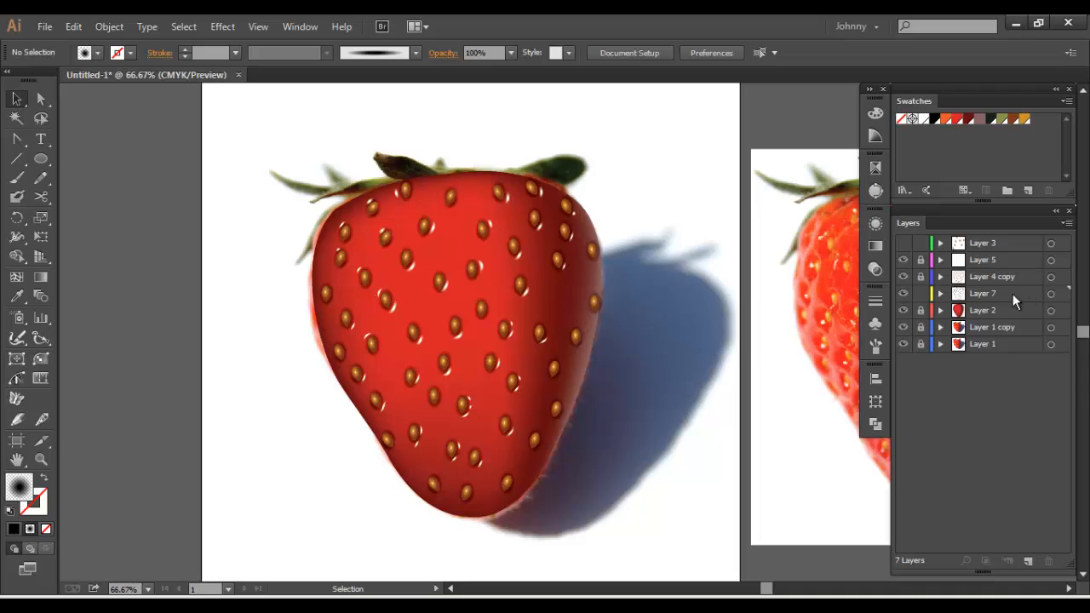
# Unlock Layer 5 and Layer 4 copy, and shift the seed beside the upper-left leaf slightly down with its highlight and shadow
pyautogui.click(405, 189)
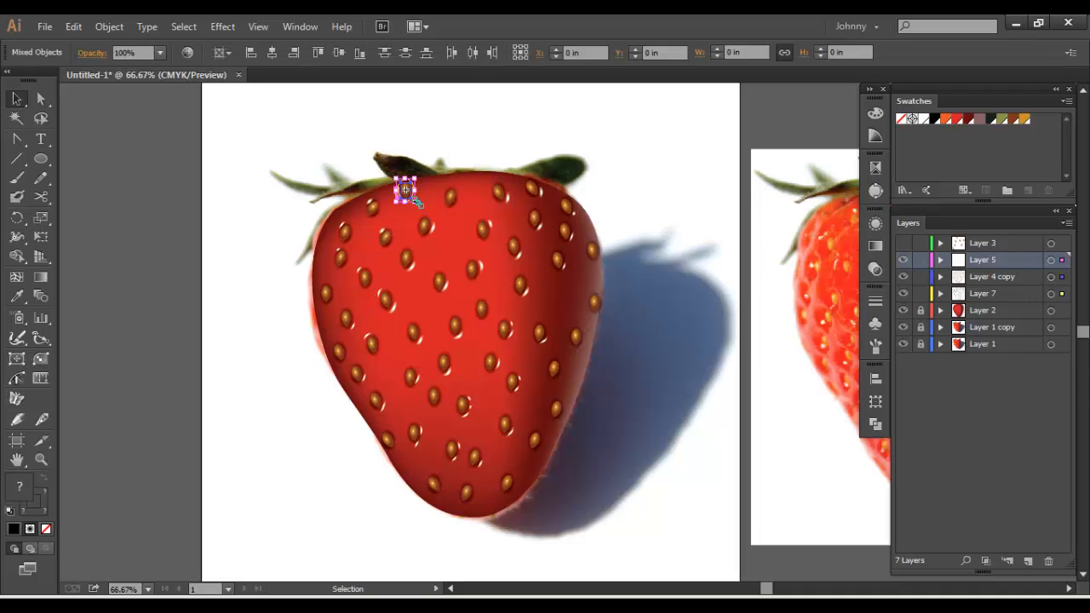
pyautogui.click(311, 164)
pyautogui.hscroll(-1, 454, 191)
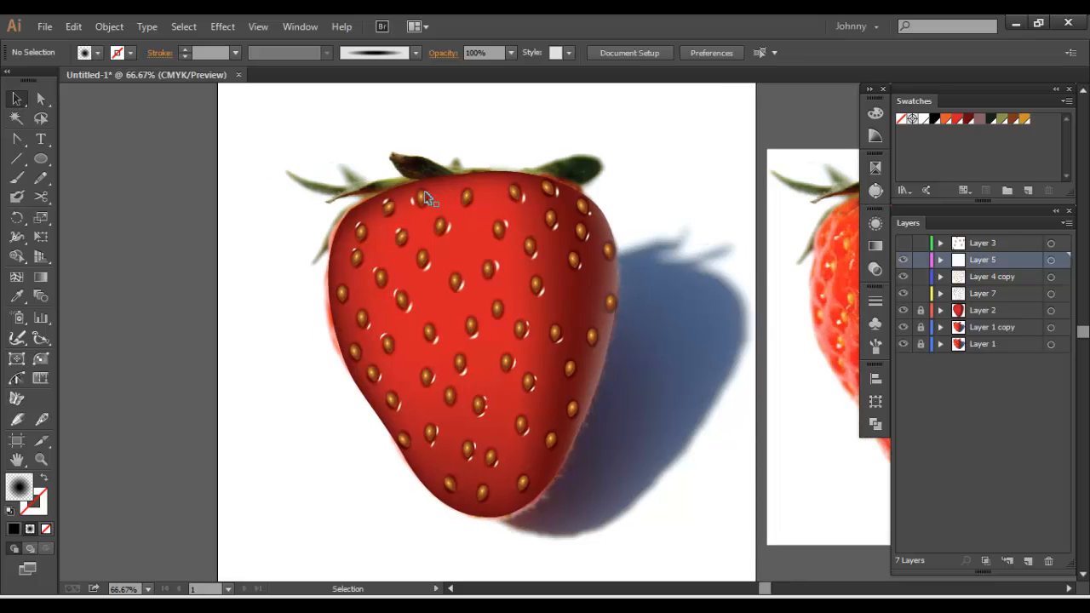
# Duplicate seeds with their highlights and shadows into the empty gaps in the strawberry's upper middle and shaded right side
pyautogui.click(465, 196)
pyautogui.click(444, 215)
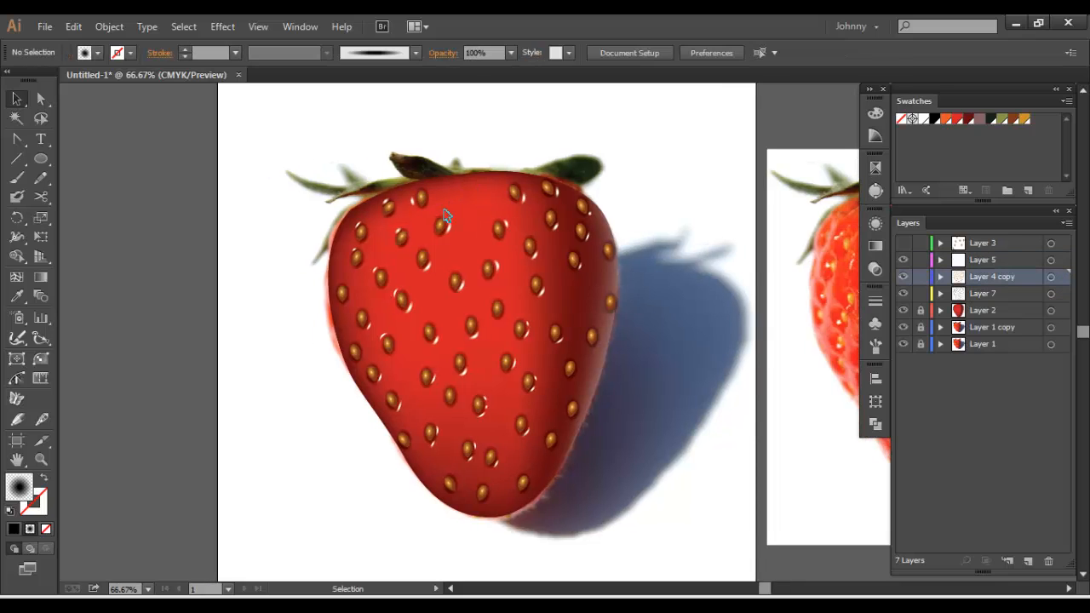
pyautogui.click(440, 224)
pyautogui.moveTo(440, 225); pyautogui.dragTo(480, 221)
pyautogui.click(343, 149)
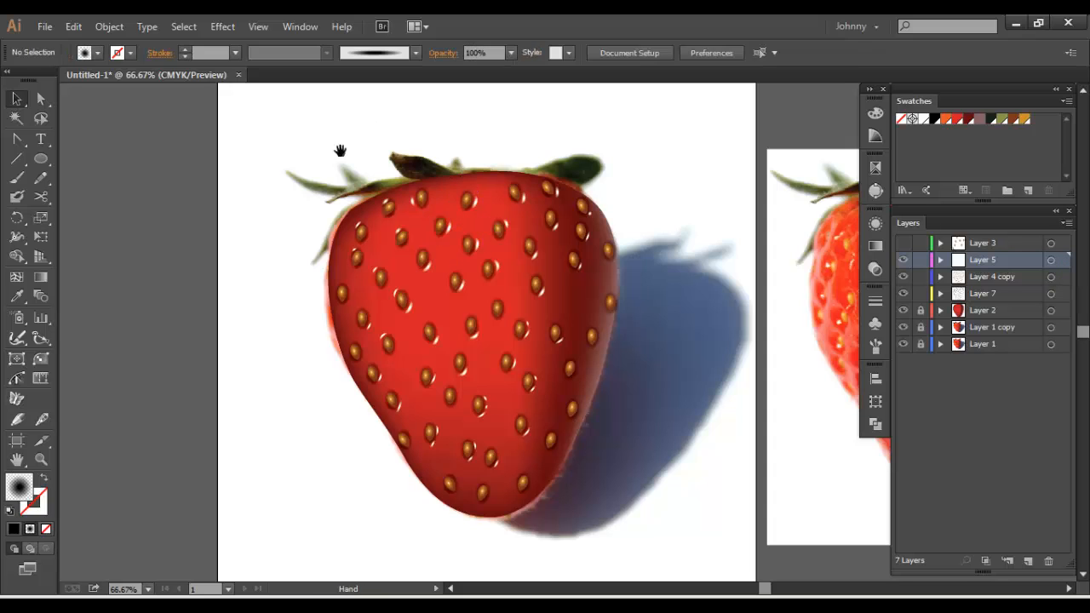
pyautogui.moveTo(340, 150); pyautogui.dragTo(298, 130)
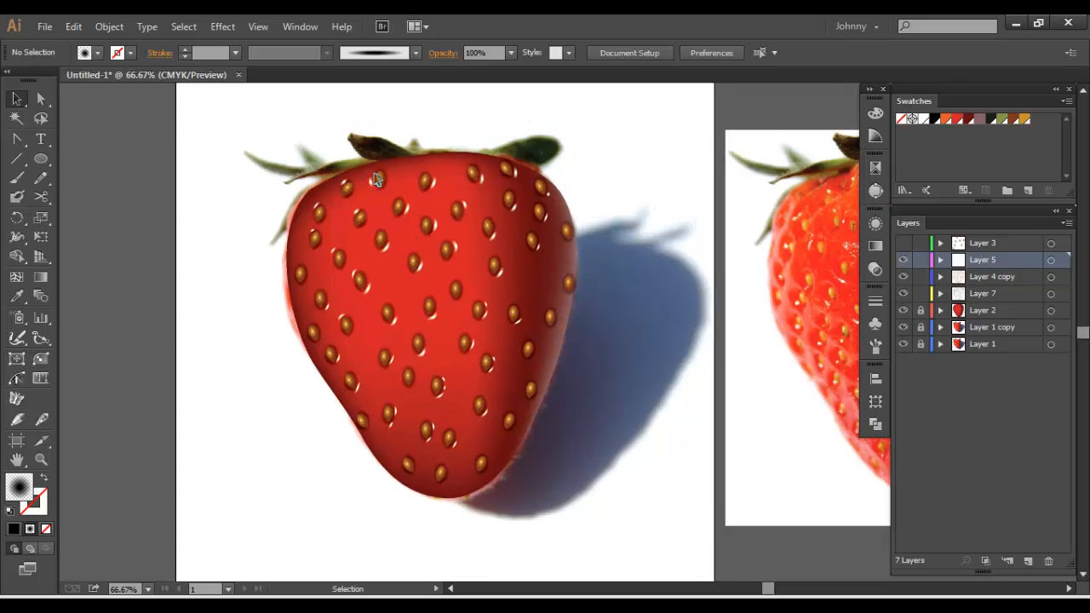
pyautogui.click(531, 242)
pyautogui.moveTo(531, 242); pyautogui.dragTo(533, 278)
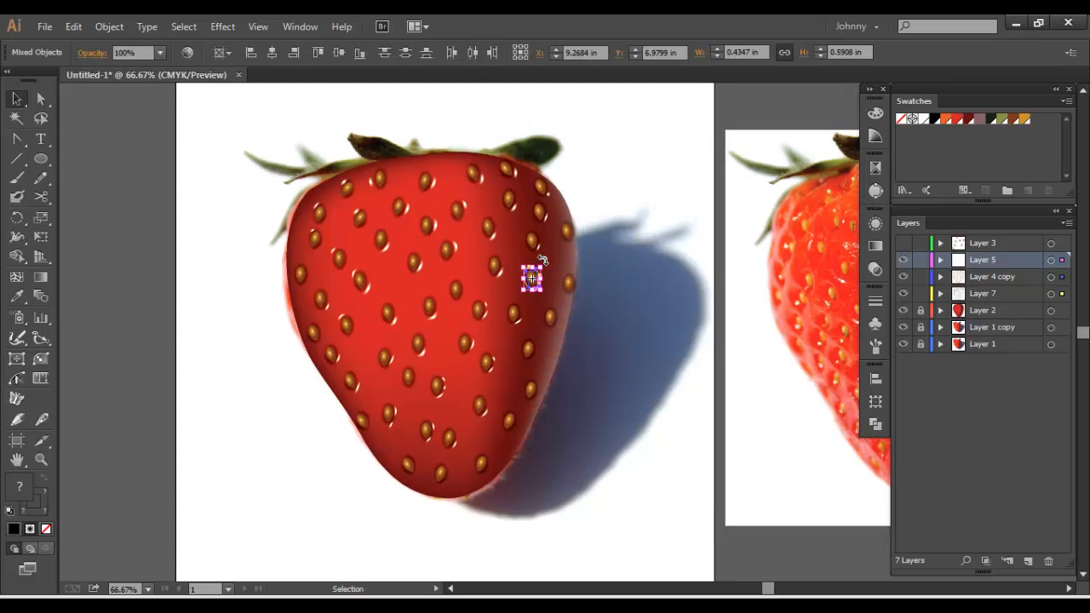
pyautogui.click(622, 285)
# Try to darken the seeds on the strawberry's shaded side with Recolor Artwork, setting the brown's brightness to 22%
pyautogui.click(531, 278)
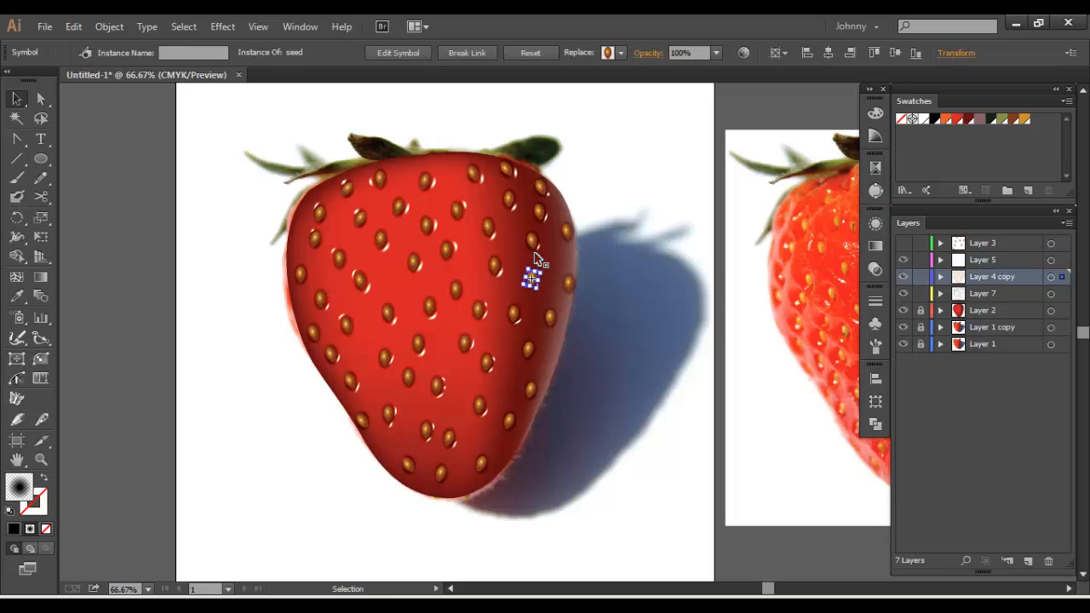
pyautogui.keyDown('shift'); pyautogui.click(531, 242); pyautogui.keyUp('shift')
pyautogui.keyDown('shift'); pyautogui.click(539, 212); pyautogui.keyUp('shift')
pyautogui.keyDown('shift'); pyautogui.click(508, 198); pyautogui.keyUp('shift')
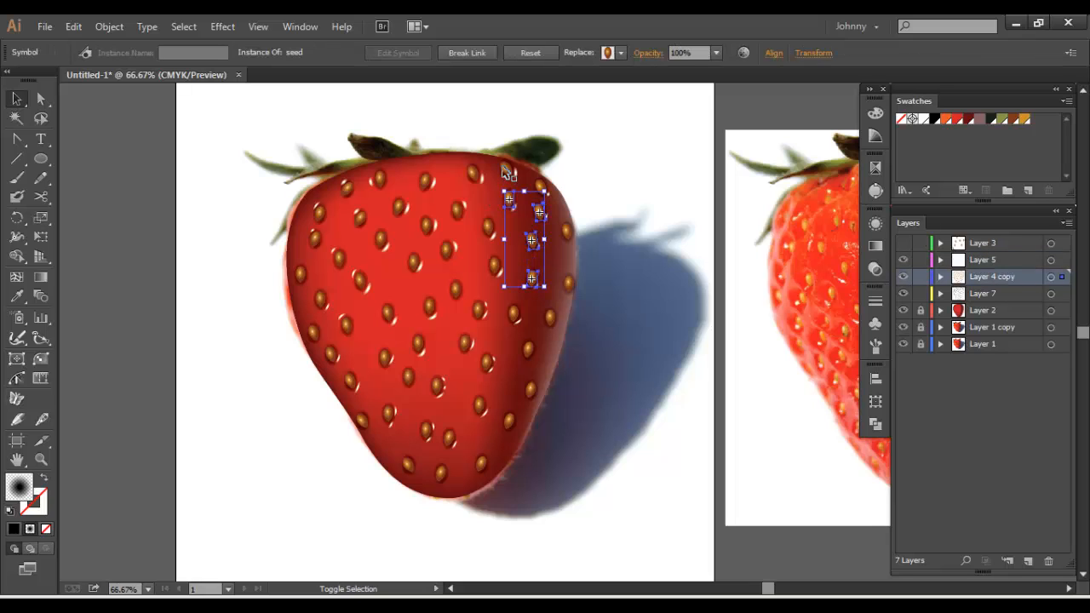
pyautogui.keyDown('shift'); pyautogui.click(506, 169); pyautogui.keyUp('shift')
pyautogui.keyDown('shift'); pyautogui.click(540, 189); pyautogui.keyUp('shift')
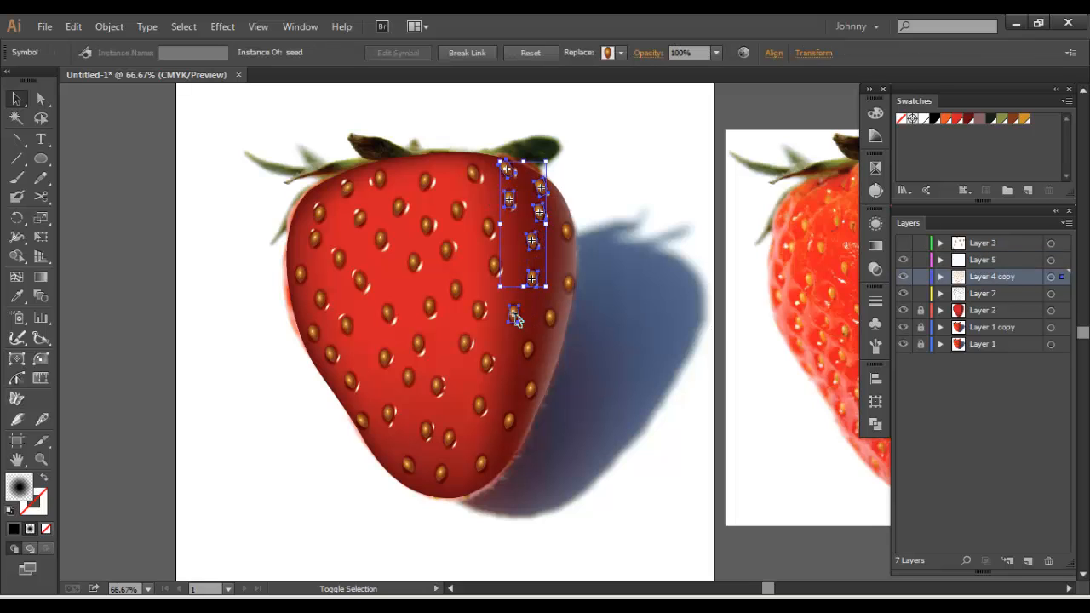
pyautogui.keyDown('shift'); pyautogui.click(515, 314); pyautogui.keyUp('shift')
pyautogui.keyDown('shift'); pyautogui.click(530, 349); pyautogui.keyUp('shift')
pyautogui.keyDown('shift'); pyautogui.click(530, 390); pyautogui.keyUp('shift')
pyautogui.keyDown('shift'); pyautogui.click(509, 421); pyautogui.keyUp('shift')
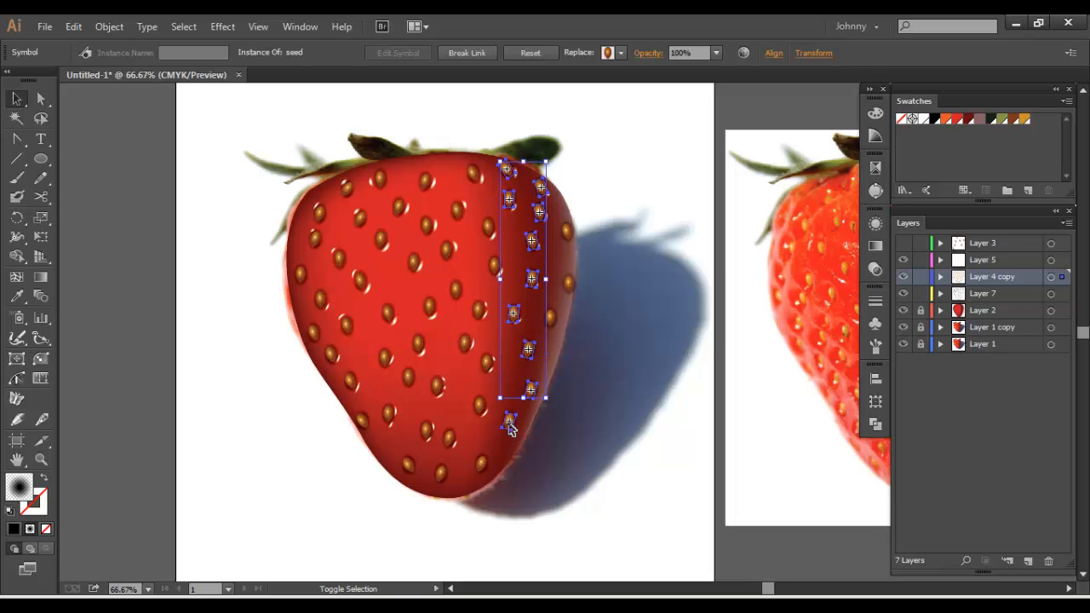
pyautogui.keyDown('shift'); pyautogui.click(481, 463); pyautogui.keyUp('shift')
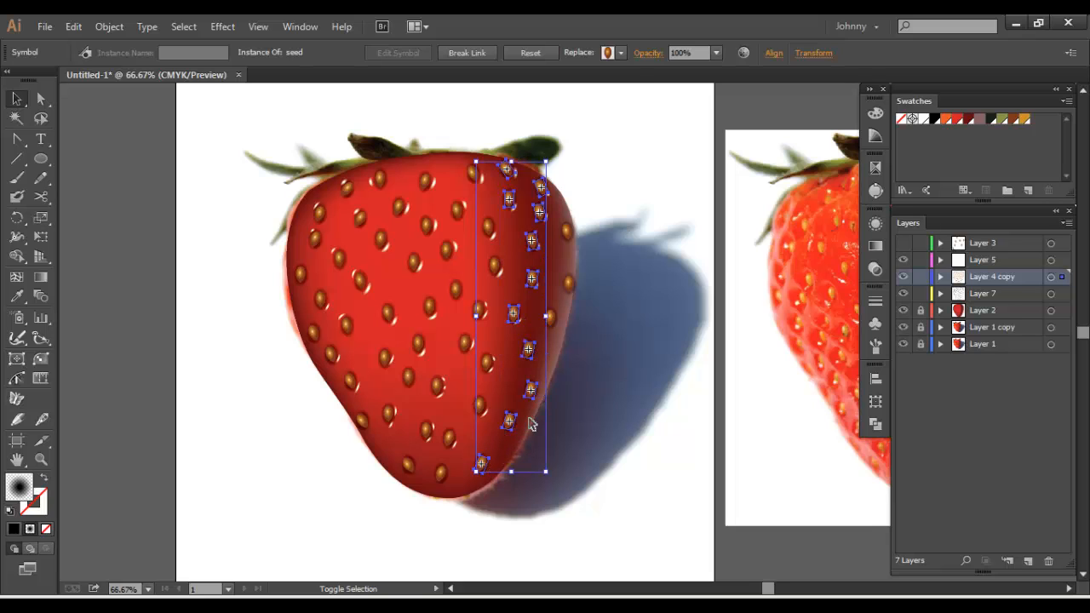
pyautogui.click(744, 53)
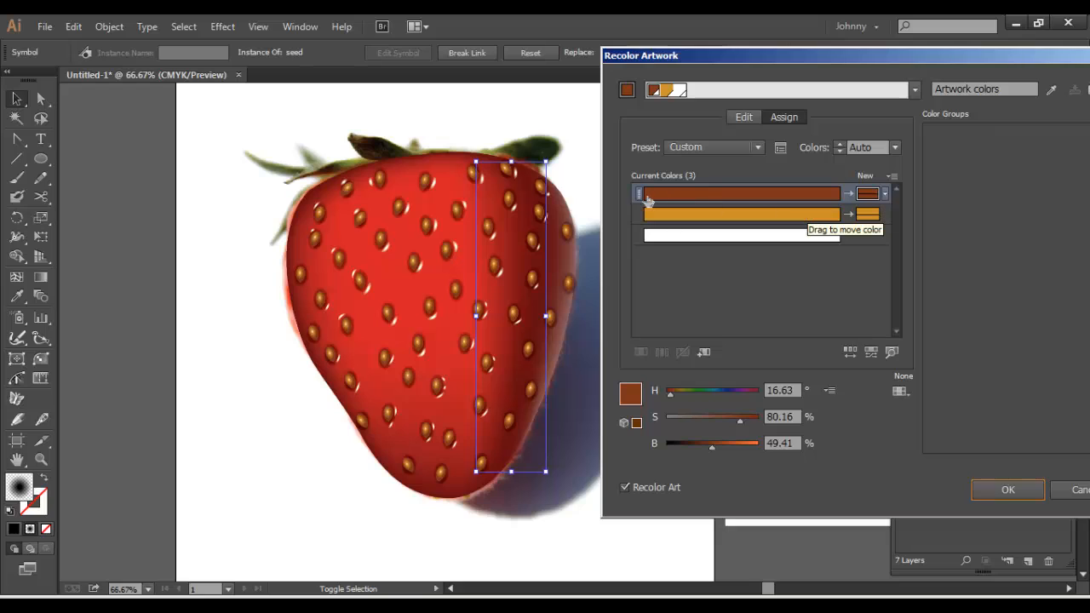
pyautogui.moveTo(711, 446); pyautogui.dragTo(684, 445)
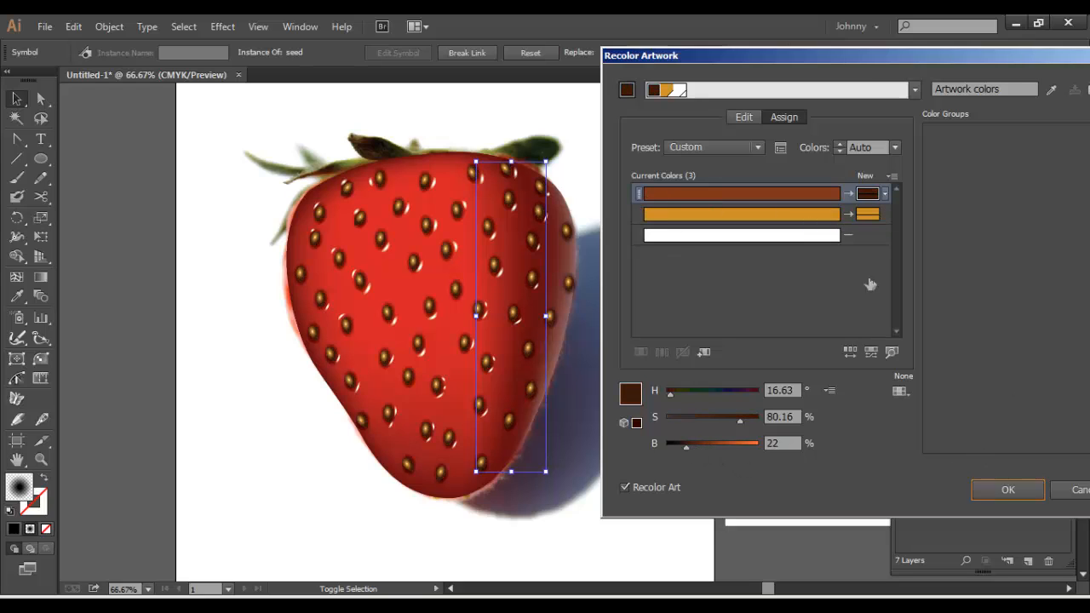
pyautogui.click(1007, 489)
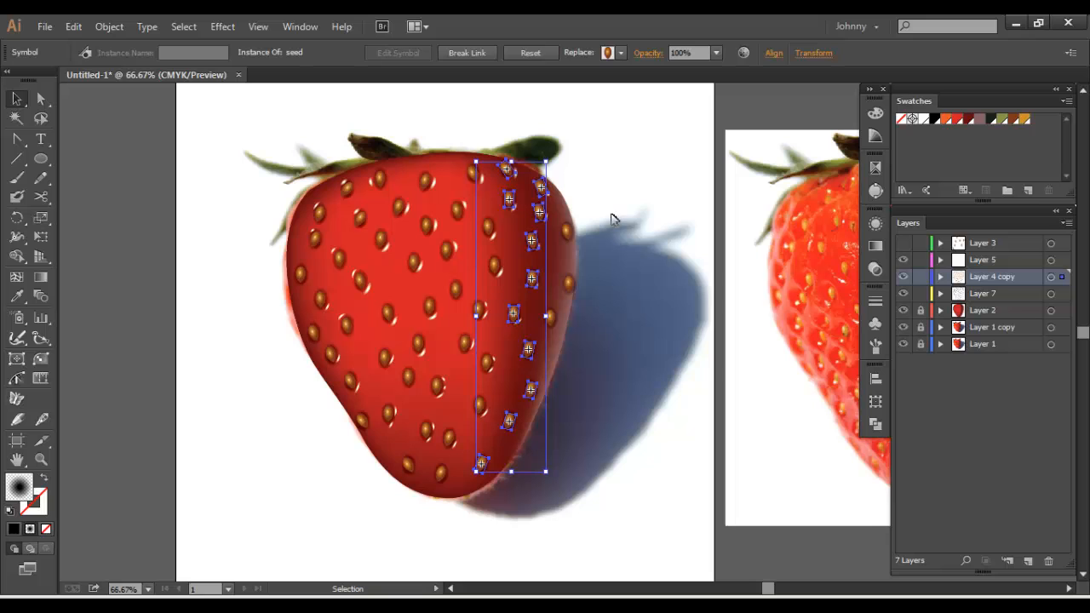
pyautogui.click(641, 205)
# Move the seeds on the strawberry's shaded side from Layer 4 copy to Layer 5 in place, locking Layer 4 copy and Layer 7
pyautogui.click(540, 213)
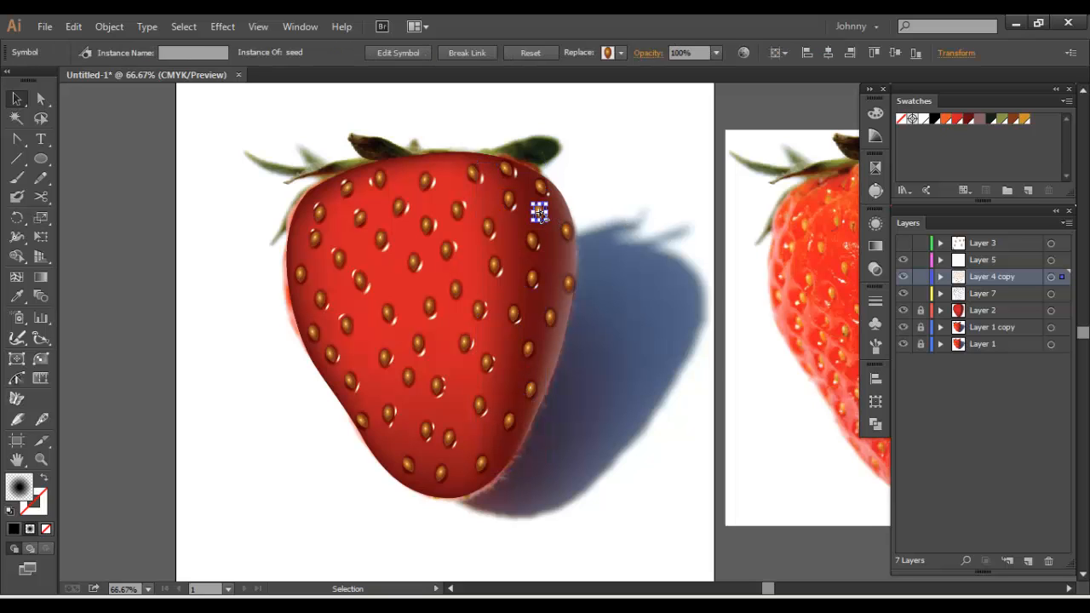
pyautogui.moveTo(644, 183); pyautogui.dragTo(656, 238)
pyautogui.hotkey('ctrl', '+')
pyautogui.hotkey('ctrl', '+')
pyautogui.hotkey('ctrl', '+')
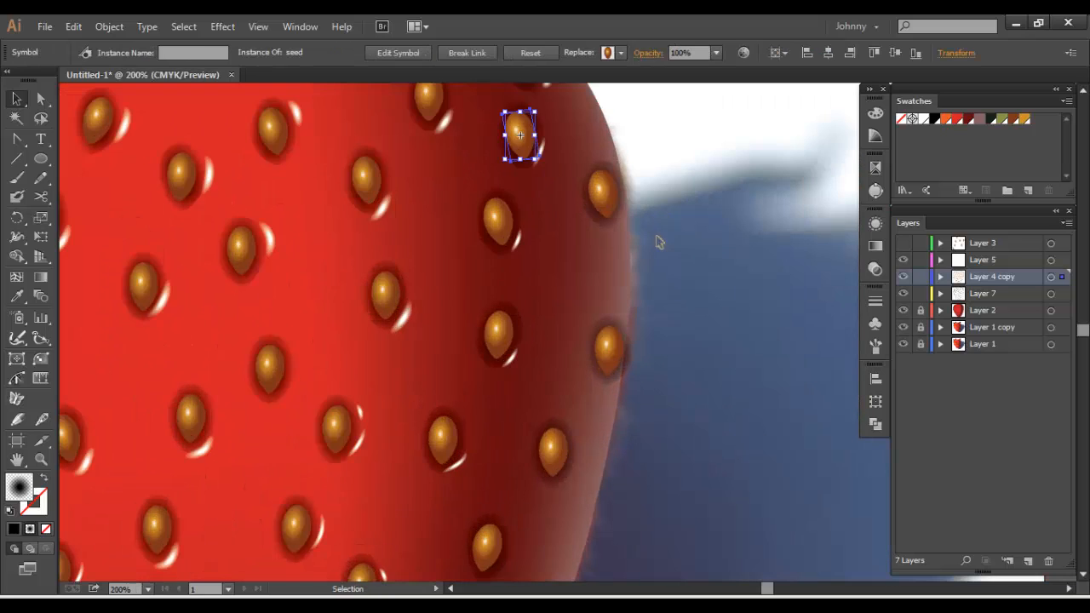
pyautogui.moveTo(604, 132); pyautogui.dragTo(623, 257)
pyautogui.keyDown('shift'); pyautogui.click(543, 186); pyautogui.keyUp('shift')
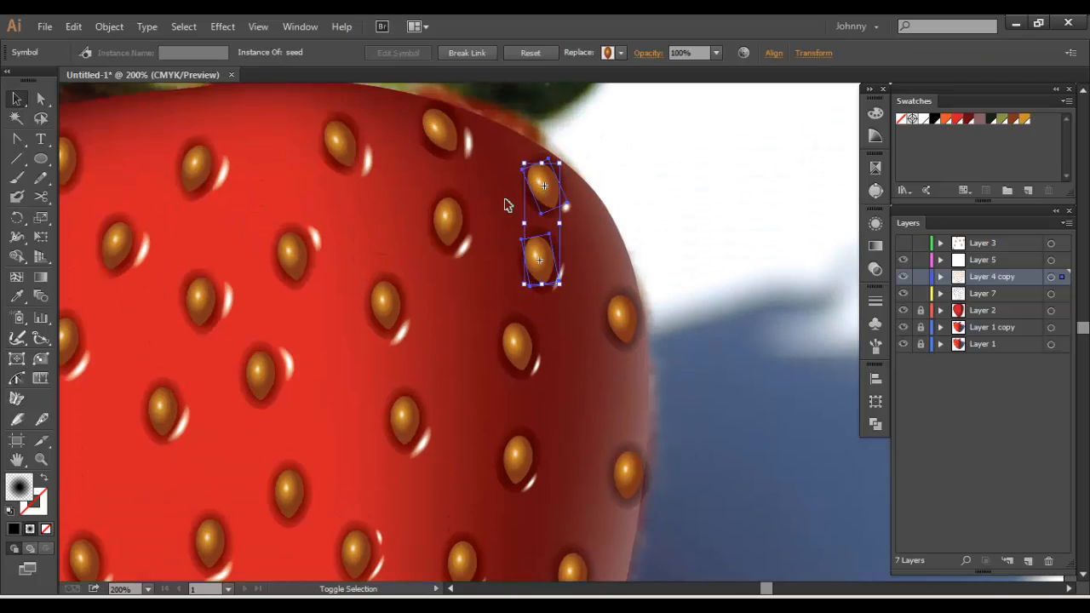
pyautogui.keyDown('shift'); pyautogui.click(447, 221); pyautogui.keyUp('shift')
pyautogui.keyDown('shift'); pyautogui.click(440, 130); pyautogui.keyUp('shift')
pyautogui.moveTo(530, 363); pyautogui.dragTo(528, 263)
pyautogui.keyDown('shift'); pyautogui.click(522, 256); pyautogui.keyUp('shift')
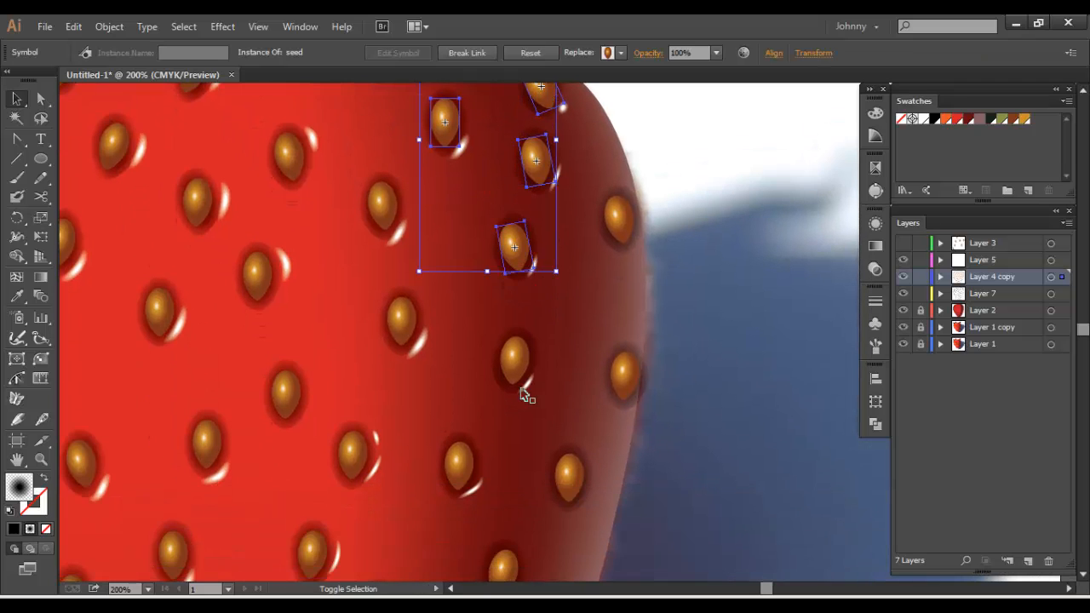
pyautogui.keyDown('shift'); pyautogui.click(521, 368); pyautogui.keyUp('shift')
pyautogui.keyDown('shift'); pyautogui.click(465, 459); pyautogui.keyUp('shift')
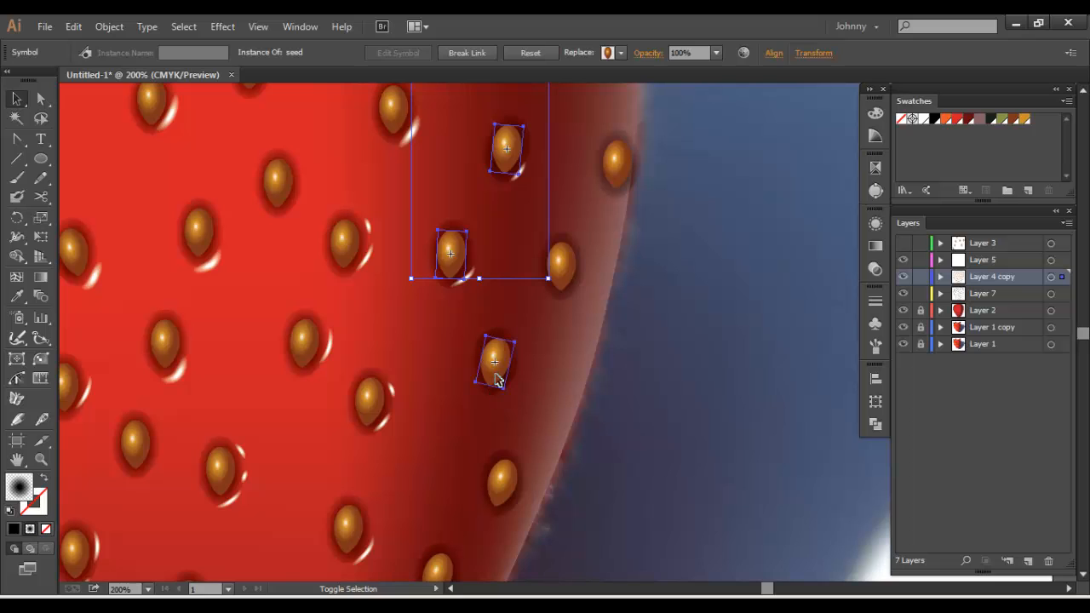
pyautogui.scroll(-1, 525, 335)
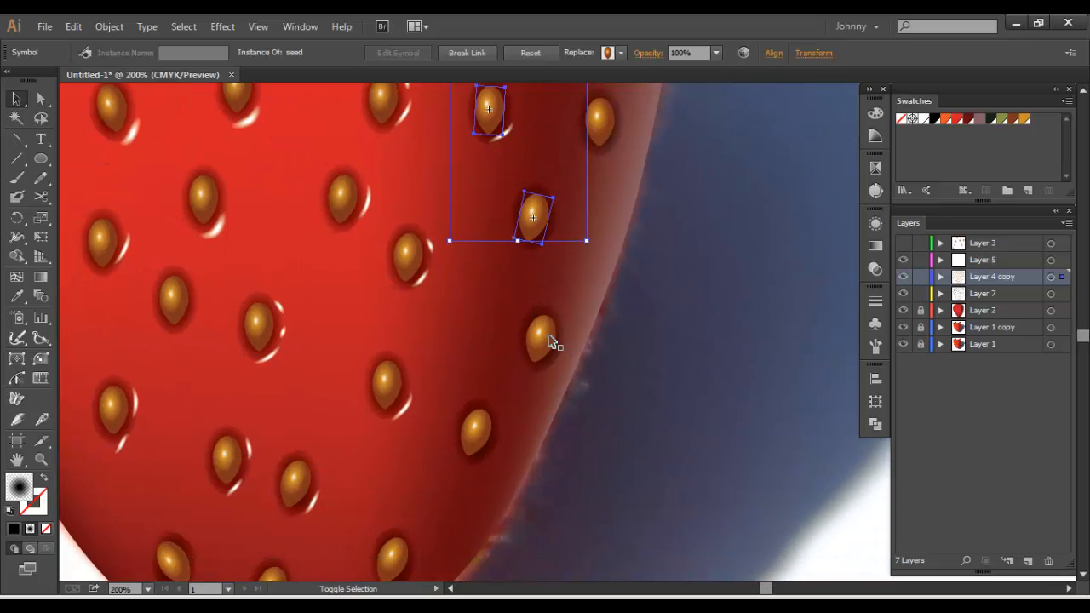
pyautogui.keyDown('shift'); pyautogui.click(545, 339); pyautogui.keyUp('shift')
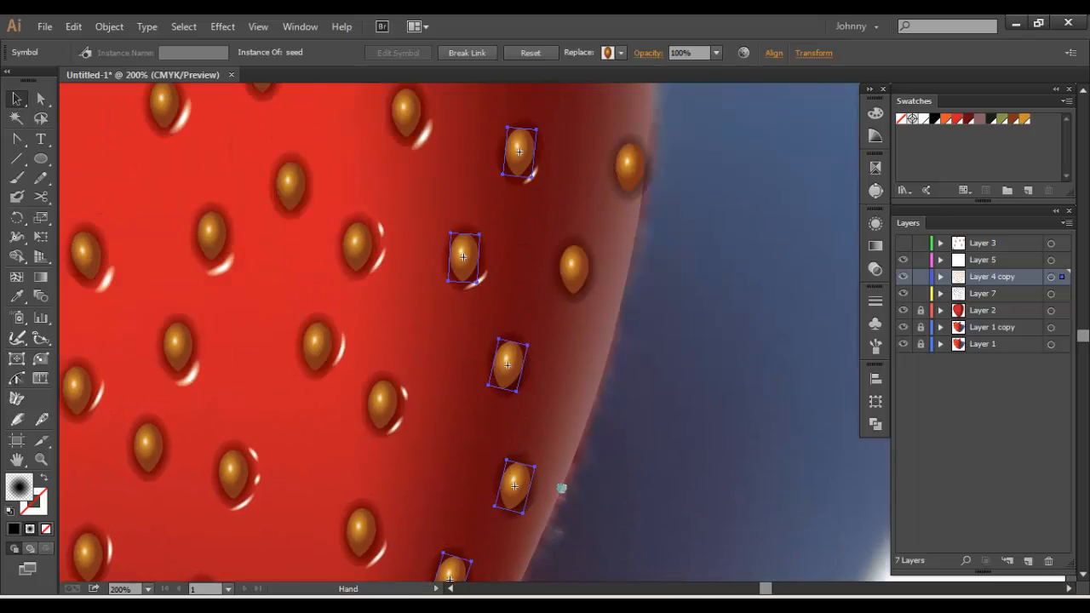
pyautogui.moveTo(565, 486); pyautogui.dragTo(571, 352)
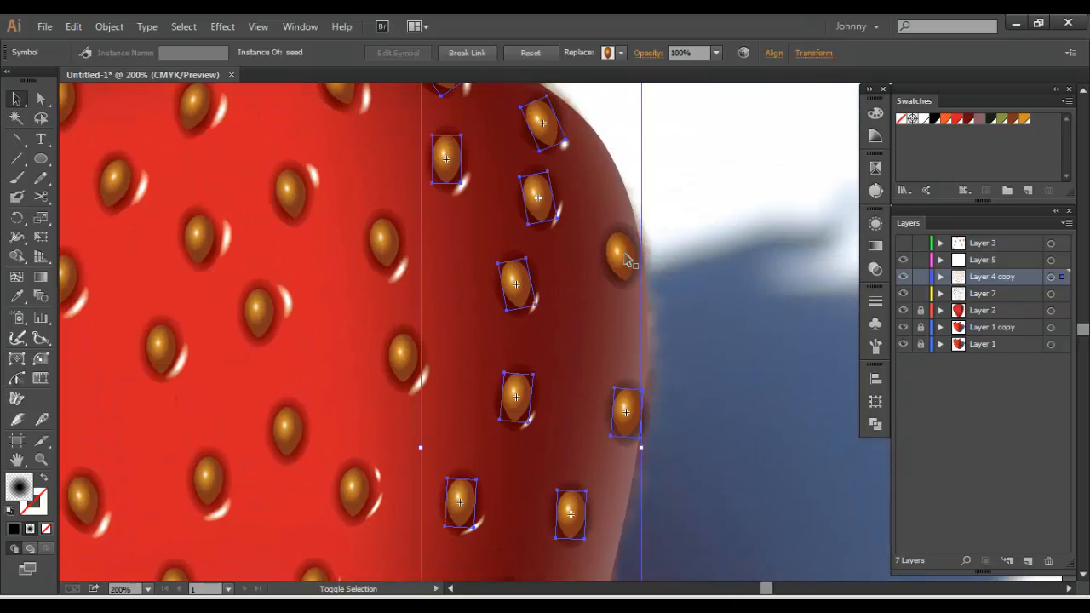
pyautogui.hotkey('ctrl', 'x')
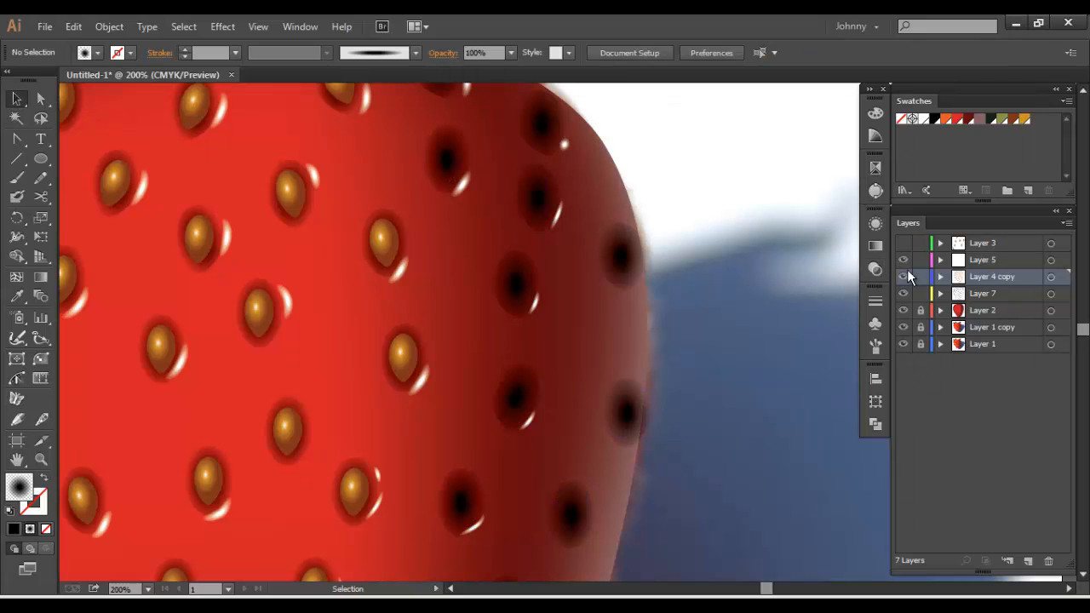
pyautogui.moveTo(919, 277); pyautogui.dragTo(922, 293)
pyautogui.click(959, 262)
pyautogui.hotkey('ctrl', 'f')
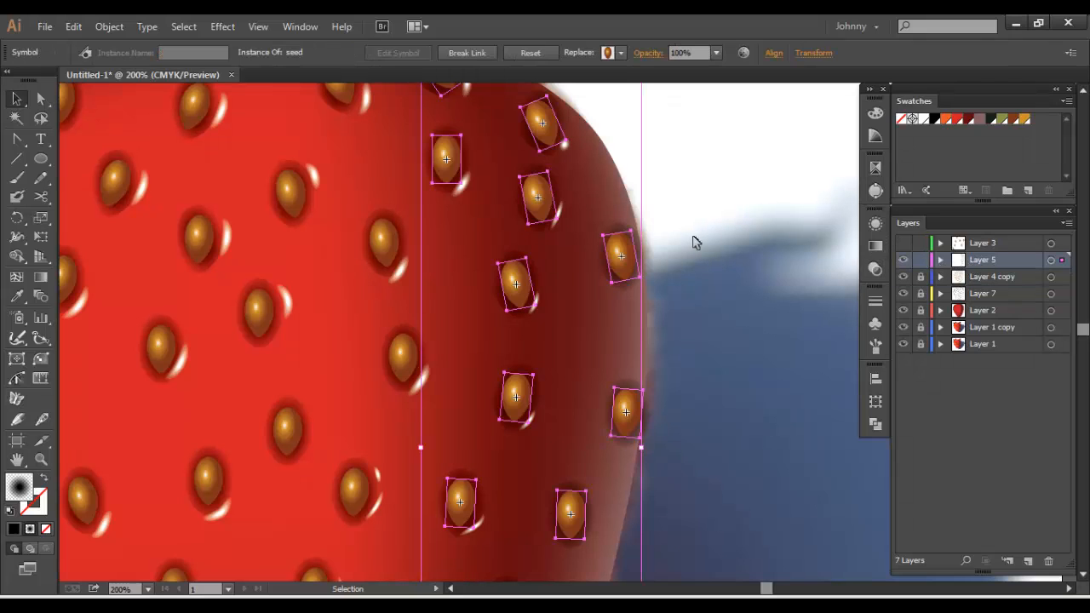
# Expand the shaded-side seed symbols on Layer 5 into editable gradient paths
pyautogui.click(109, 27)
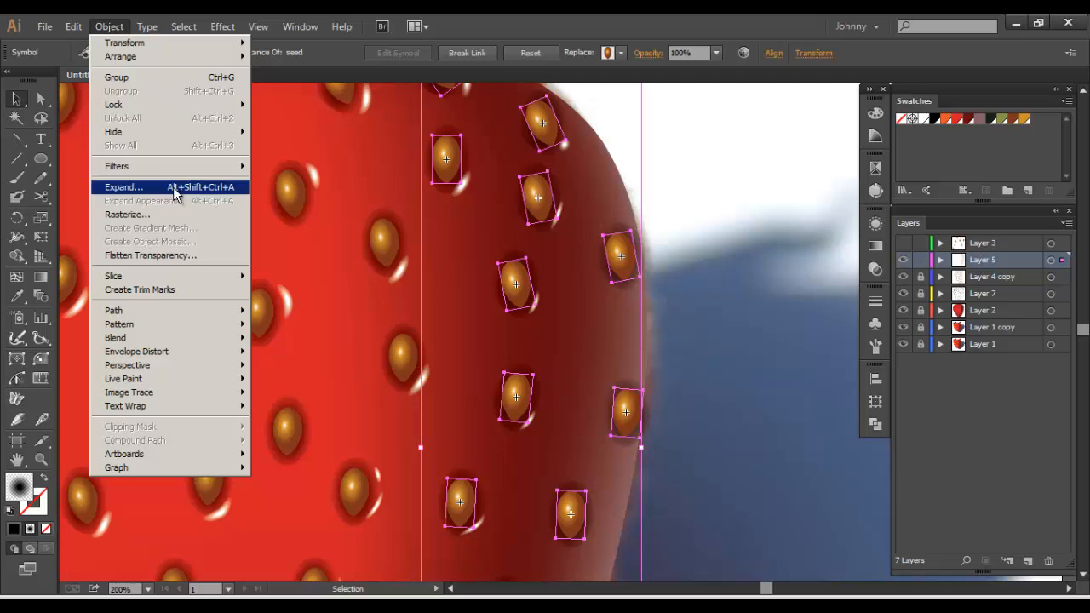
pyautogui.click(121, 185)
pyautogui.press('Return')
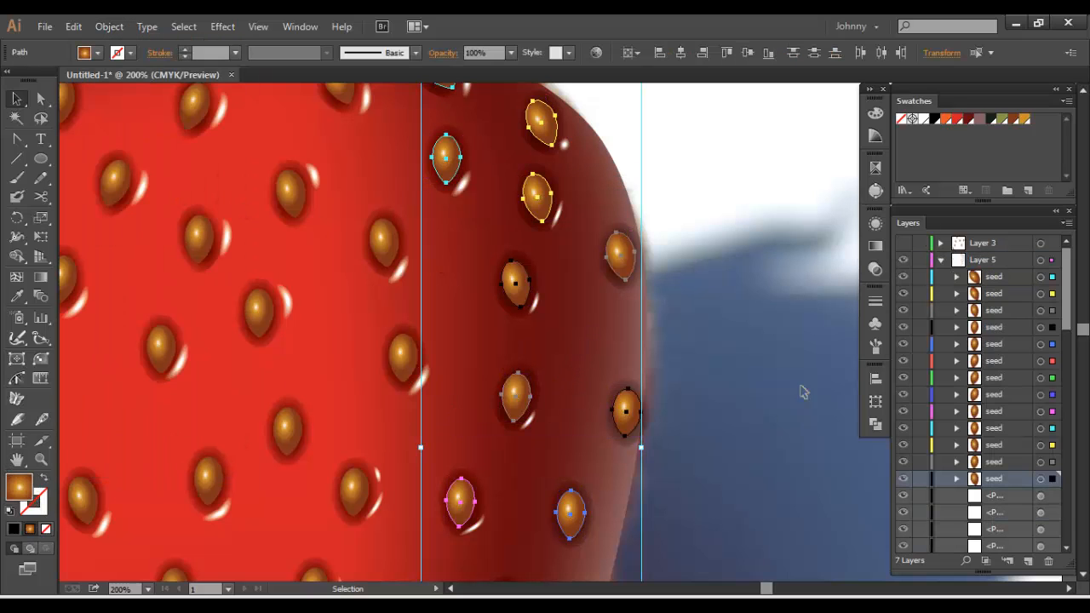
# Deselect the seeds, mix a dark brown fill (3A1801) and save it as a swatch
pyautogui.click(559, 417)
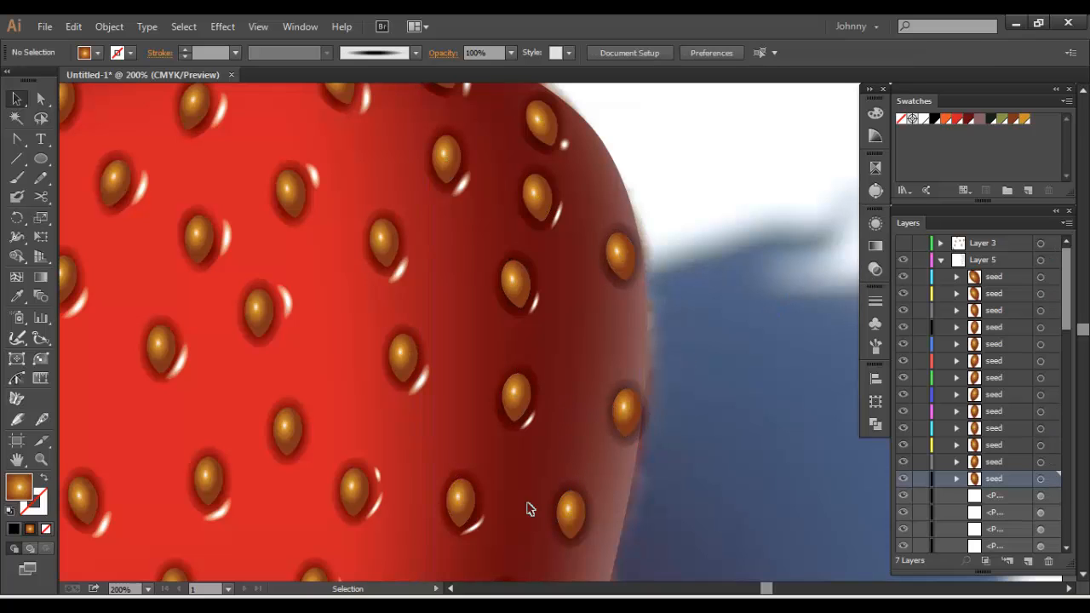
pyautogui.doubleClick(18, 487)
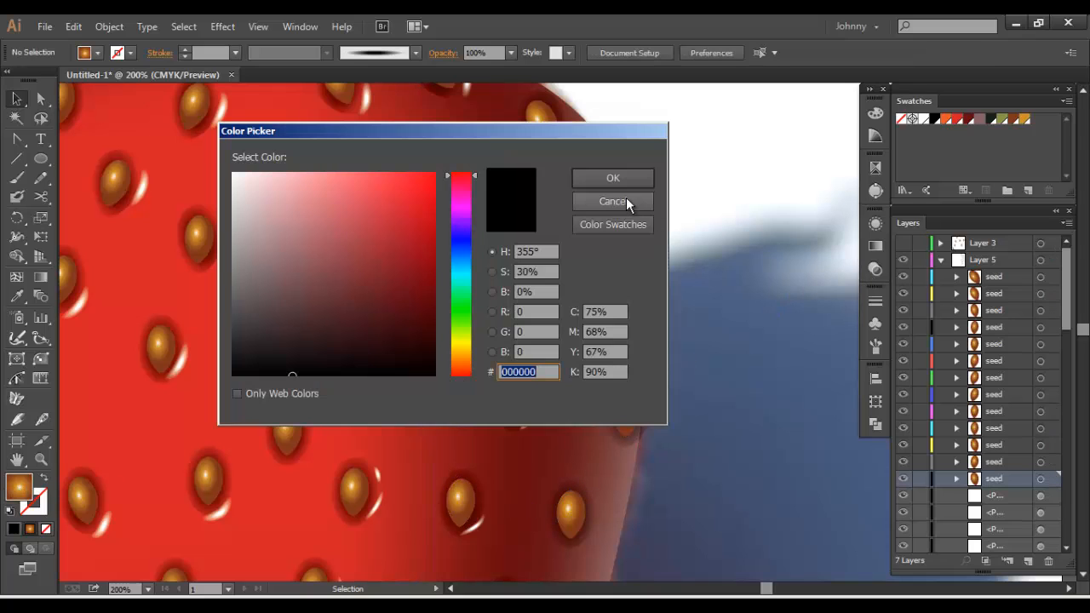
pyautogui.moveTo(388, 240); pyautogui.dragTo(424, 264)
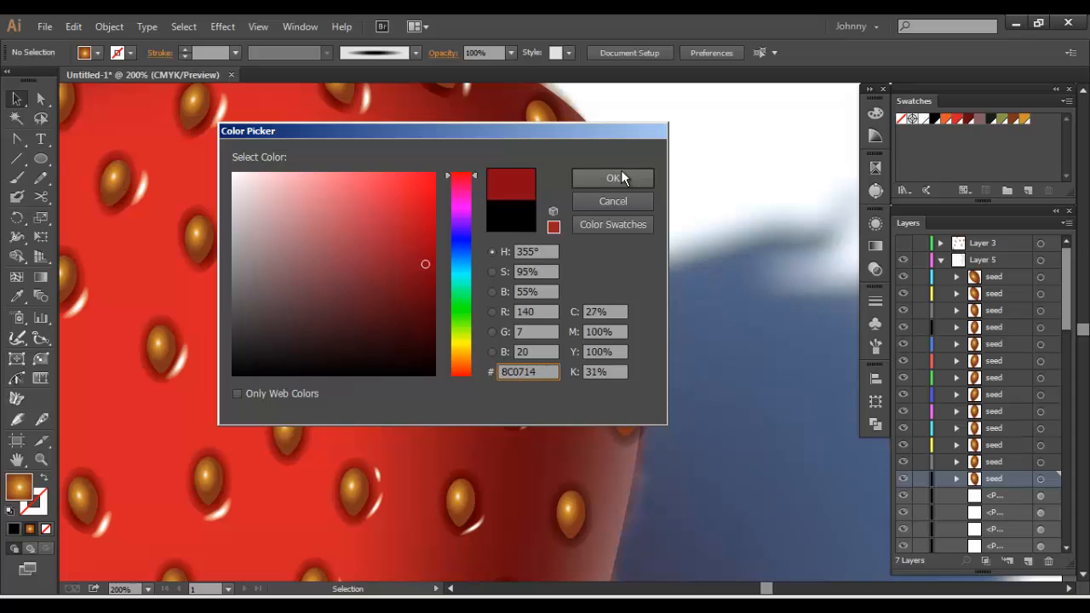
pyautogui.click(458, 260)
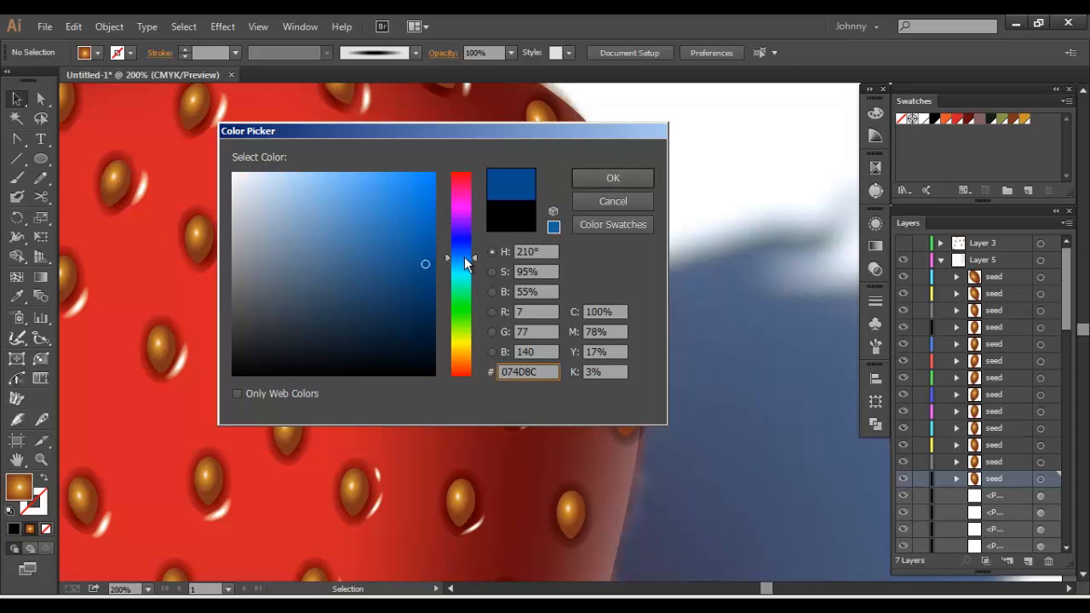
pyautogui.click(462, 364)
pyautogui.moveTo(416, 323); pyautogui.dragTo(431, 330)
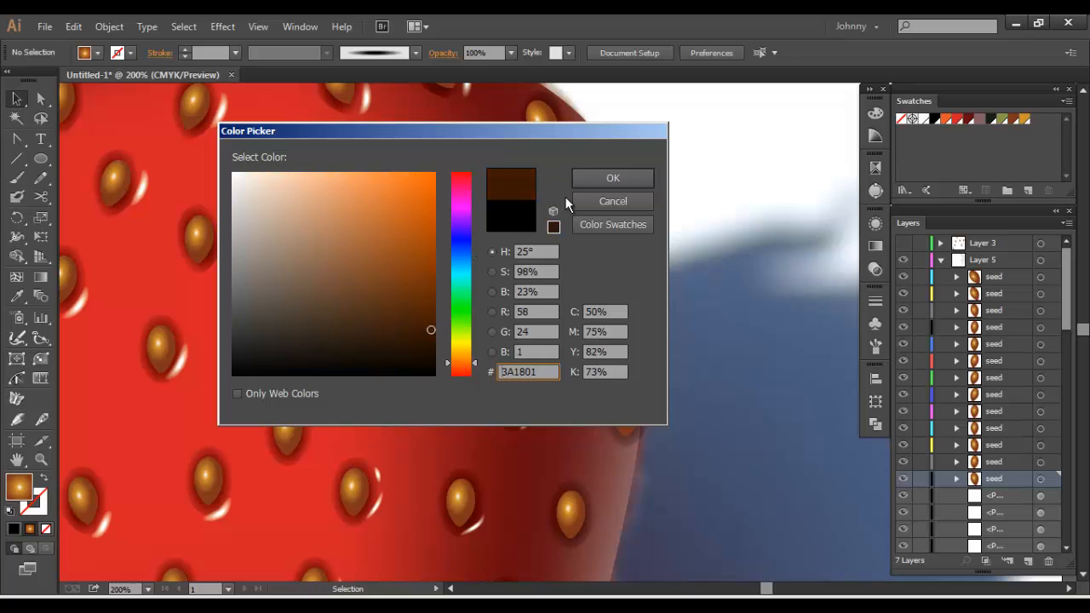
pyautogui.press('Return')
pyautogui.moveTo(18, 492); pyautogui.dragTo(1033, 120)
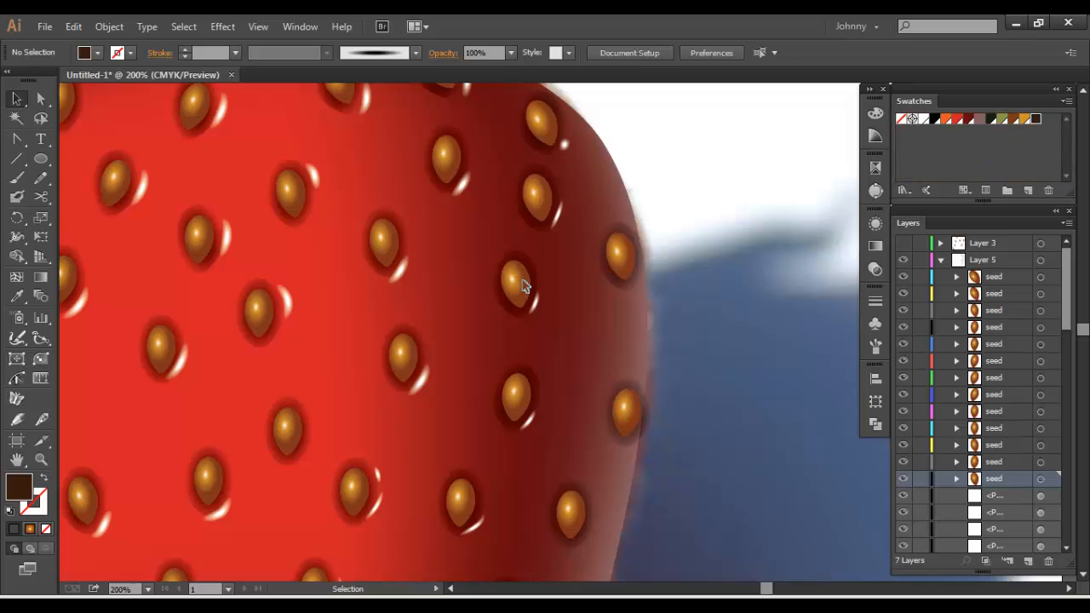
# Mix a lighter orange-brown fill and save it as another swatch beside the dark brown
pyautogui.doubleClick(24, 492)
pyautogui.moveTo(431, 331); pyautogui.dragTo(399, 247)
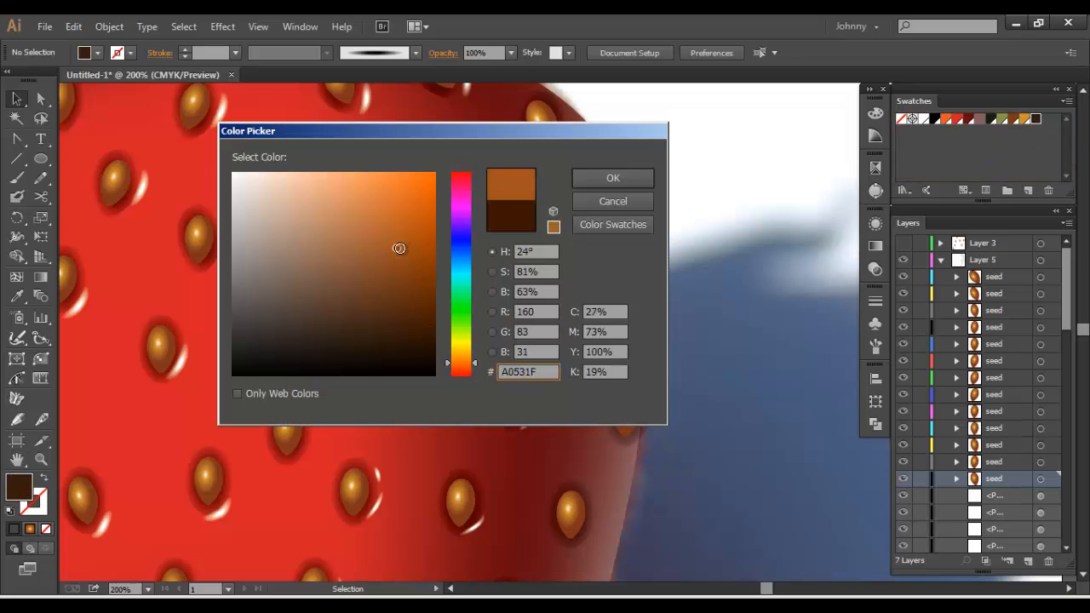
pyautogui.moveTo(474, 366); pyautogui.dragTo(476, 365)
pyautogui.click(612, 178)
pyautogui.moveTo(25, 490); pyautogui.dragTo(1029, 126)
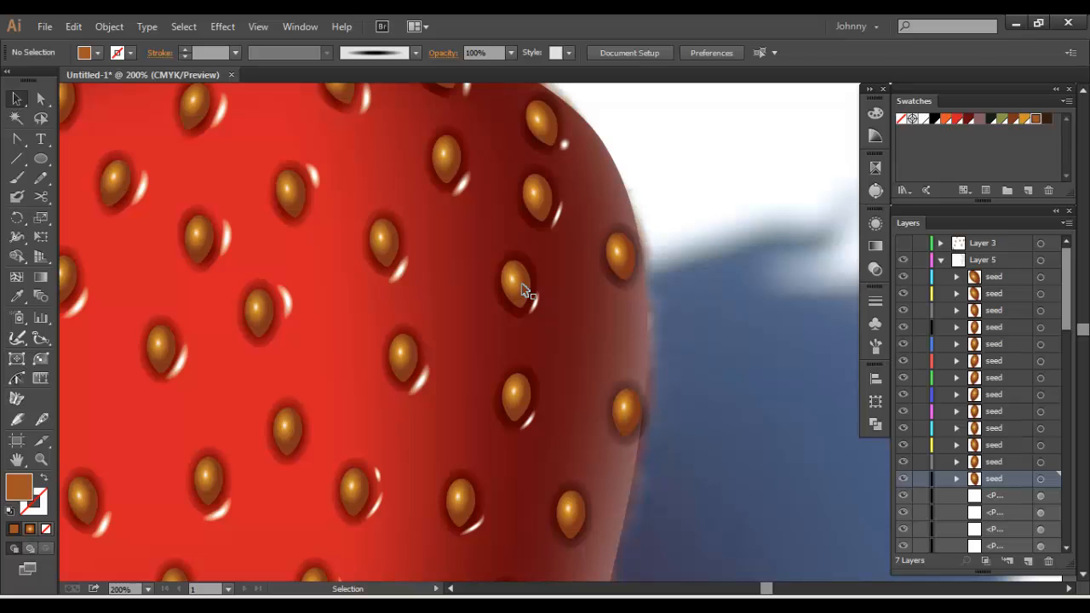
# Select all the shaded-side seeds by their matching fill and remove the white stop from their radial gradient
pyautogui.press('y')
pyautogui.click(519, 287)
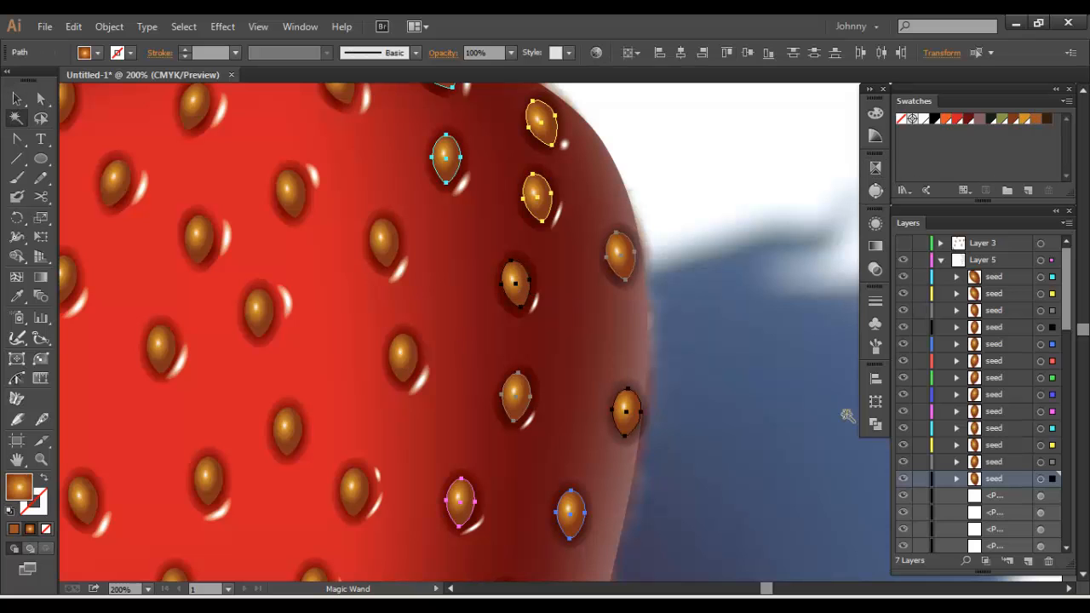
pyautogui.click(876, 428)
pyautogui.click(879, 375)
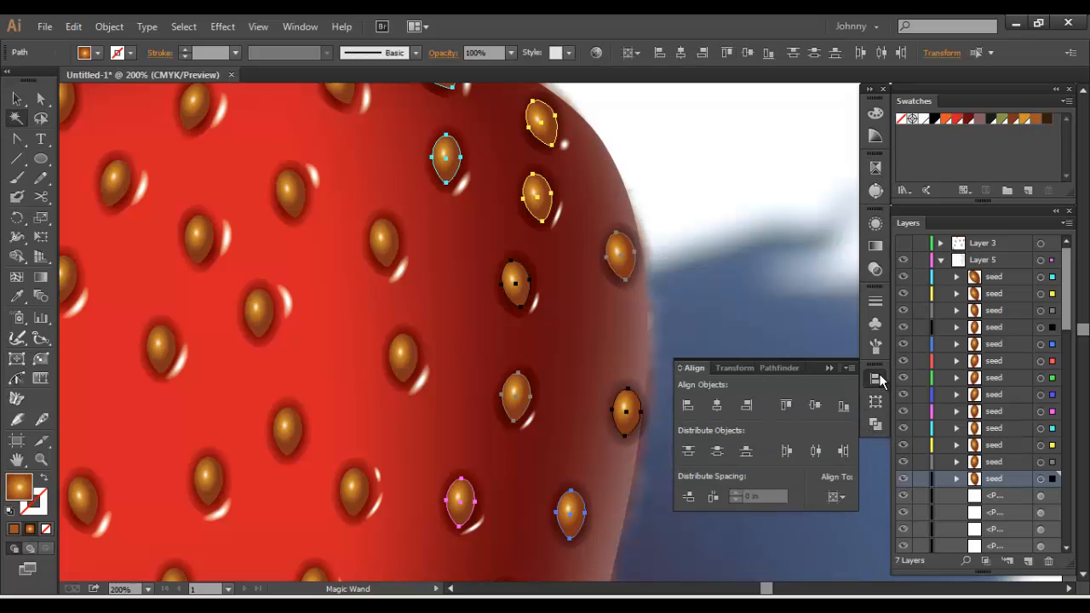
pyautogui.click(879, 373)
pyautogui.click(875, 245)
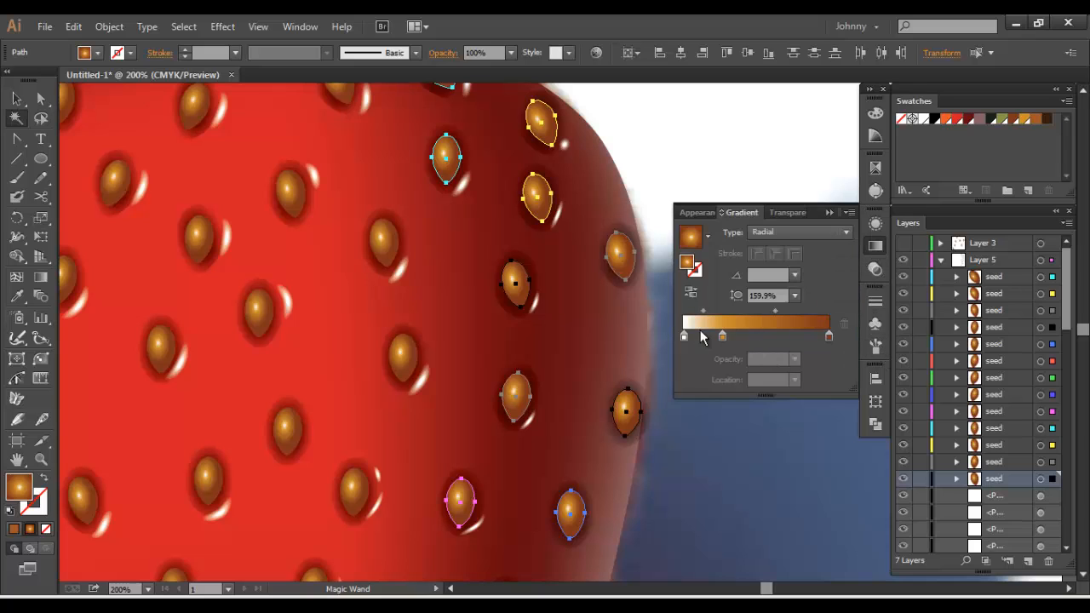
pyautogui.moveTo(683, 337); pyautogui.dragTo(689, 352)
# Recolour the seeds' gradient with the orange-brown swatch on the first stop and the dark brown swatch on the last, then deselect them
pyautogui.click(722, 336)
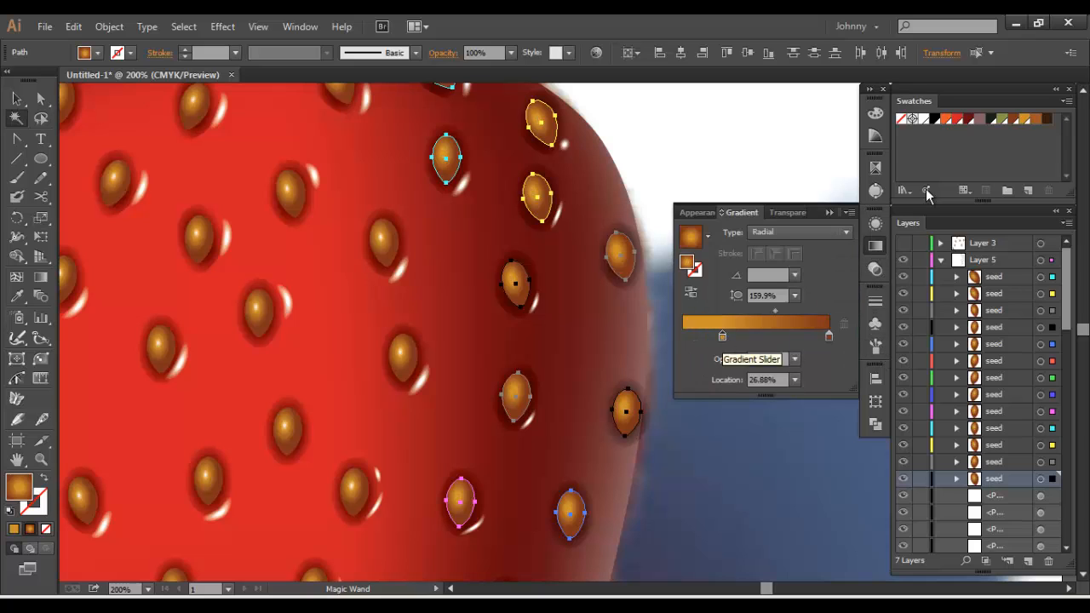
pyautogui.keyDown('alt'); pyautogui.click(1035, 119); pyautogui.keyUp('alt')
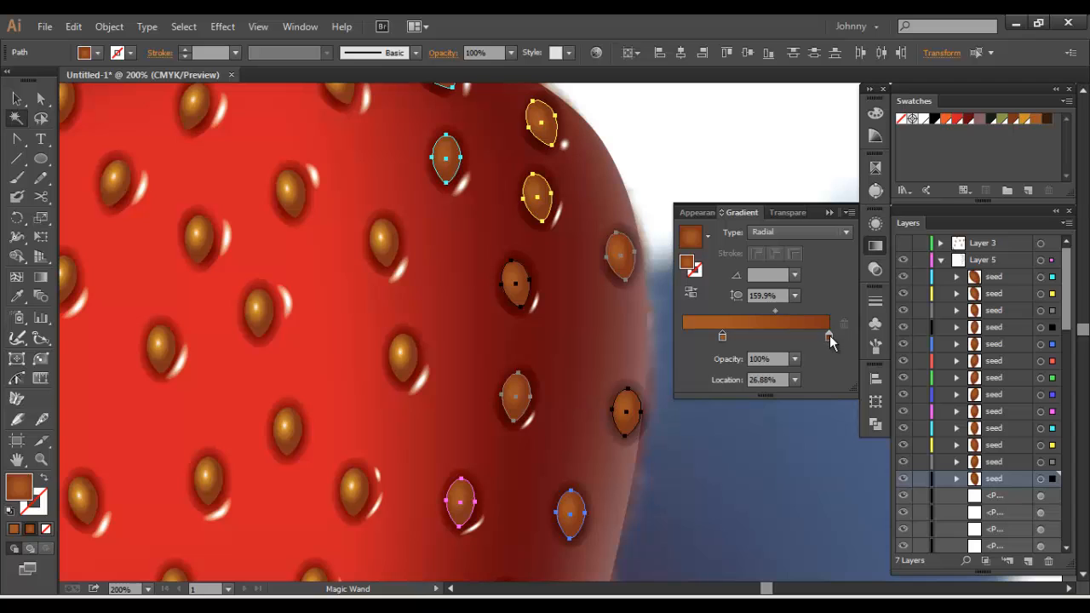
pyautogui.click(829, 334)
pyautogui.keyDown('alt'); pyautogui.click(1046, 119); pyautogui.keyUp('alt')
pyautogui.click(732, 141)
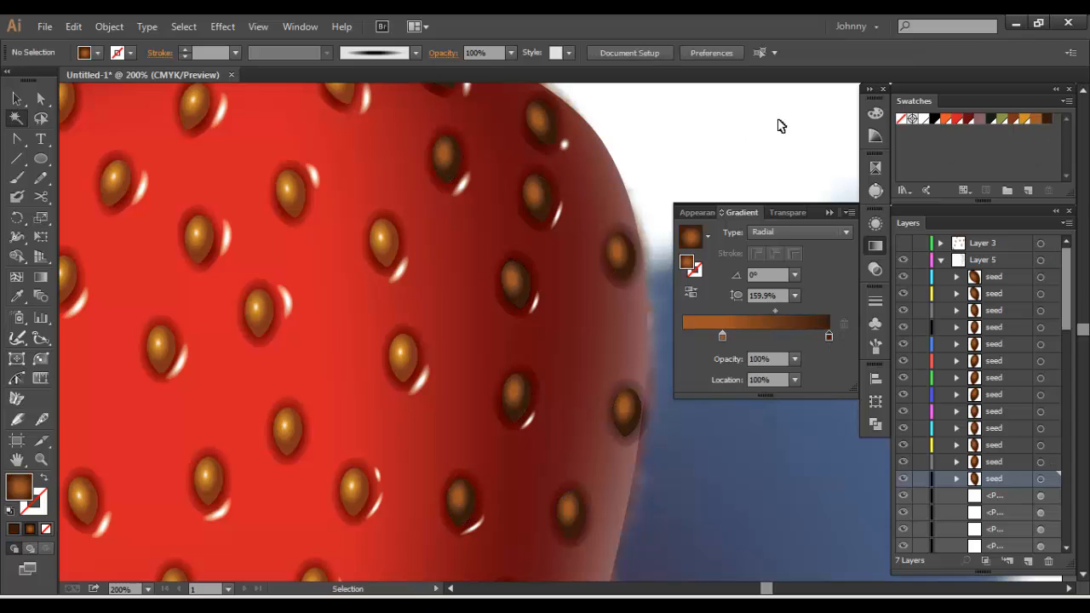
# Compare the whole strawberry and its darkened shaded-side seeds with the reference photo beside it
pyautogui.hotkey('ctrl', '-')
pyautogui.hotkey('ctrl', '-')
pyautogui.hotkey('ctrl', '-')
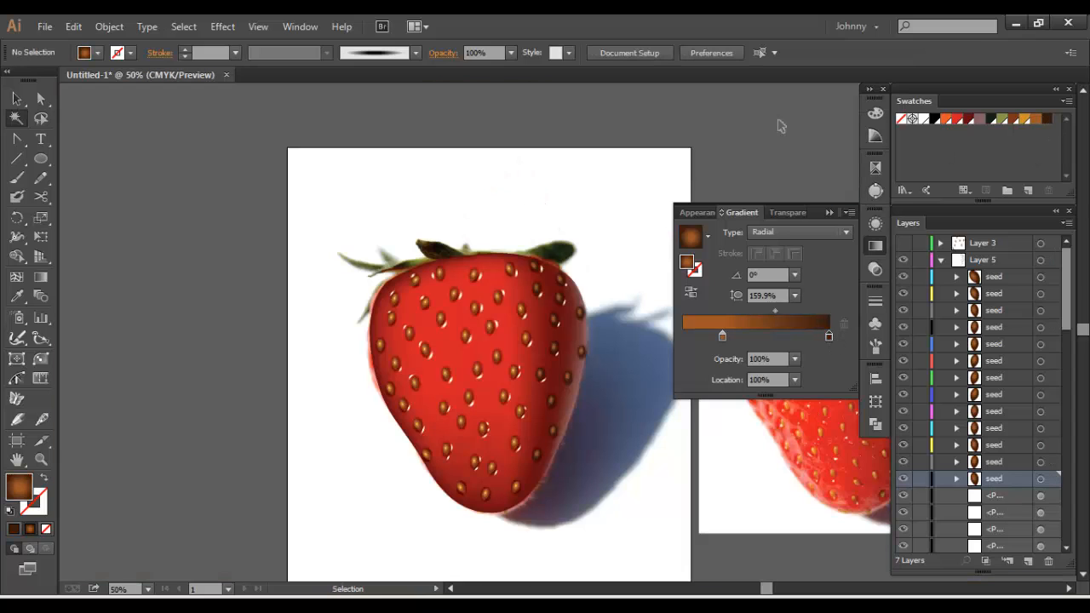
pyautogui.click(875, 246)
pyautogui.click(10, 99)
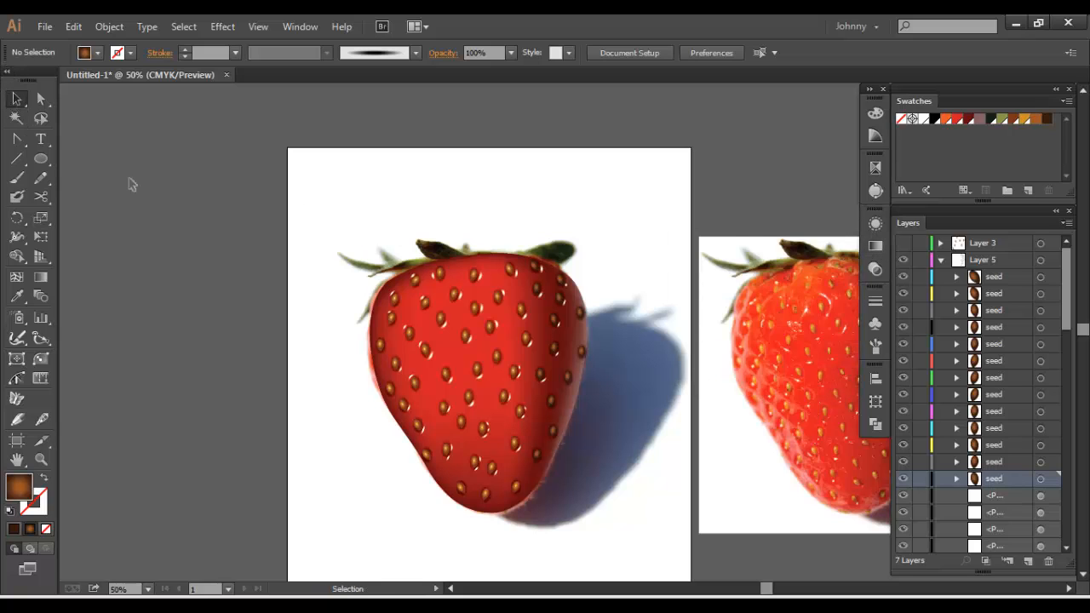
pyautogui.hotkey('ctrl', '+')
pyautogui.moveTo(232, 282); pyautogui.dragTo(275, 228)
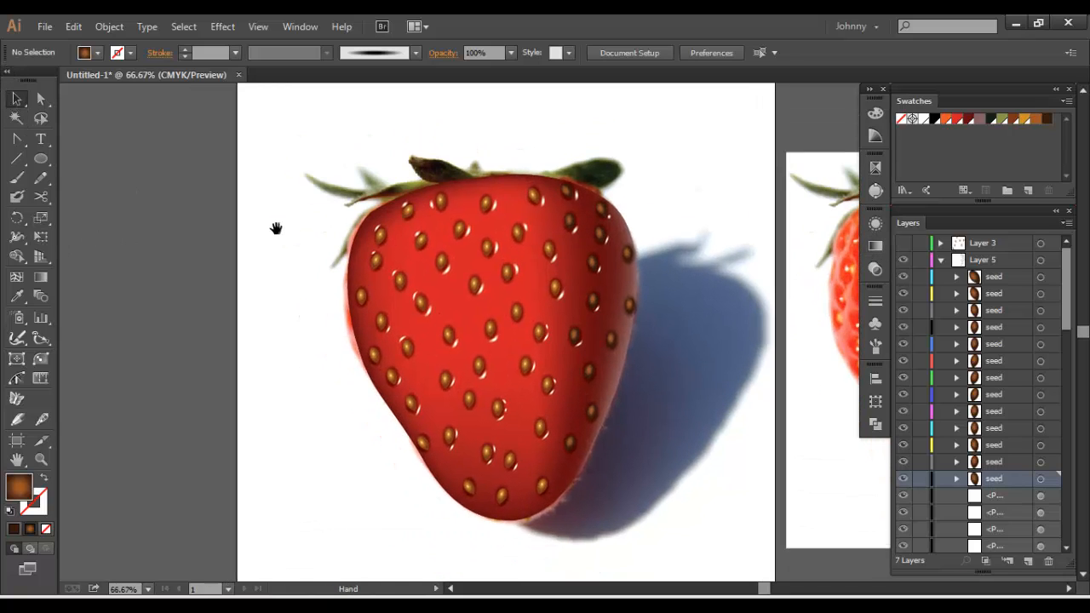
pyautogui.hotkey('ctrl', '-')
pyautogui.moveTo(412, 227); pyautogui.dragTo(302, 236)
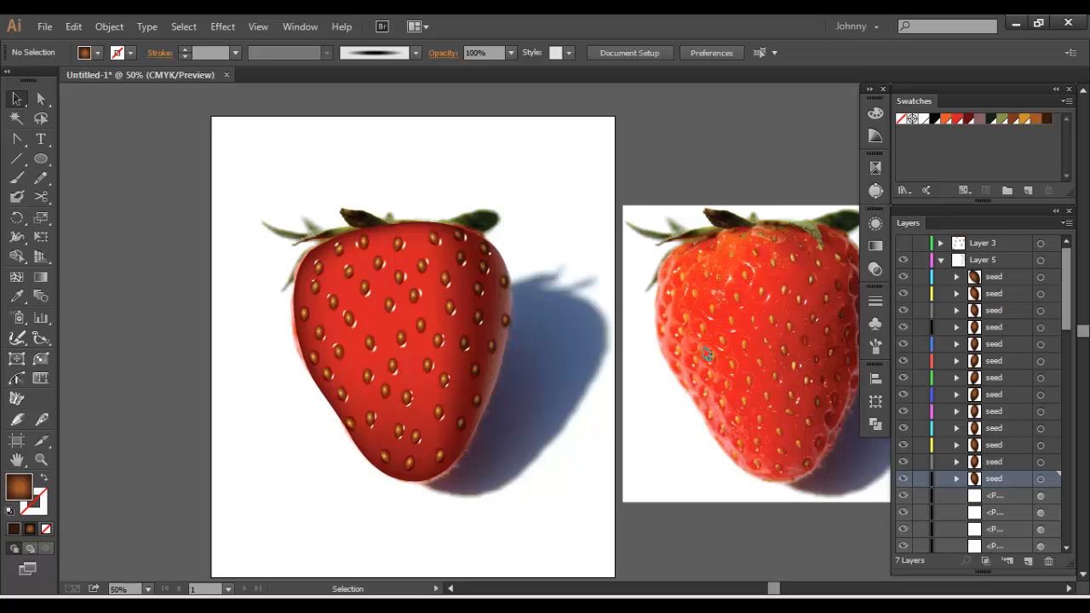
pyautogui.moveTo(684, 357); pyautogui.dragTo(604, 364)
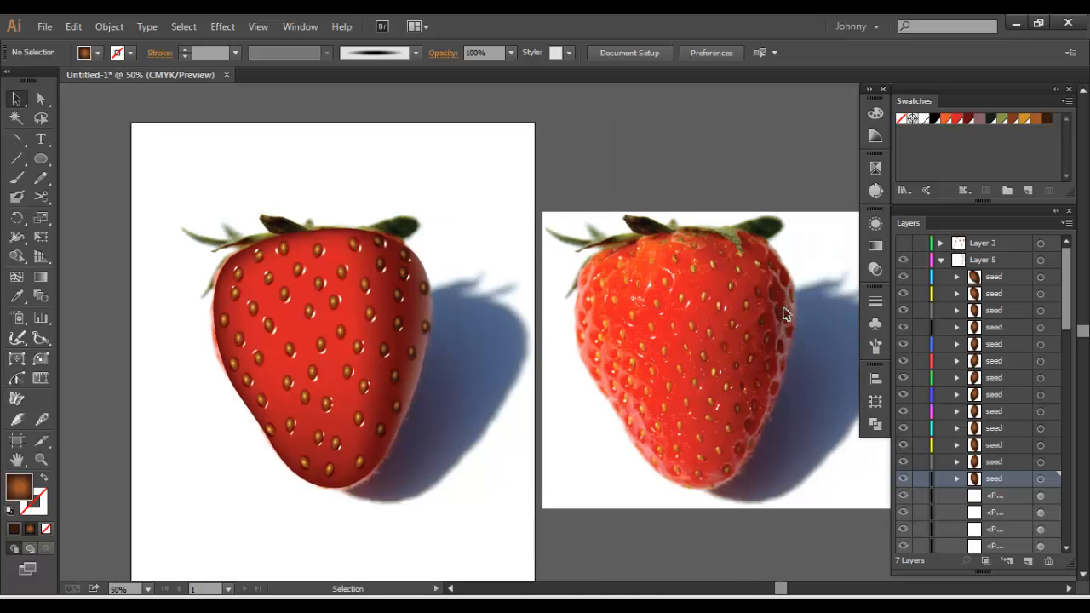
pyautogui.moveTo(597, 369); pyautogui.dragTo(720, 360)
# Lock Layer 5, unlock Layer 2 and select the strawberry's body mesh for editing its points
pyautogui.click(939, 259)
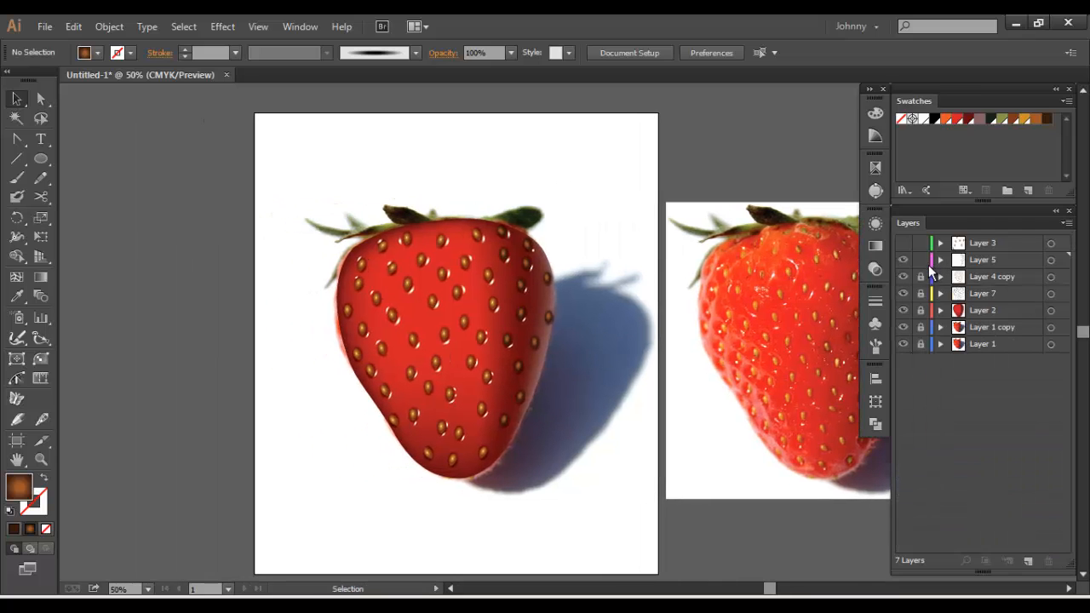
pyautogui.click(919, 262)
pyautogui.click(463, 356)
pyautogui.press('a')
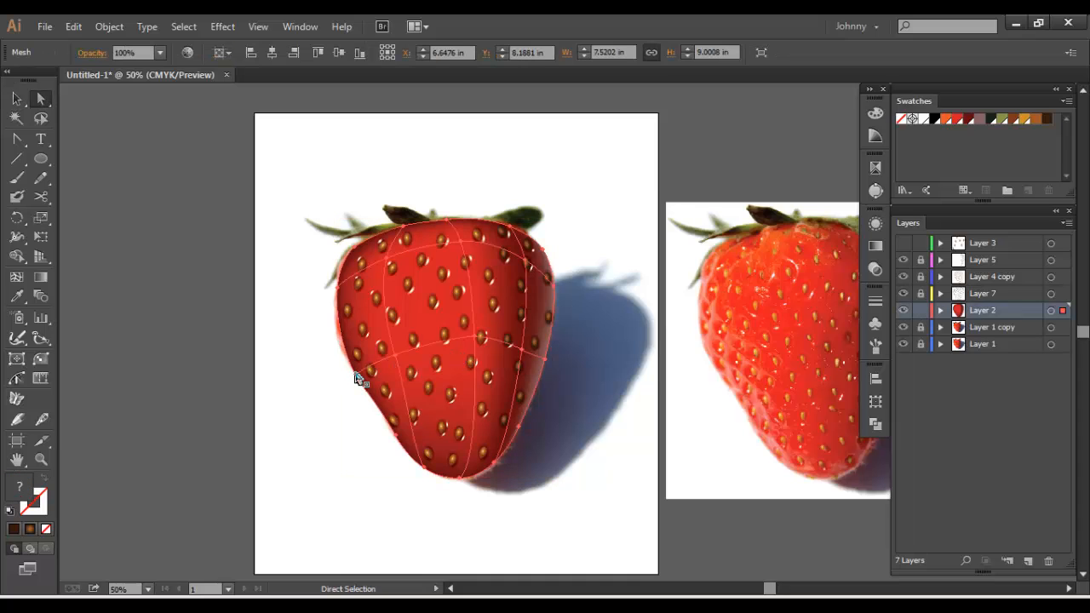
# Try white on the mesh points along the strawberry's left edge, view it without the photo layers, and undo the colour
pyautogui.click(355, 374)
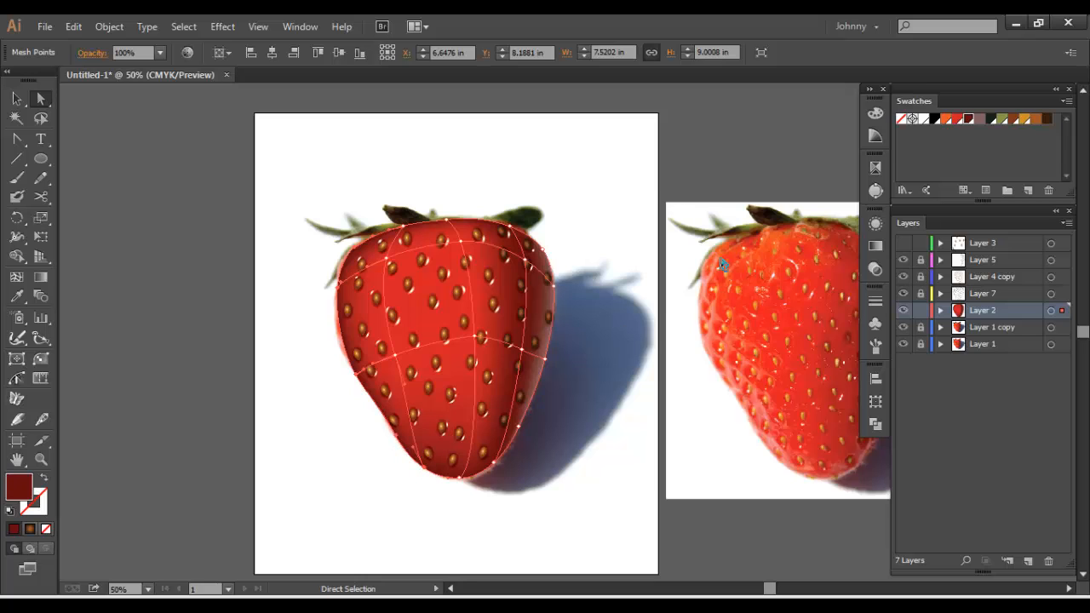
pyautogui.click(922, 120)
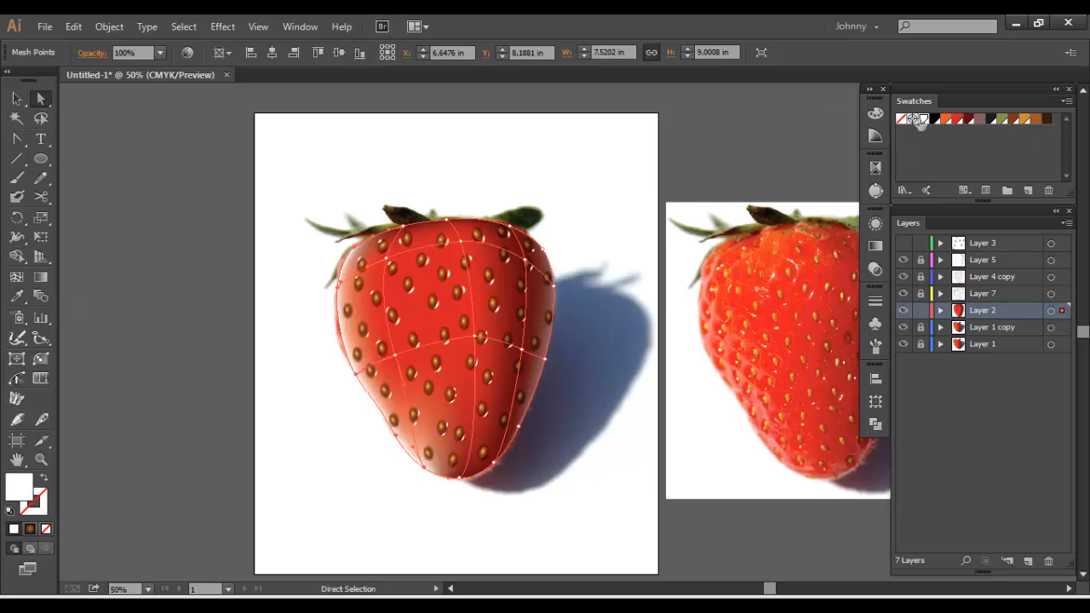
pyautogui.click(304, 180)
pyautogui.press('space')
pyautogui.moveTo(321, 192)
pyautogui.mouseDown()
pyautogui.moveTo(353, 180)
pyautogui.moveTo(339, 197)
pyautogui.mouseUp()
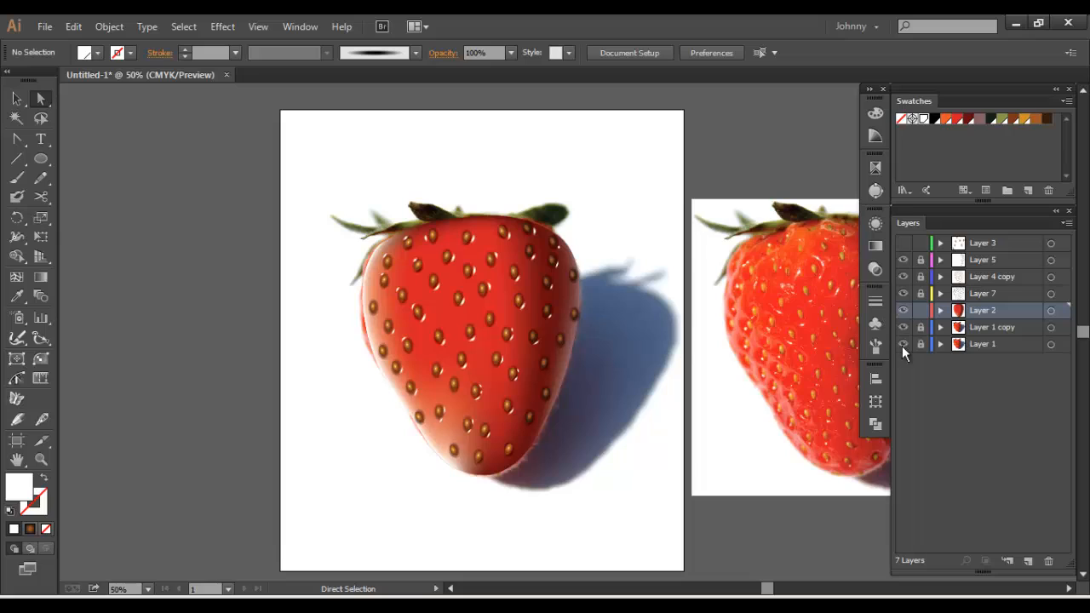
pyautogui.click(905, 333)
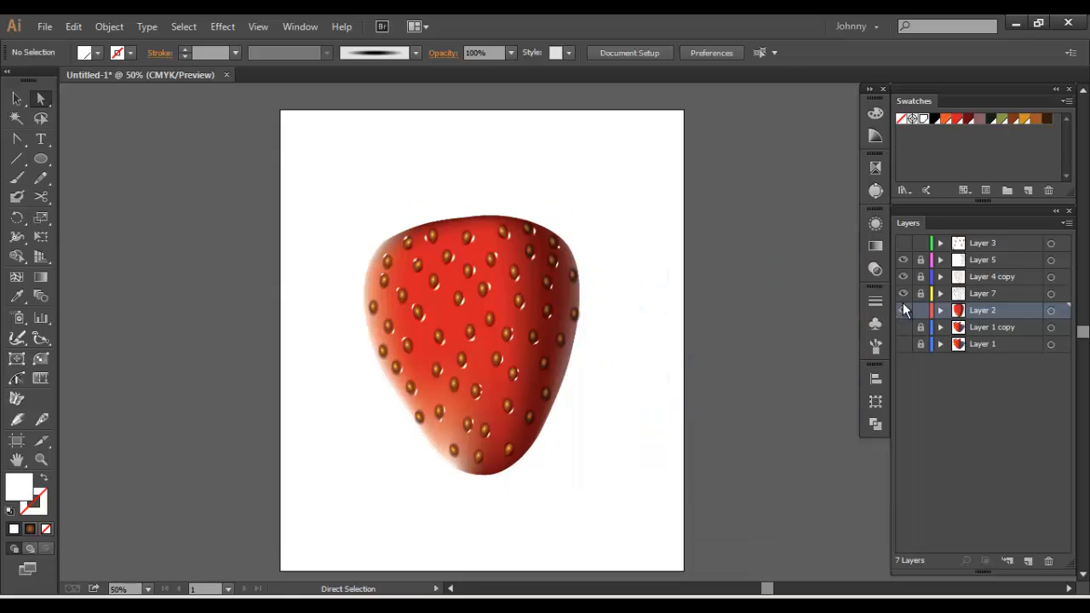
pyautogui.click(904, 304)
pyautogui.hotkey('ctrl', 'z')
pyautogui.hotkey('ctrl', 'z')
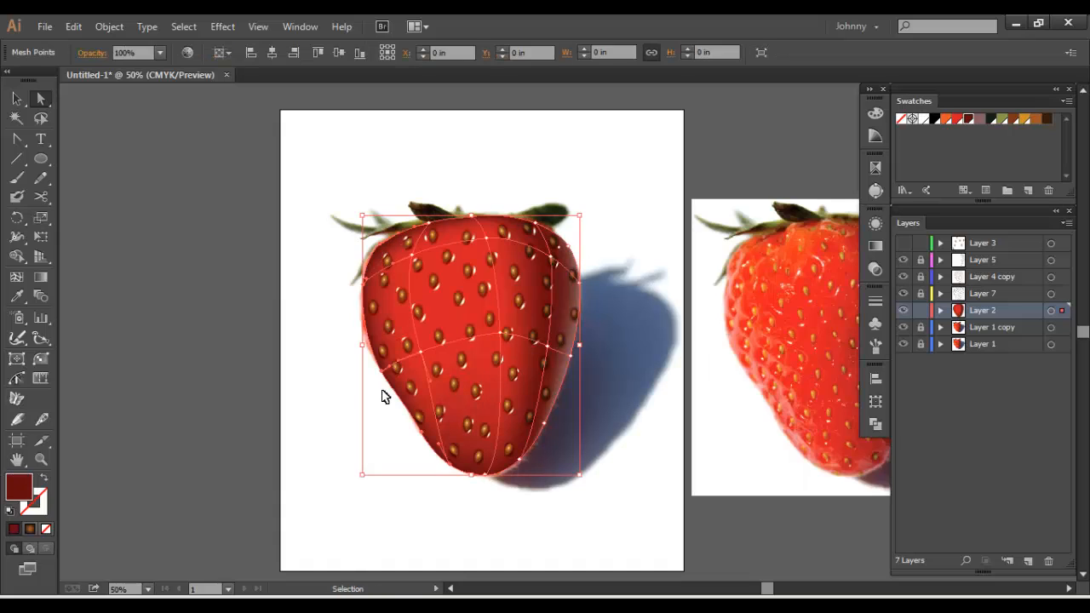
# Recolour the mesh points along the strawberry's left and lower-left edge pale blue-grey (AEBECC) and check them with both photo layers briefly hidden
pyautogui.click(312, 336)
pyautogui.moveTo(325, 230); pyautogui.dragTo(409, 473)
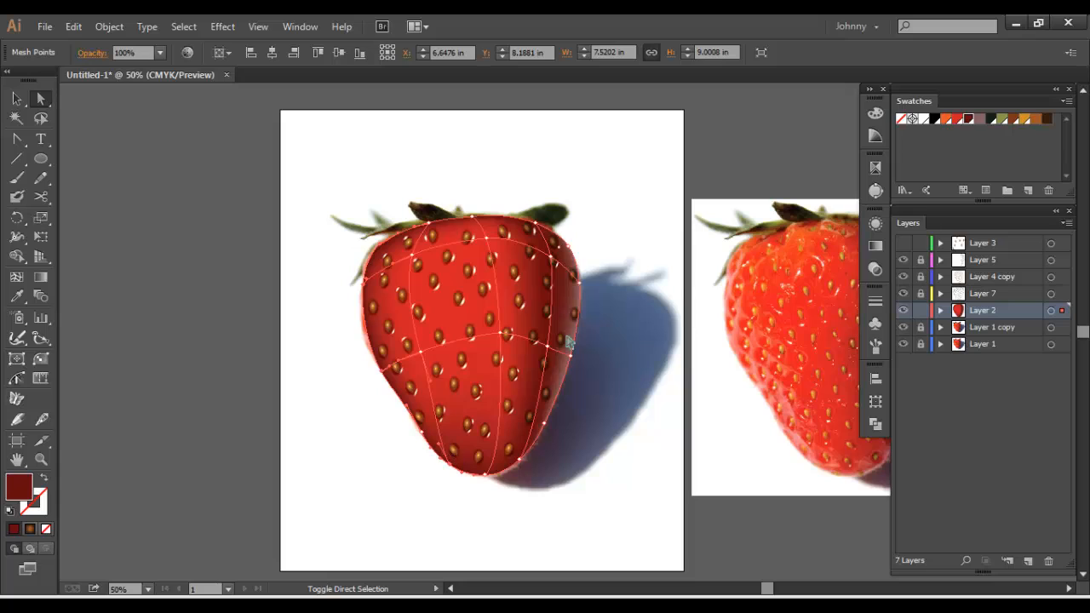
pyautogui.click(978, 119)
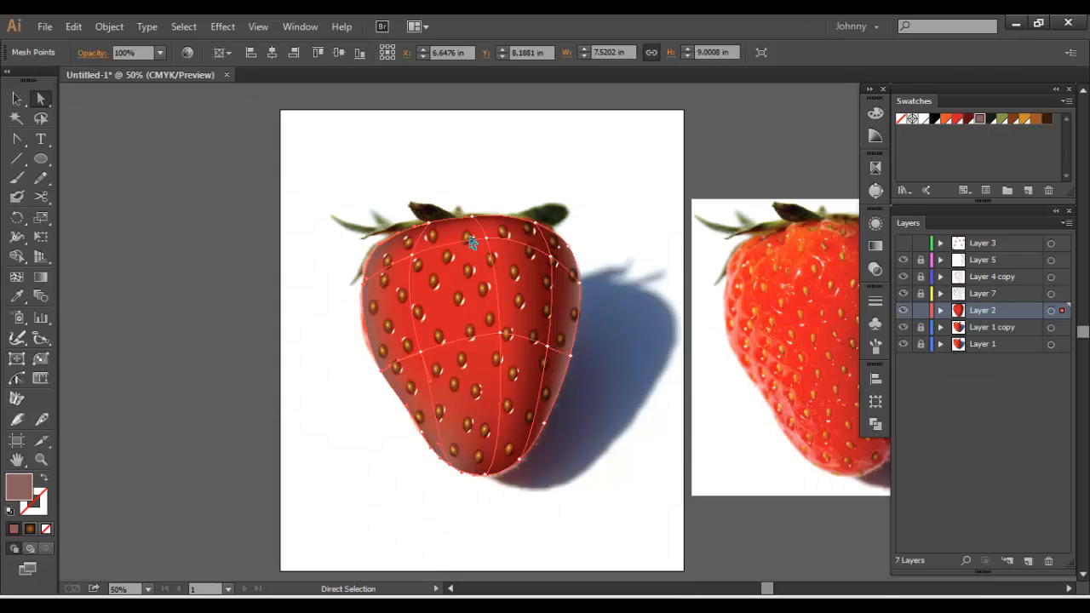
pyautogui.doubleClick(19, 482)
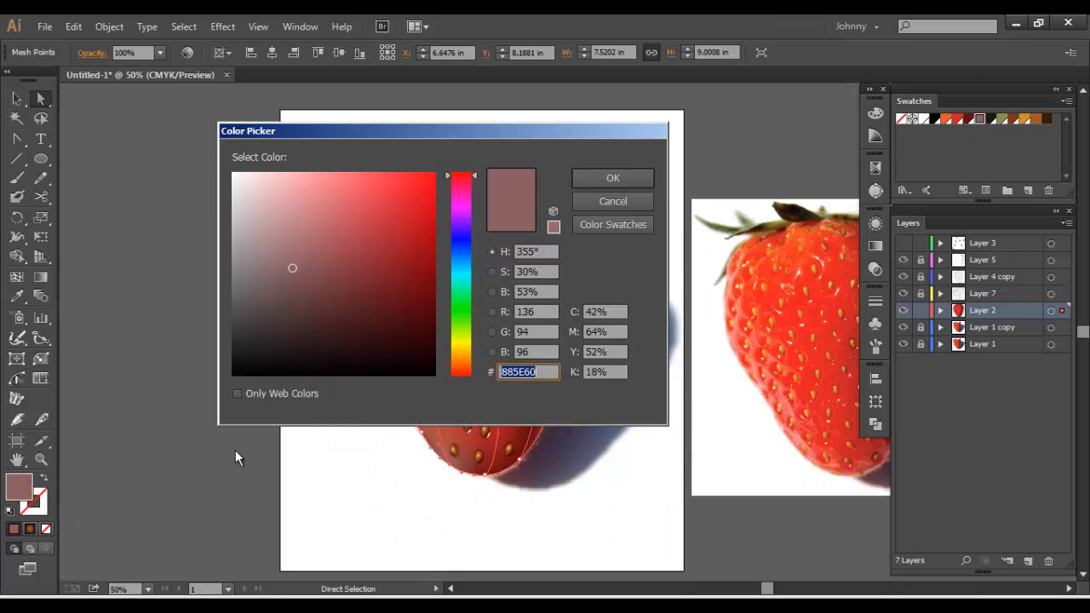
pyautogui.moveTo(294, 272); pyautogui.dragTo(263, 208)
pyautogui.click(467, 253)
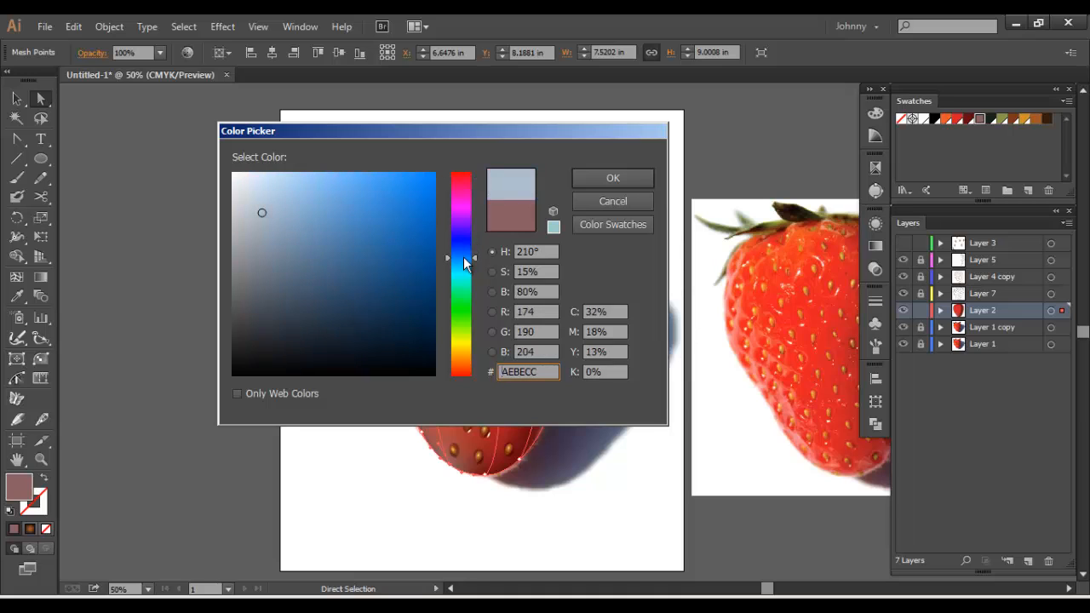
pyautogui.click(612, 177)
pyautogui.click(335, 194)
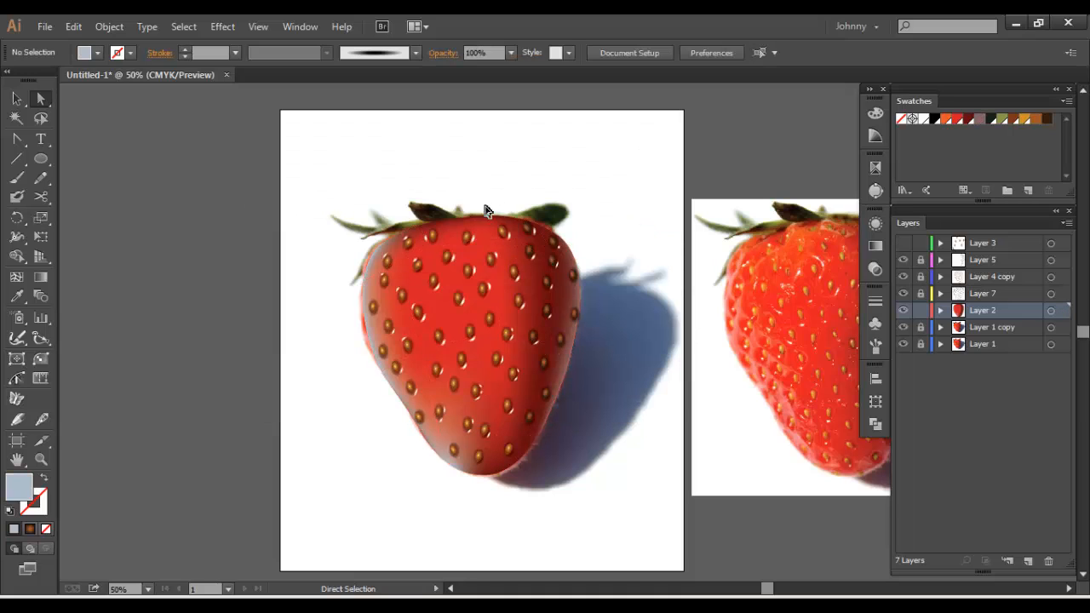
pyautogui.click(904, 330)
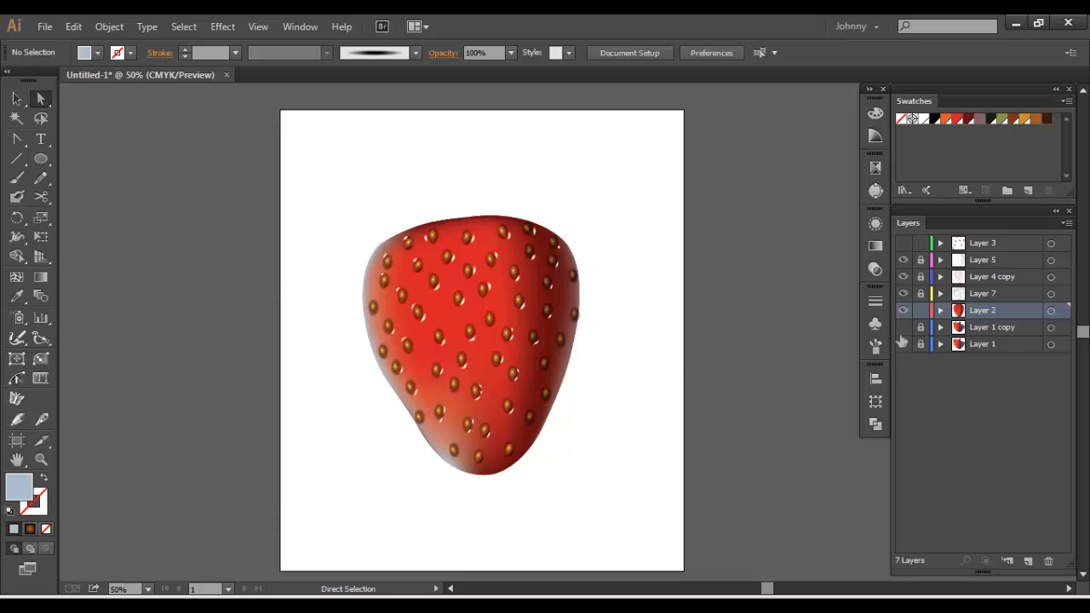
pyautogui.click(903, 328)
pyautogui.click(902, 344)
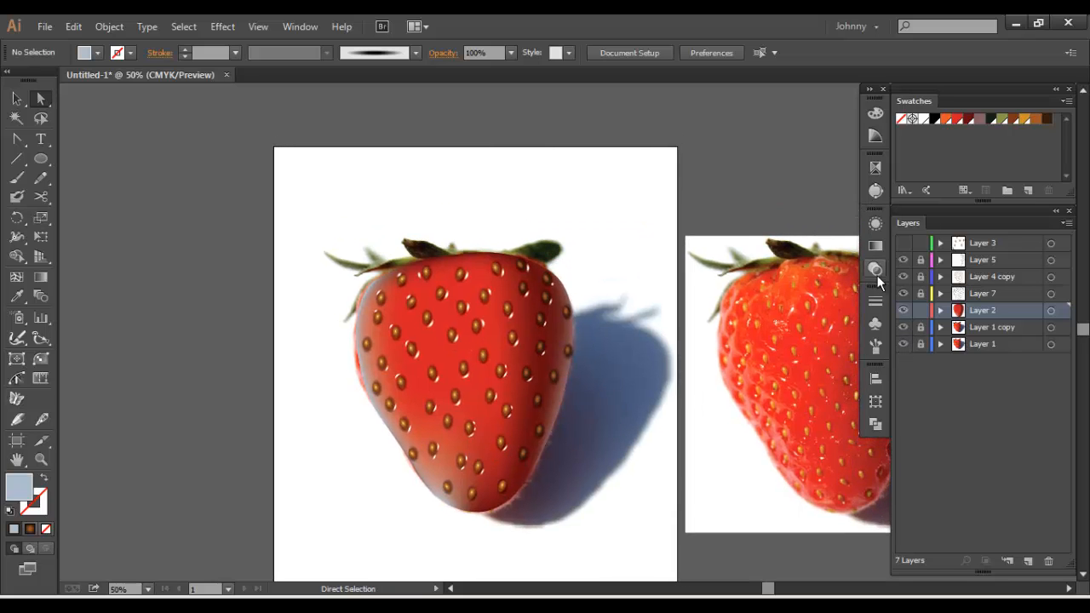
# Lock Layer 2 and add a new layer directly above Layer 5
pyautogui.click(922, 311)
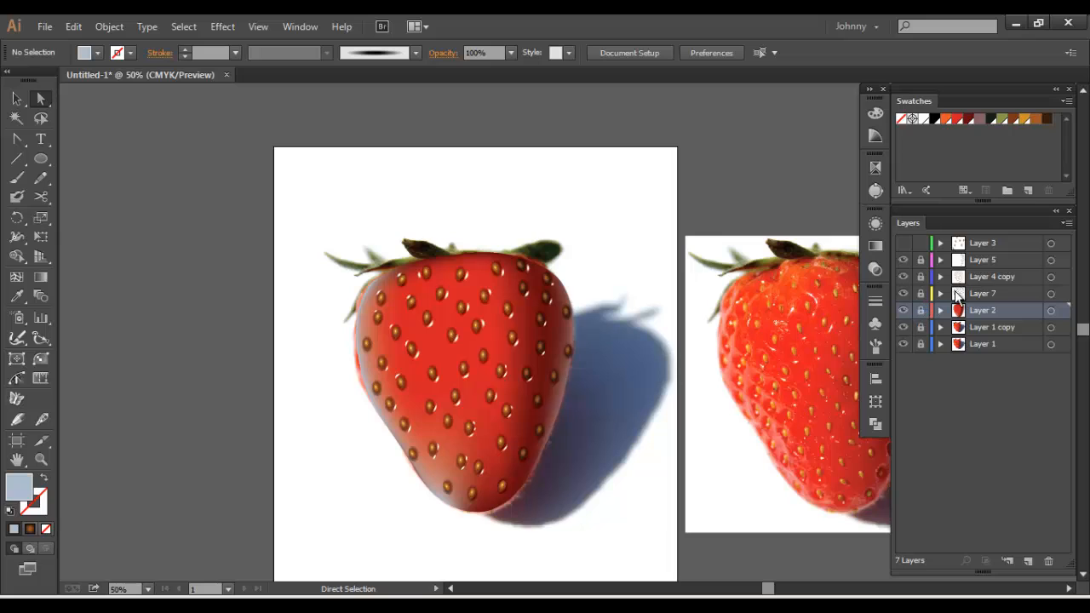
pyautogui.click(1027, 560)
pyautogui.moveTo(573, 305); pyautogui.dragTo(656, 321)
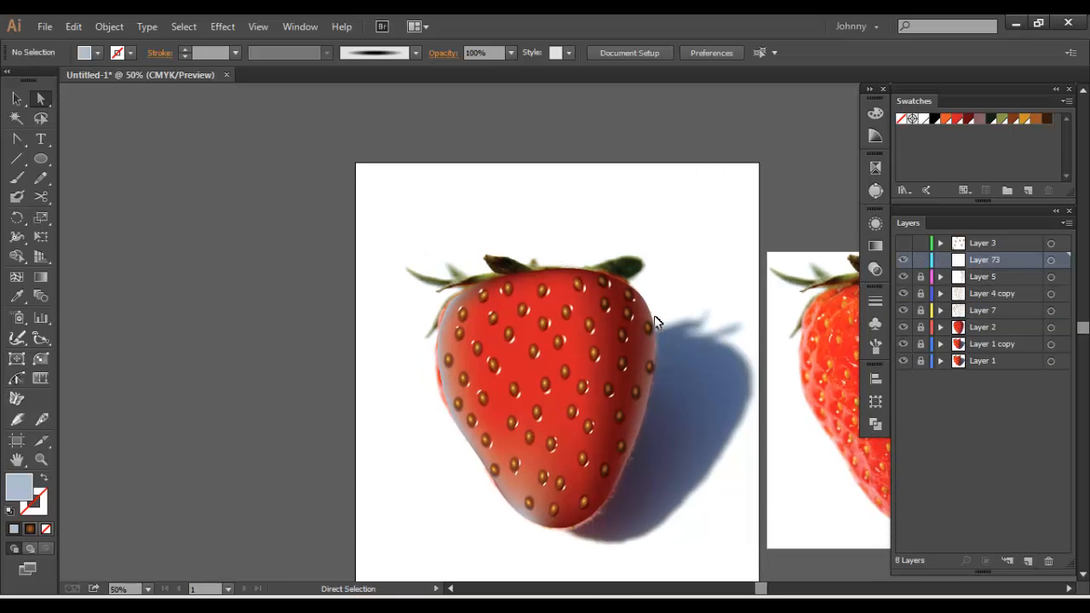
# Draw an ellipse about 1.7 by 1.4 in above the strawberry, fill it with blackish green, and add a mesh point at its centre
pyautogui.hotkey('ctrl', '=')
pyautogui.click(41, 159)
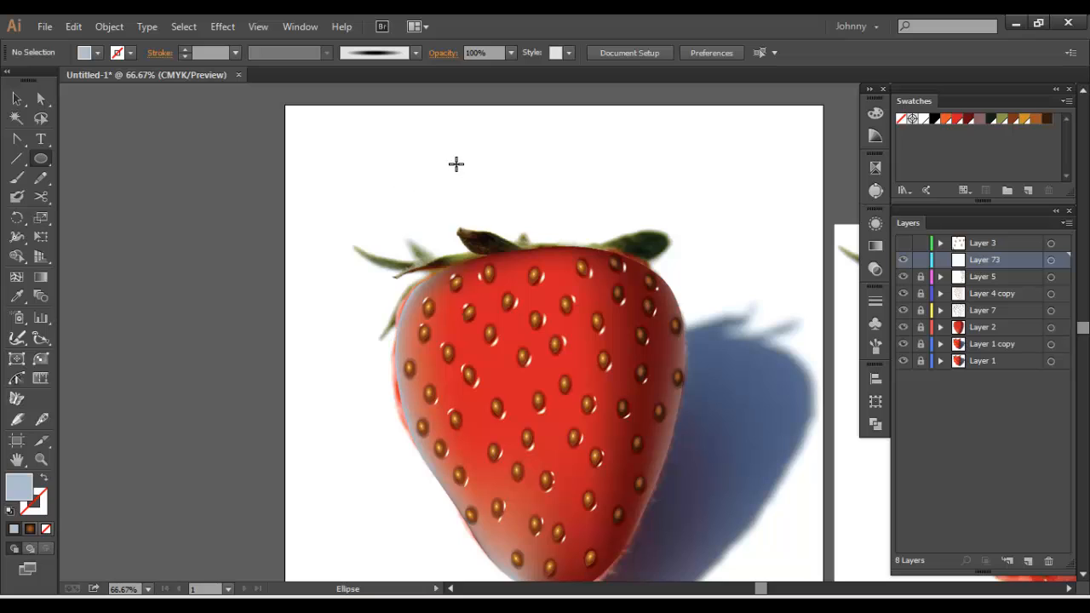
pyautogui.moveTo(455, 163); pyautogui.dragTo(520, 218)
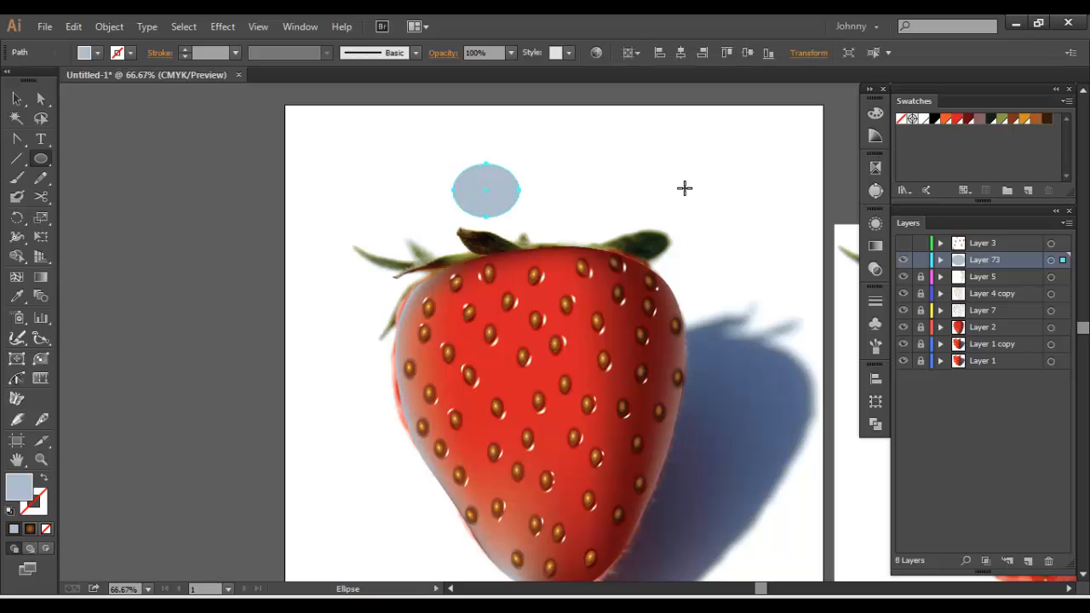
pyautogui.click(991, 120)
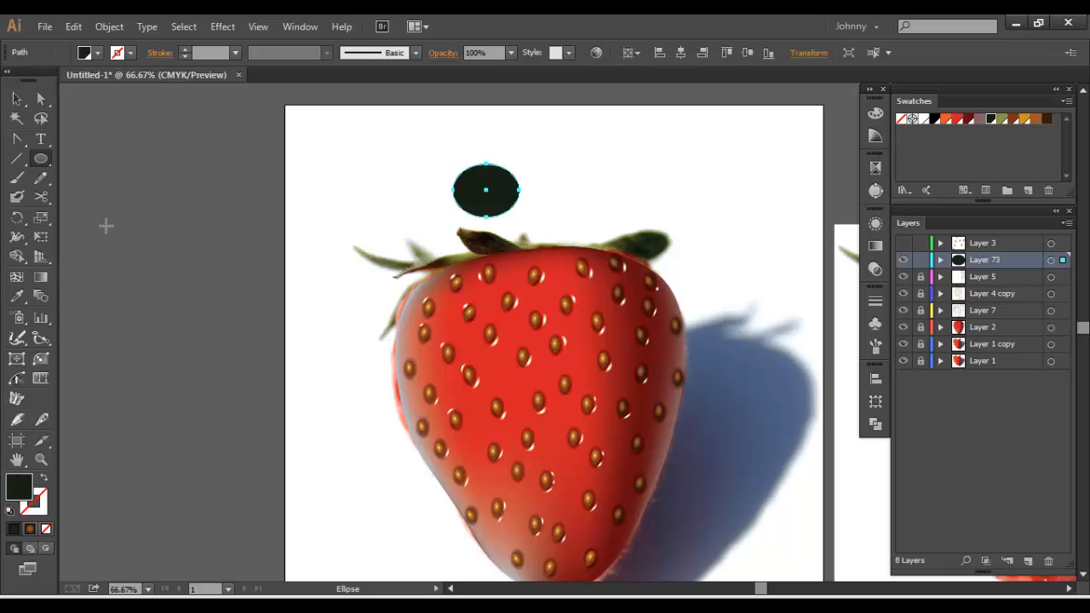
pyautogui.click(16, 277)
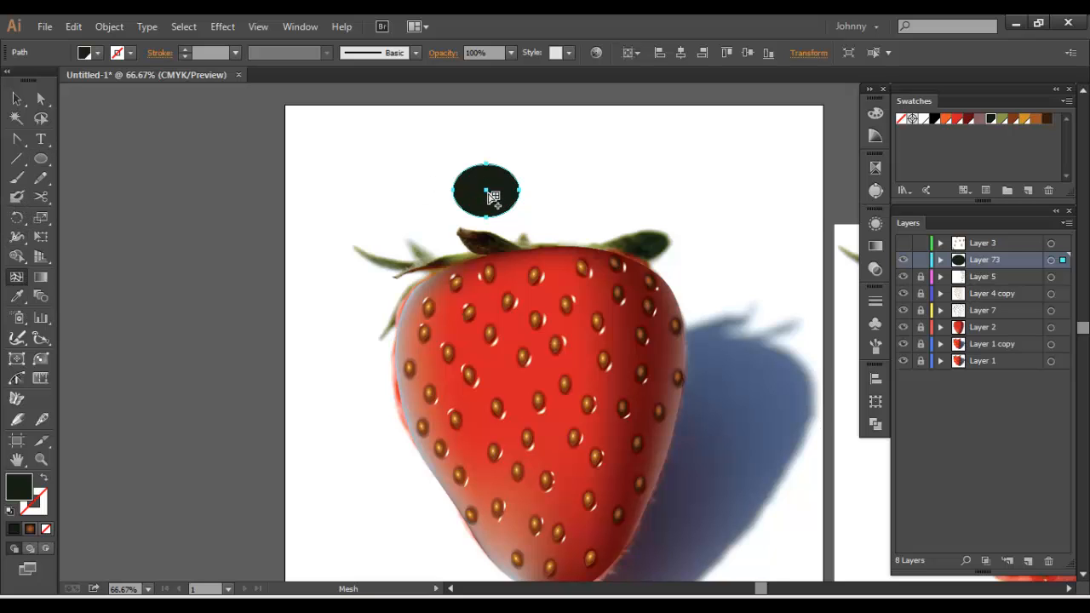
pyautogui.click(486, 190)
# Duplicate Layer 73 with its mesh ellipse and hide the copy
pyautogui.click(17, 99)
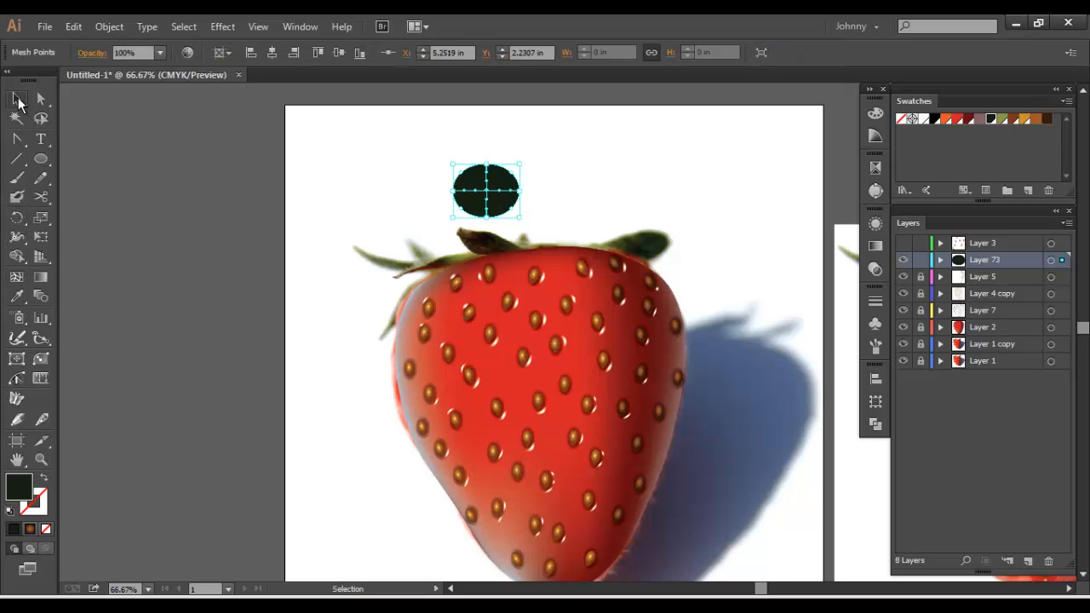
pyautogui.moveTo(262, 168); pyautogui.dragTo(323, 258)
pyautogui.hotkey('ctrl', '1')
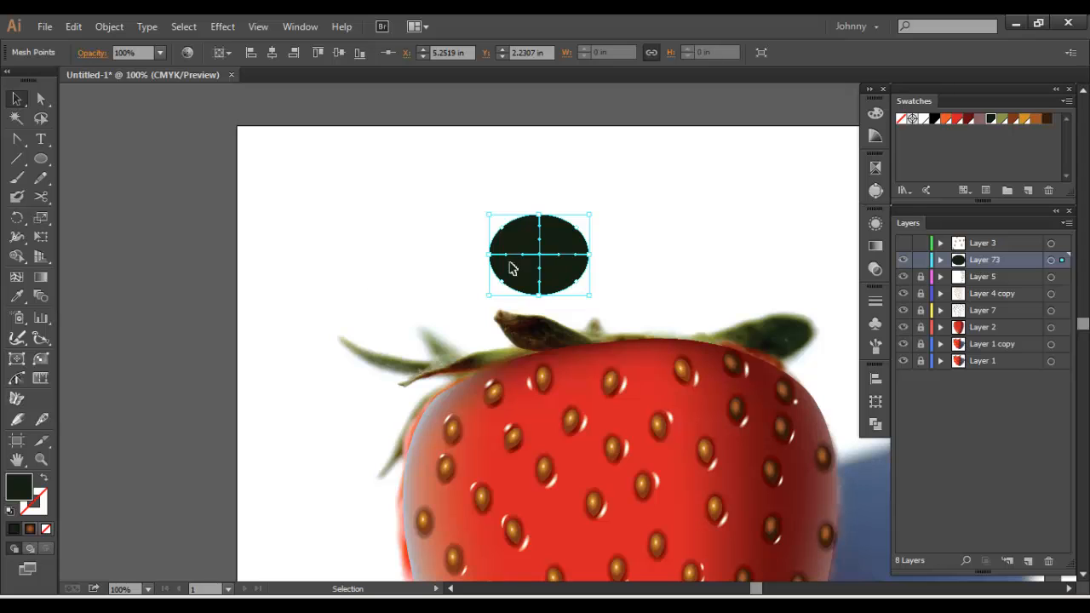
pyautogui.click(1066, 223)
pyautogui.click(1009, 251)
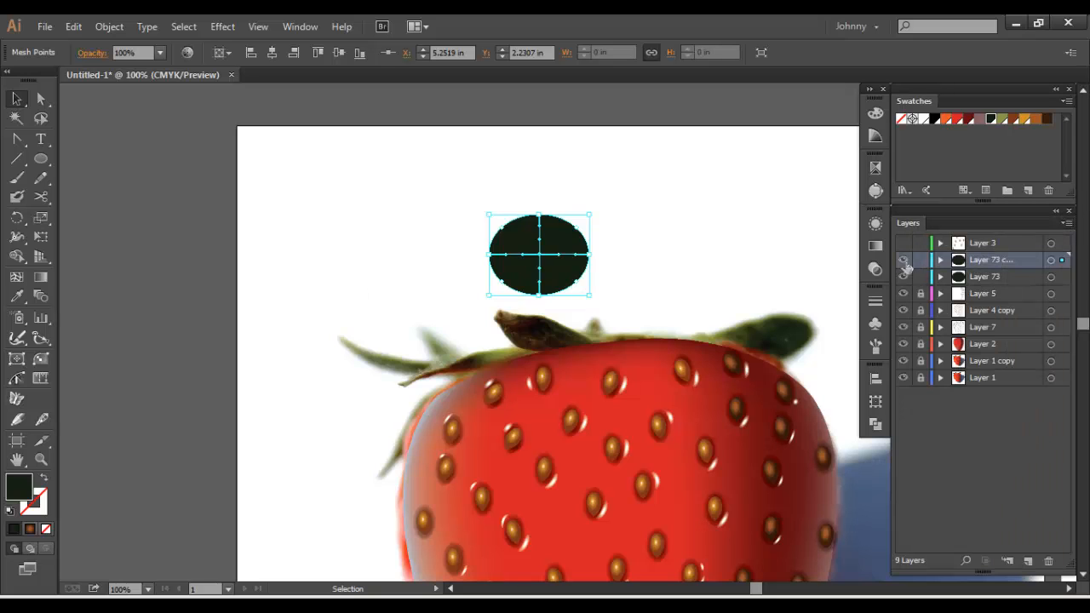
pyautogui.click(902, 260)
# Move the Layer 73 ellipse's side, centre and lower mesh points down over the dark leaf at the strawberry's top
pyautogui.press('a')
pyautogui.click(583, 271)
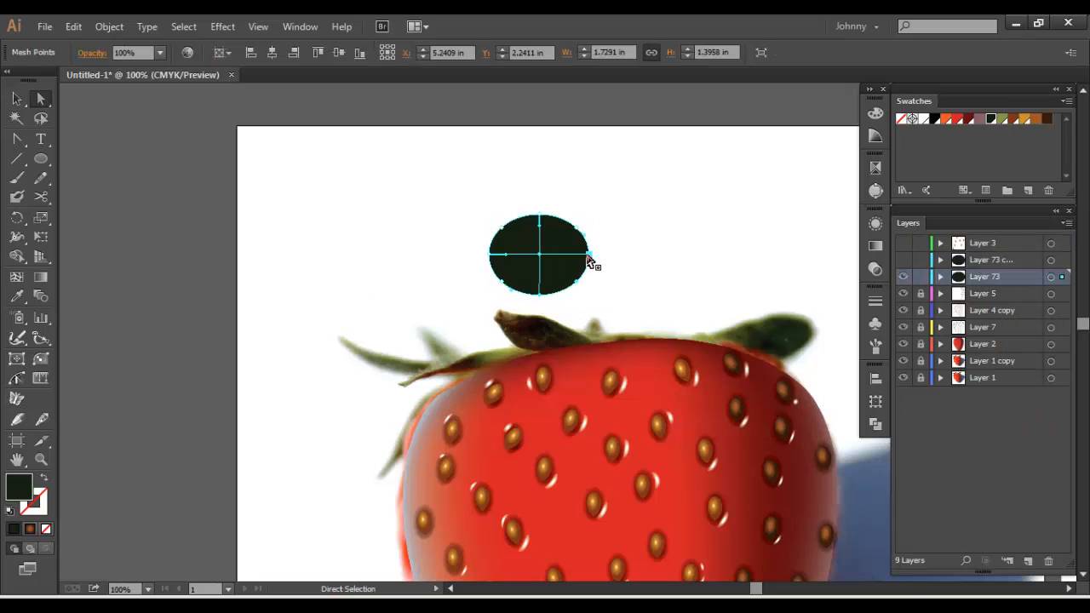
pyautogui.moveTo(589, 264); pyautogui.dragTo(603, 345)
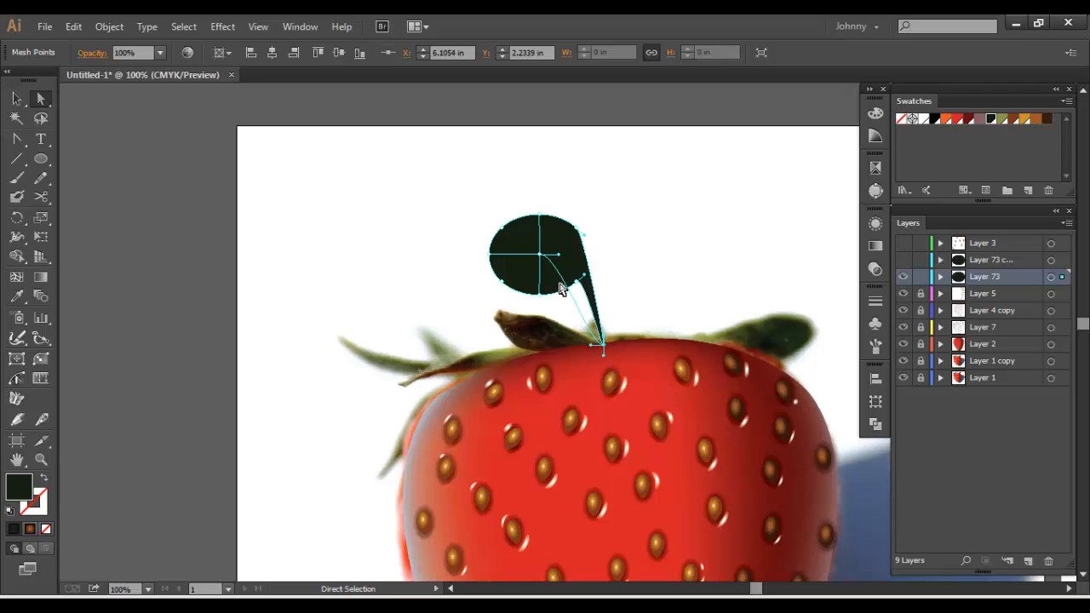
pyautogui.moveTo(491, 253); pyautogui.dragTo(550, 356)
pyautogui.moveTo(543, 265); pyautogui.dragTo(549, 336)
pyautogui.moveTo(500, 281); pyautogui.dragTo(511, 341)
pyautogui.moveTo(578, 287); pyautogui.dragTo(564, 357)
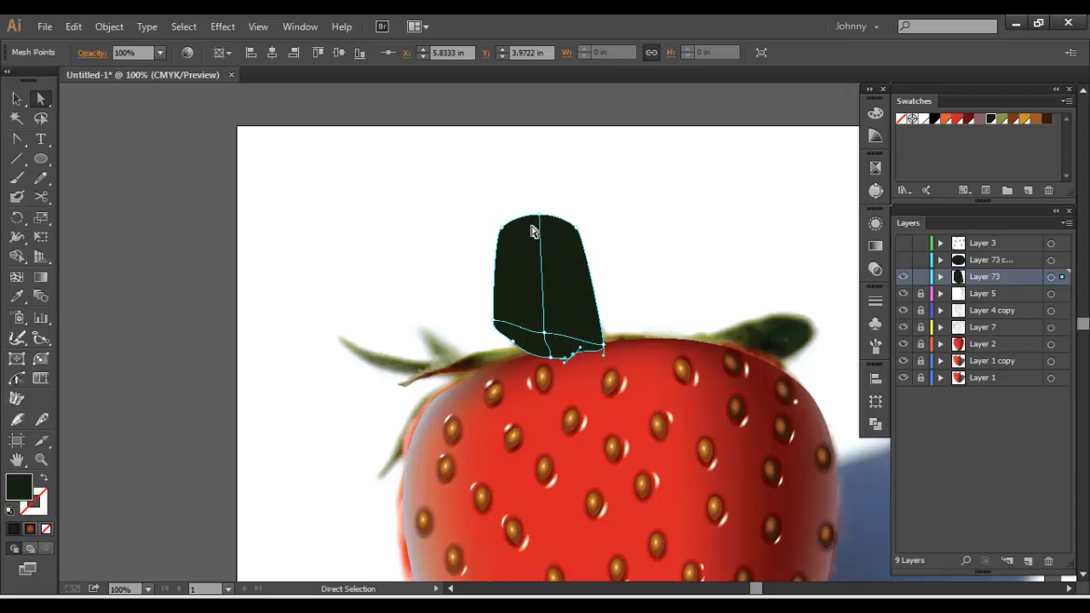
# Tilt the centre mesh point's handles along the dark leaf and switch Layer 73 to outline view
pyautogui.hotkey('ctrl', '=')
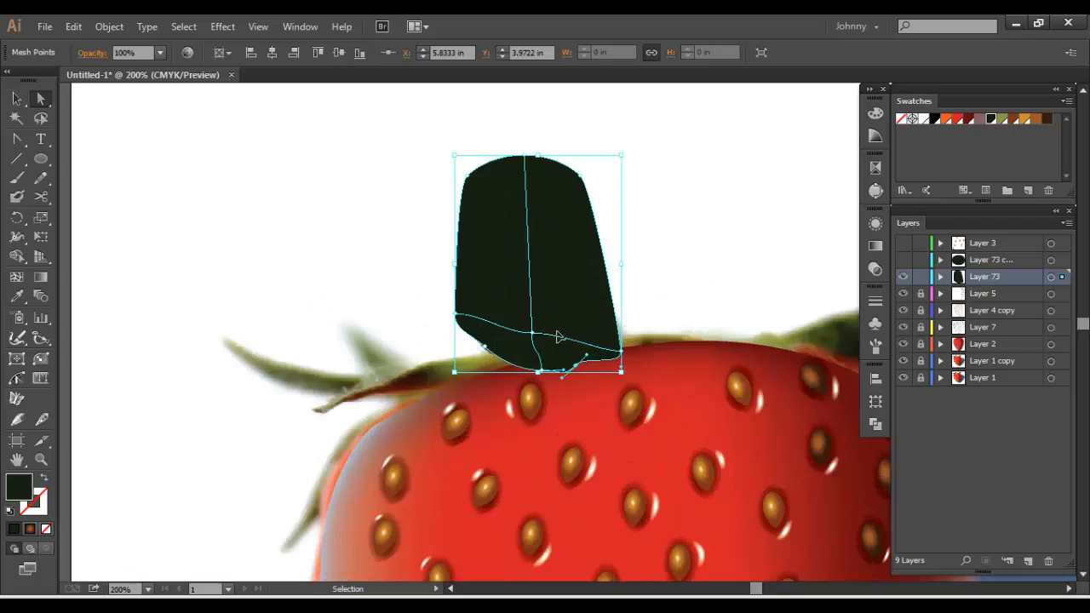
pyautogui.click(520, 335)
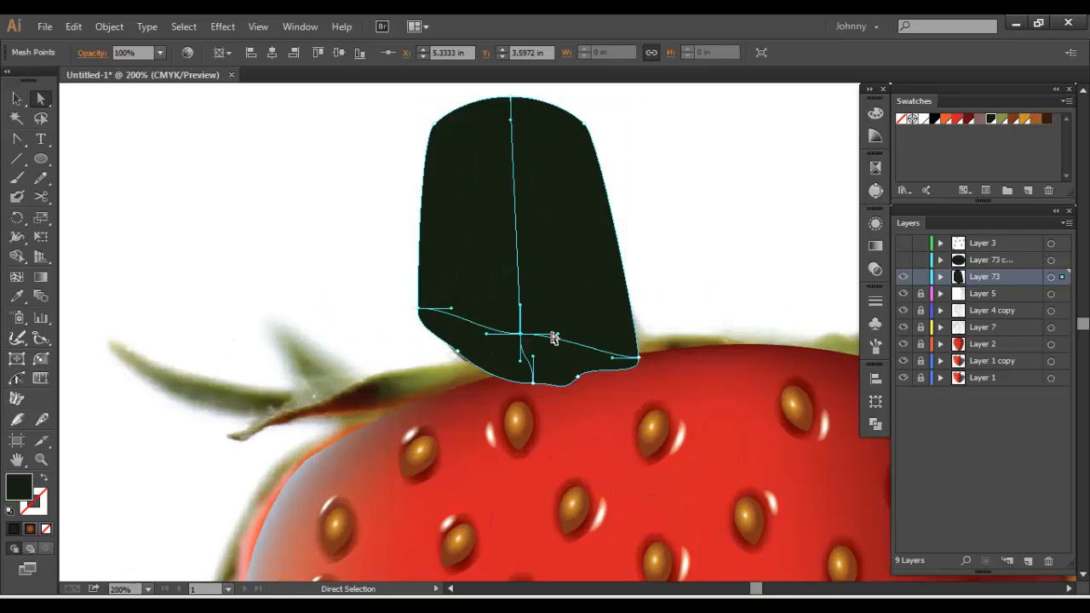
pyautogui.moveTo(558, 335); pyautogui.dragTo(559, 344)
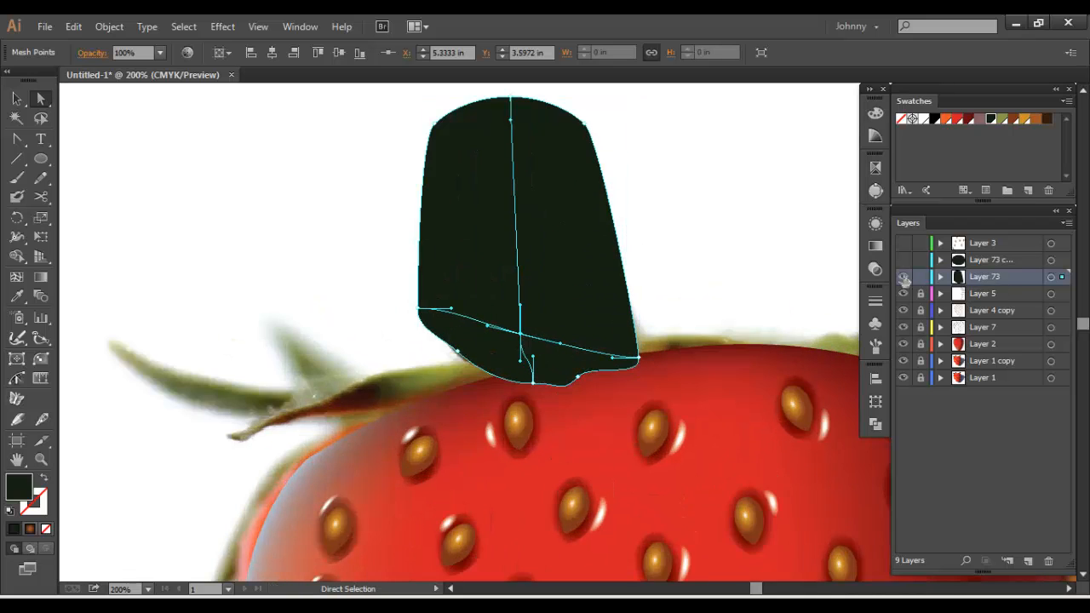
pyautogui.keyDown('ctrl'); pyautogui.click(903, 277); pyautogui.keyUp('ctrl')
# Fit the side and lower mesh points and handles to the dark leaf's tips and lower edge
pyautogui.moveTo(418, 309); pyautogui.dragTo(455, 316)
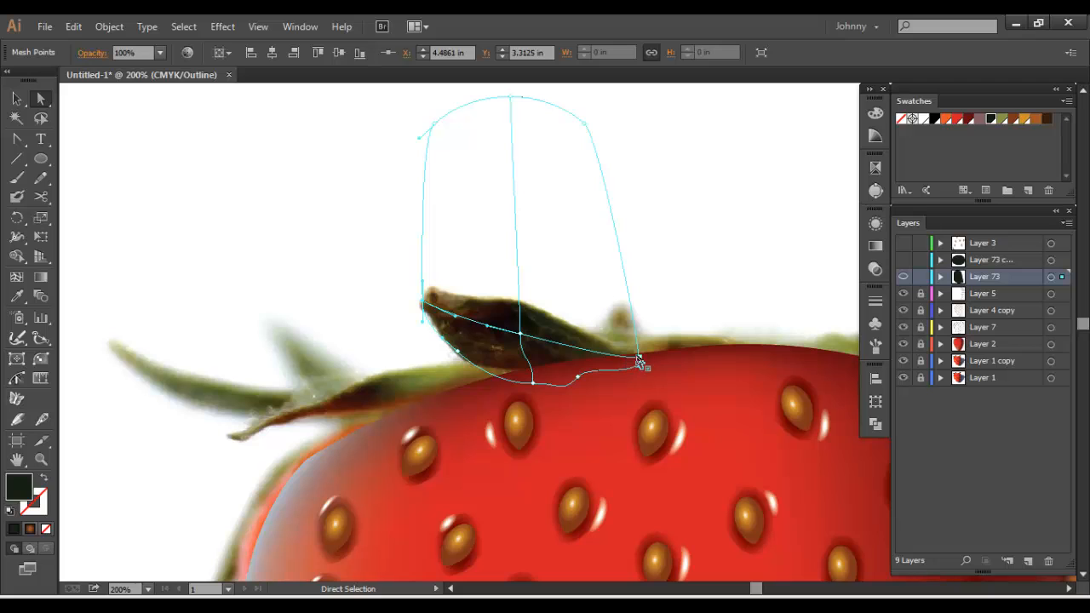
pyautogui.moveTo(638, 365); pyautogui.dragTo(641, 366)
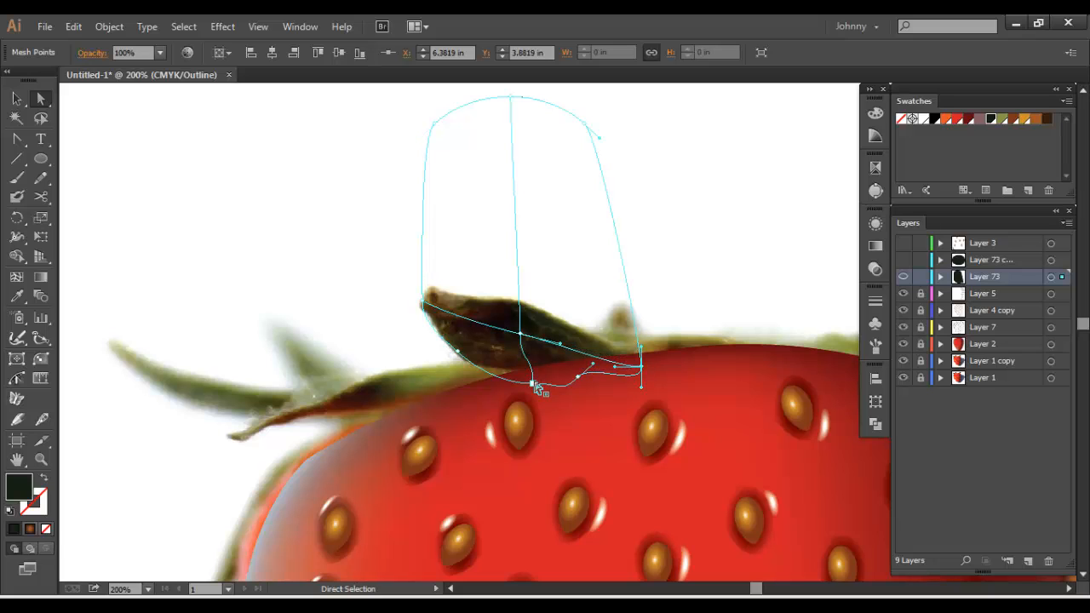
pyautogui.click(533, 383)
pyautogui.moveTo(533, 358); pyautogui.dragTo(614, 383)
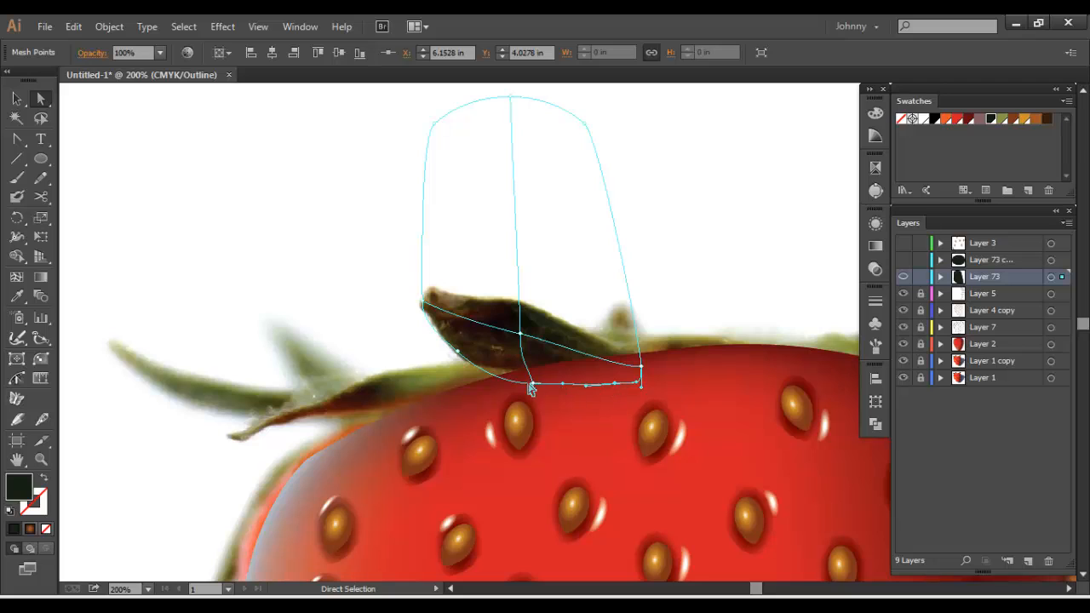
pyautogui.click(531, 383)
pyautogui.moveTo(527, 366)
pyautogui.mouseDown()
pyautogui.moveTo(542, 372)
pyautogui.moveTo(527, 357)
pyautogui.mouseUp()
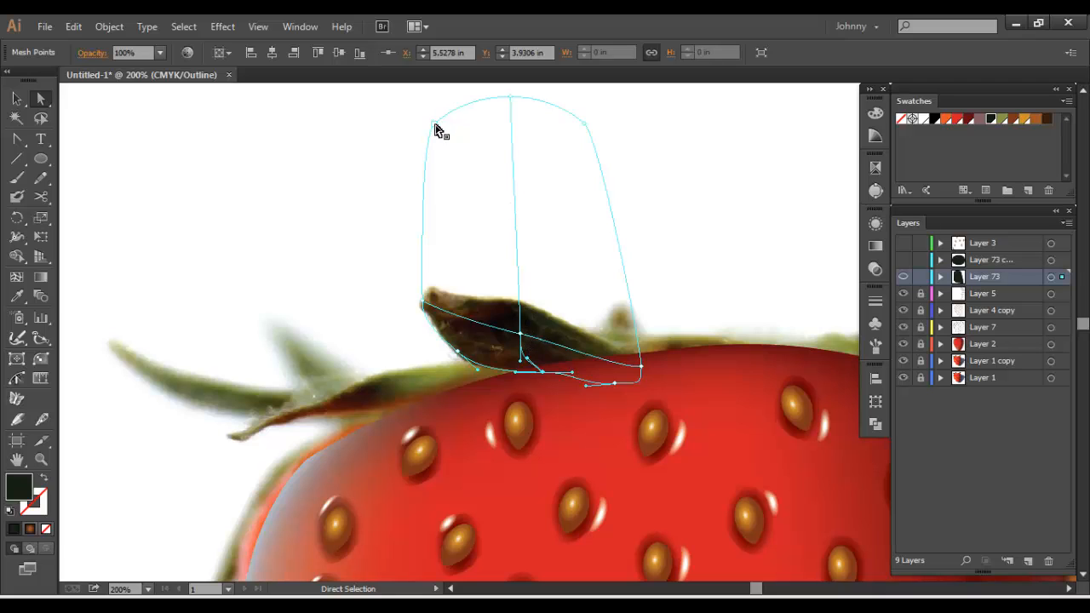
# Bring the mesh's upper points down and shape their handles along the dark leaf's upper edge
pyautogui.moveTo(439, 129); pyautogui.dragTo(430, 322)
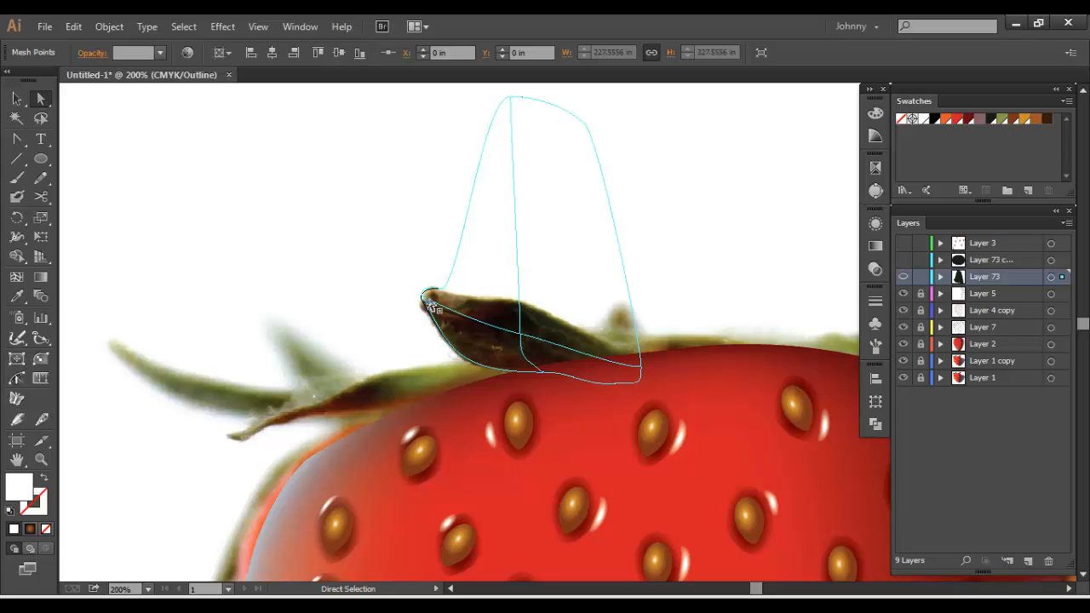
pyautogui.click(425, 306)
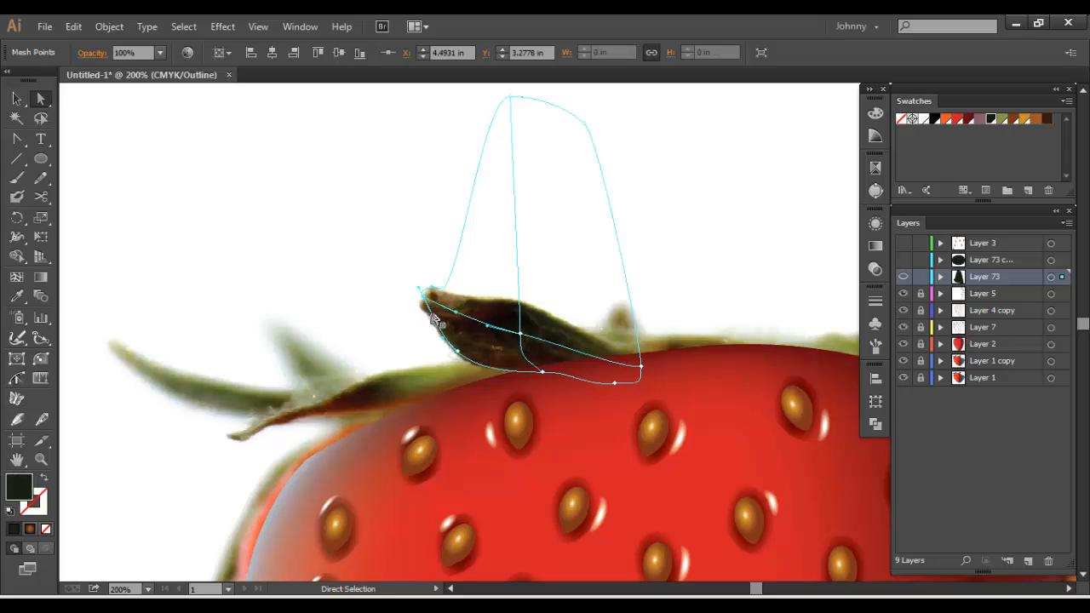
pyautogui.moveTo(434, 319); pyautogui.dragTo(422, 320)
pyautogui.moveTo(510, 98); pyautogui.dragTo(531, 312)
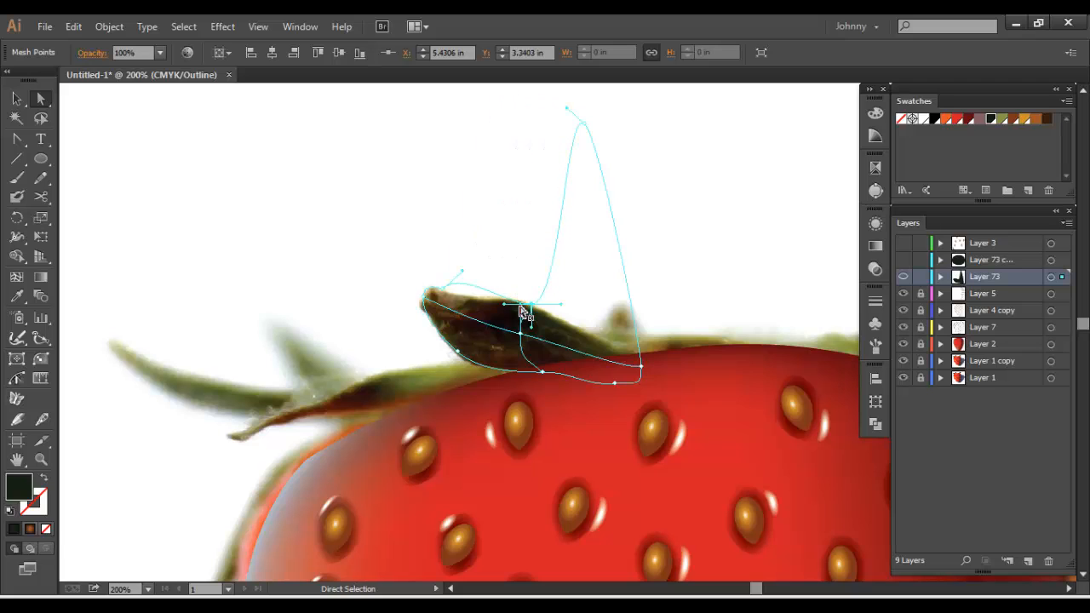
pyautogui.moveTo(460, 271); pyautogui.dragTo(464, 296)
pyautogui.moveTo(586, 128); pyautogui.dragTo(640, 361)
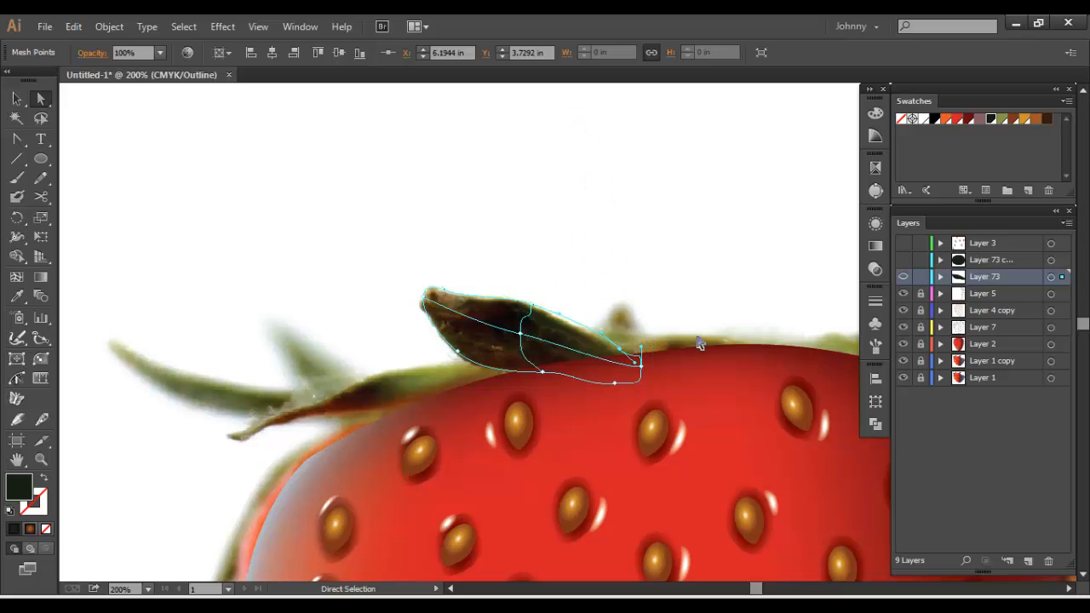
# Refine the mesh points at the dark leaf's right end and lower the centre point slightly
pyautogui.click(636, 366)
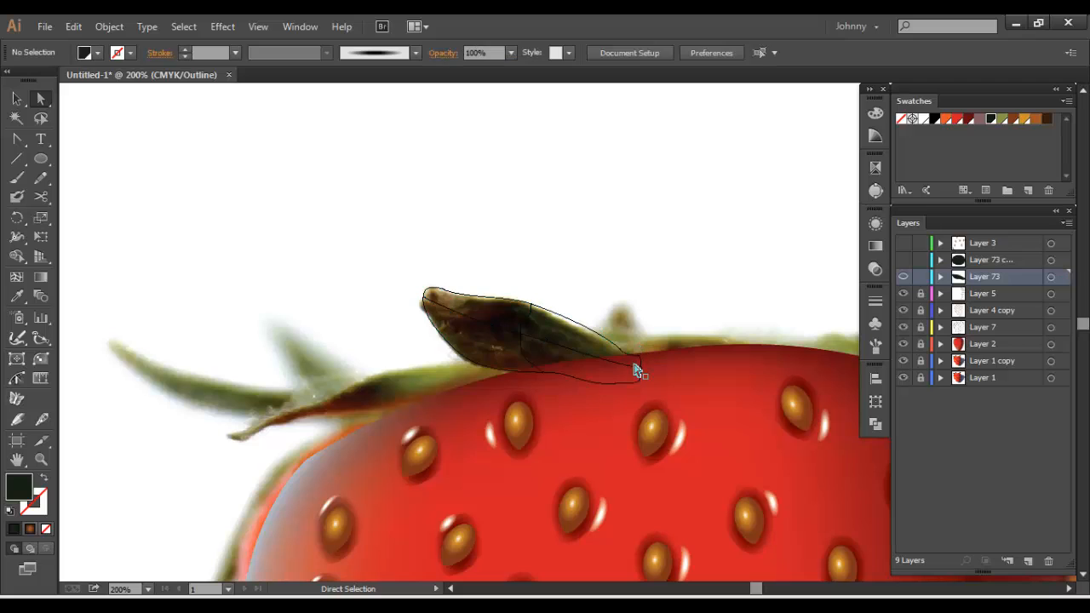
pyautogui.click(635, 361)
pyautogui.moveTo(635, 364); pyautogui.dragTo(520, 337)
pyautogui.click(619, 349)
pyautogui.click(641, 367)
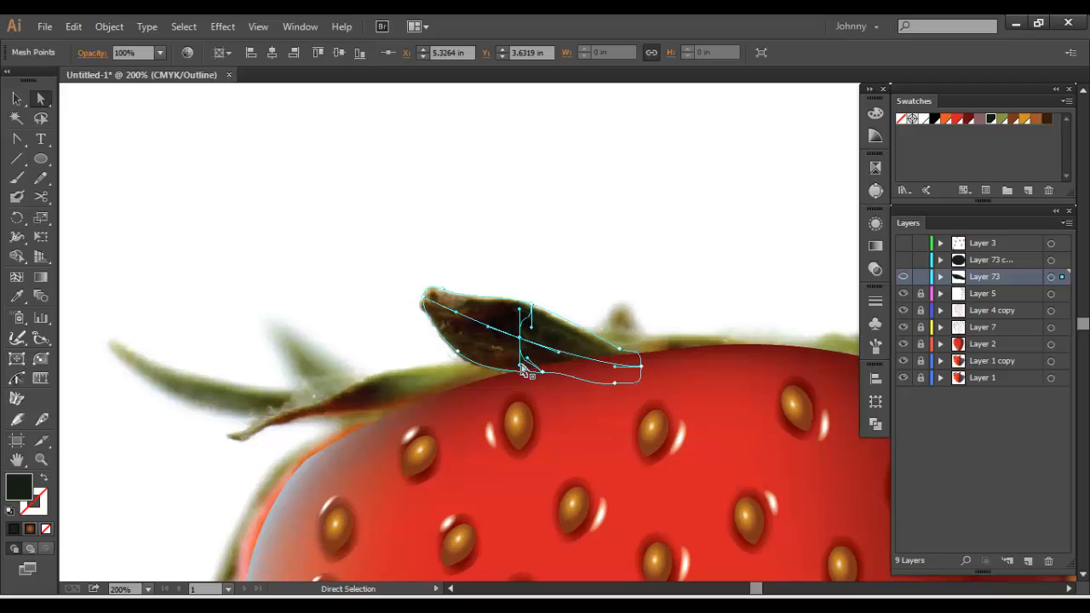
# Shift the mesh's centre and bottom points toward the leaf's right end and curve the lengthwise mesh line along the leaf
pyautogui.moveTo(520, 362); pyautogui.dragTo(521, 351)
pyautogui.moveTo(523, 314); pyautogui.dragTo(619, 384)
pyautogui.click(614, 386)
pyautogui.click(615, 385)
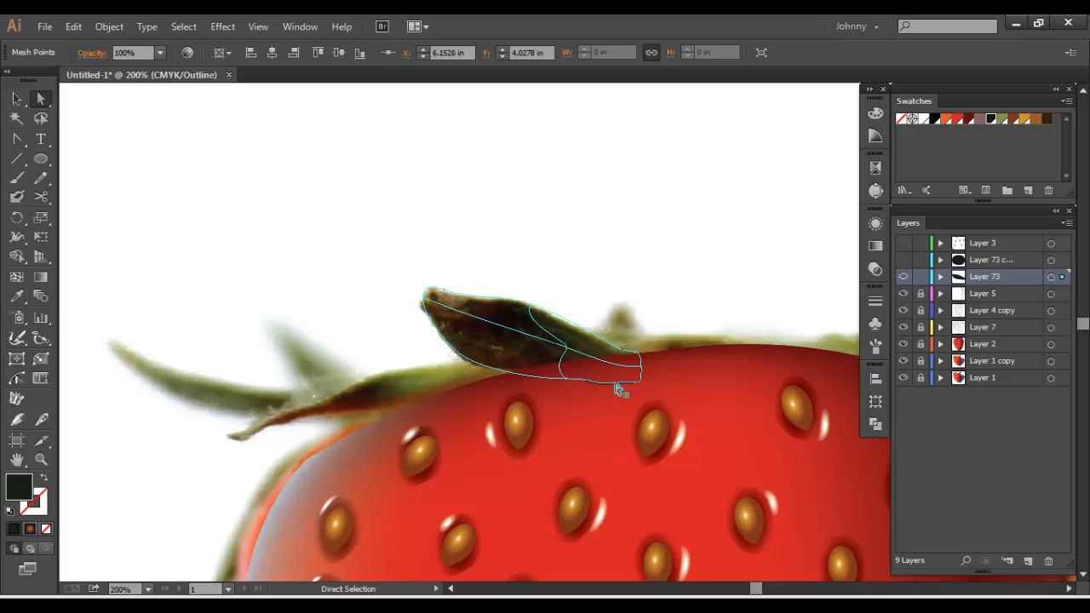
pyautogui.click(466, 312)
pyautogui.moveTo(455, 308); pyautogui.dragTo(455, 327)
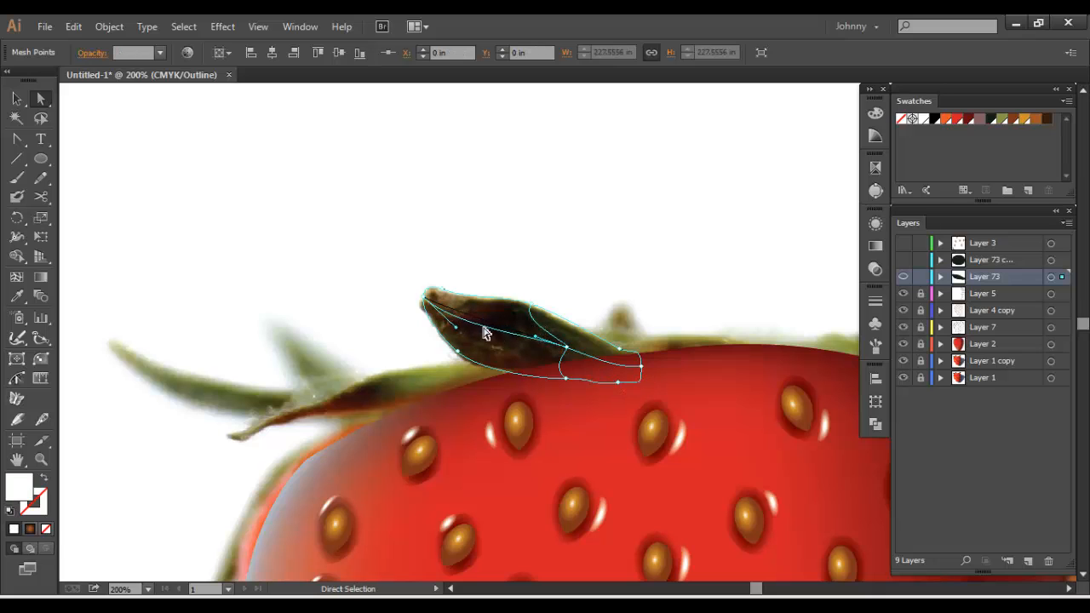
pyautogui.moveTo(566, 347); pyautogui.dragTo(563, 352)
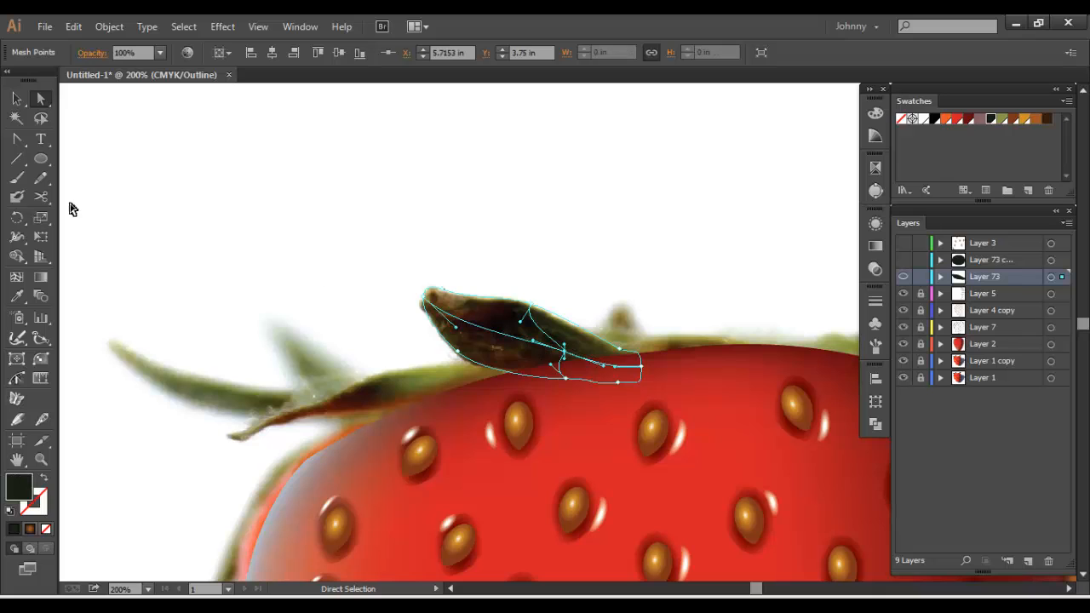
# Add three crosswise mesh lines along the dark leaf's central mesh line
pyautogui.click(17, 277)
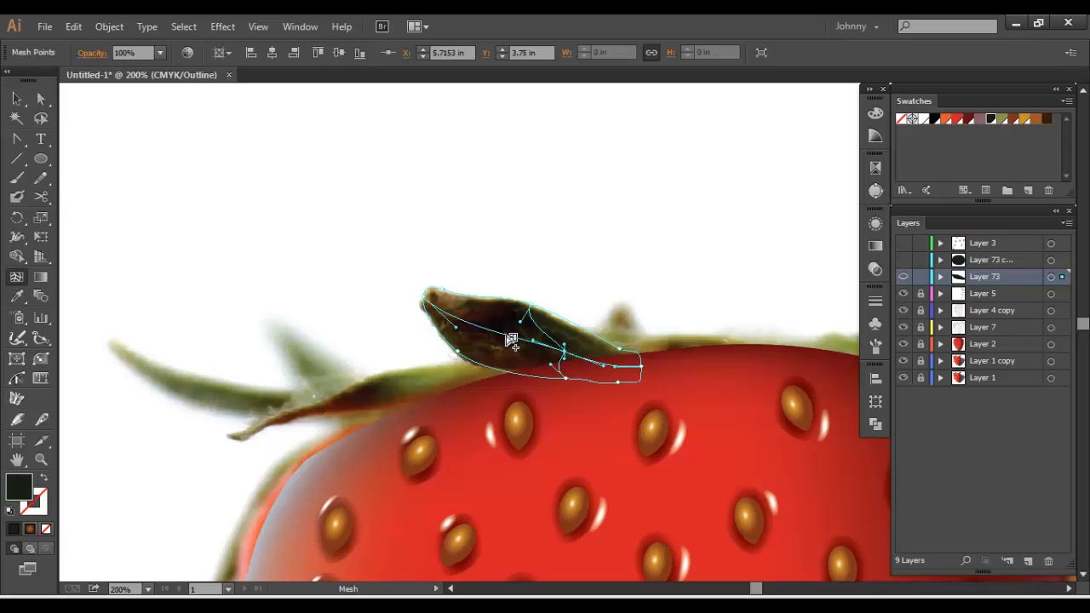
pyautogui.click(507, 335)
pyautogui.click(464, 322)
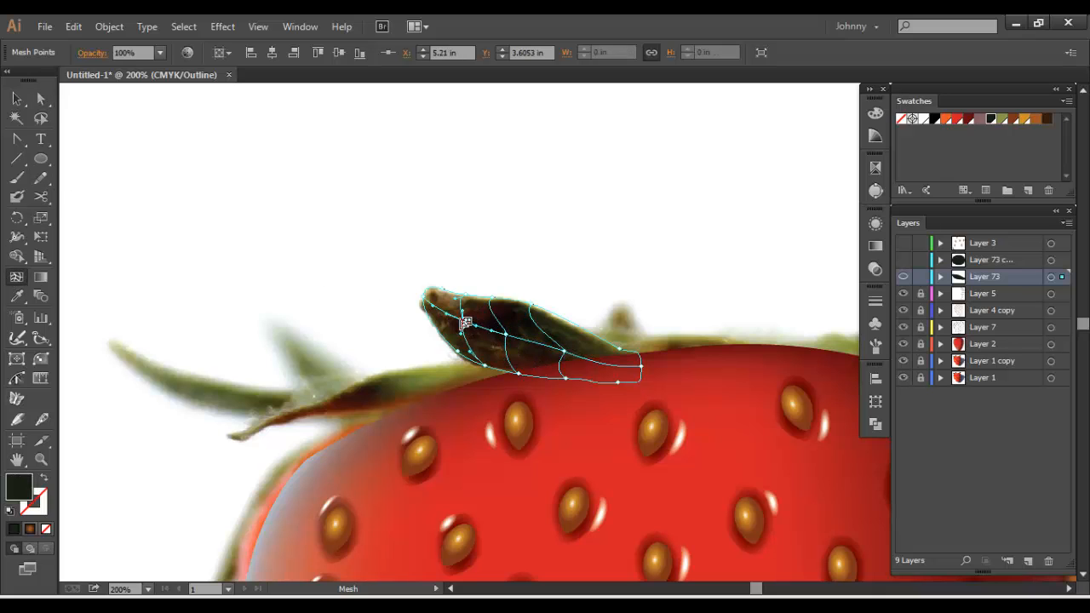
pyautogui.click(602, 365)
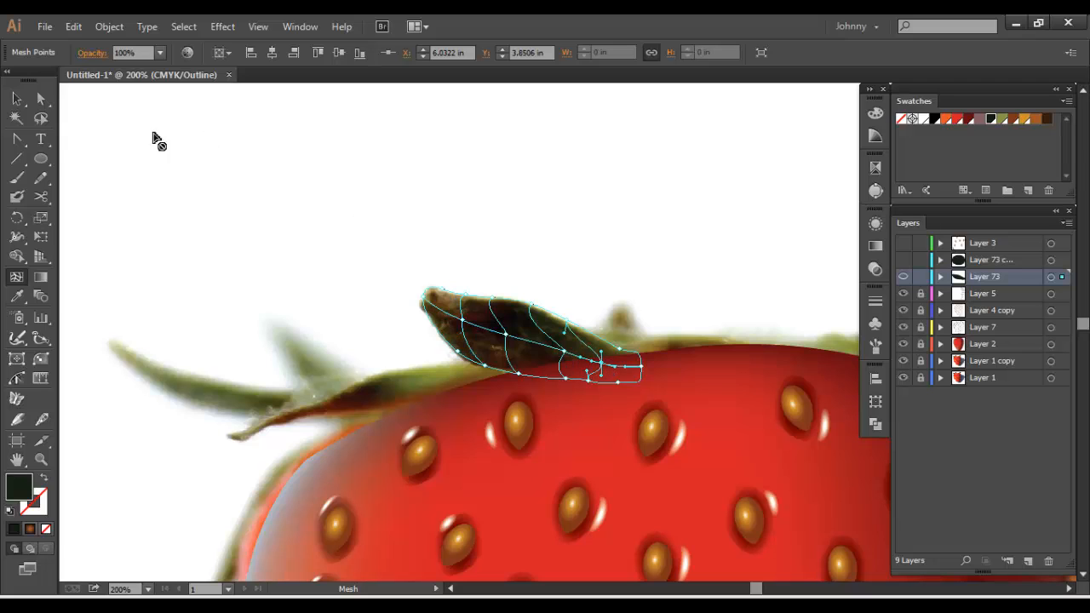
# Return Layer 73 to preview and add a lengthwise mesh line just inside the dark leaf's upper edge
pyautogui.press('v')
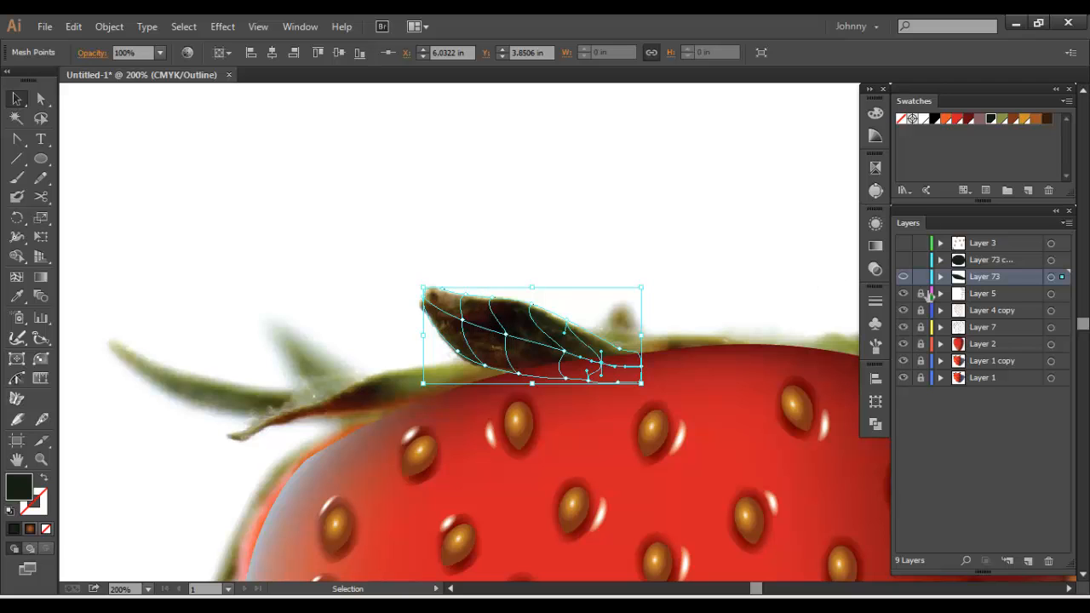
pyautogui.keyDown('ctrl'); pyautogui.click(903, 277); pyautogui.keyUp('ctrl')
pyautogui.click(722, 302)
pyautogui.click(523, 325)
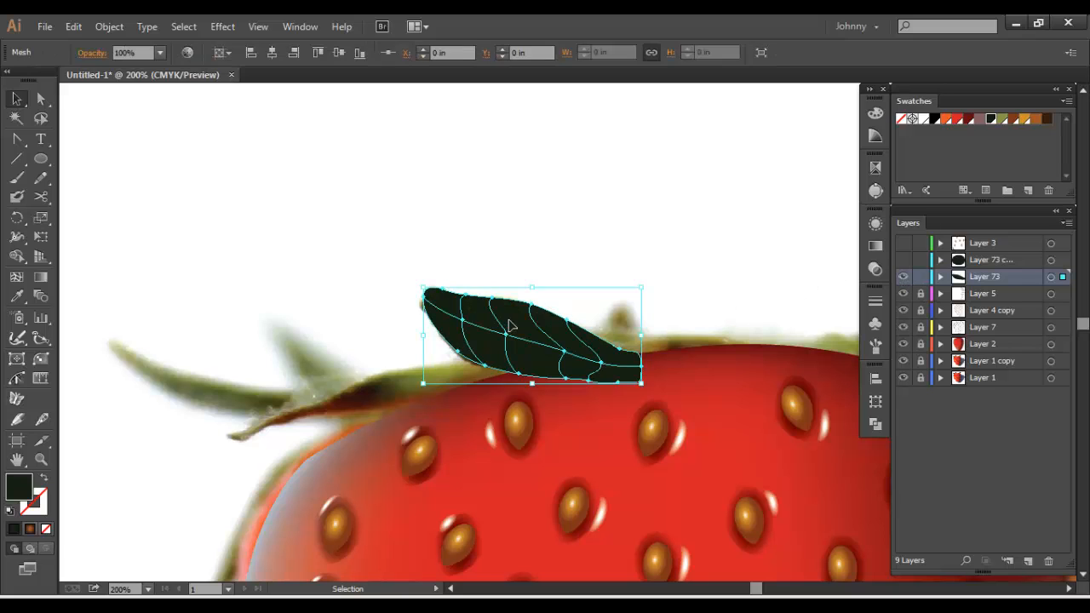
pyautogui.click(17, 277)
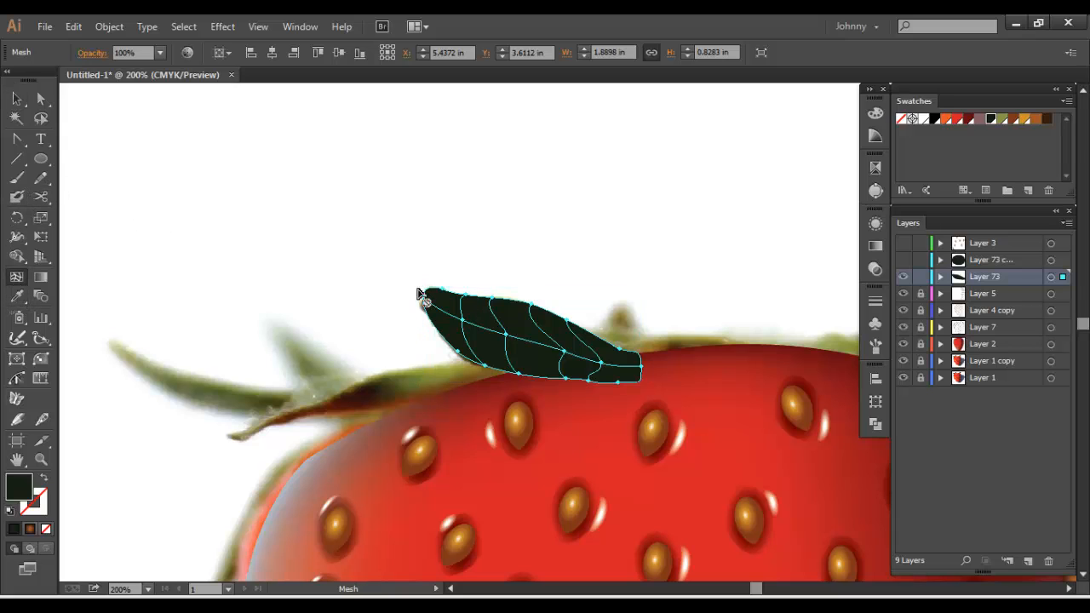
pyautogui.click(491, 307)
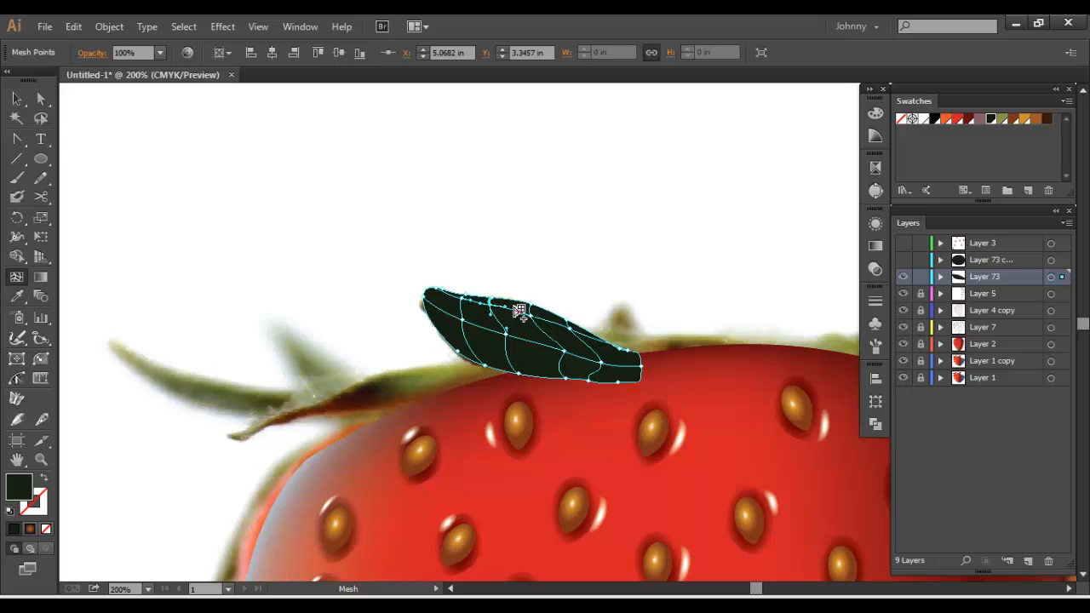
# Select the mesh points along the dark leaf's upper edge
pyautogui.press('a')
pyautogui.click(529, 314)
pyautogui.keyDown('shift'); pyautogui.click(491, 305); pyautogui.keyUp('shift')
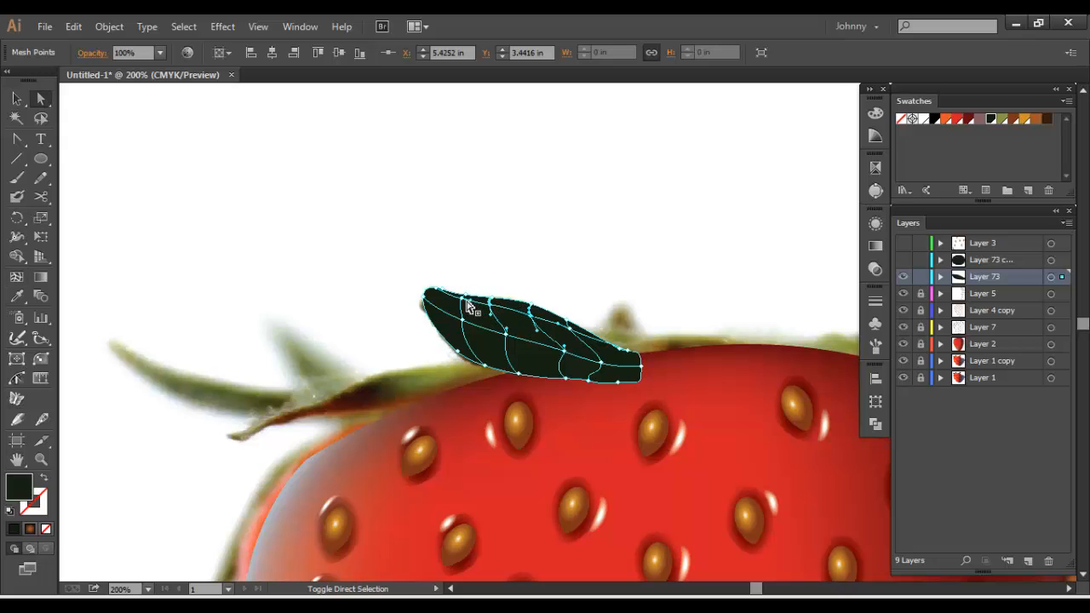
pyautogui.keyDown('shift'); pyautogui.click(463, 299); pyautogui.keyUp('shift')
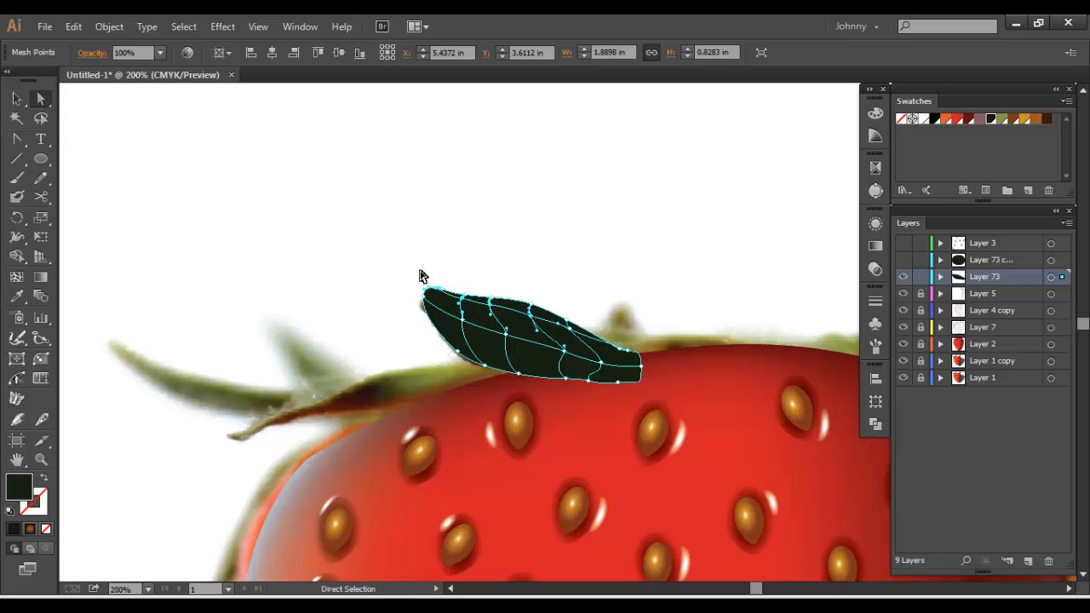
pyautogui.moveTo(415, 265); pyautogui.dragTo(536, 310)
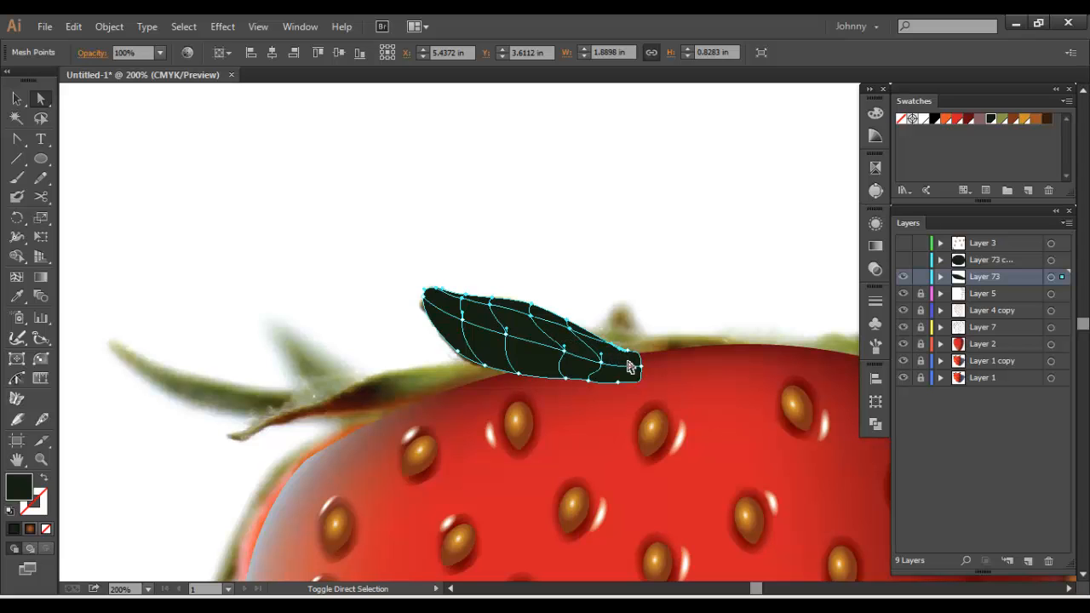
# Colour the selected upper-edge mesh points with the olive green swatch and move Layer 73 directly below Layer 2
pyautogui.click(1001, 120)
pyautogui.click(671, 261)
pyautogui.moveTo(671, 260); pyautogui.dragTo(622, 199)
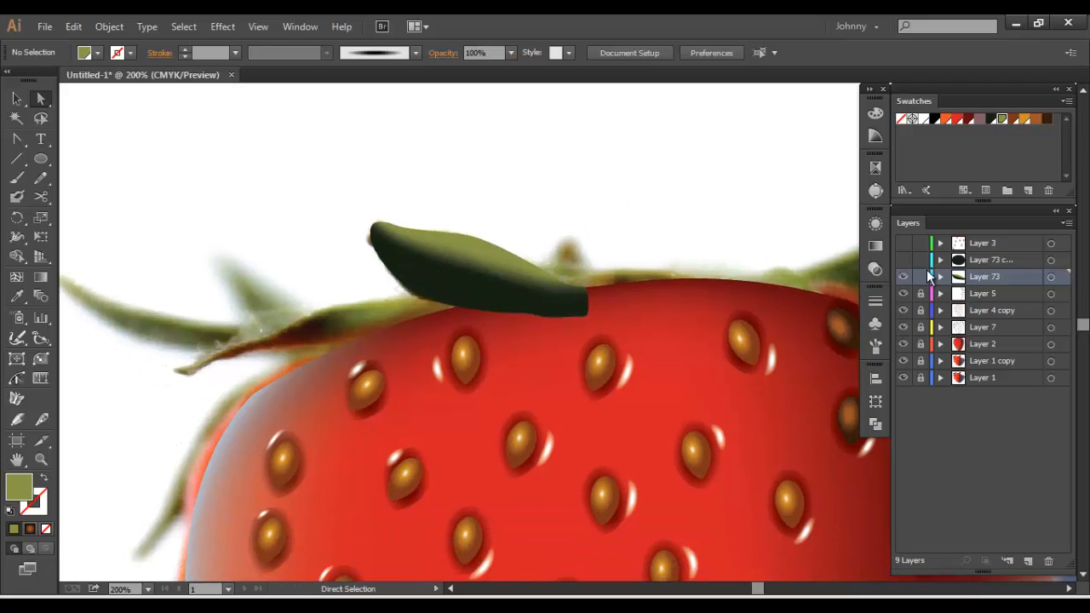
pyautogui.moveTo(985, 284); pyautogui.dragTo(997, 352)
pyautogui.click(17, 99)
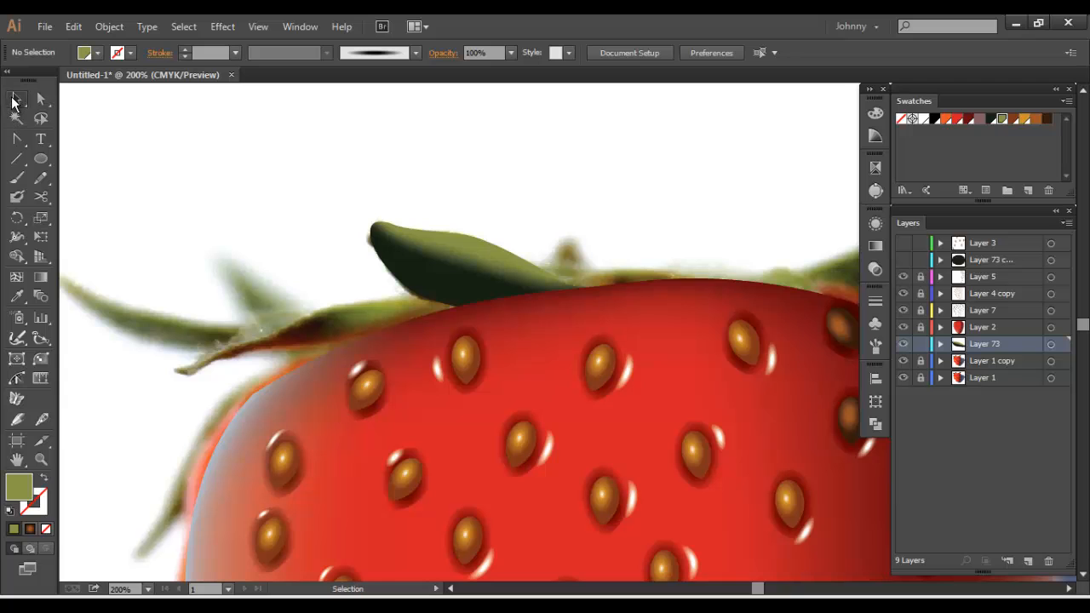
# Switch Layer 73 to outline display so the dark leaf's mesh lines show over the photo
pyautogui.scroll(-5, 487, 264)
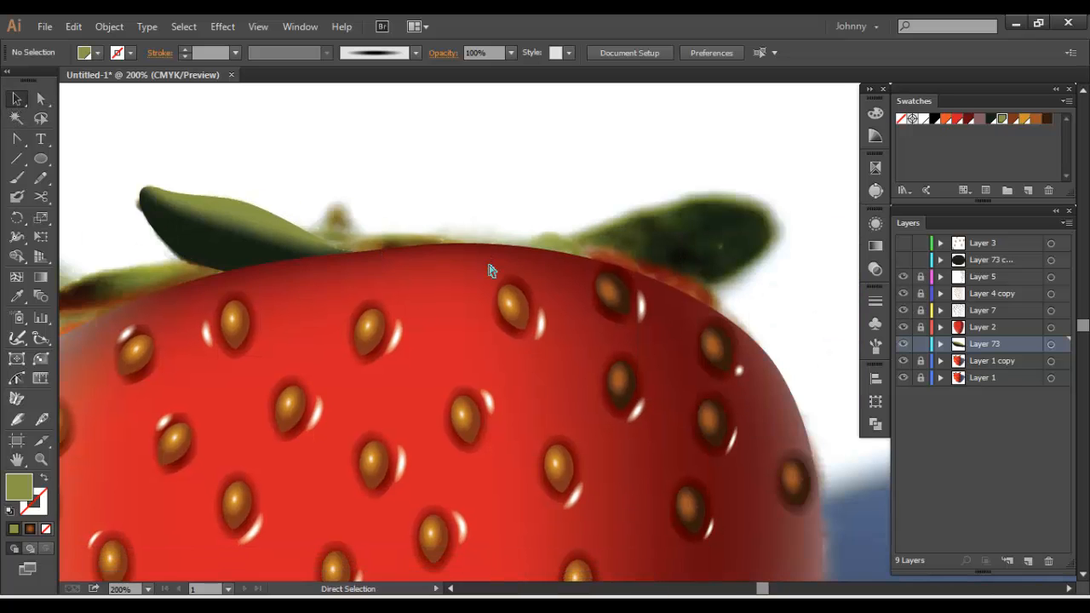
pyautogui.scroll(3, 489, 266)
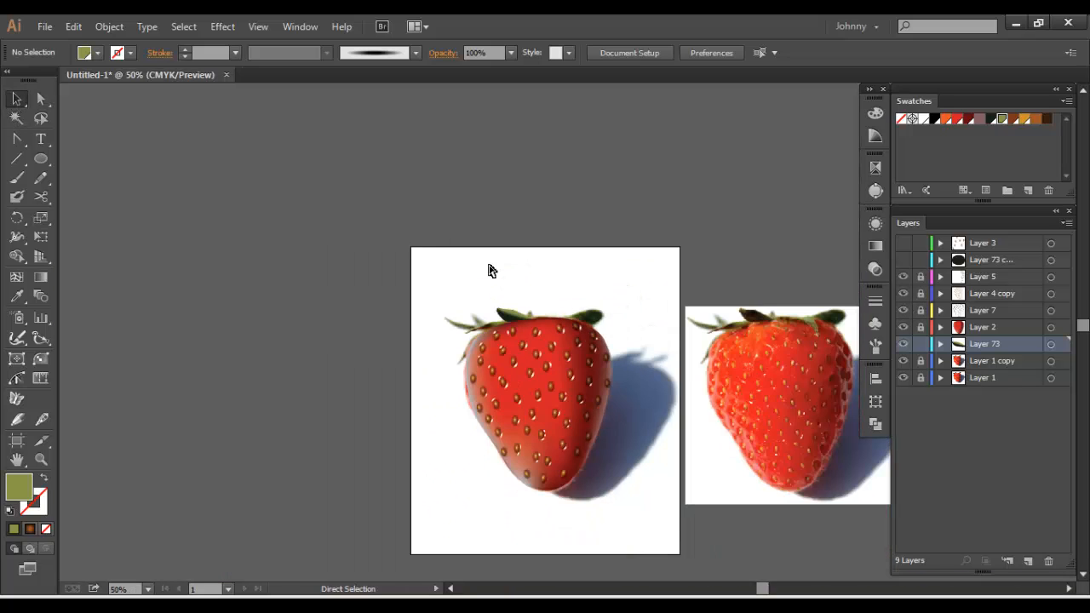
pyautogui.moveTo(489, 267); pyautogui.dragTo(583, 301)
pyautogui.scroll(3, 583, 305)
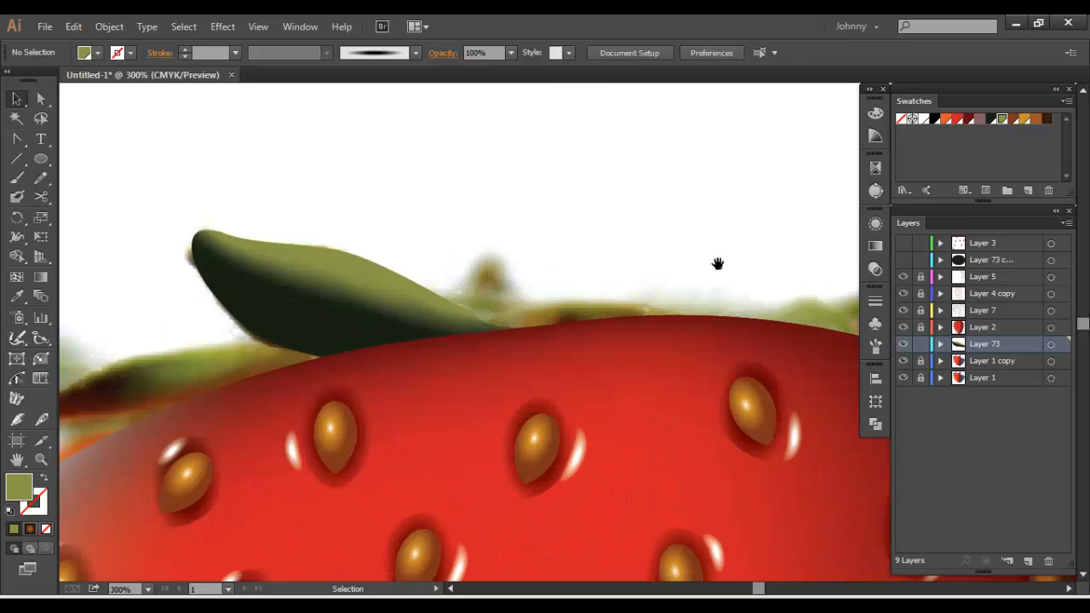
pyautogui.moveTo(716, 264); pyautogui.dragTo(608, 289)
pyautogui.keyDown('ctrl'); pyautogui.click(903, 344); pyautogui.keyUp('ctrl')
pyautogui.moveTo(493, 291); pyautogui.dragTo(544, 287)
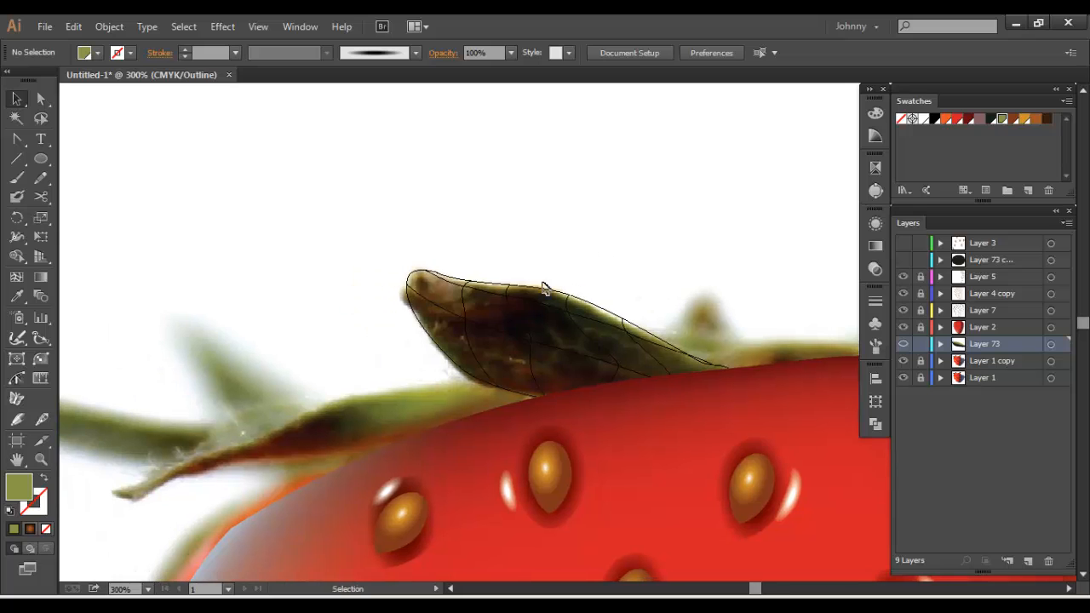
# Recolour the mesh points just inside the leaf's upper edge with the dark green swatch and return Layer 73 to preview
pyautogui.click(504, 293)
pyautogui.scroll(2, 516, 266)
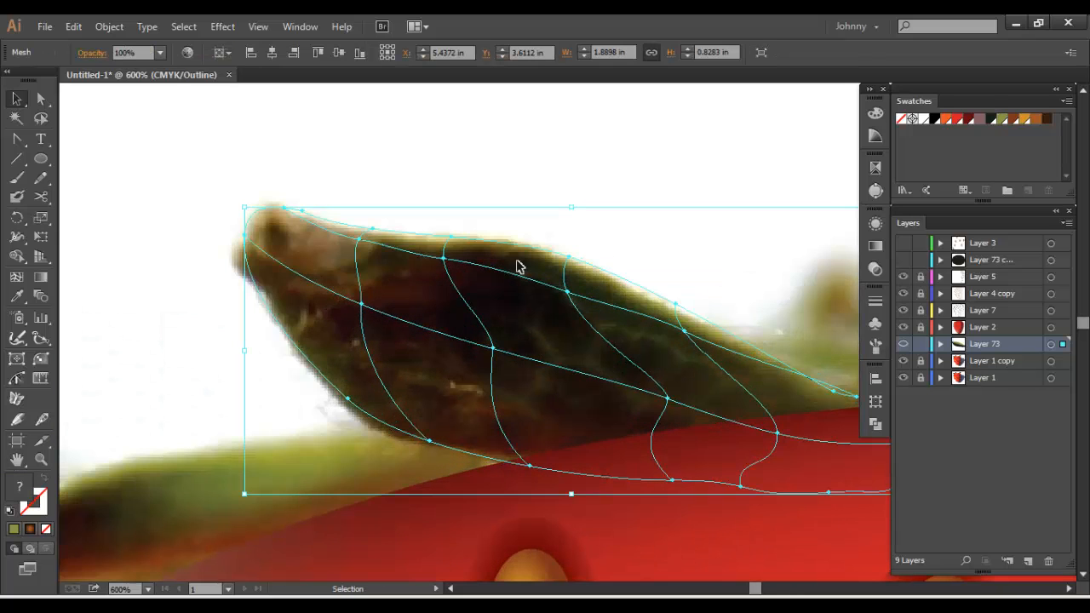
pyautogui.keyDown('ctrl'); pyautogui.click(443, 255); pyautogui.keyUp('ctrl')
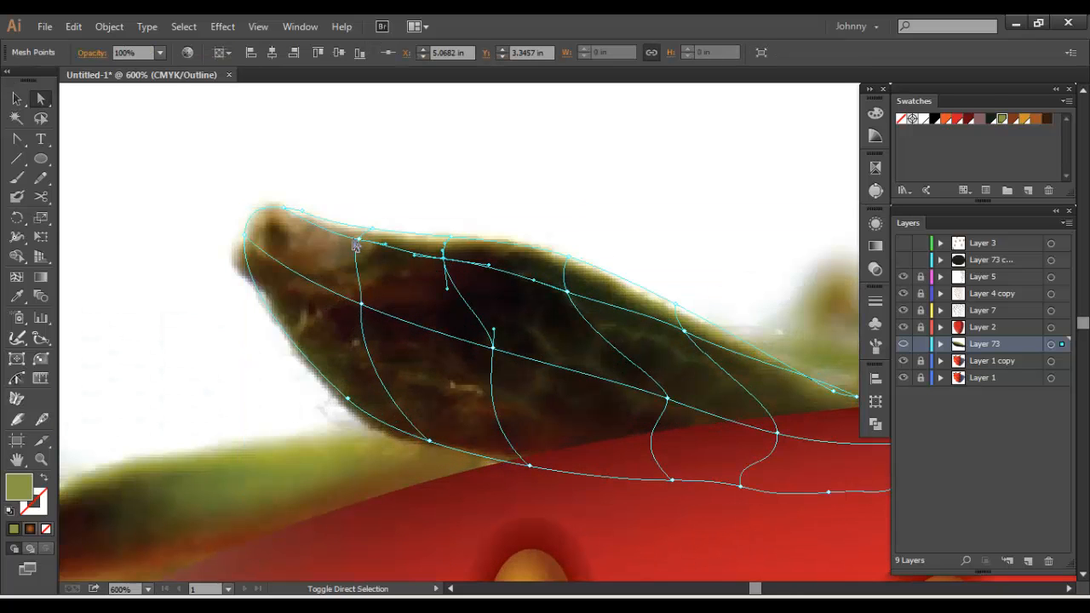
pyautogui.keyDown('ctrl'); pyautogui.click(567, 293); pyautogui.keyUp('ctrl')
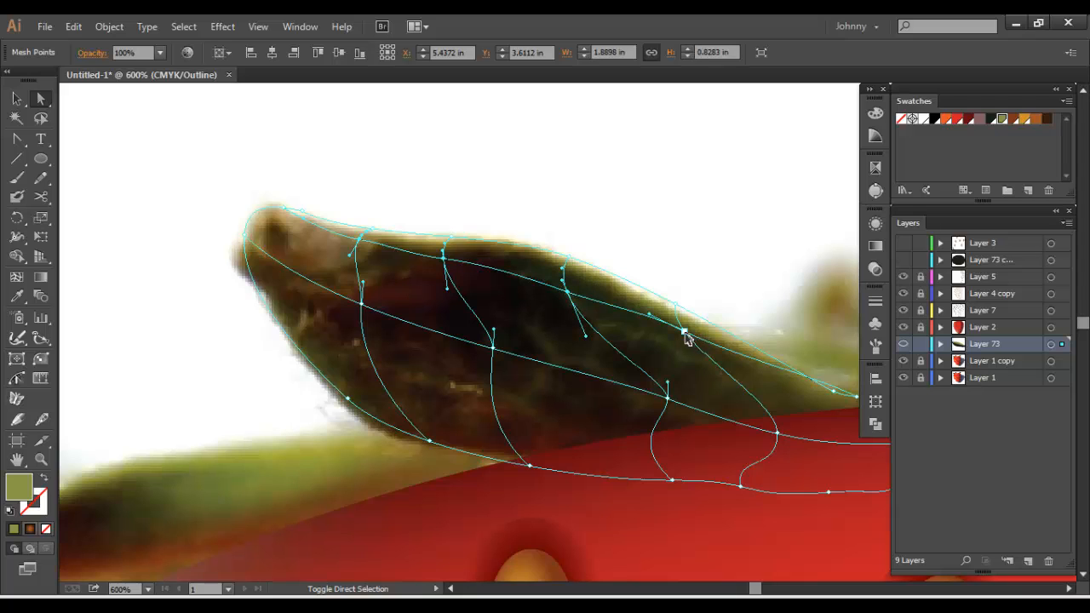
pyautogui.click(685, 333)
pyautogui.moveTo(813, 378); pyautogui.dragTo(613, 361)
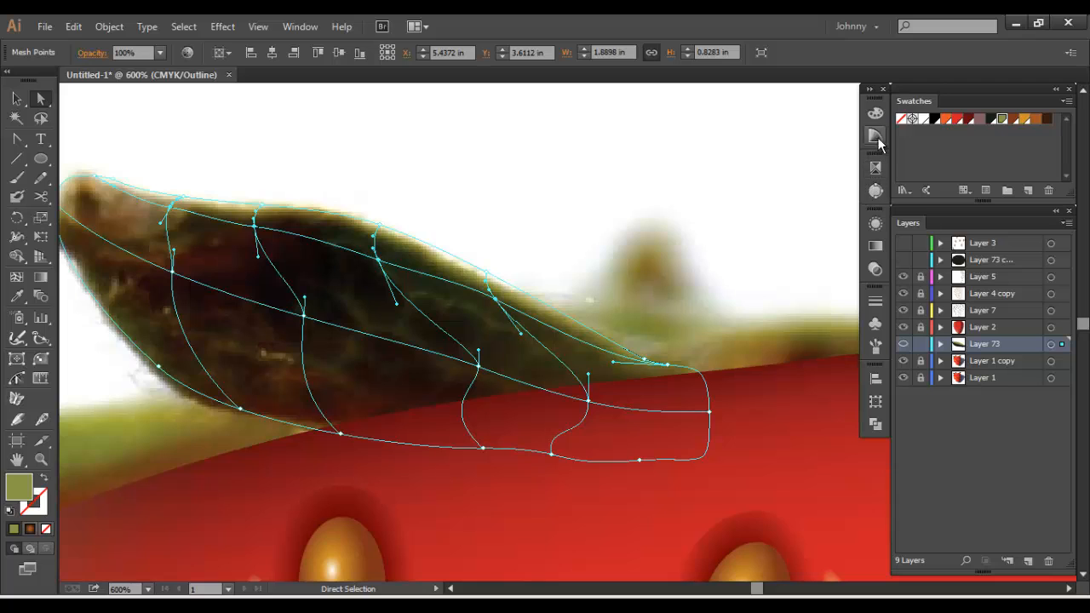
pyautogui.click(990, 118)
pyautogui.keyDown('ctrl'); pyautogui.click(902, 343); pyautogui.keyUp('ctrl')
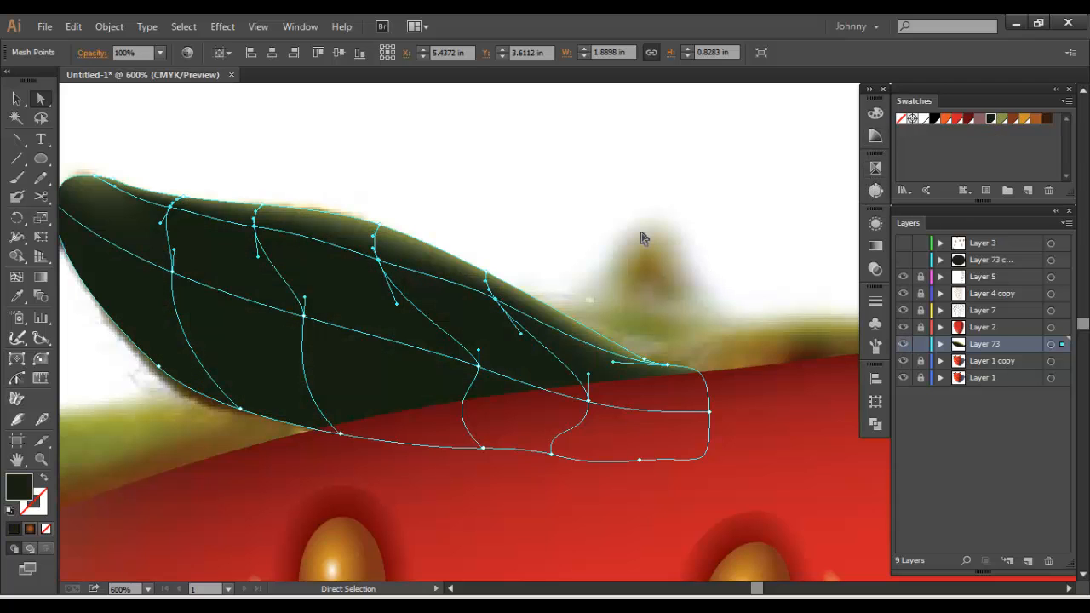
pyautogui.click(17, 101)
pyautogui.click(151, 127)
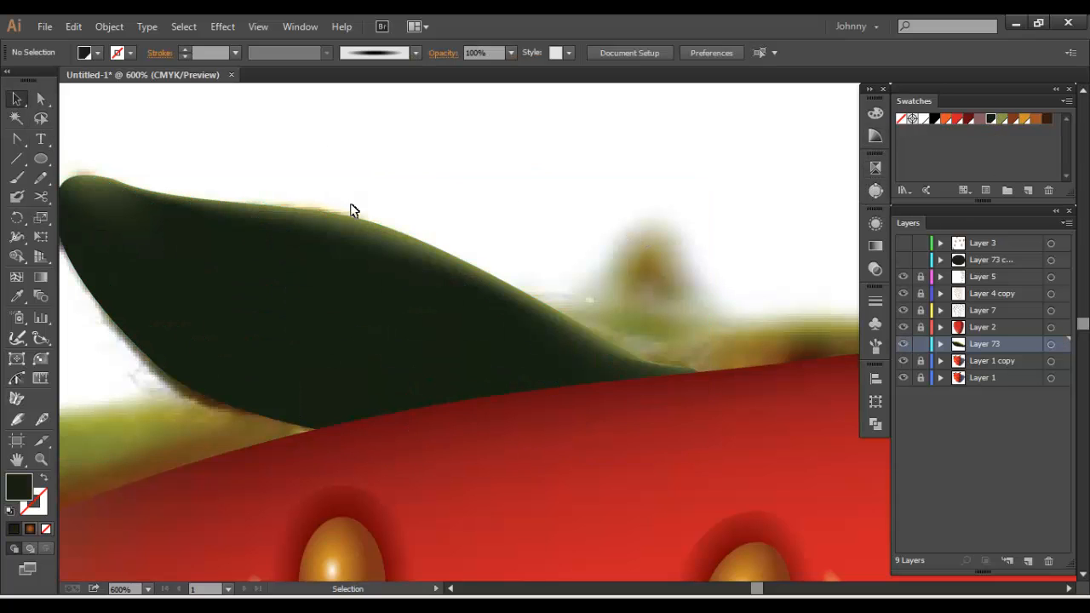
# Darken the mesh points along the leaf's central lengthwise line to the near-black green 070A05
pyautogui.scroll(-3, 673, 234)
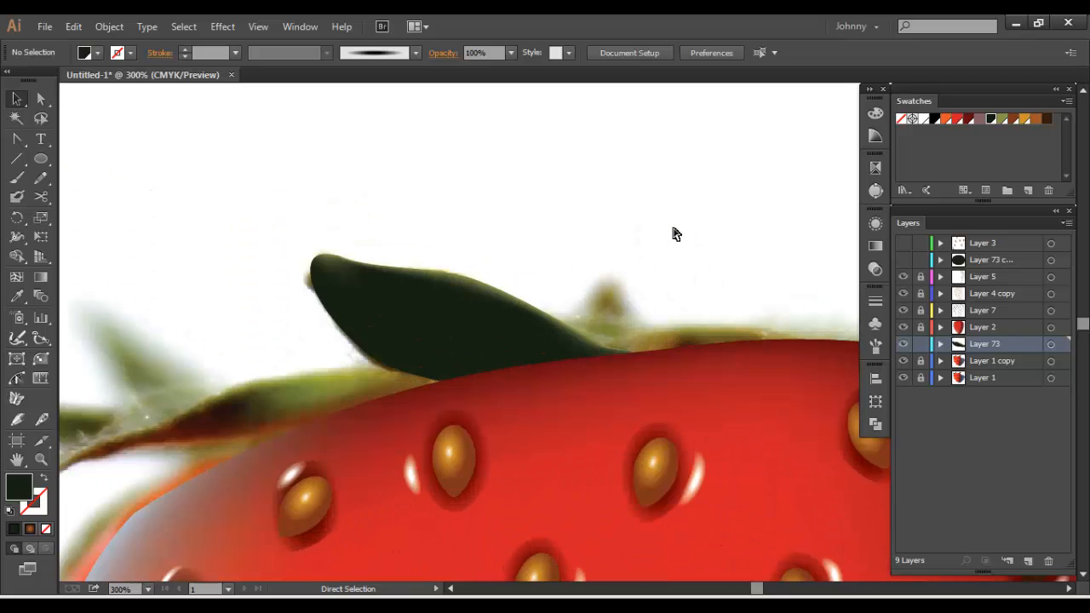
pyautogui.click(492, 344)
pyautogui.press('a')
pyautogui.click(522, 350)
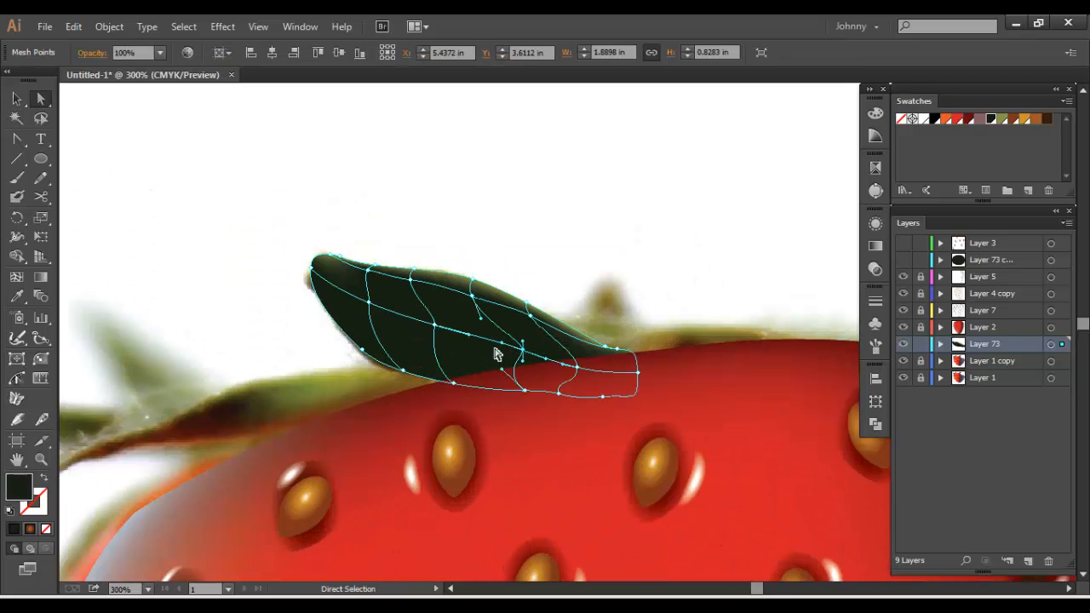
pyautogui.keyDown('shift'); pyautogui.click(435, 324); pyautogui.keyUp('shift')
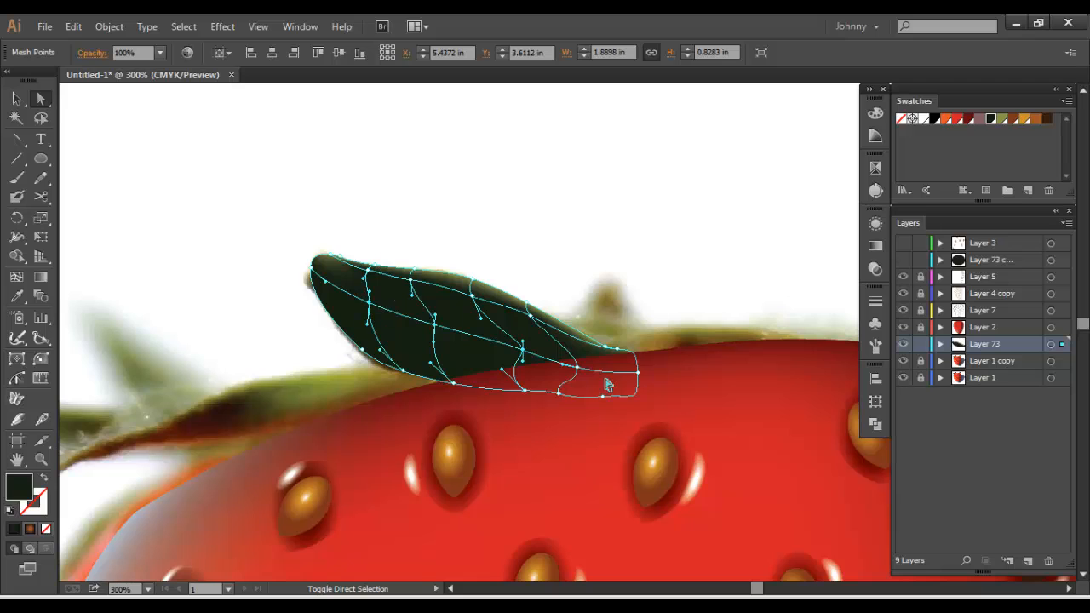
pyautogui.click(576, 368)
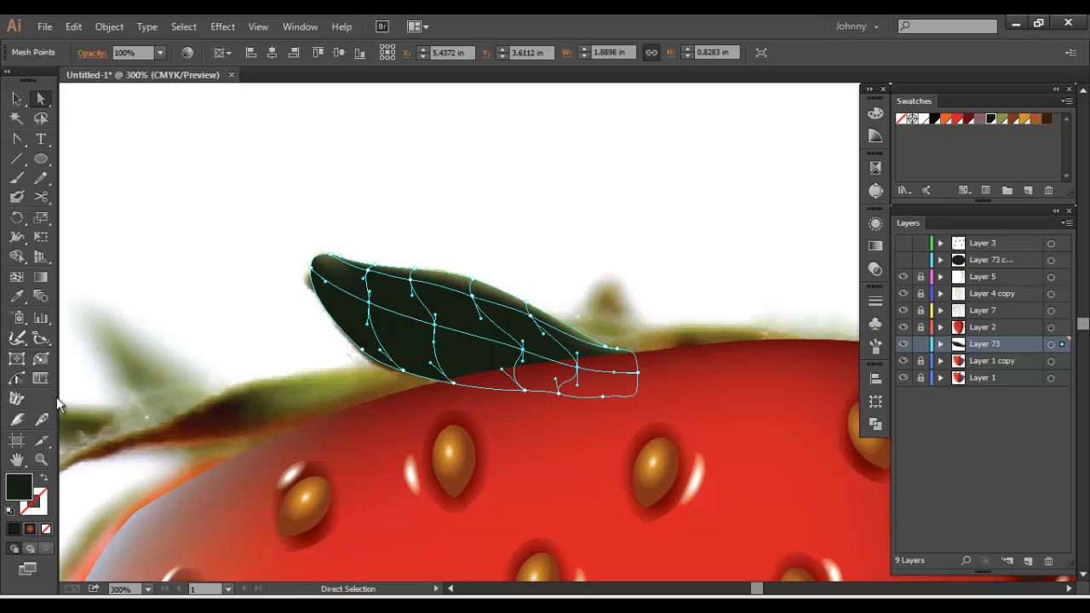
pyautogui.doubleClick(21, 492)
pyautogui.moveTo(323, 354); pyautogui.dragTo(332, 367)
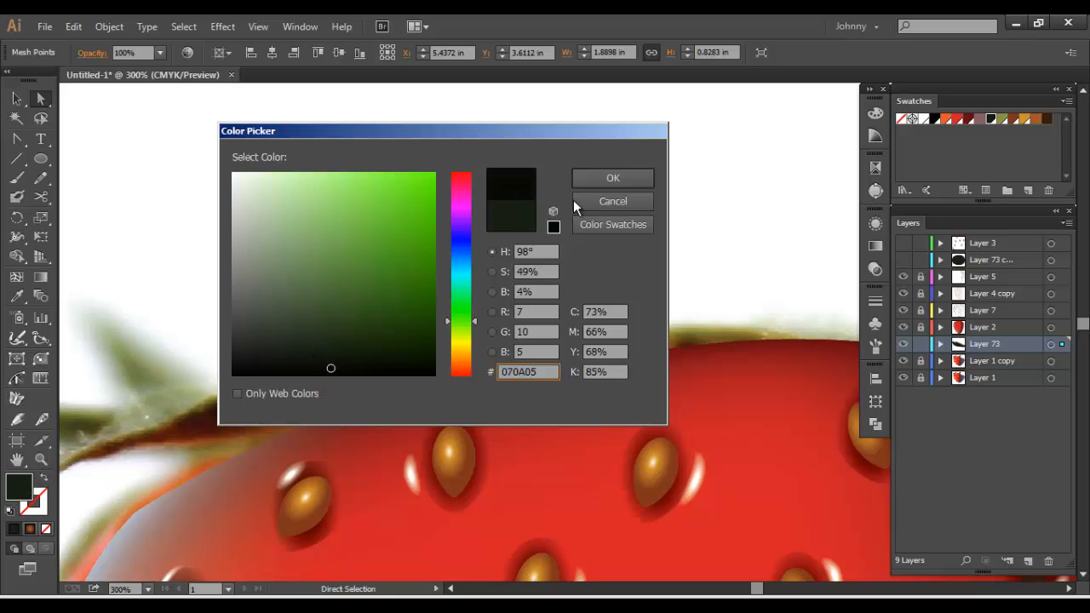
pyautogui.click(635, 178)
pyautogui.click(262, 199)
pyautogui.moveTo(259, 219); pyautogui.dragTo(397, 187)
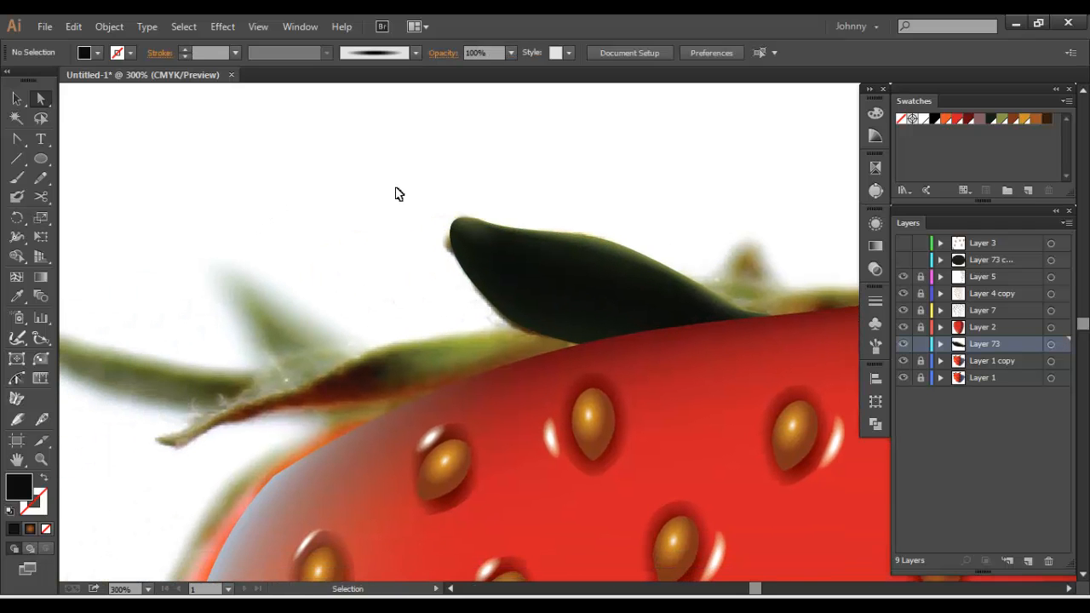
# Add a new layer directly above Layer 1 copy for the next leaf
pyautogui.hotkey('ctrl', '-')
pyautogui.hotkey('ctrl', '-')
pyautogui.hotkey('ctrl', '-')
pyautogui.hotkey('ctrl', '-')
pyautogui.hotkey('ctrl', '+')
pyautogui.hotkey('ctrl', '+')
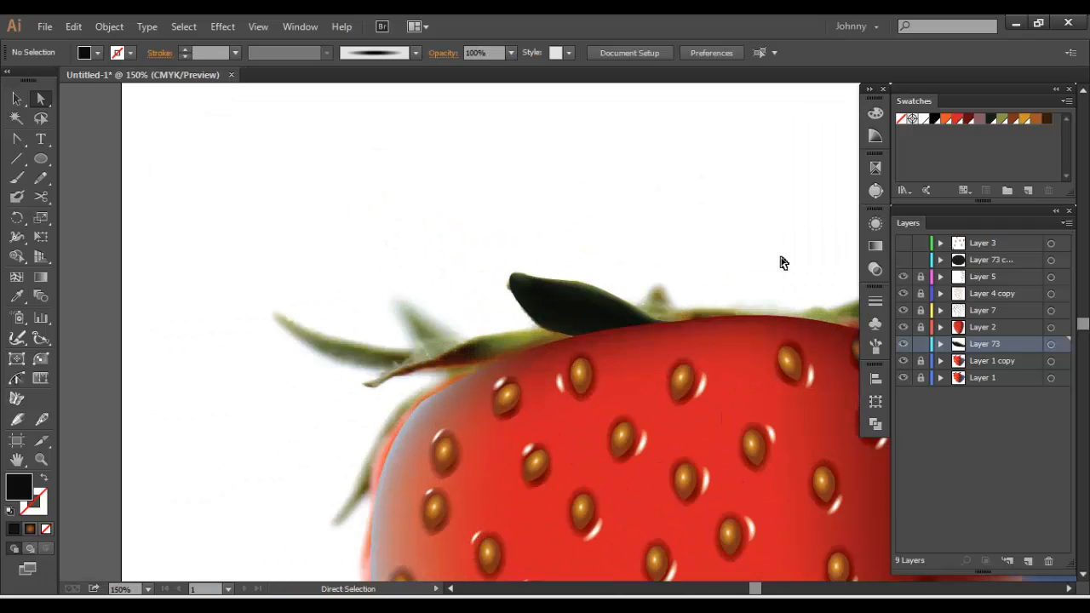
pyautogui.click(981, 377)
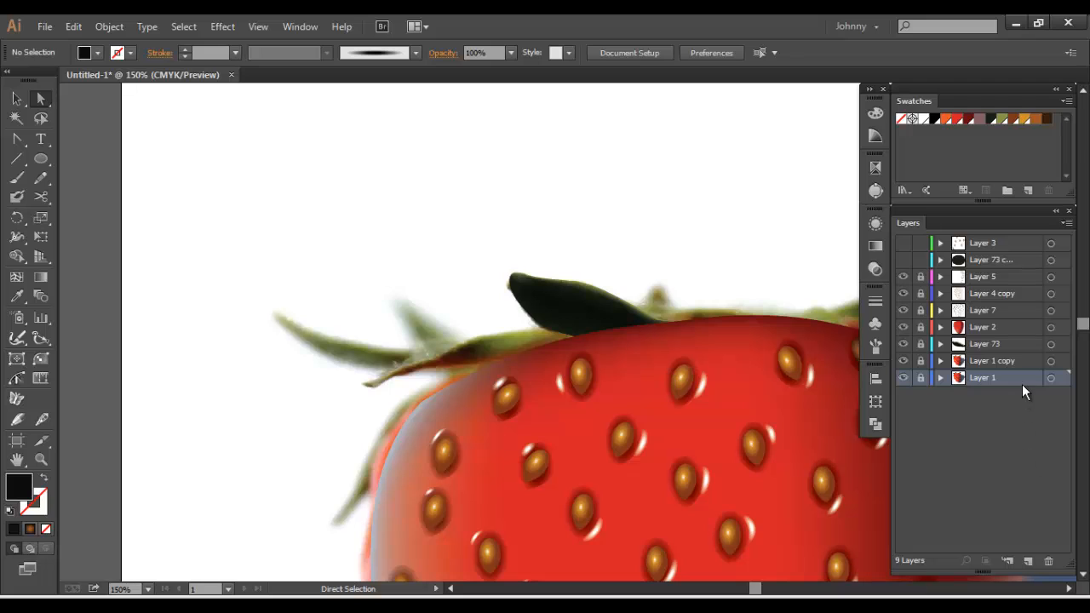
pyautogui.click(1019, 363)
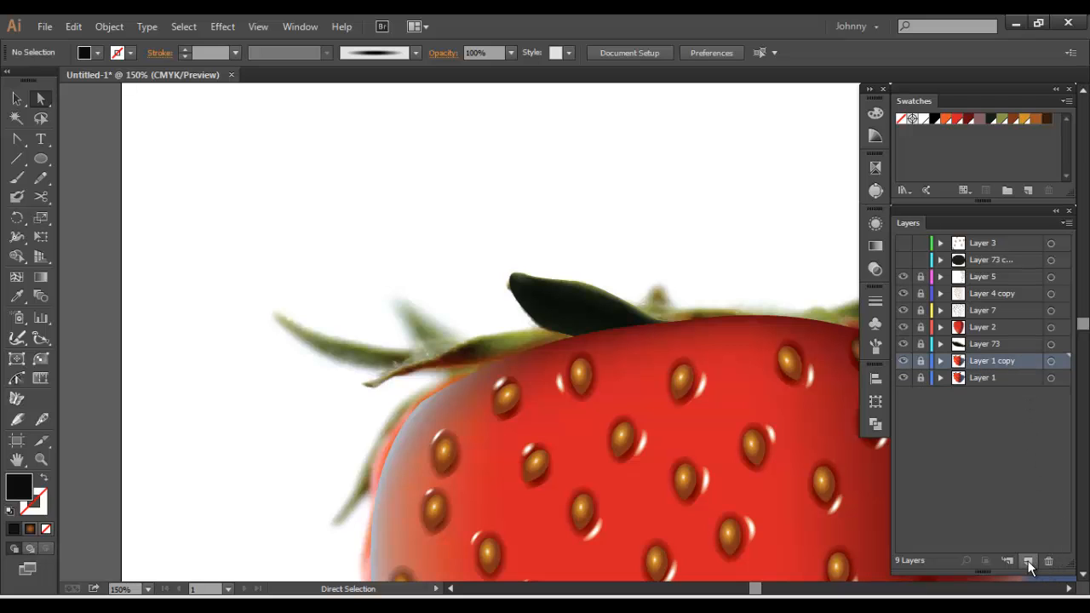
pyautogui.click(1029, 563)
pyautogui.press('space')
pyautogui.moveTo(477, 204); pyautogui.dragTo(399, 187)
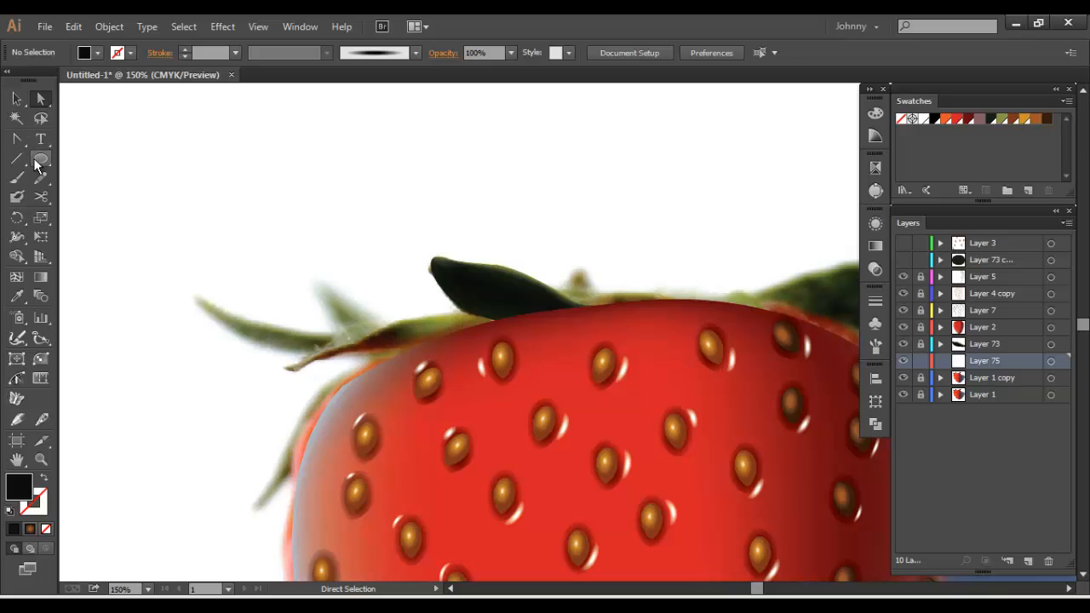
# Draw a flat ellipse over the photo's leaf beside the dark leaf, widen it and fill it with the dark green swatch
pyautogui.click(39, 161)
pyautogui.moveTo(409, 338)
pyautogui.mouseDown()
pyautogui.moveTo(353, 330)
pyautogui.moveTo(326, 308)
pyautogui.mouseUp()
pyautogui.click(17, 98)
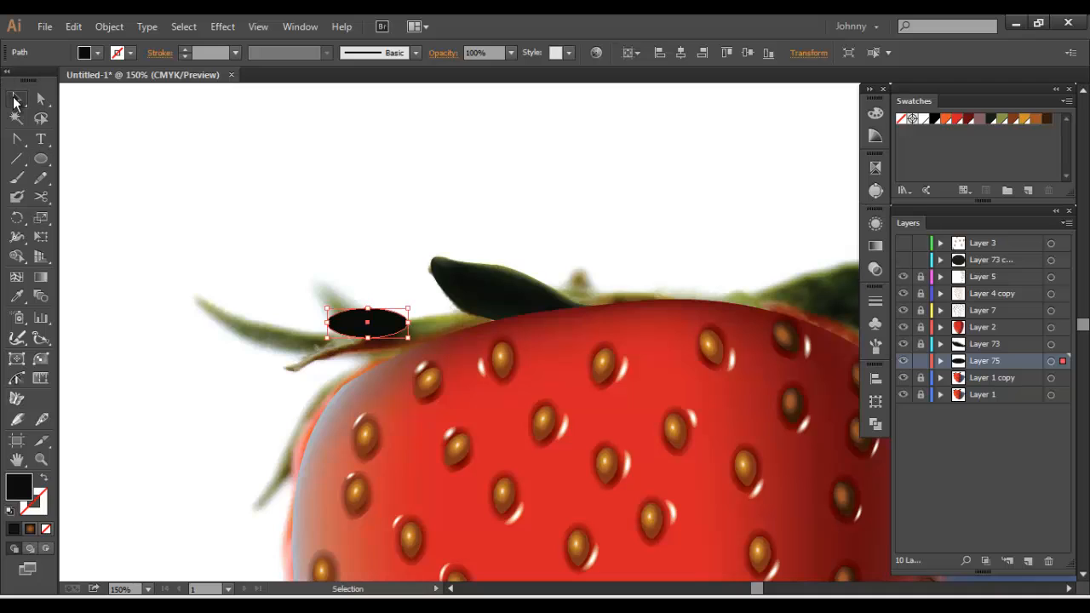
pyautogui.moveTo(405, 331); pyautogui.dragTo(460, 335)
pyautogui.click(991, 119)
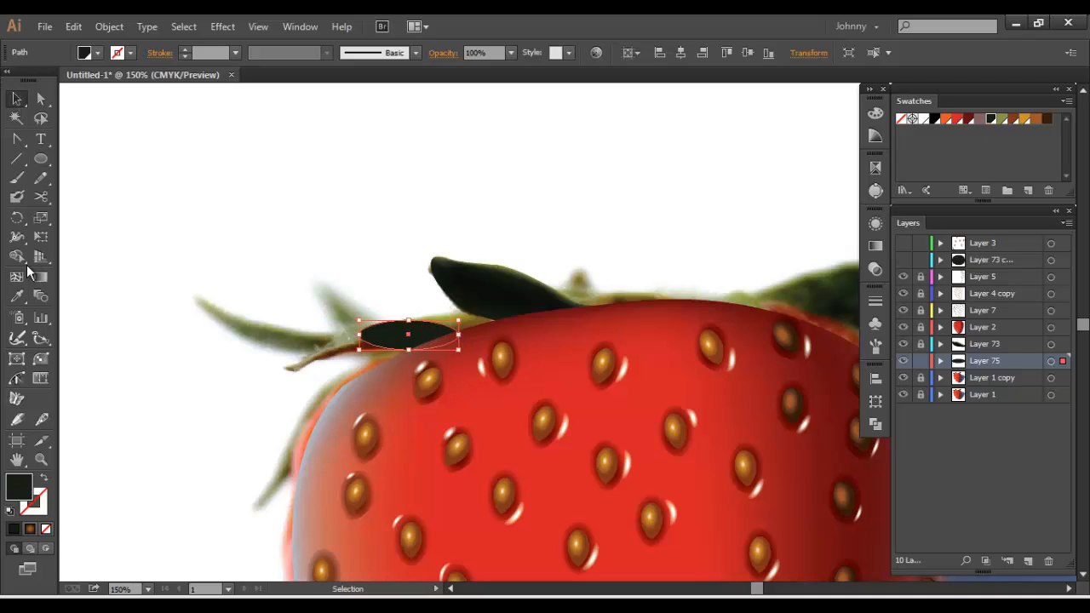
# Add a gradient mesh point at the ellipse's centre and switch Layer 75 to outline display
pyautogui.click(16, 278)
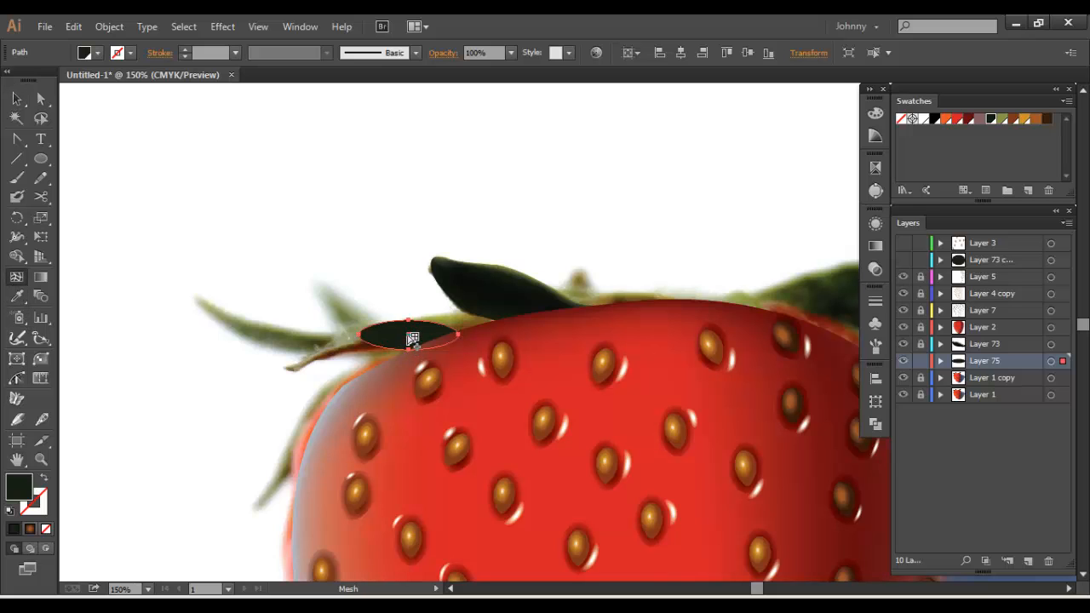
pyautogui.click(410, 336)
pyautogui.scroll(2, 374, 305)
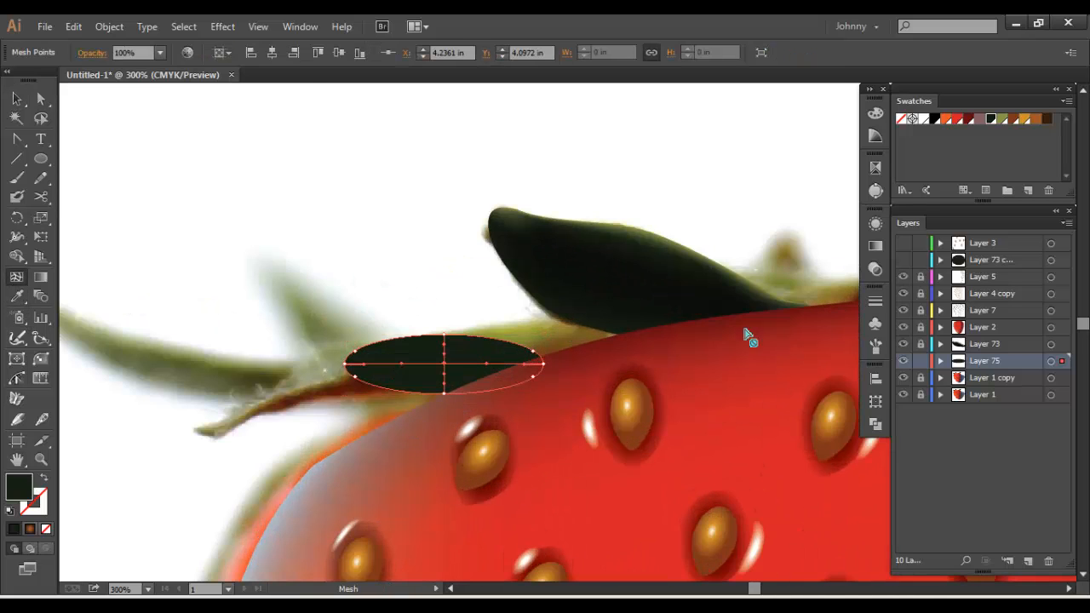
pyautogui.keyDown('ctrl'); pyautogui.click(901, 361); pyautogui.keyUp('ctrl')
pyautogui.press('a')
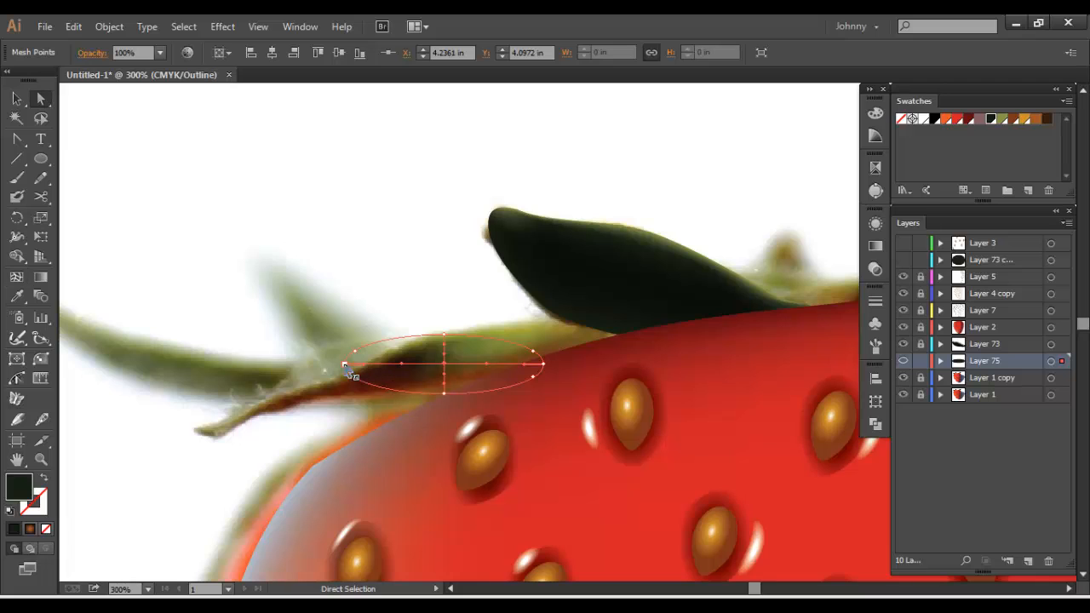
# Stretch the mesh's left end to the photo leaf's narrow tip and lower its bottom edge points
pyautogui.moveTo(345, 368); pyautogui.dragTo(196, 432)
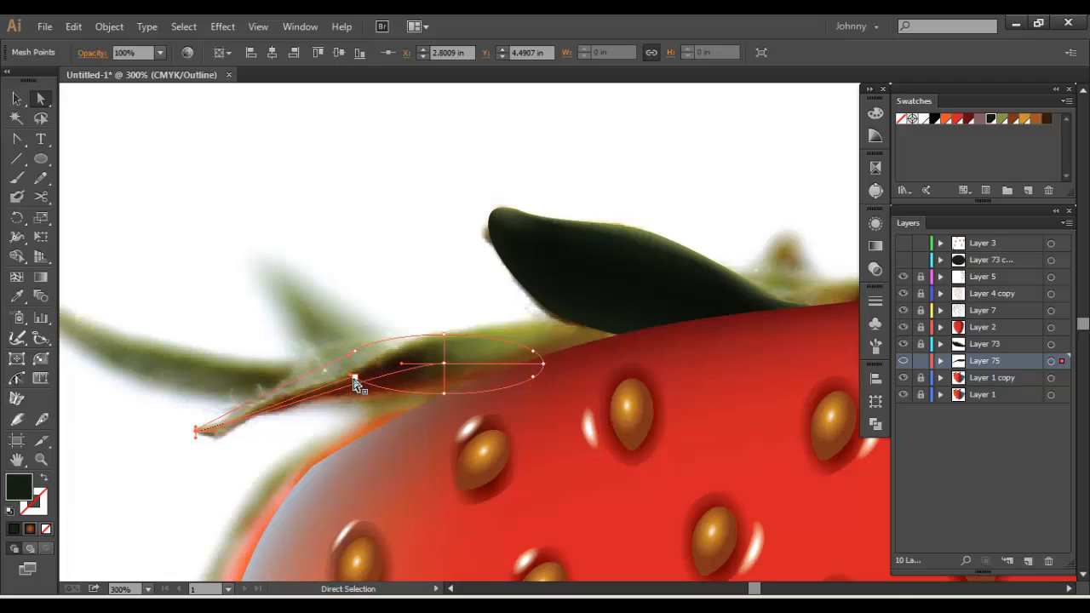
pyautogui.moveTo(352, 383); pyautogui.dragTo(324, 417)
pyautogui.click(443, 394)
pyautogui.moveTo(444, 394); pyautogui.dragTo(444, 404)
# Extend the mesh's right end to the base of the dark leaf and fit its upper edge points to the photo
pyautogui.moveTo(541, 364); pyautogui.dragTo(655, 330)
pyautogui.click(534, 352)
pyautogui.moveTo(571, 322); pyautogui.dragTo(589, 319)
pyautogui.moveTo(444, 335); pyautogui.dragTo(444, 331)
pyautogui.moveTo(356, 351); pyautogui.dragTo(366, 372)
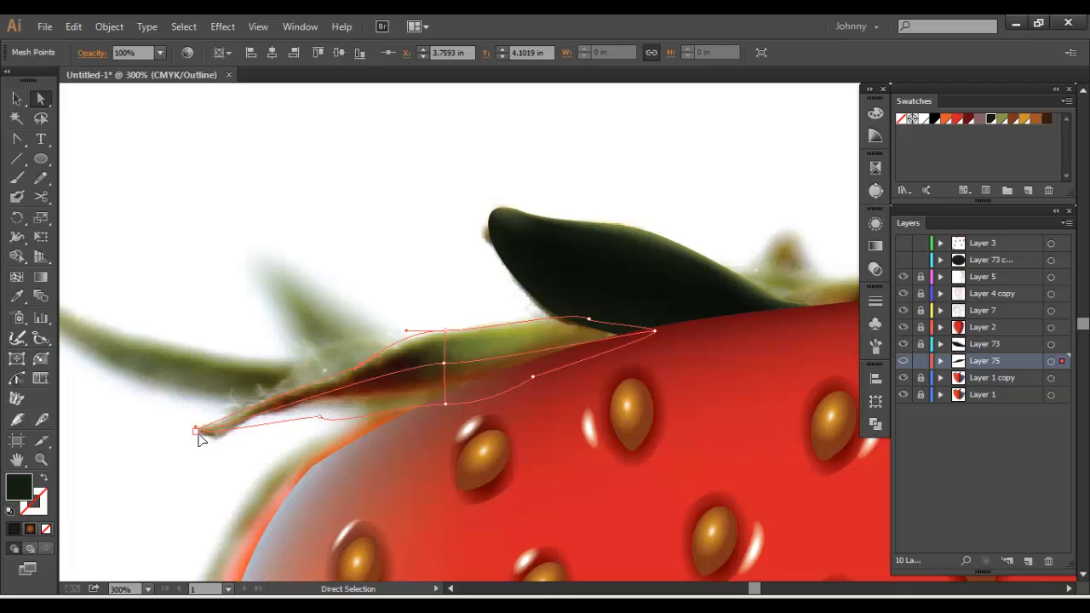
# Refine the leaf's left tip, smooth its lower edge, and shift the central crosswise mesh line's end points slightly right
pyautogui.moveTo(197, 432)
pyautogui.mouseDown()
pyautogui.moveTo(218, 458)
pyautogui.moveTo(194, 423)
pyautogui.mouseUp()
pyautogui.moveTo(218, 460)
pyautogui.mouseDown()
pyautogui.moveTo(230, 445)
pyautogui.moveTo(212, 446)
pyautogui.mouseUp()
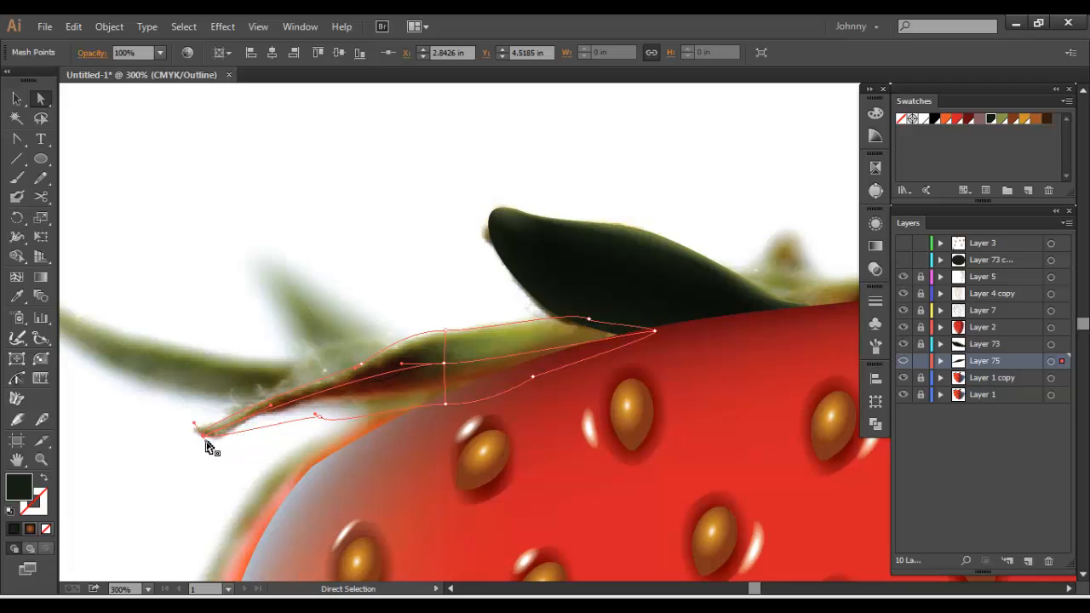
pyautogui.moveTo(320, 416); pyautogui.dragTo(584, 384)
pyautogui.hotkey('shift', 'c')
pyautogui.press('a')
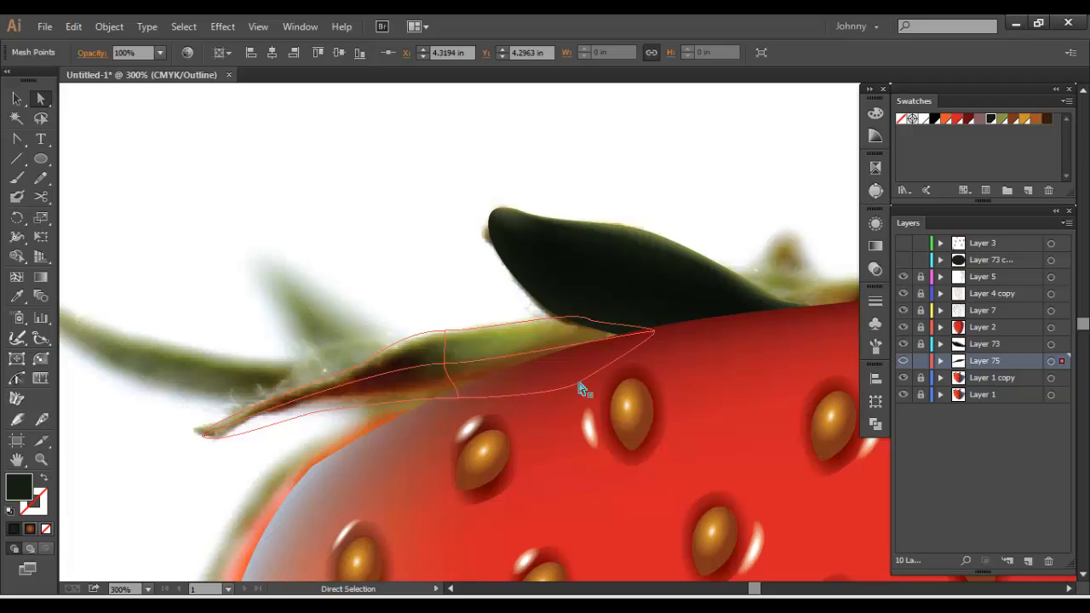
pyautogui.moveTo(444, 332); pyautogui.dragTo(453, 333)
# Move the lower tip point of the new leaf onto the photo's leaf tip and return Layer 75 to preview
pyautogui.click(316, 303)
pyautogui.press('space')
pyautogui.moveTo(281, 321); pyautogui.dragTo(330, 278)
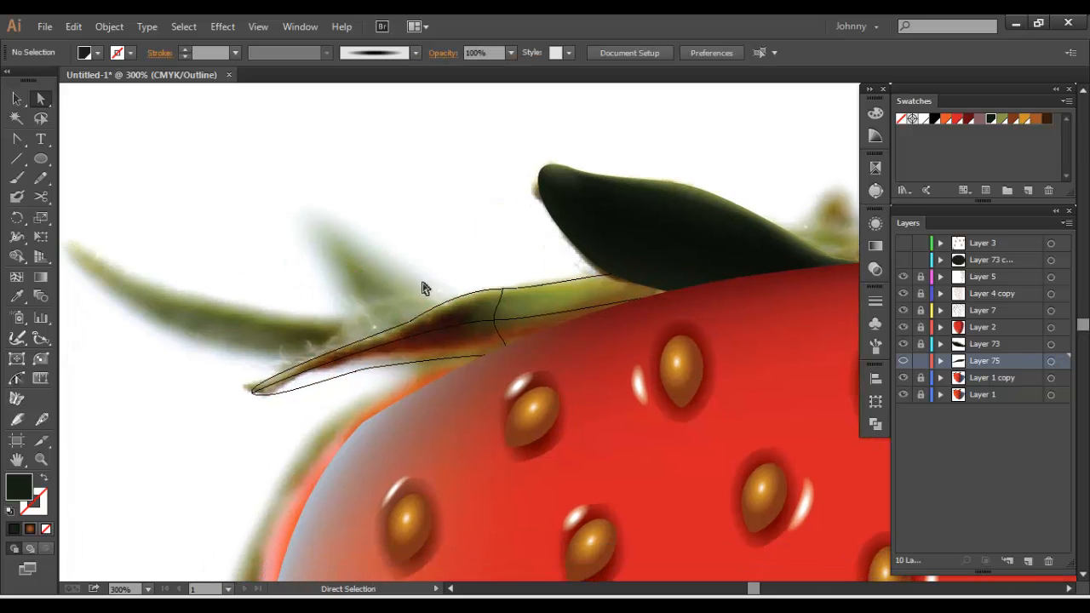
pyautogui.click(260, 392)
pyautogui.moveTo(263, 400); pyautogui.dragTo(254, 396)
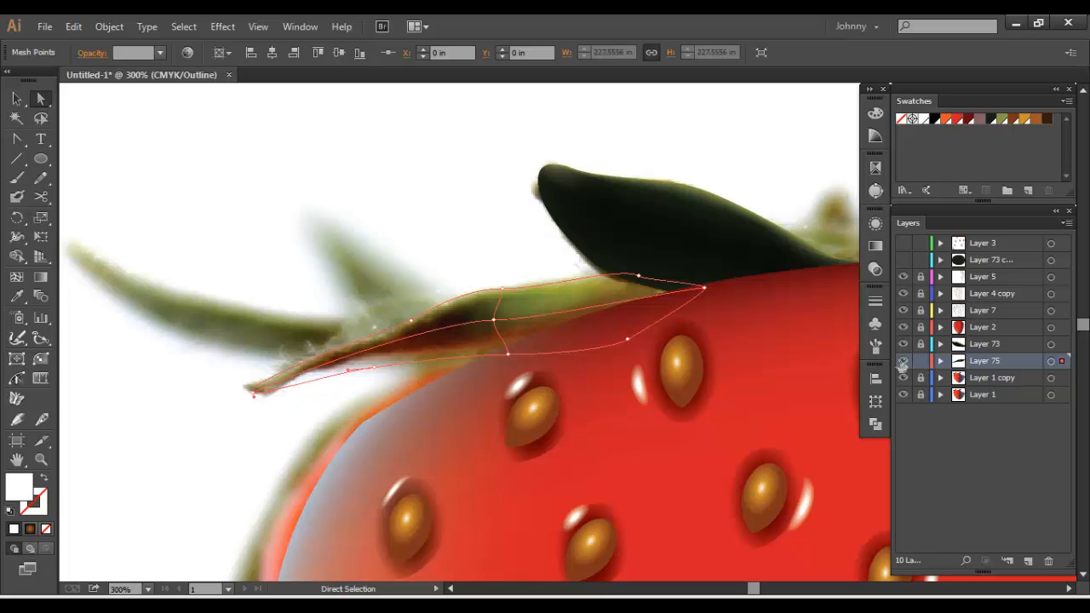
pyautogui.keyDown('ctrl'); pyautogui.click(902, 360); pyautogui.keyUp('ctrl')
pyautogui.click(257, 372)
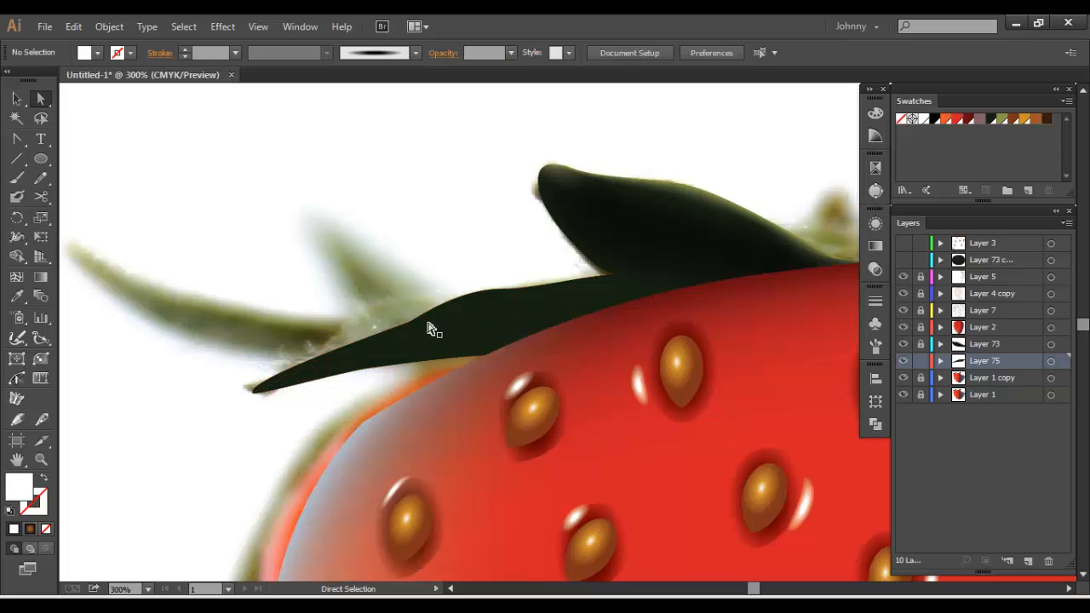
# Colour the upper edge point of the Layer 75 leaf's central crosswise mesh line with the olive green swatch
pyautogui.click(626, 279)
pyautogui.keyDown('shift'); pyautogui.click(638, 277); pyautogui.keyUp('shift')
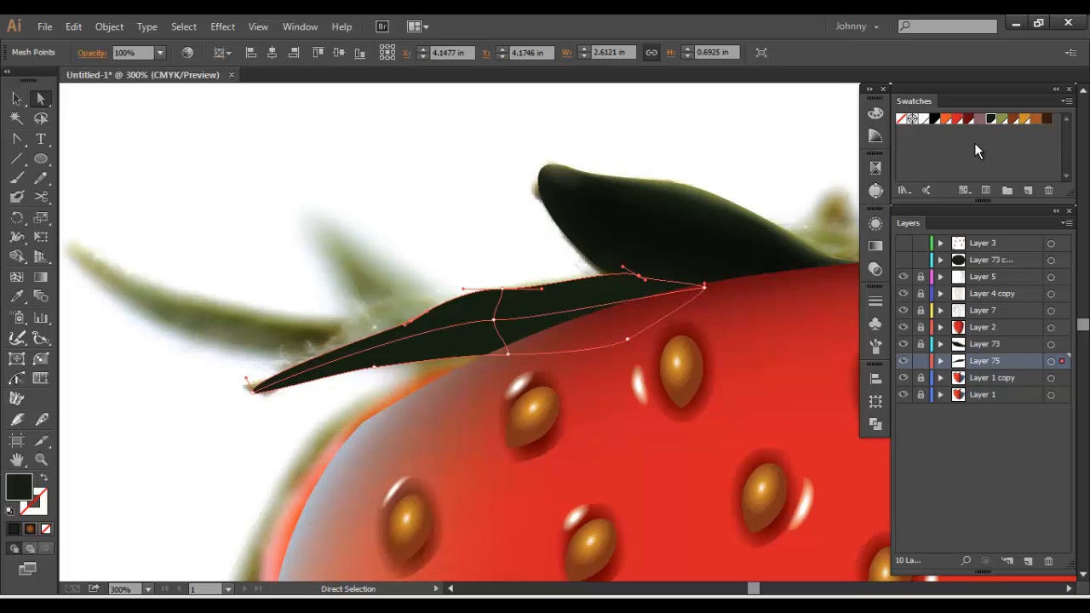
pyautogui.click(1000, 119)
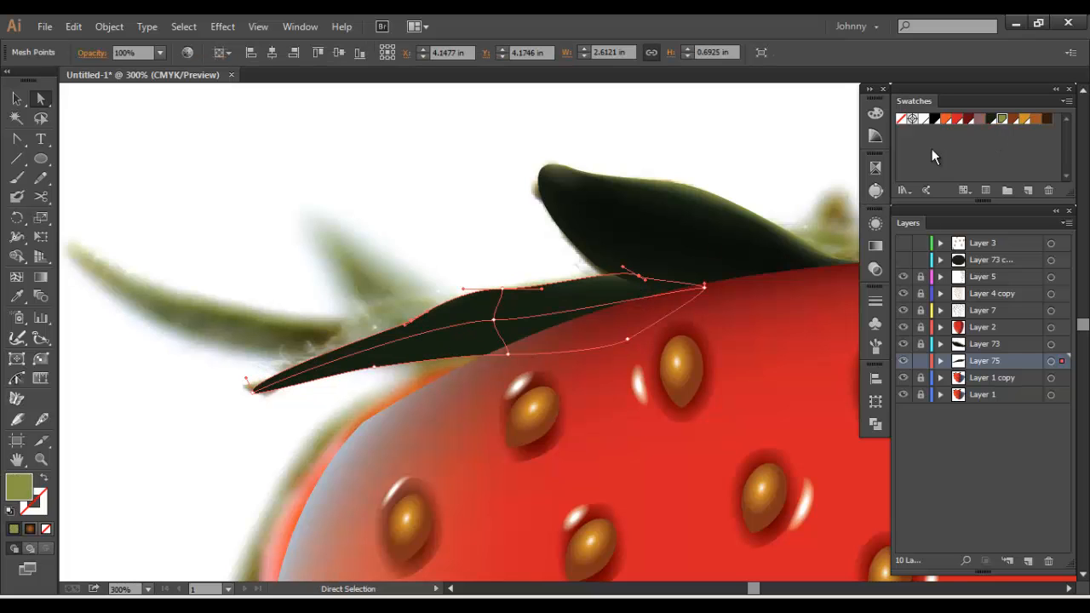
pyautogui.click(502, 293)
pyautogui.click(1002, 121)
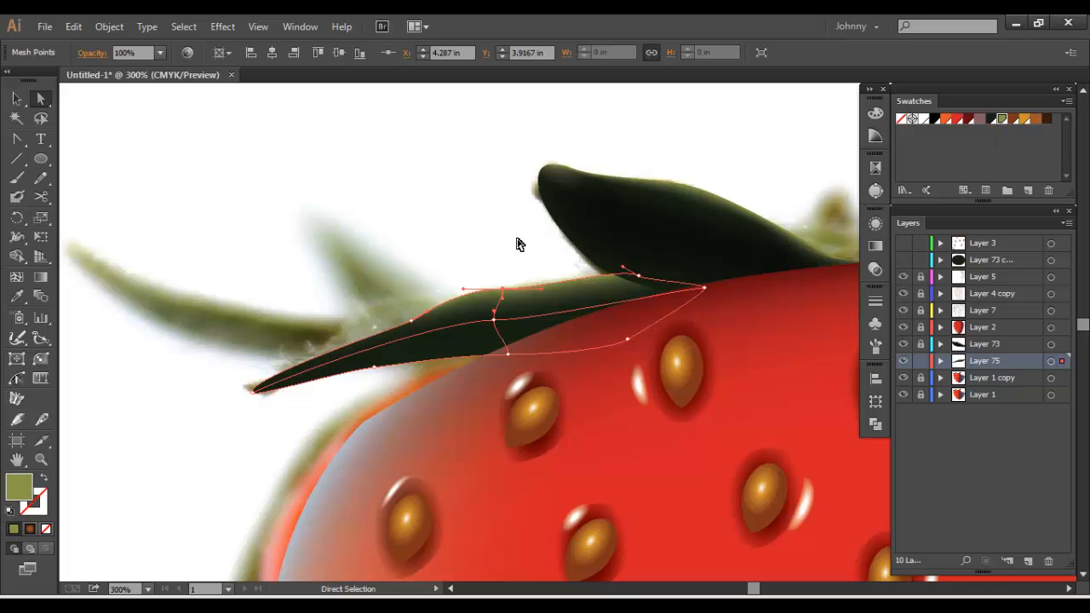
pyautogui.click(439, 220)
pyautogui.moveTo(456, 245); pyautogui.dragTo(441, 239)
pyautogui.moveTo(593, 308); pyautogui.dragTo(496, 305)
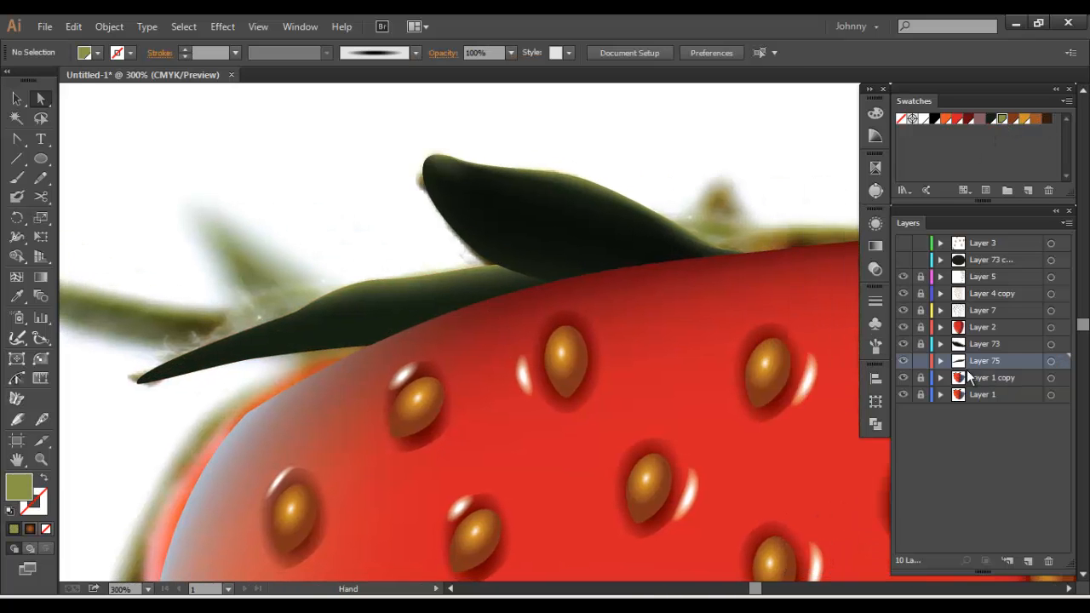
# Add an olive green mesh point inside the upper half of the Layer 75 leaf, between its central mesh line and its base
pyautogui.keyDown('ctrl'); pyautogui.click(903, 362); pyautogui.keyUp('ctrl')
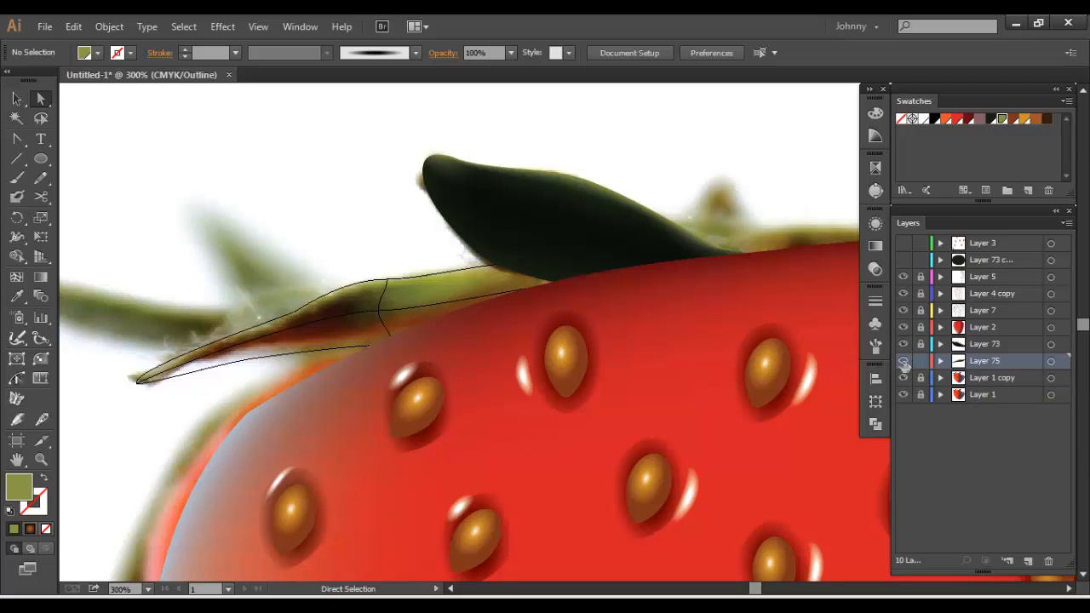
pyautogui.click(16, 276)
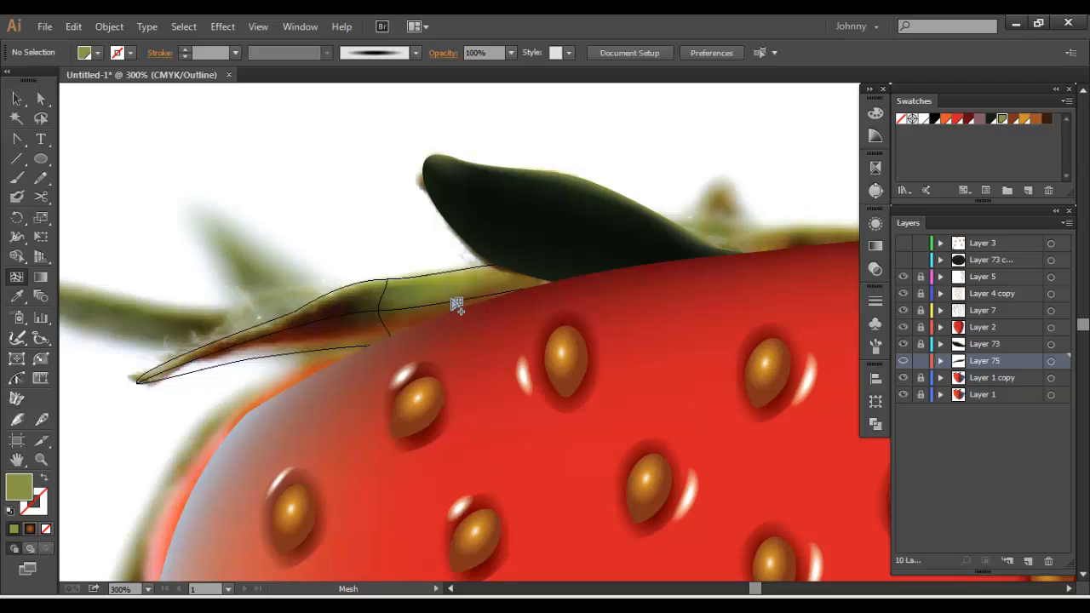
pyautogui.keyDown('ctrl'); pyautogui.click(902, 362); pyautogui.keyUp('ctrl')
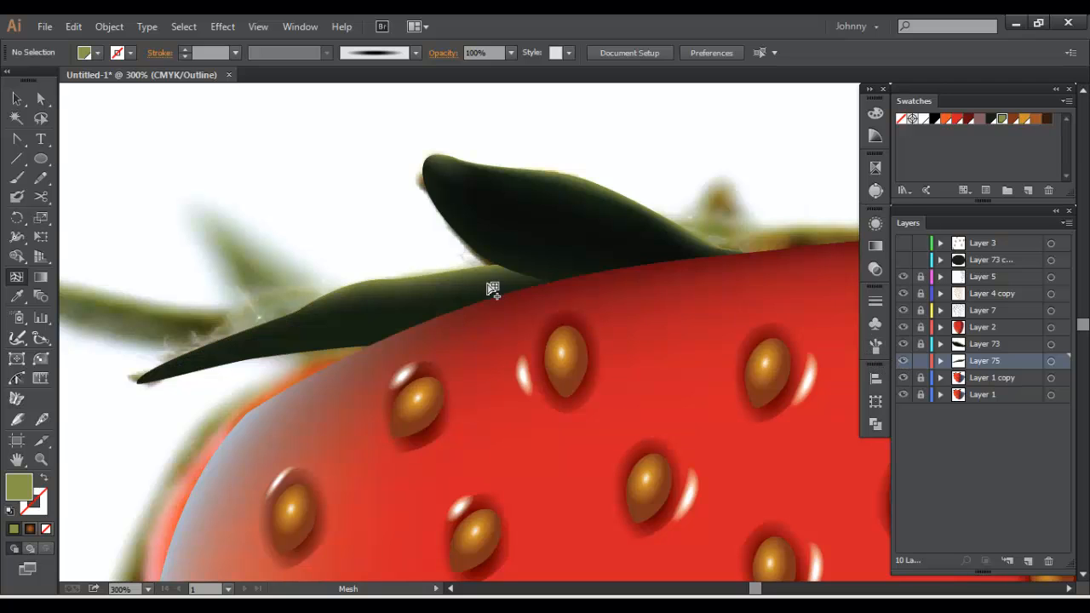
pyautogui.click(459, 290)
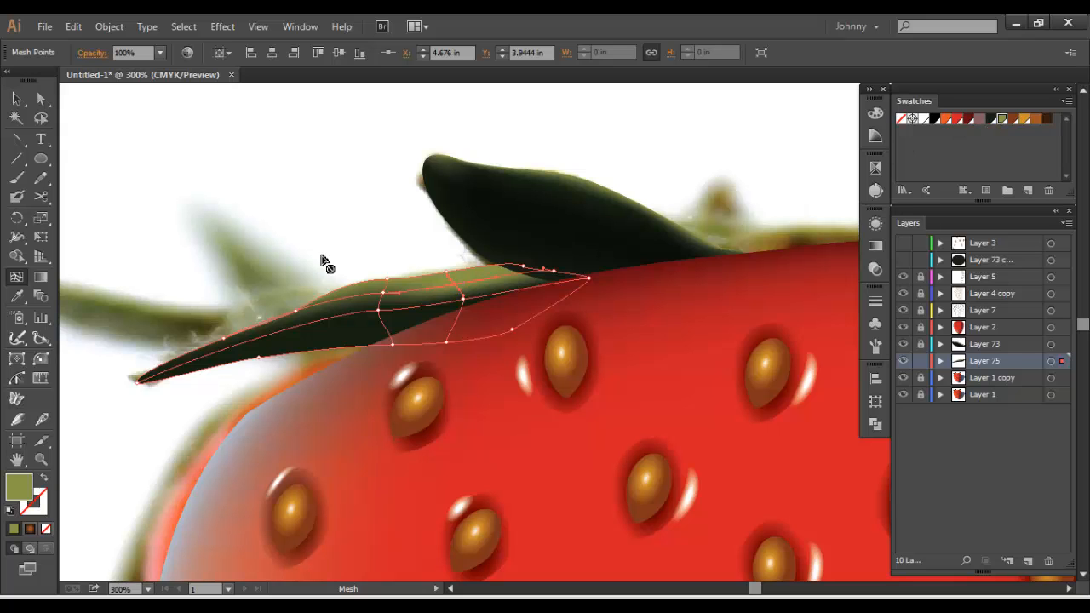
pyautogui.press('v')
pyautogui.click(380, 185)
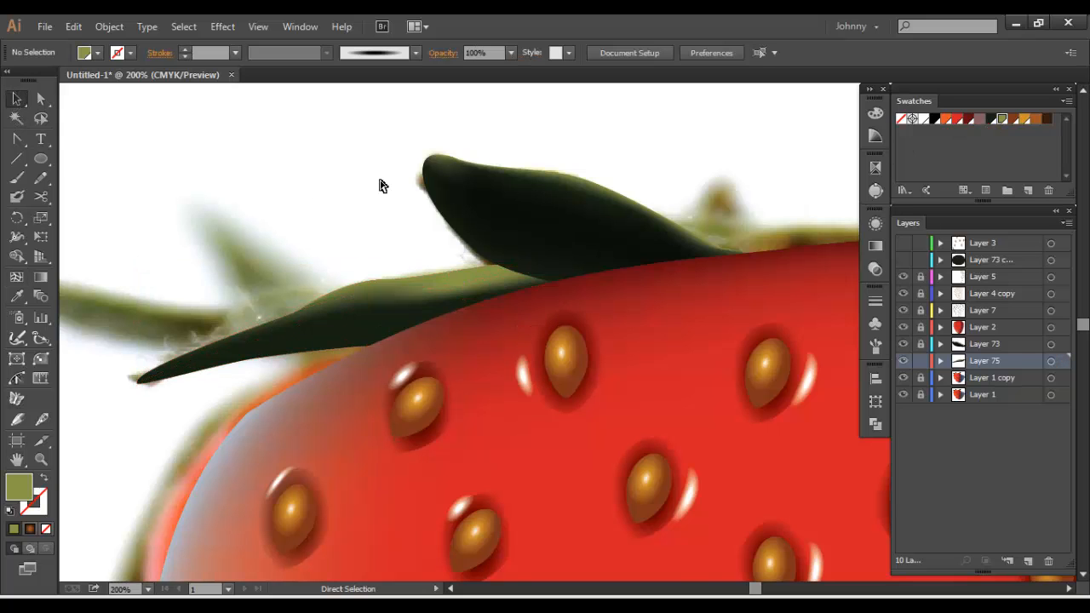
# Lock Layer 75 and create a new layer directly above Layer 1 copy
pyautogui.hotkey('ctrl', '-')
pyautogui.hotkey('ctrl', '-')
pyautogui.hotkey('ctrl', '-')
pyautogui.hotkey('ctrl', '-')
pyautogui.hotkey('ctrl', '+')
pyautogui.hotkey('ctrl', '+')
pyautogui.hotkey('ctrl', '+')
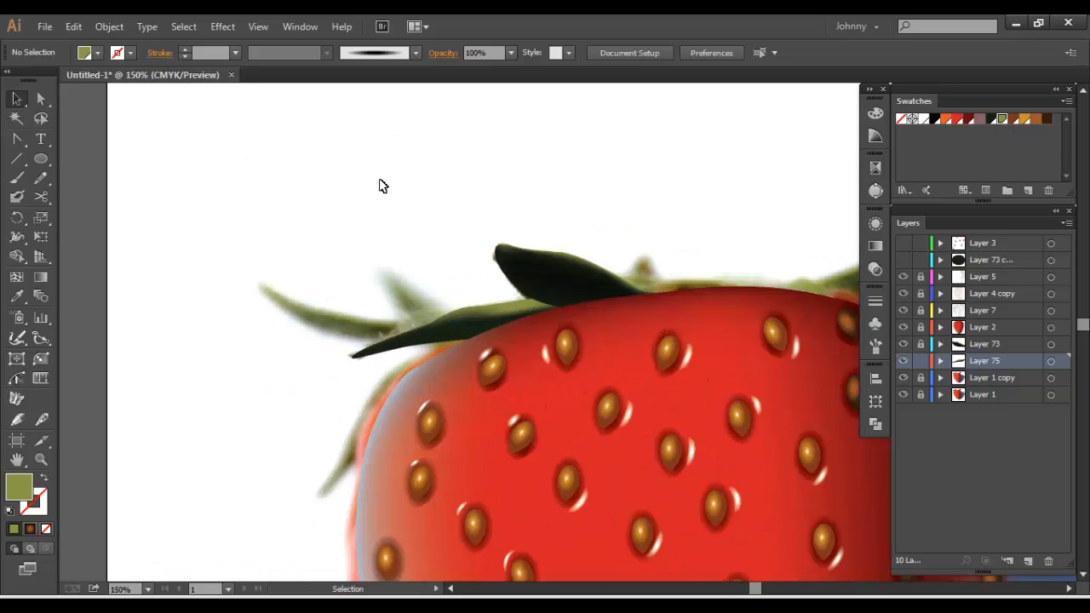
pyautogui.hotkey('ctrl', '+')
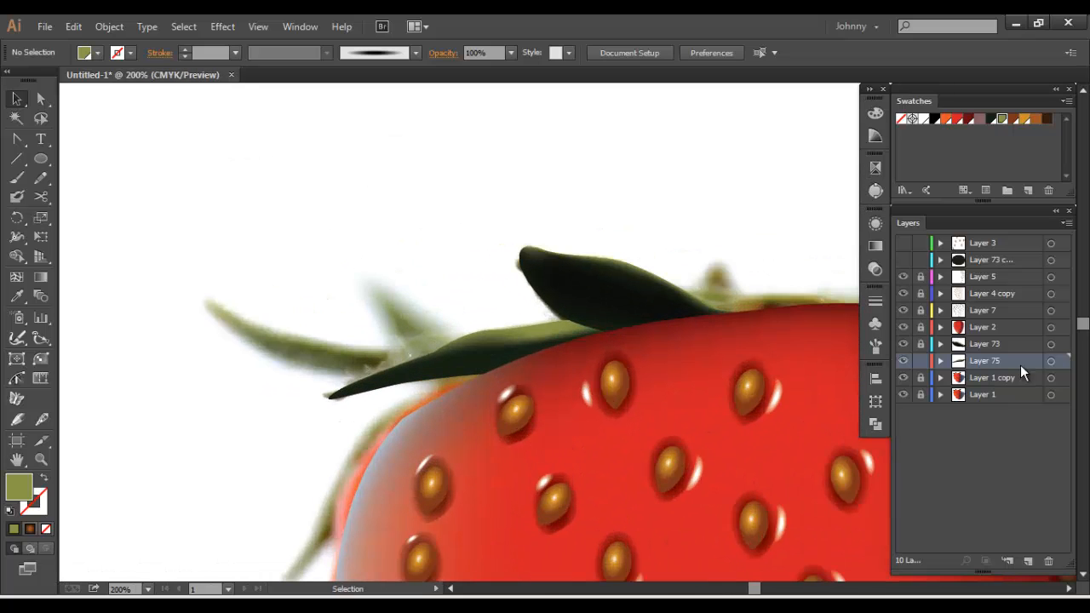
pyautogui.click(920, 362)
pyautogui.click(997, 378)
pyautogui.click(1027, 561)
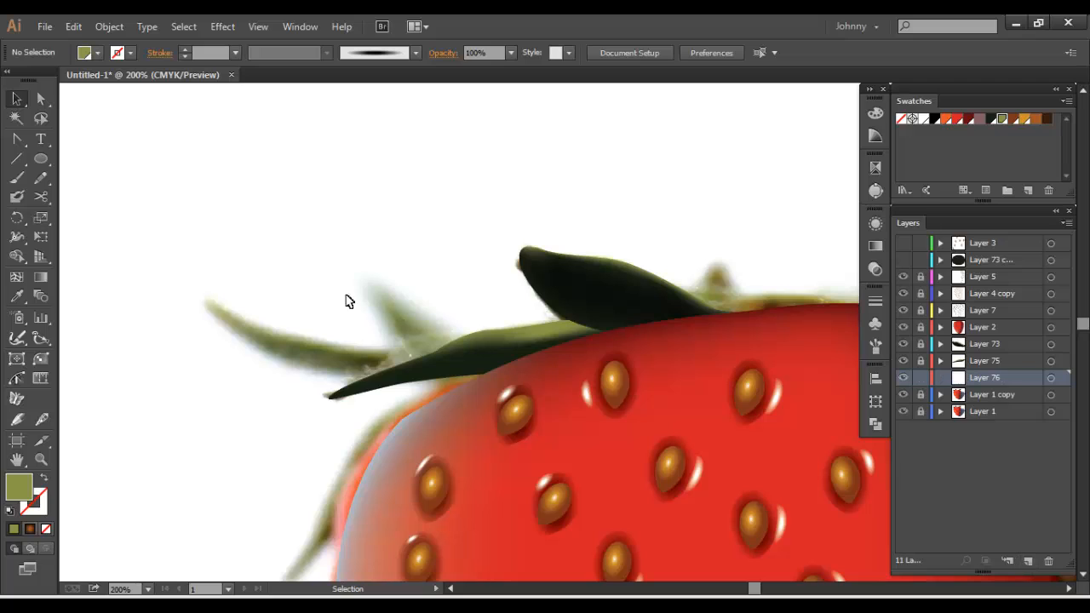
# Draw a flat olive green ellipse over the left part of the dark leaf and add a mesh point at its centre
pyautogui.click(48, 164)
pyautogui.moveTo(380, 344); pyautogui.dragTo(500, 370)
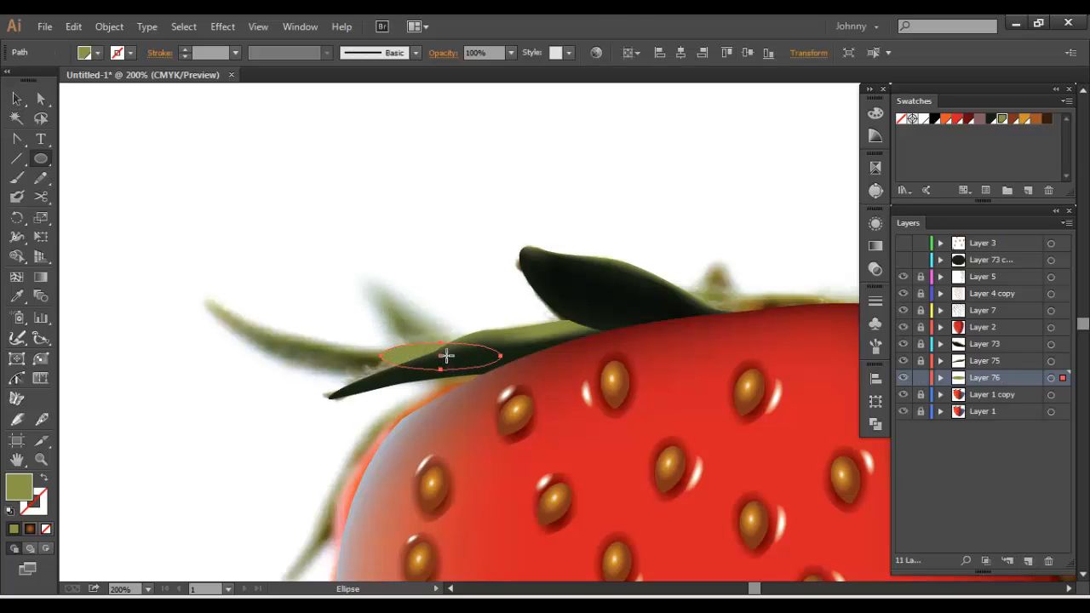
pyautogui.click(17, 277)
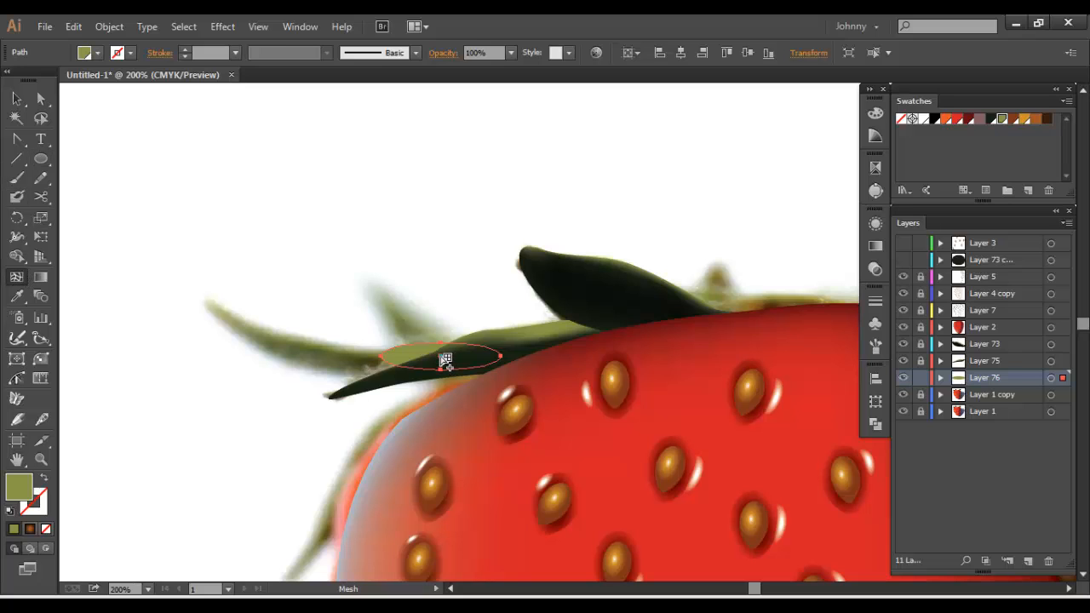
pyautogui.click(441, 356)
pyautogui.press('a')
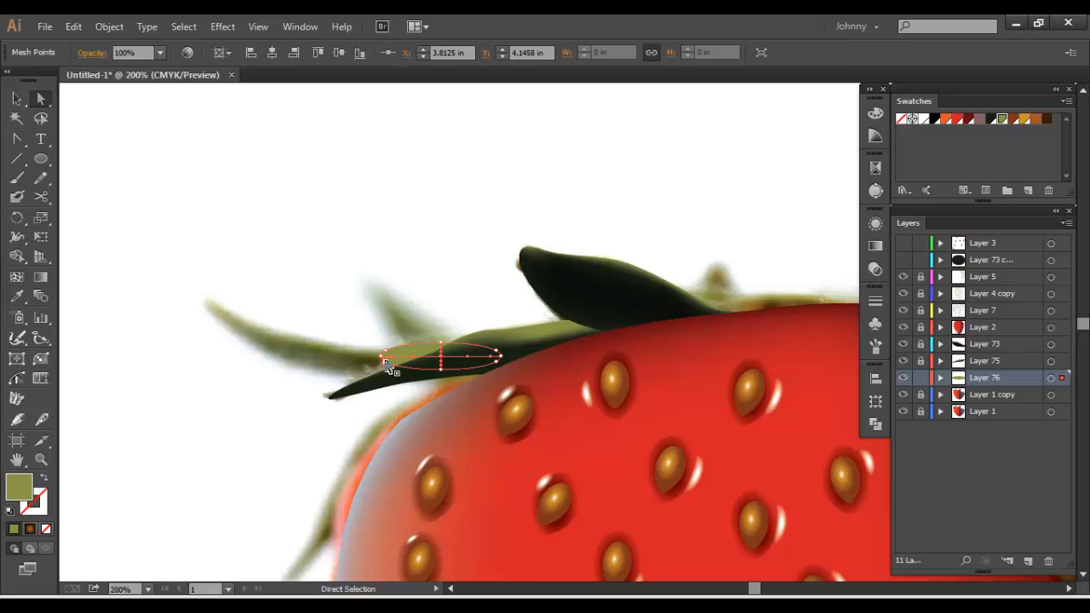
# In outline view, pull the new mesh's left end to the leaf tip, fit its upper edge to the photo, and return Layer 76 to preview
pyautogui.keyDown('ctrl'); pyautogui.click(904, 379); pyautogui.keyUp('ctrl')
pyautogui.moveTo(528, 347); pyautogui.dragTo(654, 314)
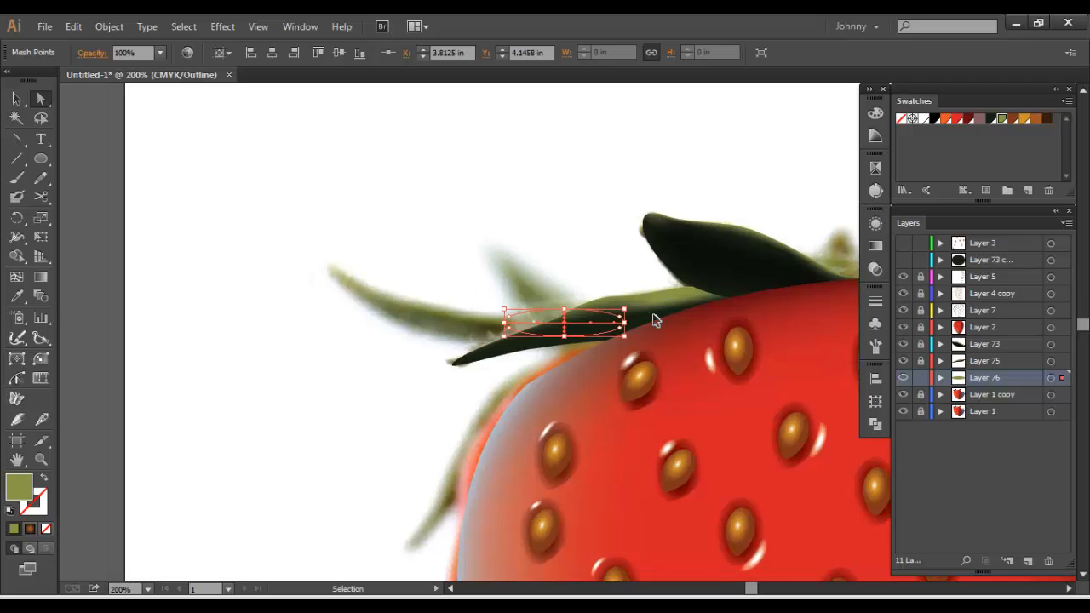
pyautogui.hotkey('ctrl', '=')
pyautogui.moveTo(443, 315); pyautogui.dragTo(340, 396)
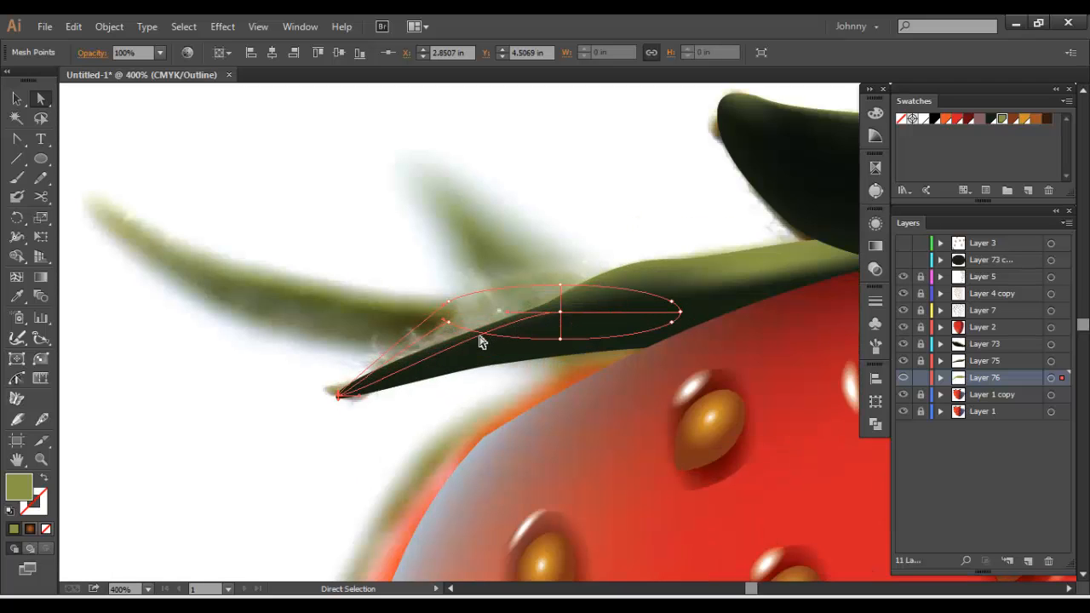
pyautogui.hotkey('ctrl', 'z')
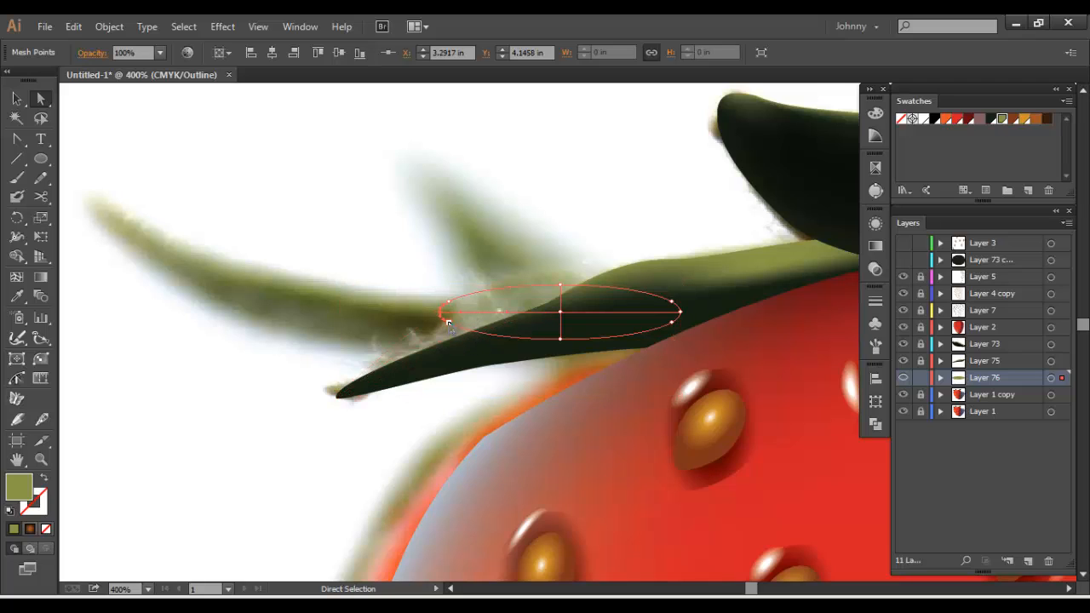
pyautogui.moveTo(447, 321); pyautogui.dragTo(364, 385)
pyautogui.moveTo(445, 317); pyautogui.dragTo(477, 296)
pyautogui.moveTo(559, 285); pyautogui.dragTo(582, 317)
pyautogui.keyDown('ctrl'); pyautogui.click(904, 377); pyautogui.keyUp('ctrl')
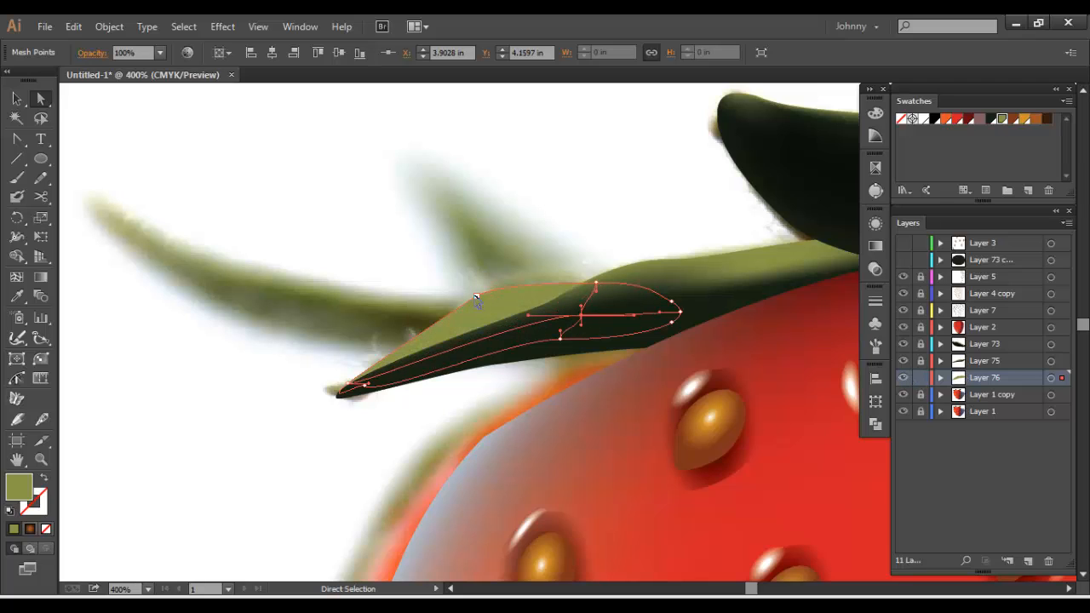
# Try white on the new mesh's upper-left edge point and undo the colour change
pyautogui.keyDown('ctrl'); pyautogui.click(318, 198); pyautogui.keyUp('ctrl')
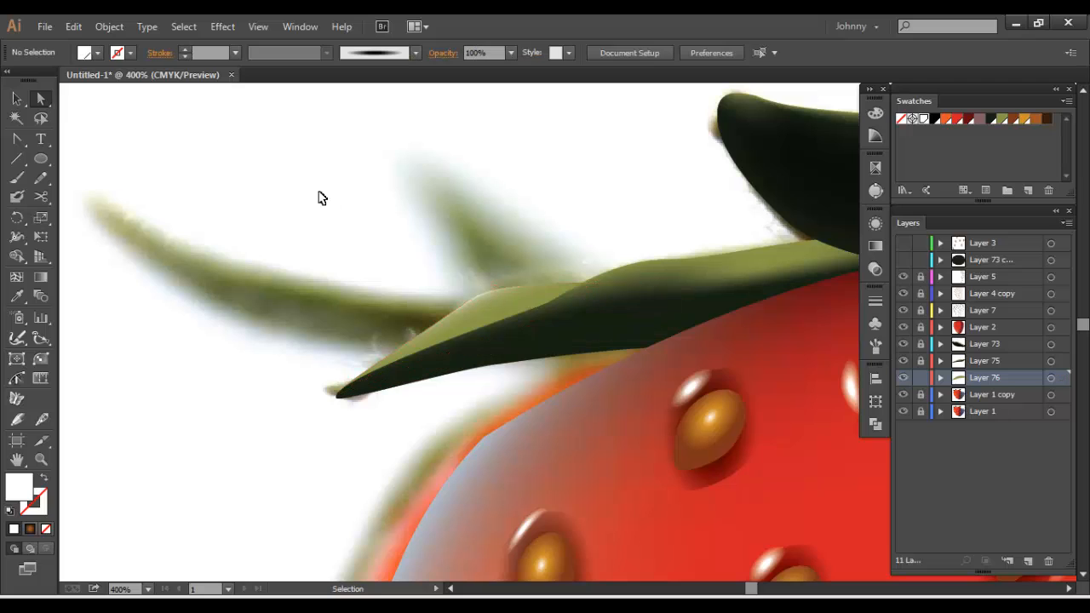
pyautogui.hotkey('ctrl', '-')
pyautogui.hotkey('ctrl', '-')
pyautogui.hotkey('ctrl', '-')
pyautogui.hotkey('ctrl', '-')
pyautogui.hotkey('ctrl', '+')
pyautogui.hotkey('ctrl', '+')
pyautogui.hotkey('ctrl', 'z')
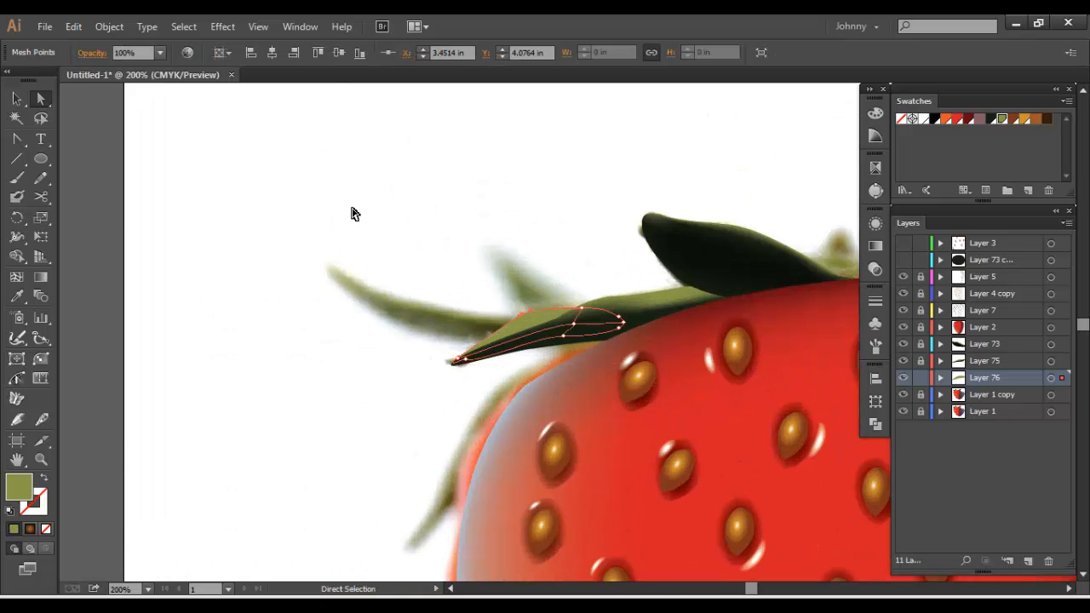
# Set the fill to a mustard yellow and add a mesh point of that colour in the upper-left part of the Layer 76 leaf
pyautogui.click(16, 277)
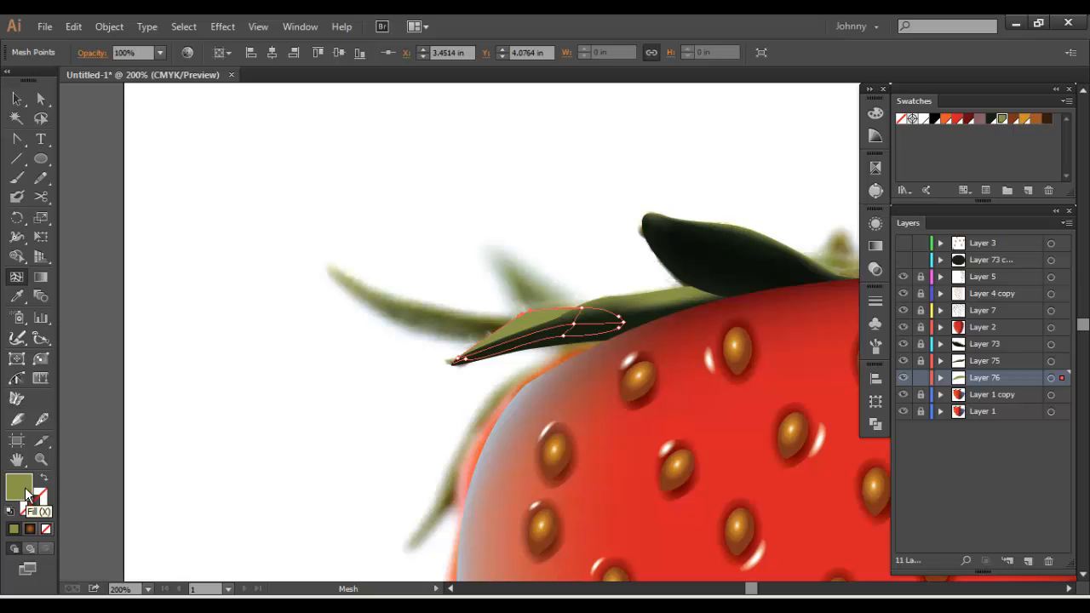
pyautogui.doubleClick(19, 487)
pyautogui.moveTo(335, 260); pyautogui.dragTo(354, 212)
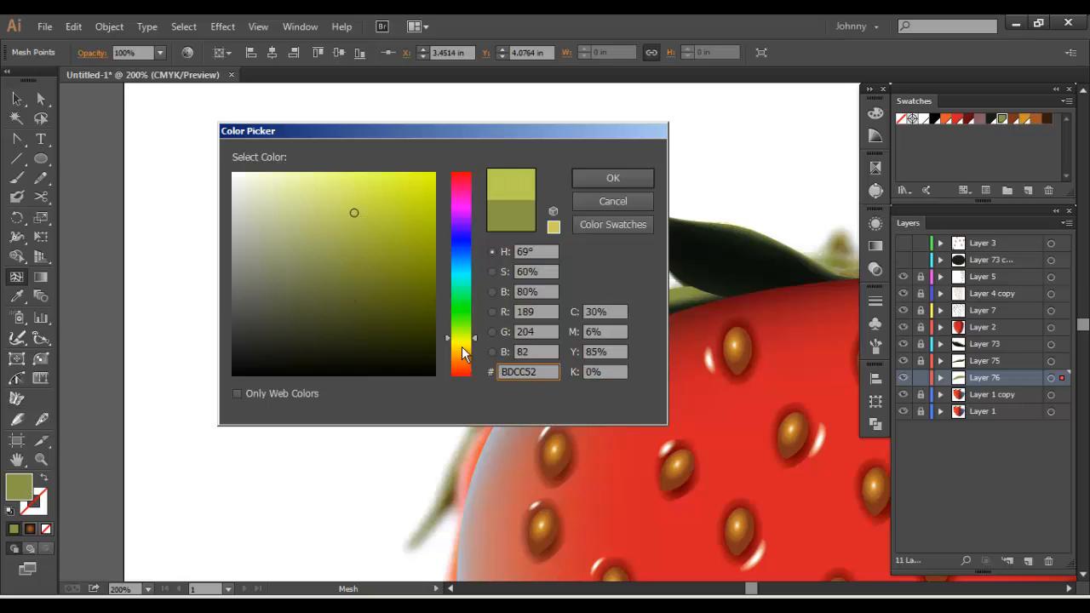
pyautogui.click(461, 345)
pyautogui.click(589, 178)
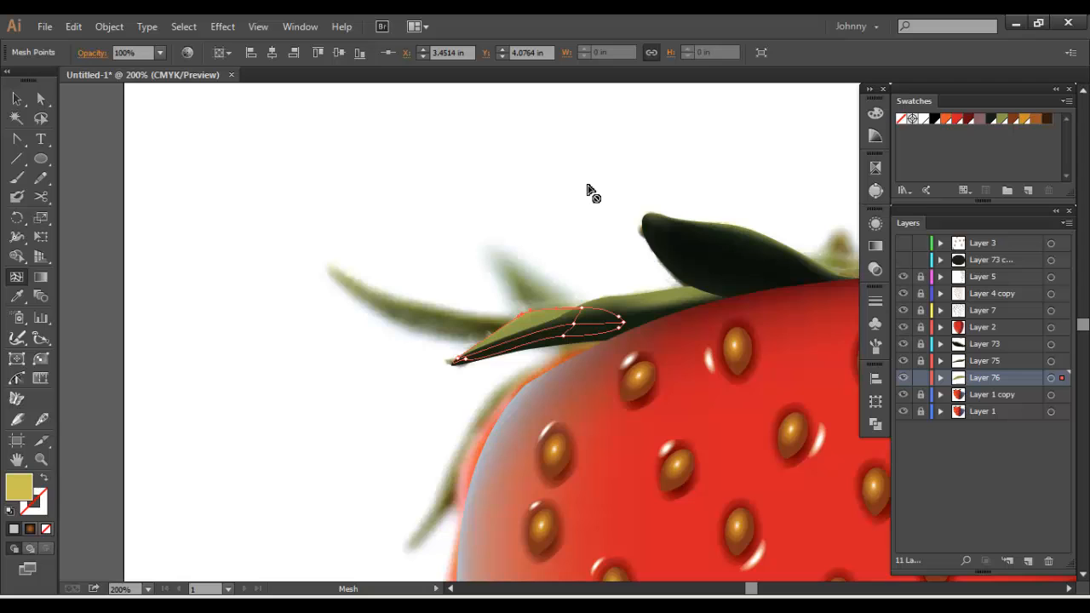
pyautogui.click(534, 327)
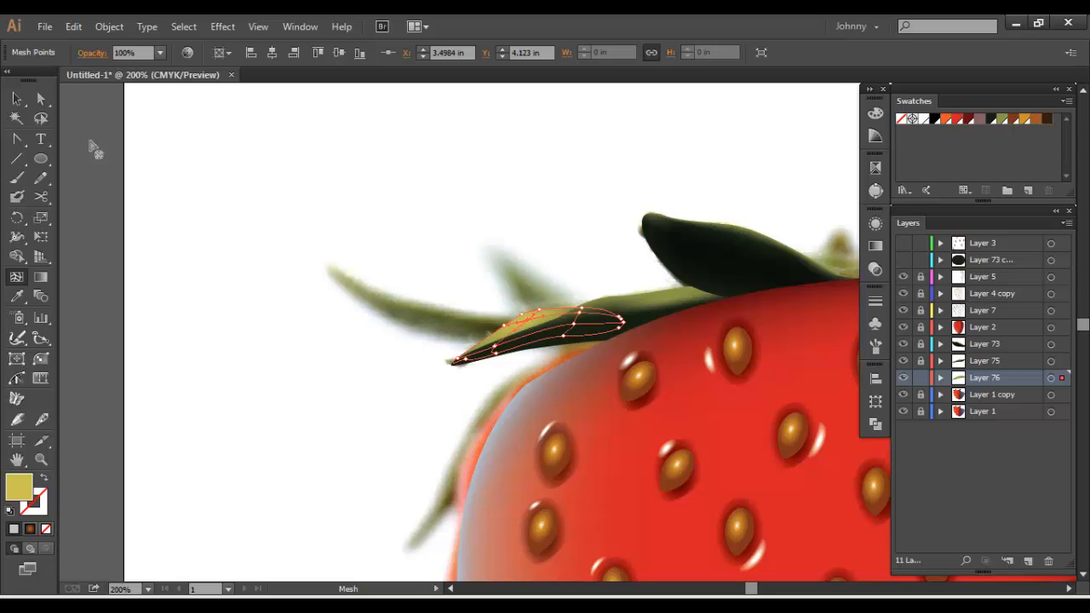
pyautogui.click(19, 100)
pyautogui.click(293, 216)
# Colour the central mesh point of the Layer 76 leaf with the olive green swatch
pyautogui.press('a')
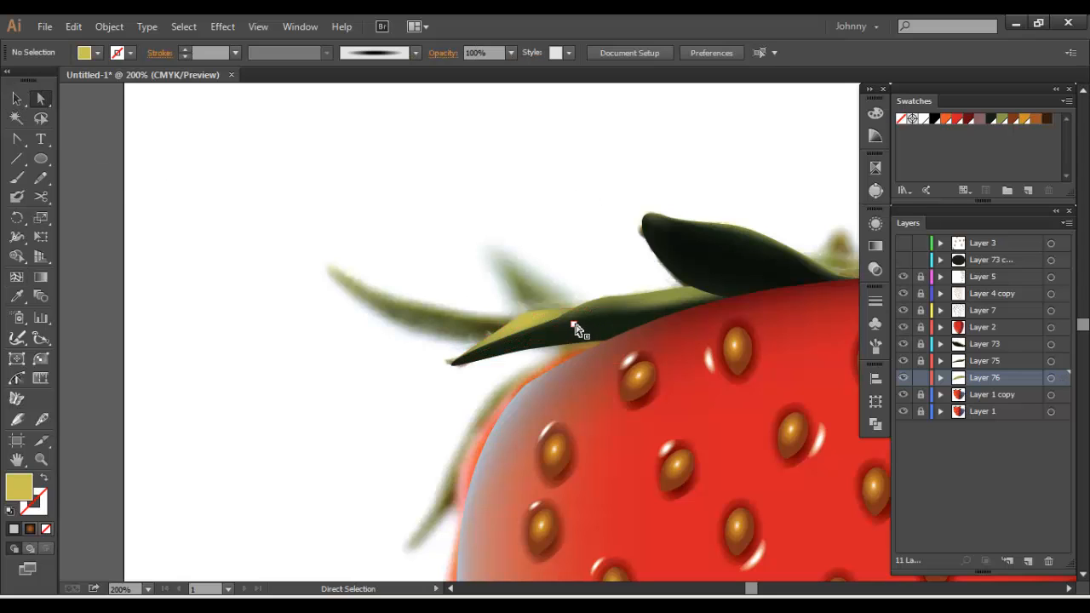
pyautogui.click(575, 324)
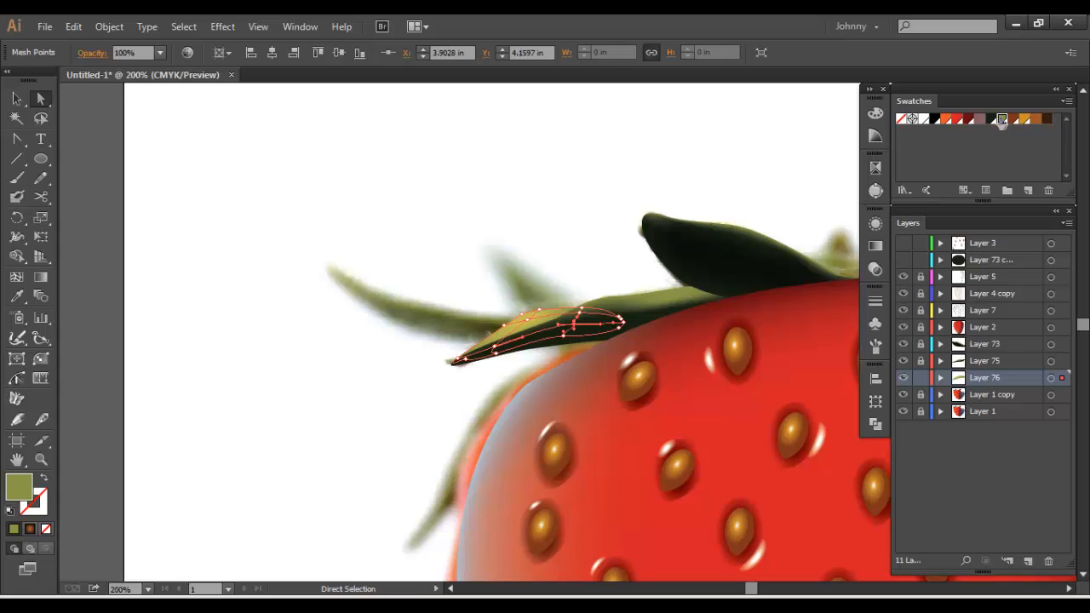
pyautogui.click(504, 273)
pyautogui.moveTo(580, 256); pyautogui.dragTo(477, 238)
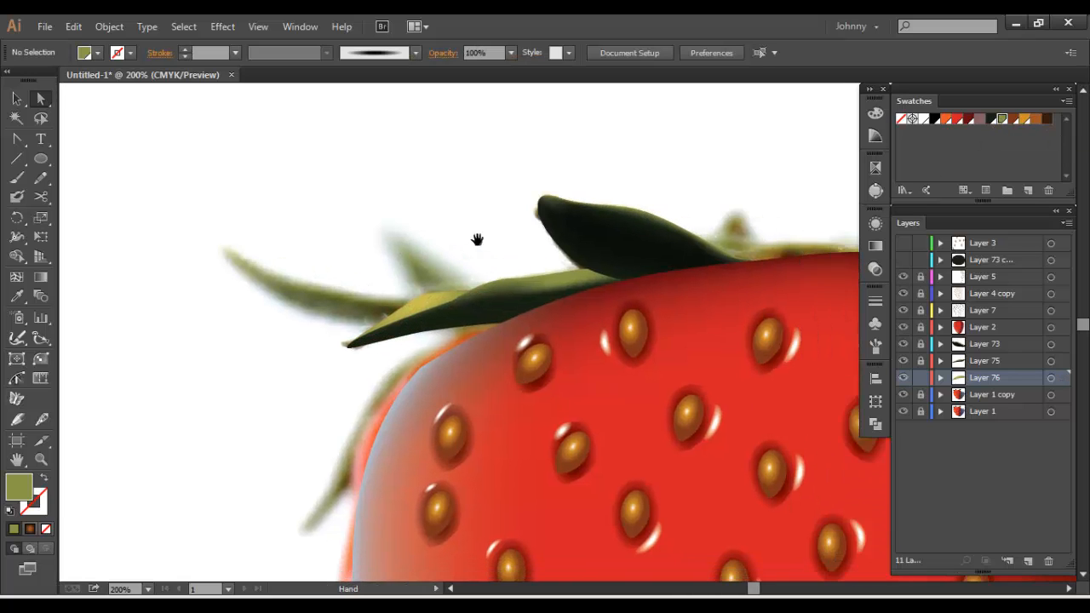
pyautogui.moveTo(524, 197); pyautogui.dragTo(436, 214)
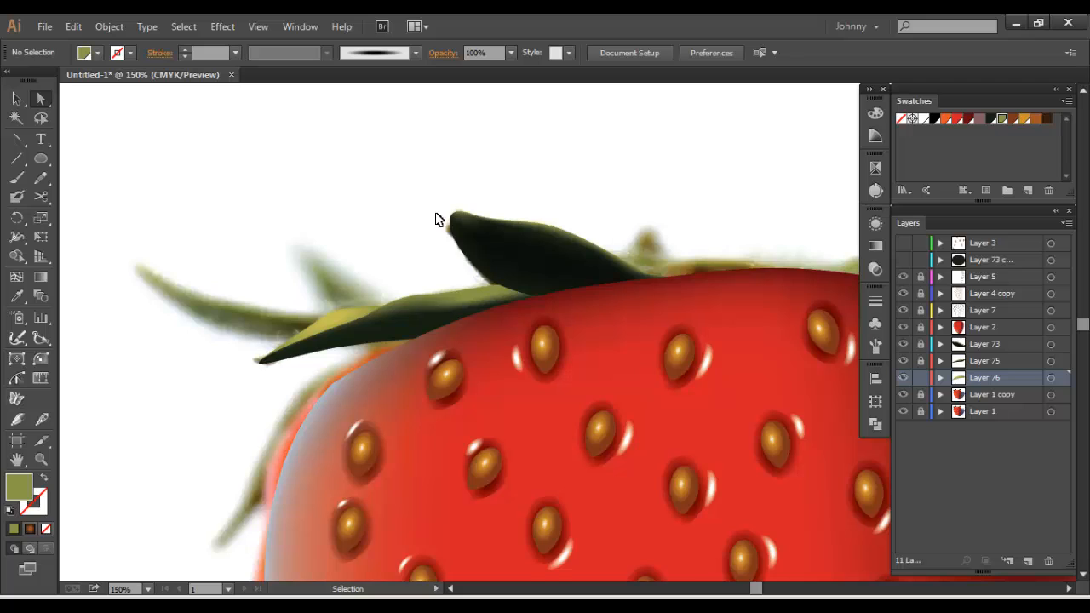
# Unlock Layer 75 and group its leaf mesh with the leaf mesh from Layer 76
pyautogui.hotkey('ctrl', '-')
pyautogui.hotkey('ctrl', '-')
pyautogui.hotkey('ctrl', '=')
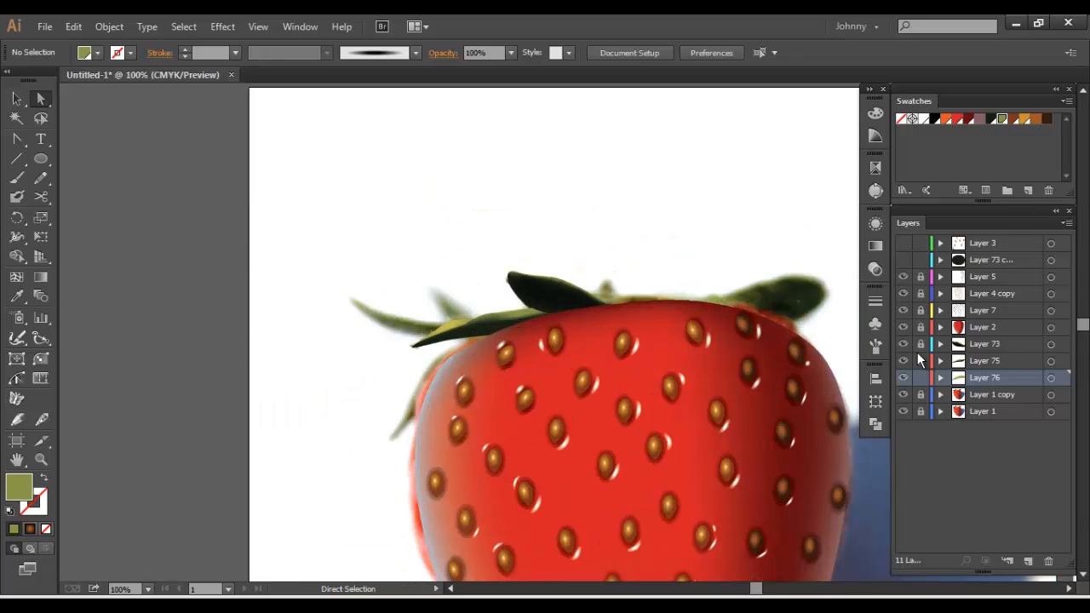
pyautogui.press('v')
pyautogui.hotkey('ctrl', 'a')
pyautogui.hotkey('ctrl', 'g')
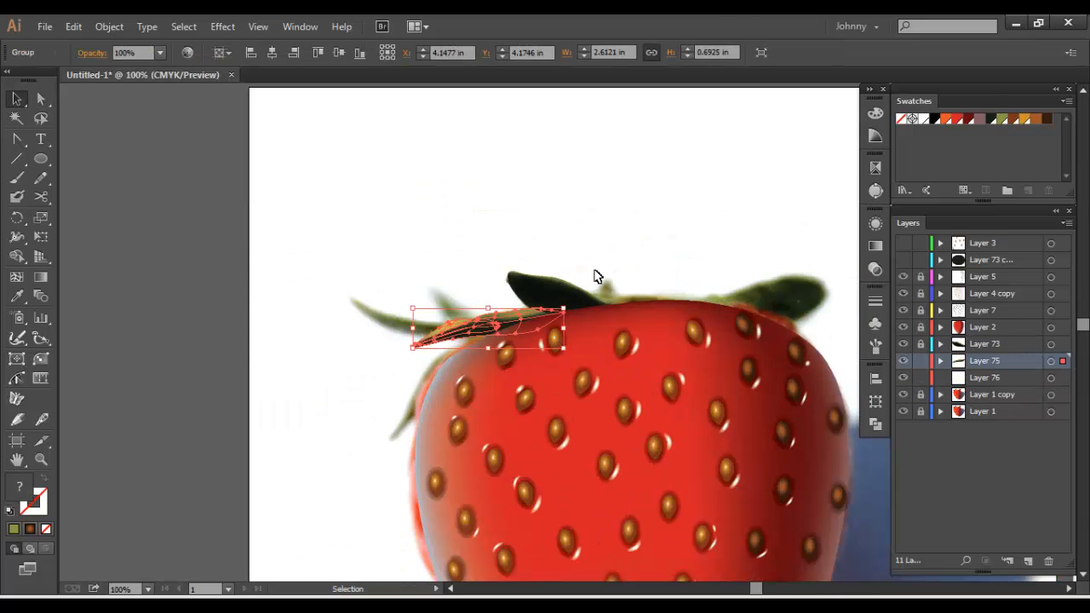
pyautogui.click(362, 249)
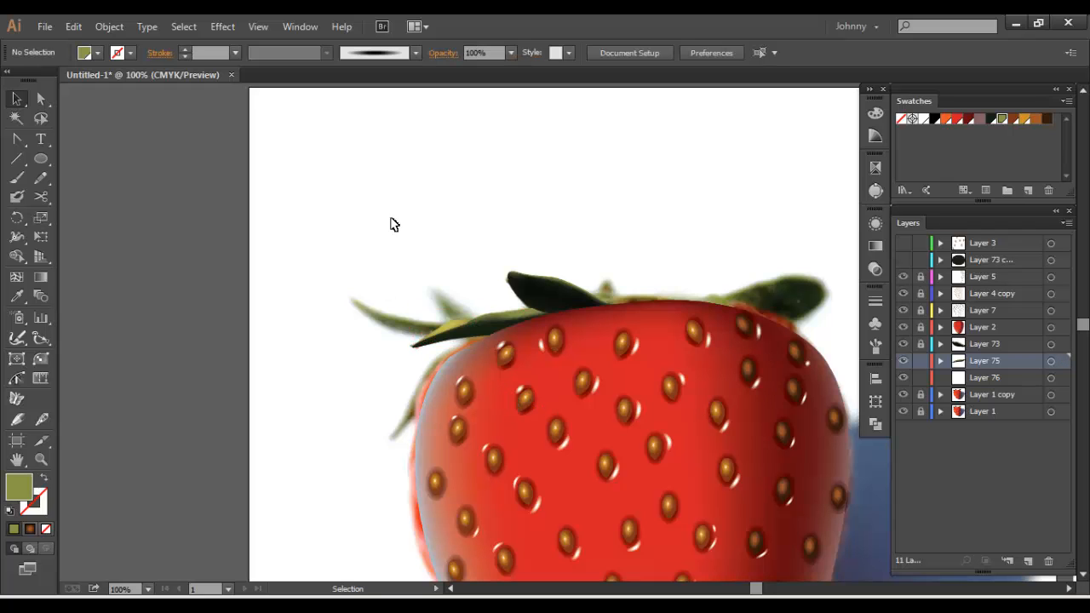
# Unlock Layer 75 so its leaves can be edited
pyautogui.moveTo(514, 227); pyautogui.dragTo(433, 151)
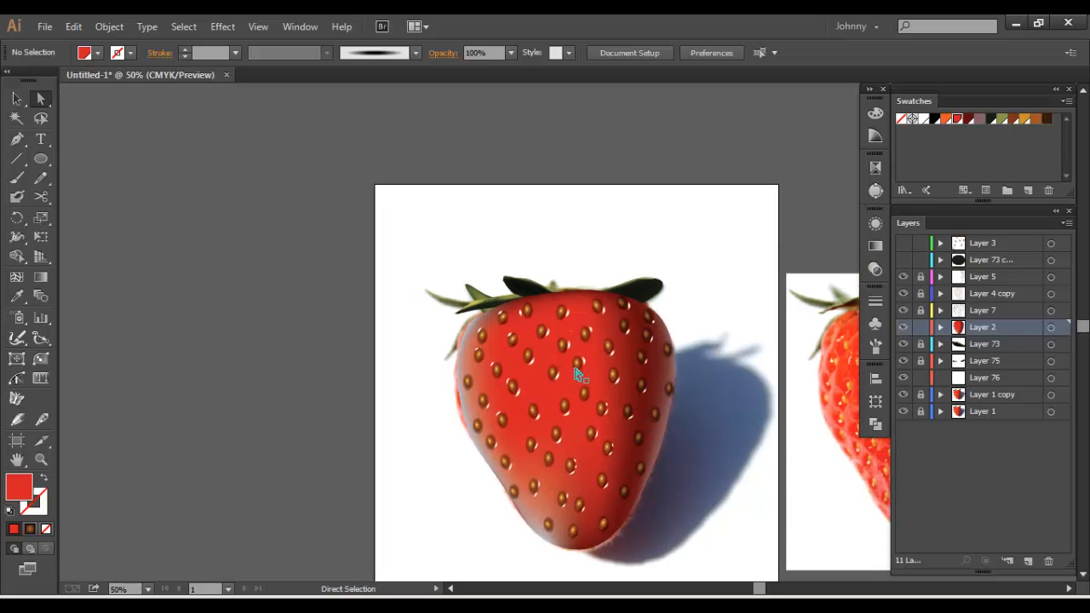
pyautogui.click(17, 98)
pyautogui.hotkey('ctrl', '=')
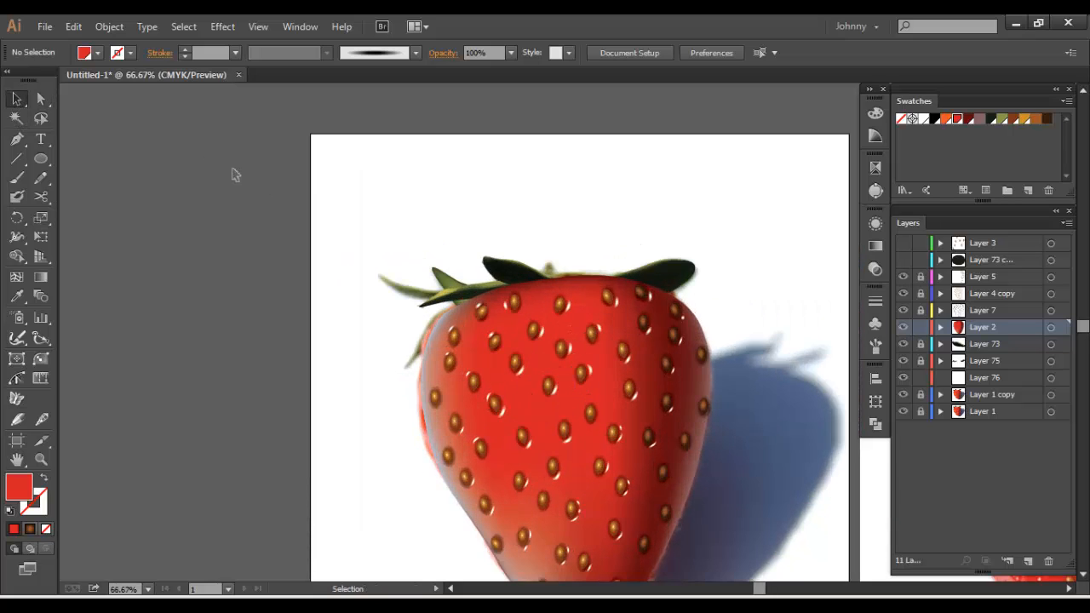
pyautogui.click(920, 361)
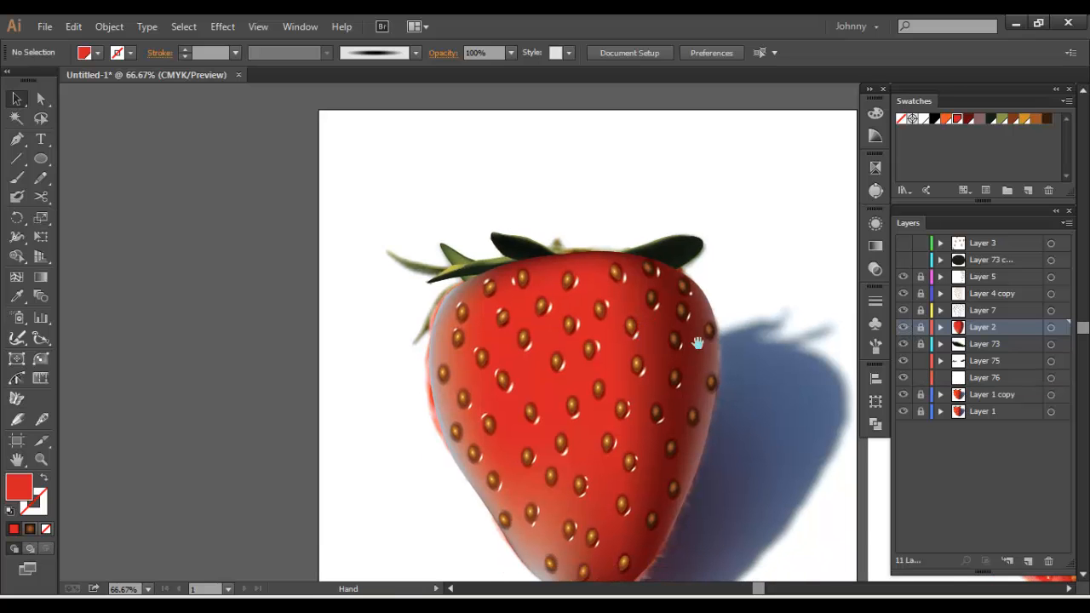
# Copy the grouped leaf mesh, lock Layer 75 and paste the copy into Layer 76
pyautogui.click(450, 254)
pyautogui.click(446, 275)
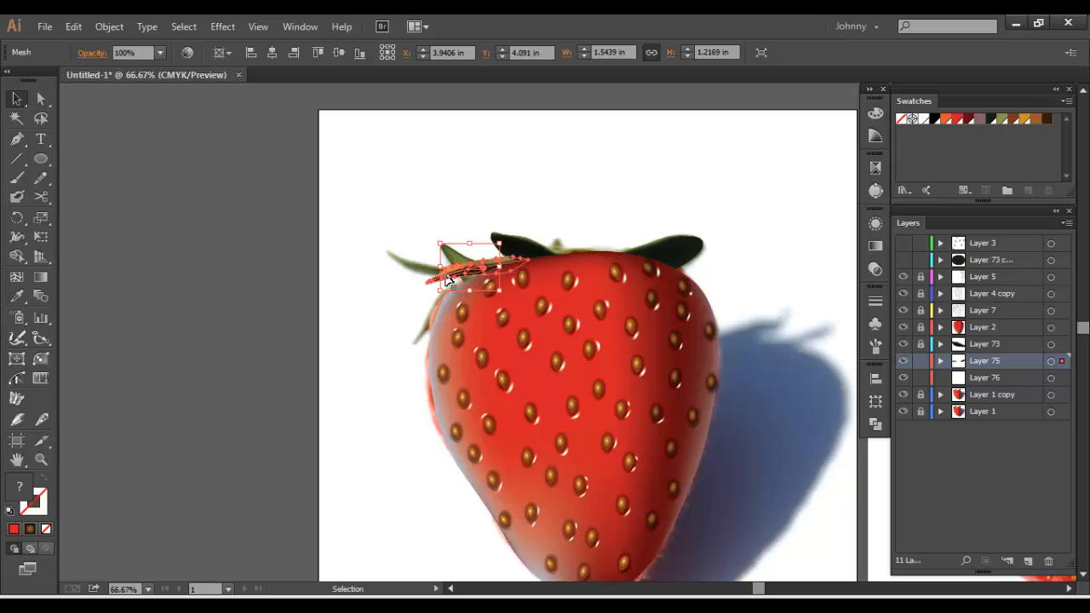
pyautogui.click(919, 361)
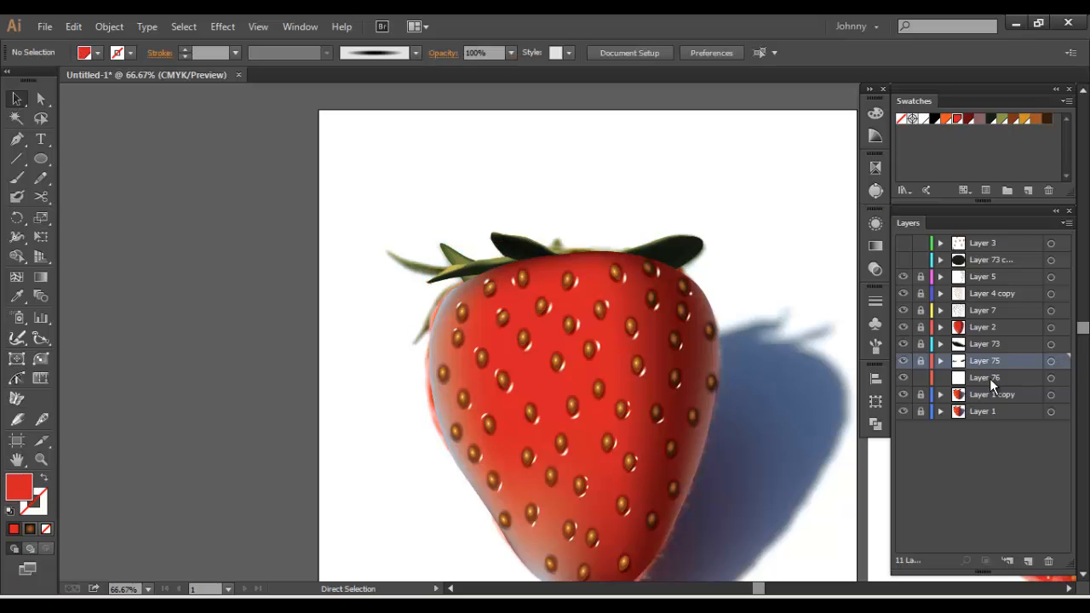
pyautogui.click(989, 378)
pyautogui.hotkey('ctrl', 'f')
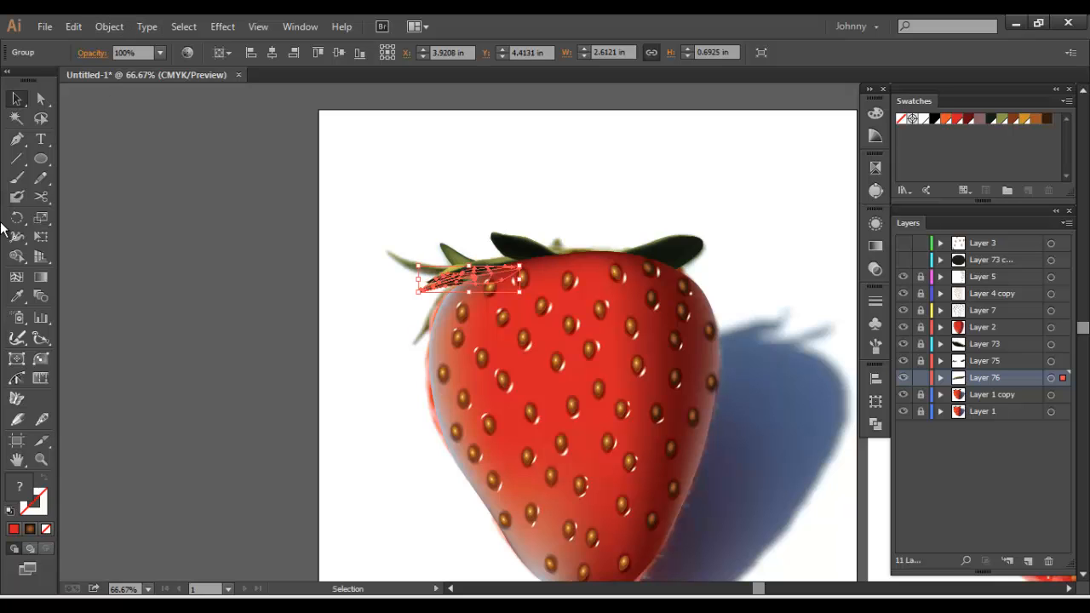
# Apply an envelope mesh with 2 rows and 2 columns to the pasted leaf group in Layer 76
pyautogui.click(103, 28)
pyautogui.moveTo(161, 354)
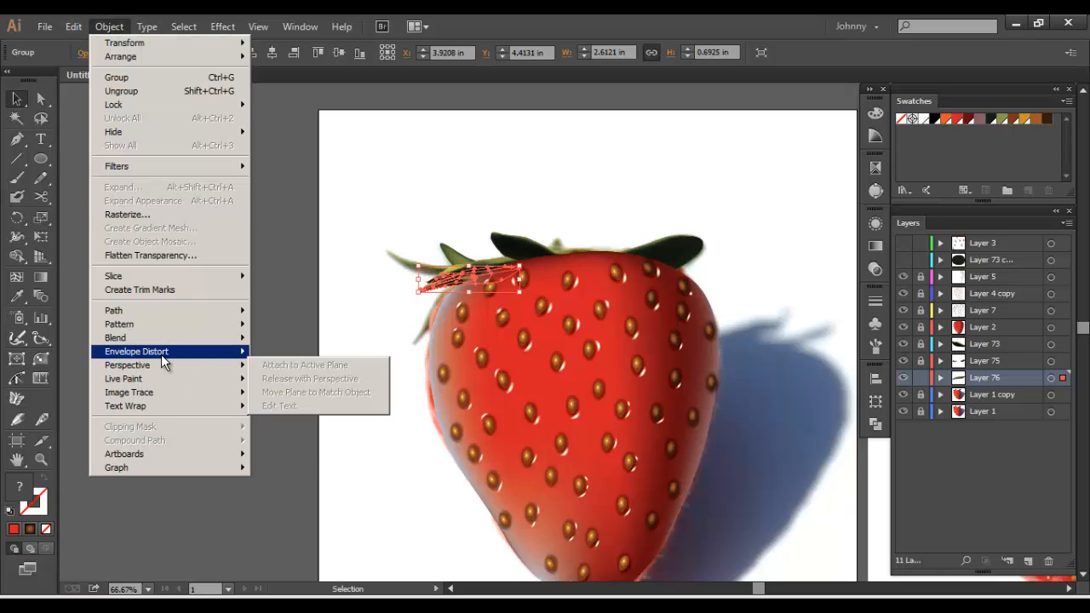
pyautogui.click(292, 366)
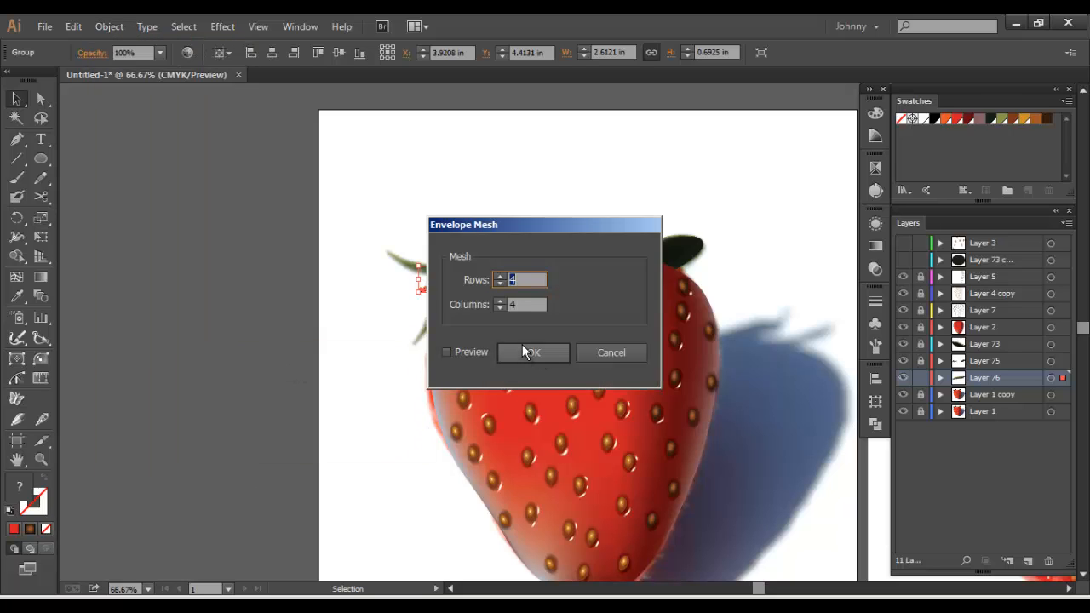
pyautogui.write('2')
pyautogui.press('Tab')
pyautogui.write('2')
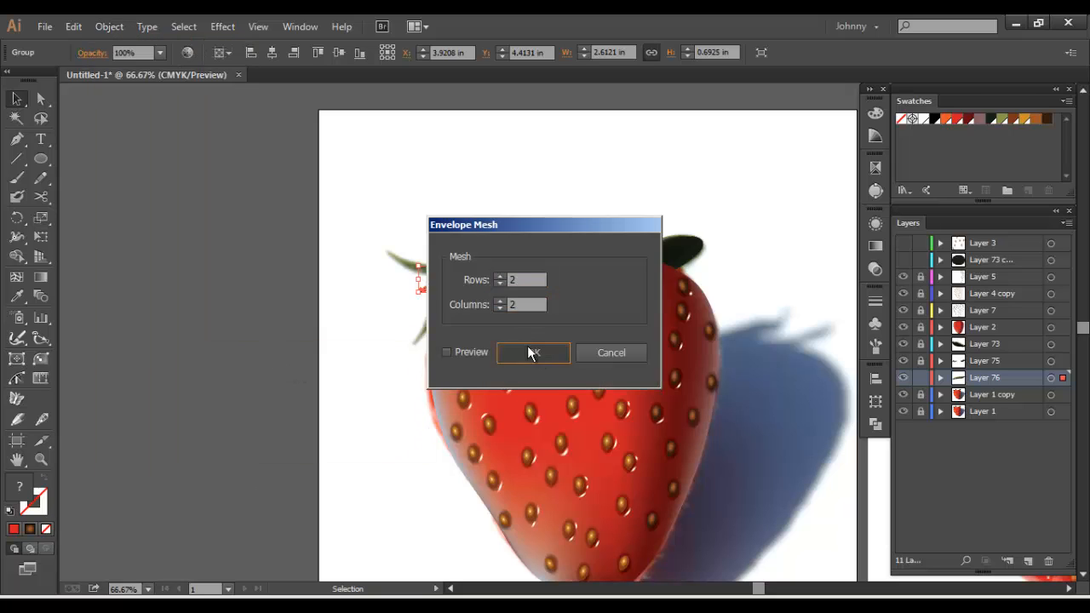
pyautogui.click(528, 351)
# Reshape the leaf's envelope mesh points so it follows the long upper-left leaf of the photo and tucks behind the strawberry
pyautogui.hotkey('ctrl', '+')
pyautogui.hotkey('ctrl', '+')
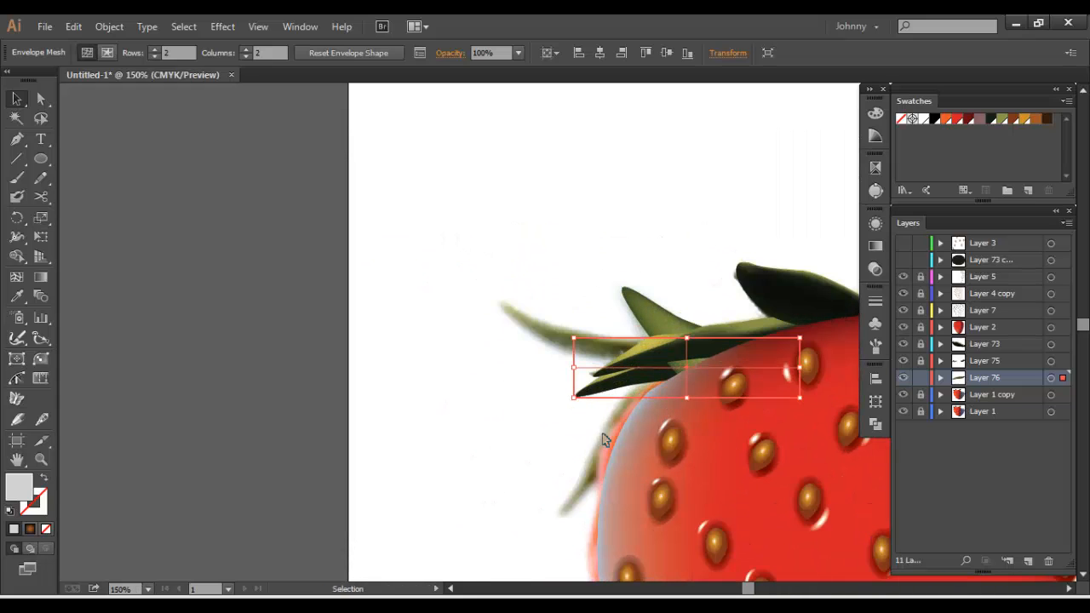
pyautogui.press('a')
pyautogui.moveTo(574, 343); pyautogui.dragTo(509, 308)
pyautogui.click(508, 305)
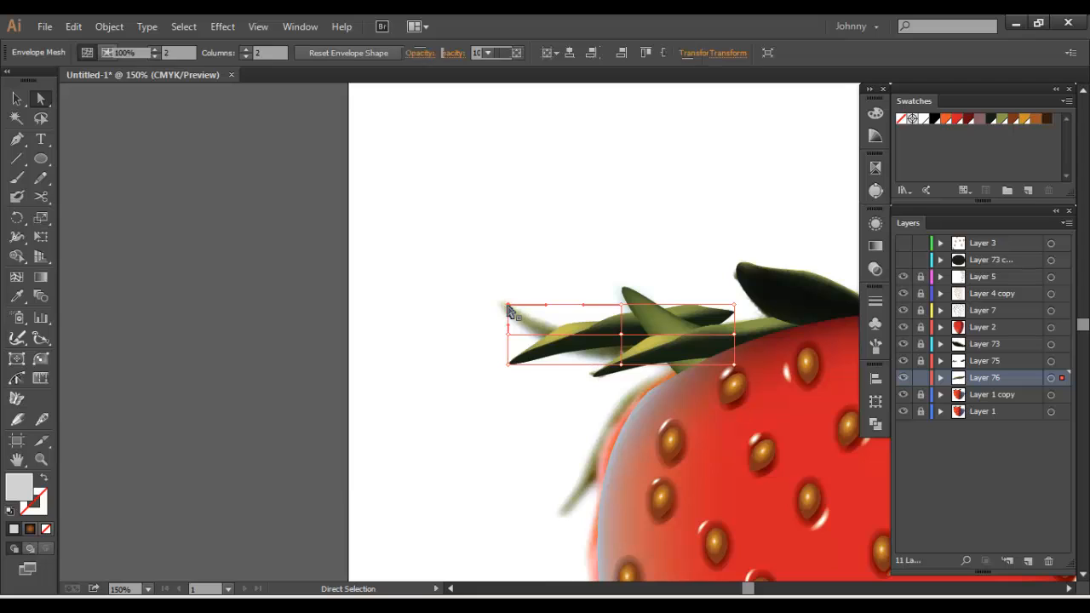
pyautogui.moveTo(734, 338)
pyautogui.mouseDown()
pyautogui.moveTo(759, 360)
pyautogui.moveTo(749, 374)
pyautogui.moveTo(760, 415)
pyautogui.mouseUp()
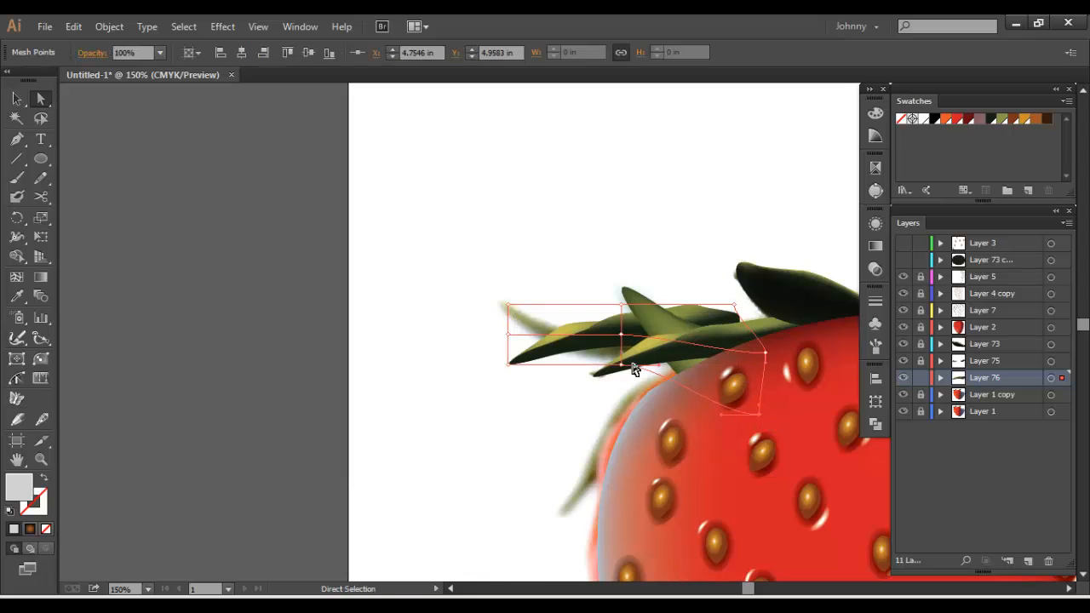
pyautogui.moveTo(622, 366); pyautogui.dragTo(630, 399)
pyautogui.moveTo(621, 334)
pyautogui.mouseDown()
pyautogui.moveTo(629, 364)
pyautogui.moveTo(628, 353)
pyautogui.mouseUp()
pyautogui.moveTo(506, 368); pyautogui.dragTo(568, 300)
pyautogui.moveTo(733, 305); pyautogui.dragTo(761, 436)
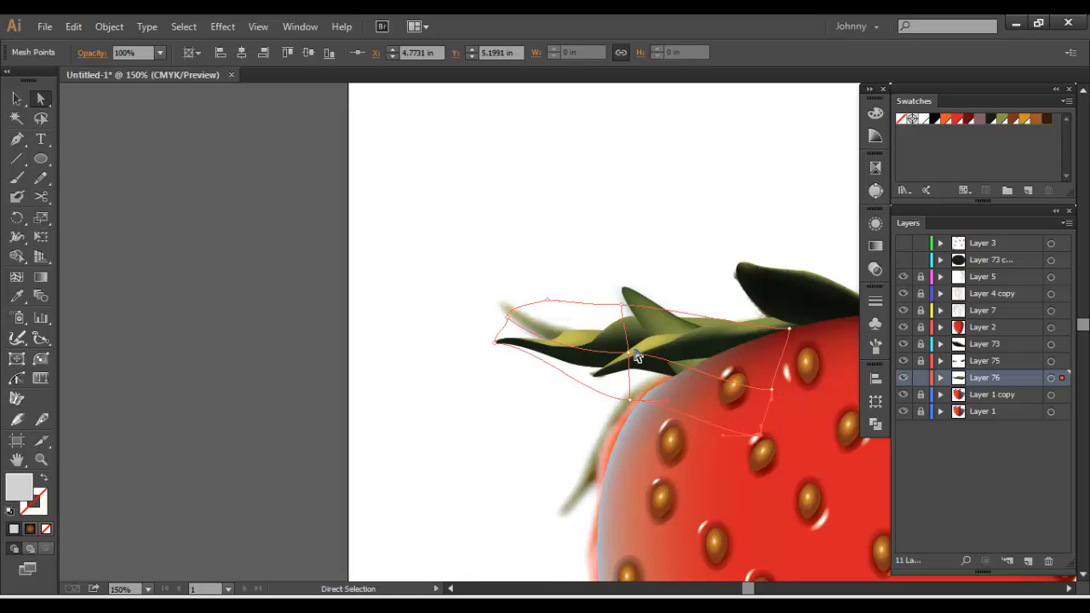
pyautogui.moveTo(622, 305); pyautogui.dragTo(653, 315)
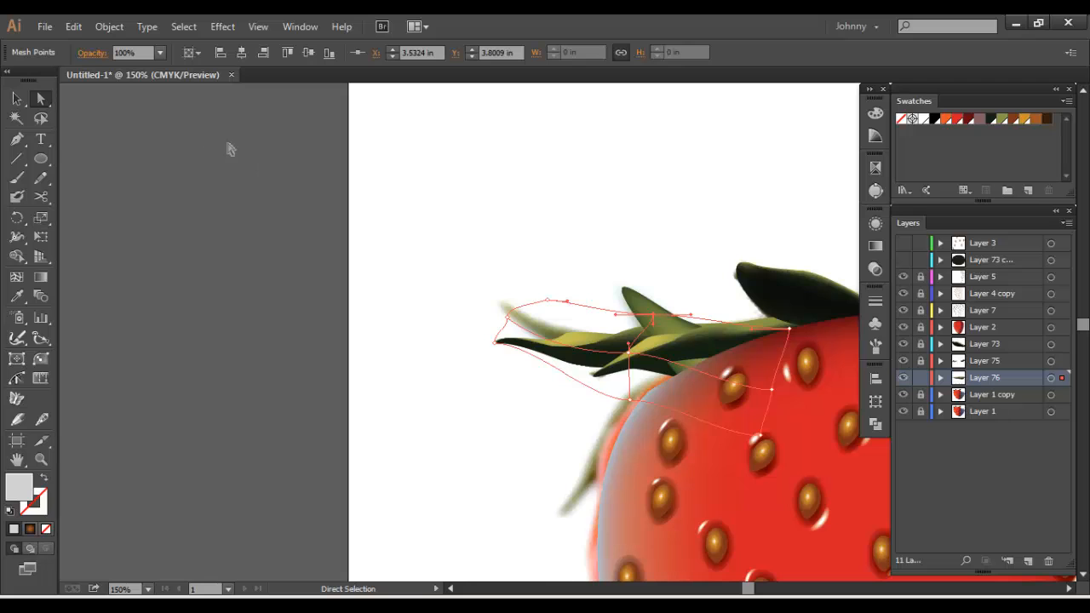
pyautogui.click(18, 100)
pyautogui.click(462, 219)
# Paste another copy of the leaf group into Layer 76 and move it onto the blank area left of the strawberry
pyautogui.moveTo(713, 384); pyautogui.dragTo(544, 269)
pyautogui.moveTo(849, 364); pyautogui.dragTo(824, 346)
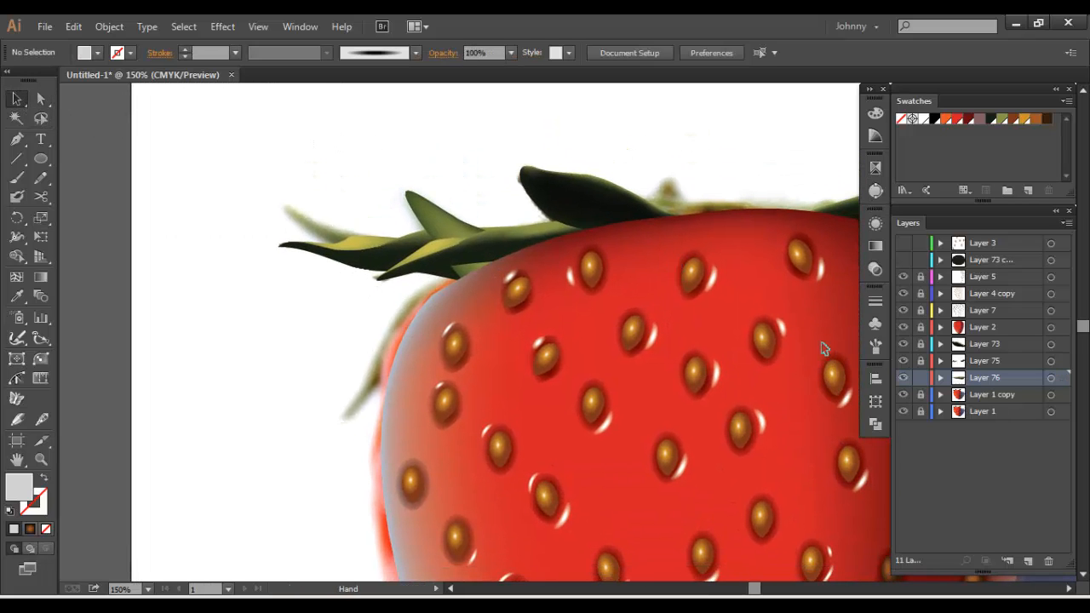
pyautogui.hotkey('ctrl', 'a')
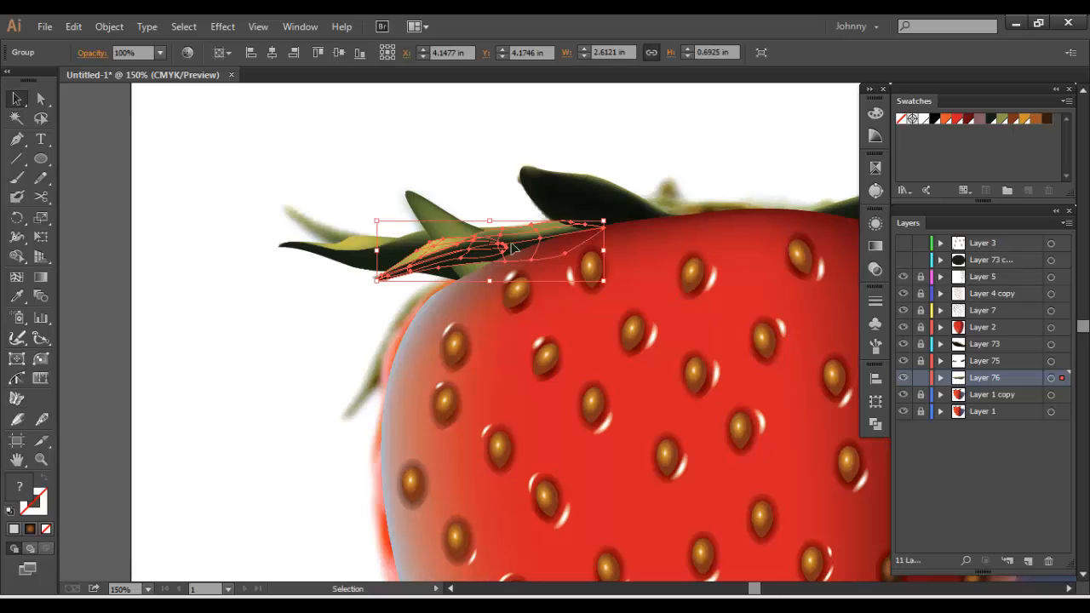
pyautogui.moveTo(511, 245); pyautogui.dragTo(433, 344)
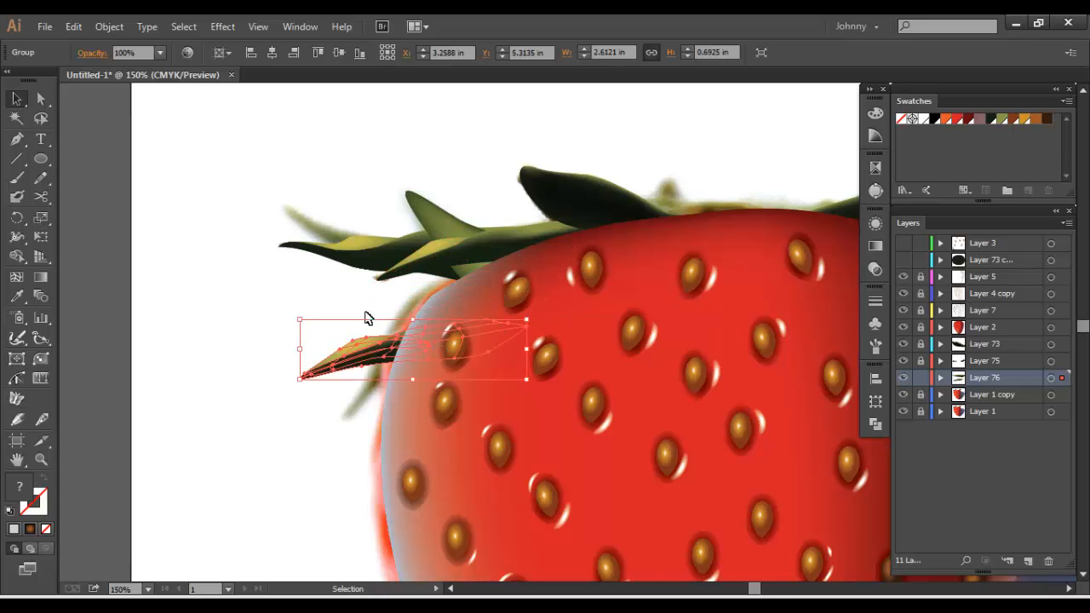
pyautogui.moveTo(366, 317); pyautogui.dragTo(311, 287)
# Apply a horizontal Arc envelope warp with a 50% bend to the new leaf copy
pyautogui.click(111, 27)
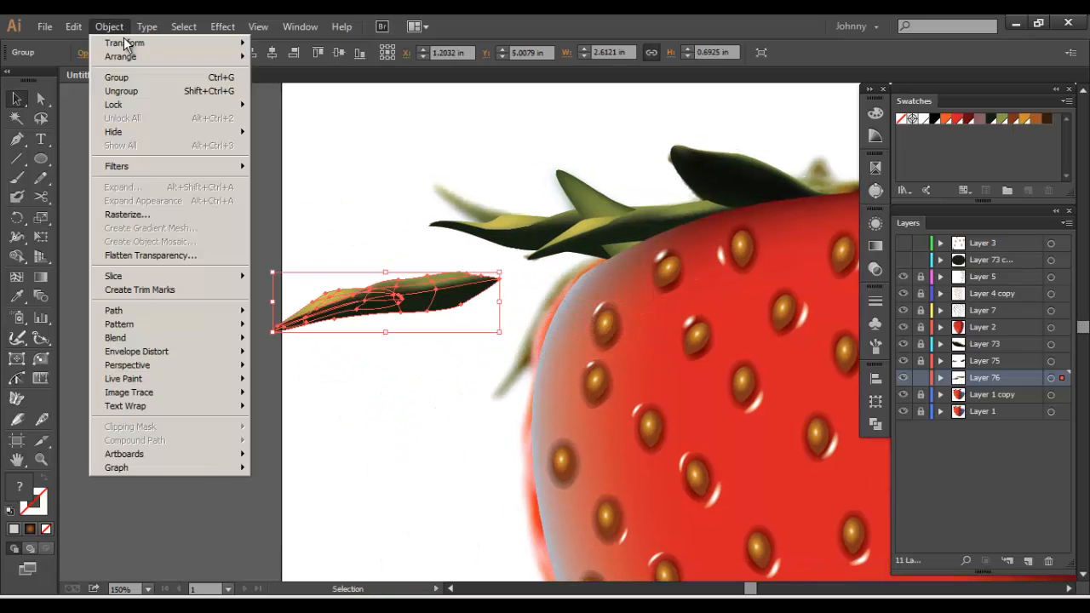
pyautogui.moveTo(189, 351)
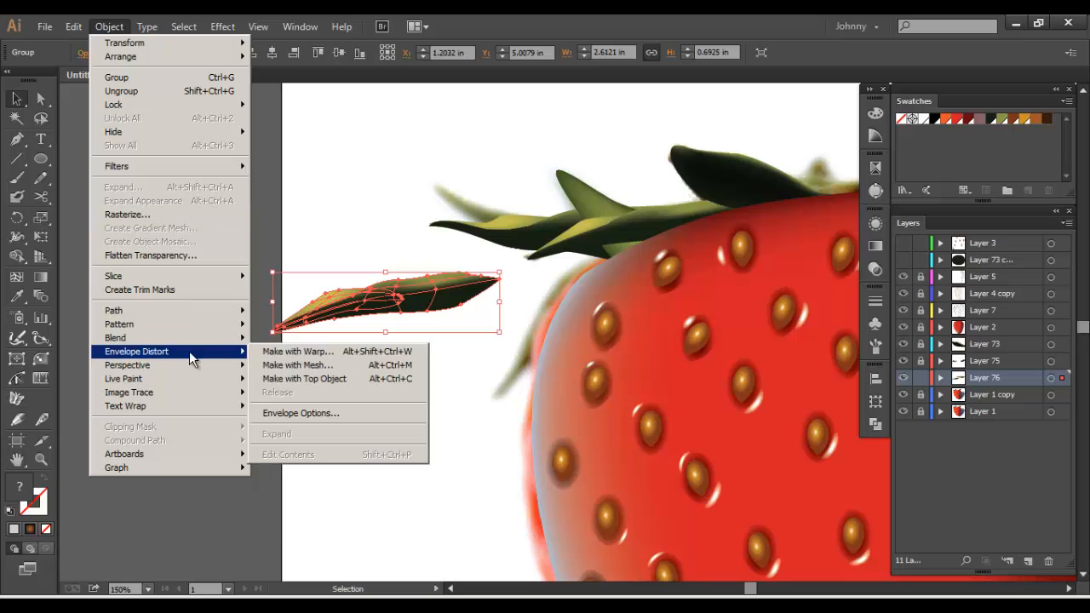
pyautogui.click(285, 353)
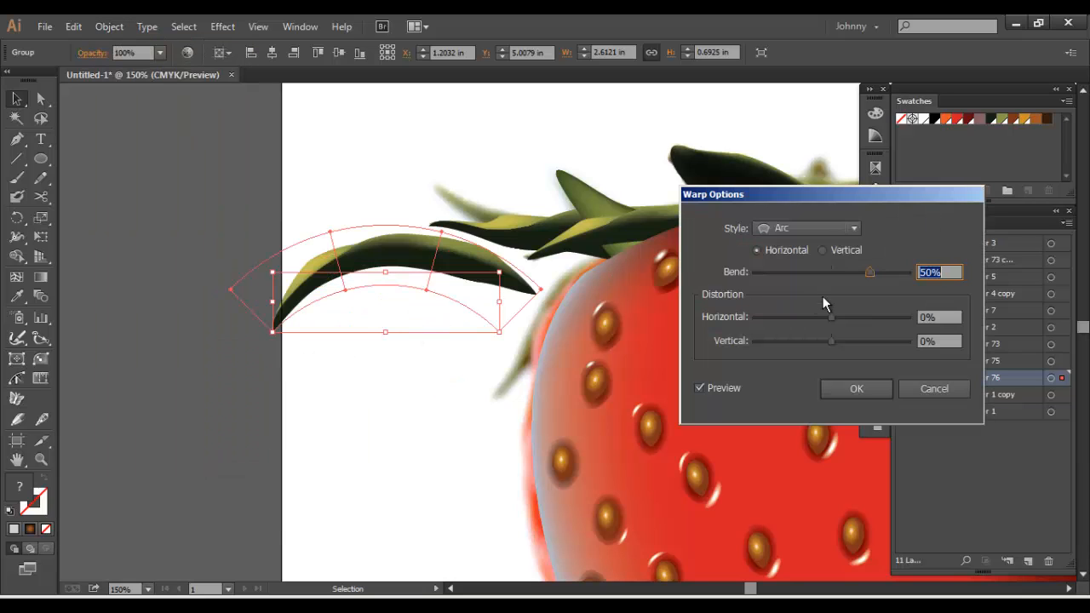
pyautogui.click(854, 387)
# Move and rotate the arced leaf over the photo's downward-hanging leaf at the strawberry's upper-left edge
pyautogui.moveTo(428, 304); pyautogui.dragTo(724, 211)
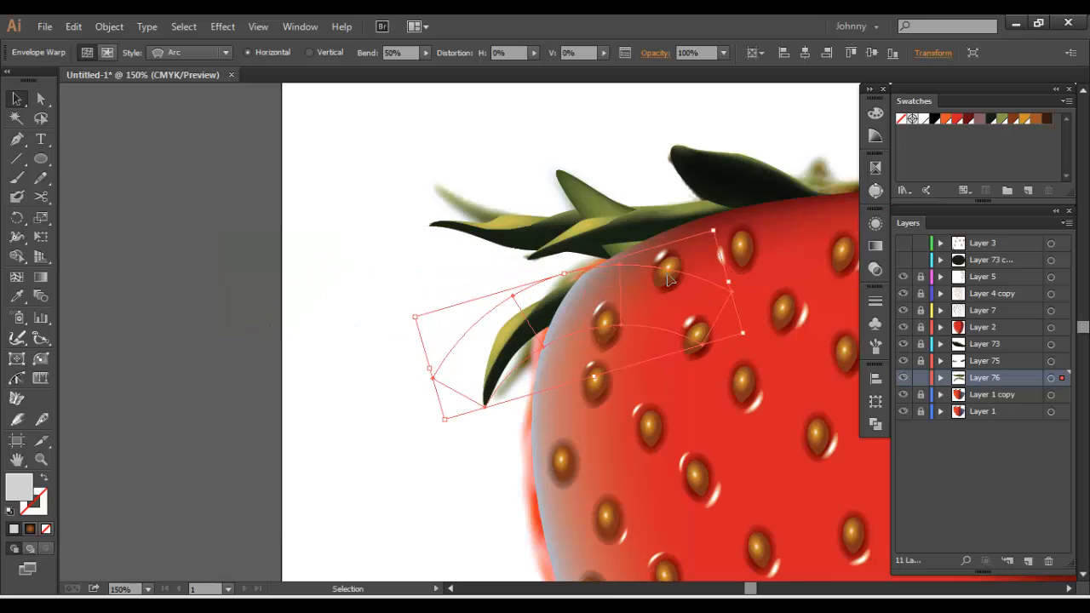
pyautogui.moveTo(532, 324); pyautogui.dragTo(542, 313)
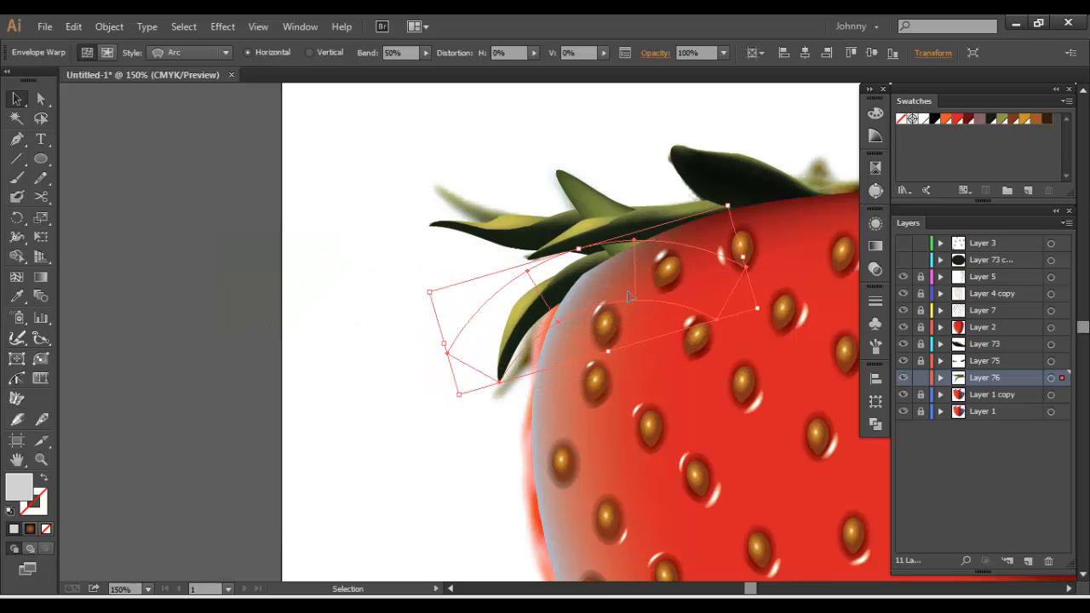
pyautogui.click(379, 356)
# Unlock Layer 75, place a copy of the small pointed leaf at the top centre, reflect it vertically and rotate it into position
pyautogui.hotkey('ctrl', '-')
pyautogui.hotkey('ctrl', '-')
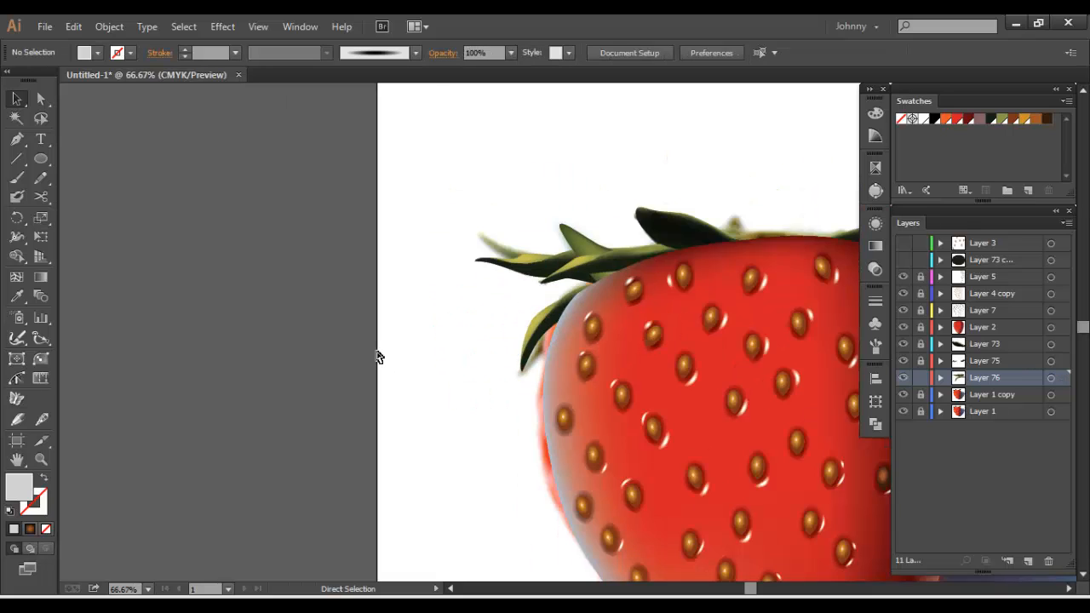
pyautogui.press('space')
pyautogui.moveTo(525, 315); pyautogui.dragTo(429, 262)
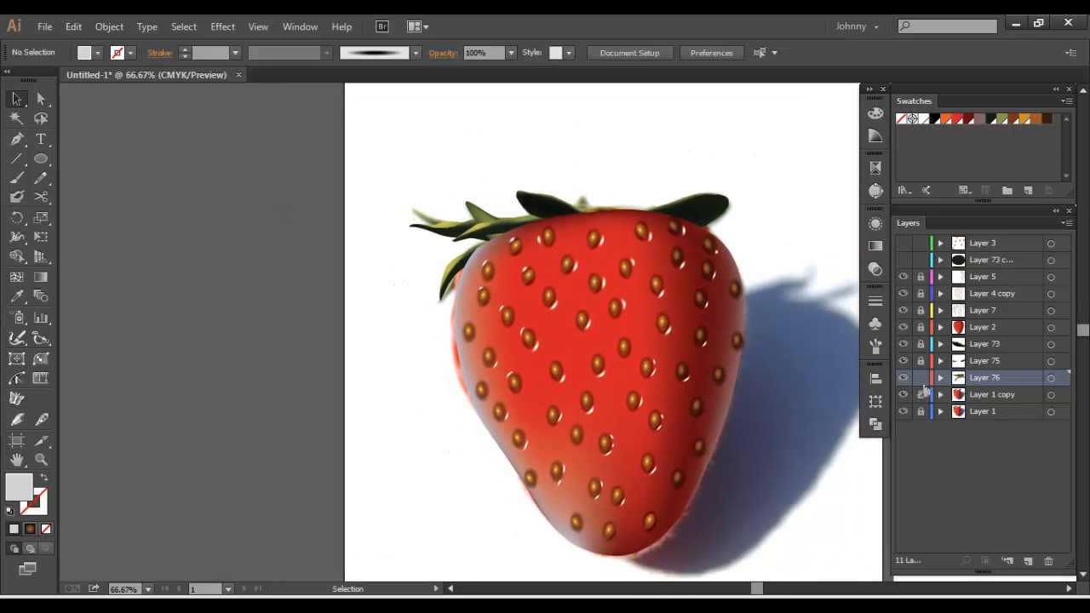
pyautogui.moveTo(639, 291); pyautogui.dragTo(552, 288)
pyautogui.hotkey('ctrl', '-')
pyautogui.press('space')
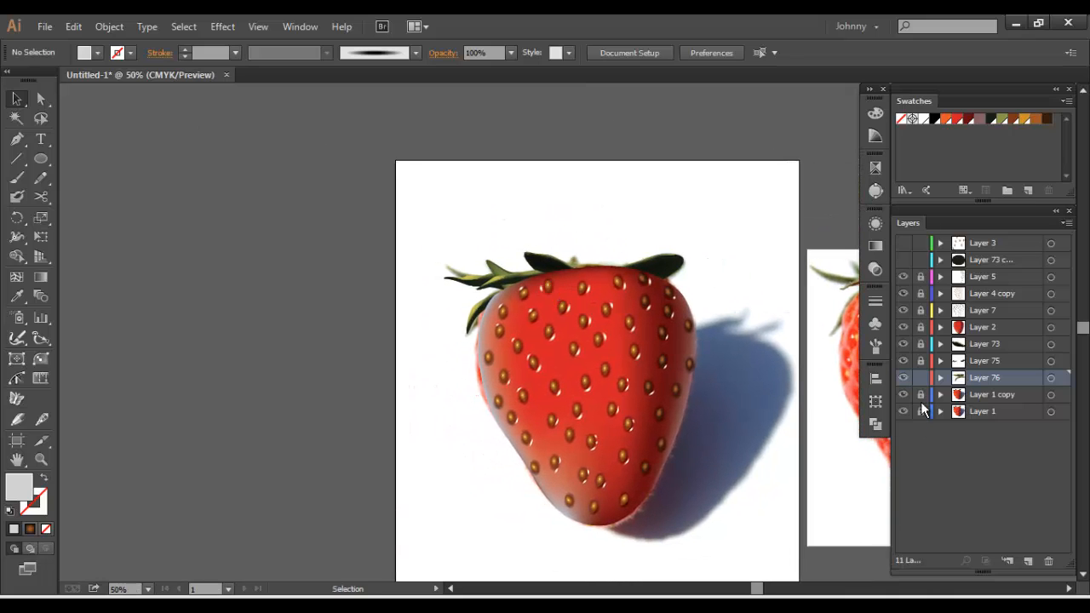
pyautogui.click(482, 262)
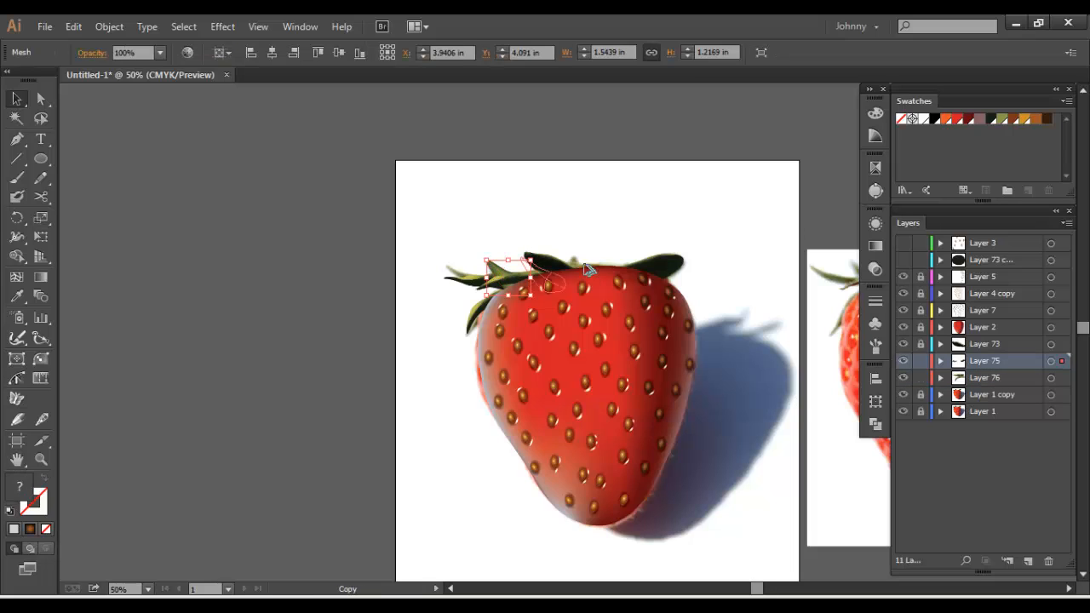
pyautogui.moveTo(606, 262); pyautogui.dragTo(581, 270)
pyautogui.hotkey('ctrl', 'alt', 'r')
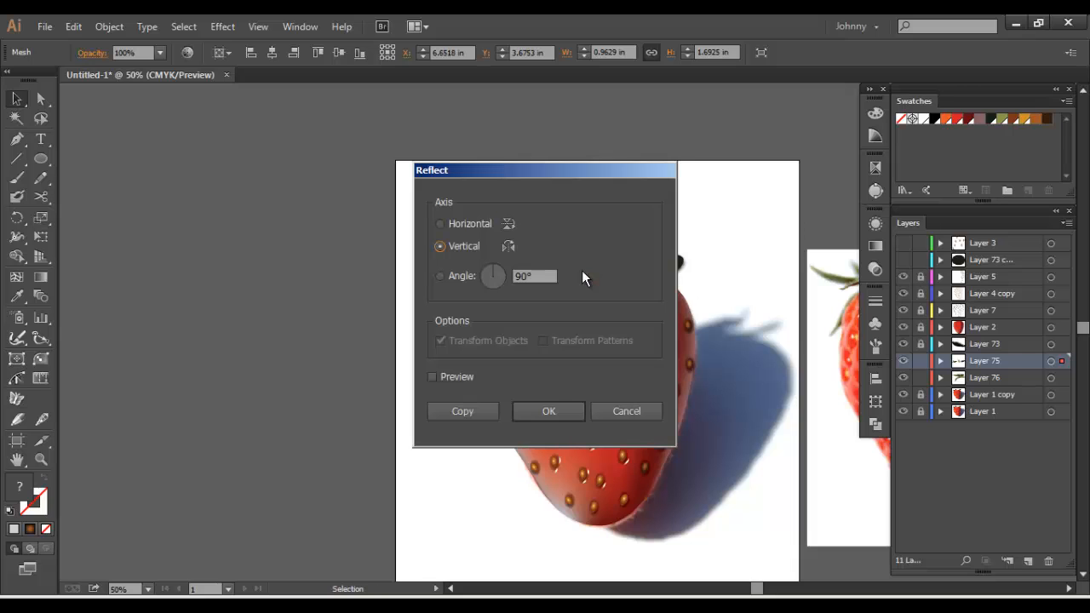
pyautogui.click(542, 411)
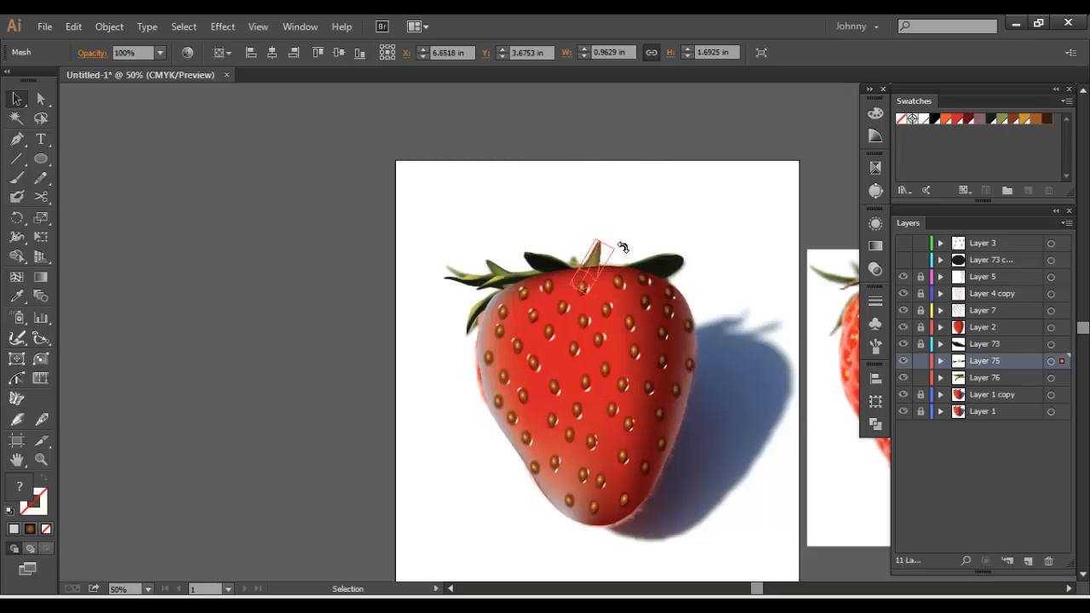
pyautogui.moveTo(624, 248); pyautogui.dragTo(627, 255)
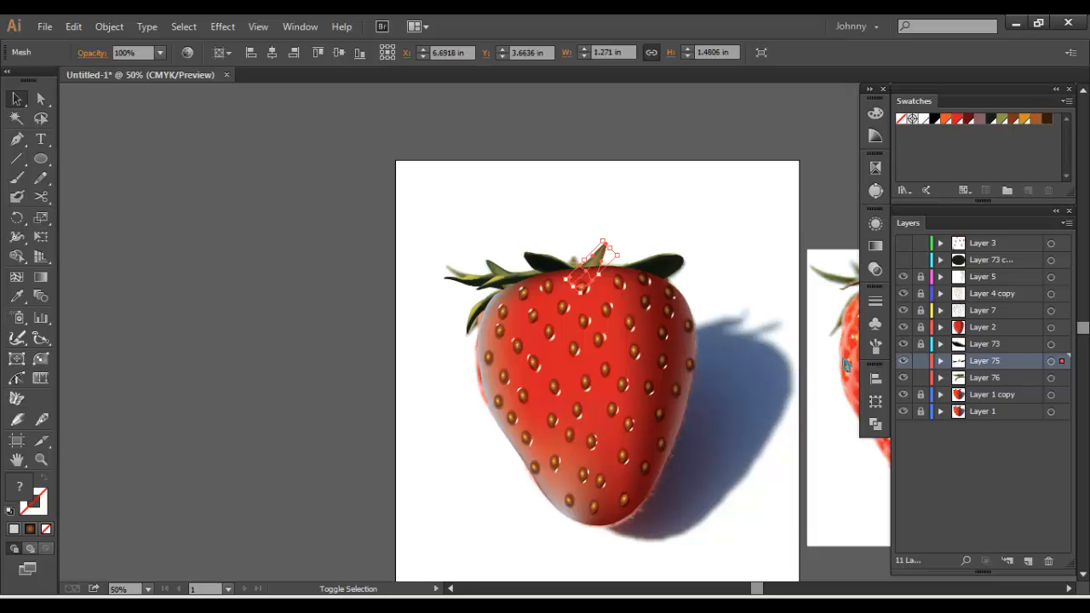
# Group all the leaves of Layers 75 and 76 together, lock Layer 75 and delete the emptied Layer 76
pyautogui.hotkey('ctrl', 'a')
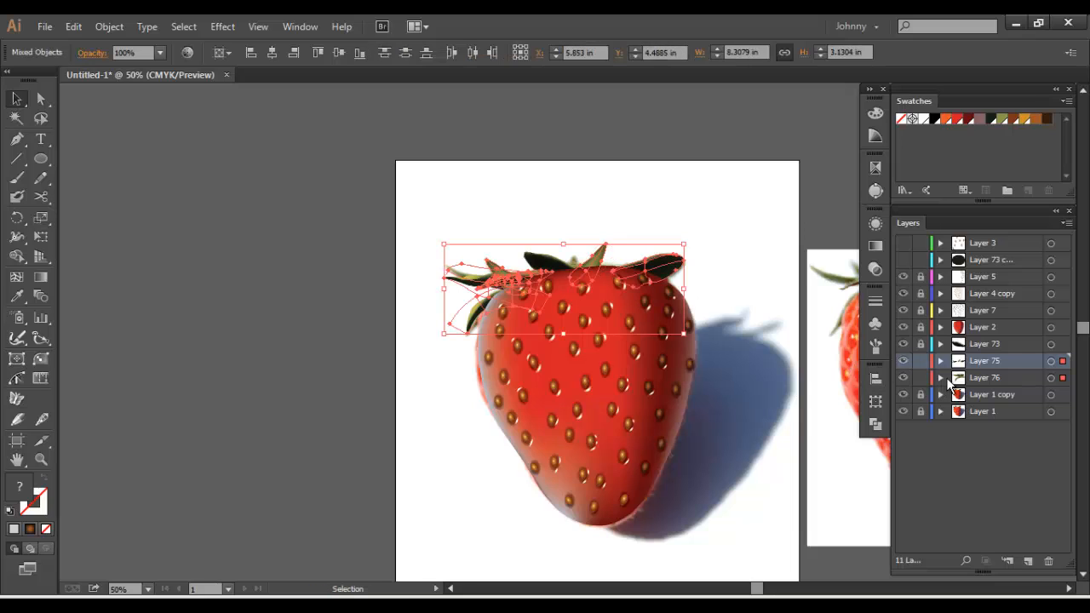
pyautogui.hotkey('ctrl', 'g')
pyautogui.click(921, 361)
pyautogui.moveTo(1005, 379); pyautogui.dragTo(1050, 561)
# Unlock Layer 2 and recolour the mesh point in the upper-left part of the strawberry body with the orange swatch
pyautogui.press('space')
pyautogui.moveTo(624, 320); pyautogui.dragTo(606, 293)
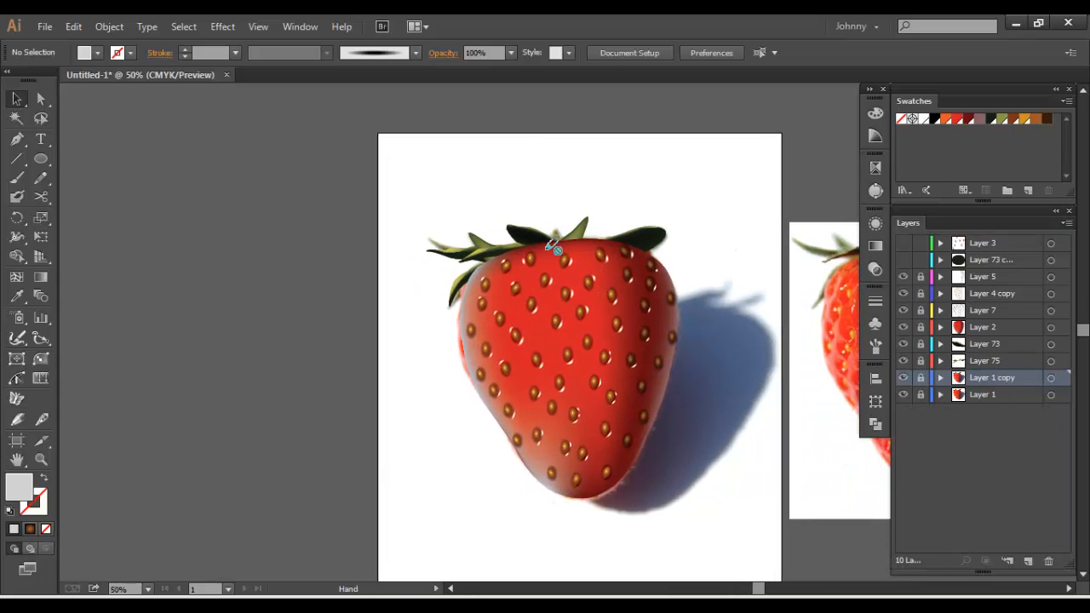
pyautogui.hotkey('ctrl', '+')
pyautogui.press('space')
pyautogui.moveTo(588, 237); pyautogui.dragTo(479, 233)
pyautogui.moveTo(558, 285); pyautogui.dragTo(430, 279)
pyautogui.hotkey('ctrl', '-')
pyautogui.press('space')
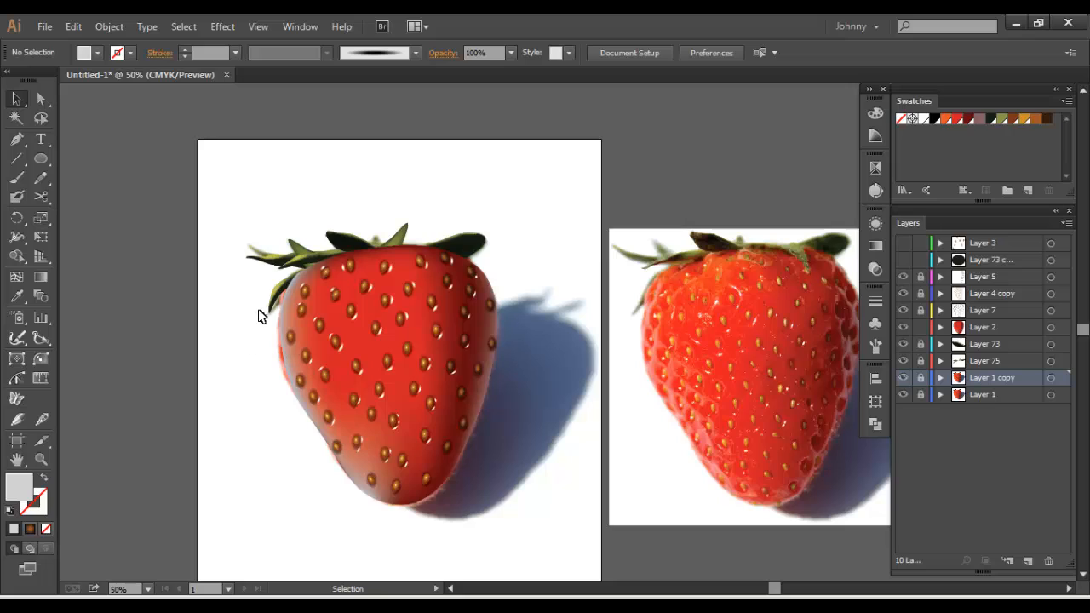
pyautogui.press('a')
pyautogui.click(379, 300)
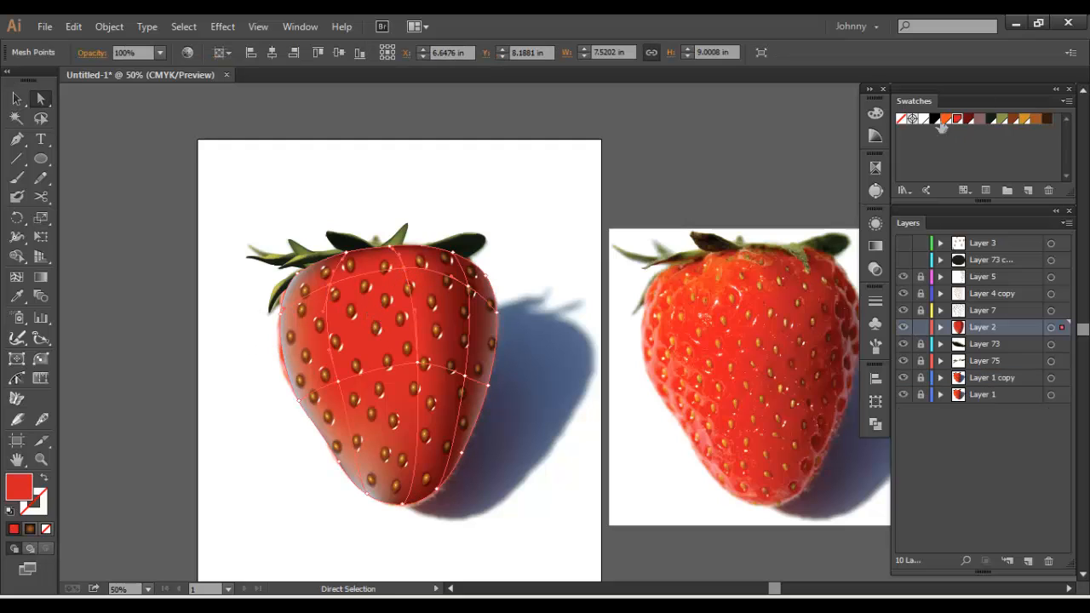
pyautogui.click(944, 120)
pyautogui.click(334, 149)
pyautogui.moveTo(404, 165); pyautogui.dragTo(364, 153)
# With Layer 2 locked and Layer 4 copy unlocked, expand all the seed symbols on Layer 4 copy into editable artwork
pyautogui.click(17, 99)
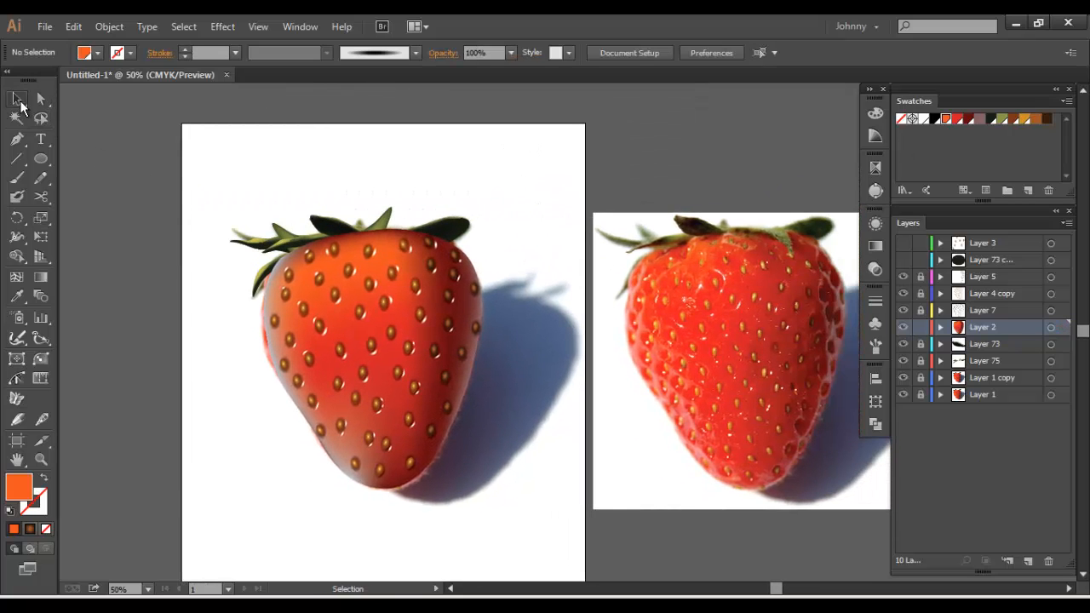
pyautogui.moveTo(251, 208); pyautogui.dragTo(289, 191)
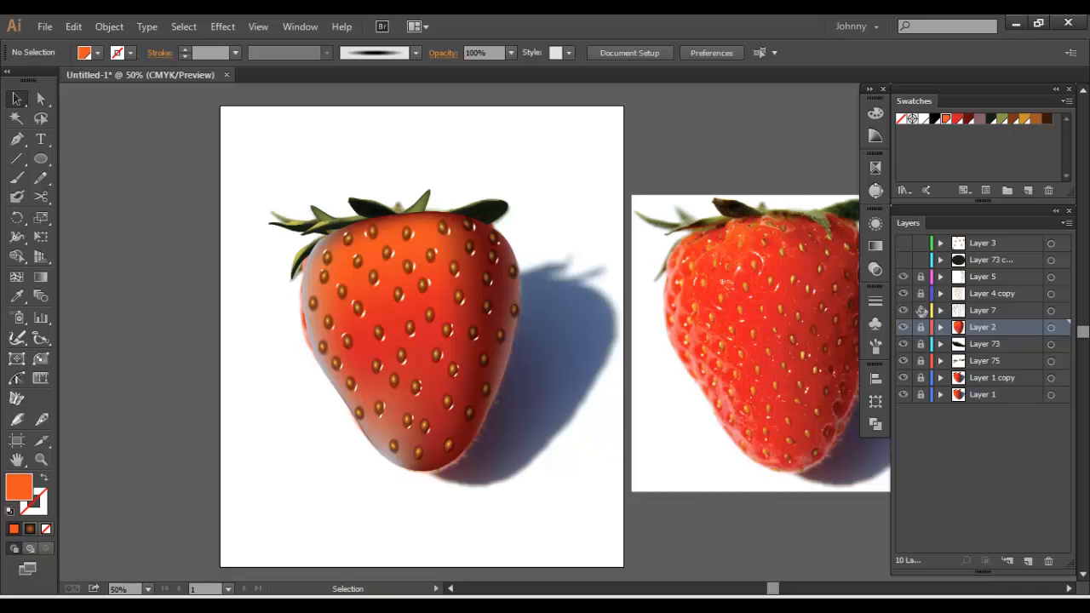
pyautogui.click(921, 294)
pyautogui.hotkey('ctrl', 'a')
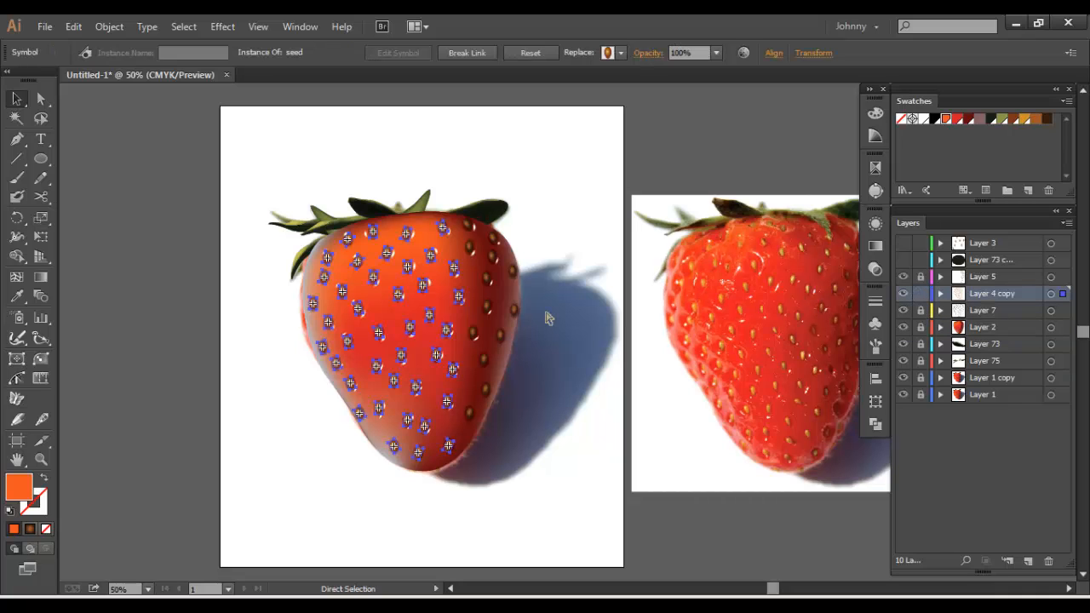
pyautogui.moveTo(531, 317); pyautogui.dragTo(568, 333)
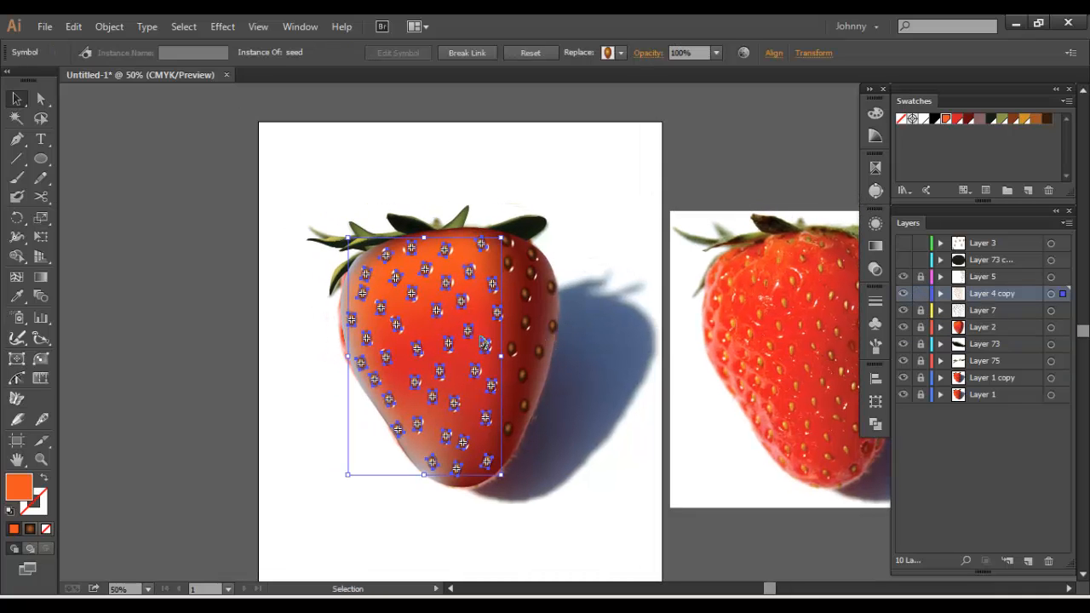
pyautogui.press('y')
pyautogui.click(467, 271)
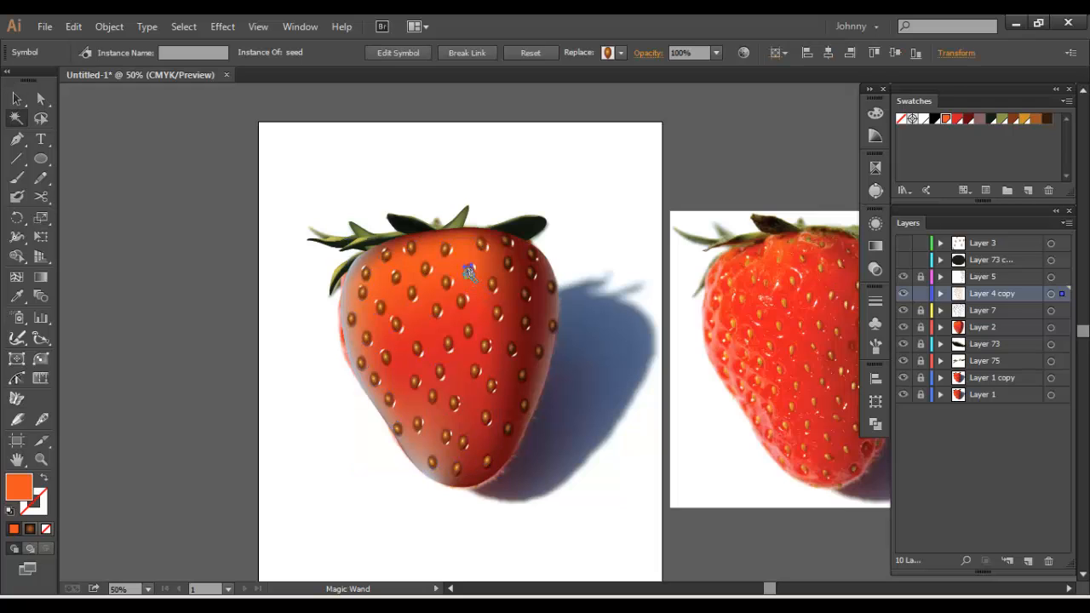
pyautogui.click(109, 26)
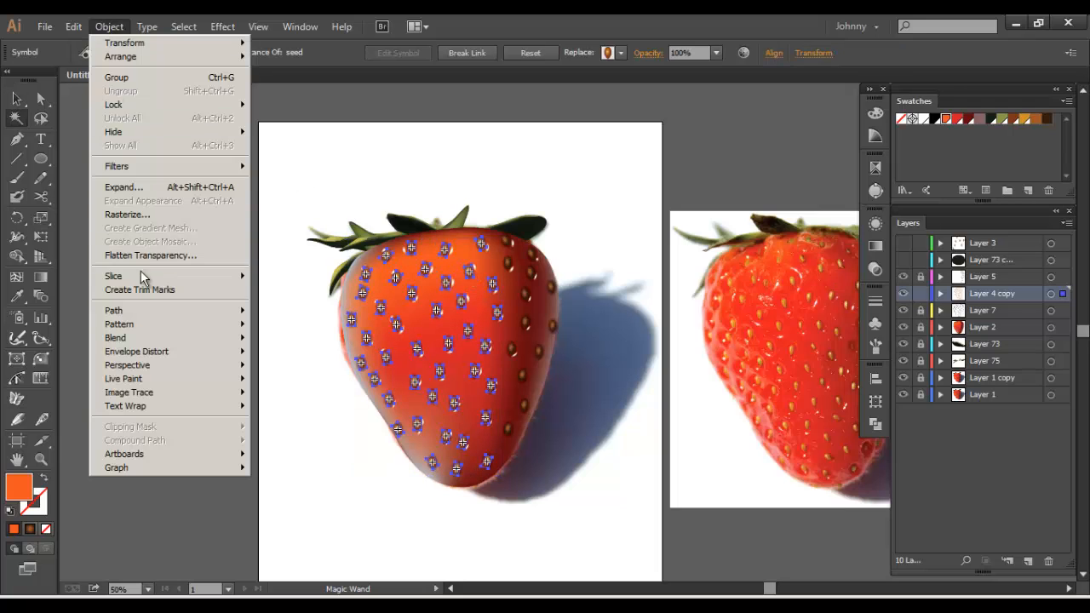
pyautogui.click(143, 188)
pyautogui.click(502, 397)
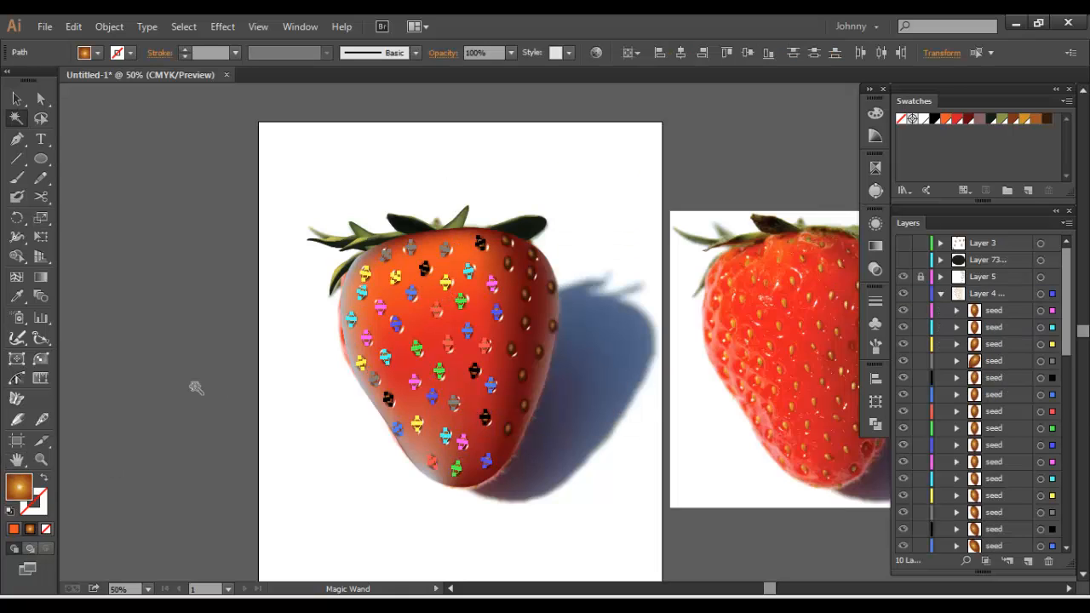
# Recolour the expanded seeds' dark brown to a brighter orange, about 86% saturation and 77% brightness, and deselect them
pyautogui.click(596, 53)
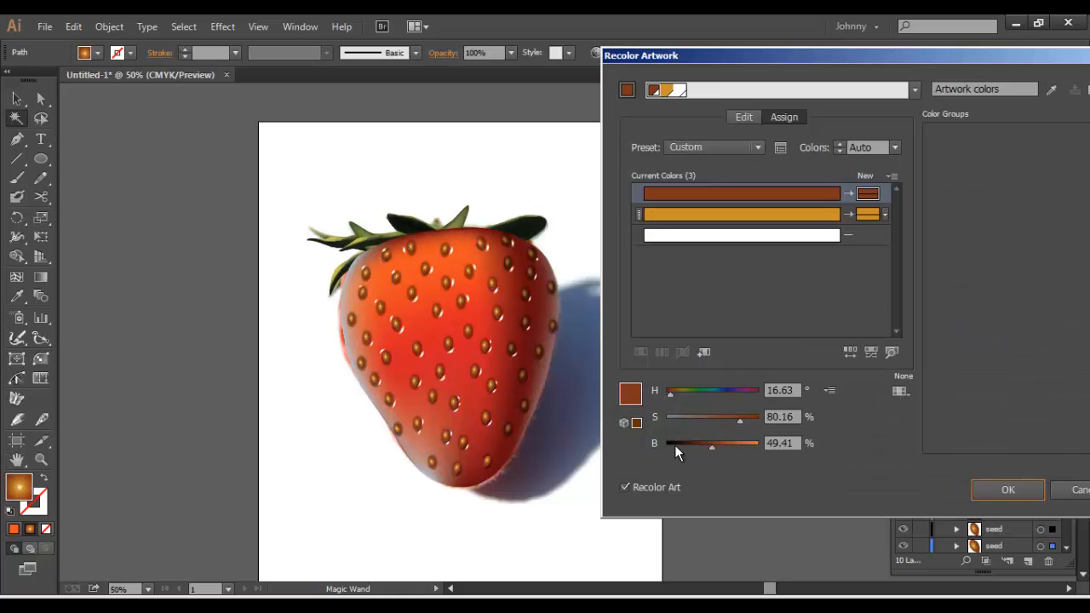
pyautogui.moveTo(714, 452); pyautogui.dragTo(742, 443)
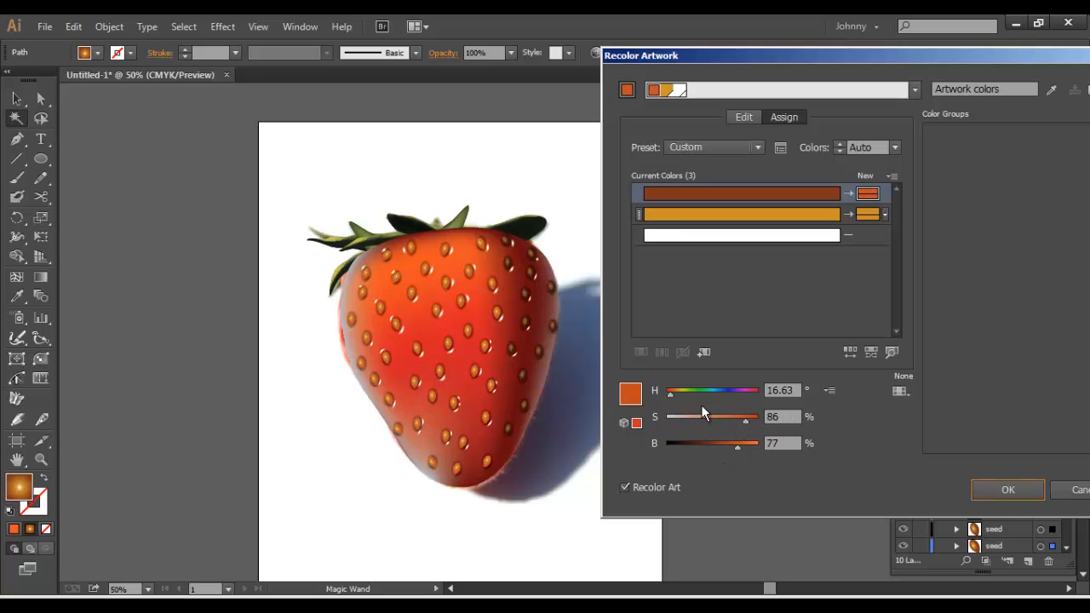
pyautogui.moveTo(669, 395); pyautogui.dragTo(672, 393)
pyautogui.moveTo(672, 393); pyautogui.dragTo(670, 394)
pyautogui.moveTo(740, 445); pyautogui.dragTo(742, 446)
pyautogui.click(994, 488)
pyautogui.click(16, 99)
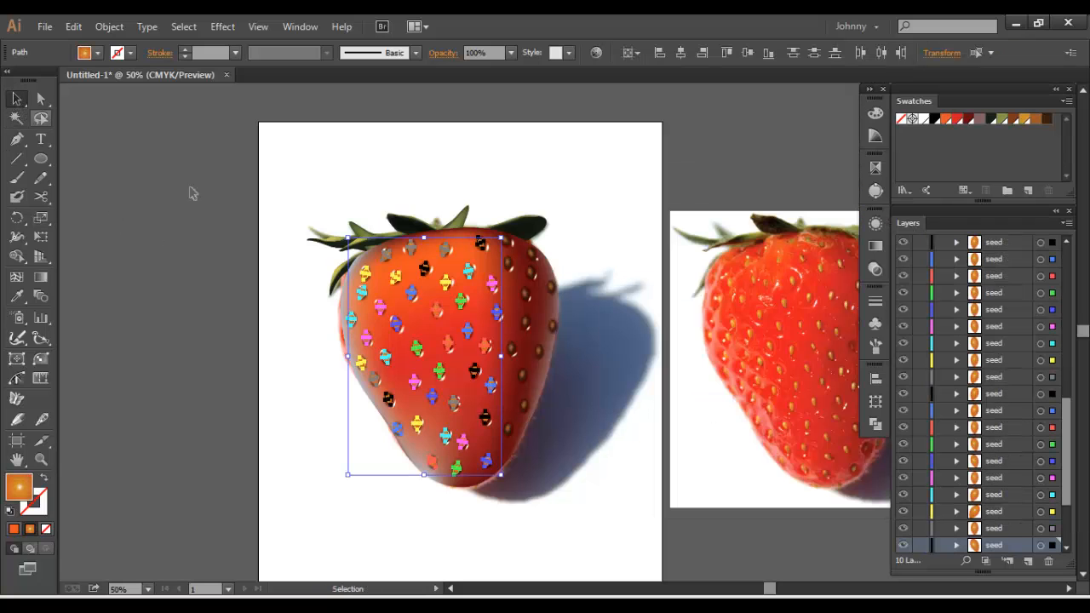
pyautogui.click(214, 228)
# Unlock the layers from Layer 5 down to Layer 75 and group all the strawberry's leaves, body and seeds together
pyautogui.moveTo(224, 232); pyautogui.dragTo(310, 248)
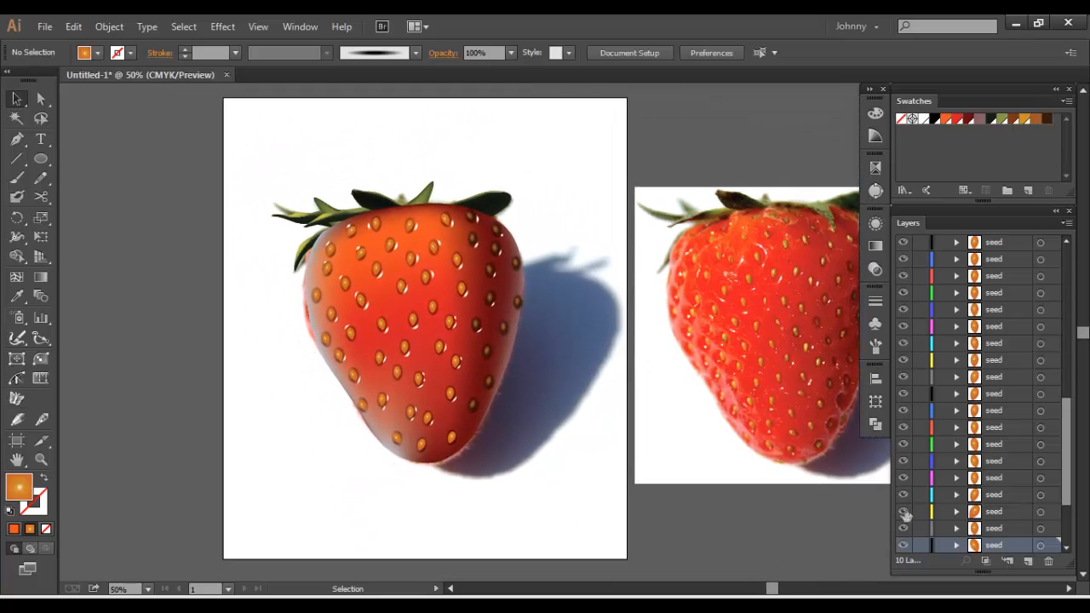
pyautogui.moveTo(728, 466); pyautogui.dragTo(691, 474)
pyautogui.moveTo(489, 306); pyautogui.dragTo(557, 280)
pyautogui.scroll(10, 1011, 488)
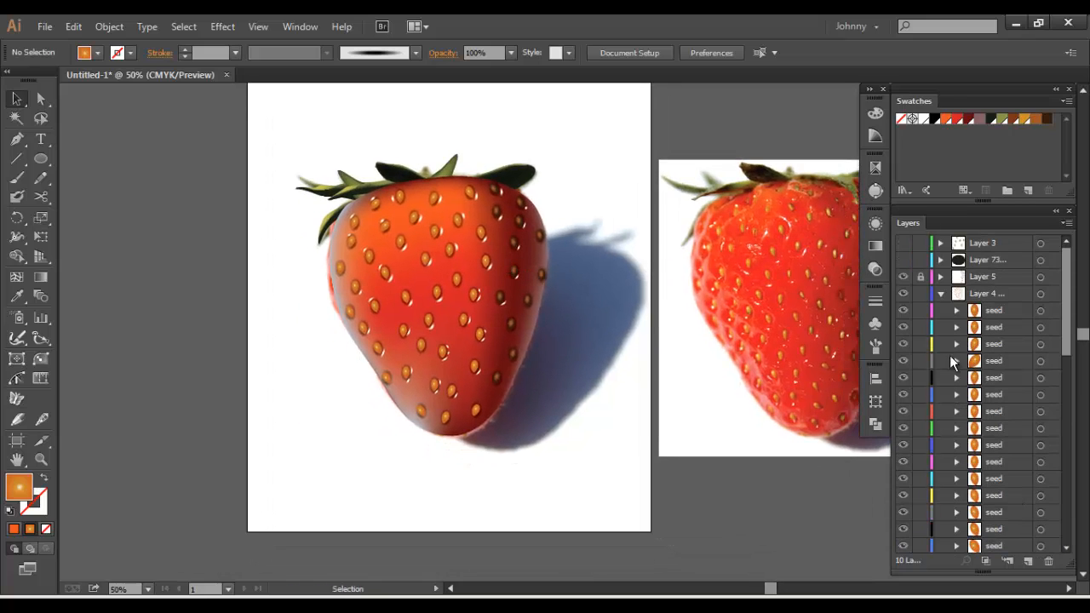
pyautogui.click(941, 294)
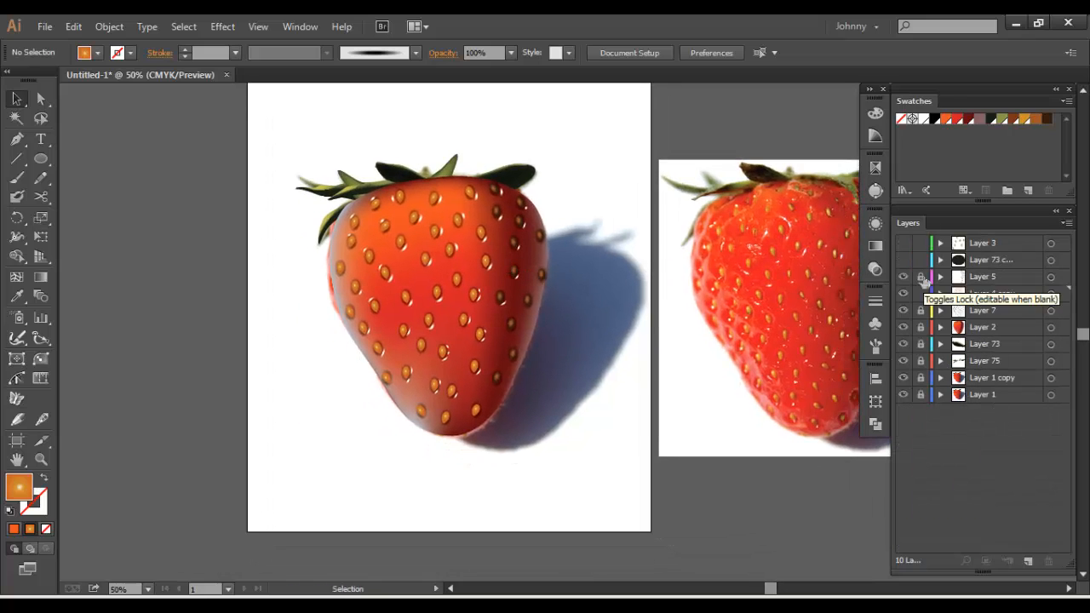
pyautogui.click(921, 276)
pyautogui.click(920, 360)
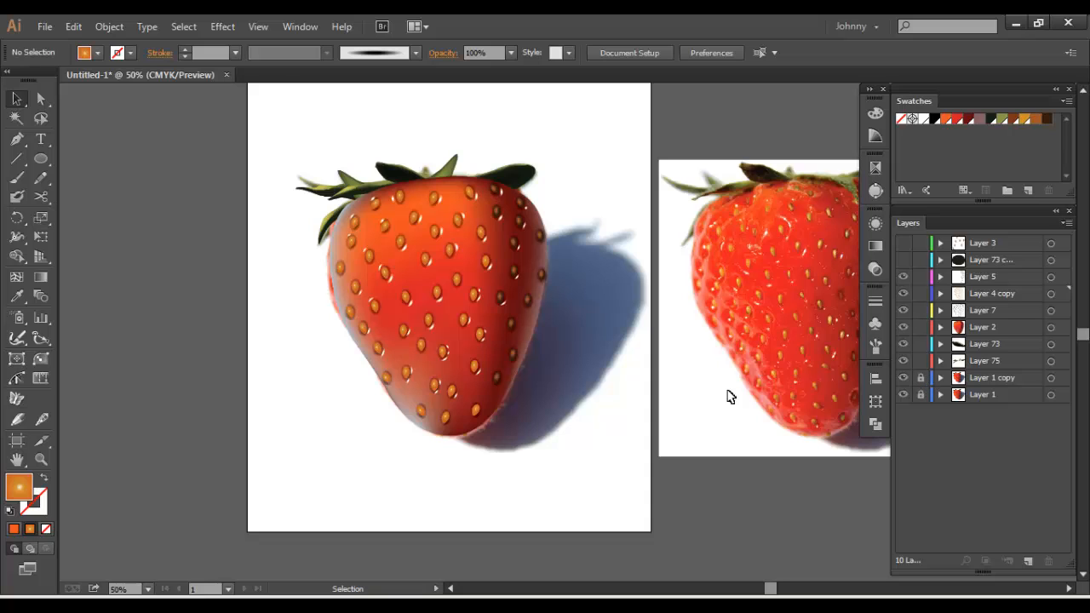
pyautogui.hotkey('ctrl', 'a')
pyautogui.hotkey('ctrl', 'g')
pyautogui.moveTo(567, 348); pyautogui.dragTo(593, 383)
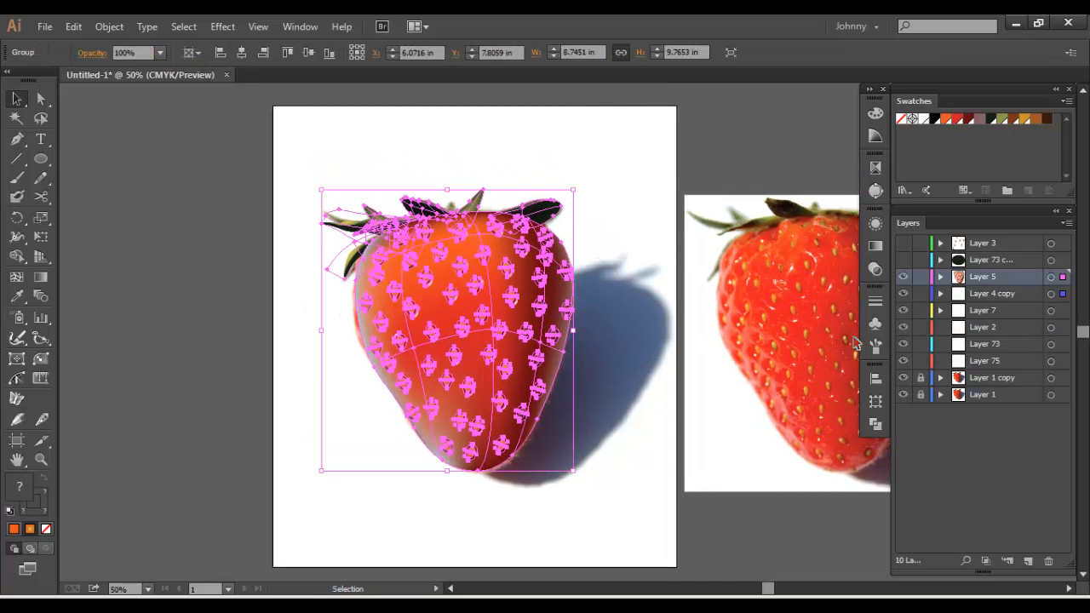
# Hide the original photo on Layer 1, keep Layer 1 copy visible and deselect the strawberry group
pyautogui.click(903, 378)
pyautogui.click(903, 378)
pyautogui.click(903, 394)
pyautogui.moveTo(631, 349); pyautogui.dragTo(592, 339)
pyautogui.click(608, 412)
pyautogui.moveTo(610, 418); pyautogui.dragTo(530, 415)
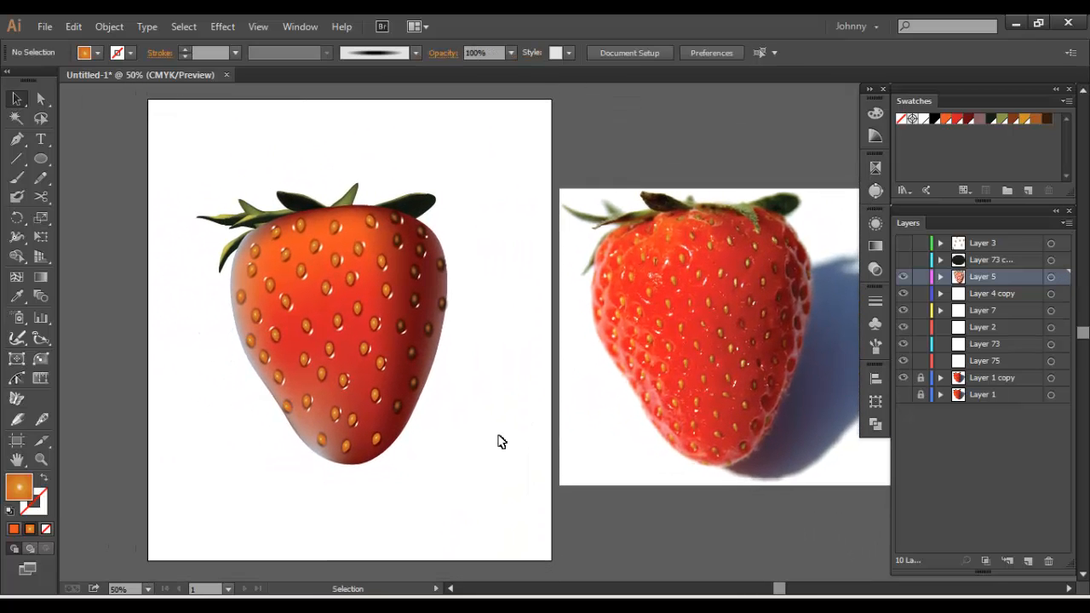
pyautogui.moveTo(180, 153); pyautogui.dragTo(540, 503)
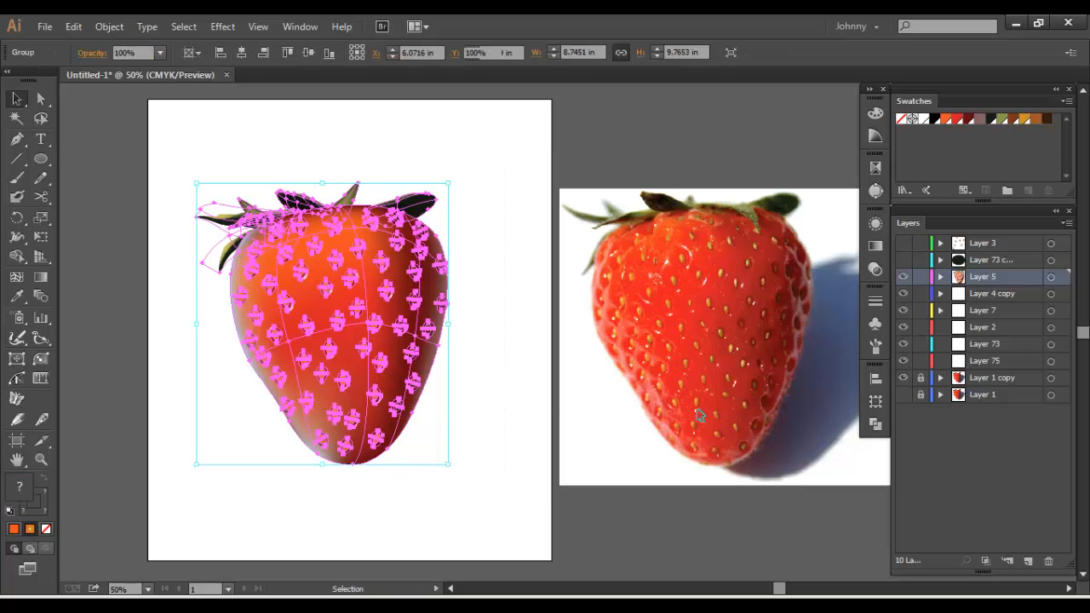
pyautogui.click(813, 399)
pyautogui.moveTo(383, 492); pyautogui.dragTo(423, 518)
pyautogui.moveTo(247, 182); pyautogui.dragTo(535, 527)
pyautogui.click(516, 414)
pyautogui.moveTo(498, 446); pyautogui.dragTo(525, 426)
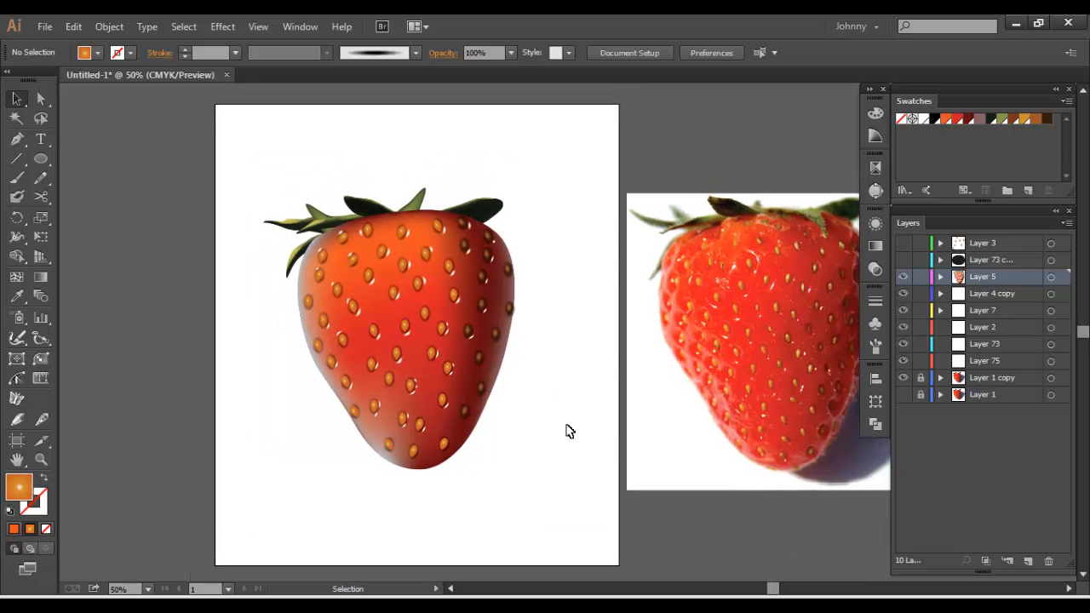